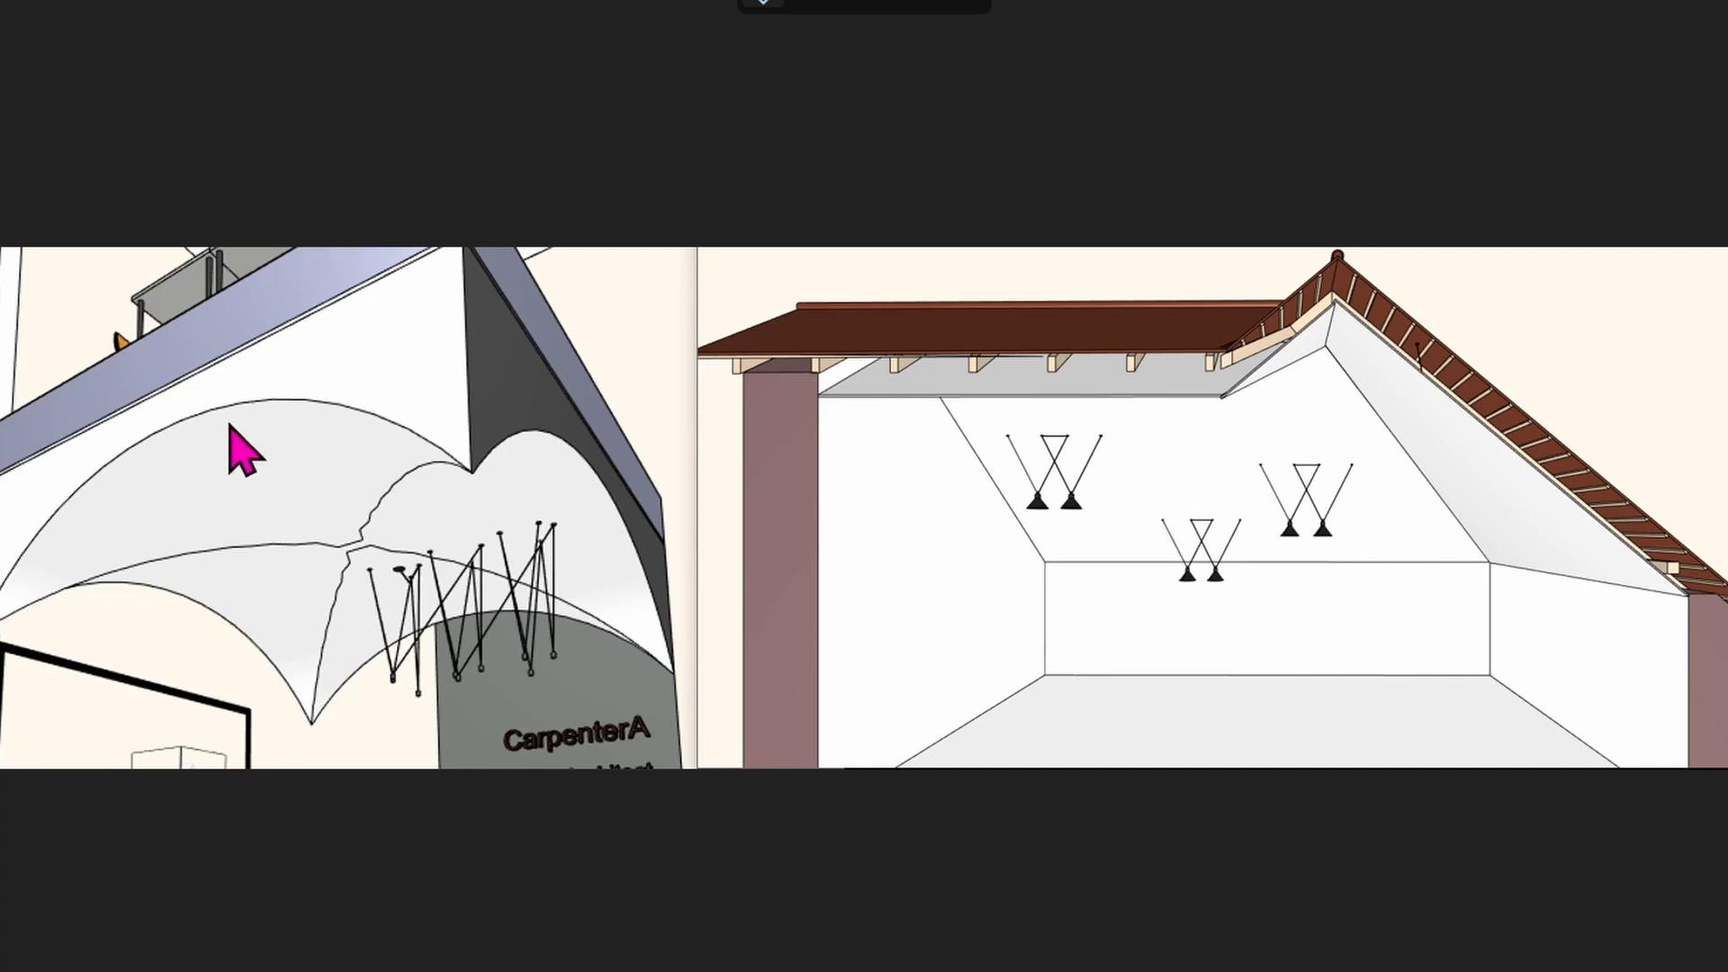
mouse_move(40, 555)
mouse_down()
mouse_move(247, 438)
mouse_move(404, 479)
mouse_move(583, 490)
mouse_move(641, 603)
mouse_up()
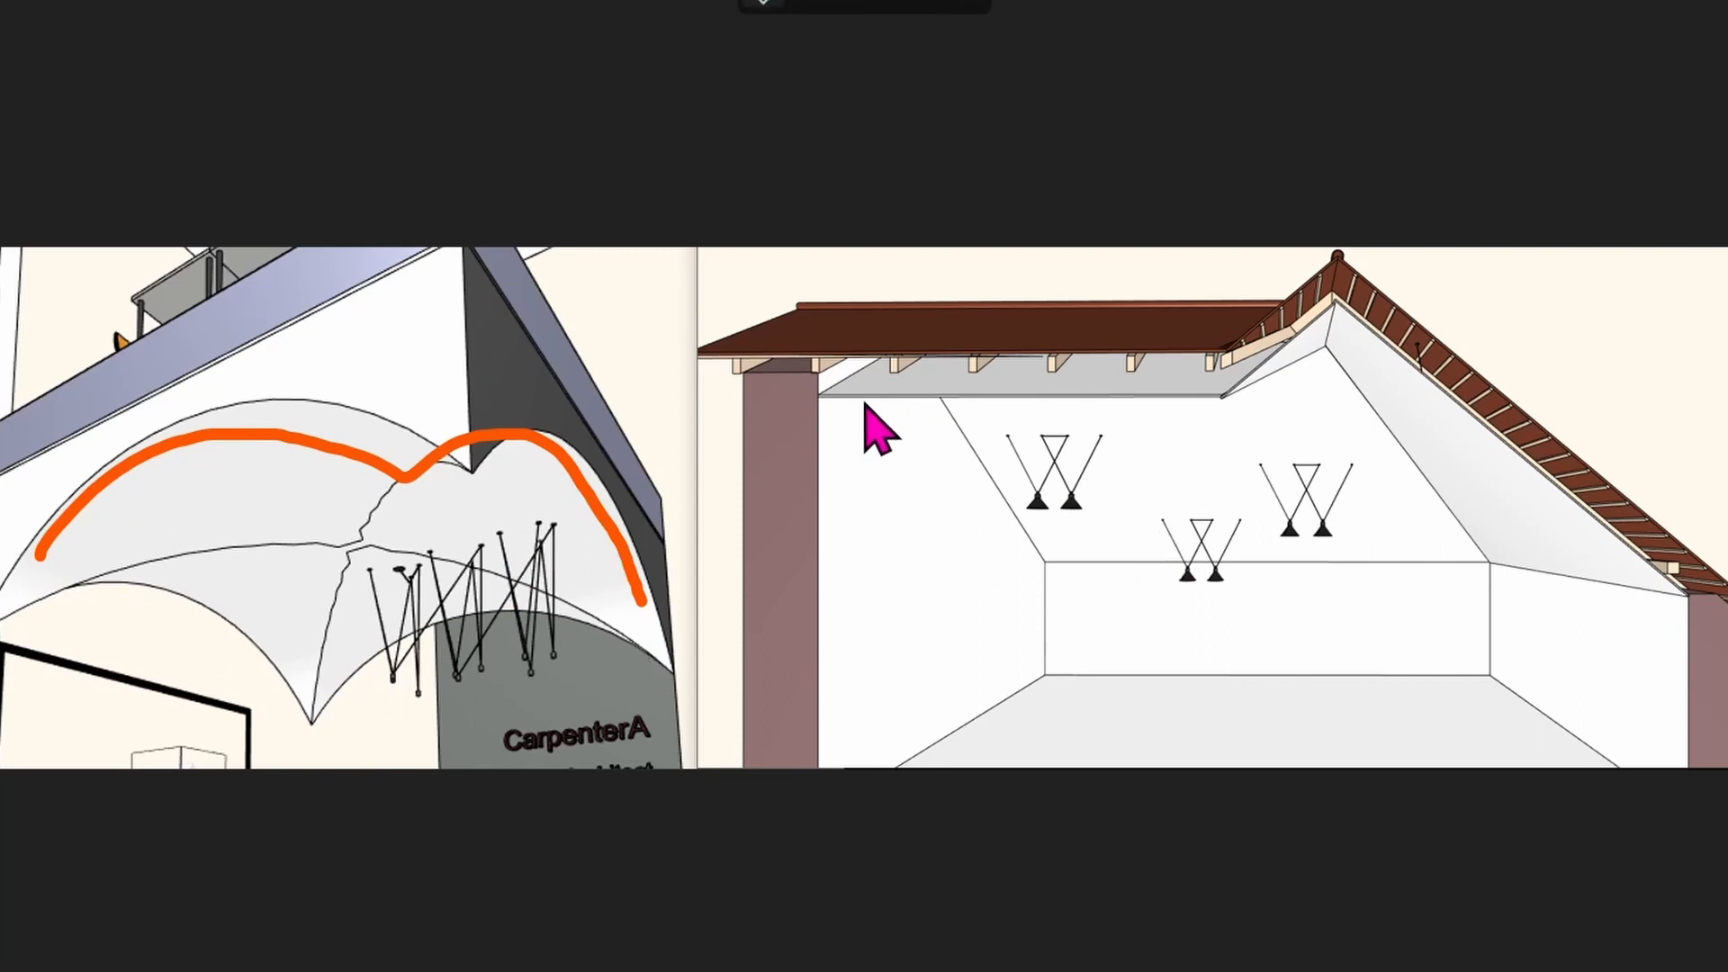
mouse_move(847, 394)
mouse_down()
mouse_move(1224, 415)
mouse_move(1359, 326)
mouse_move(1602, 540)
mouse_up()
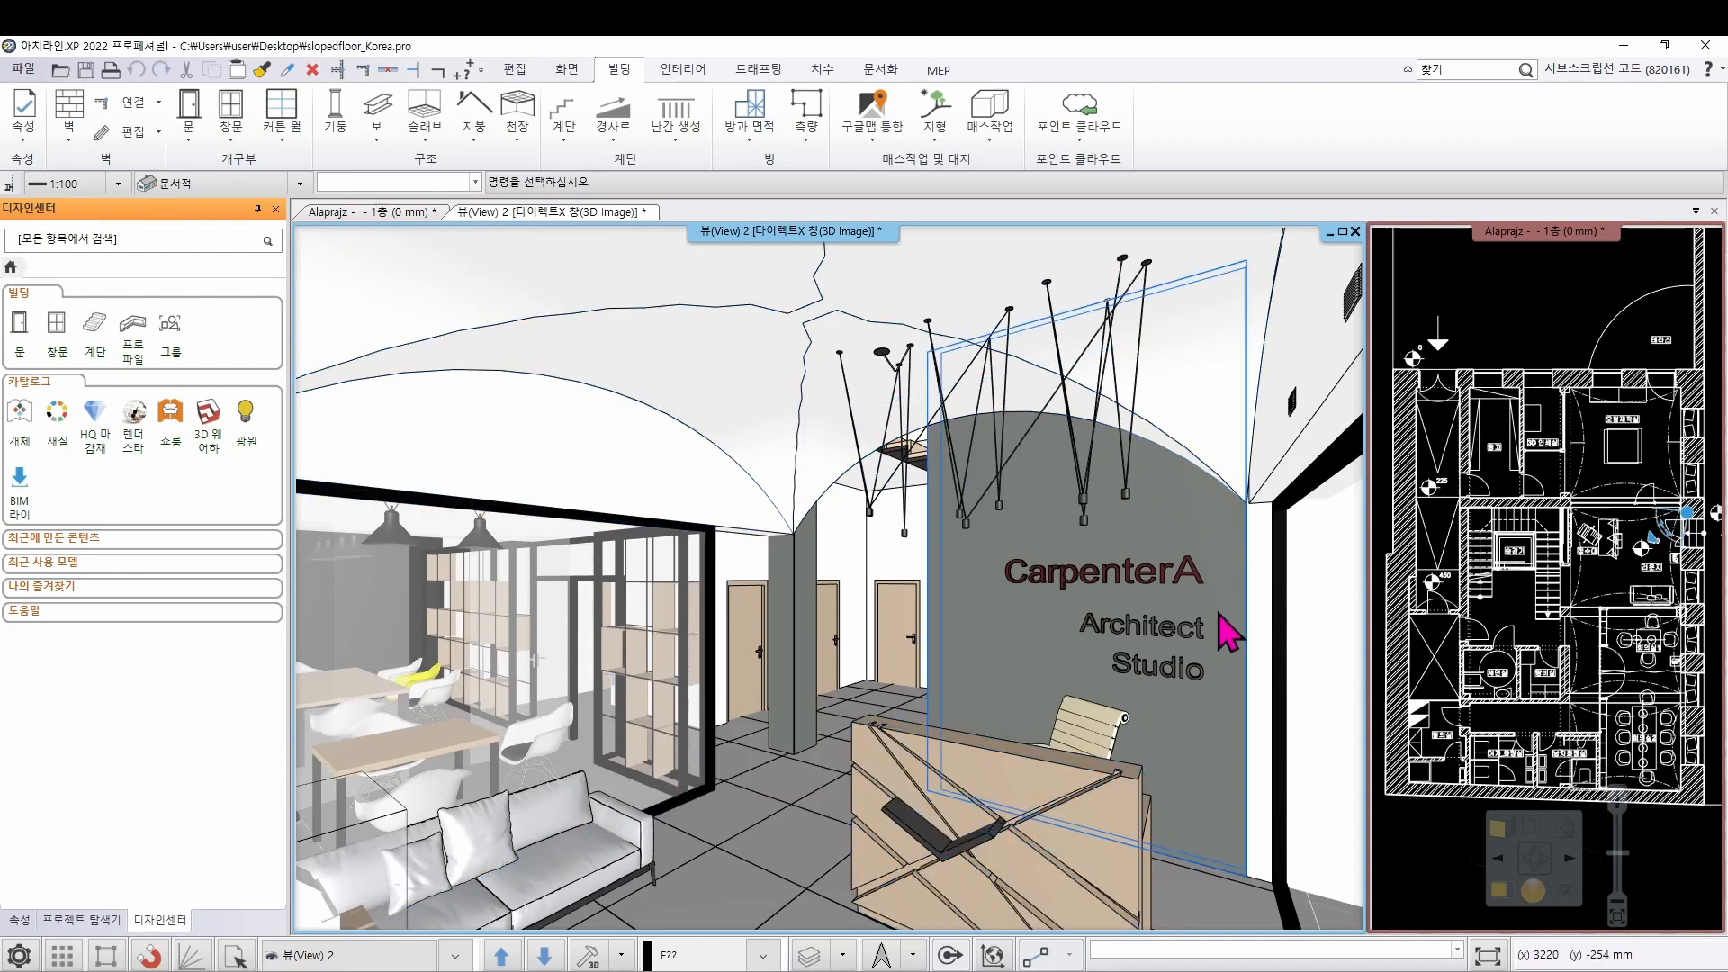
Bring the first-floor plan into the main drawing window and frame the lounge
right_click(878, 288)
click(996, 433)
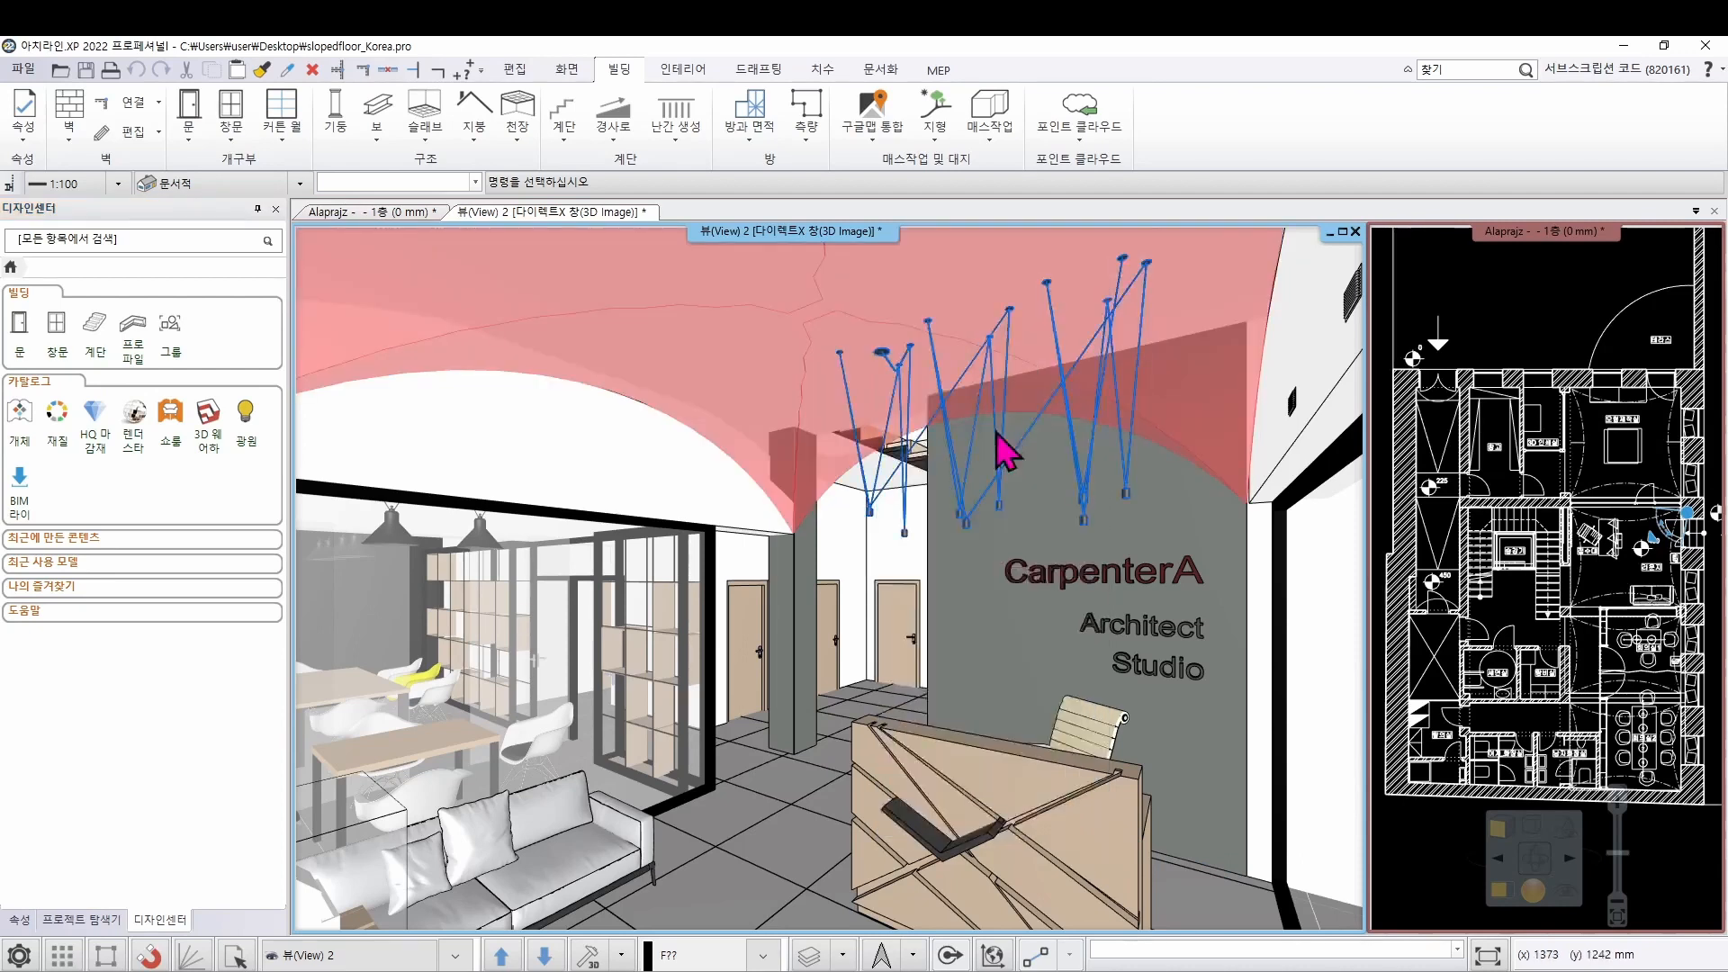
click(1569, 288)
click(1498, 891)
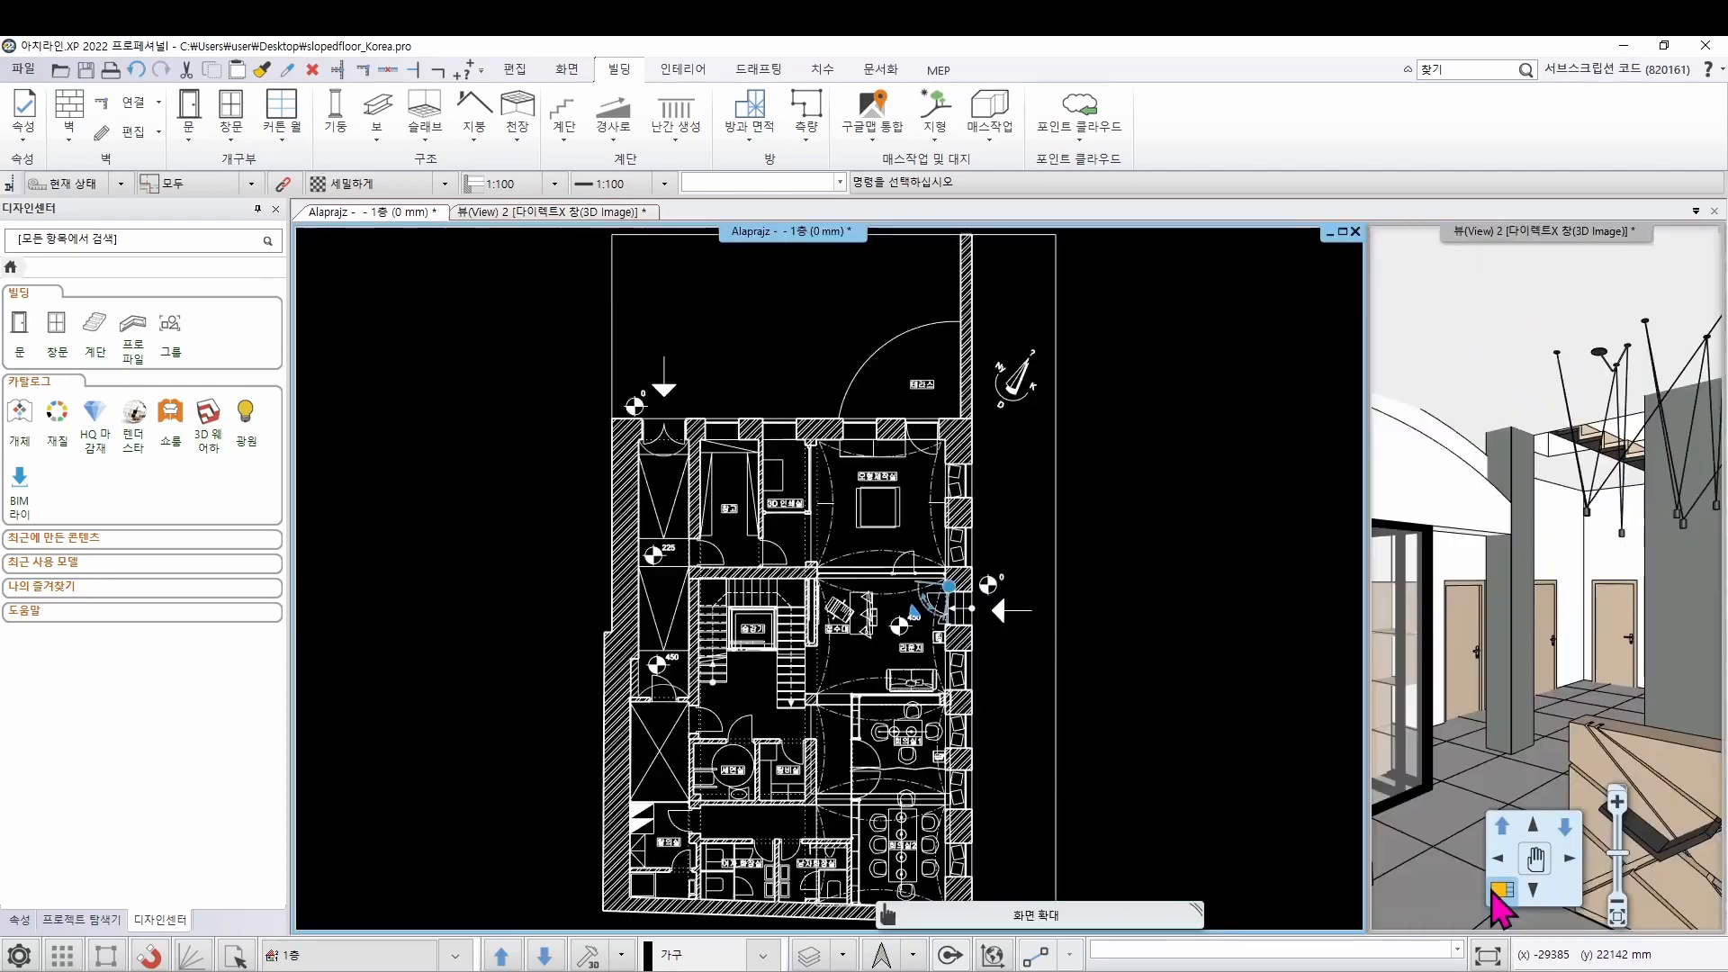
scroll(972, 562, up, 5)
scroll(972, 562, up, 6)
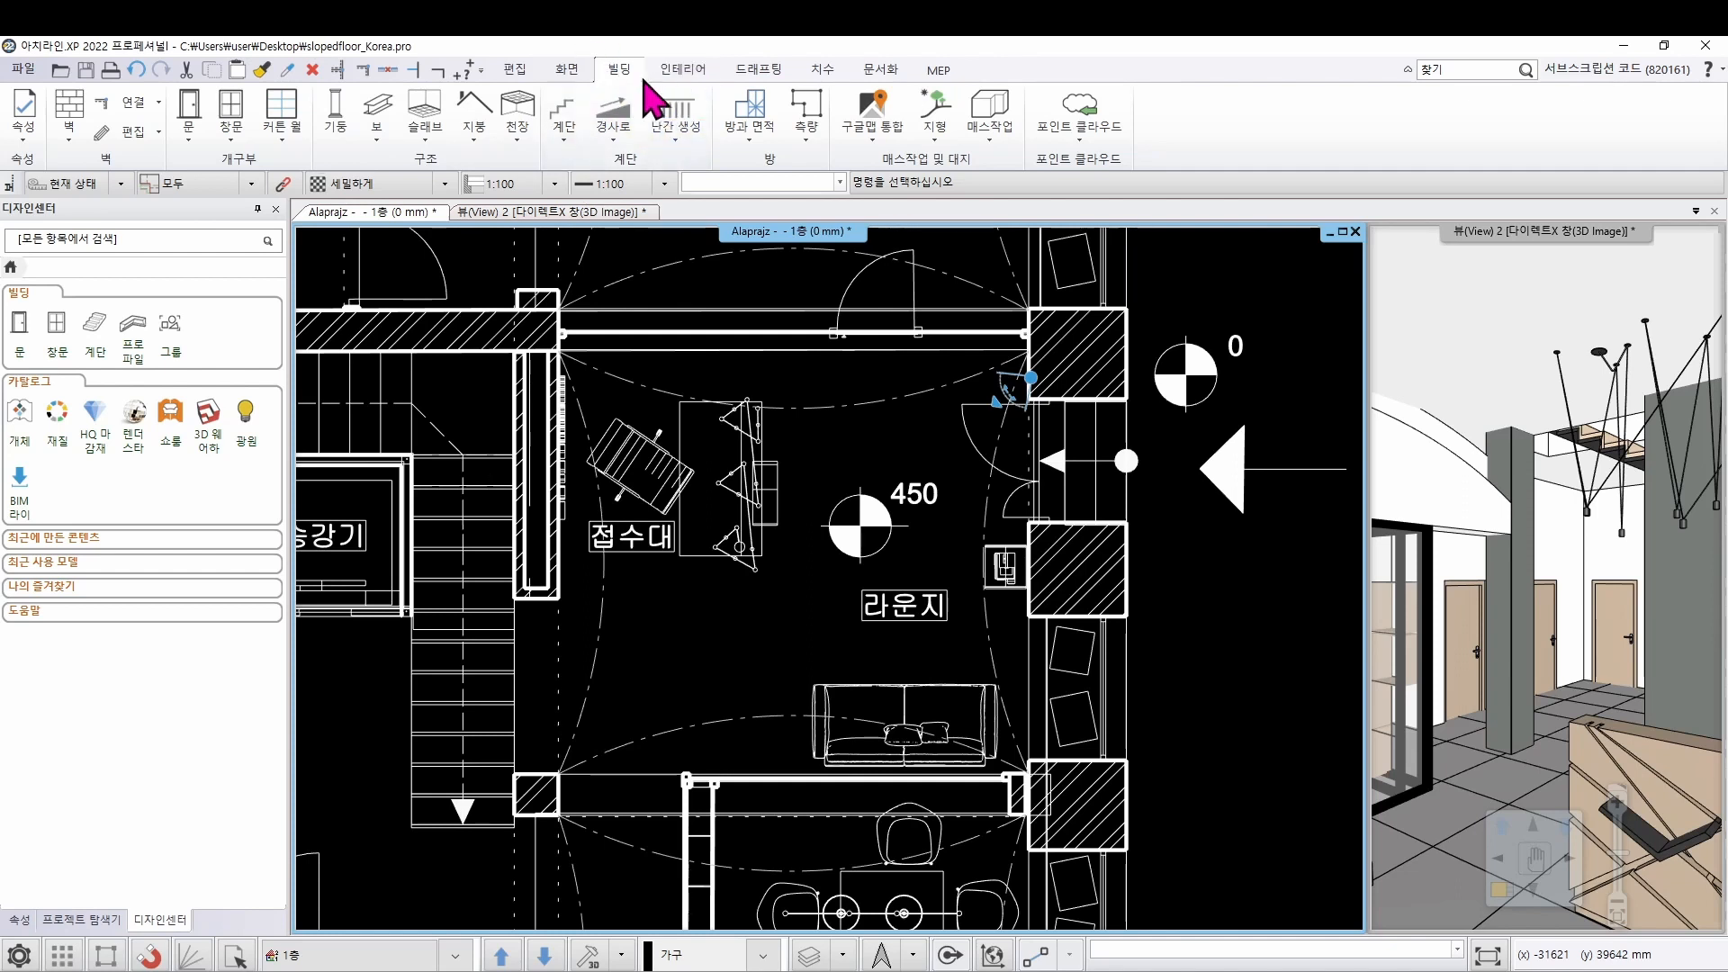
Open the slab properties and load the structural preset 구조_슬래브-300 from the 2022_건축코스1_슬래브 set
click(439, 131)
click(468, 144)
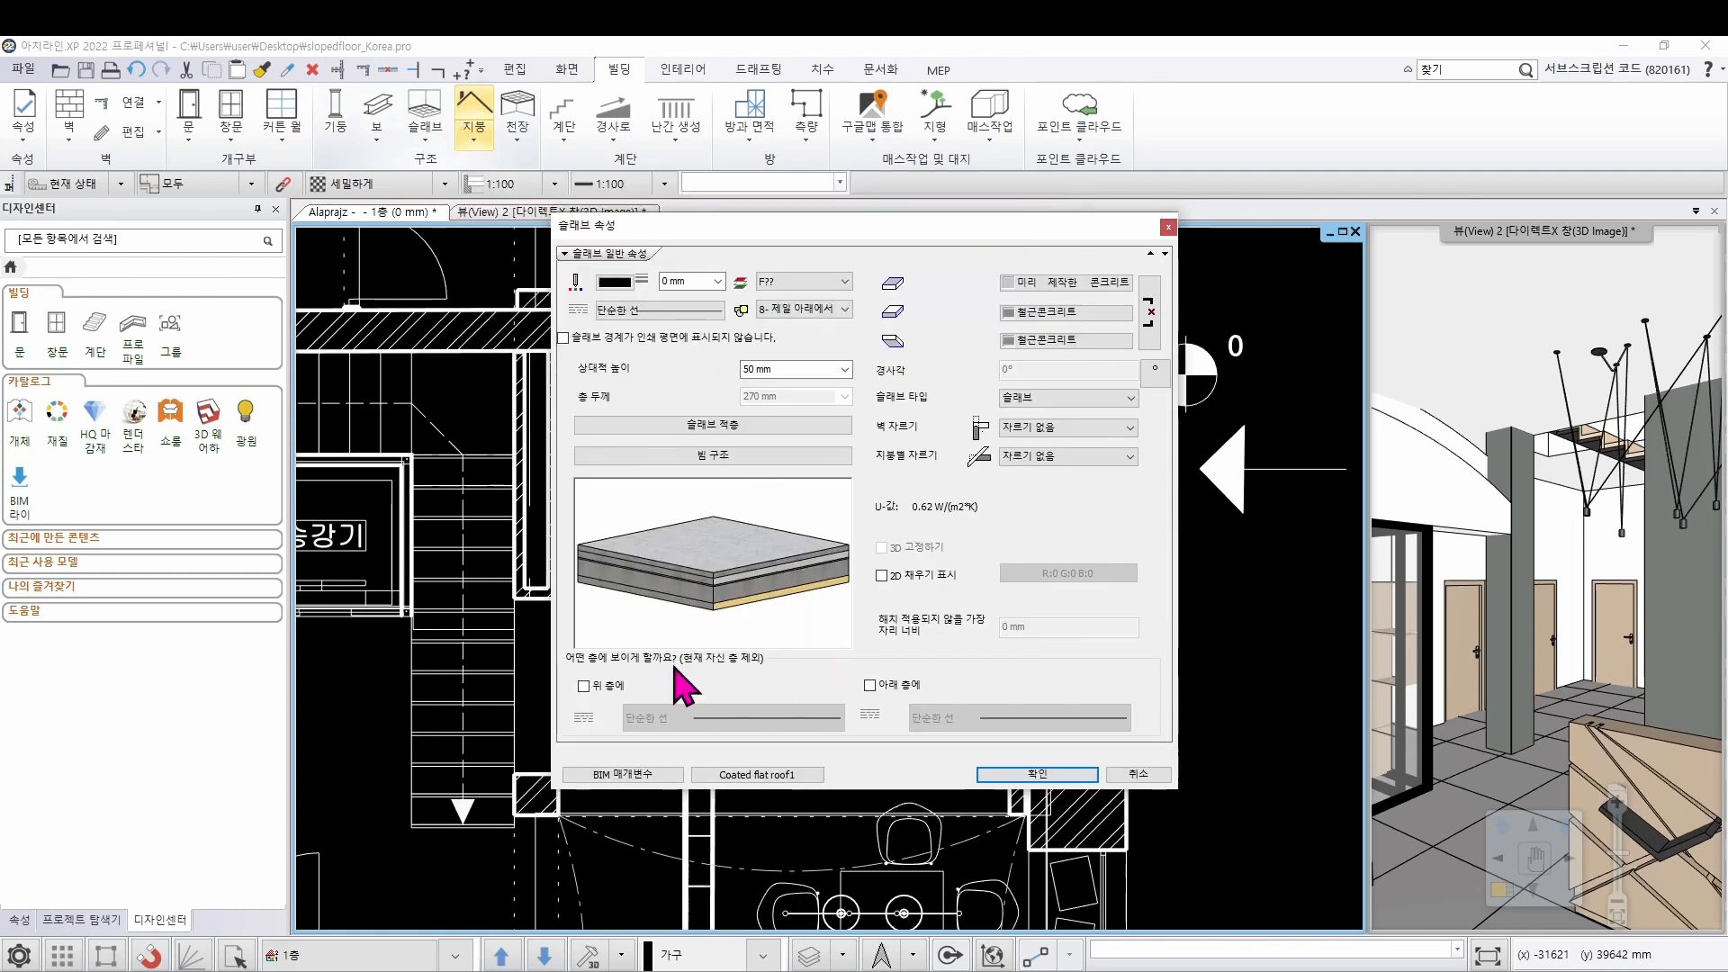
click(769, 776)
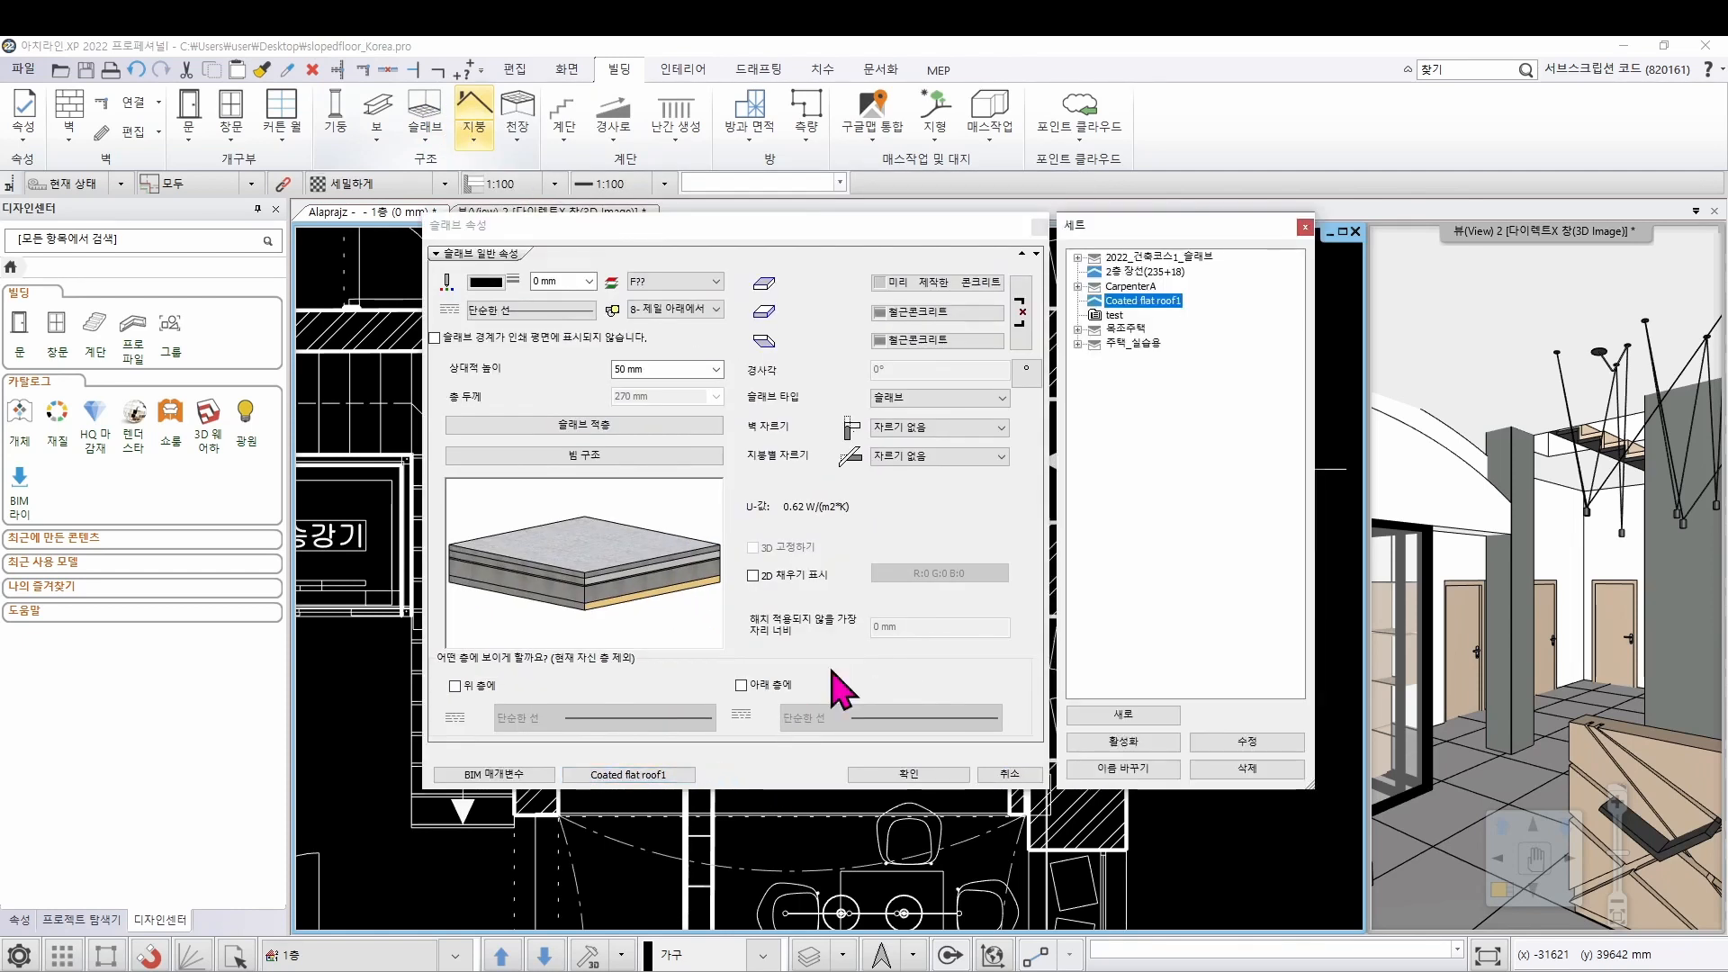
click(1078, 260)
click(1156, 271)
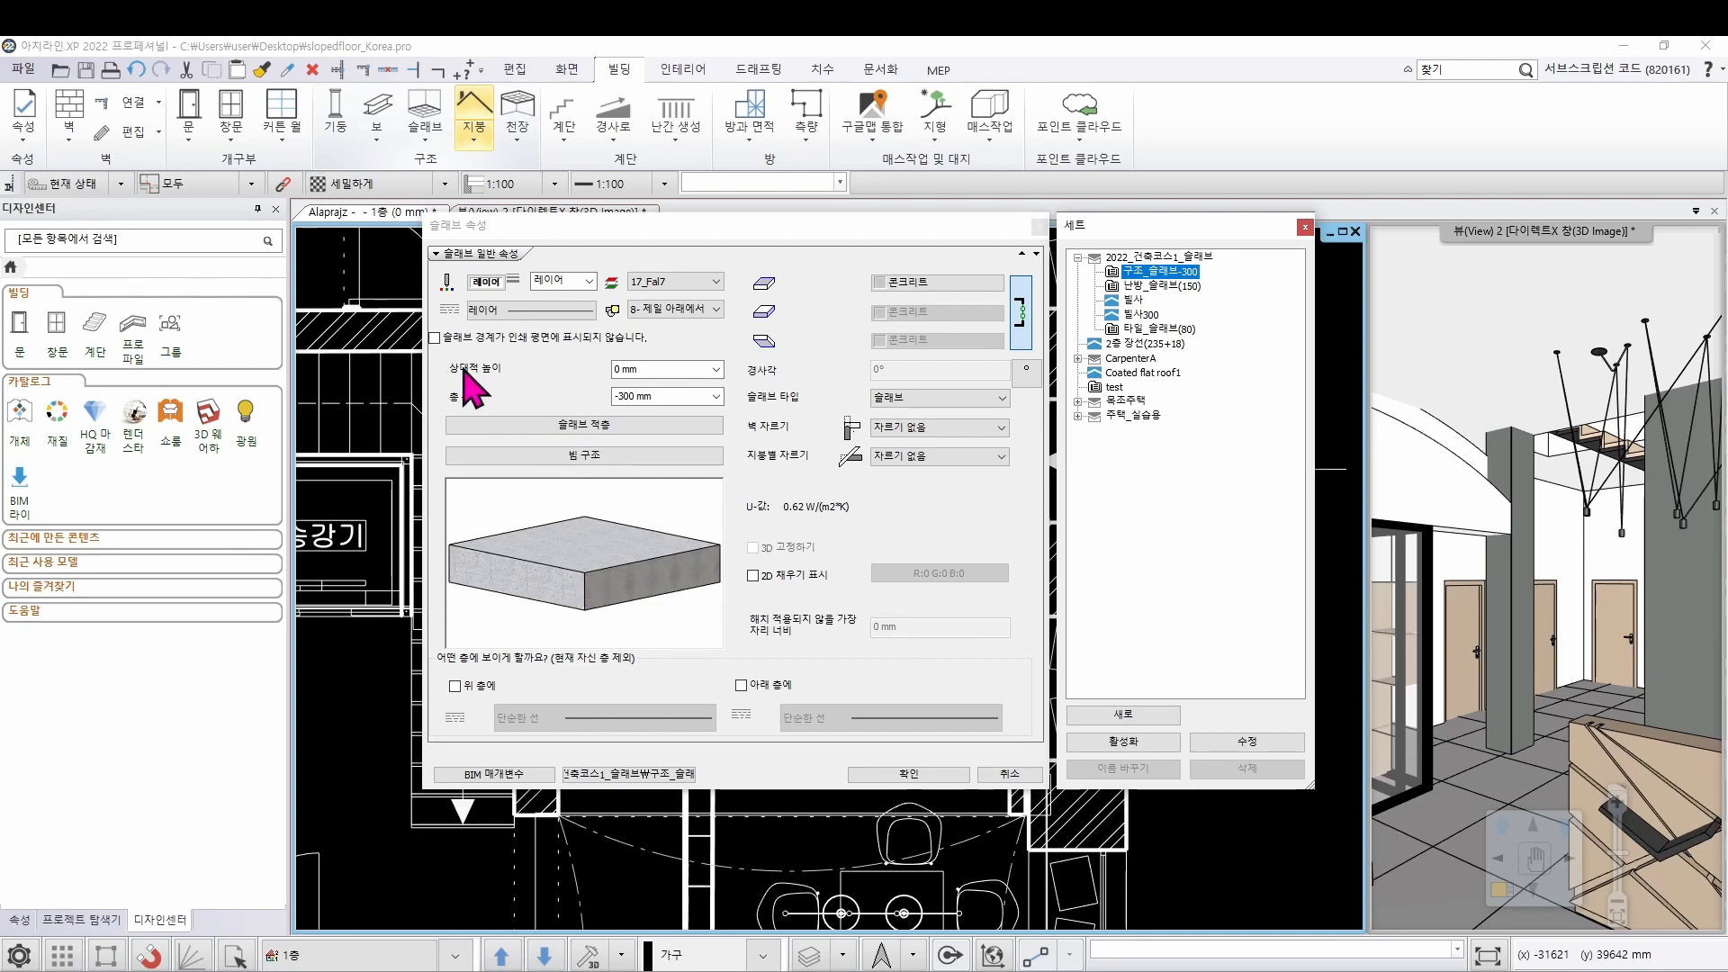
Set the slab's relative height to 3000 mm and its layer thickness to 1300 mm
click(660, 366)
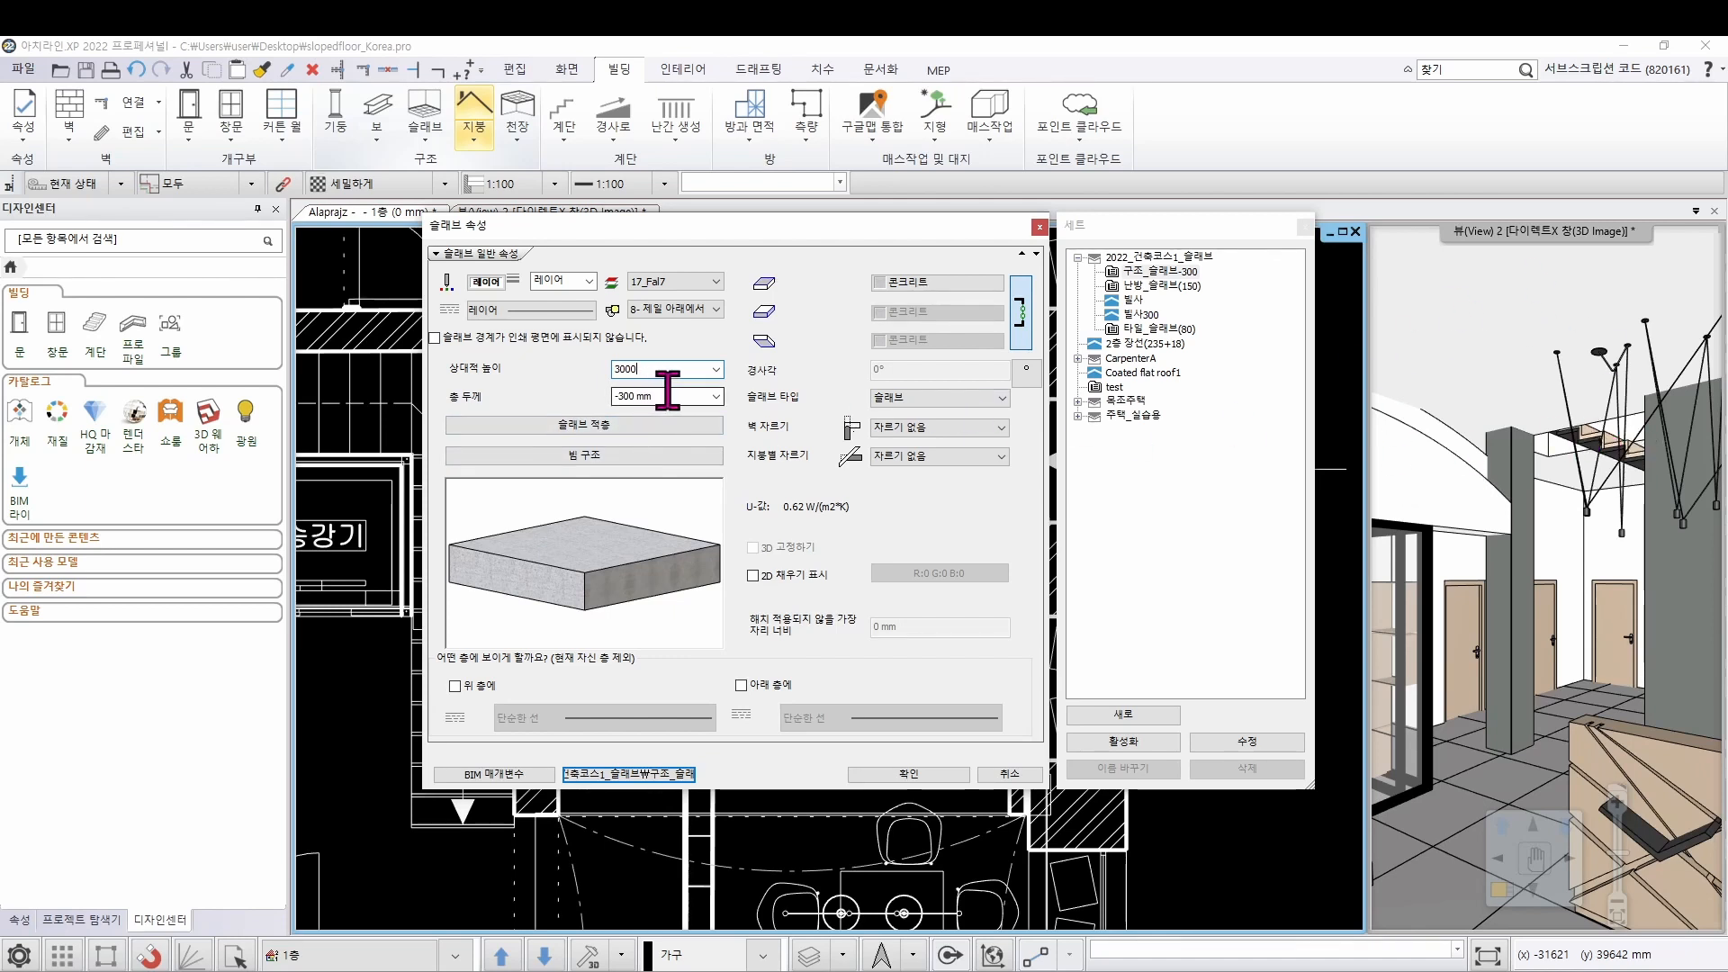
key(Tab)
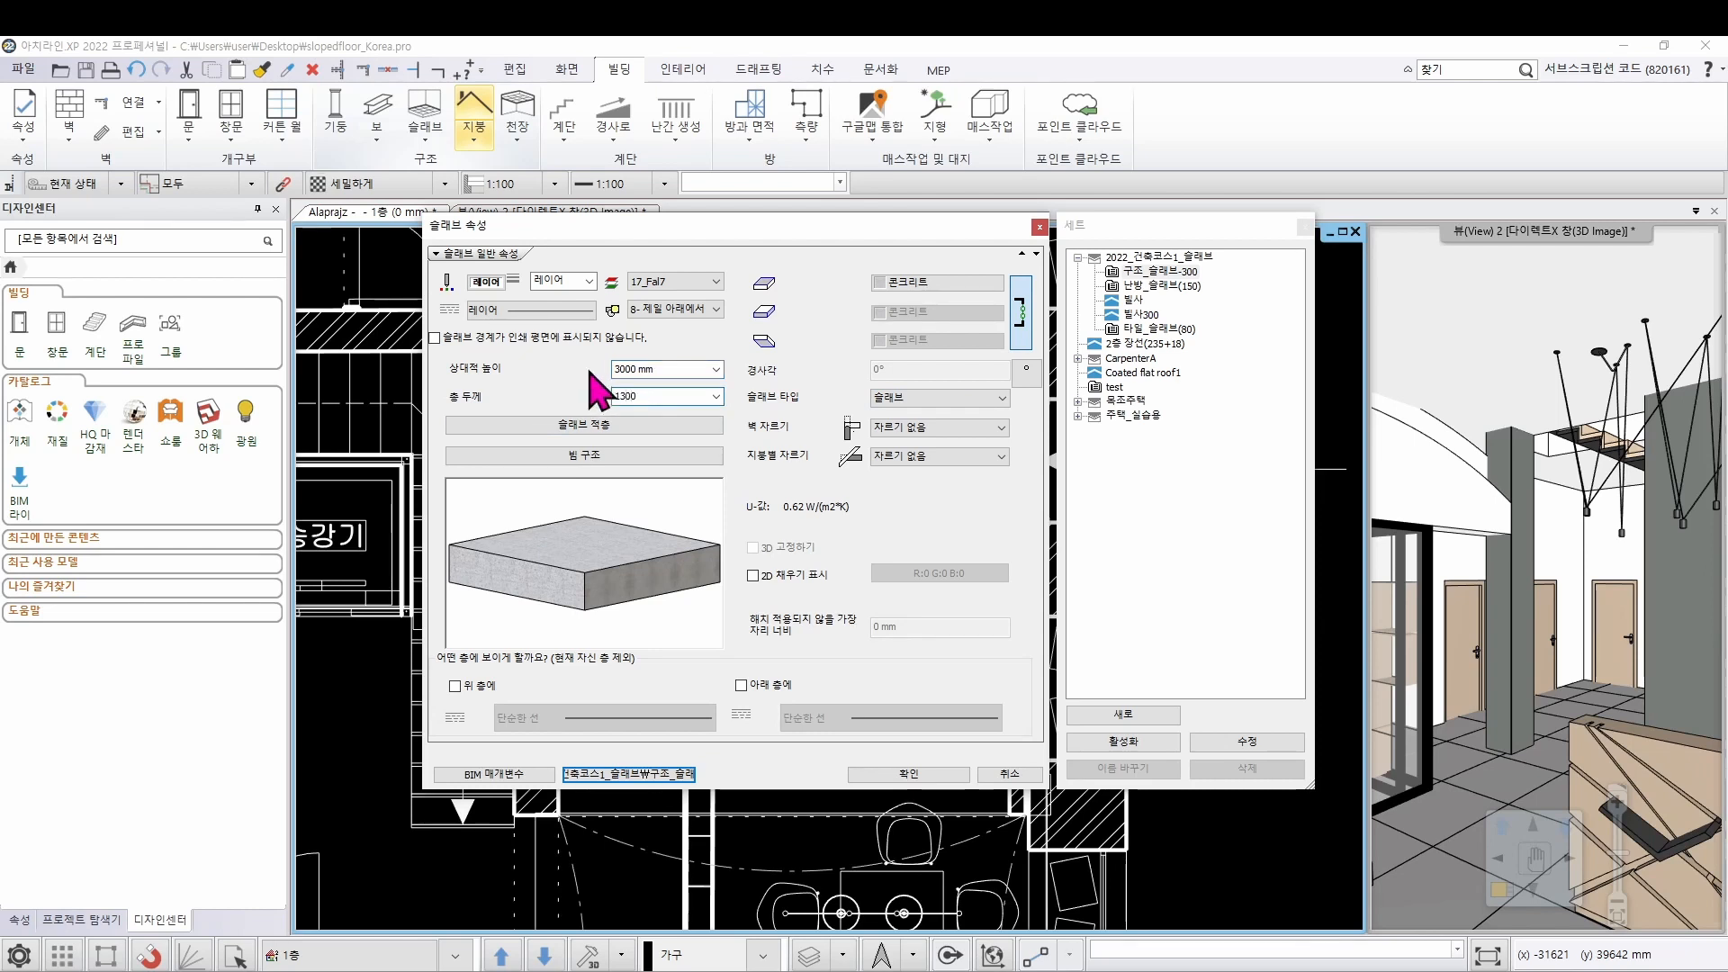
click(931, 776)
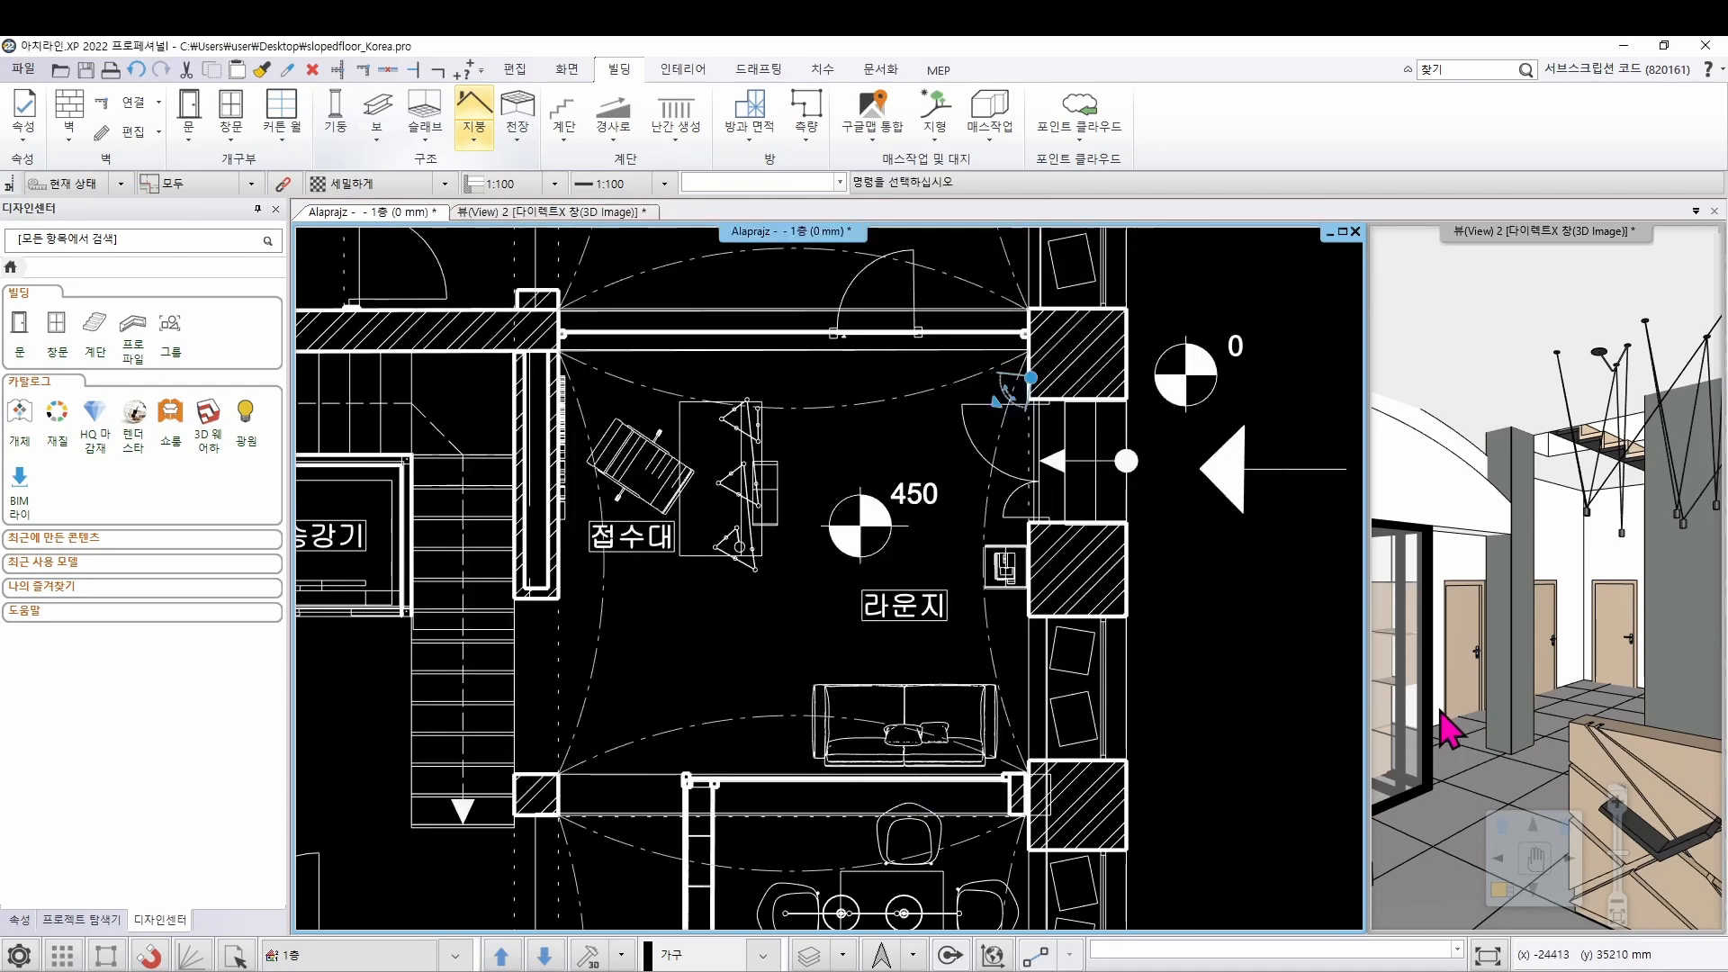
Draw a rectangular slab about 4577 by 4109 mm over the lounge, between its opposite inner corners
click(416, 104)
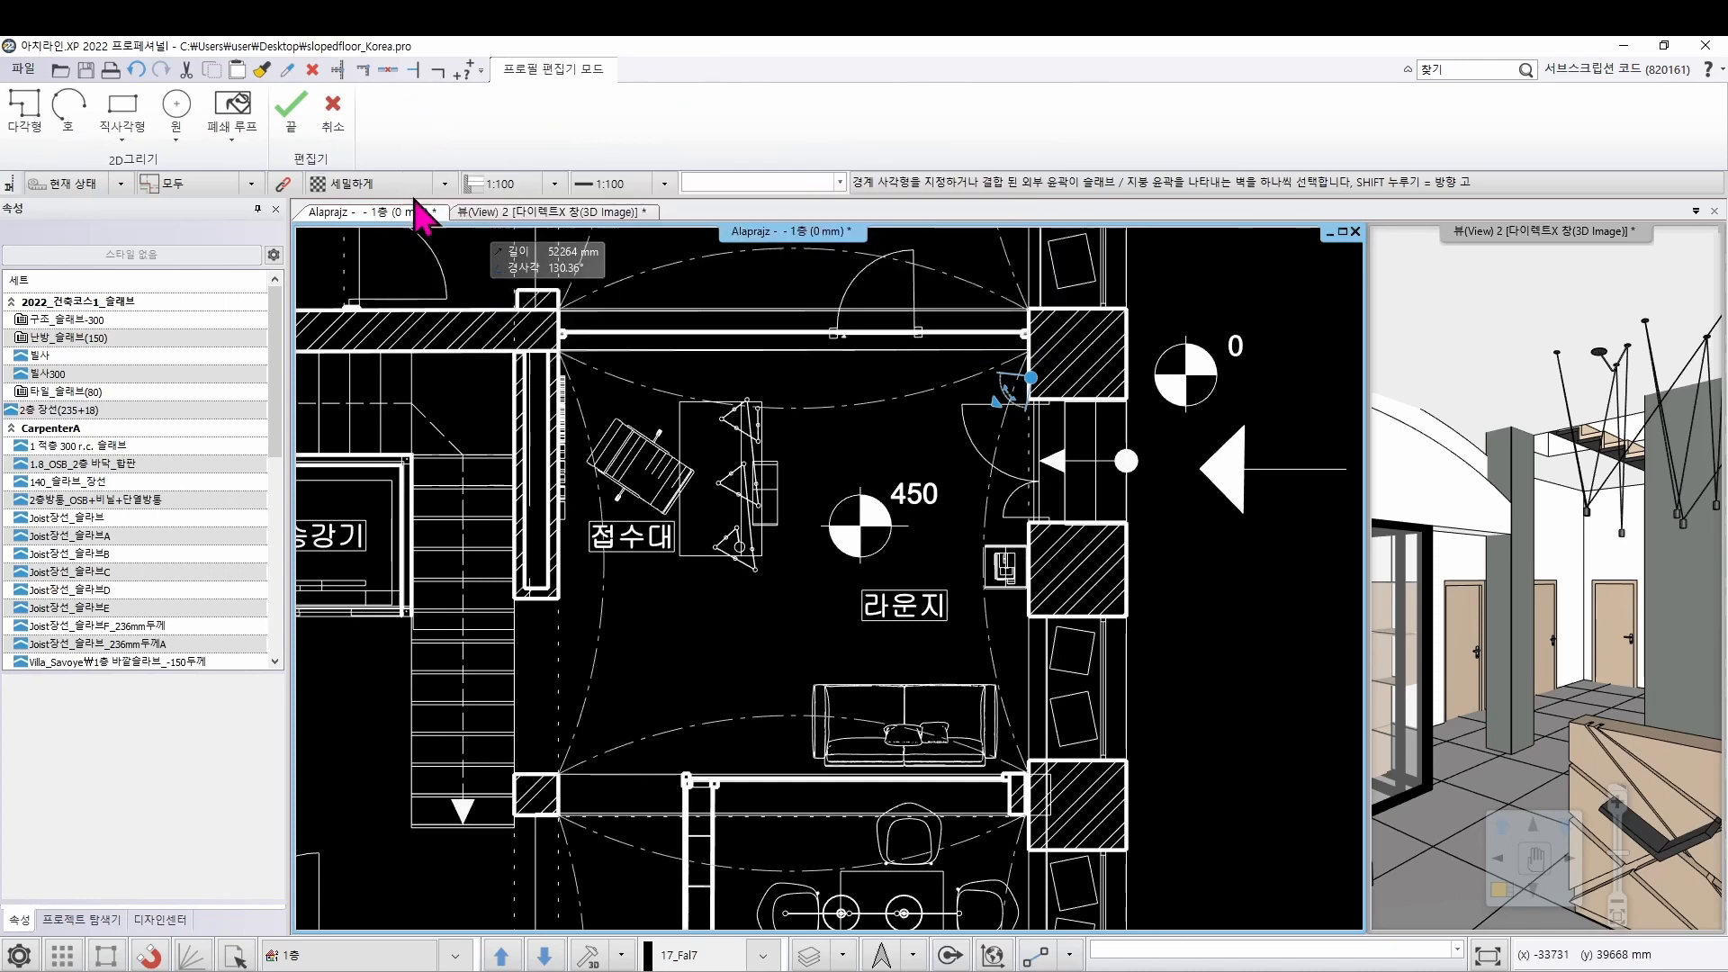
click(122, 112)
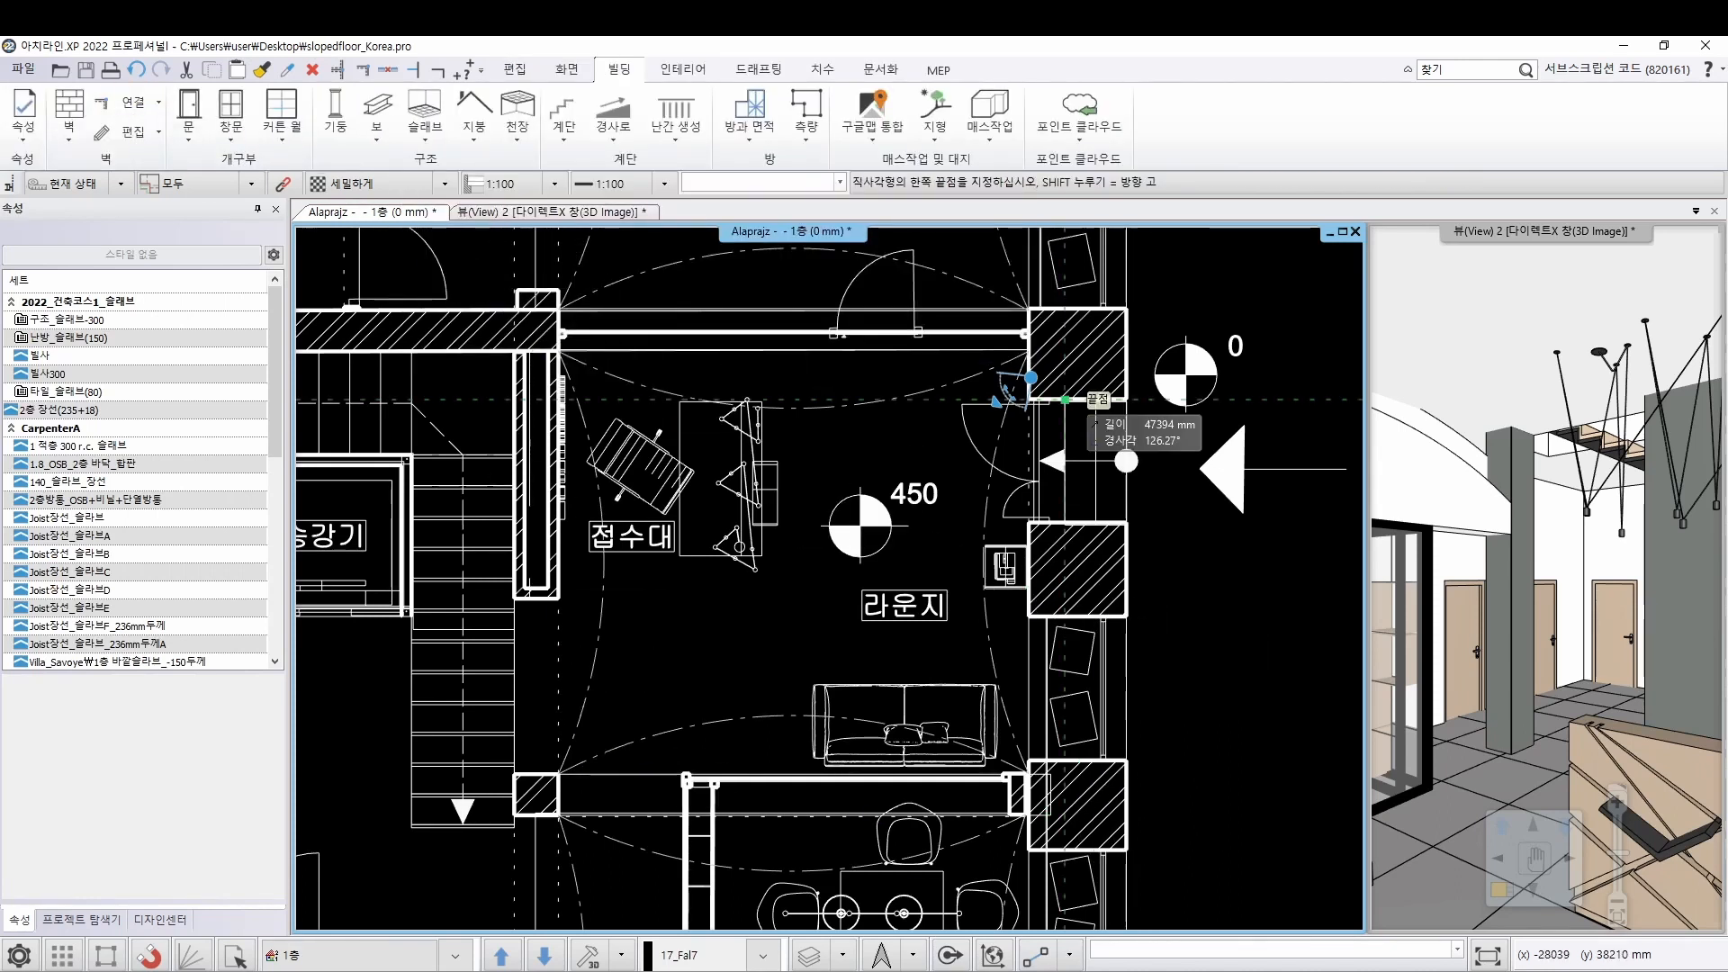
scroll(552, 424, up, 5)
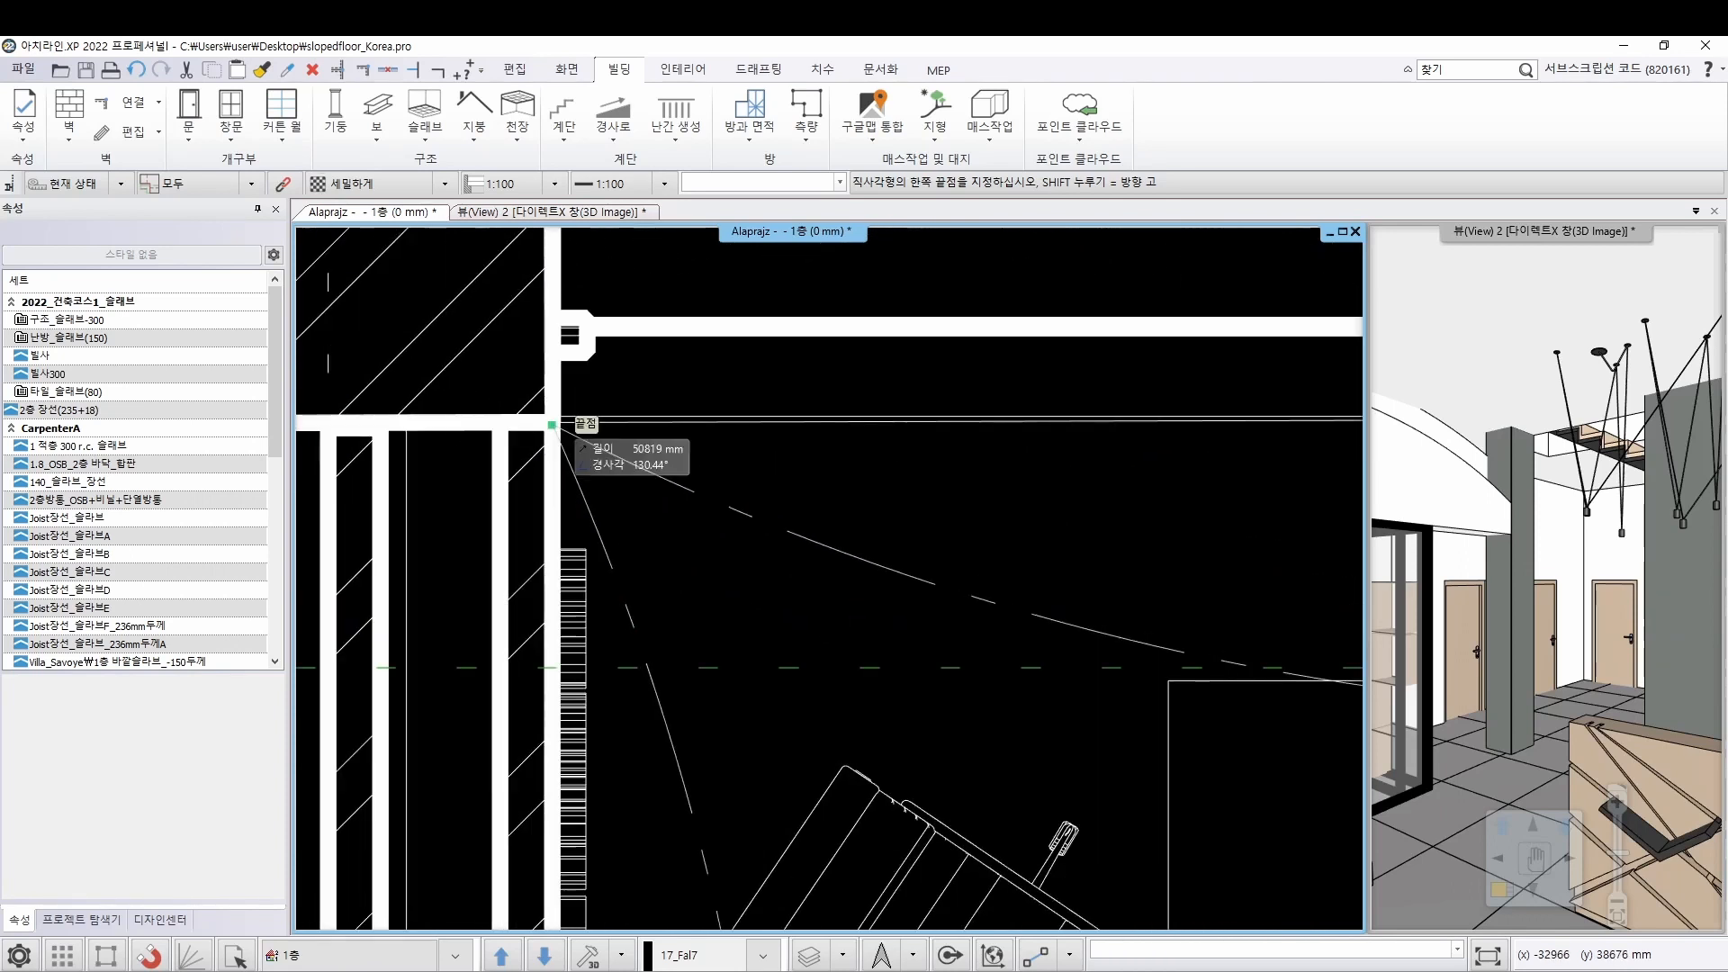
click(552, 424)
scroll(1003, 689, down, 6)
middle_drag(1220, 675, 822, 306)
scroll(1170, 697, up, 6)
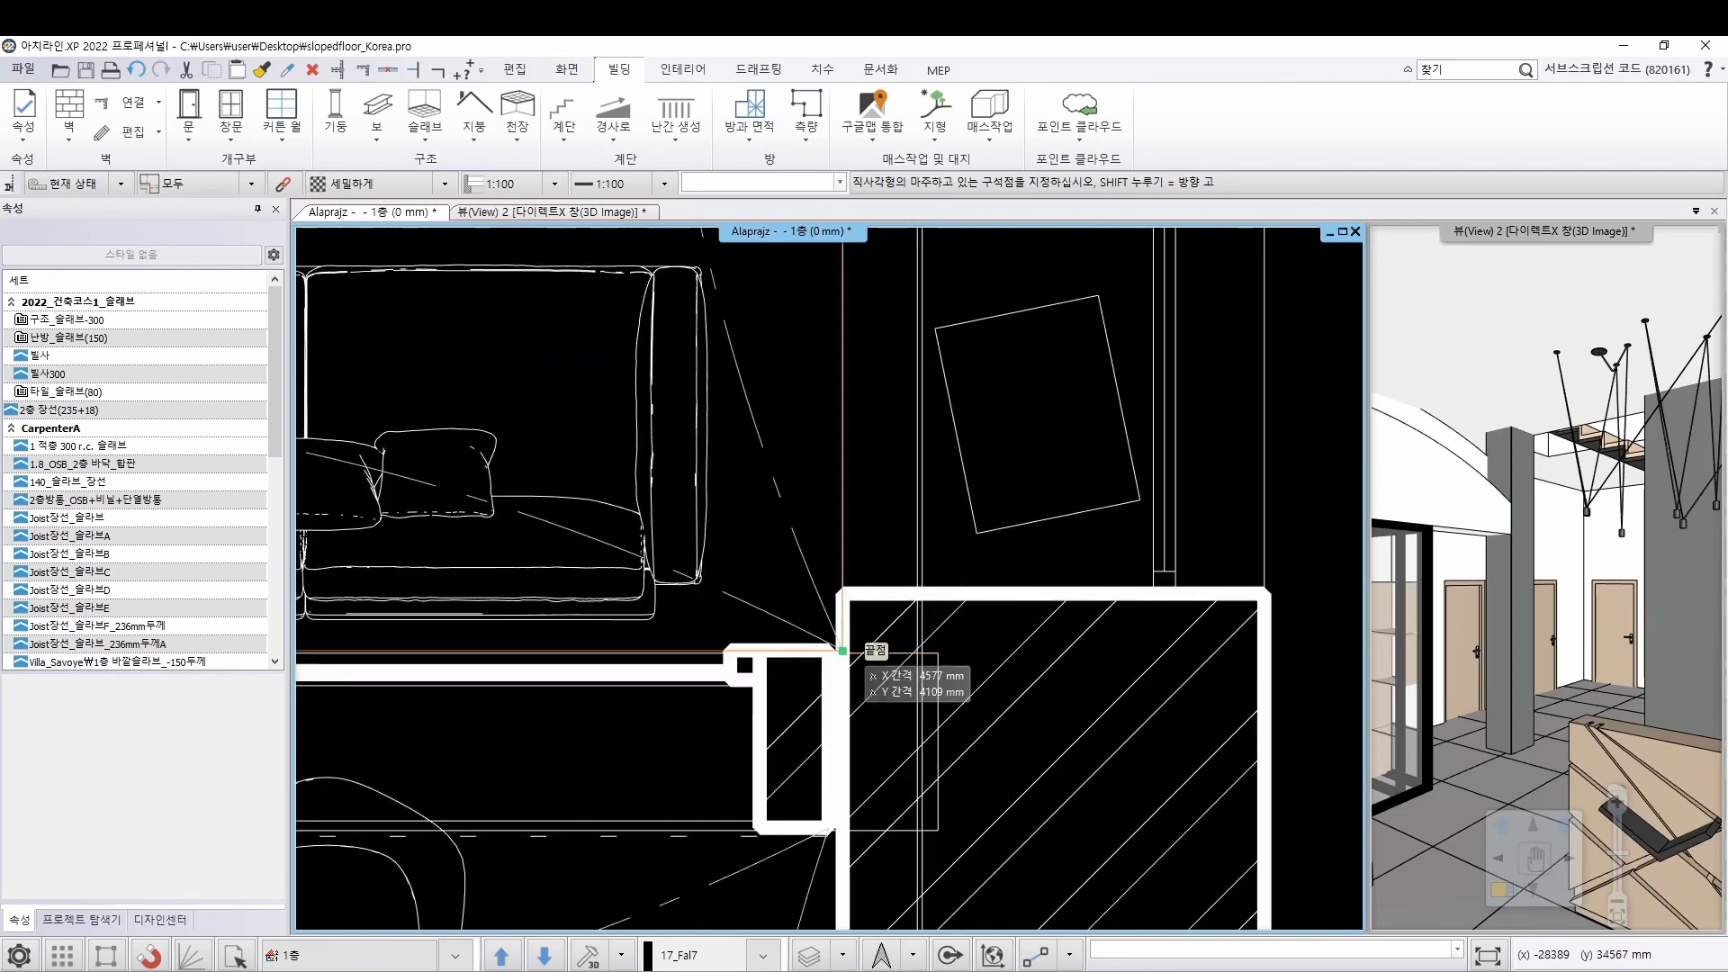
click(843, 650)
key(Escape)
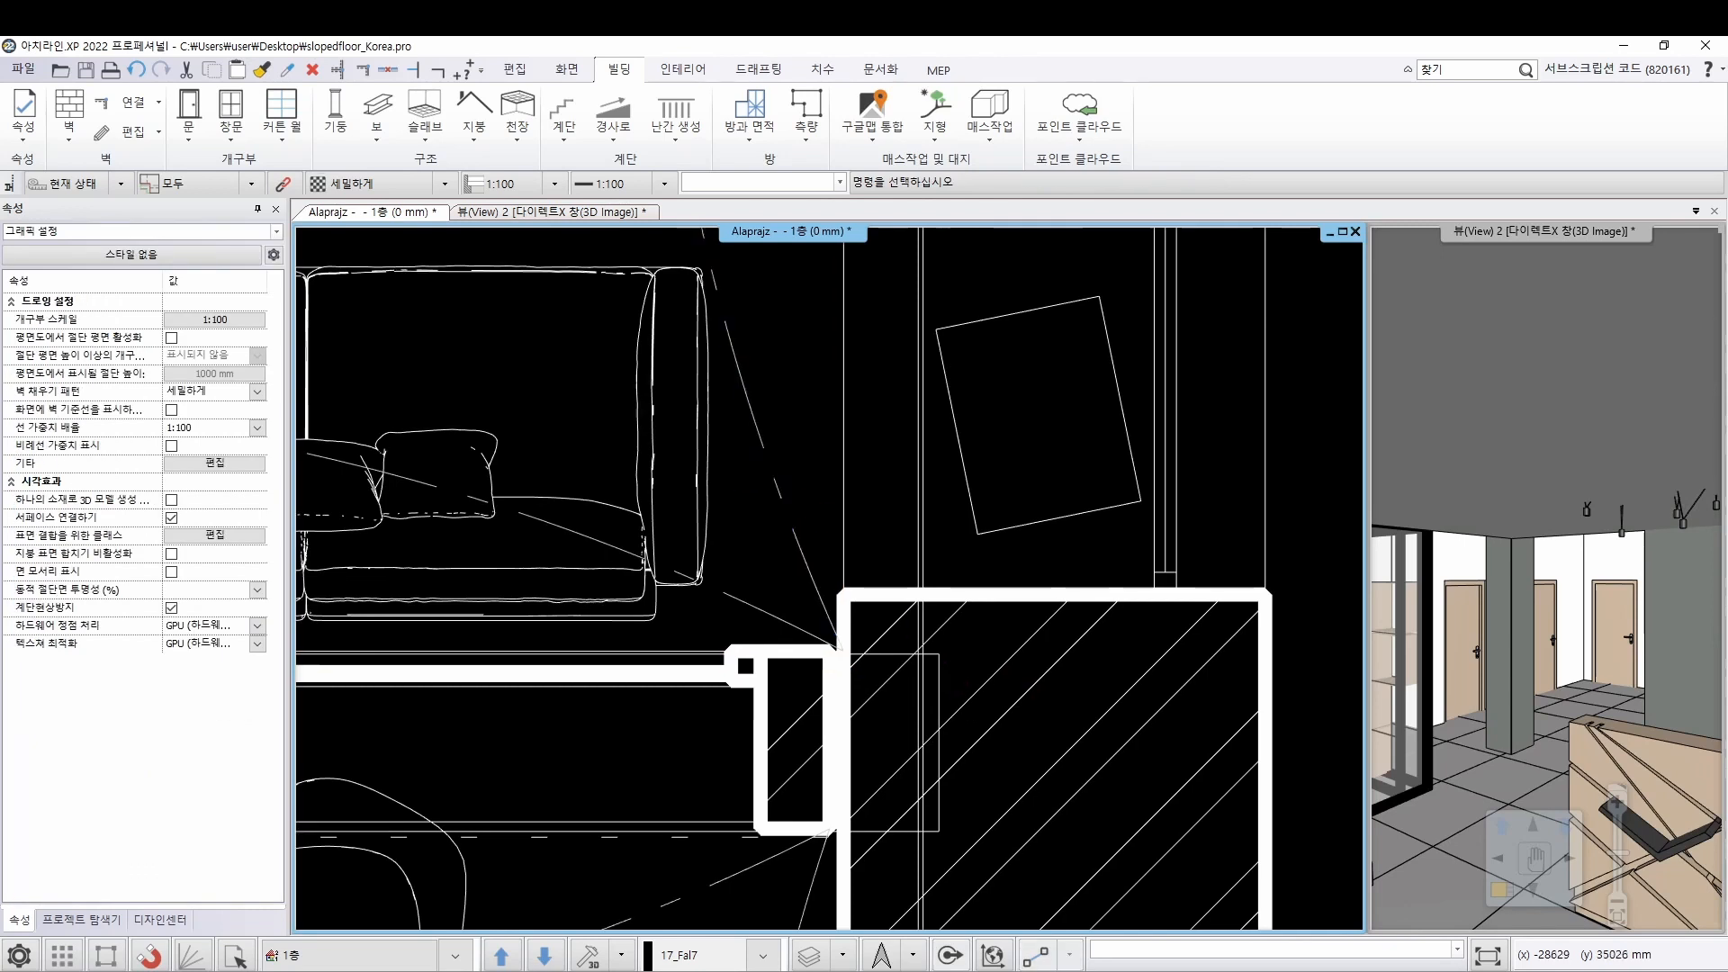
Inspect the lounge ceiling slab in the 3D view
middle_drag(810, 540, 1168, 683)
click(1536, 345)
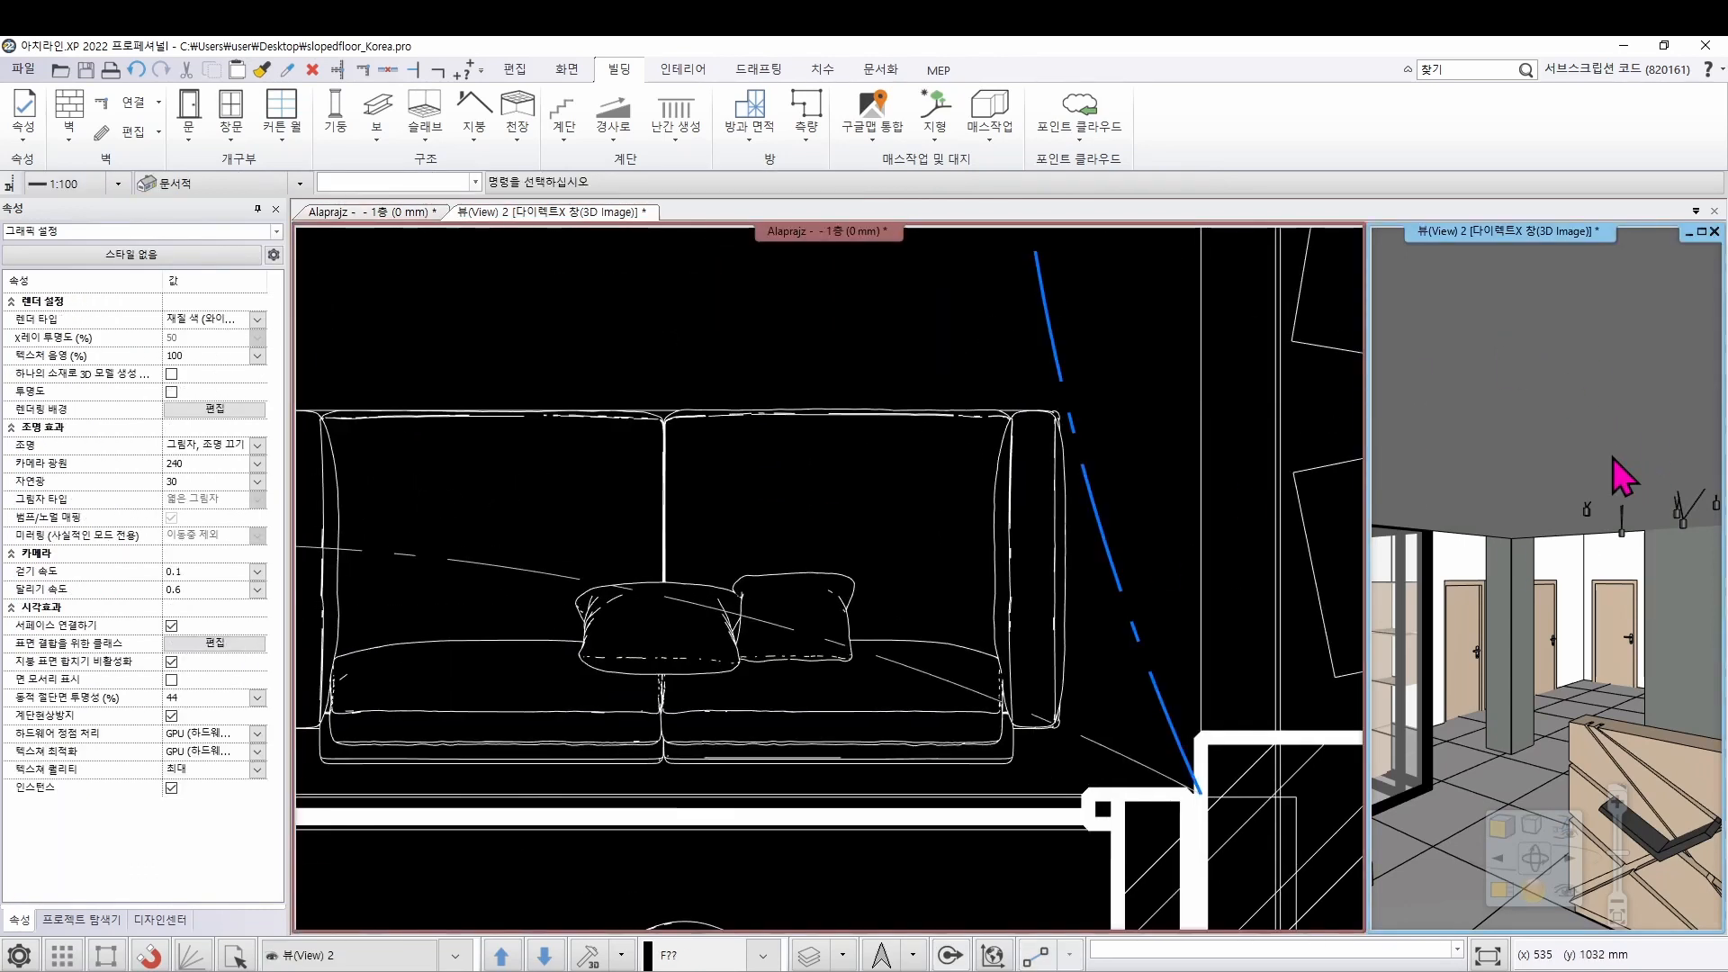
click(1595, 402)
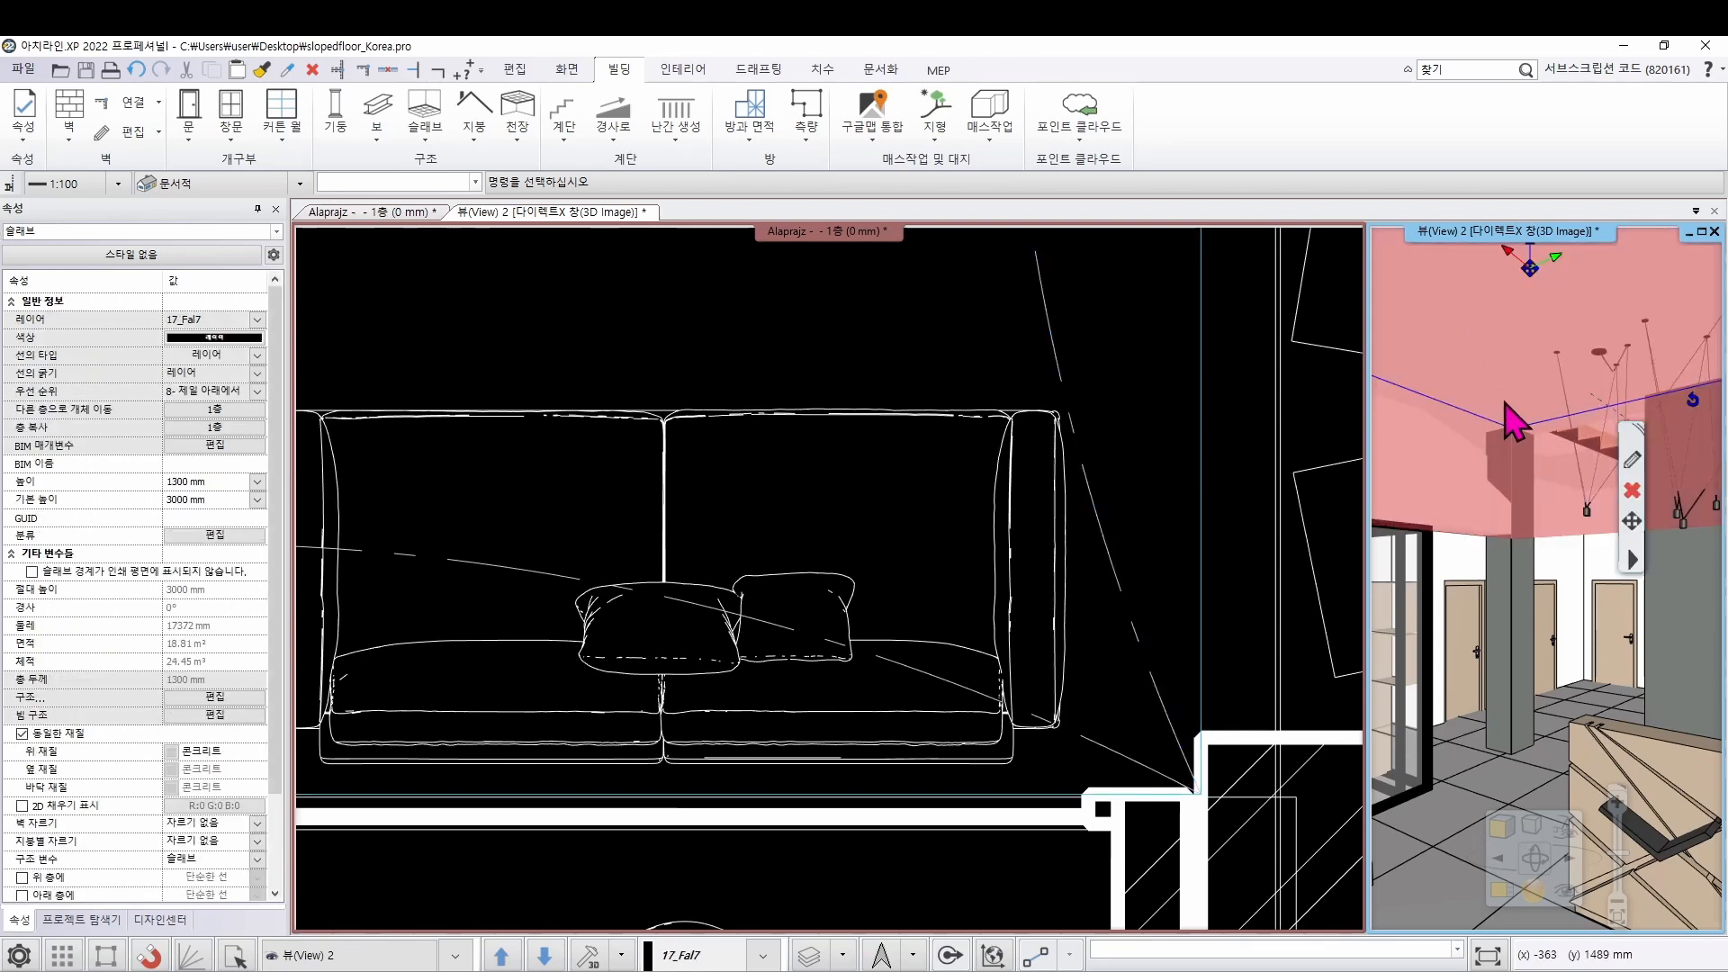
click(905, 394)
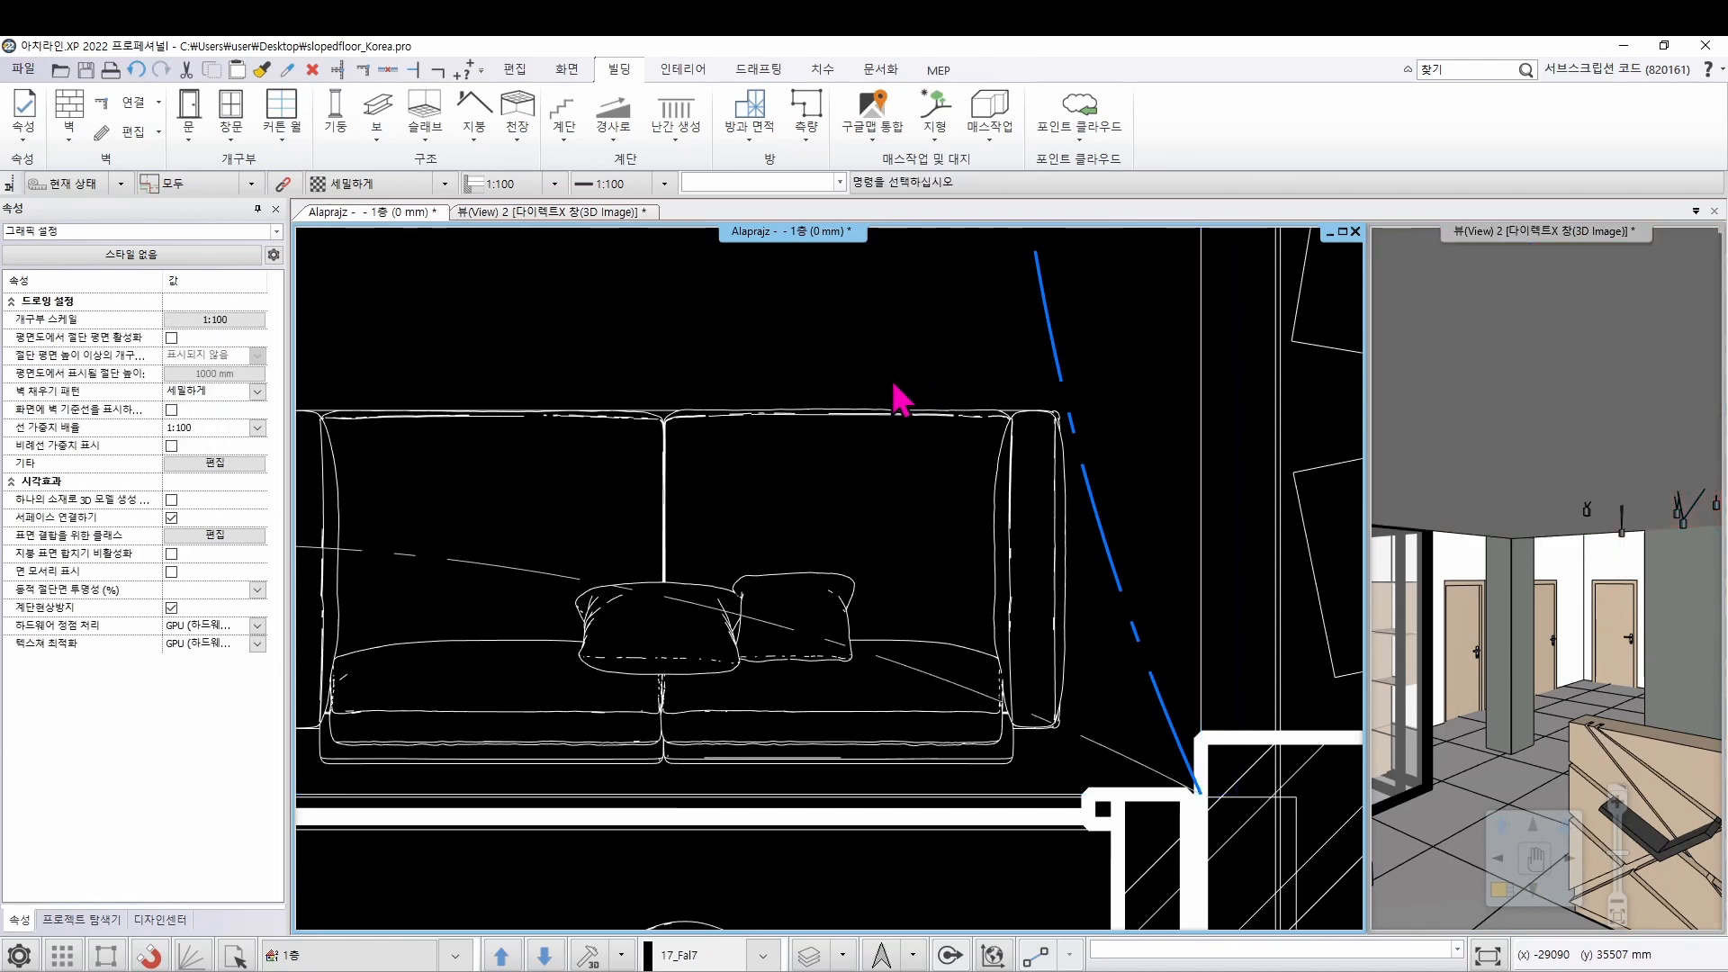
Select the lounge slab in the plan and start adding a full profile (전체 프로파일 추가) to it
scroll(900, 396, down, 6)
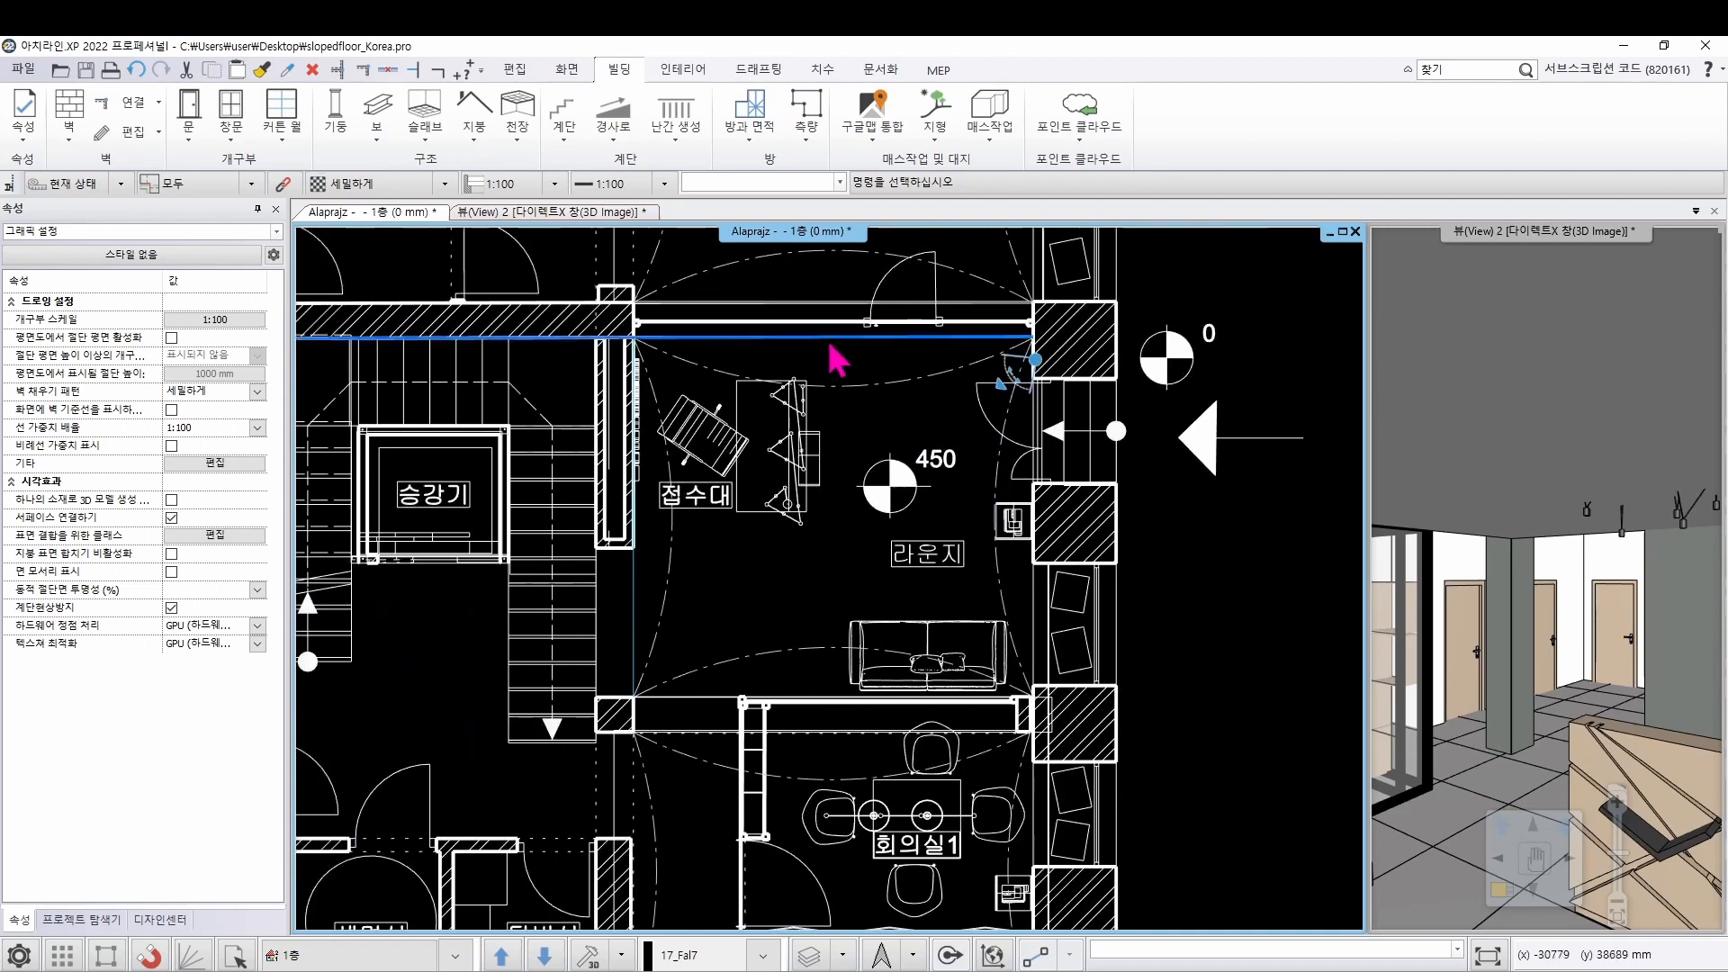
click(837, 342)
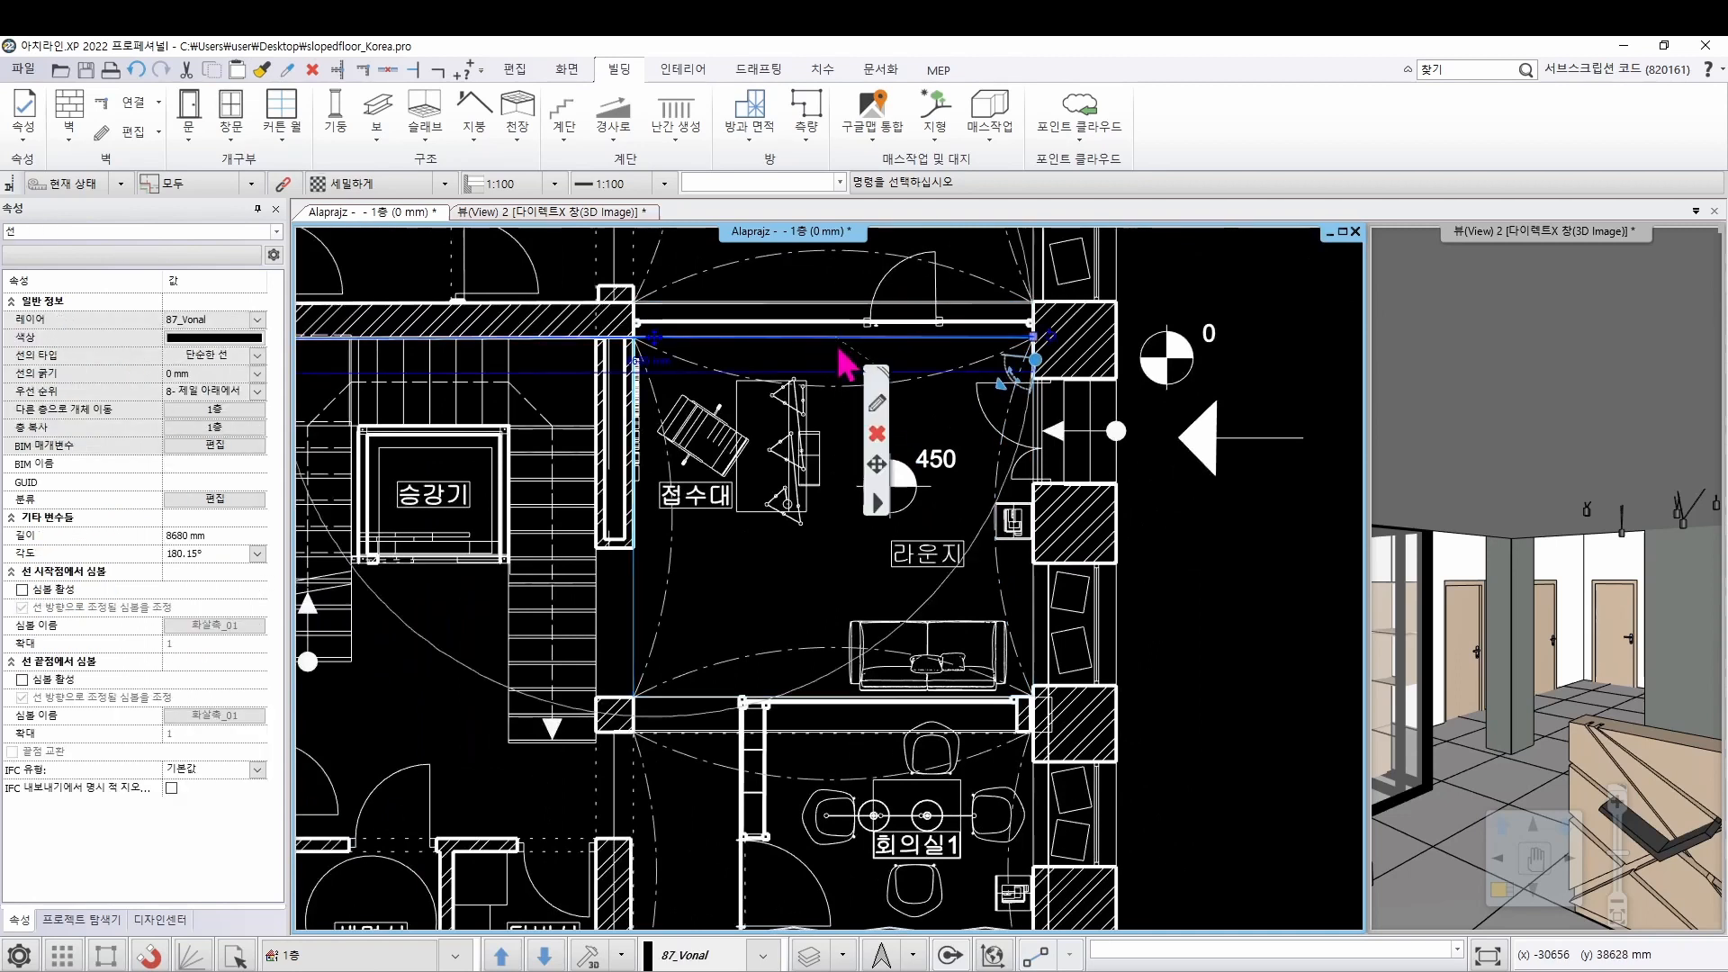
click(844, 352)
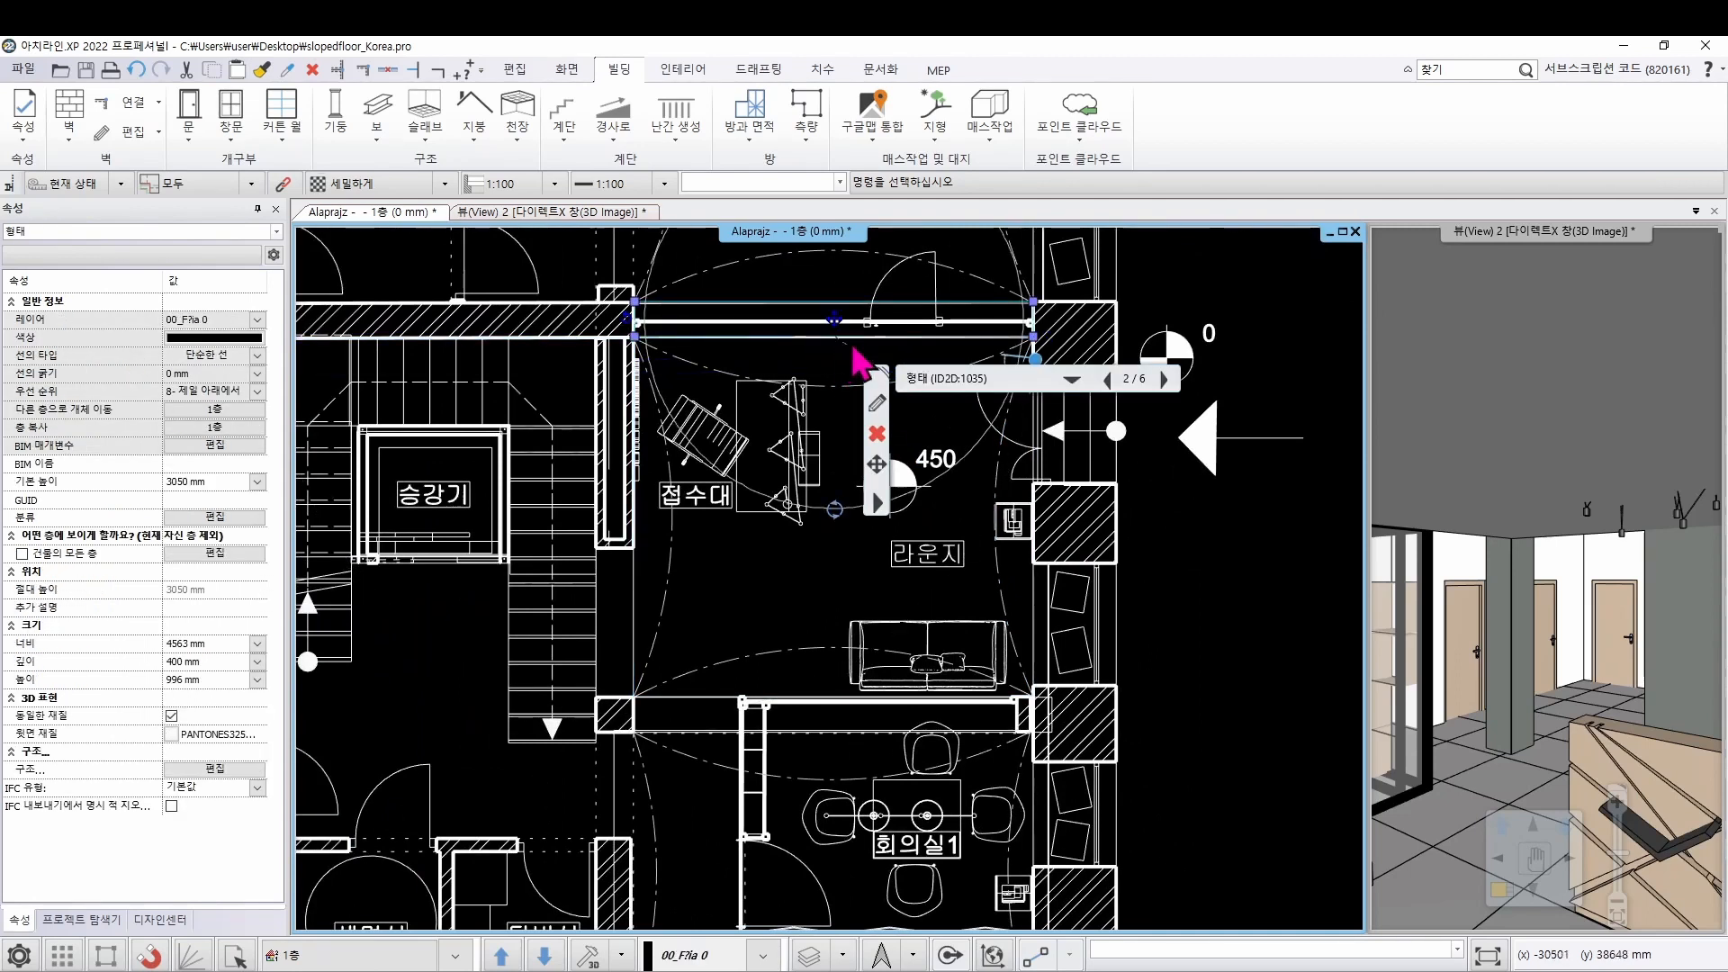
click(850, 353)
click(849, 355)
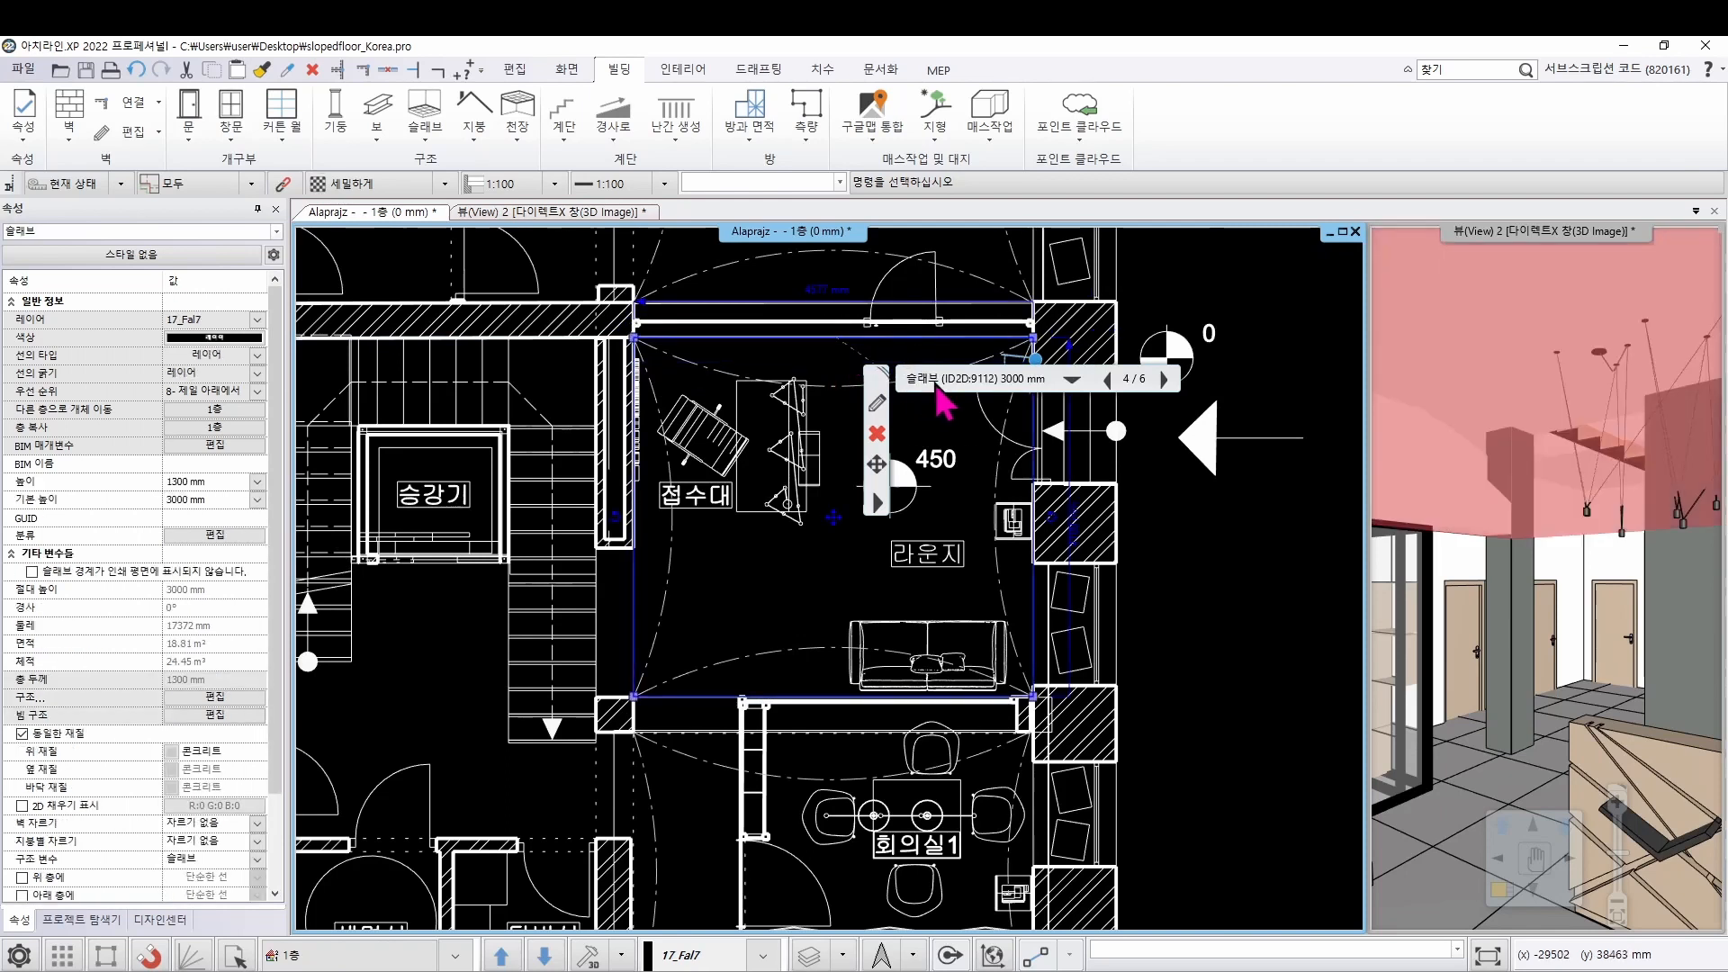
right_click(829, 342)
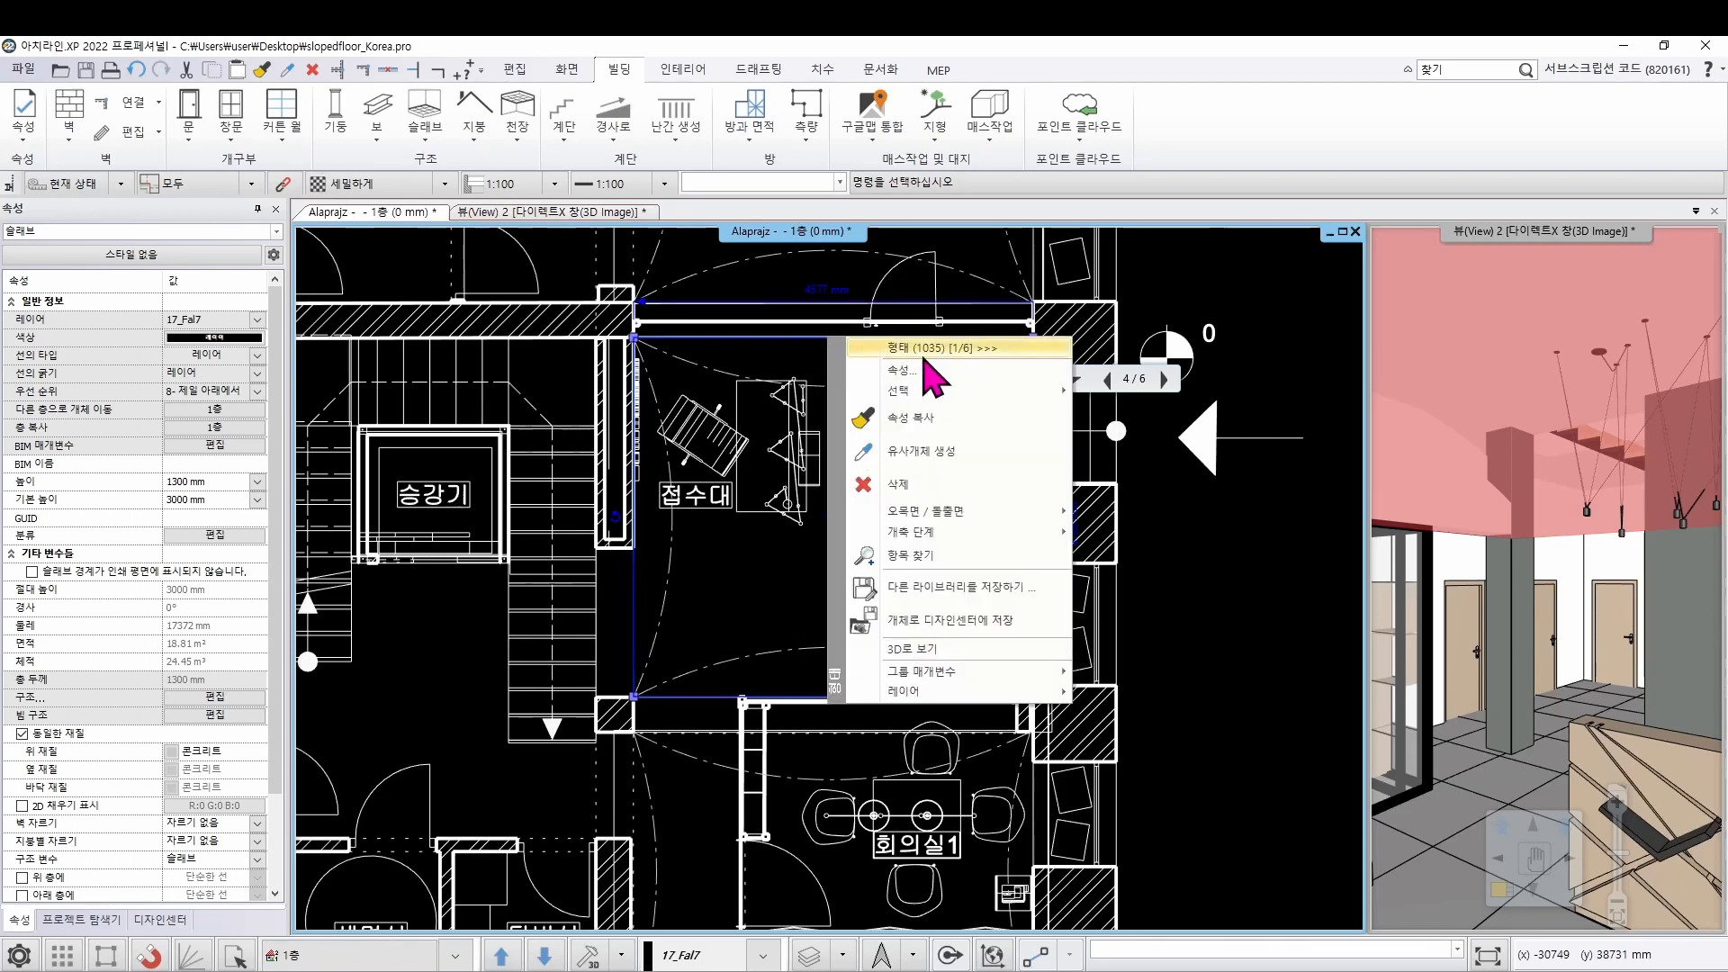
click(877, 349)
click(882, 349)
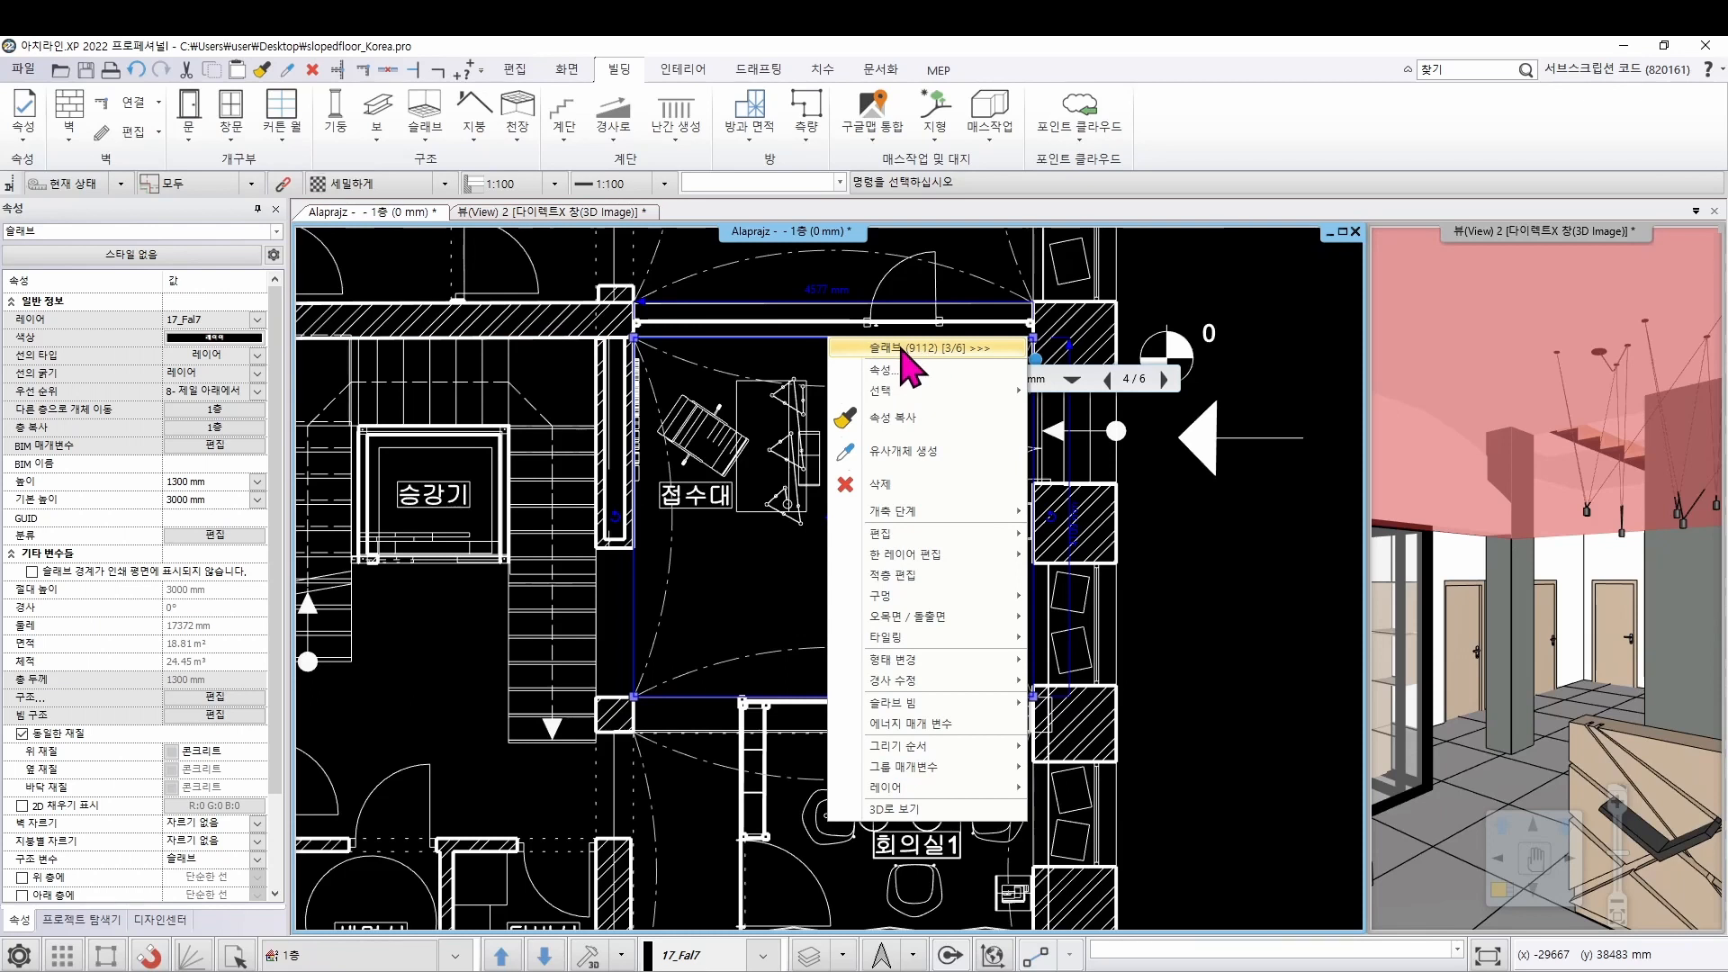
mouse_move(944, 660)
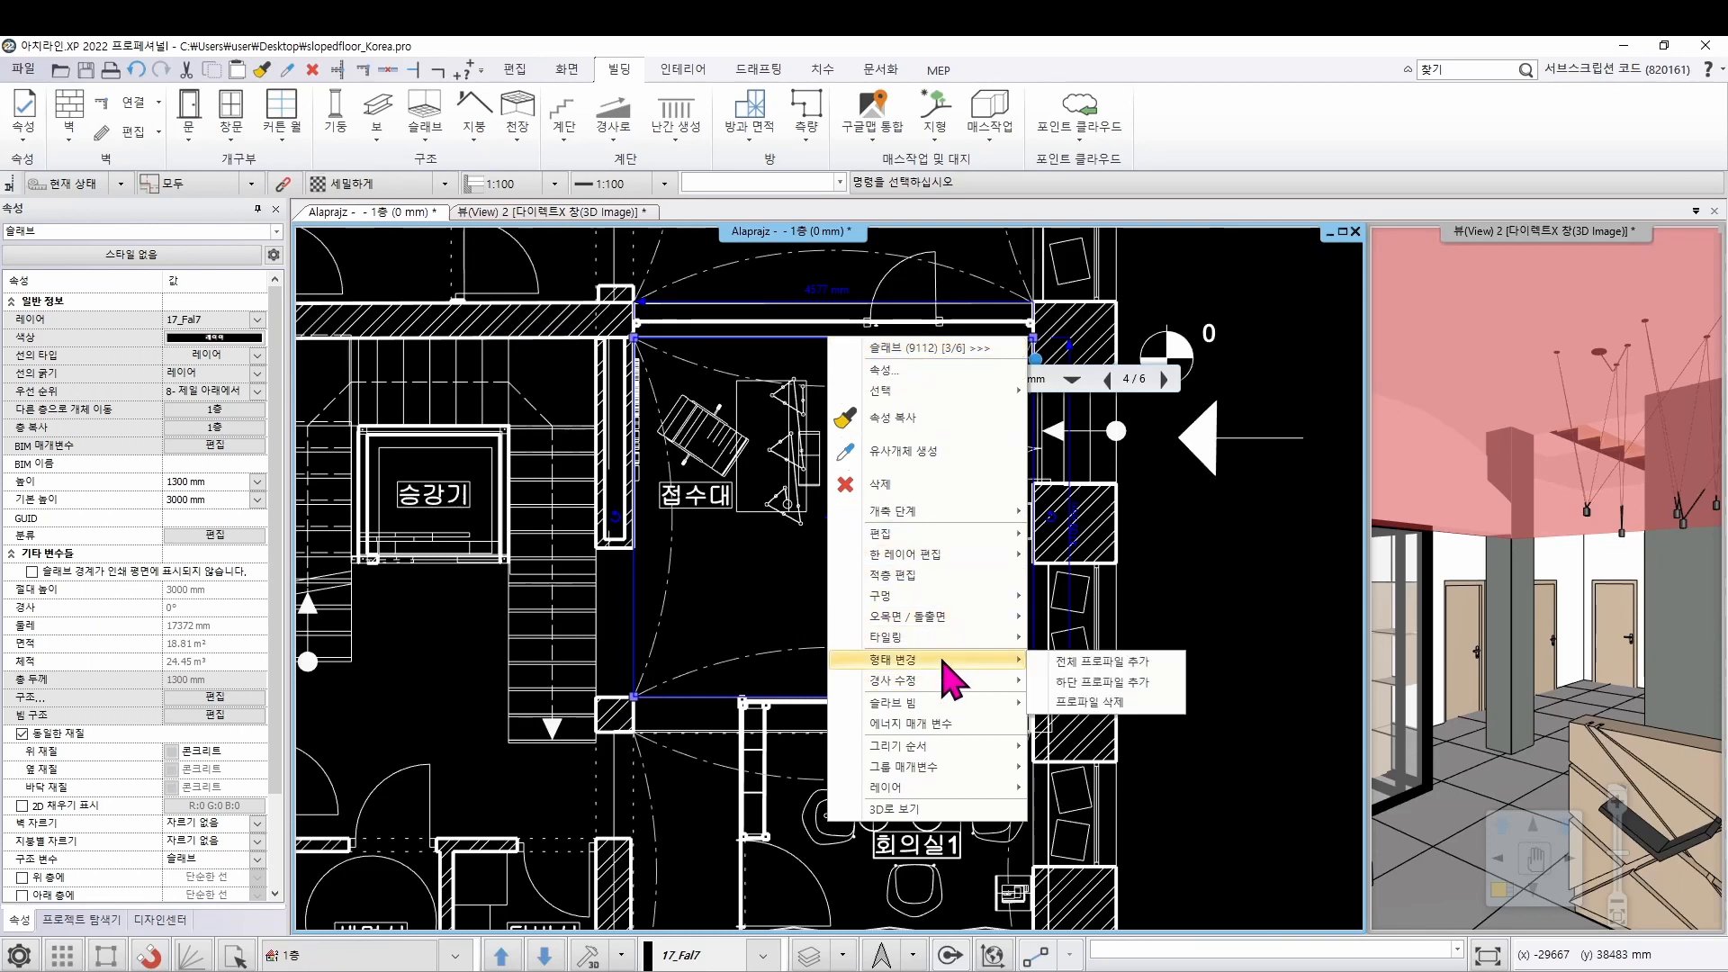
click(1090, 663)
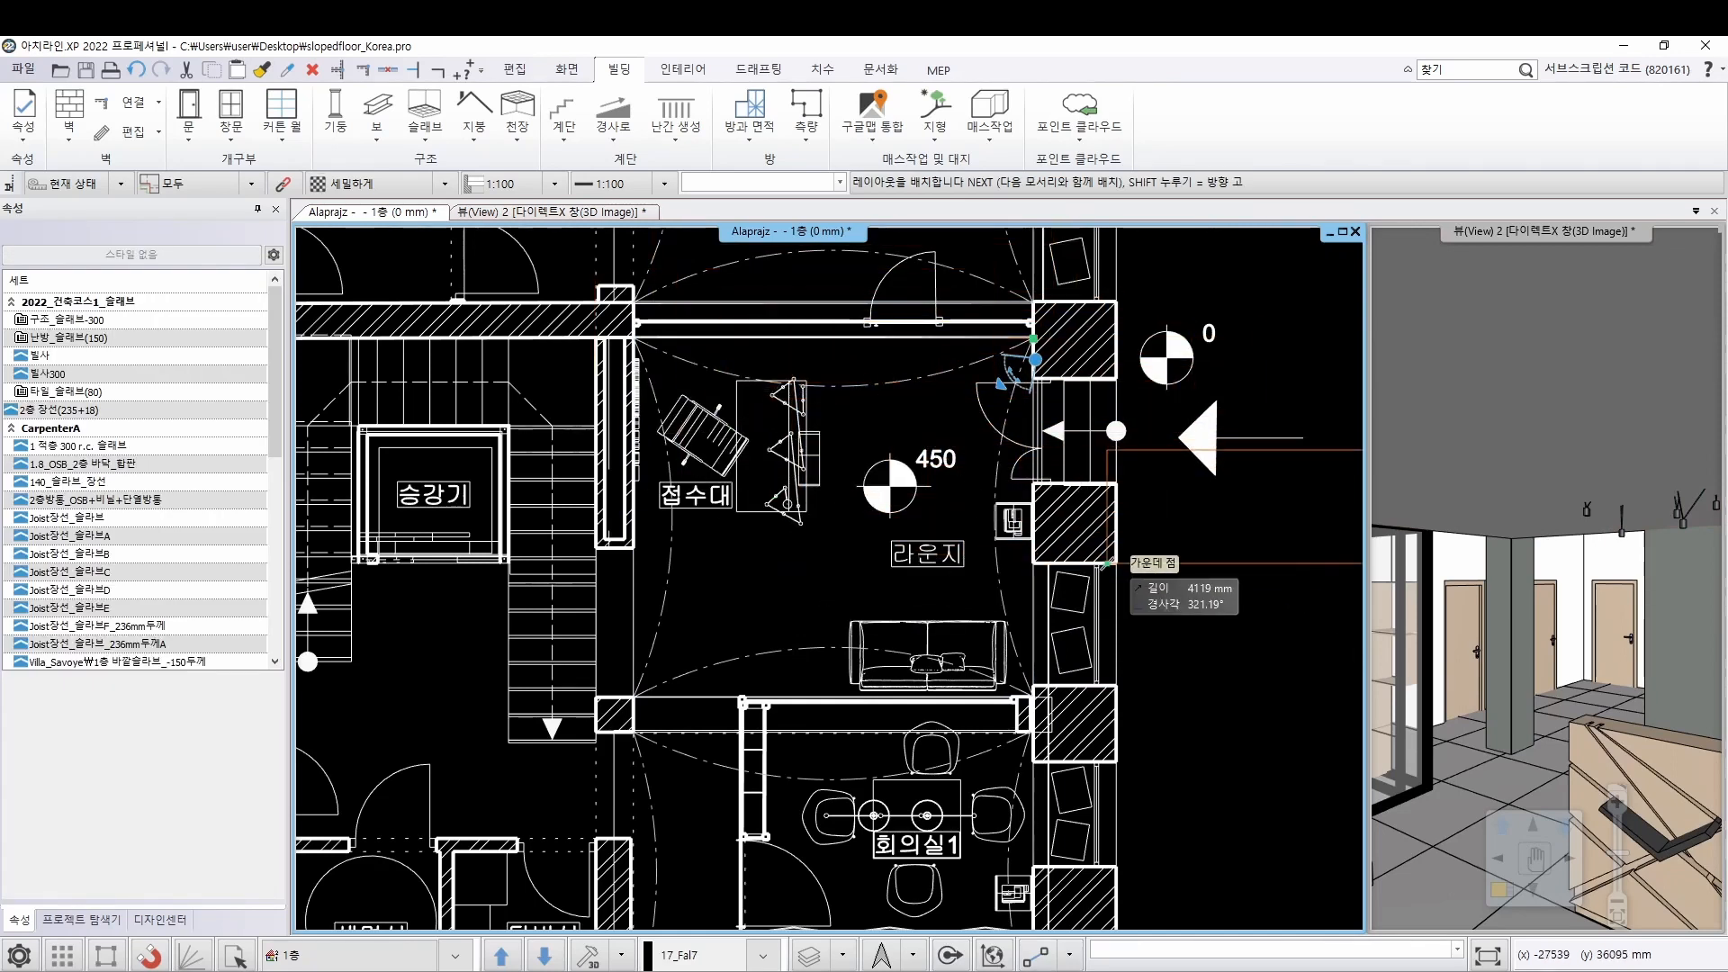
Place the slab's profile layout in the empty area outside the building, east of the entrance
middle_drag(1143, 489, 966, 549)
scroll(1017, 558, down, 2)
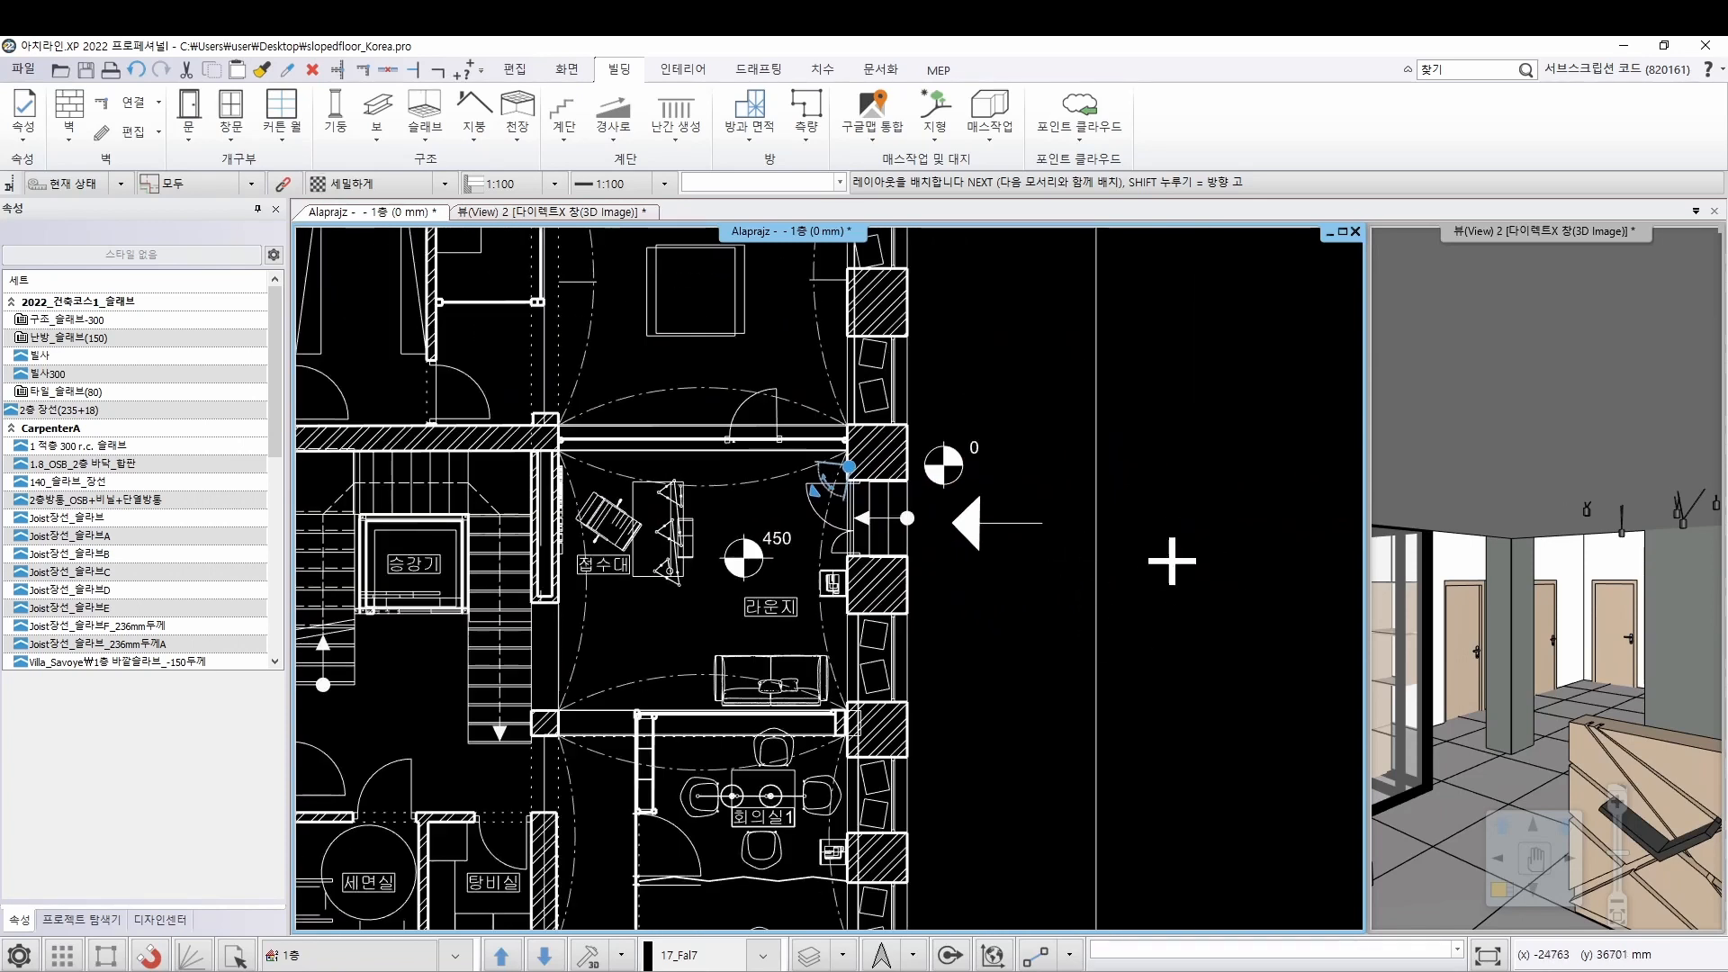
middle_drag(1166, 571, 1049, 563)
click(1040, 557)
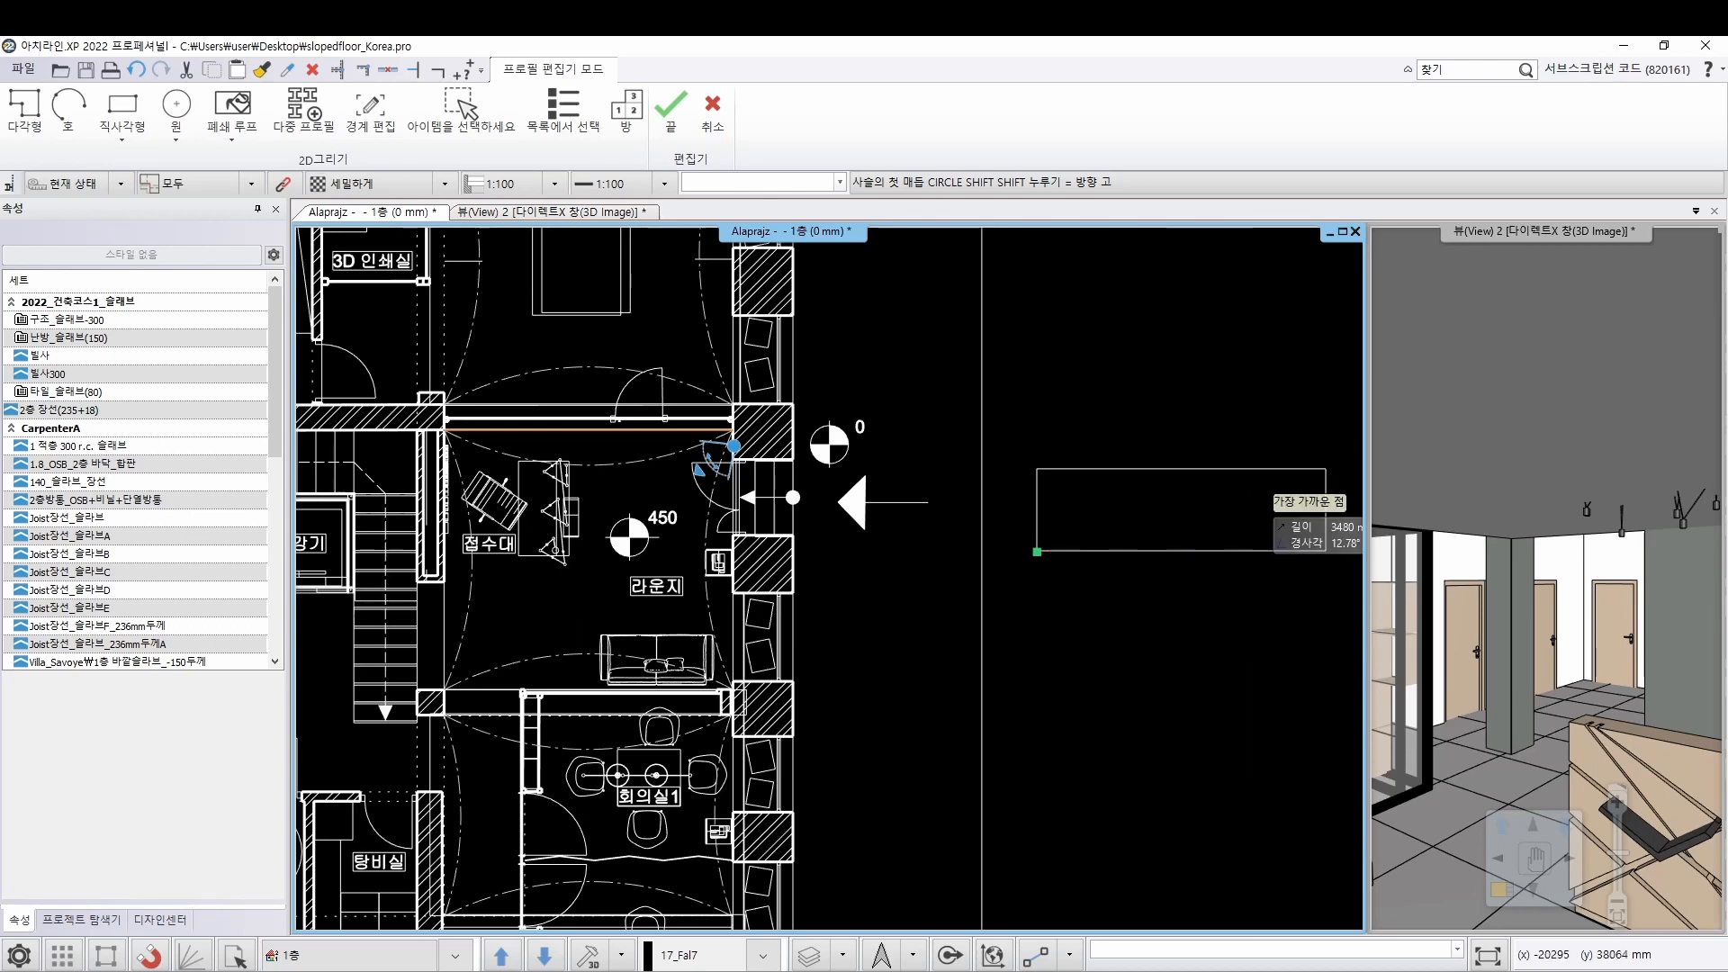
click(1236, 519)
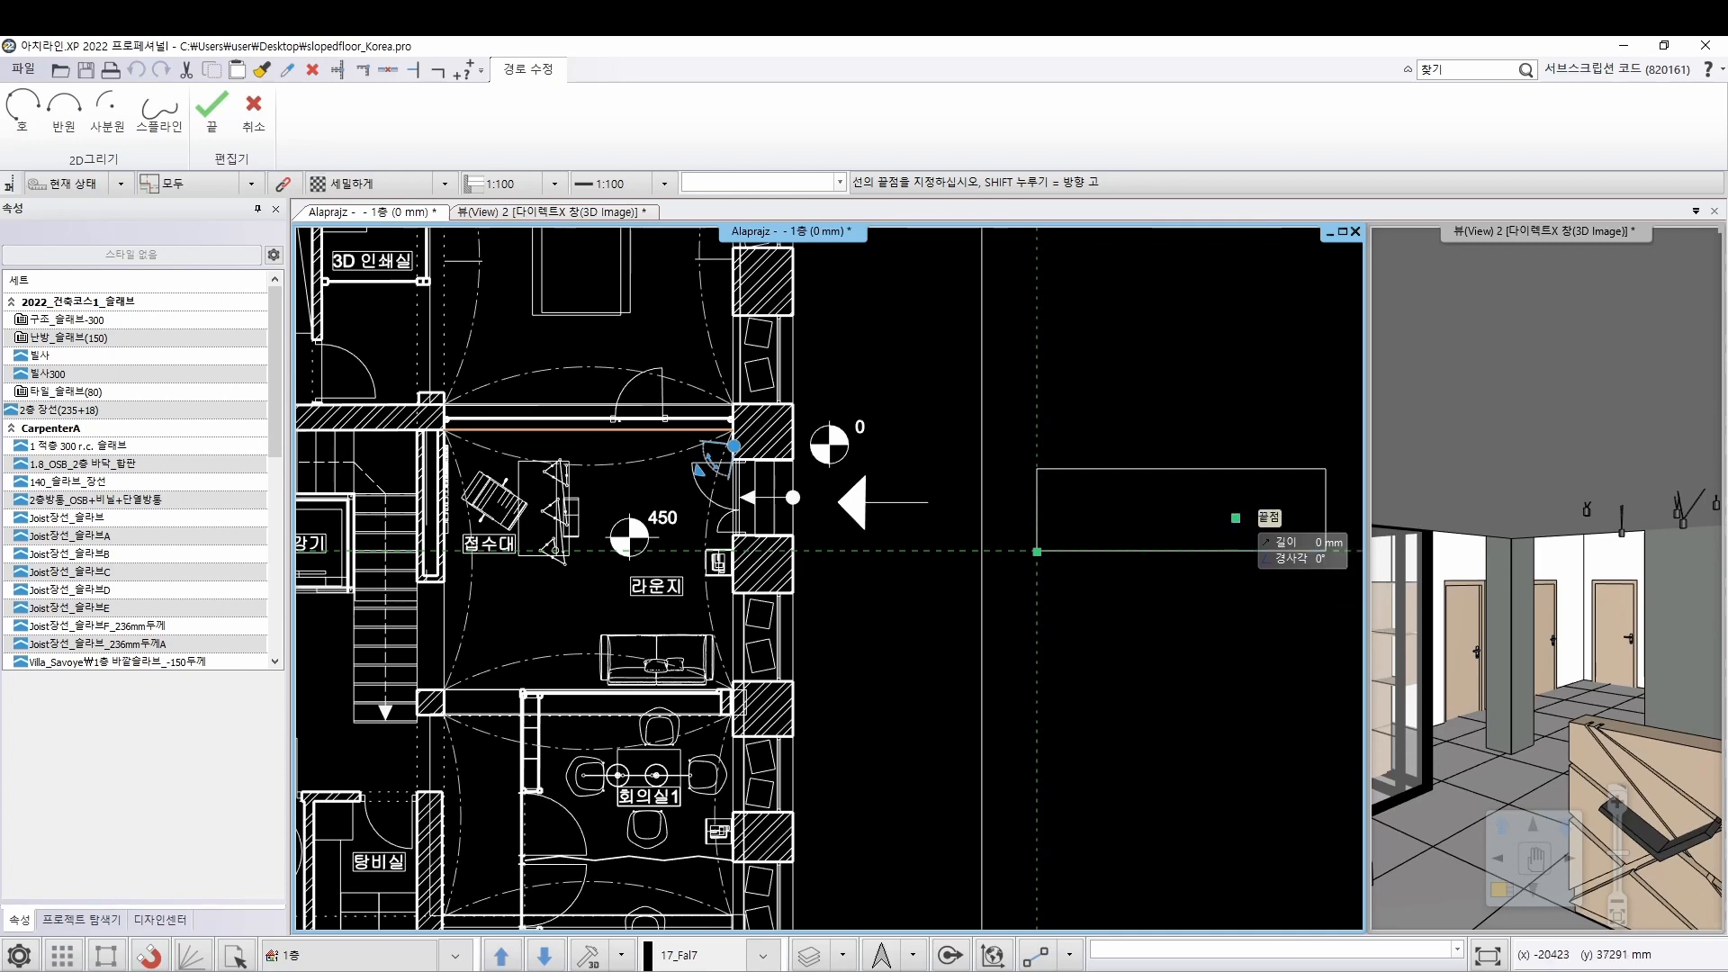
click(1246, 463)
key(Escape)
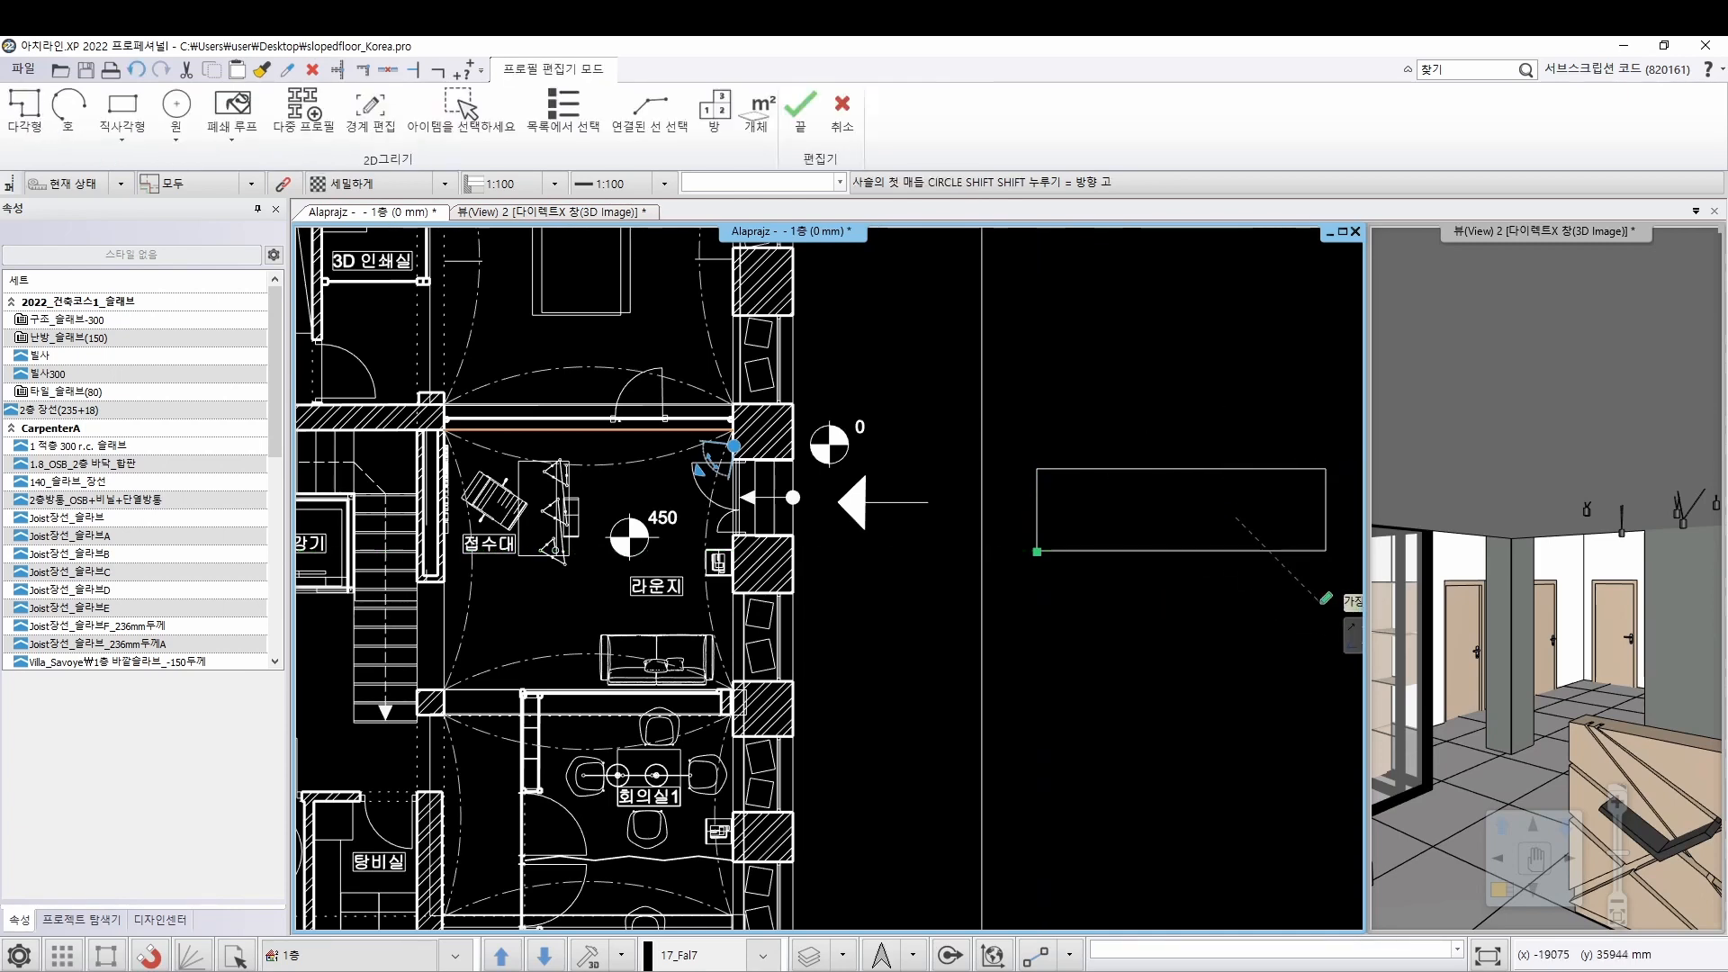
middle_drag(1236, 547, 1158, 551)
key(Escape)
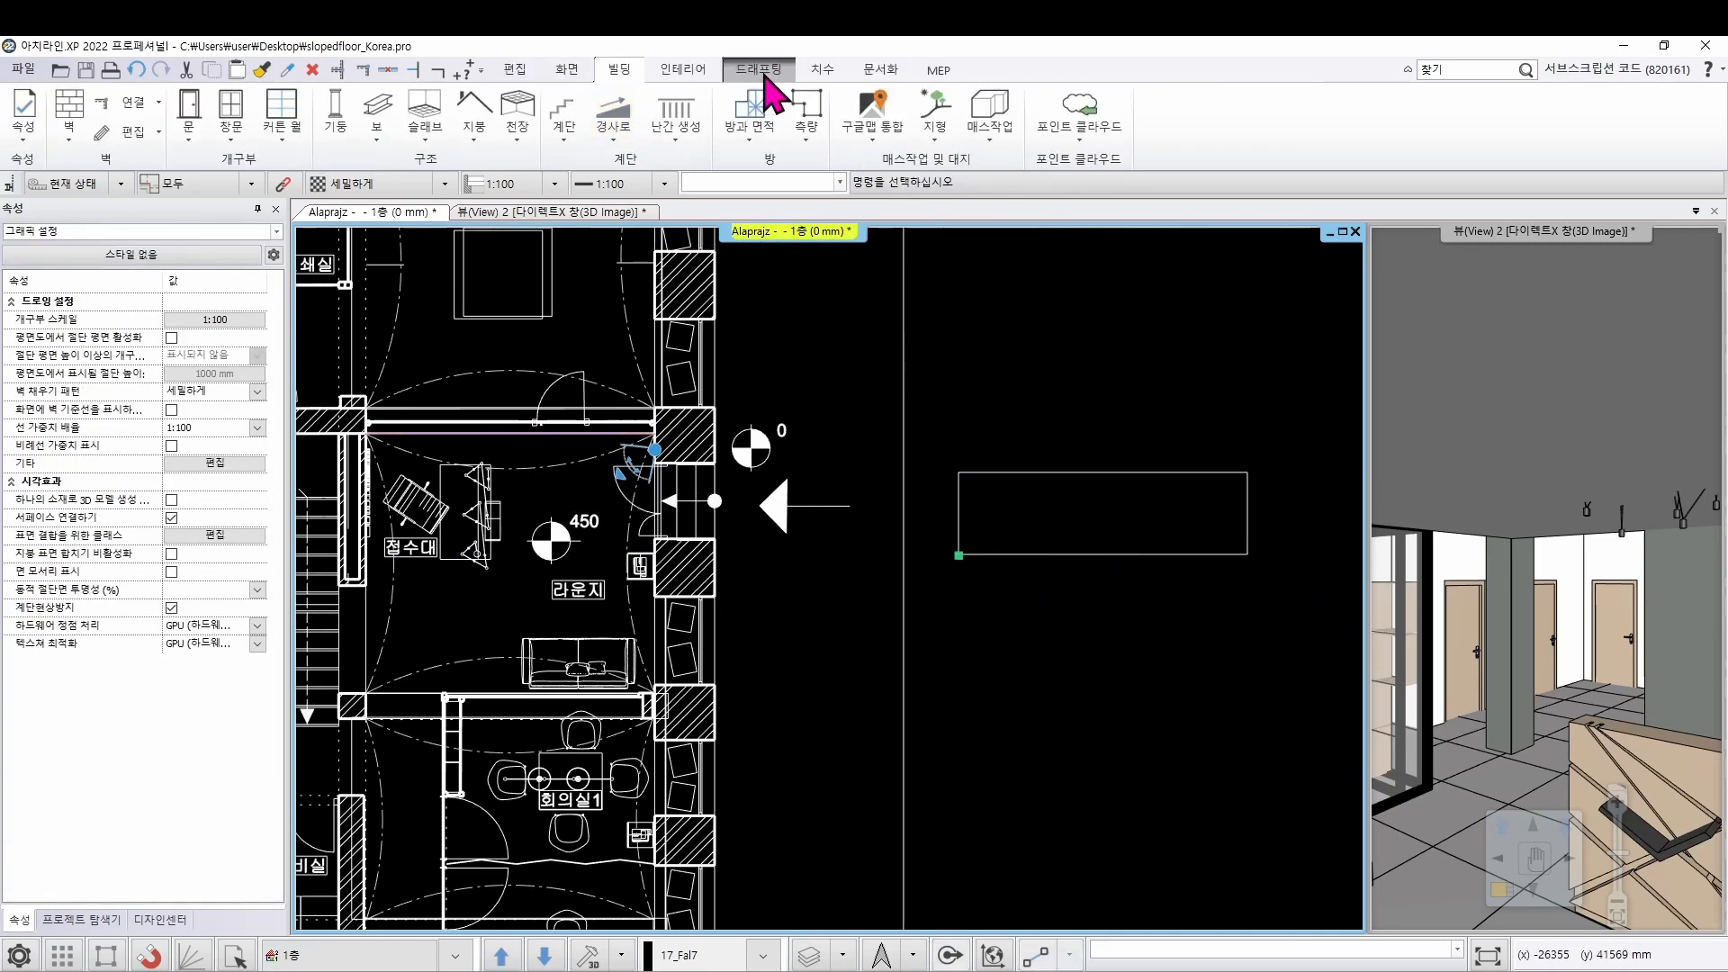
Offset the upper edge of the profile layout rectangle 300 mm inward
click(760, 70)
click(242, 117)
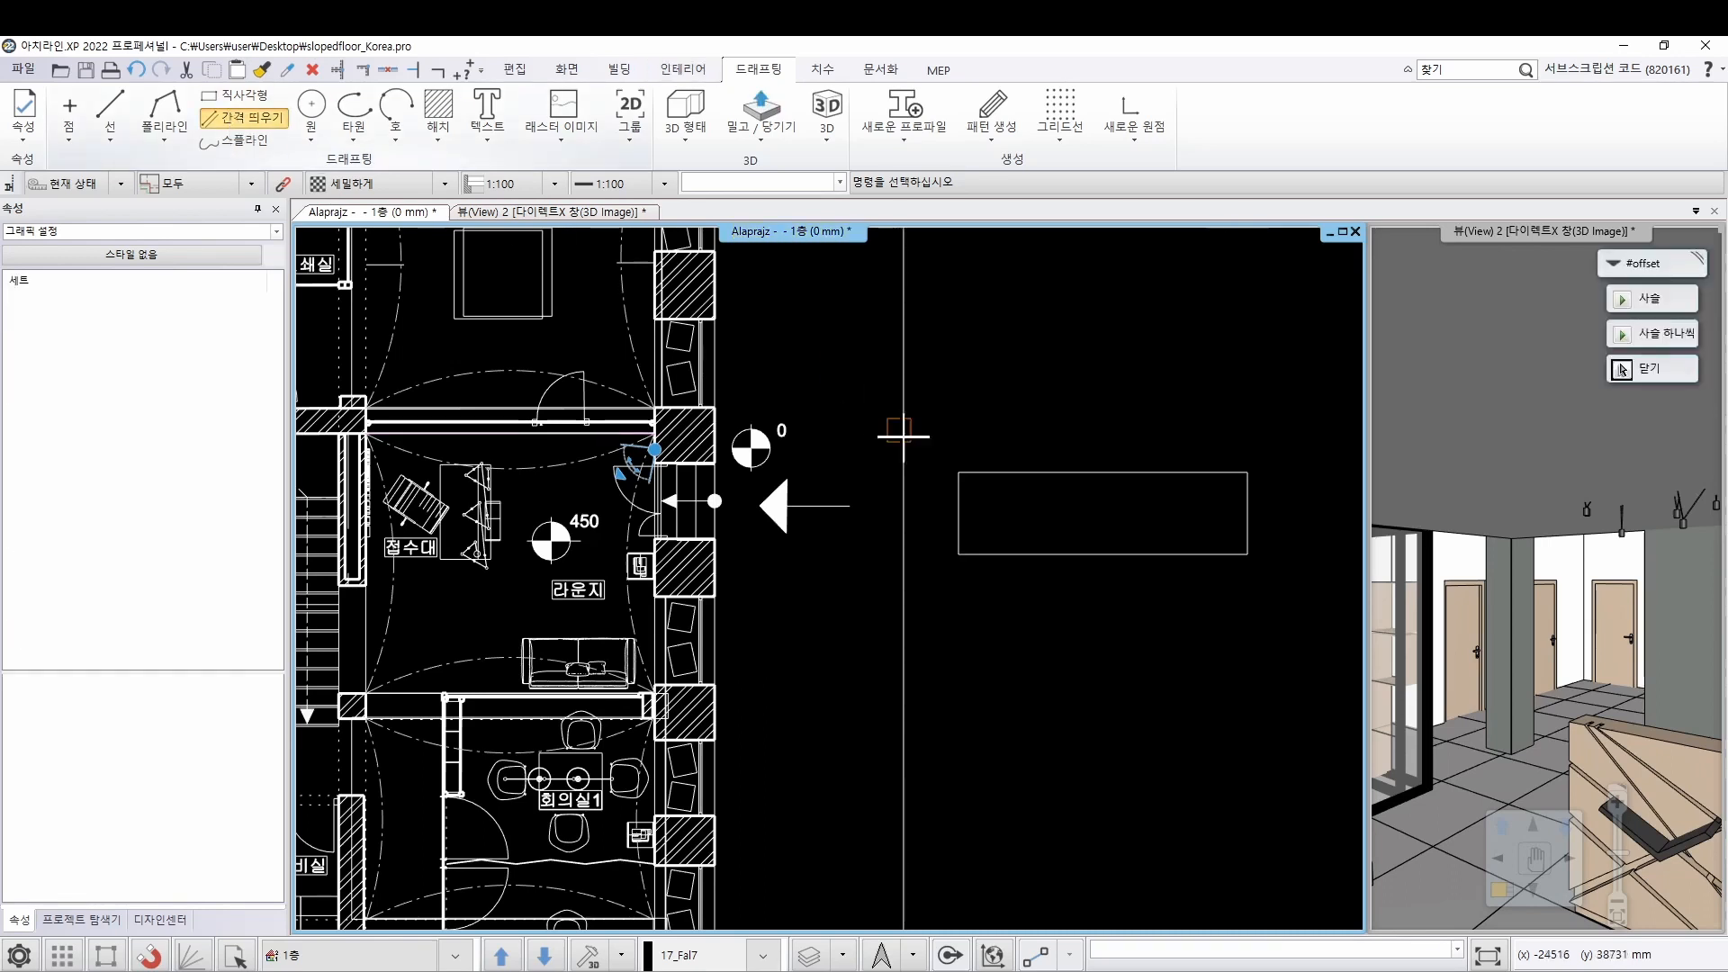
middle_drag(1119, 504, 1006, 508)
scroll(1013, 498, up, 2)
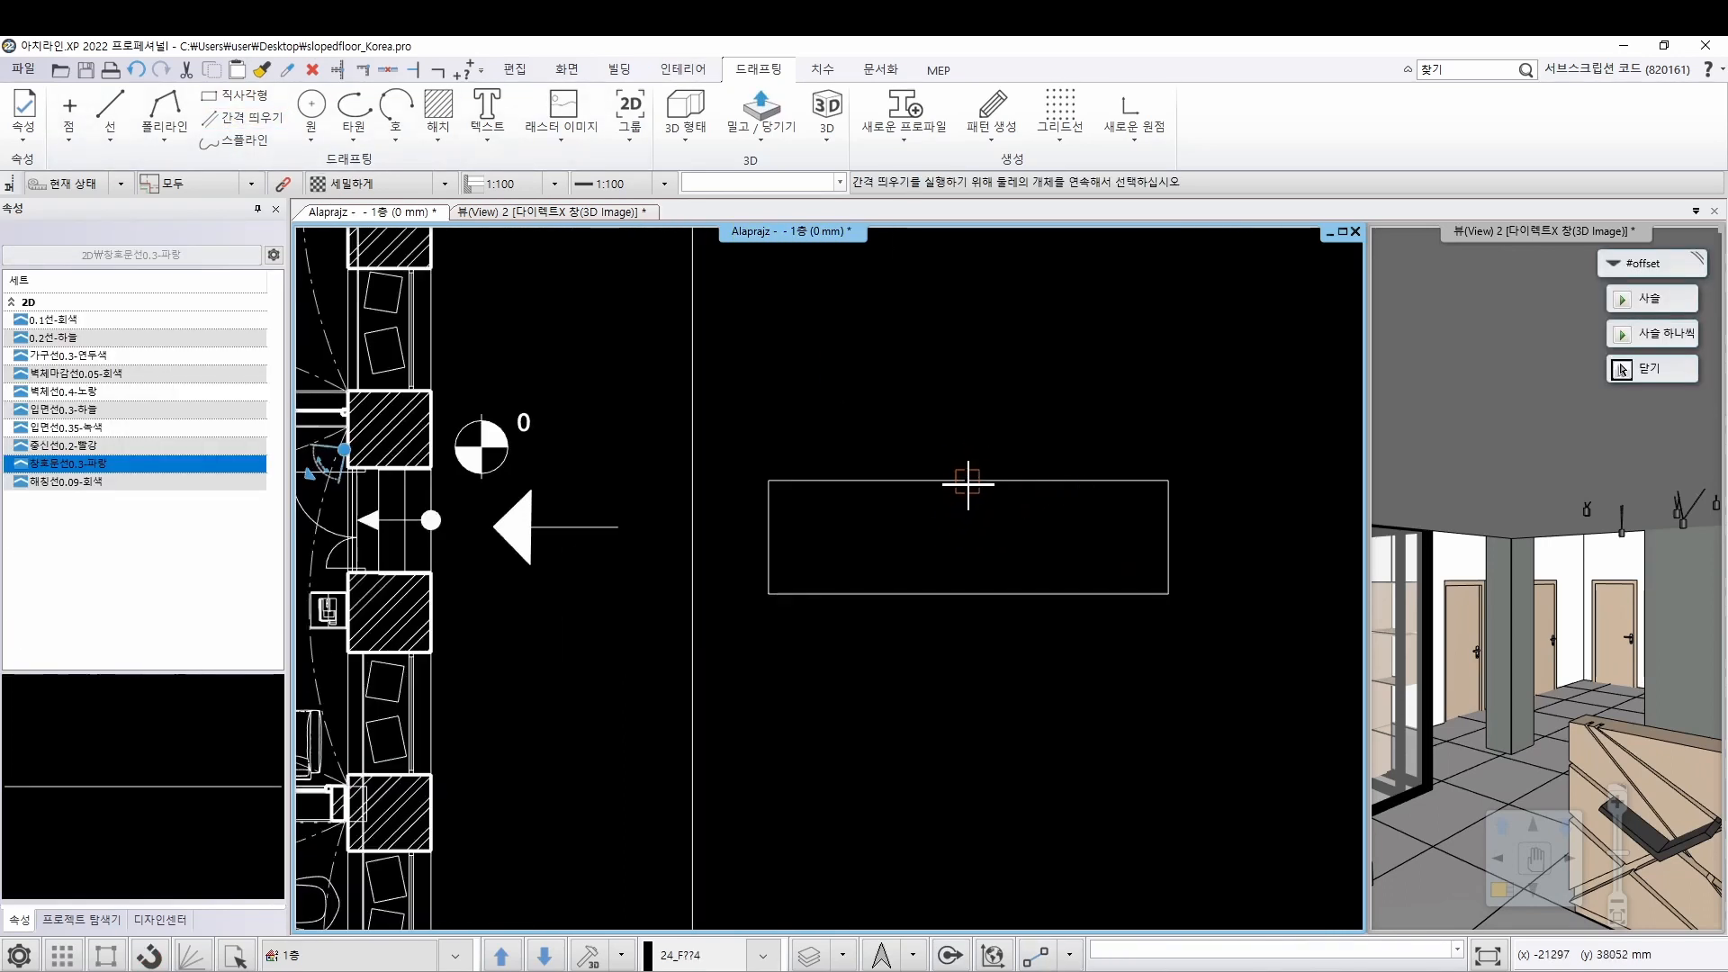
click(968, 484)
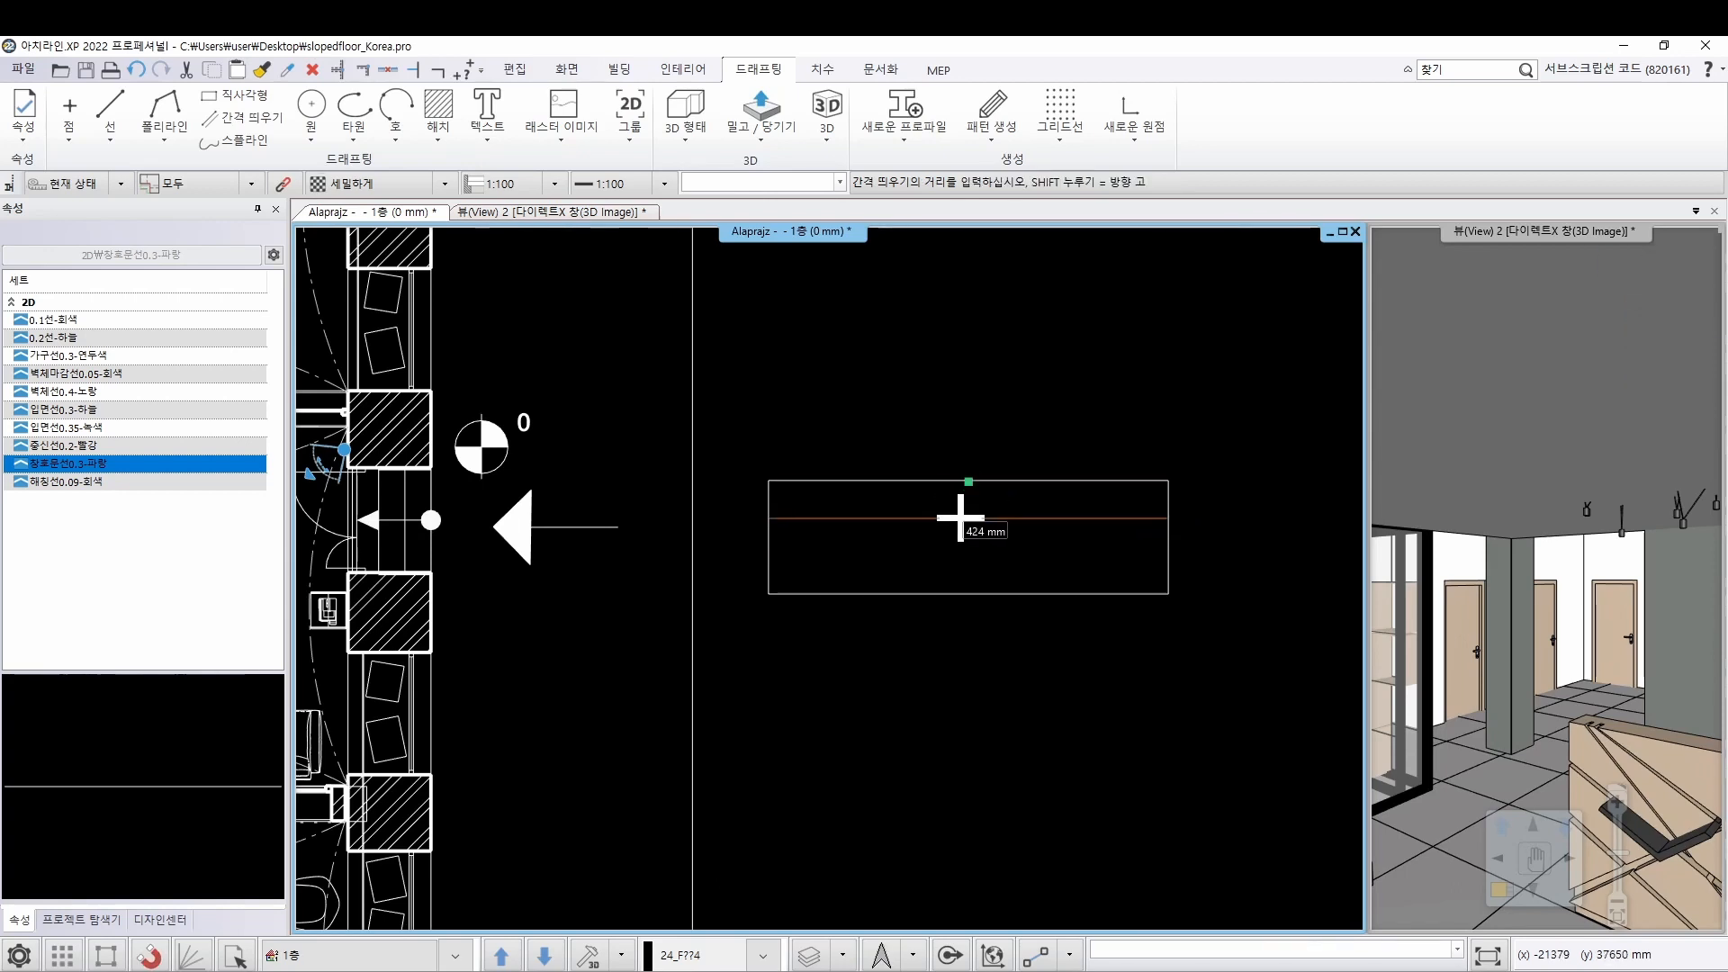
text(300)
key(Return)
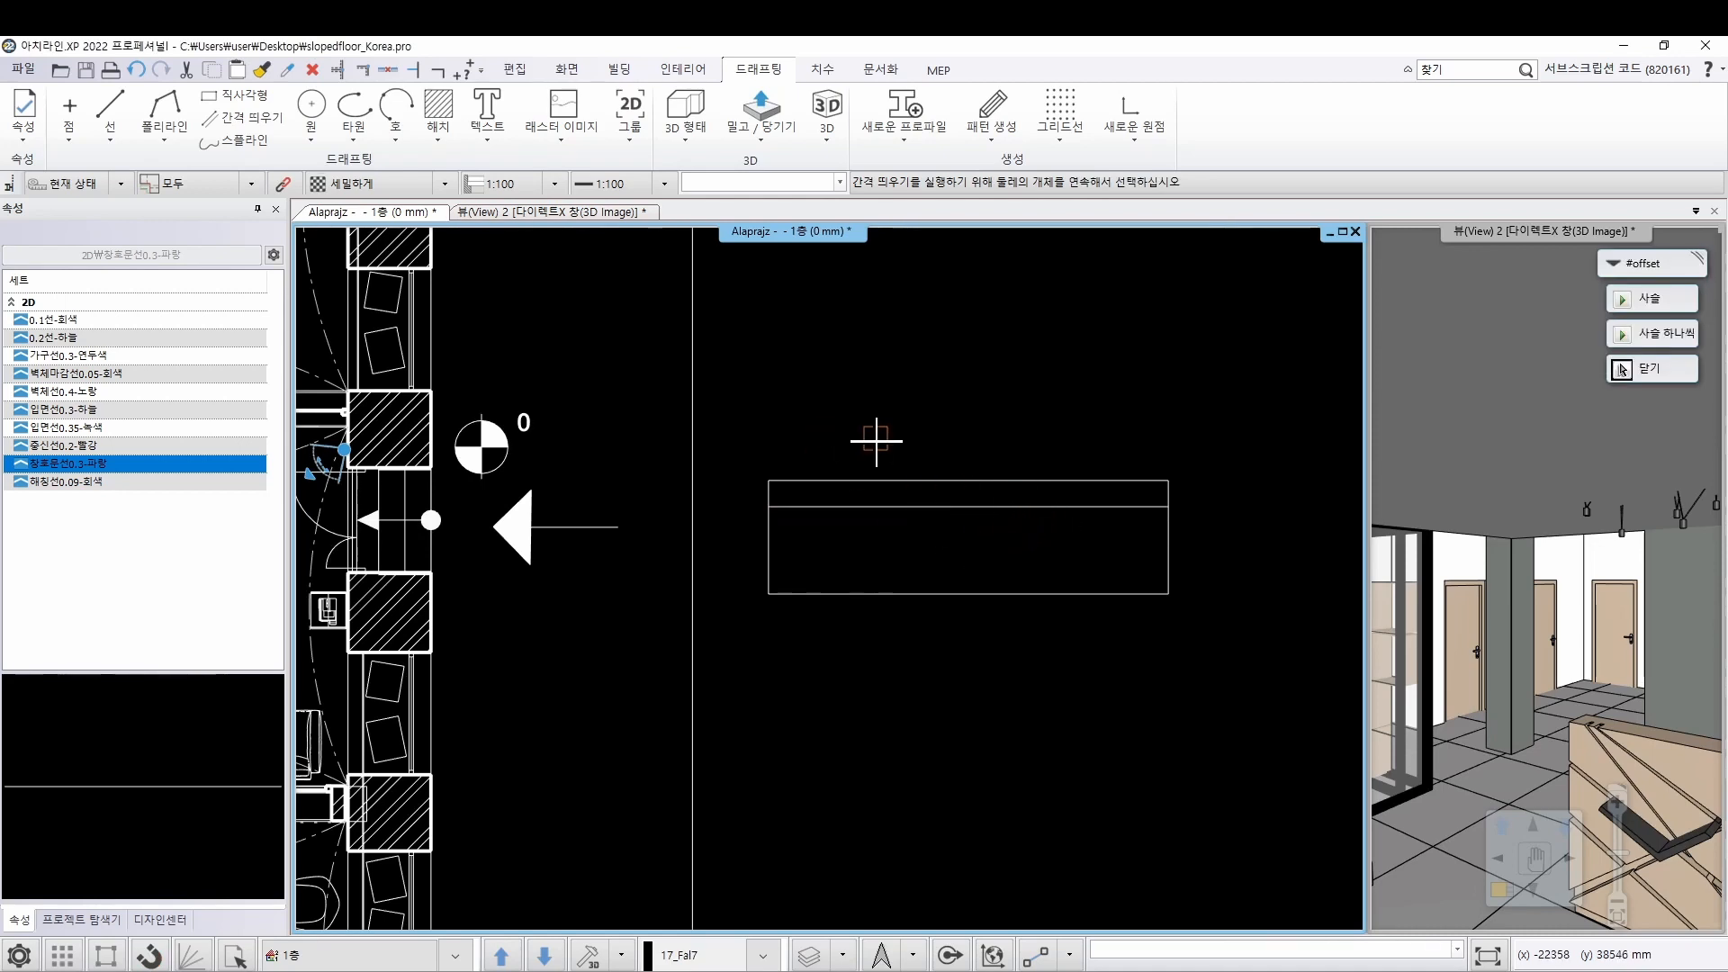
key(Escape)
Continue adding the profile (프로필 추가 연속) and draw an arc between the layout's lower corners through the offset line's midpoint
click(769, 559)
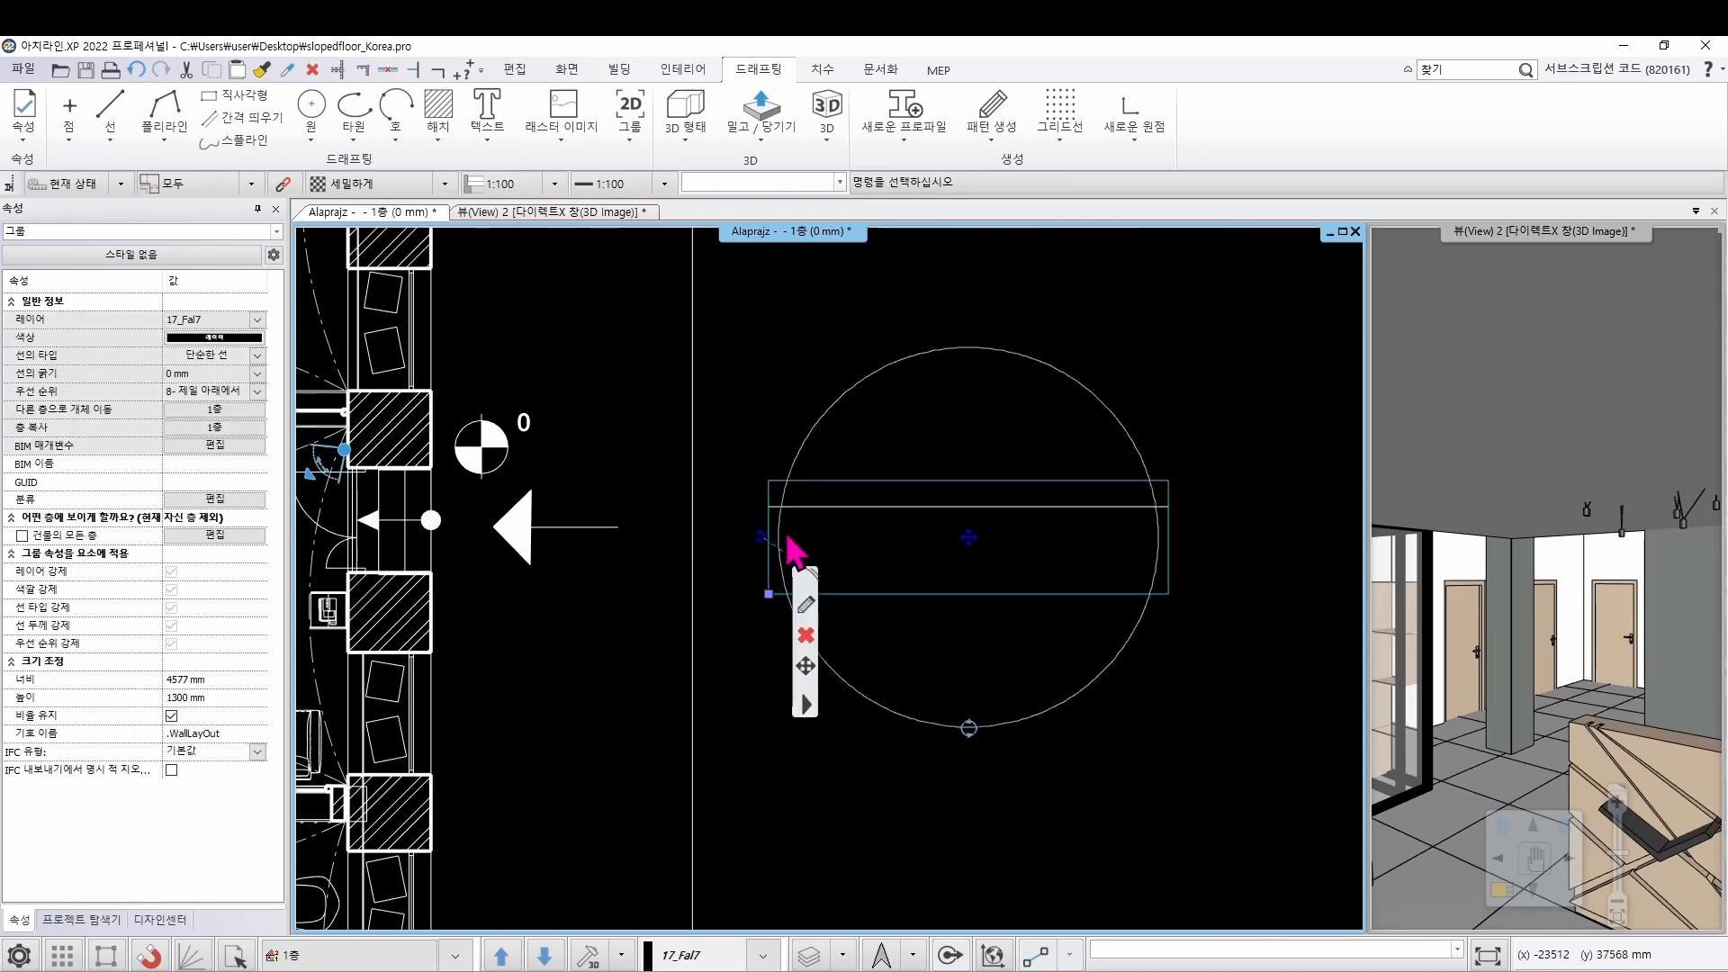
right_click(777, 565)
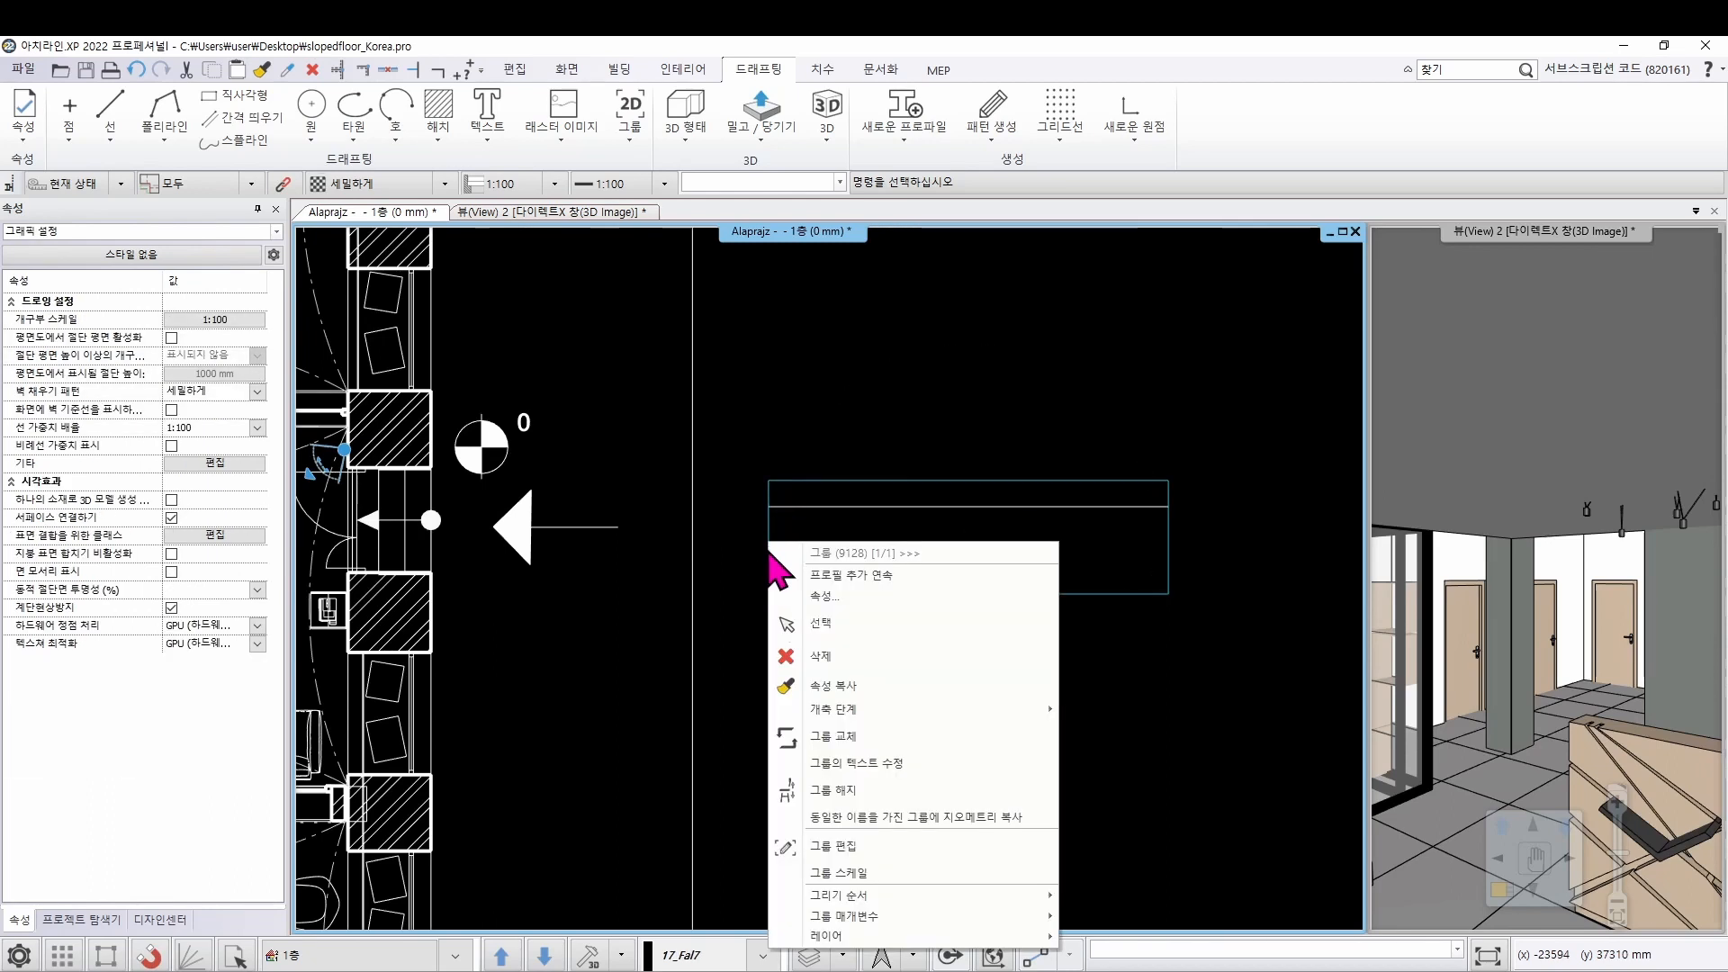
click(850, 576)
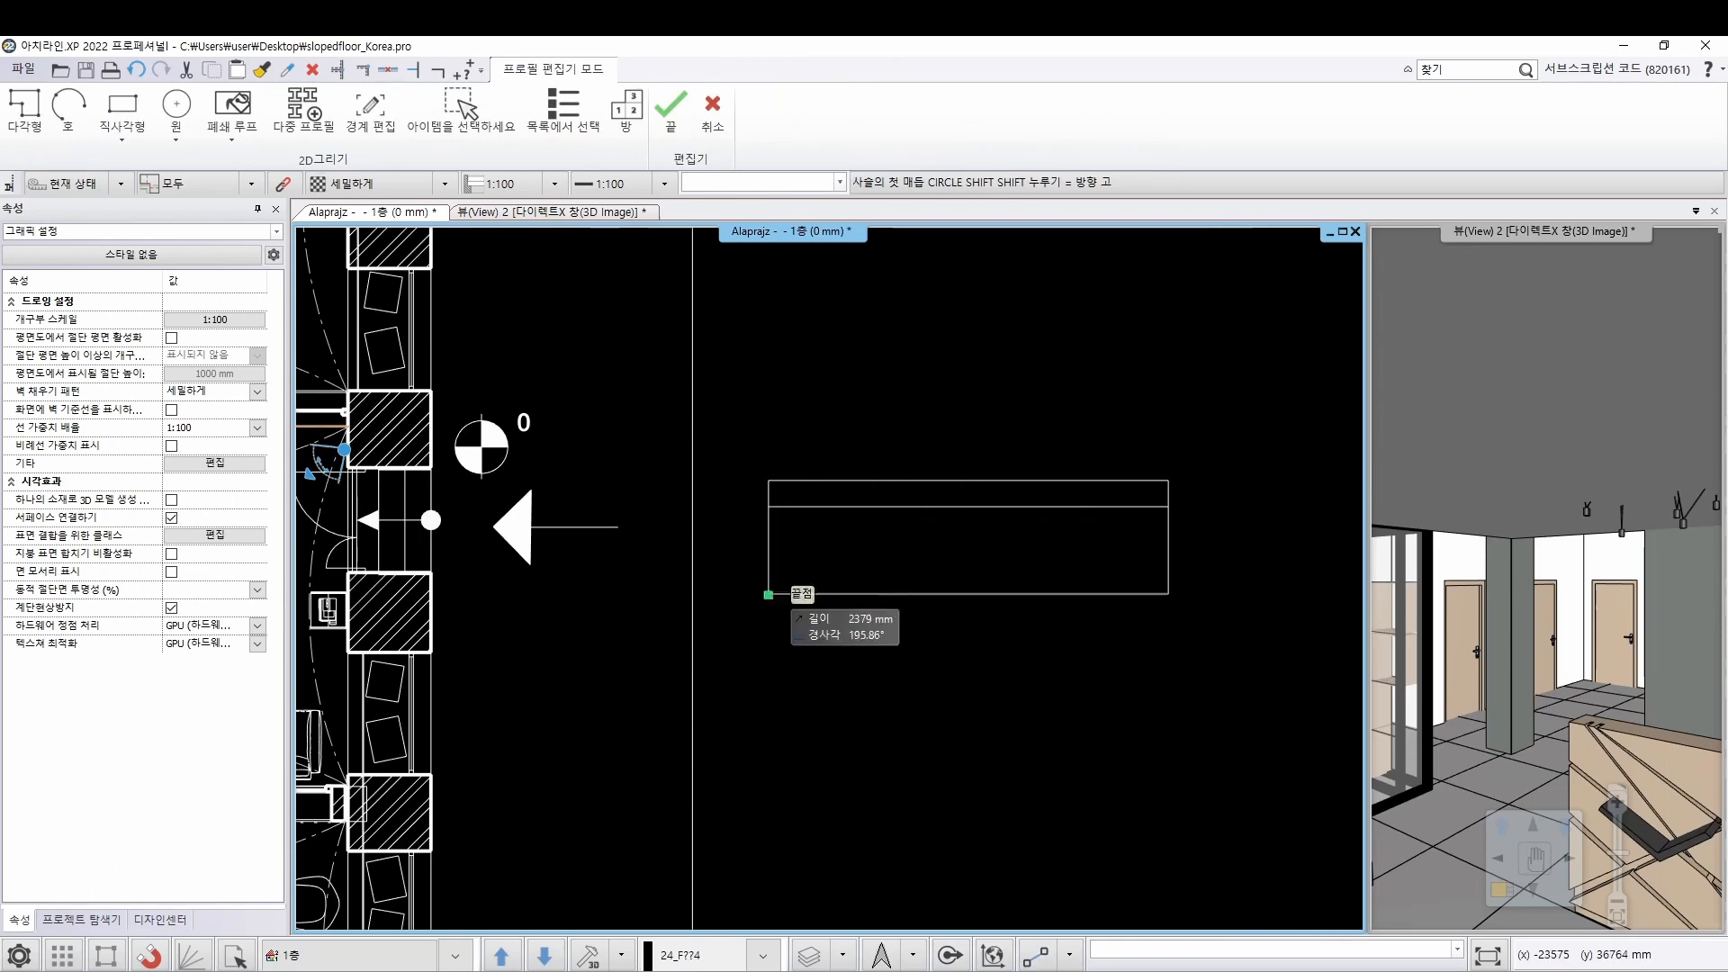
click(774, 595)
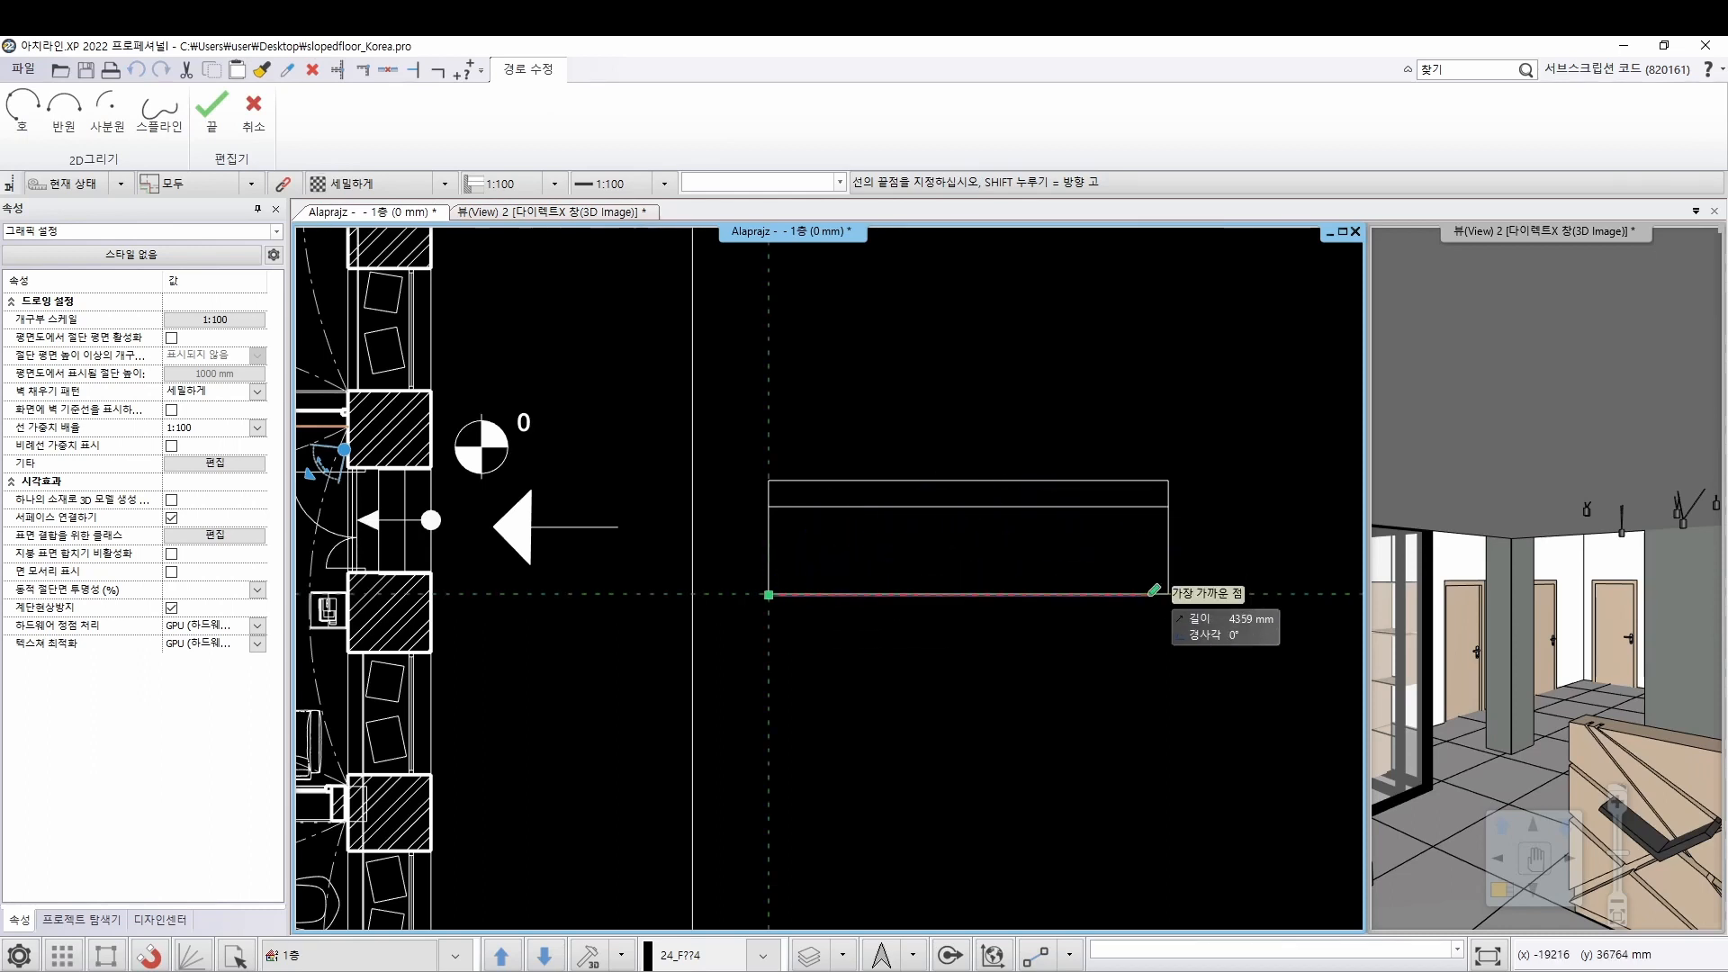
click(56, 117)
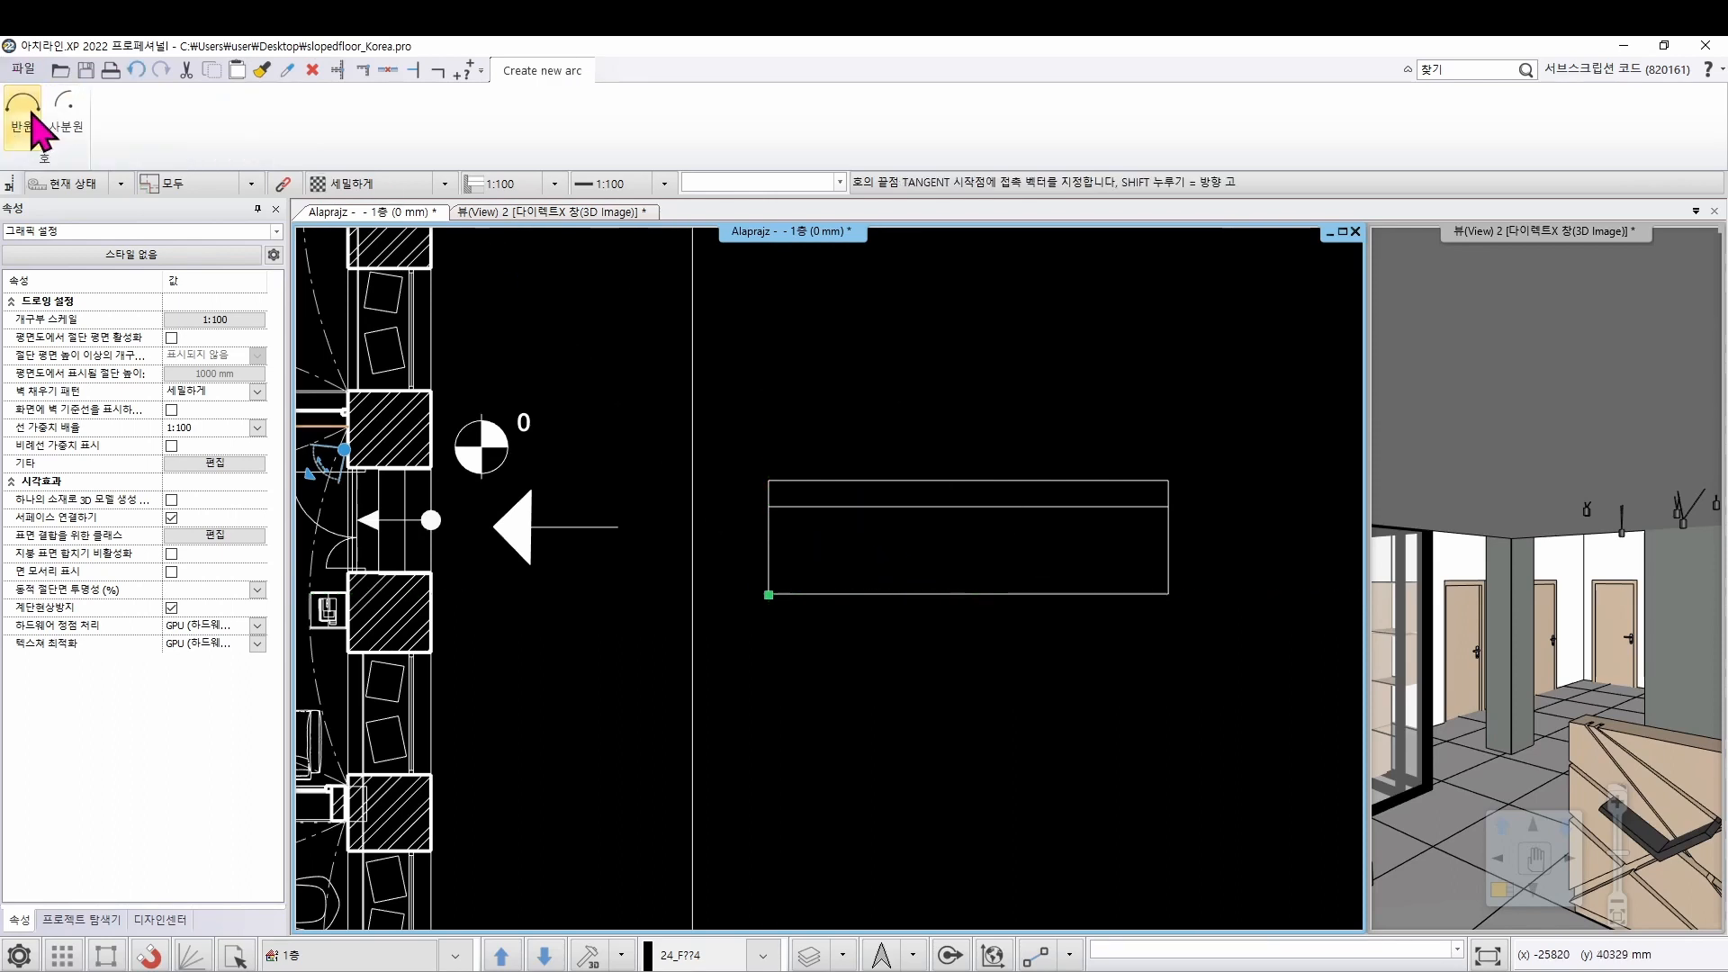
click(1163, 593)
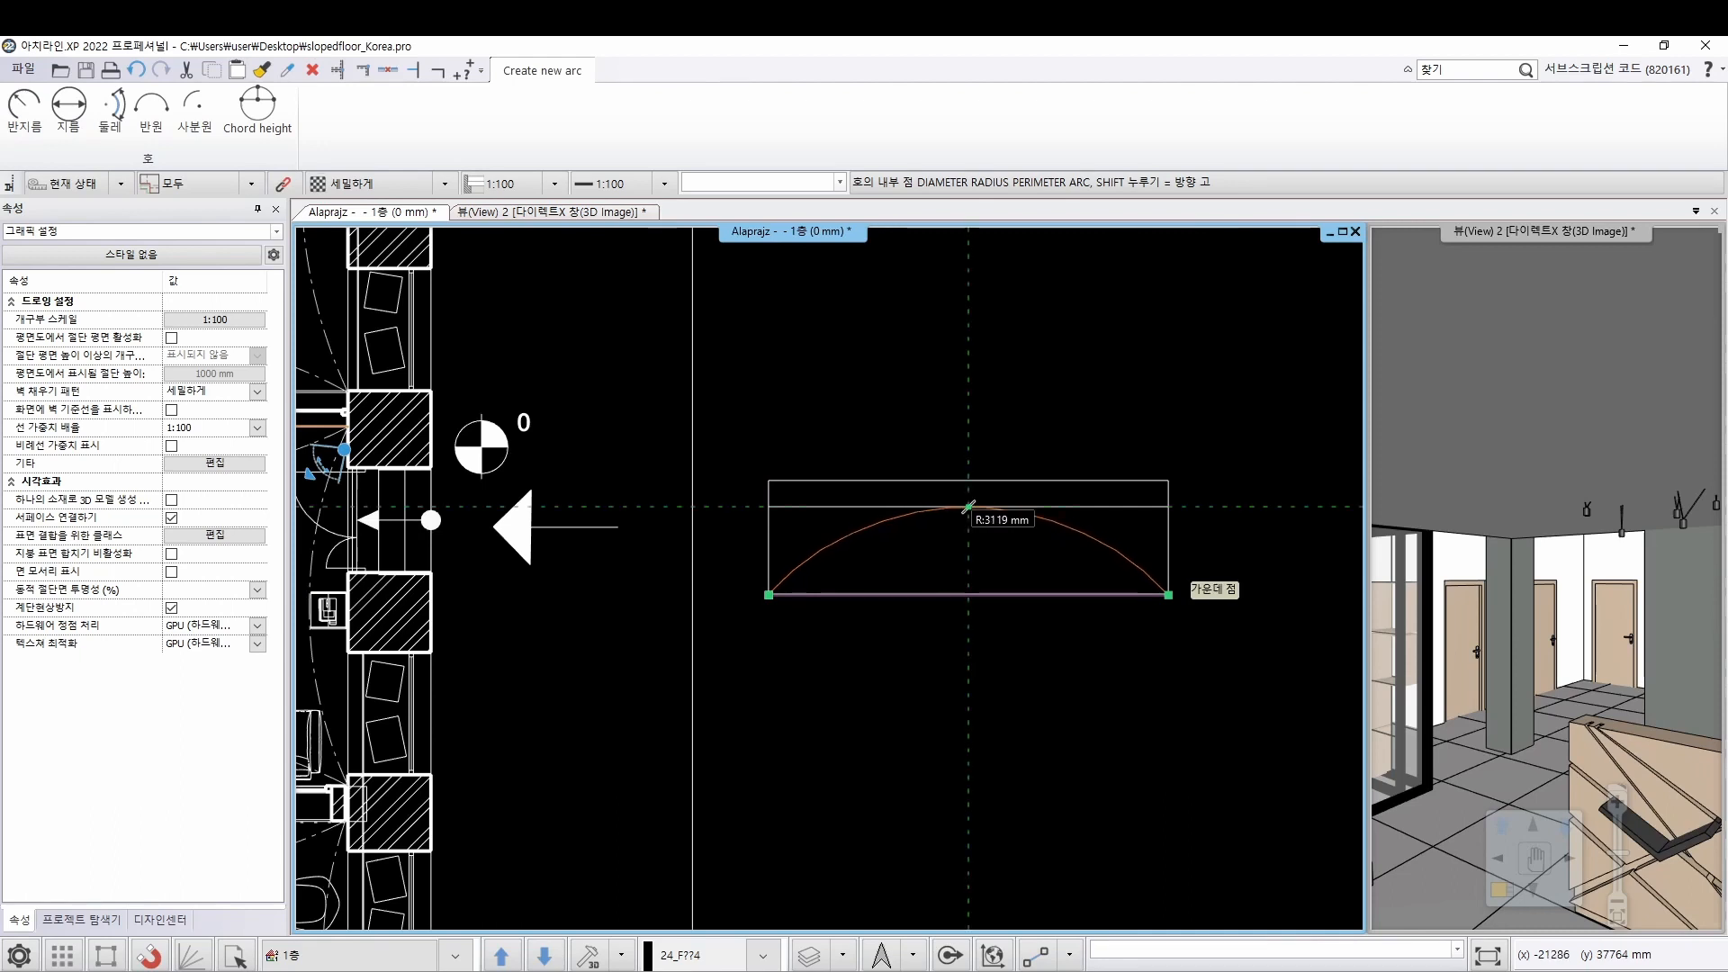
click(969, 506)
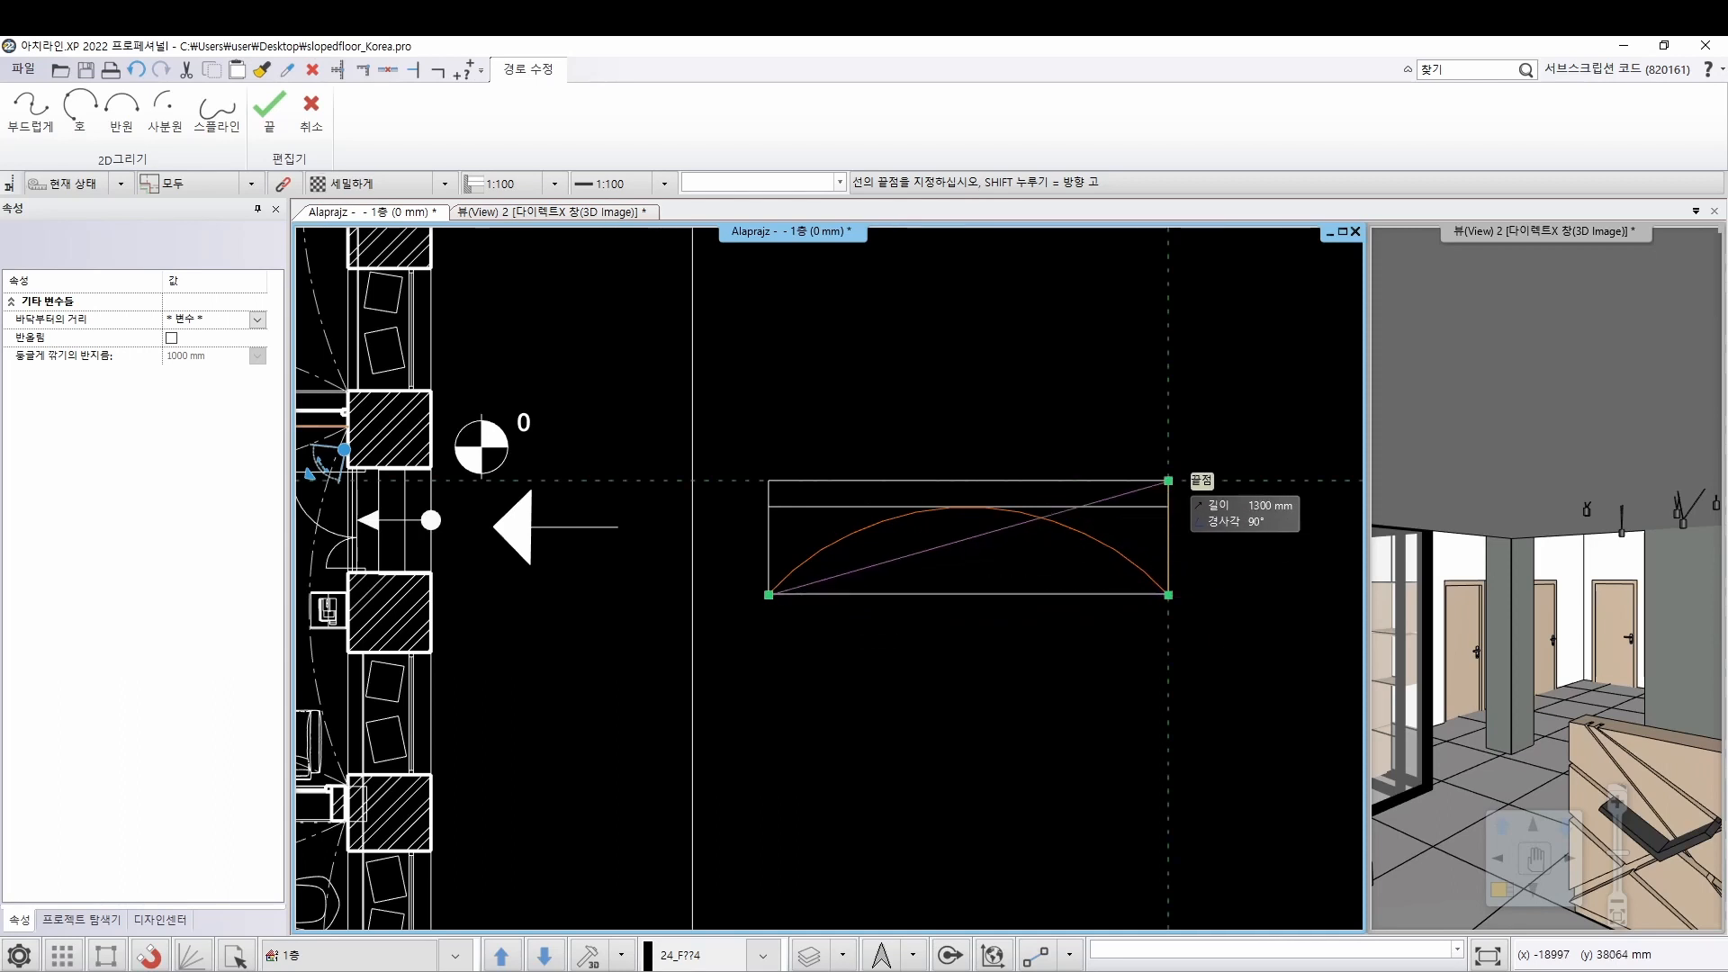
Close the profile outline through the layout's upper corners back to the arc's start
click(1168, 480)
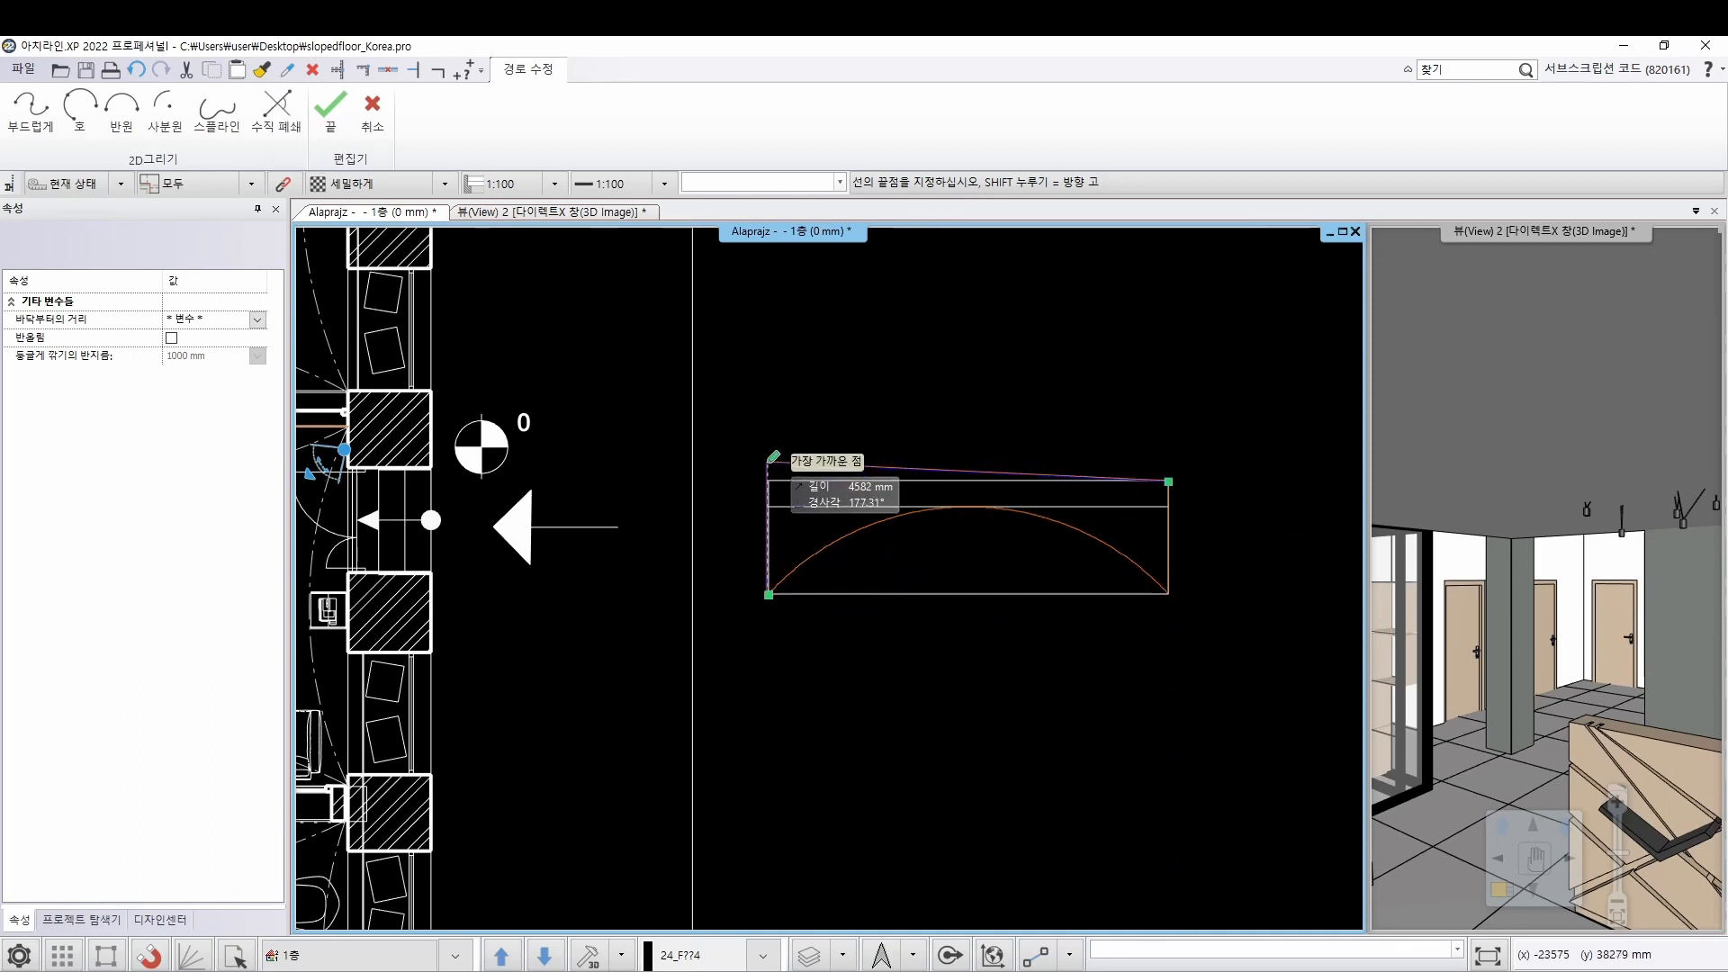
click(768, 481)
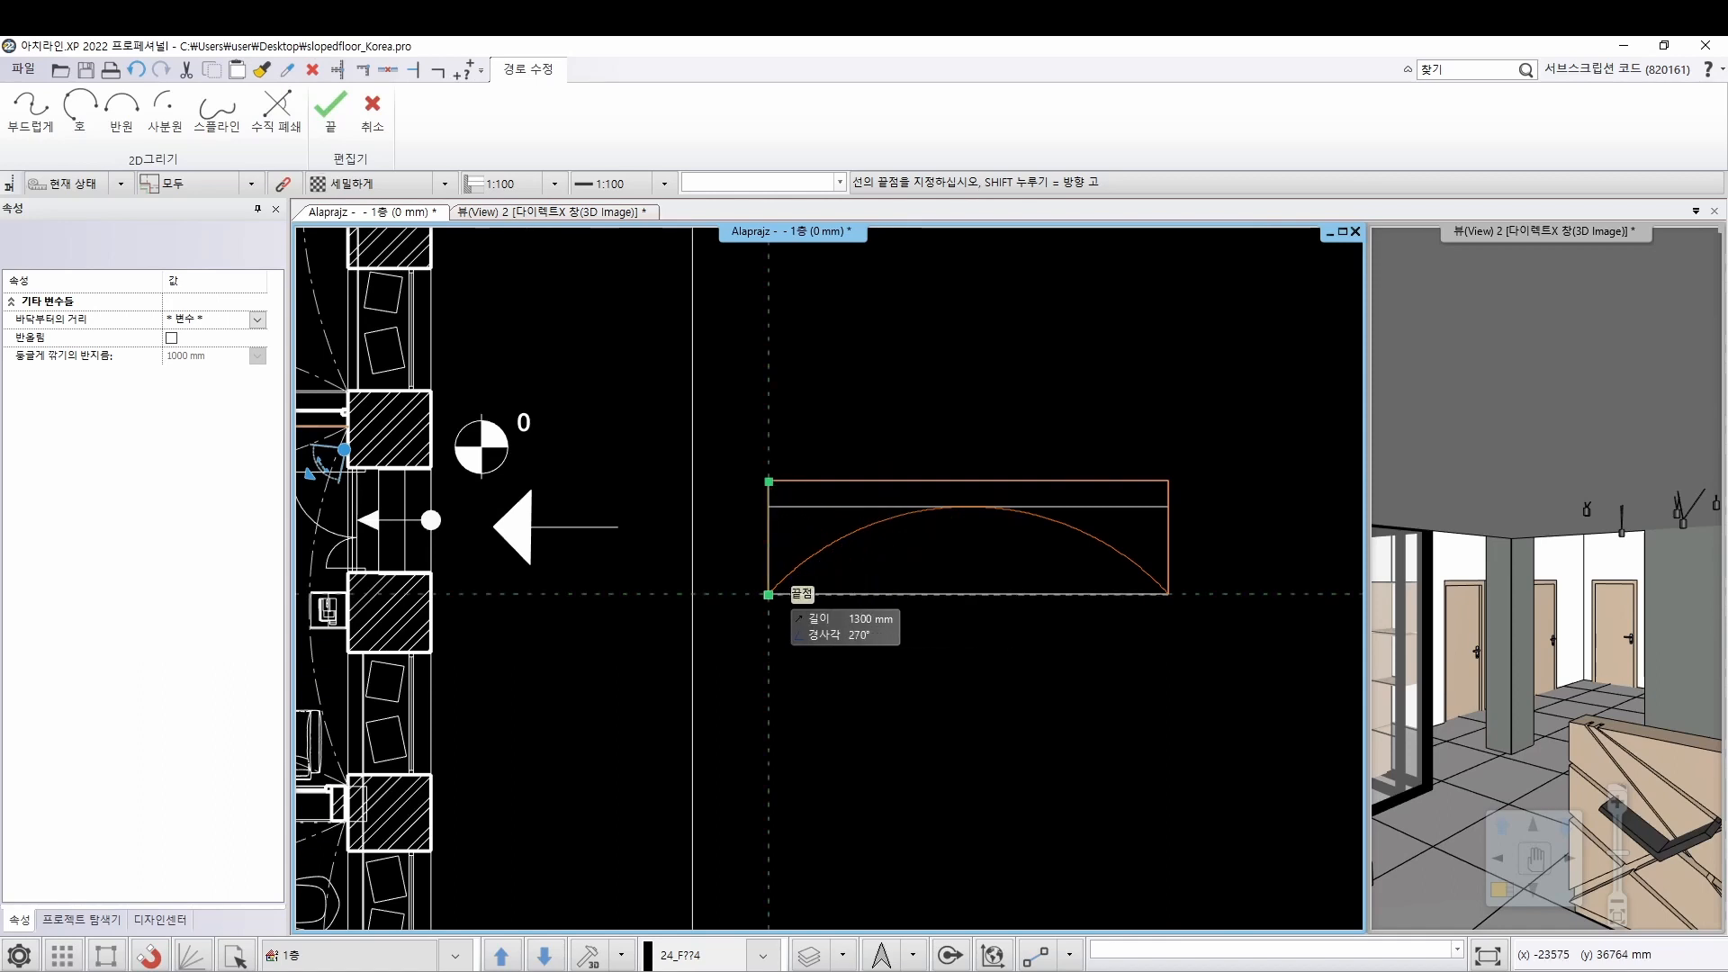
click(1251, 702)
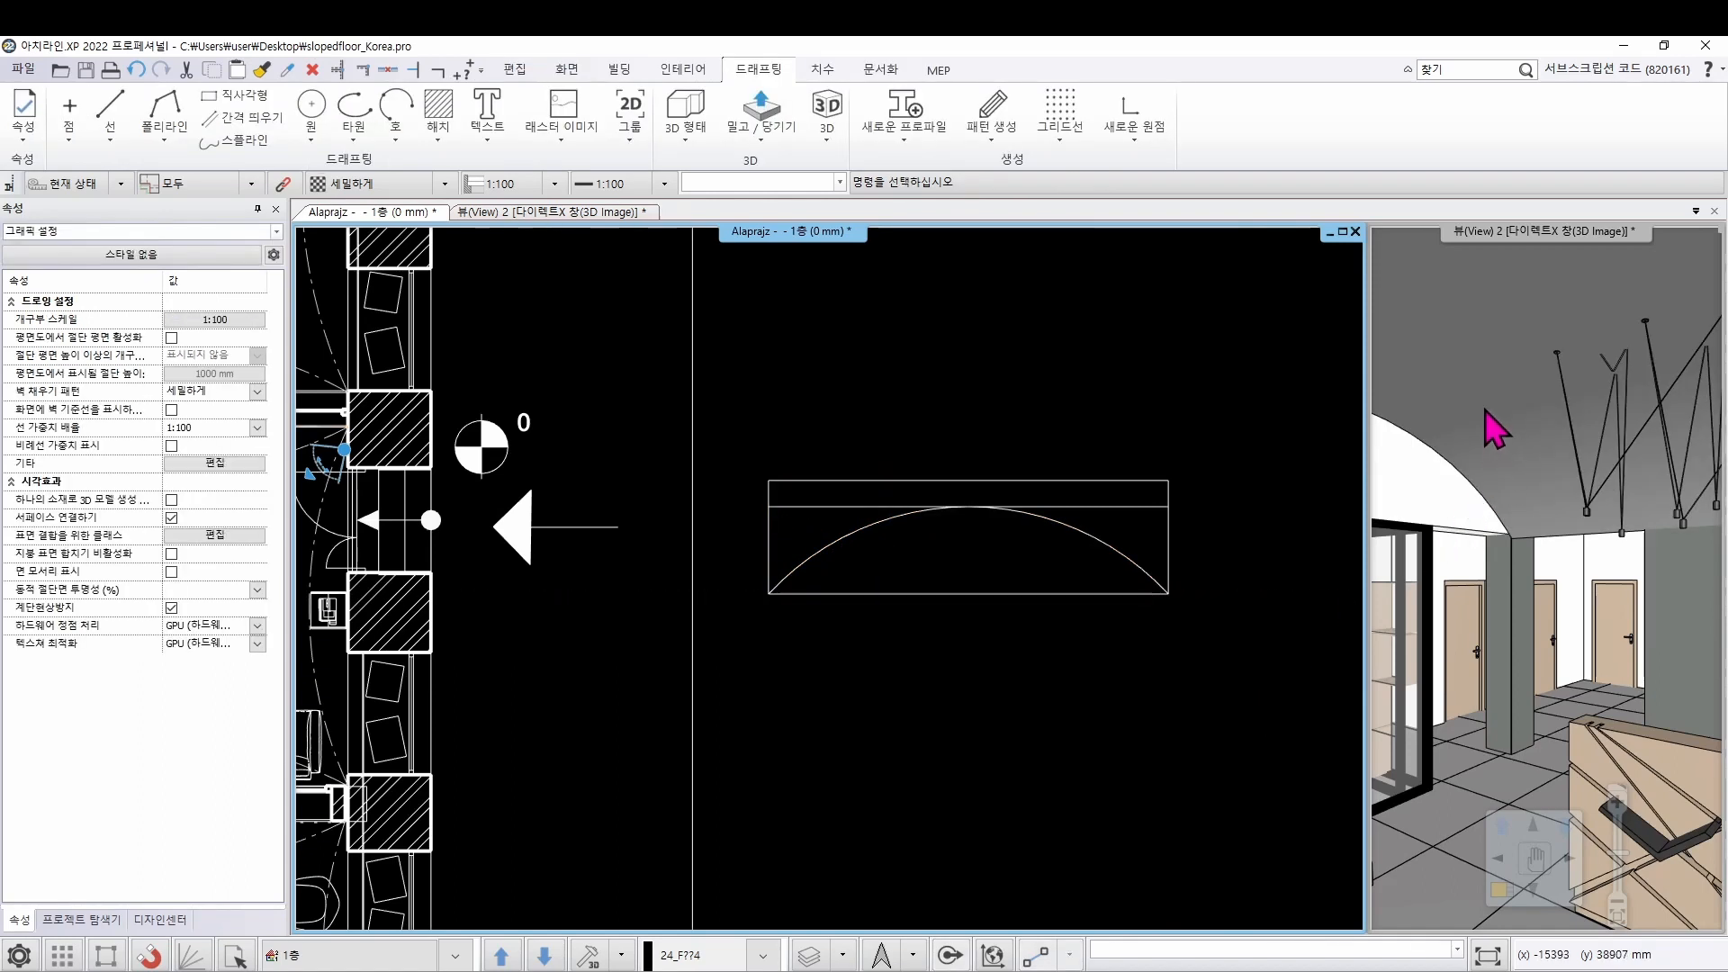
Inspect the arched lounge ceiling in the 3D view, then return to the plan
click(1535, 557)
click(1535, 891)
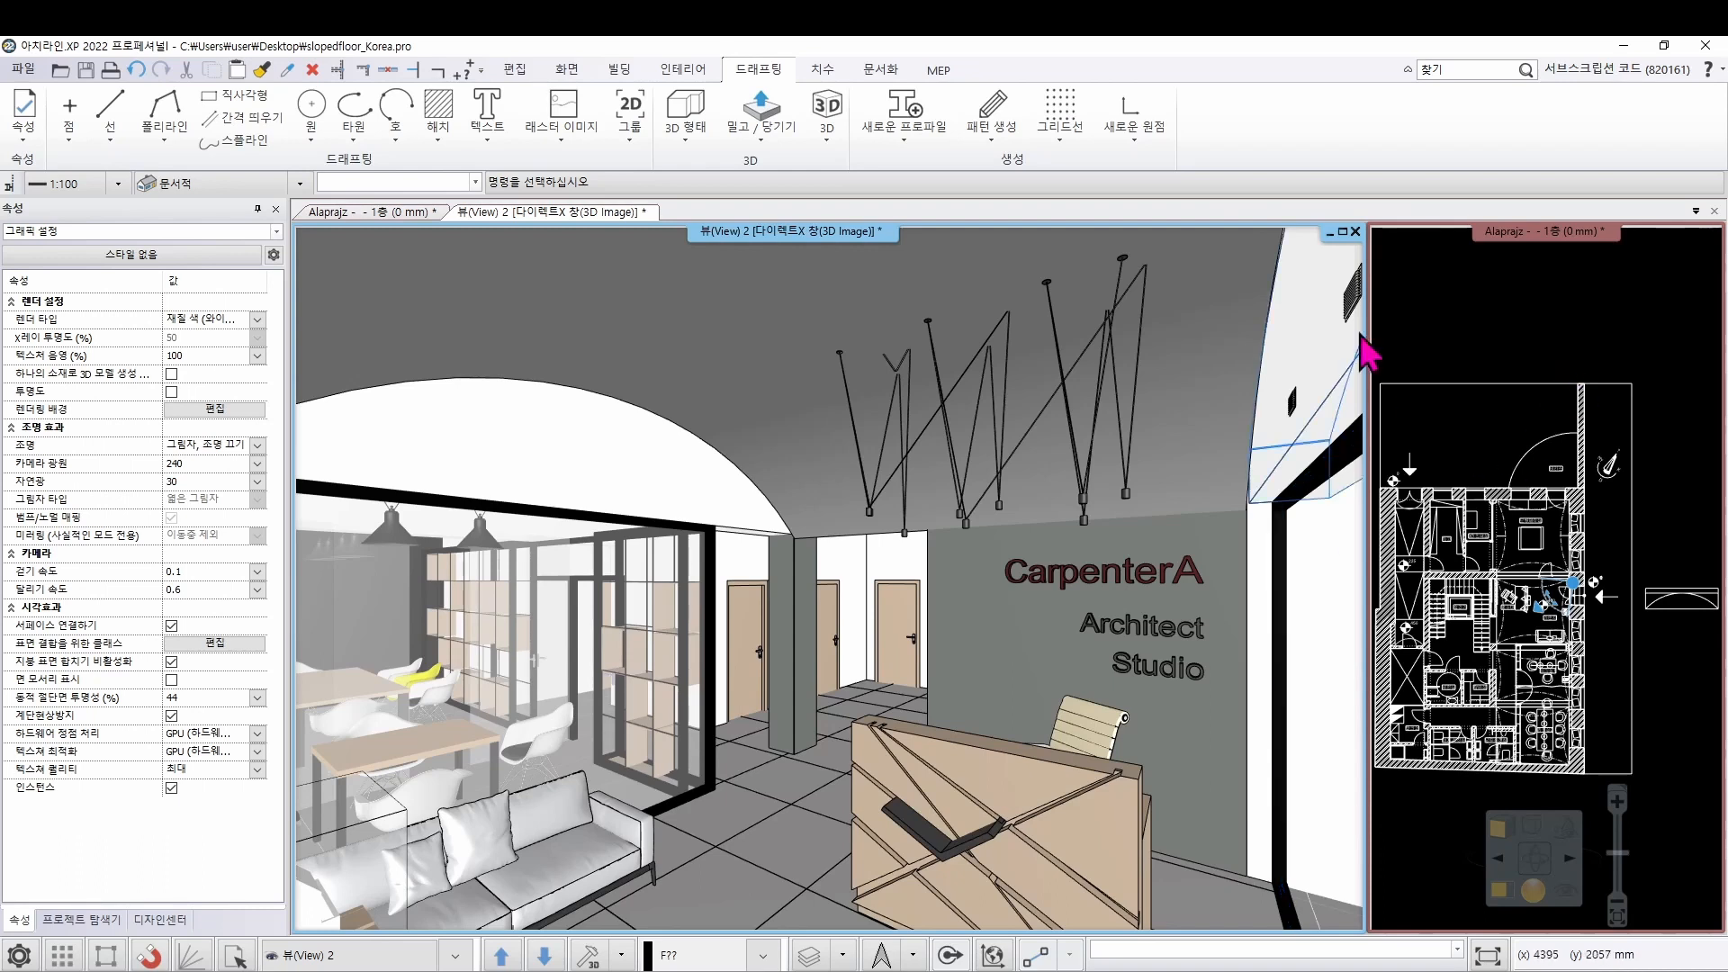
click(1498, 889)
Select the lounge slab at its east edge in the plan and start adding another full profile (전체 프로파일 추가)
scroll(879, 551, up, 5)
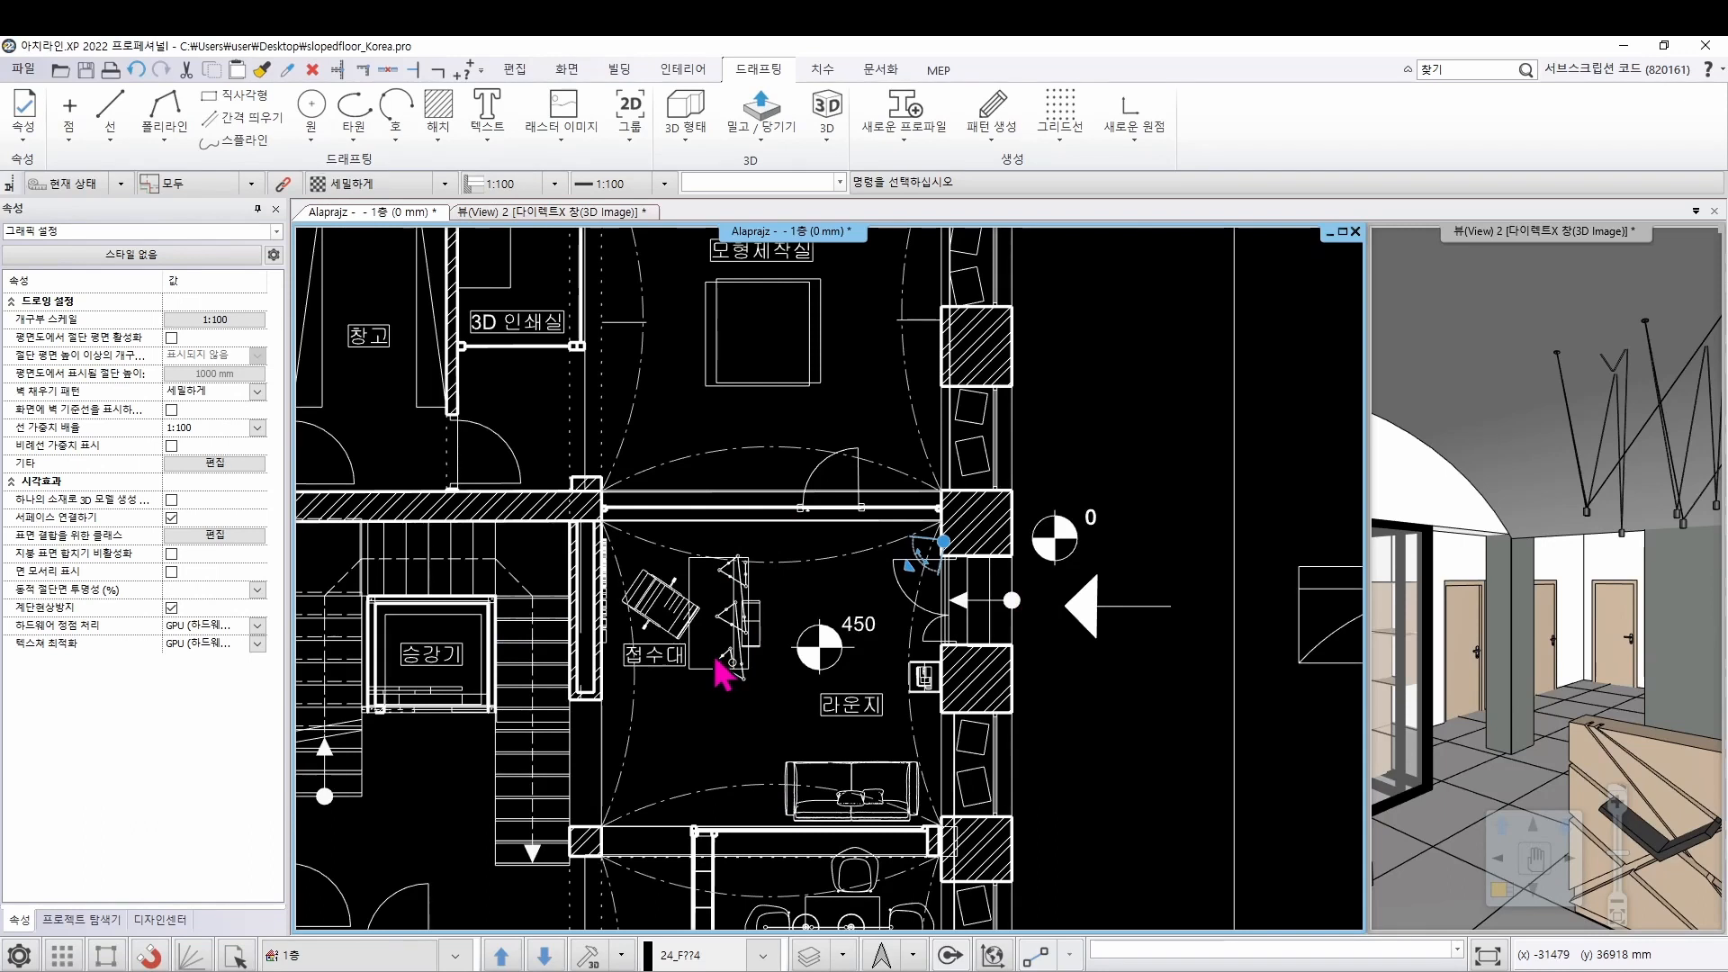
middle_drag(725, 676, 738, 580)
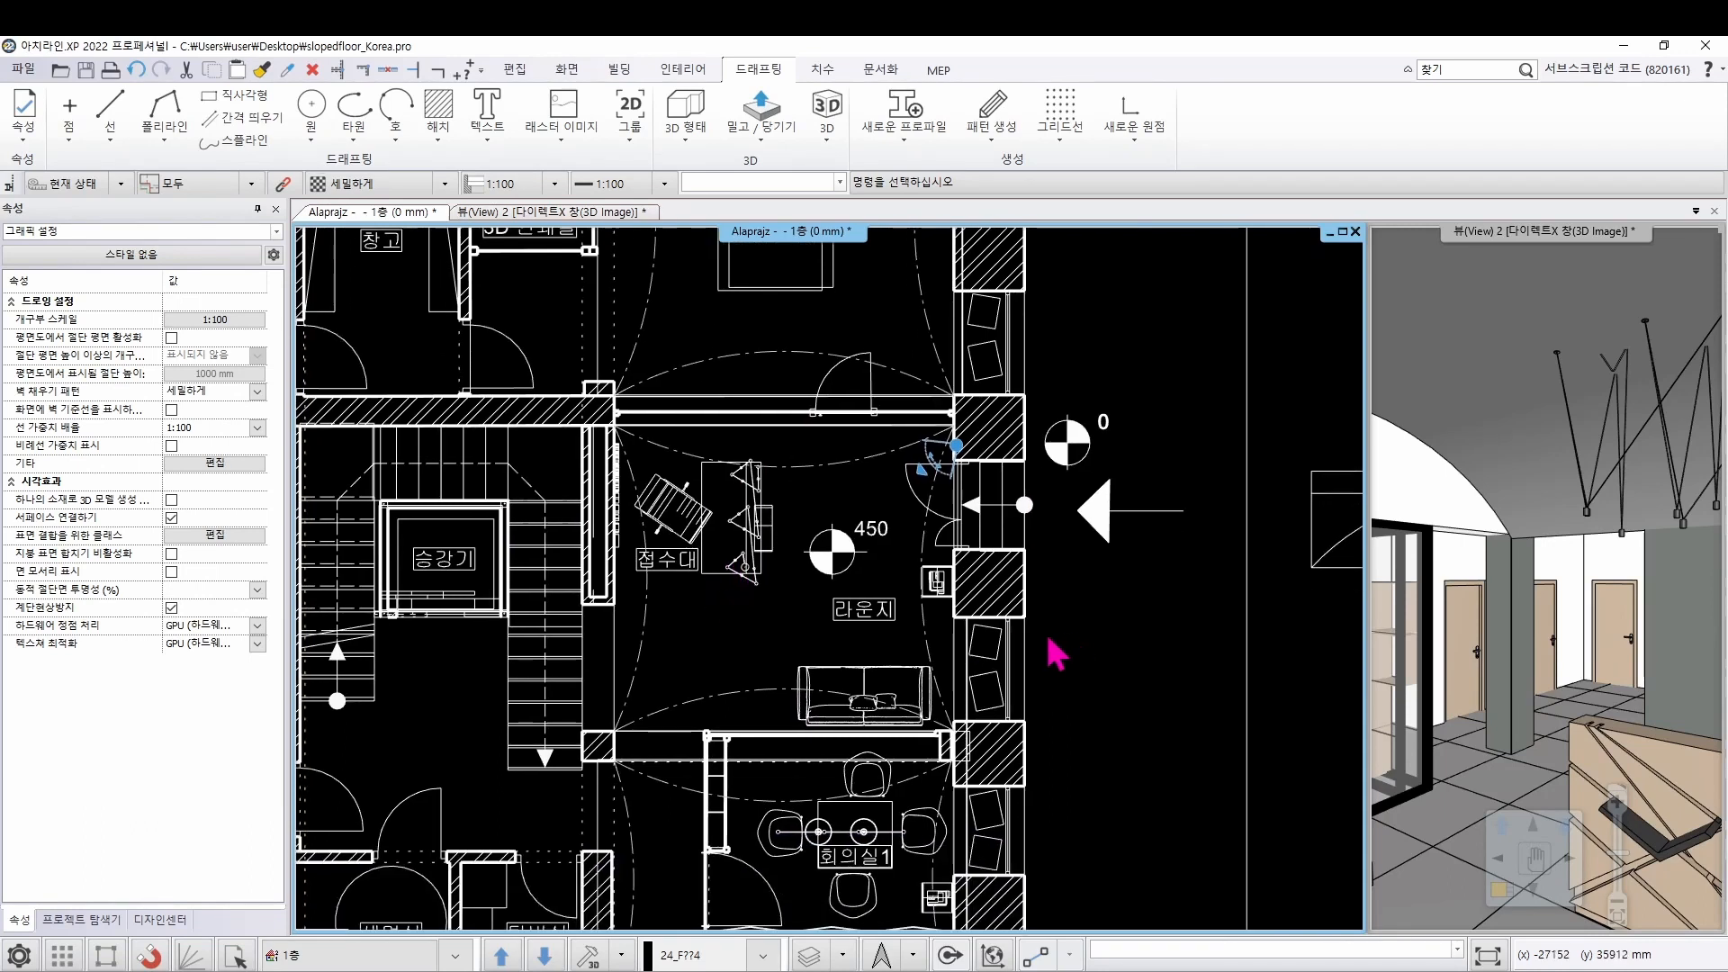
click(955, 645)
right_click(953, 643)
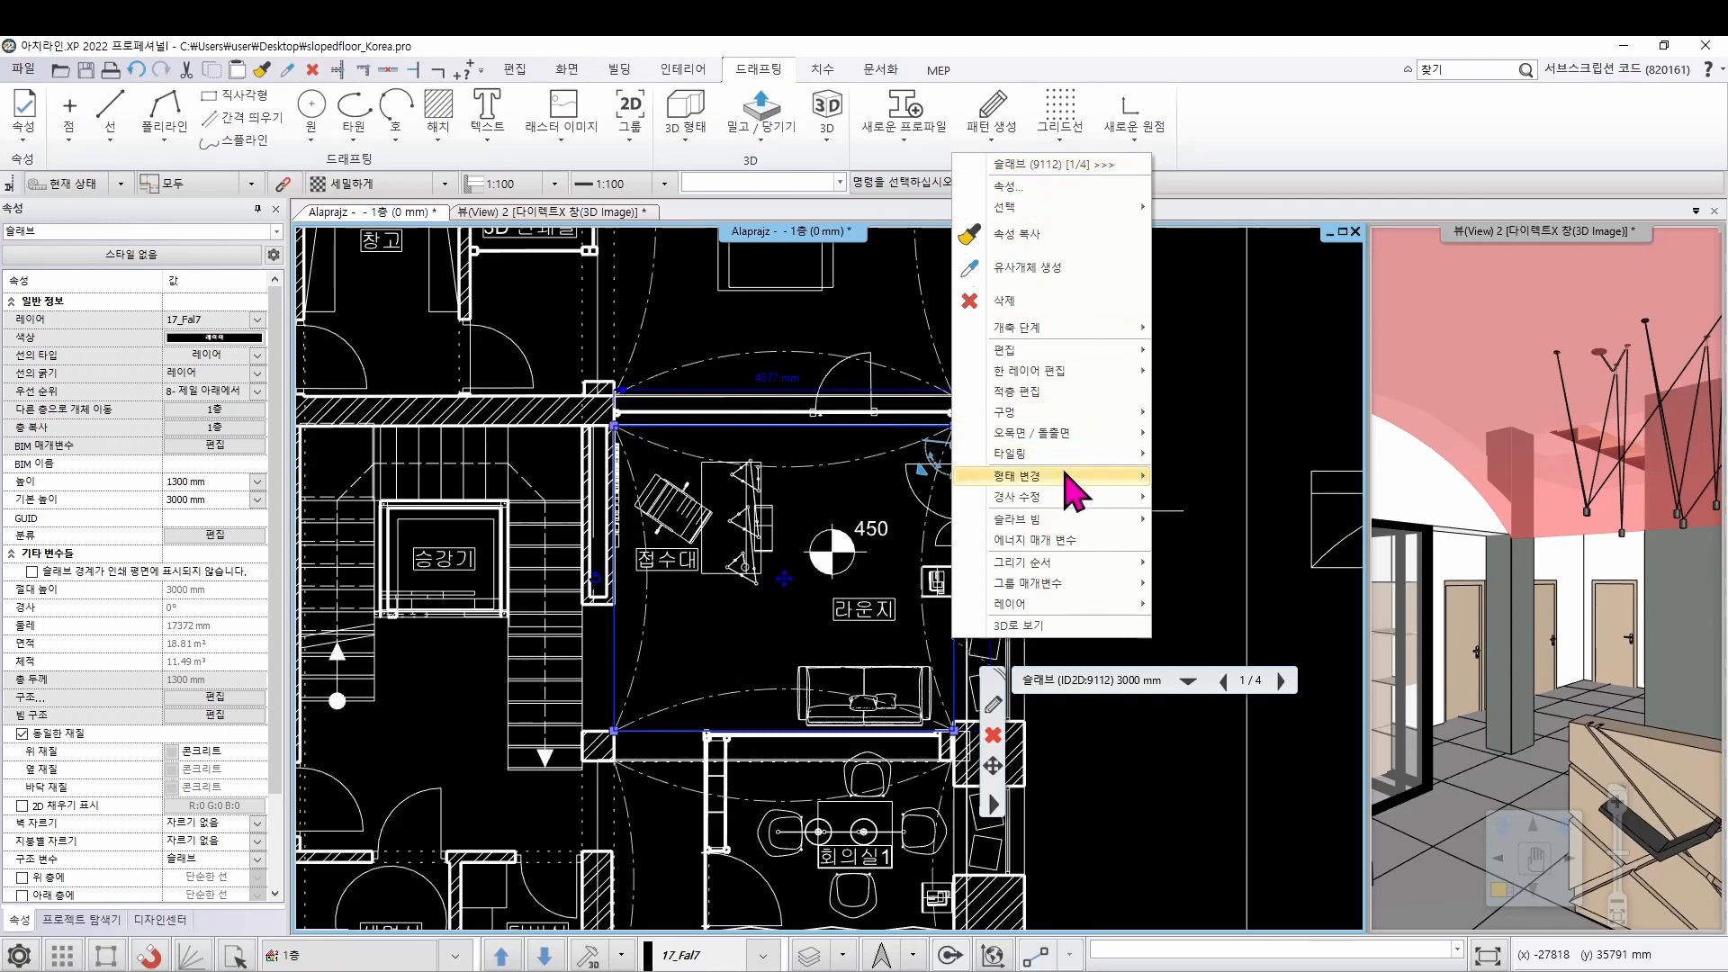
mouse_move(1047, 478)
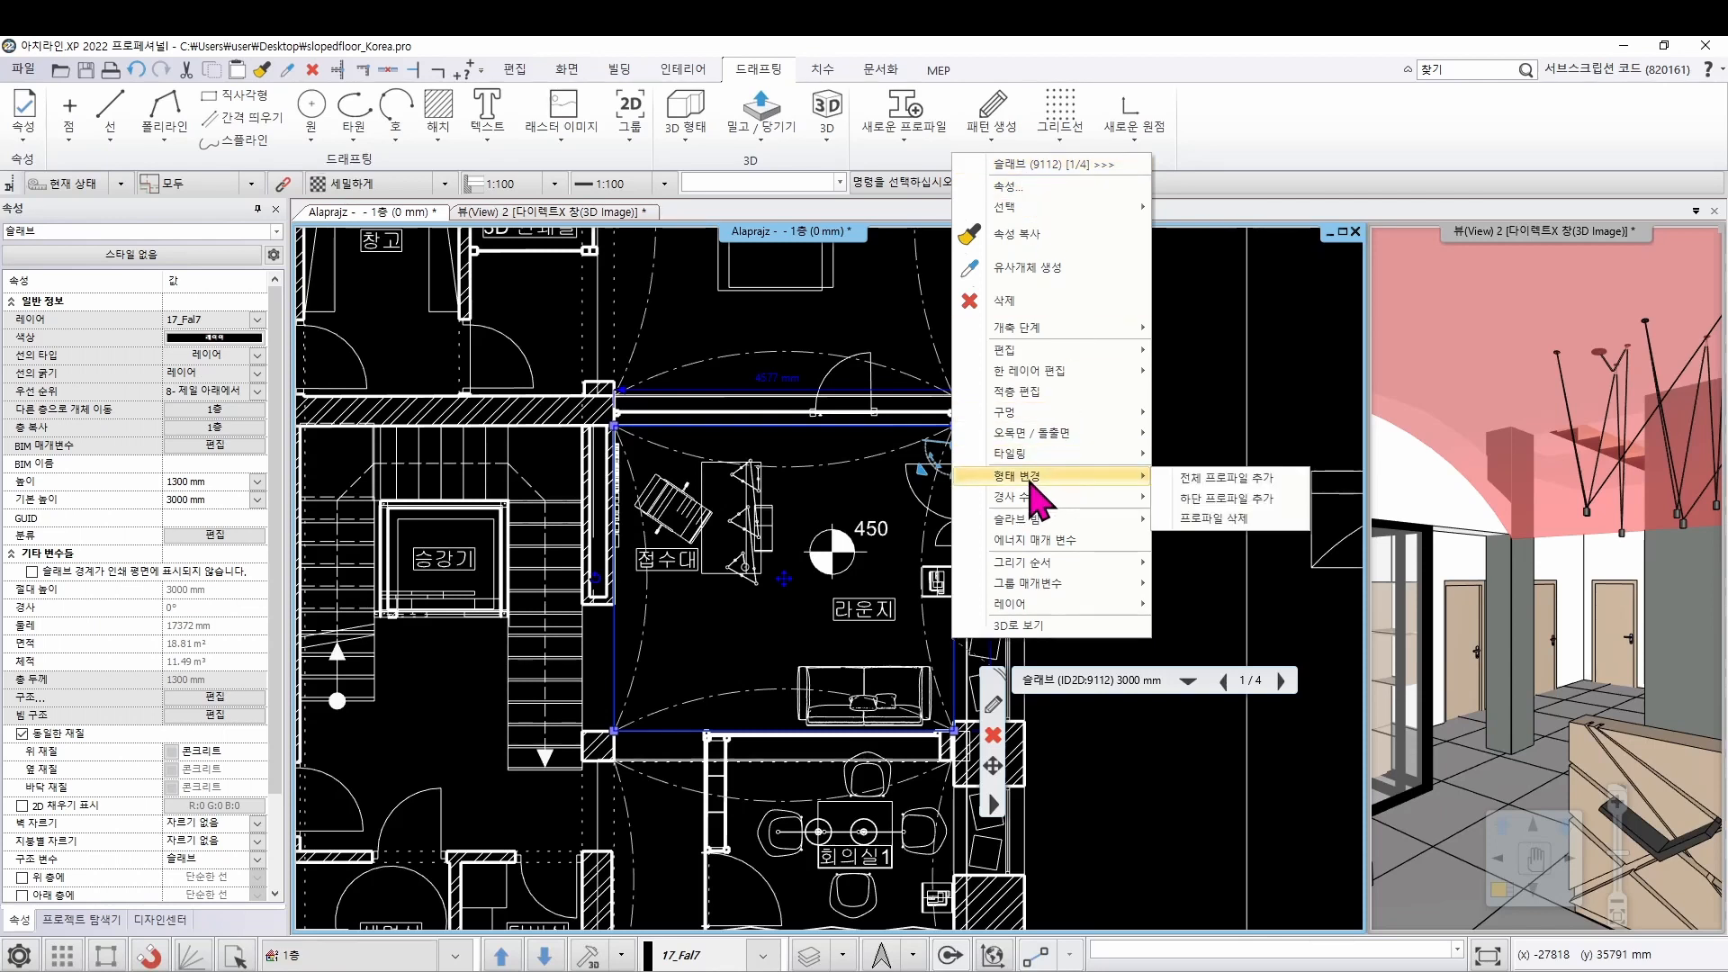
click(1222, 482)
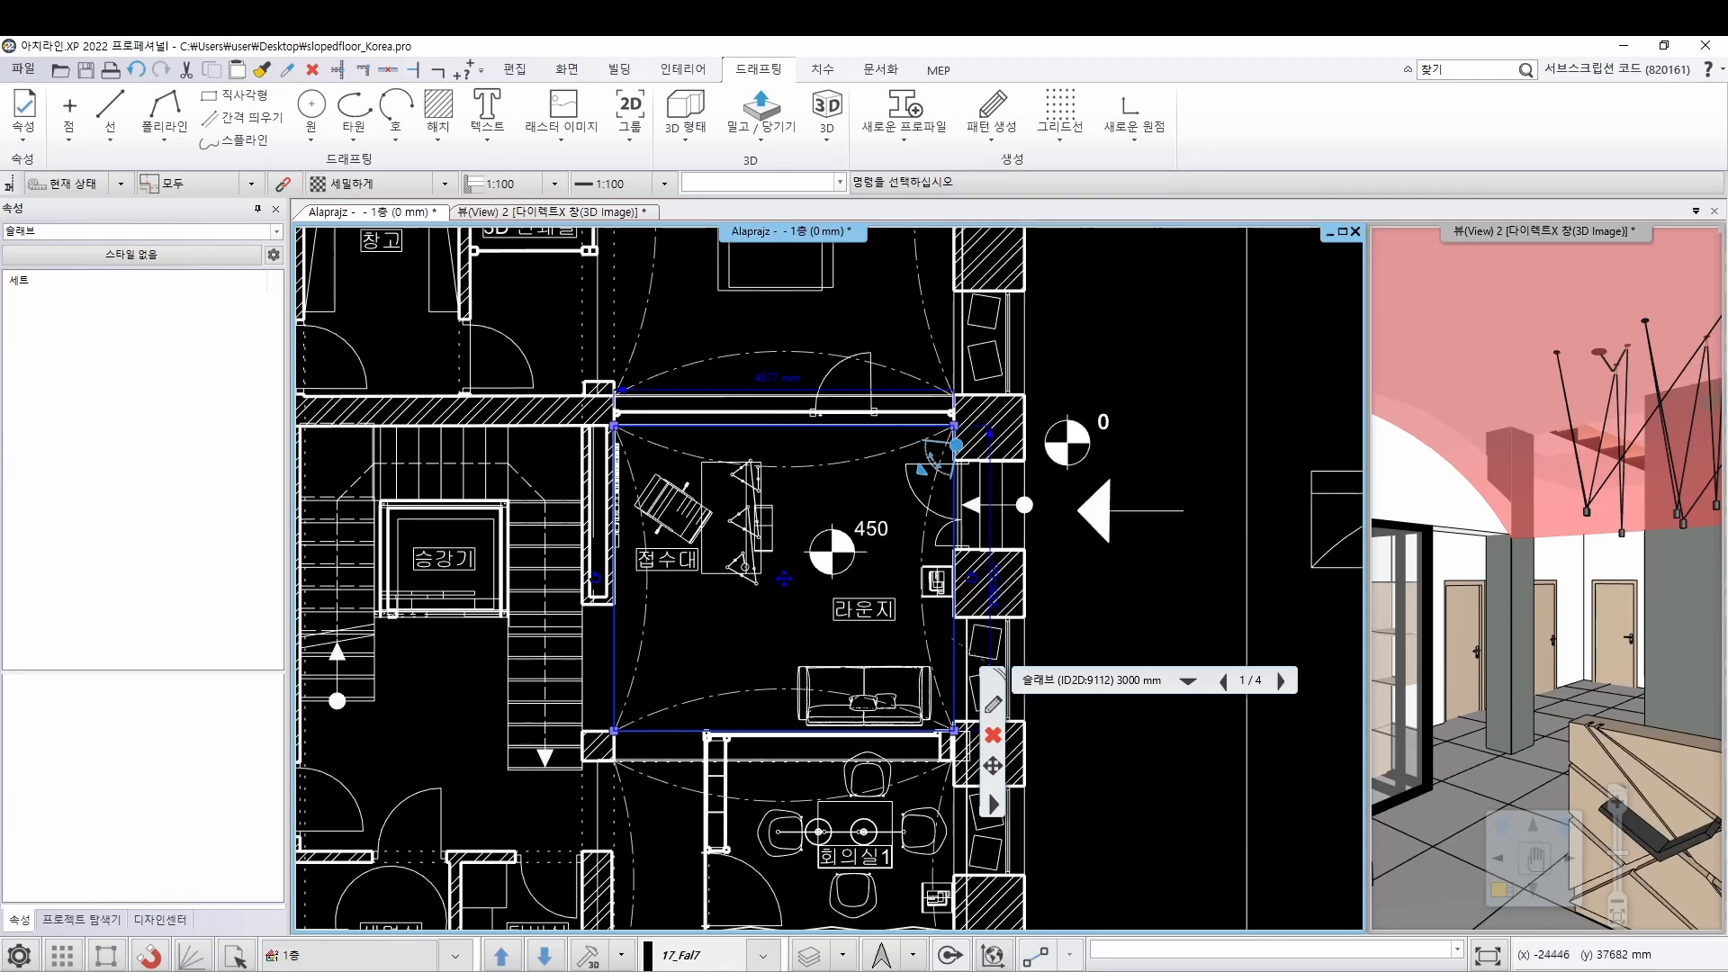
Place the new profile layout in the empty area below the first one and leave the profile editor
scroll(1043, 345, up, 2)
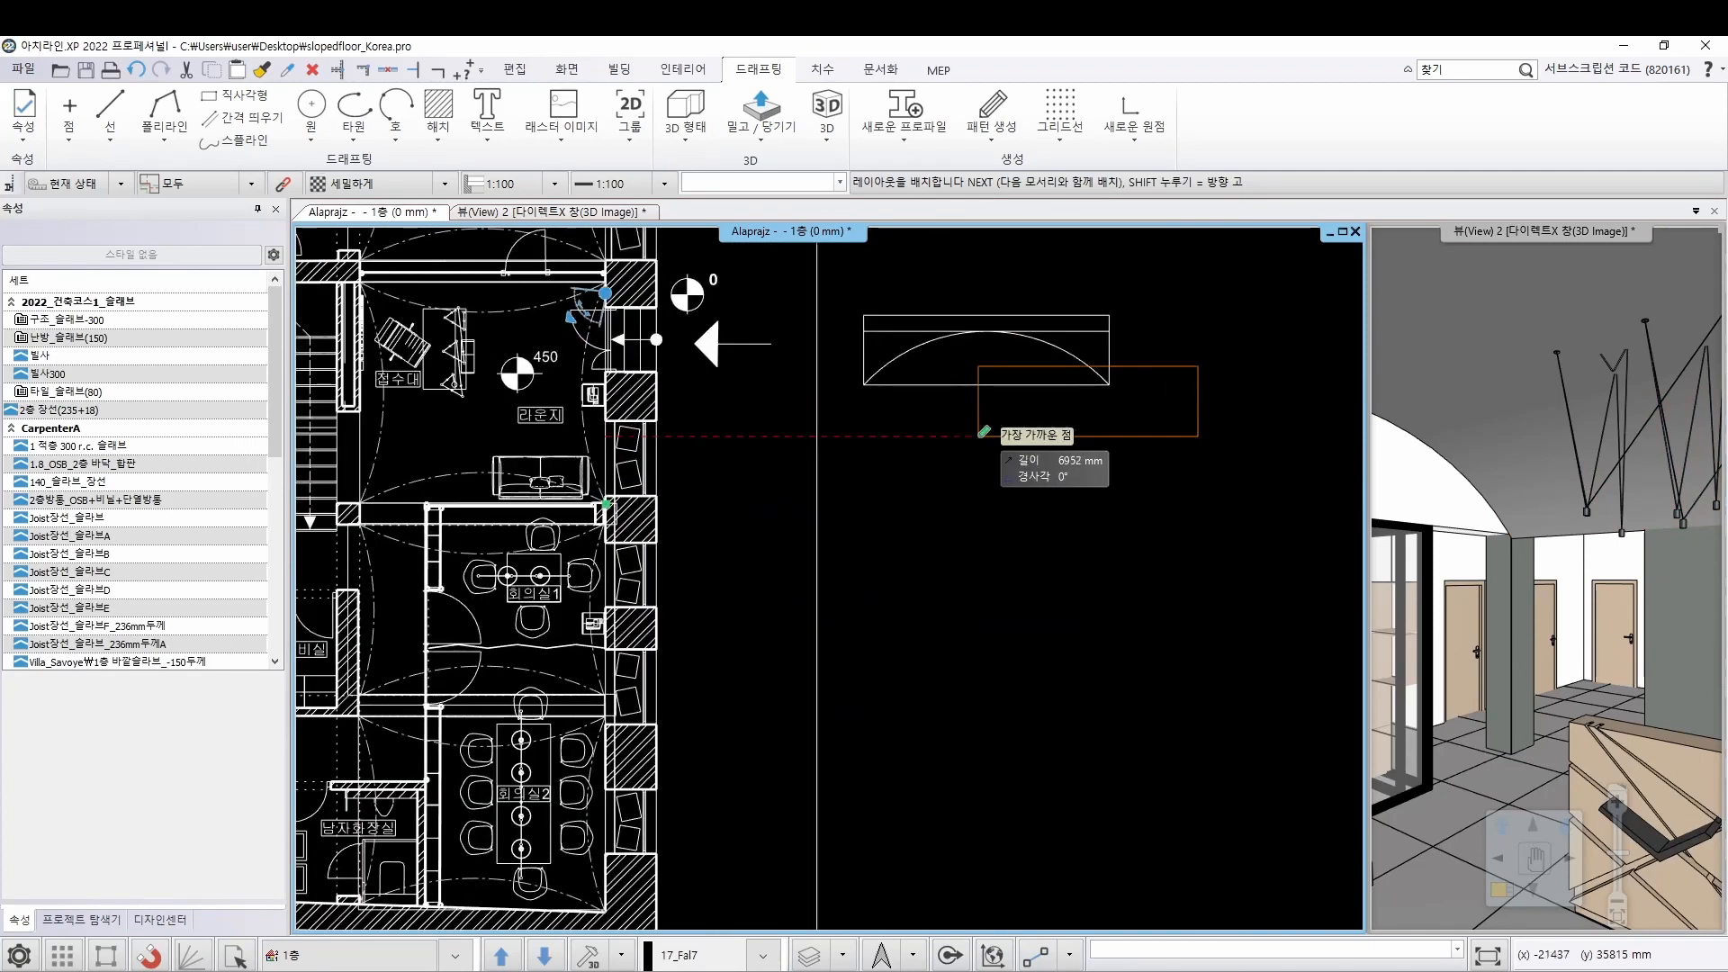
click(891, 495)
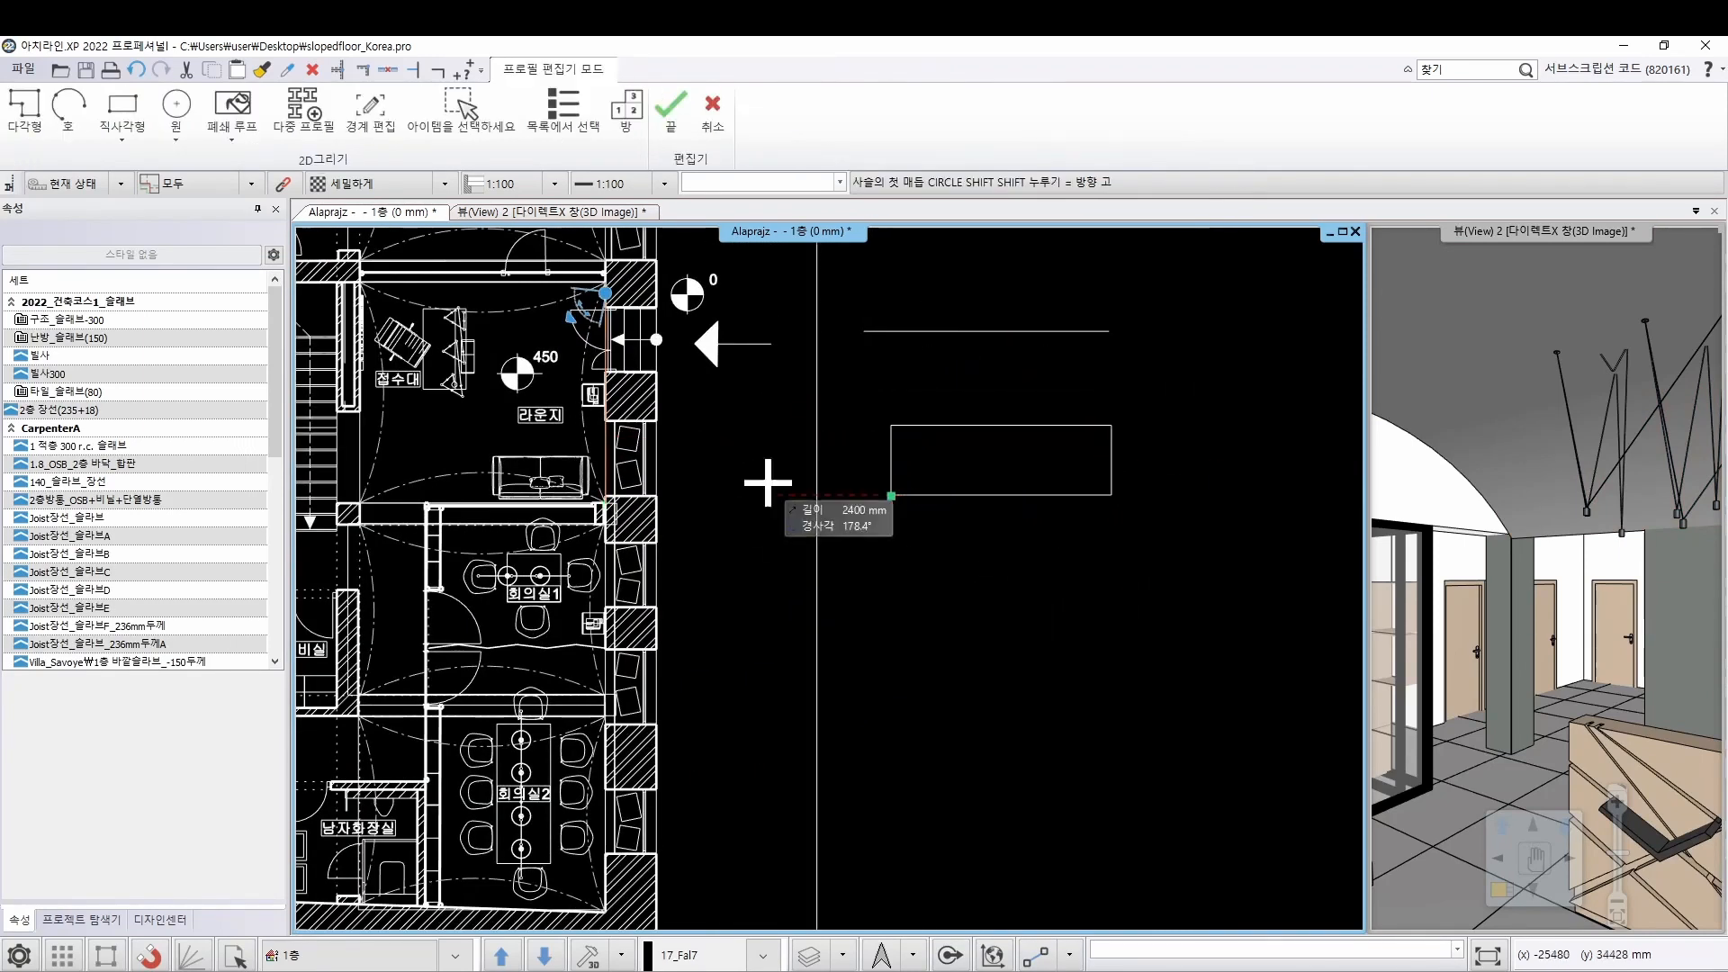
key(Escape)
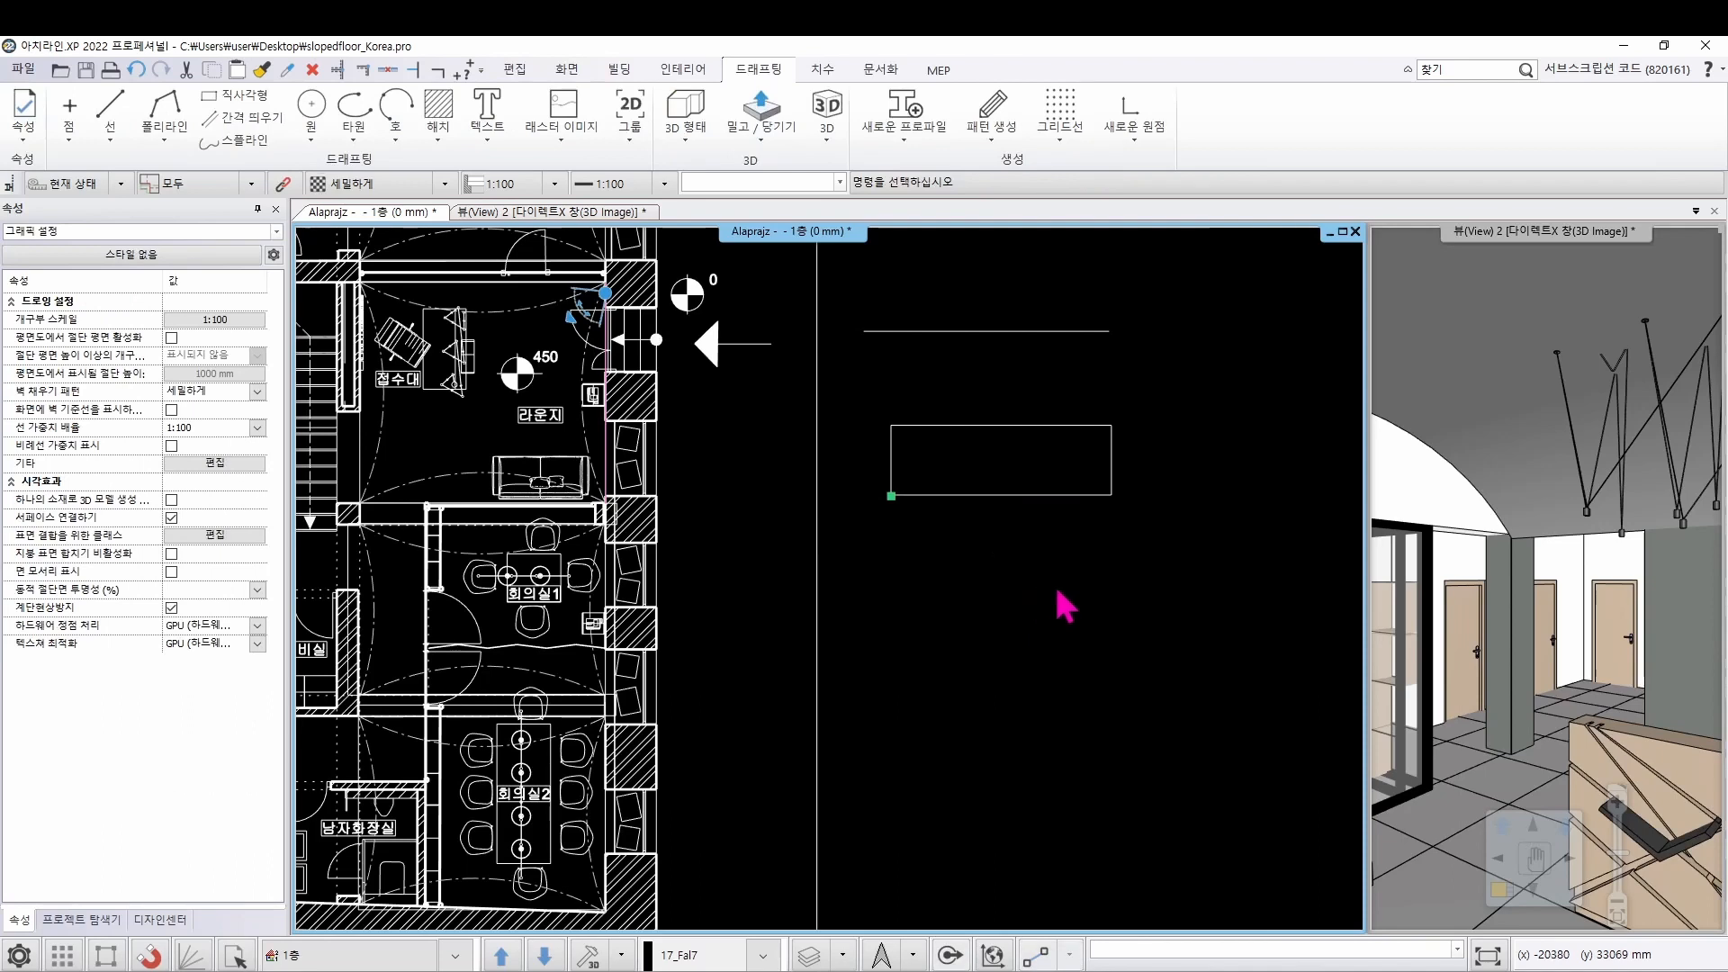
Offset the upper edge of the second profile layout 300 mm inward
click(239, 117)
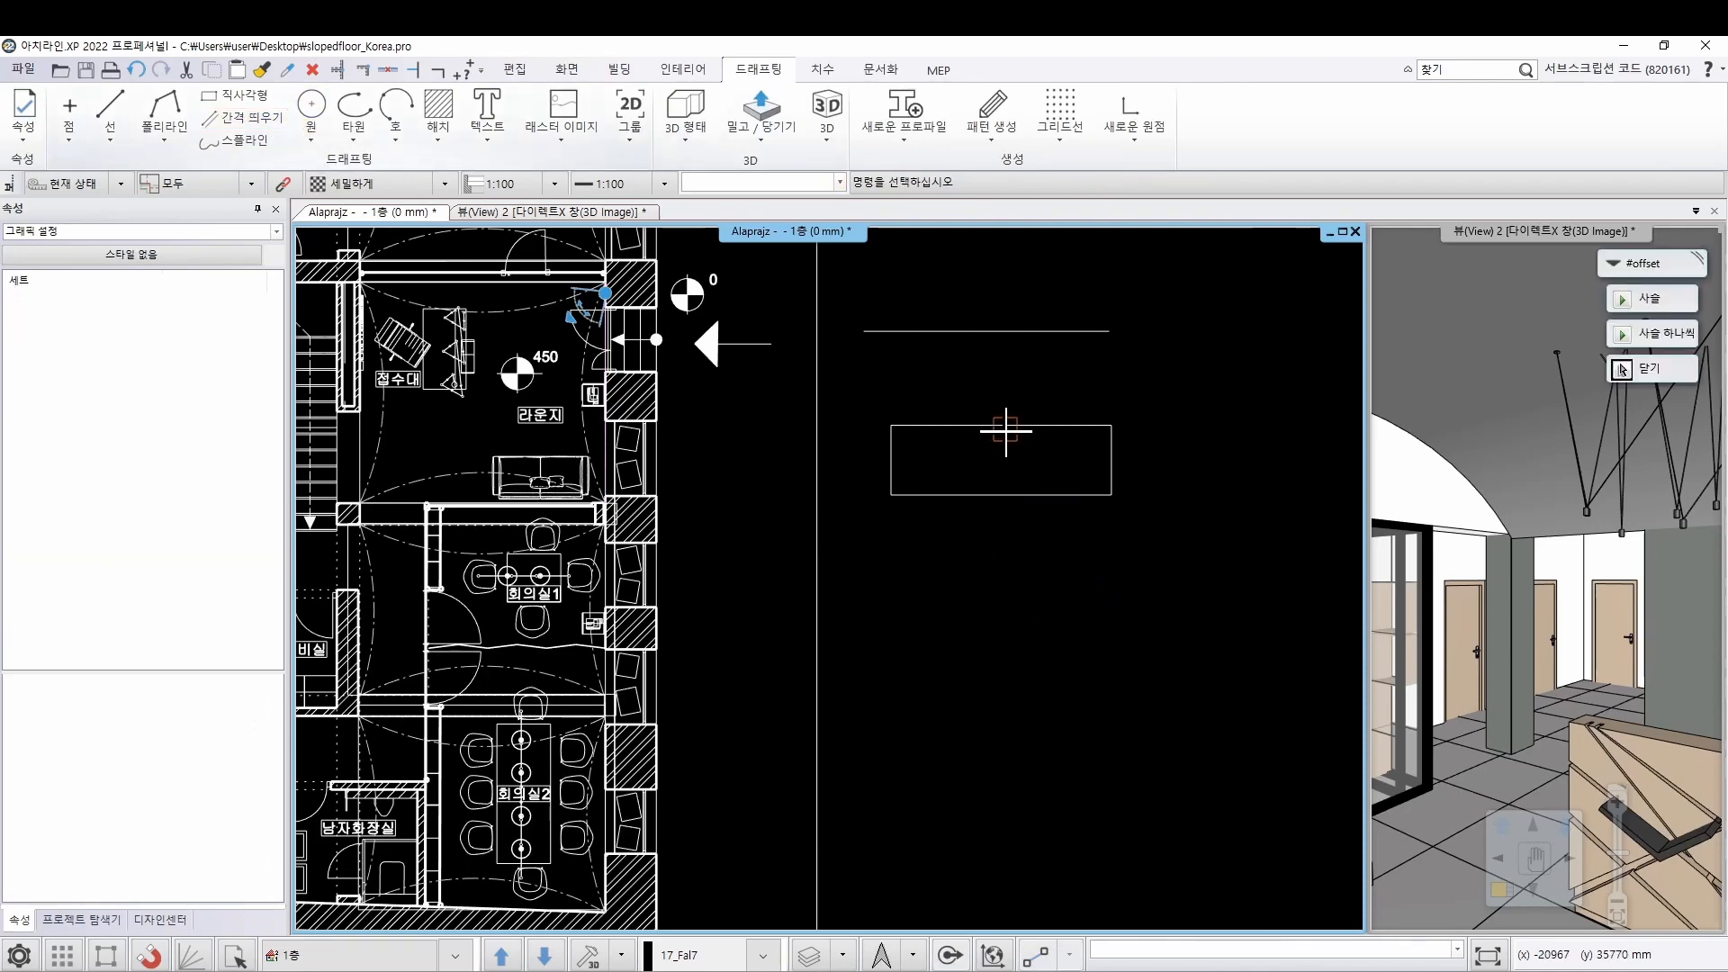
click(1008, 426)
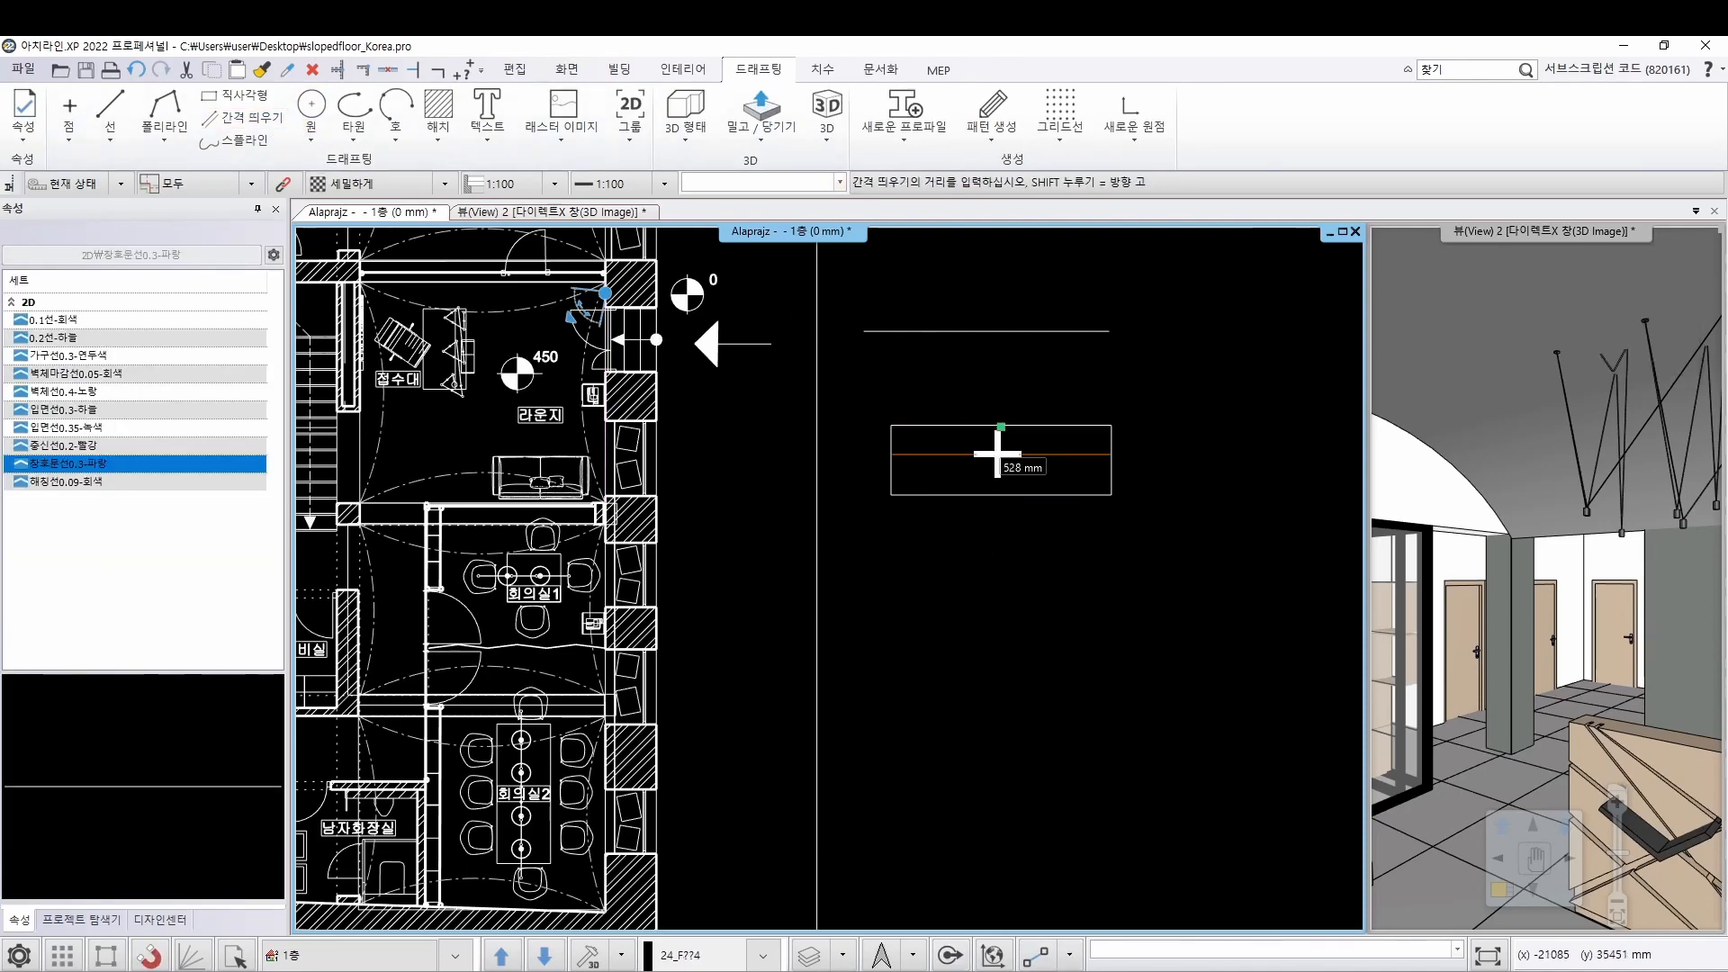
text(300)
key(Return)
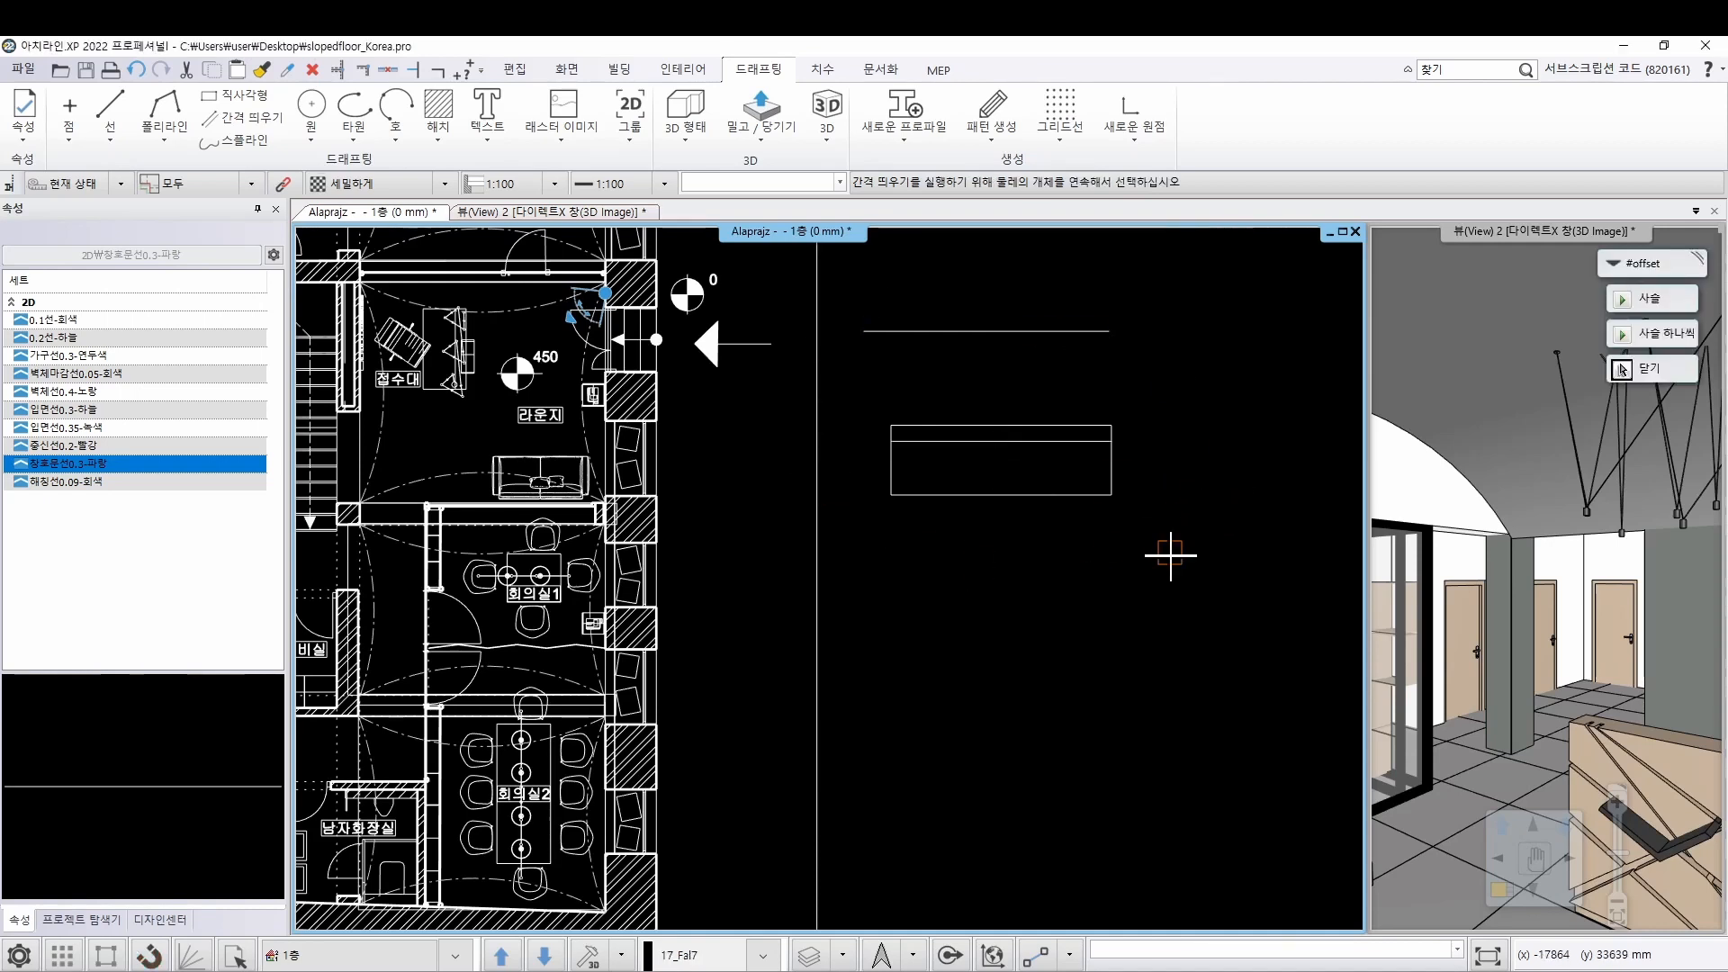
click(1623, 370)
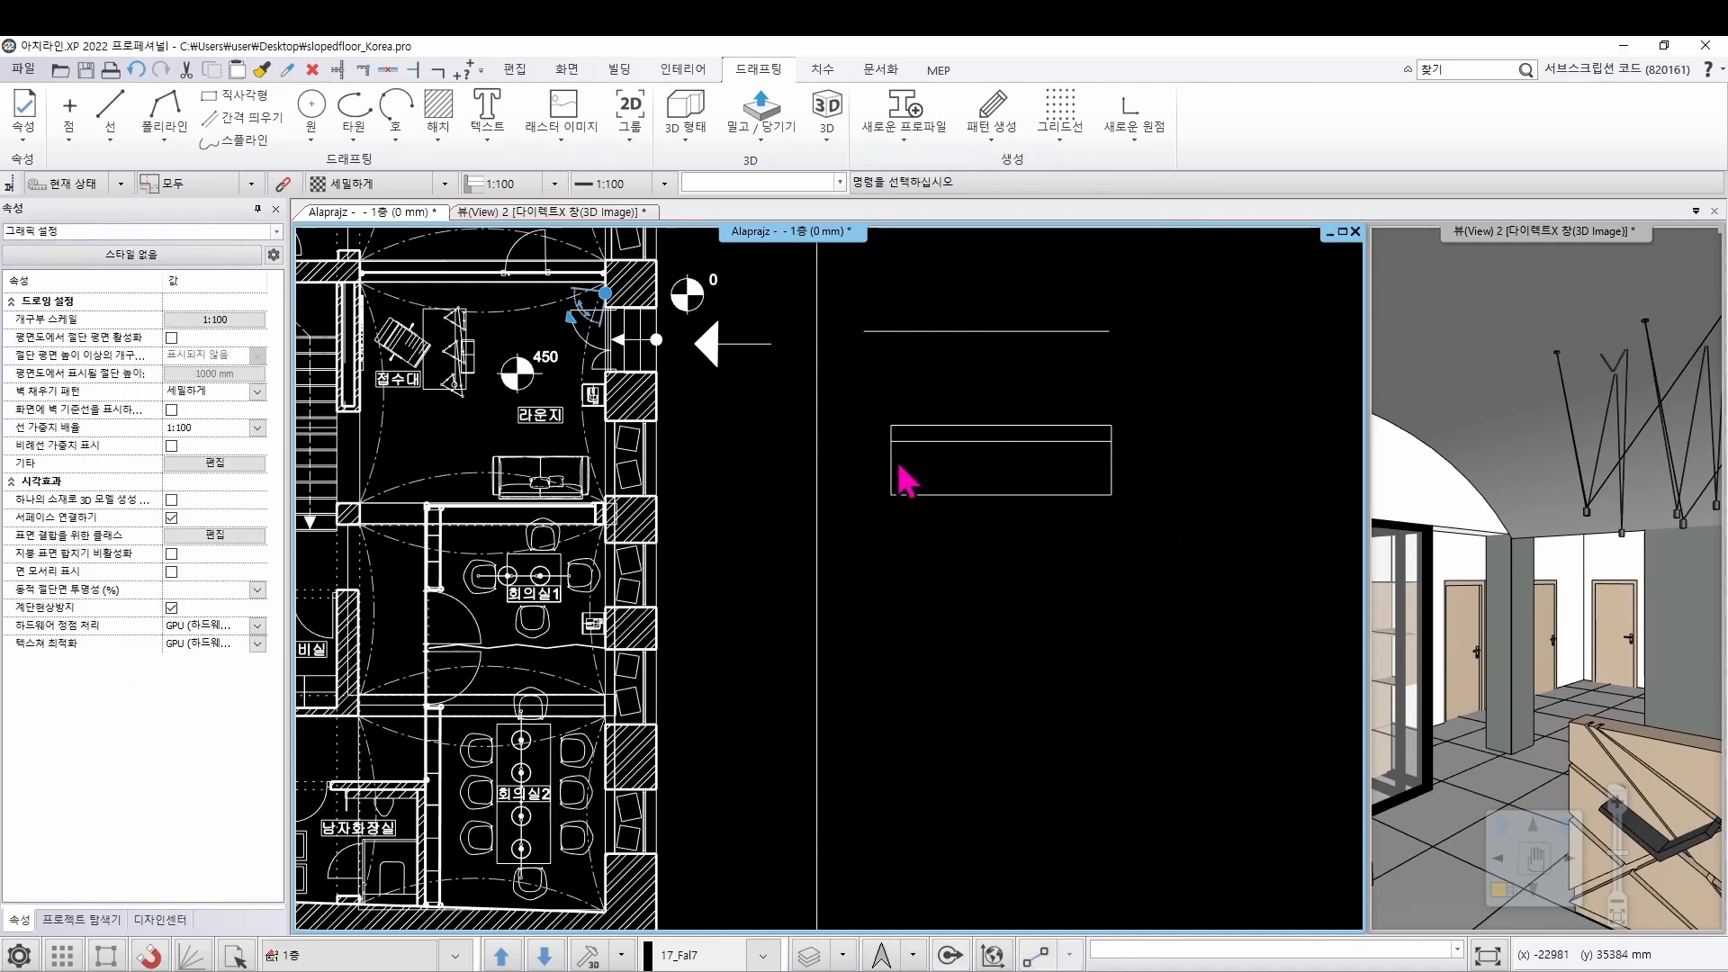
Continue the second profile (프로필 추가 연속) with an arc between the lower corners through the offset line's midpoint, closing the outline through the upper corners
right_click(894, 460)
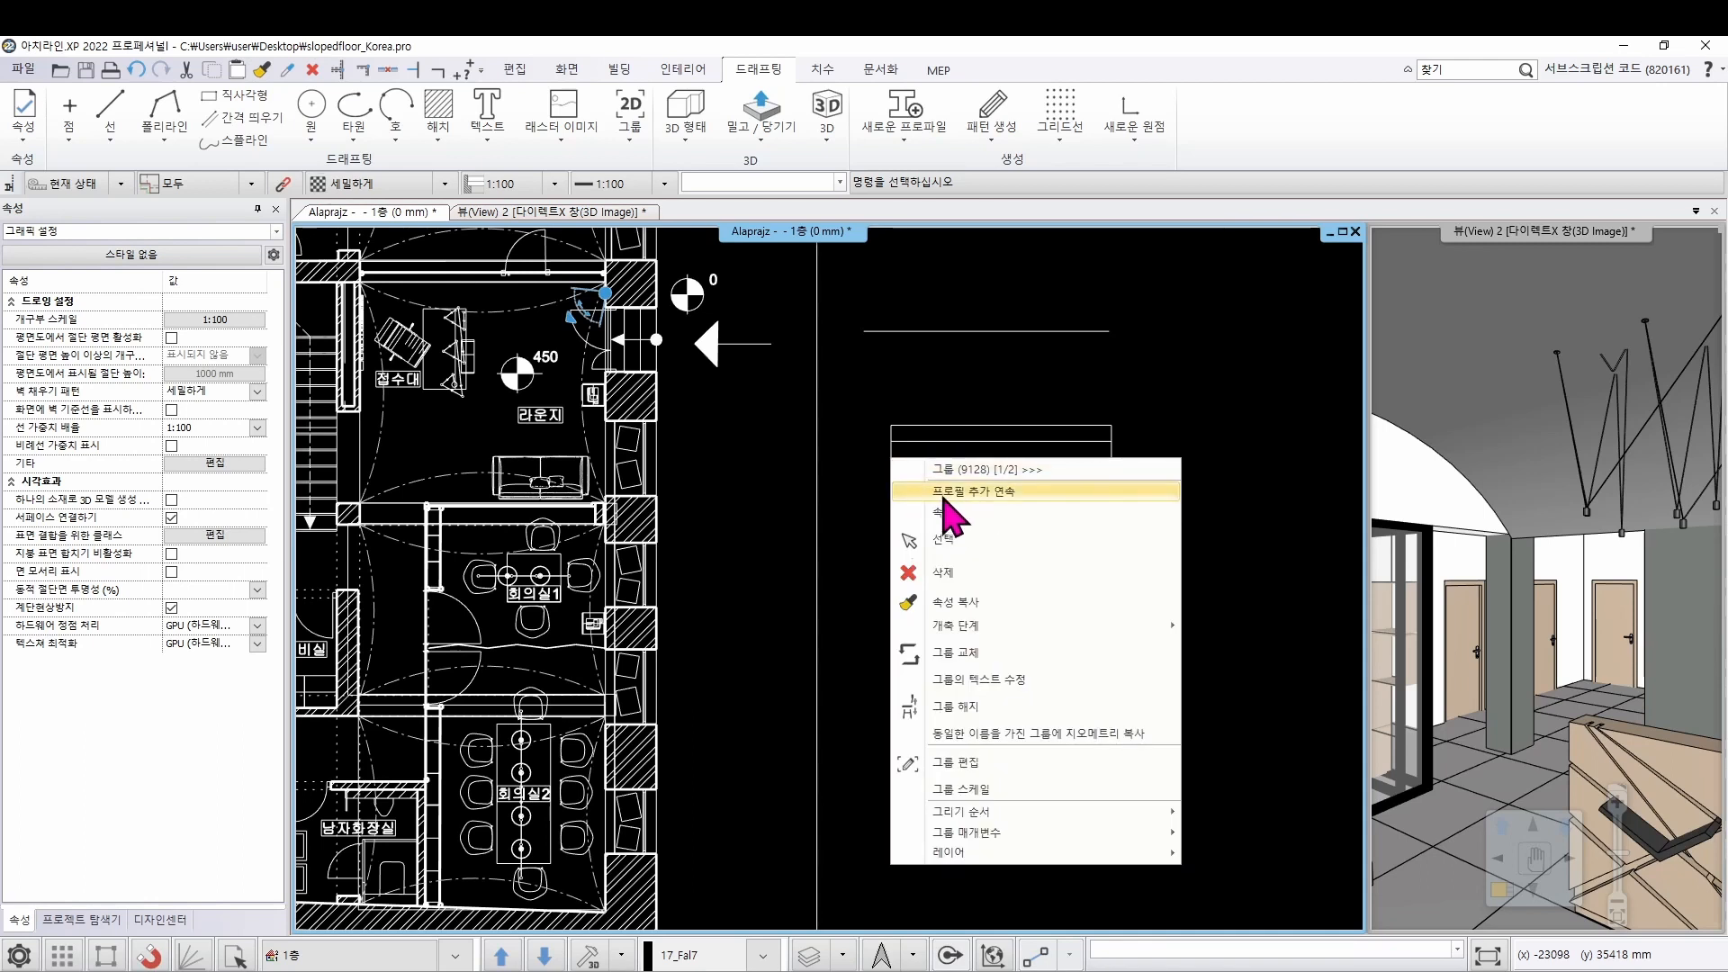
click(1008, 495)
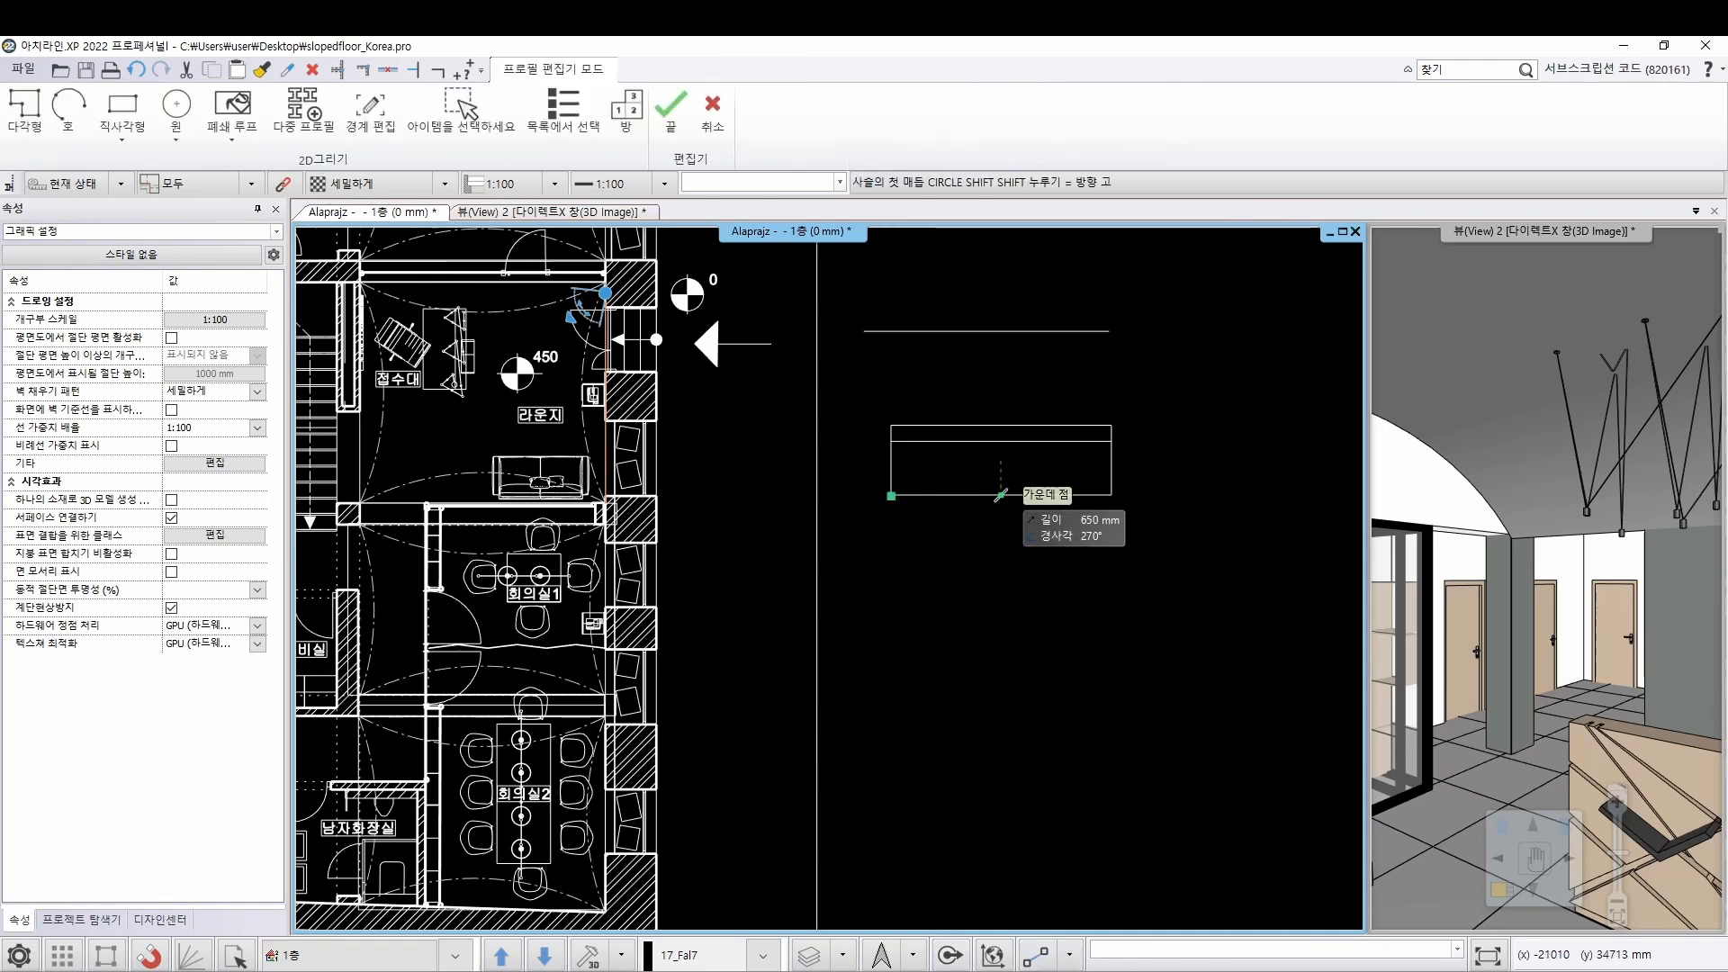
middle_drag(1022, 478, 858, 533)
scroll(858, 533, up, 2)
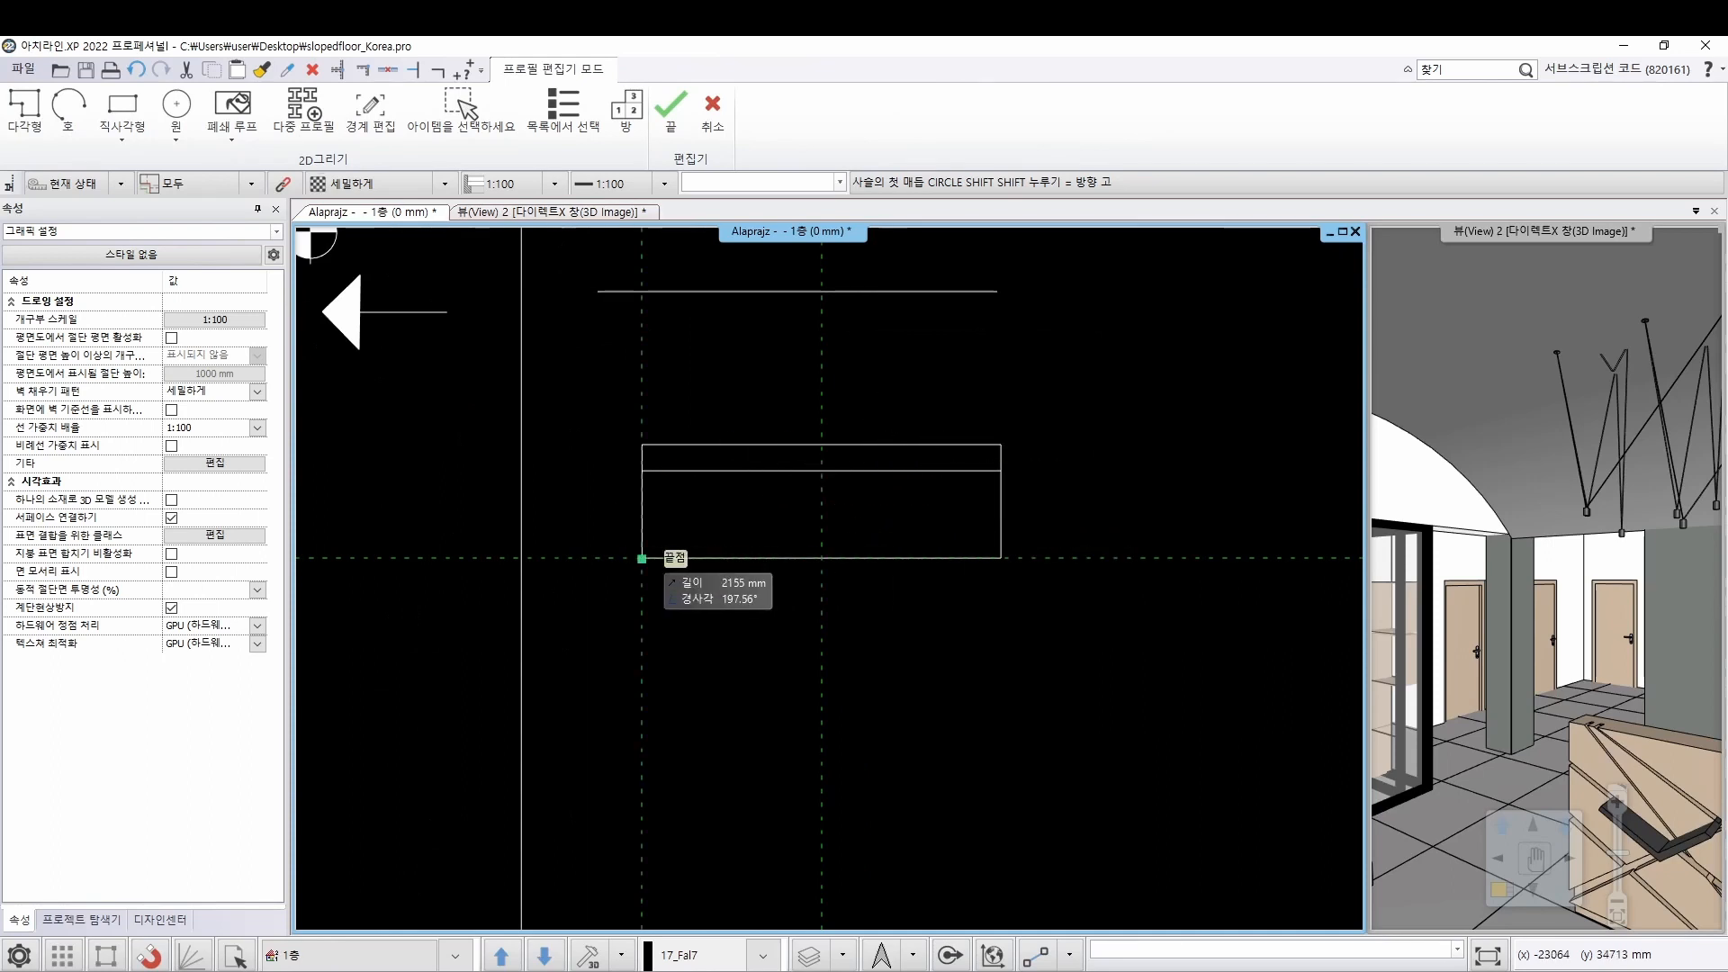
click(641, 558)
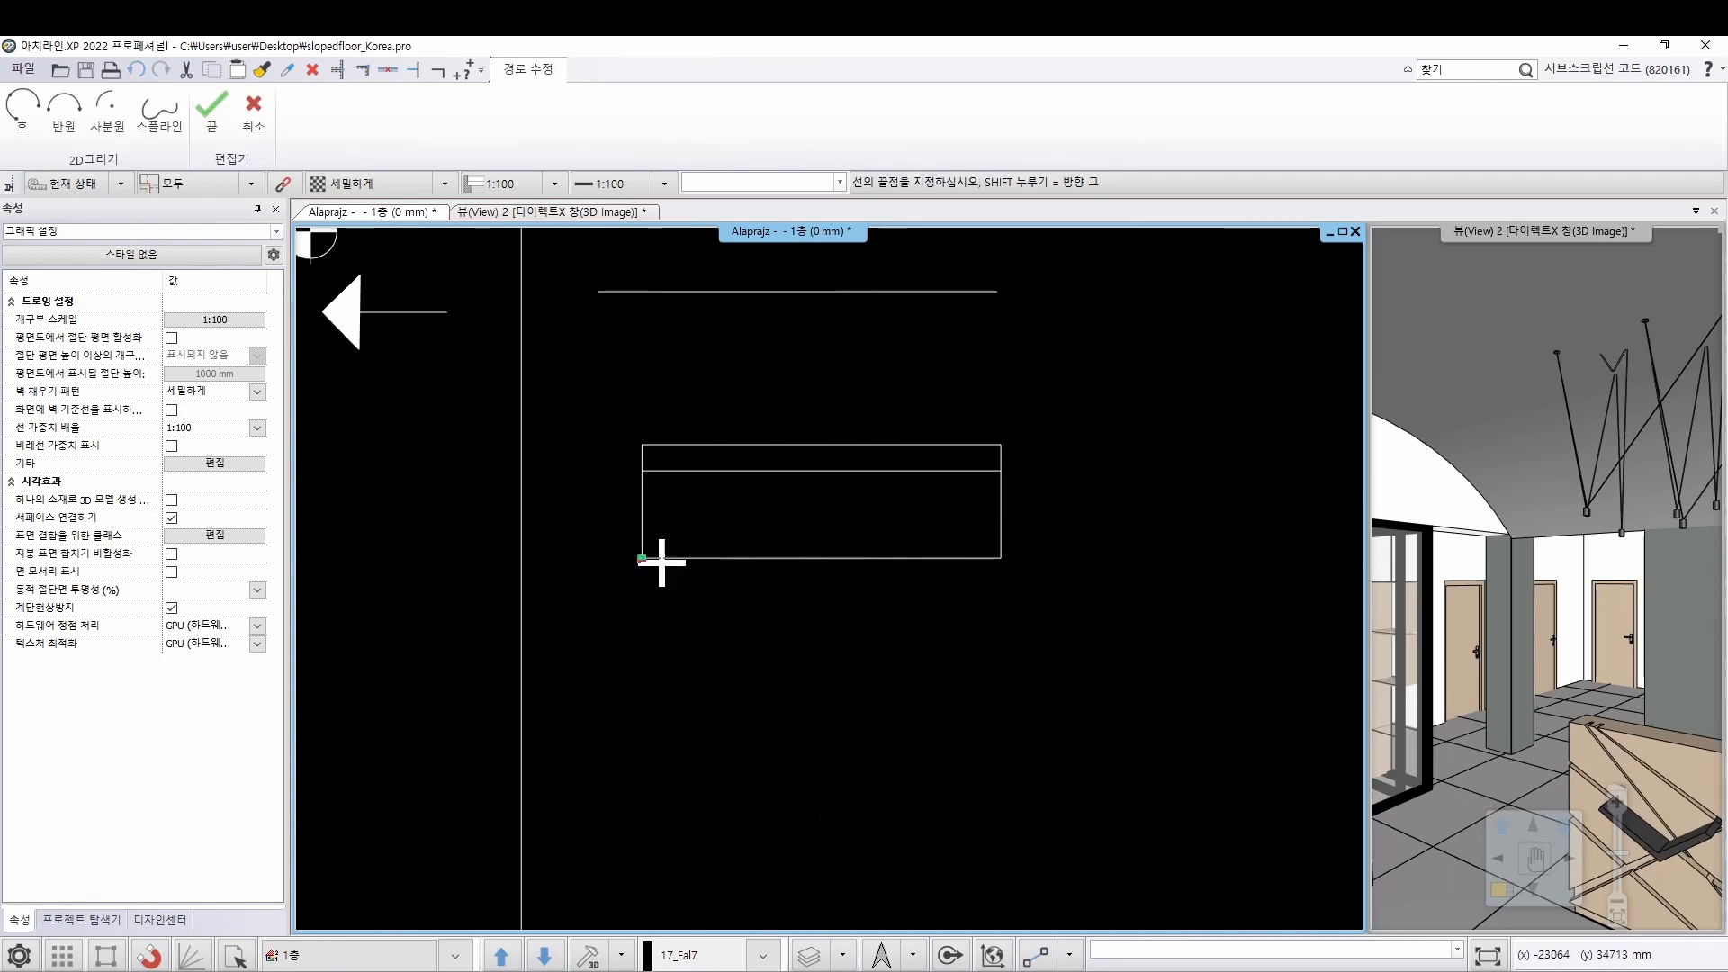
click(12, 107)
click(1001, 558)
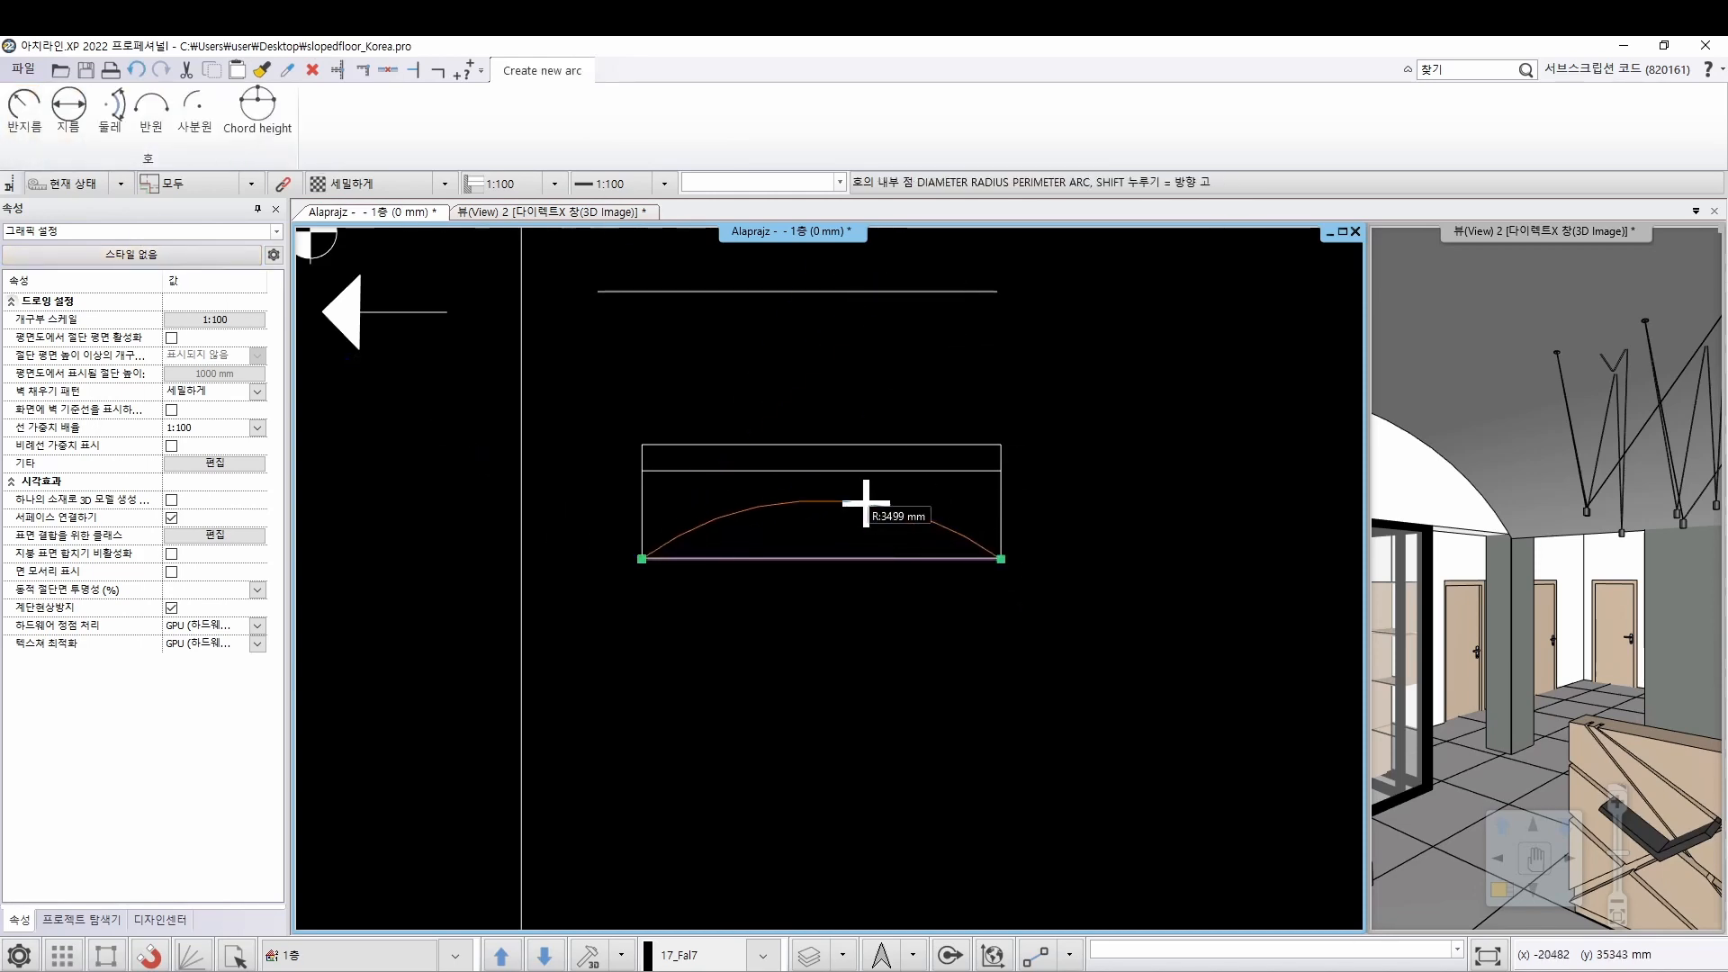
click(821, 470)
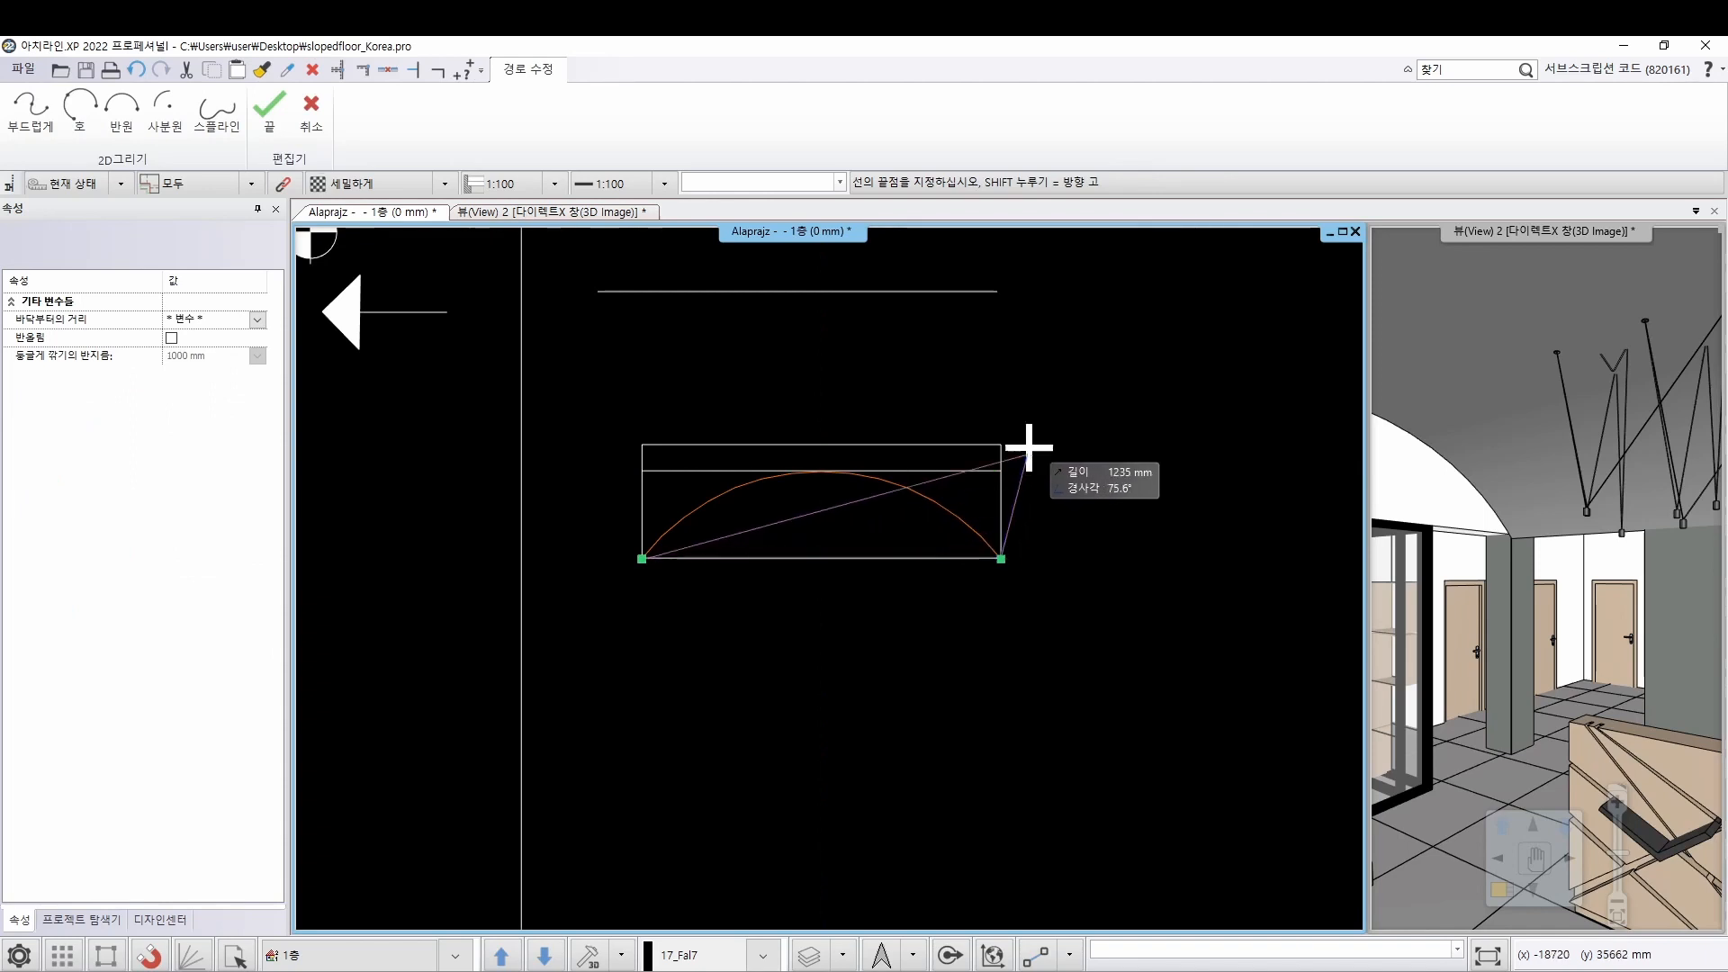
click(1001, 445)
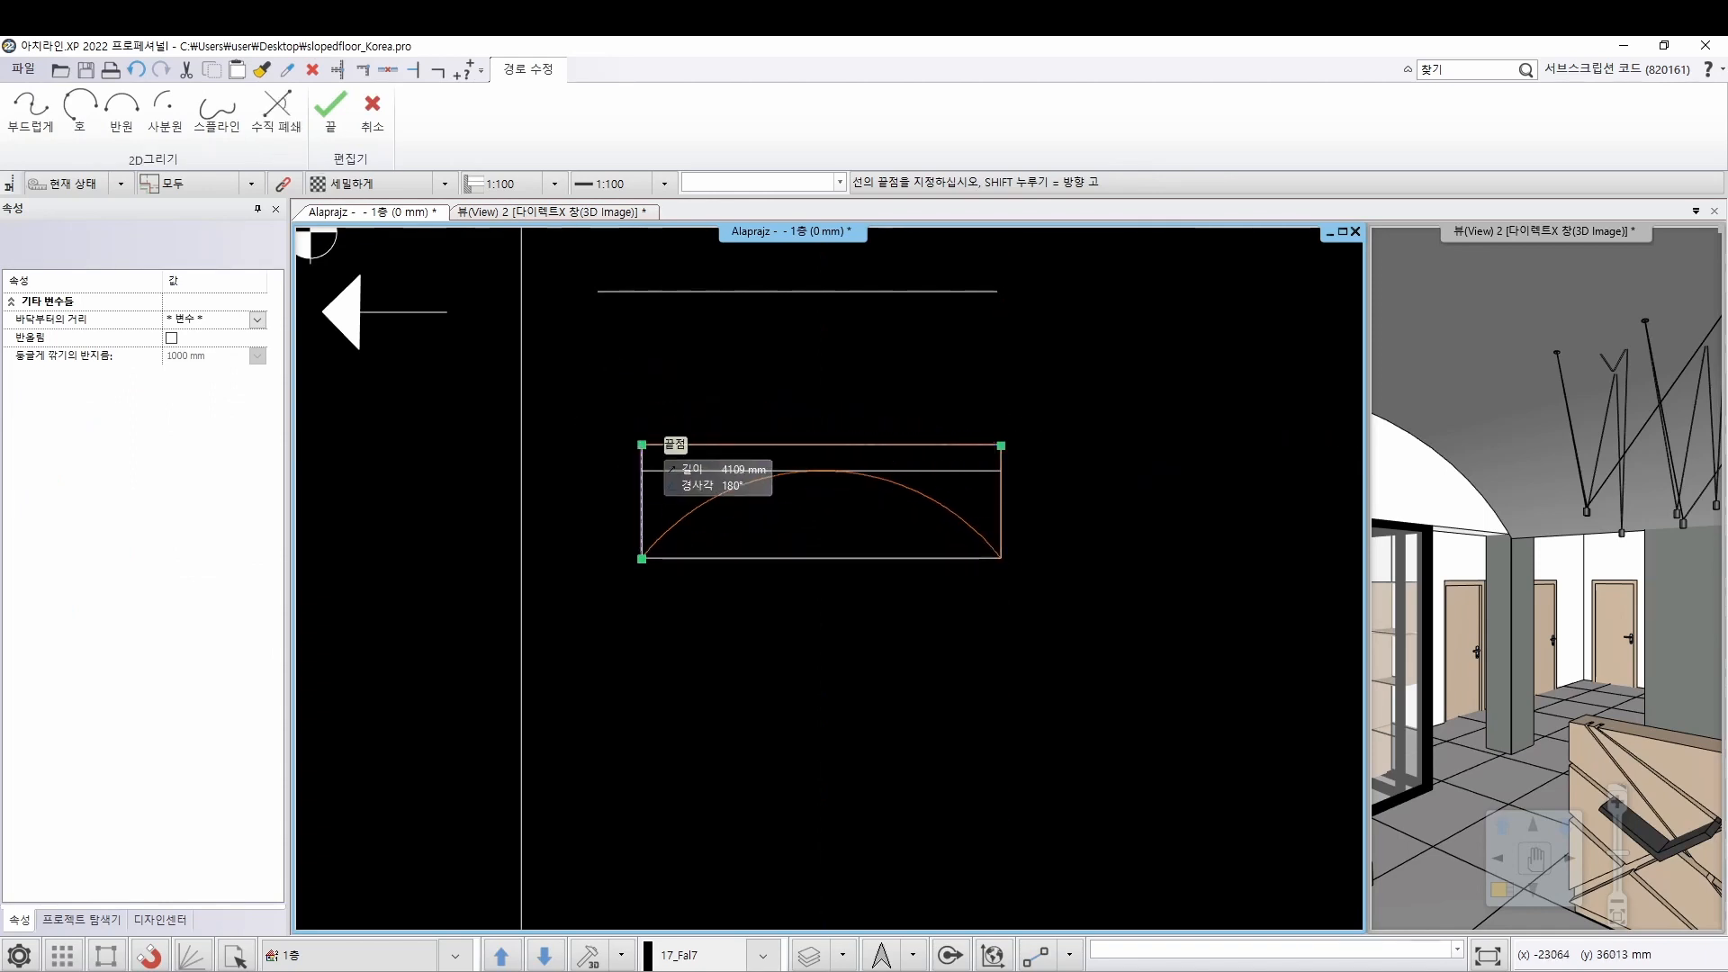
click(642, 445)
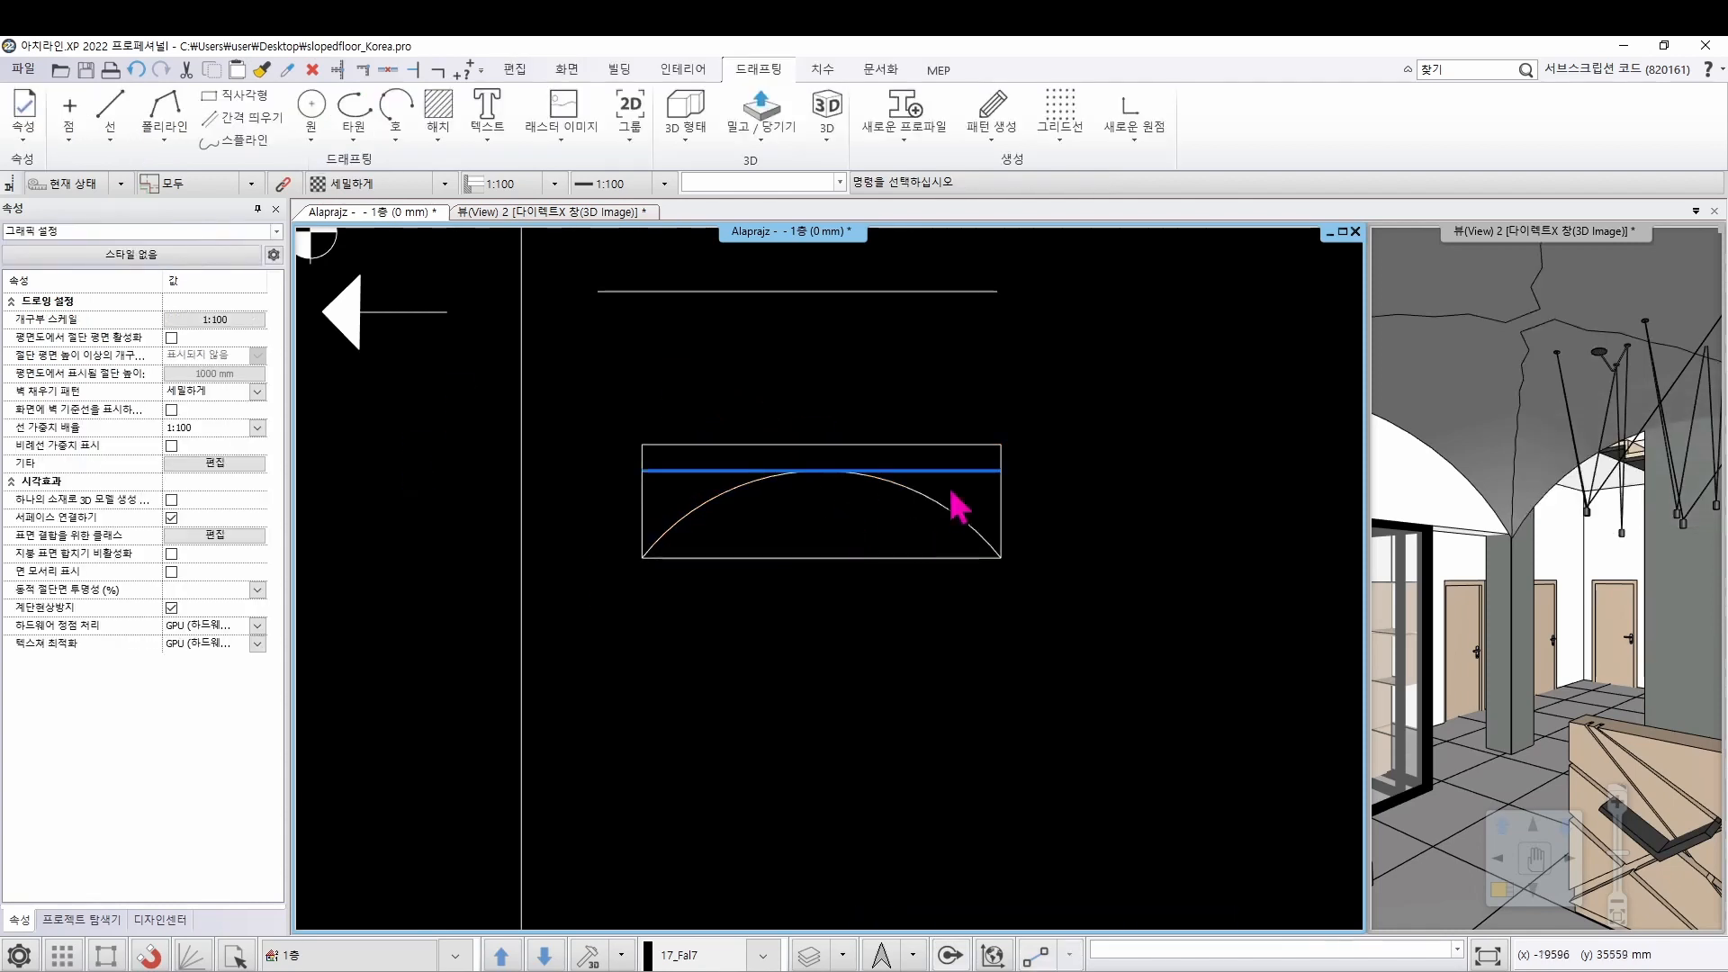
Bring the 3D view to the front to inspect the vaulted lounge ceiling, and return to the floor plan
click(1438, 575)
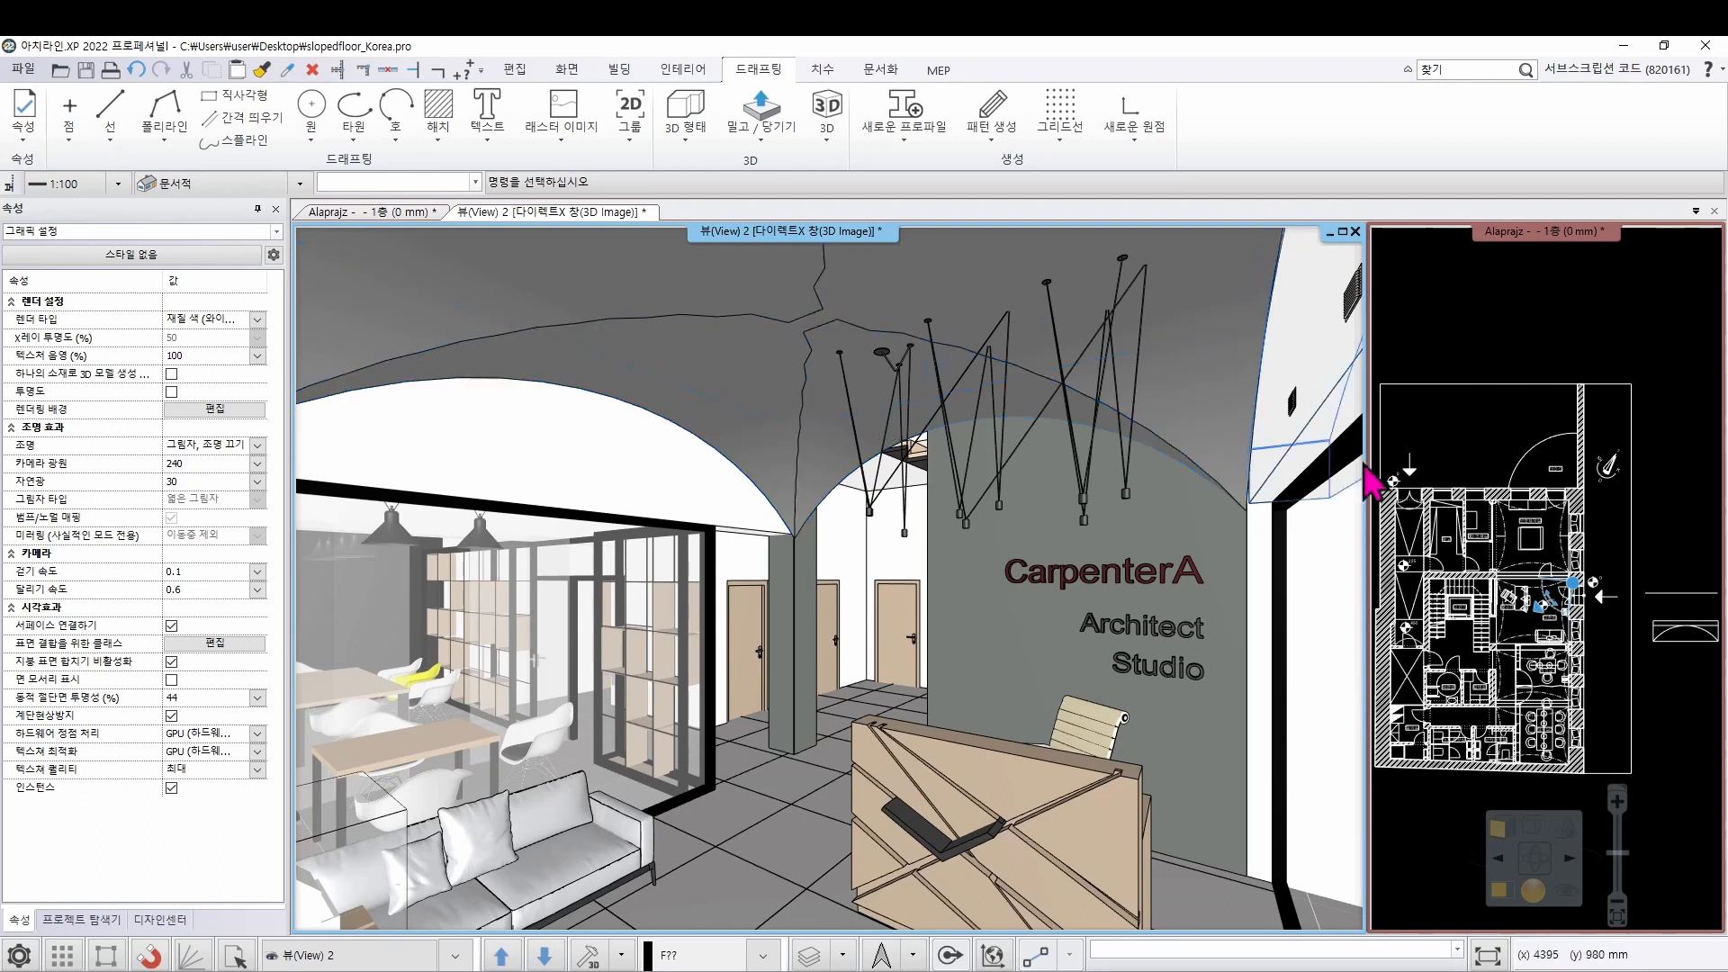
click(1490, 337)
click(1499, 891)
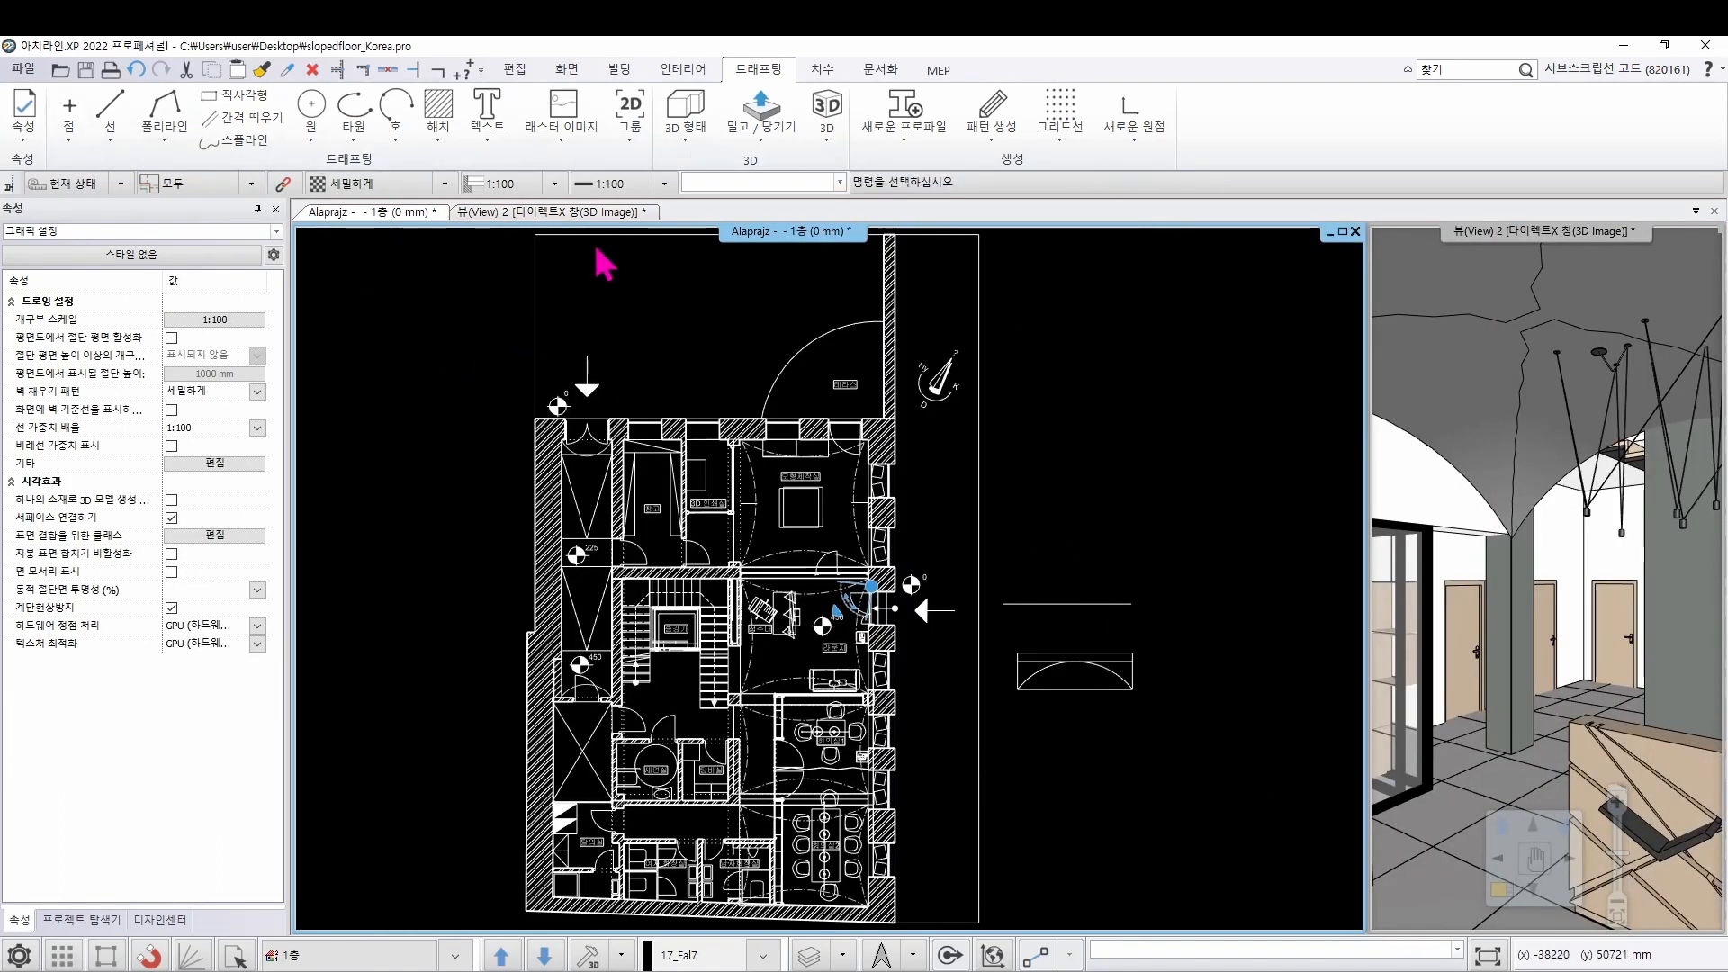
Draw a general ceiling by polygon (다각형 별 일반 천장) as a rectangle about 7665 × 6267 mm beside the plan and view its commands
click(619, 69)
click(518, 133)
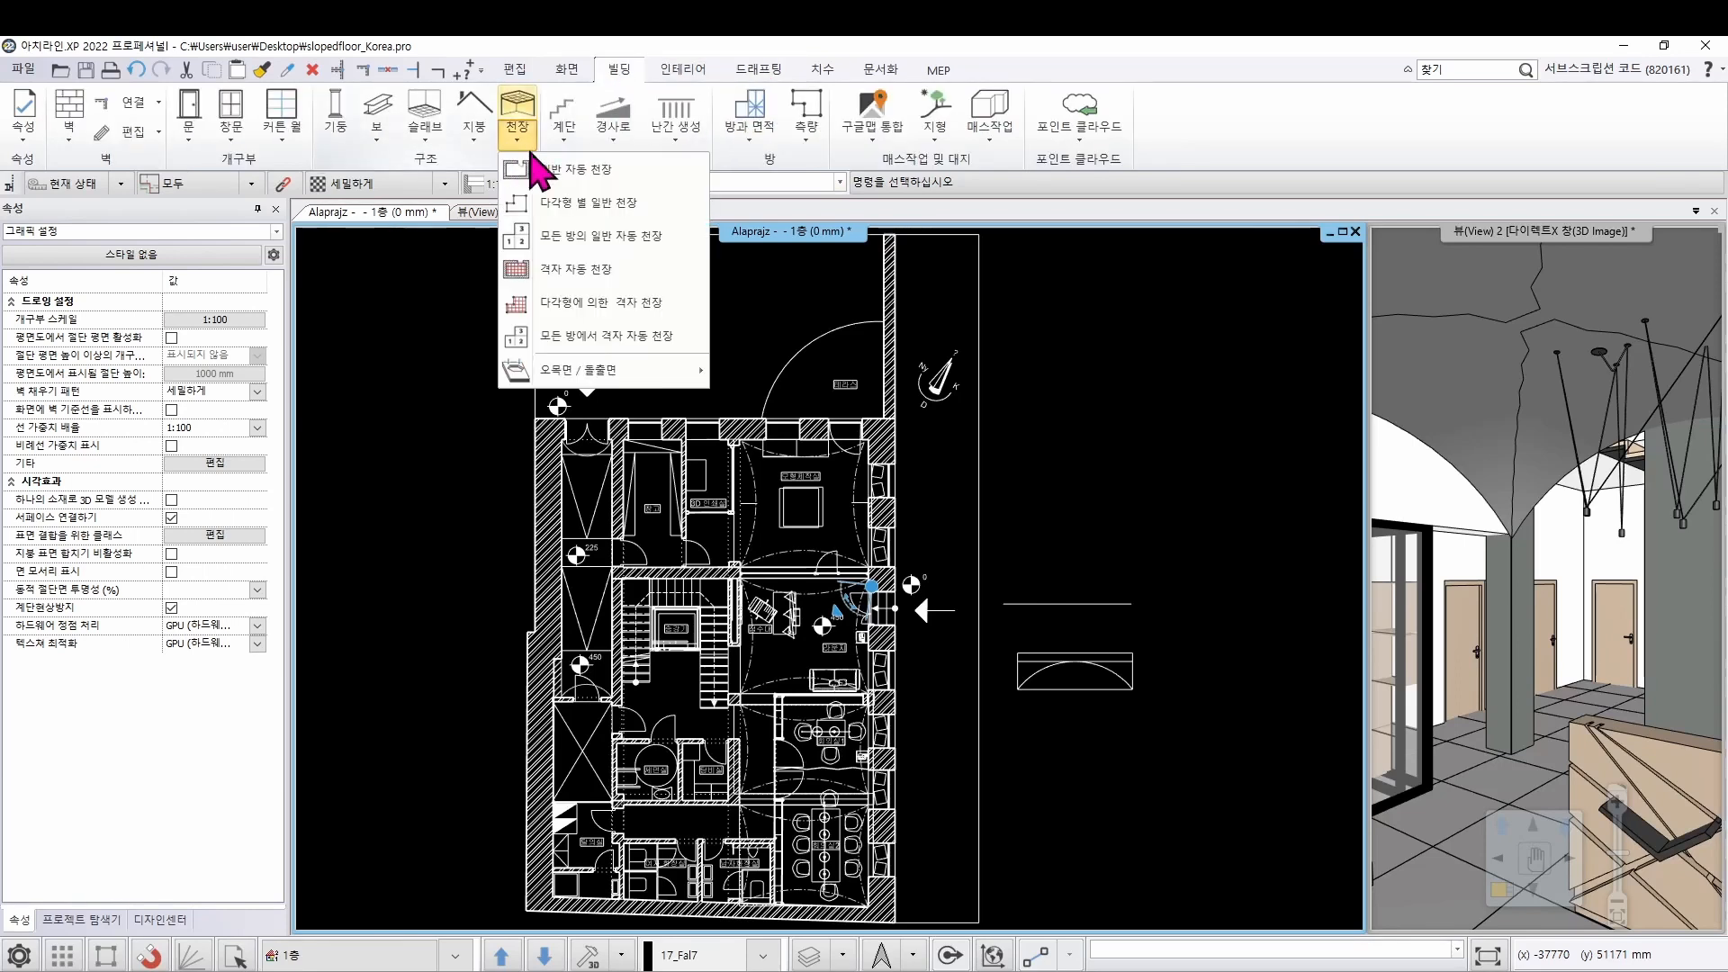
click(564, 207)
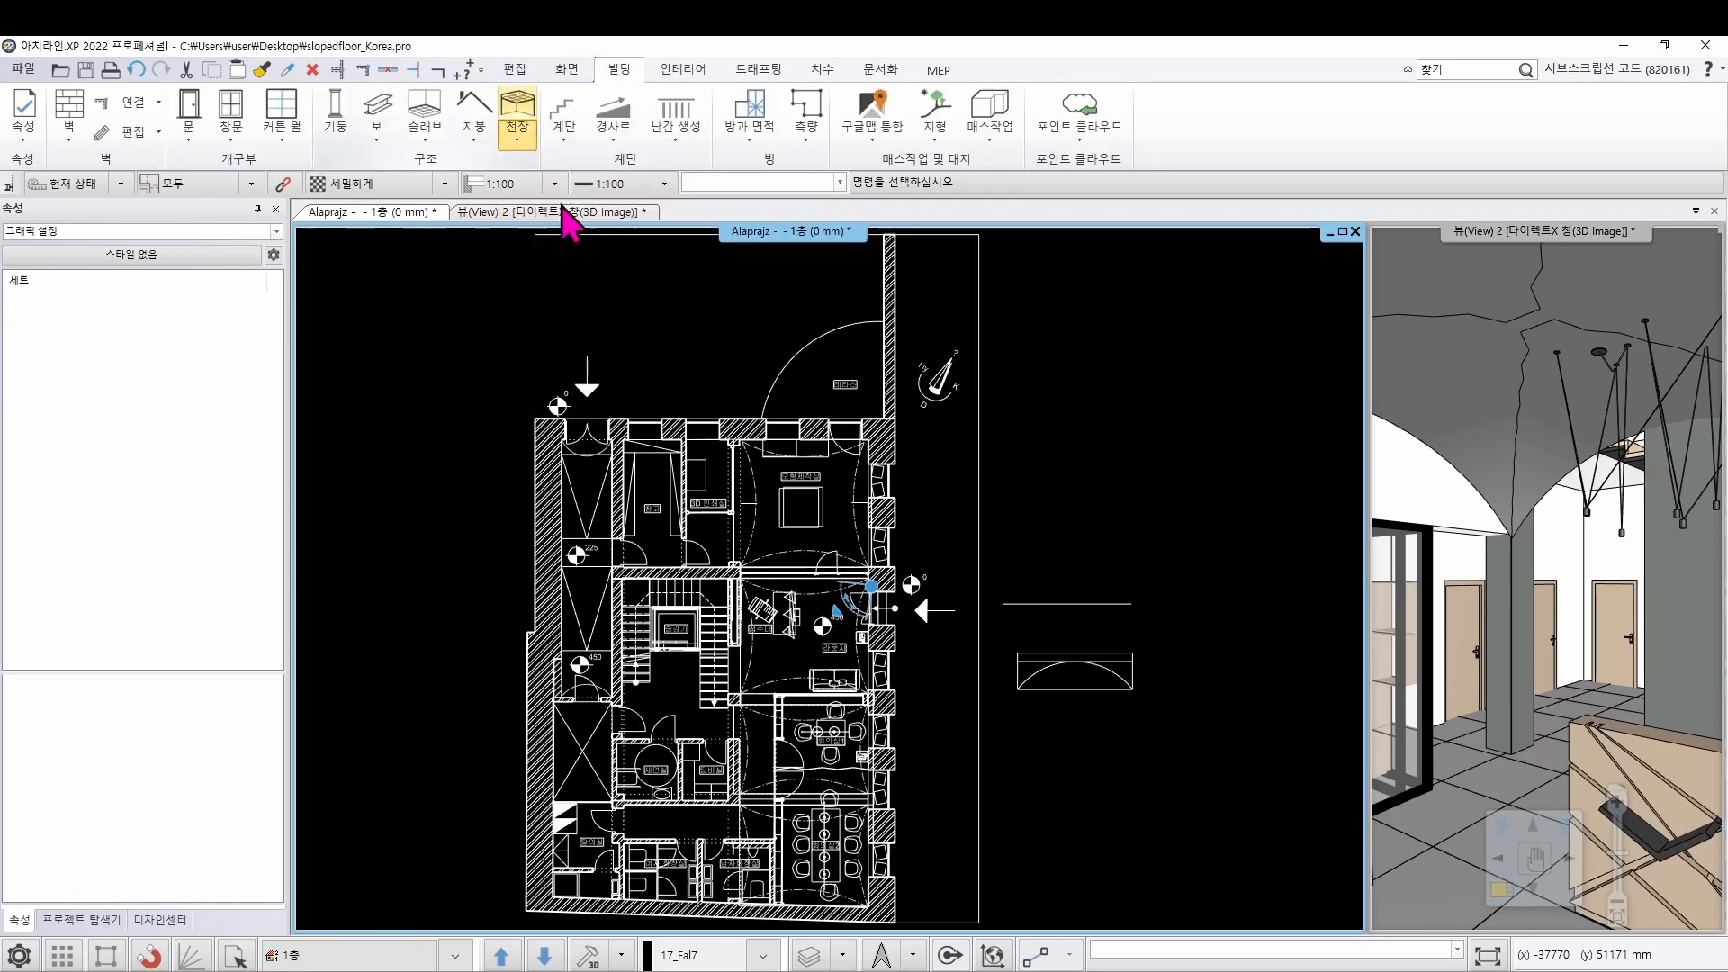
click(1076, 348)
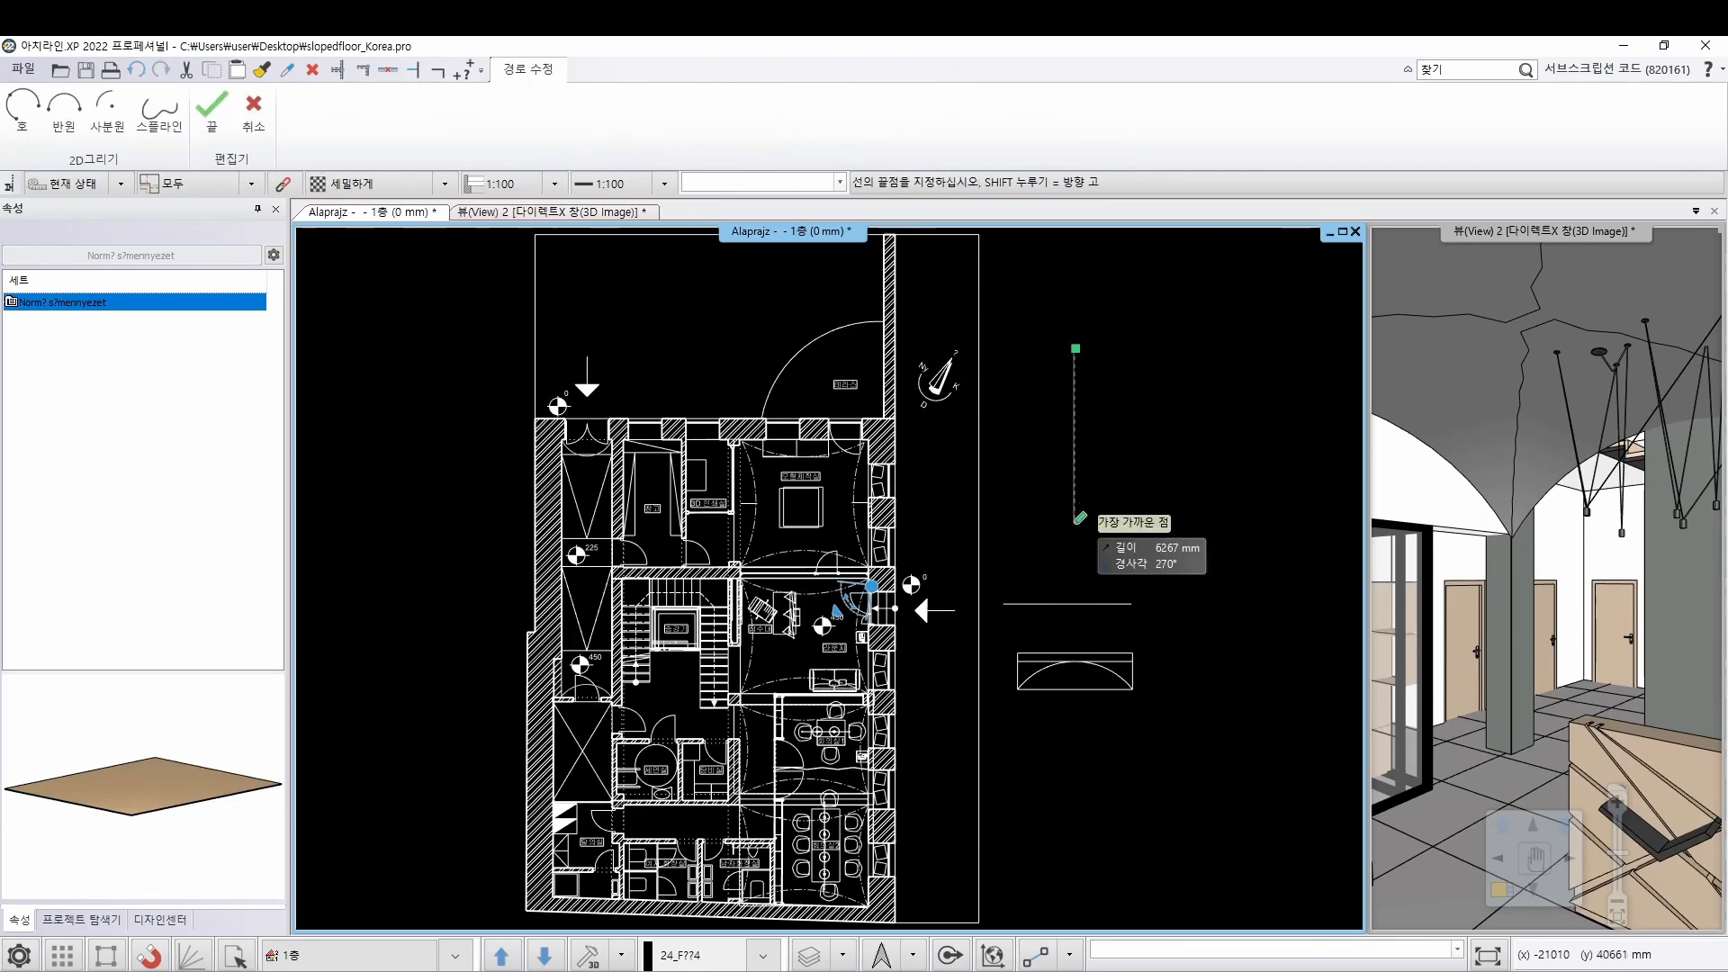
click(1075, 524)
click(1290, 524)
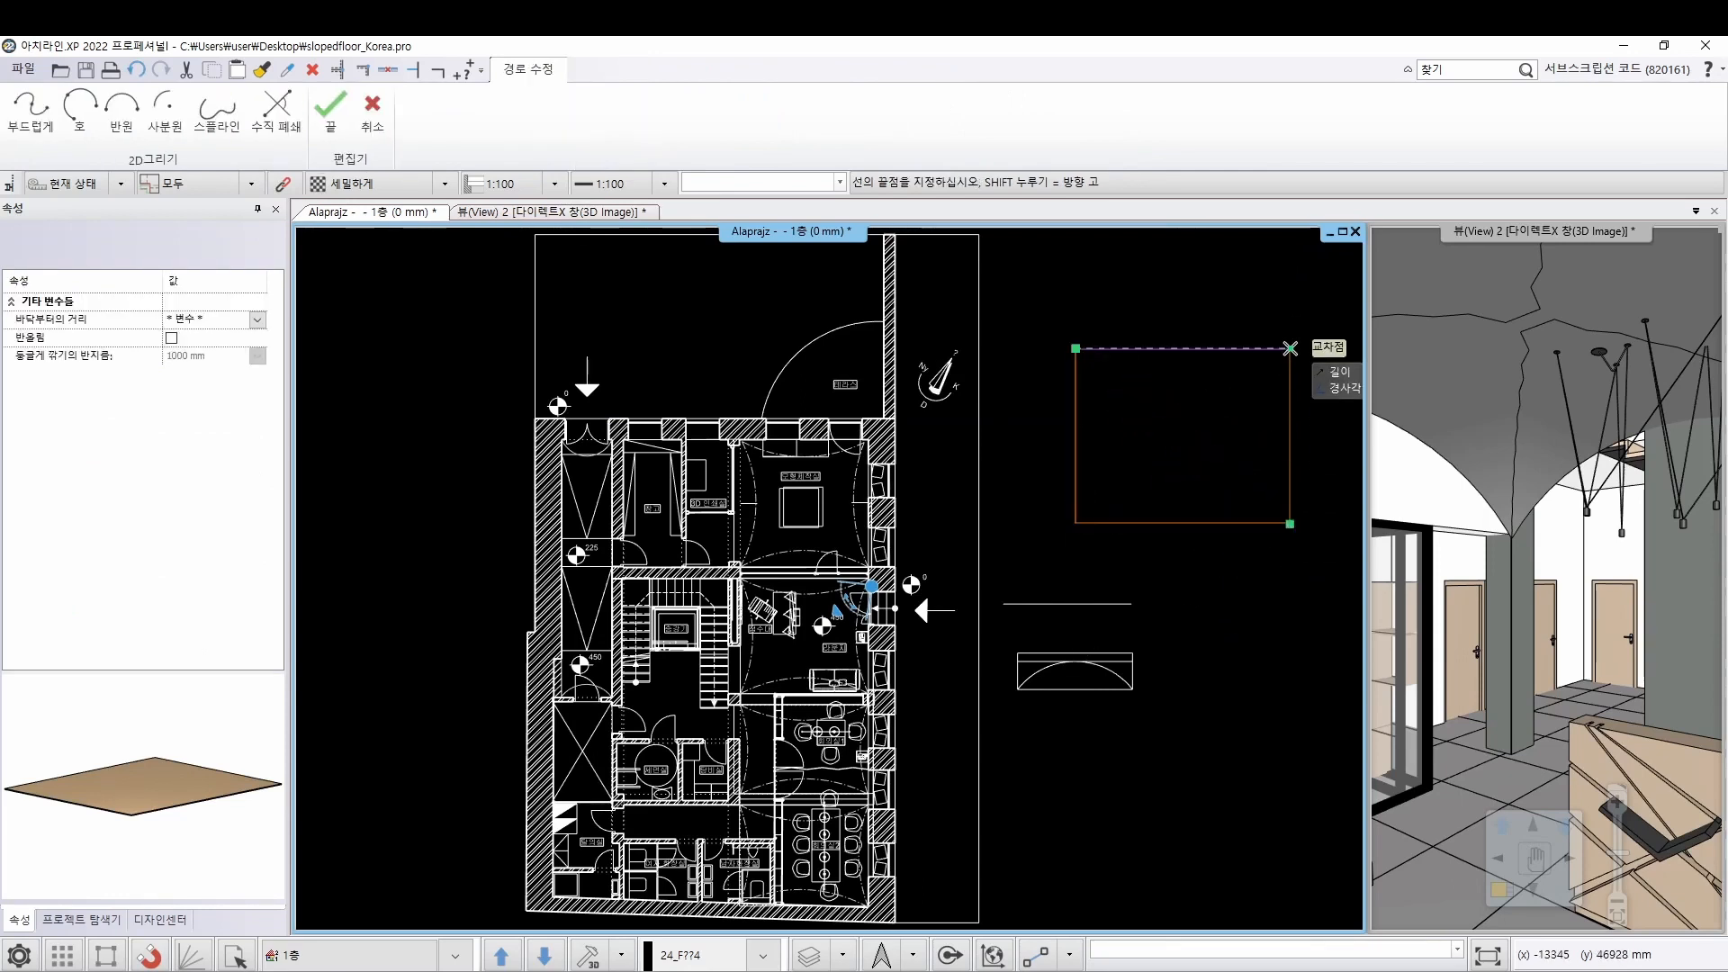
click(1290, 348)
click(1076, 349)
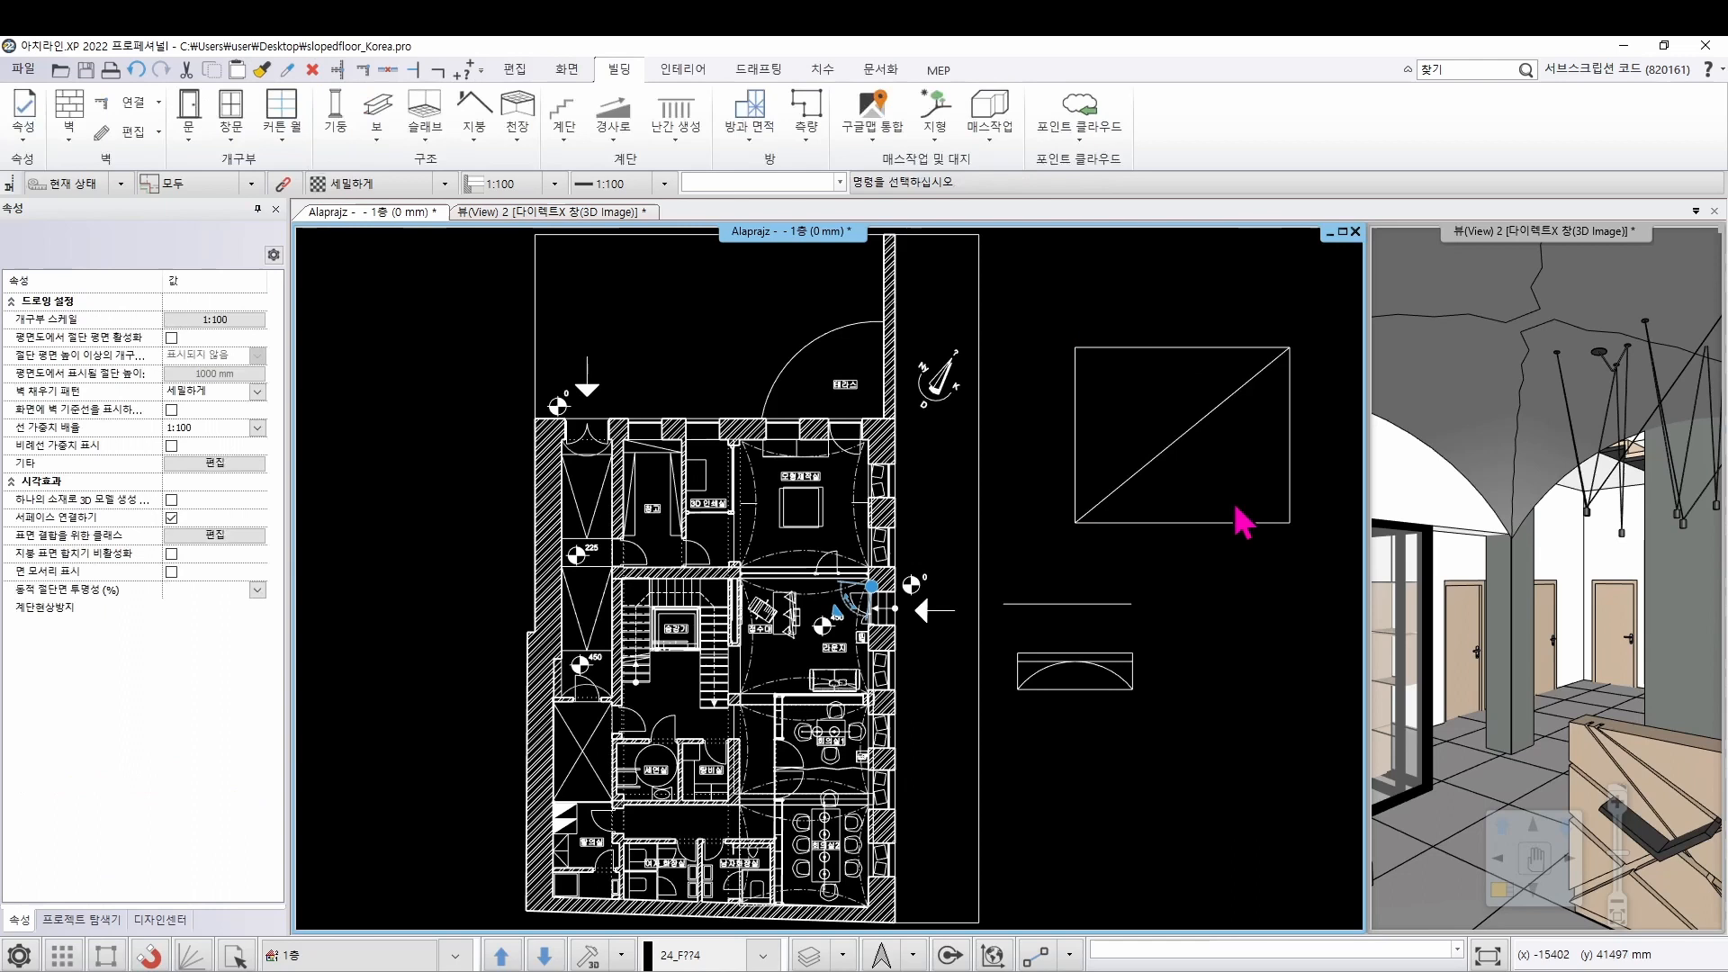
right_click(1182, 350)
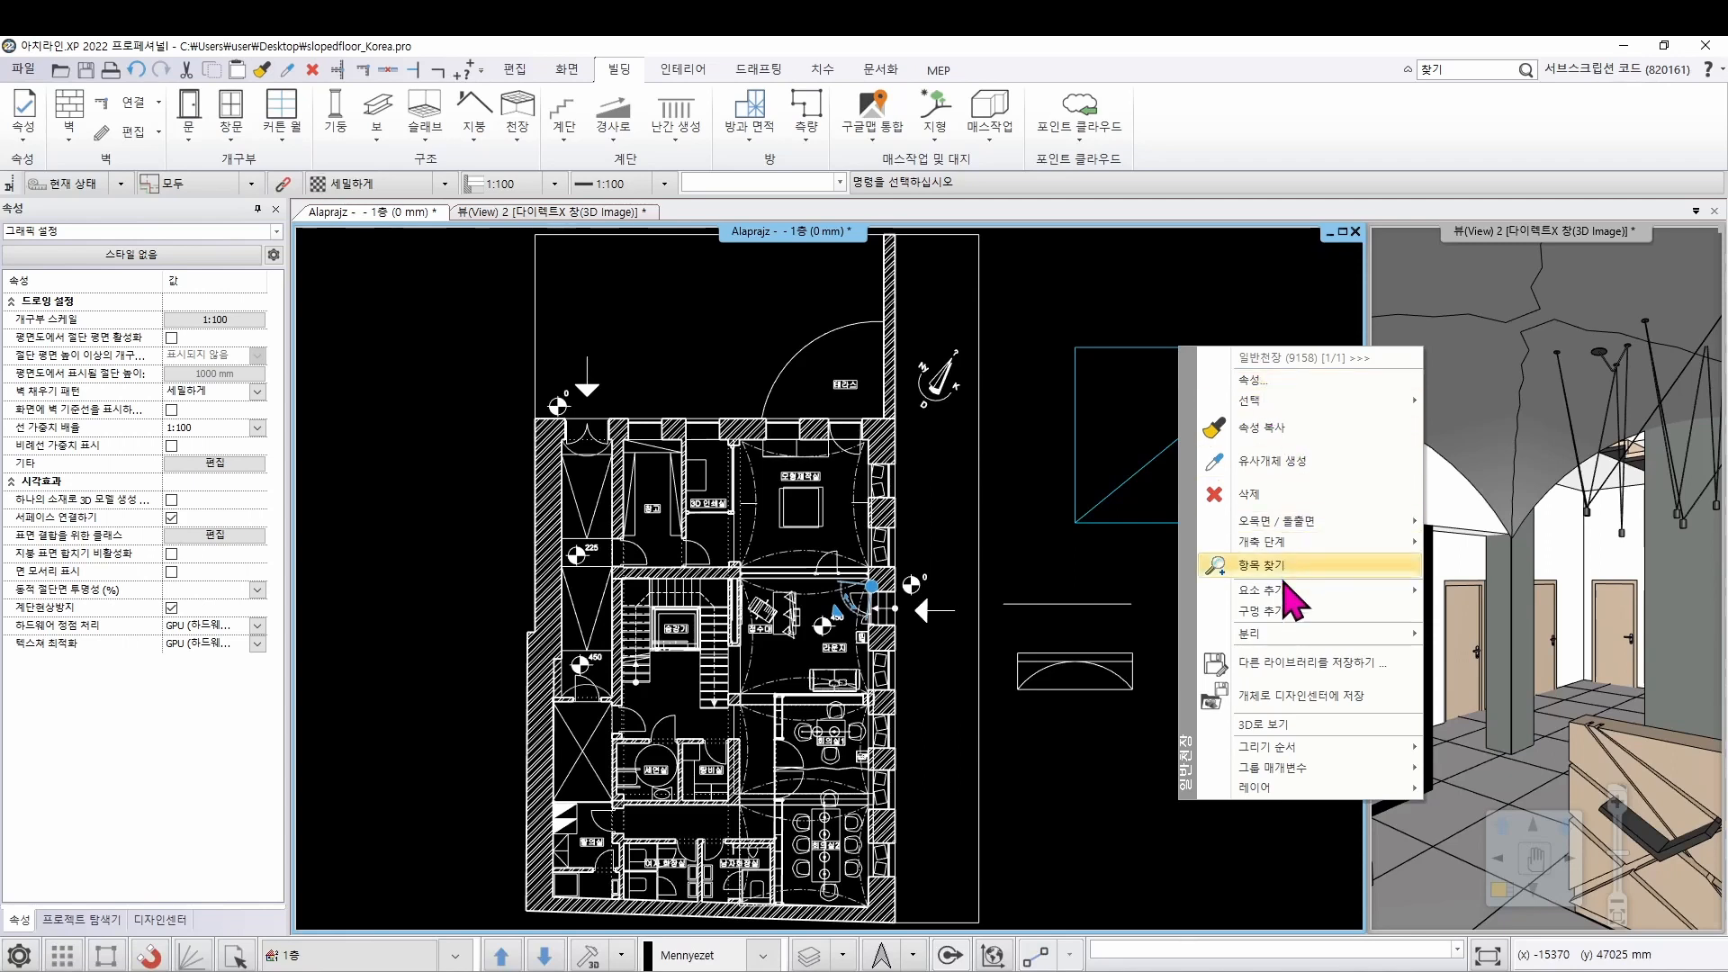
click(1229, 326)
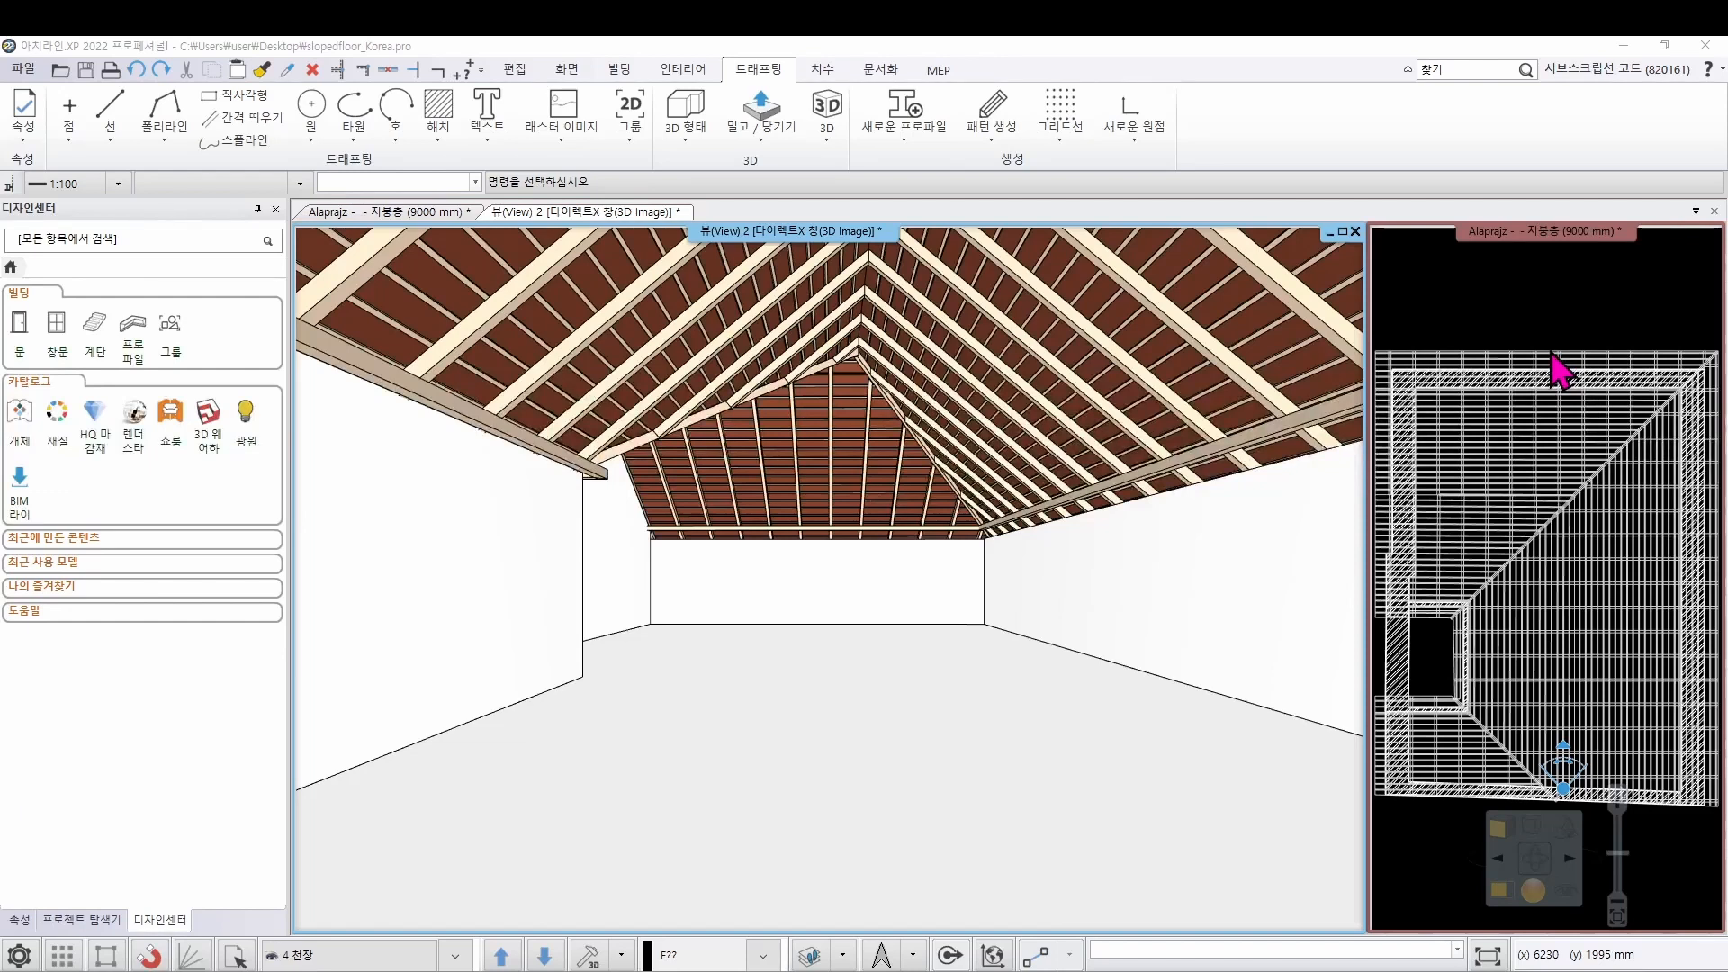
In the attic plan (지붕층), draw a line from the shaft's upper outer corner to the room's upper-right inner corner along the hip
click(1500, 893)
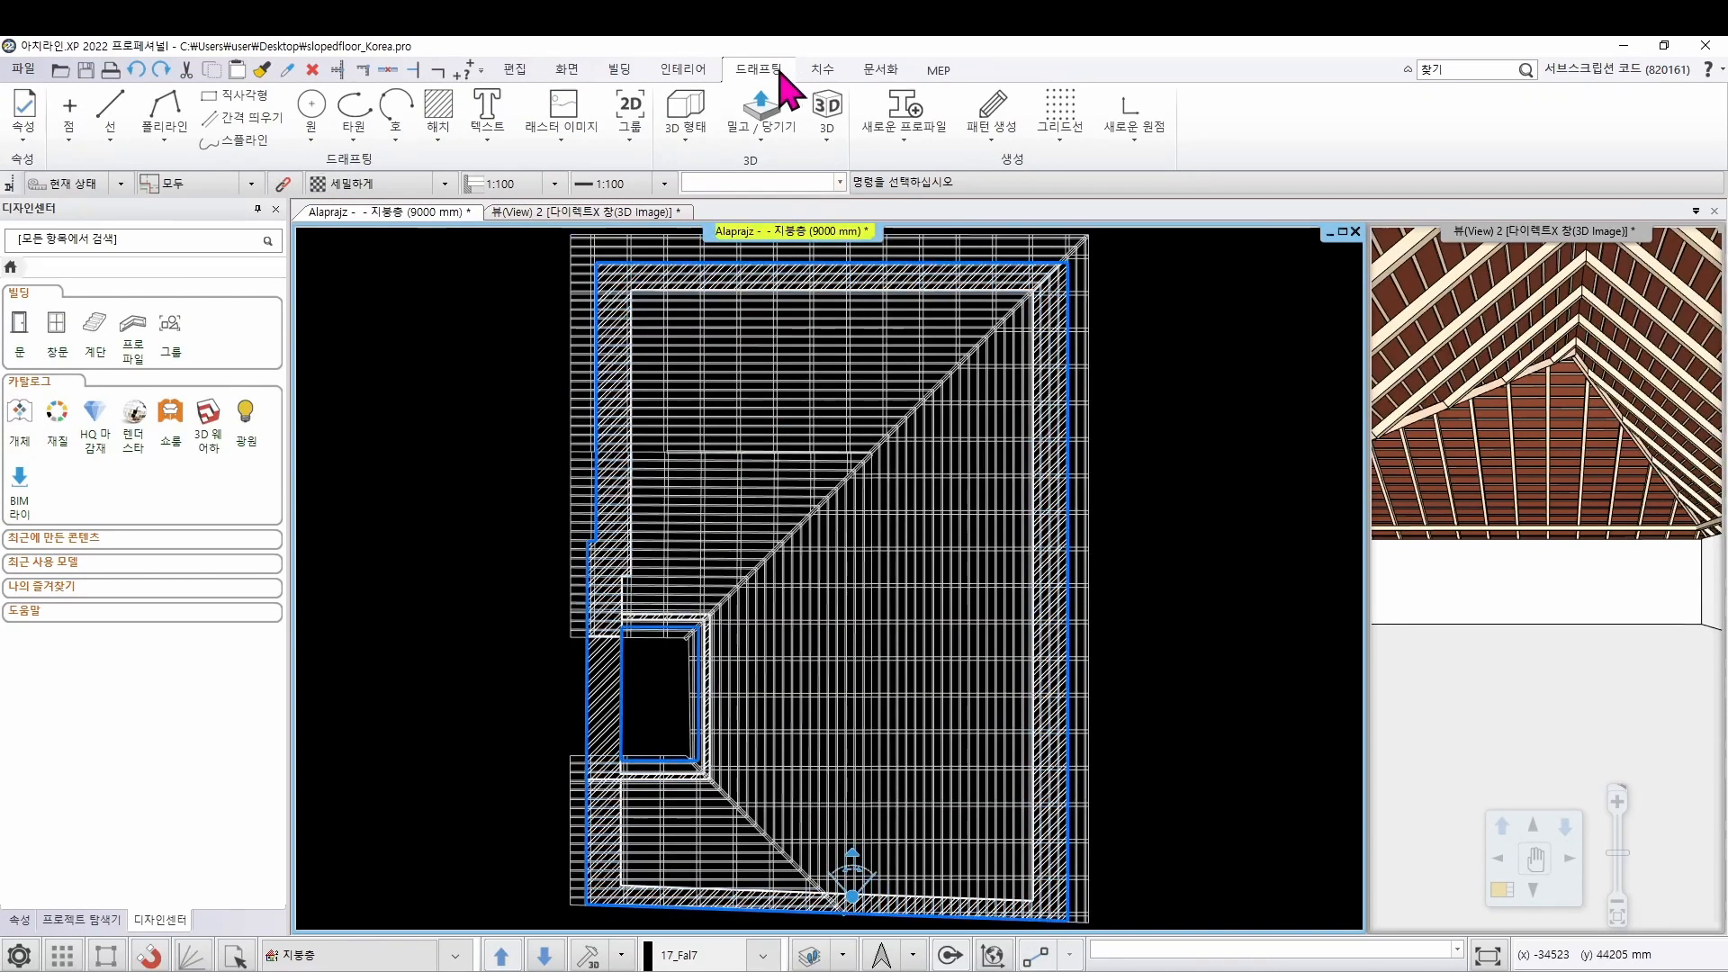
click(110, 108)
scroll(702, 603, up, 6)
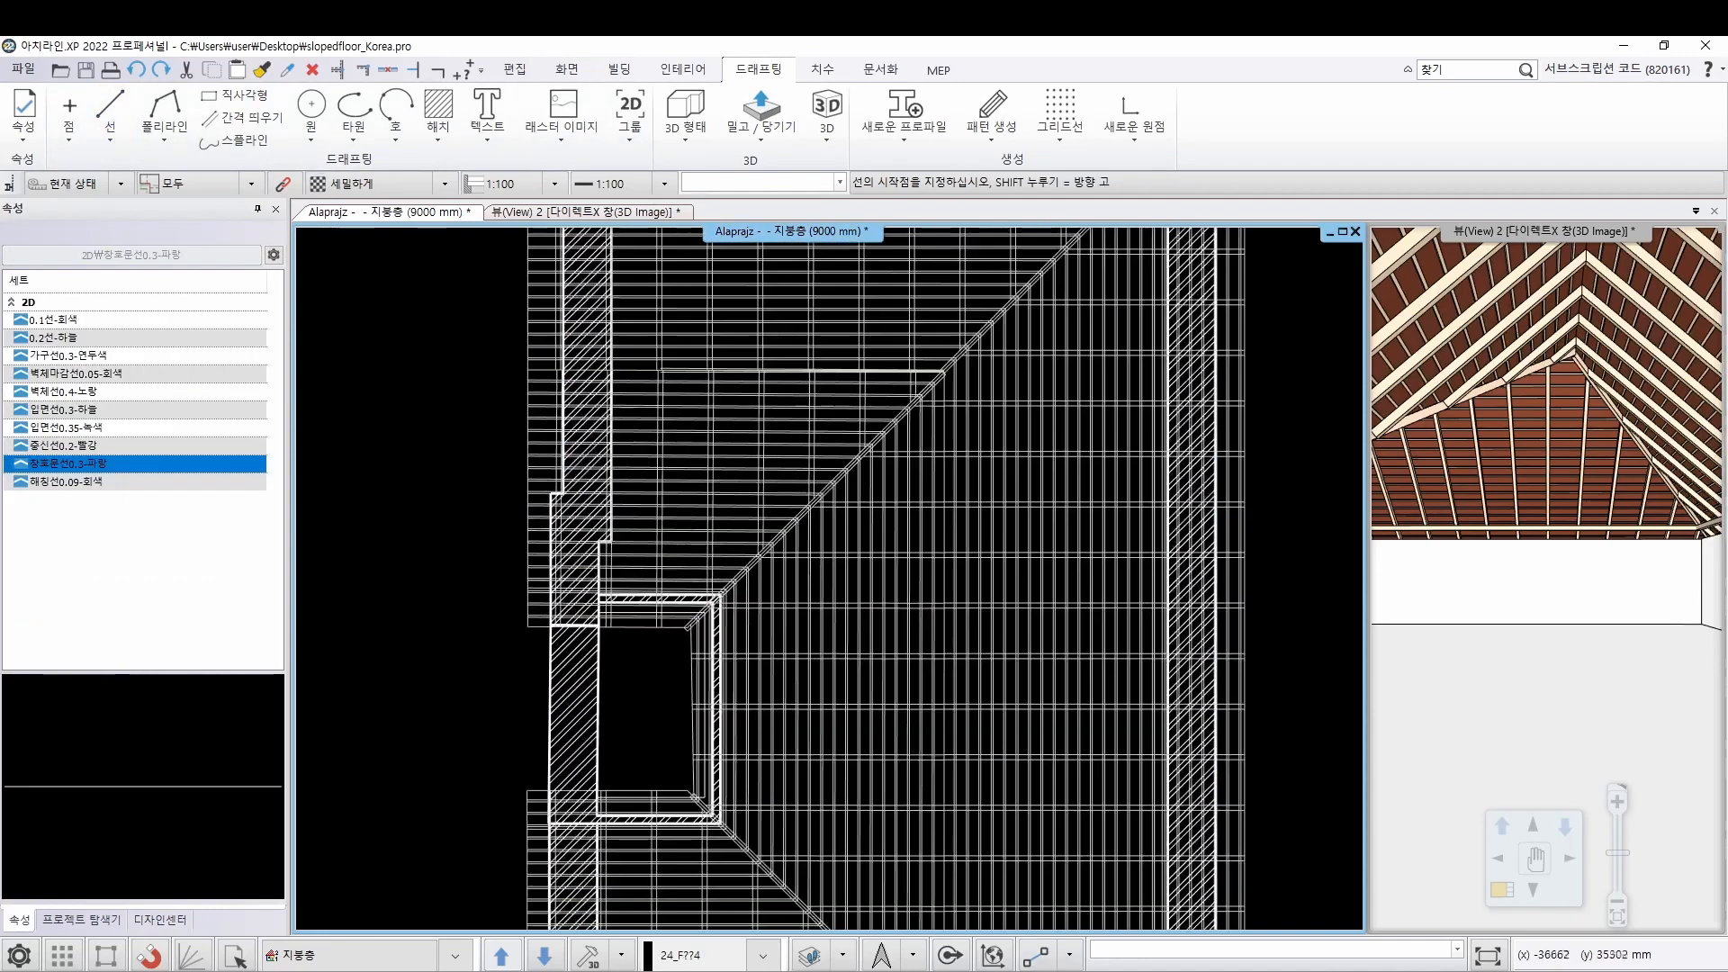
click(422, 550)
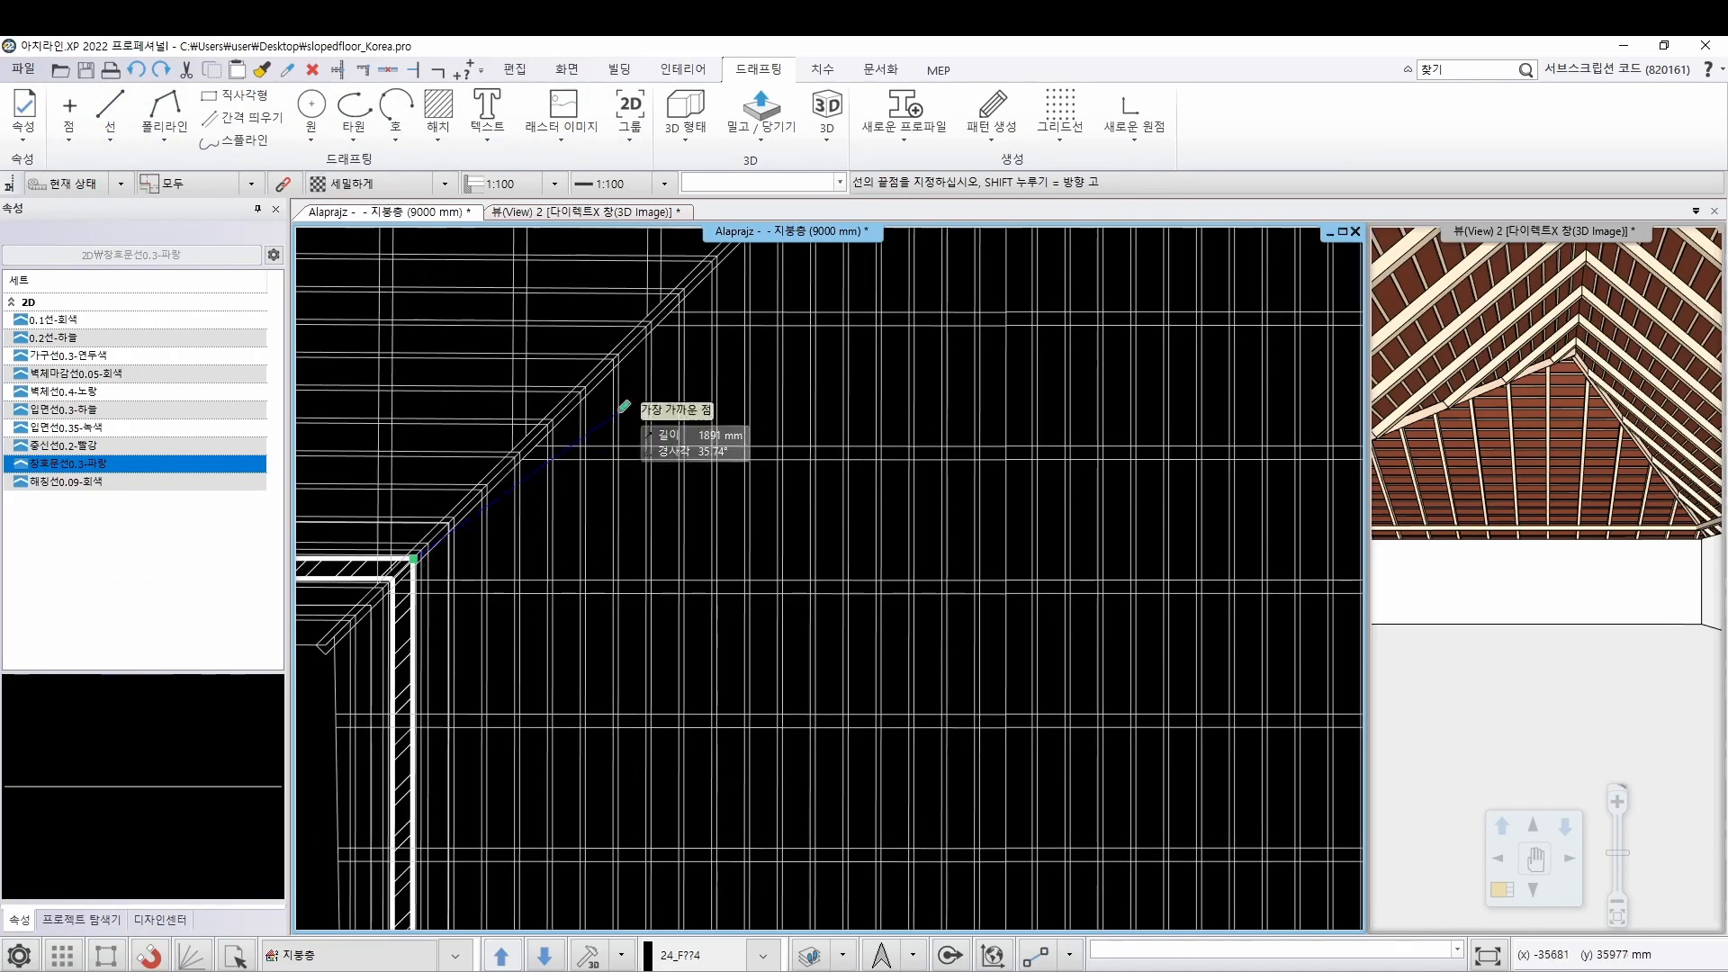
scroll(760, 494, down, 4)
scroll(963, 464, up, 3)
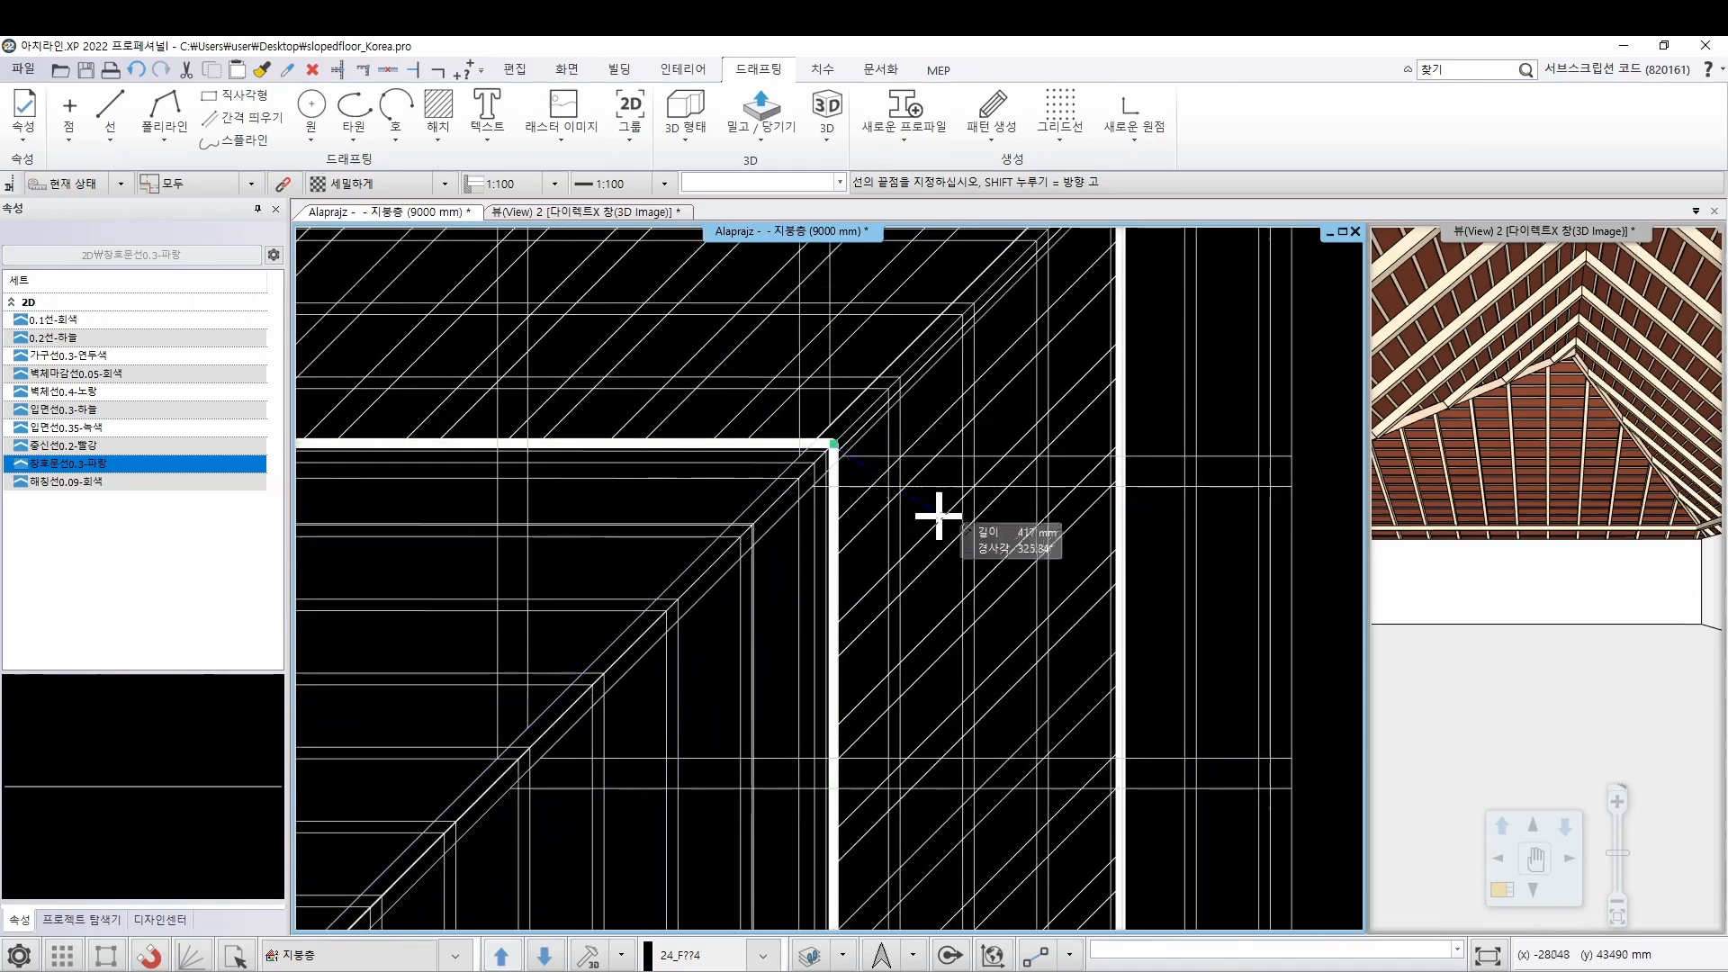
scroll(849, 567, down, 1)
middle_drag(643, 591, 1083, 409)
scroll(899, 534, down, 1)
key(Escape)
Draw a horizontal ridge line about 6588 mm long from the left wall's inner face to the diagonal hip line
middle_drag(468, 711, 1089, 416)
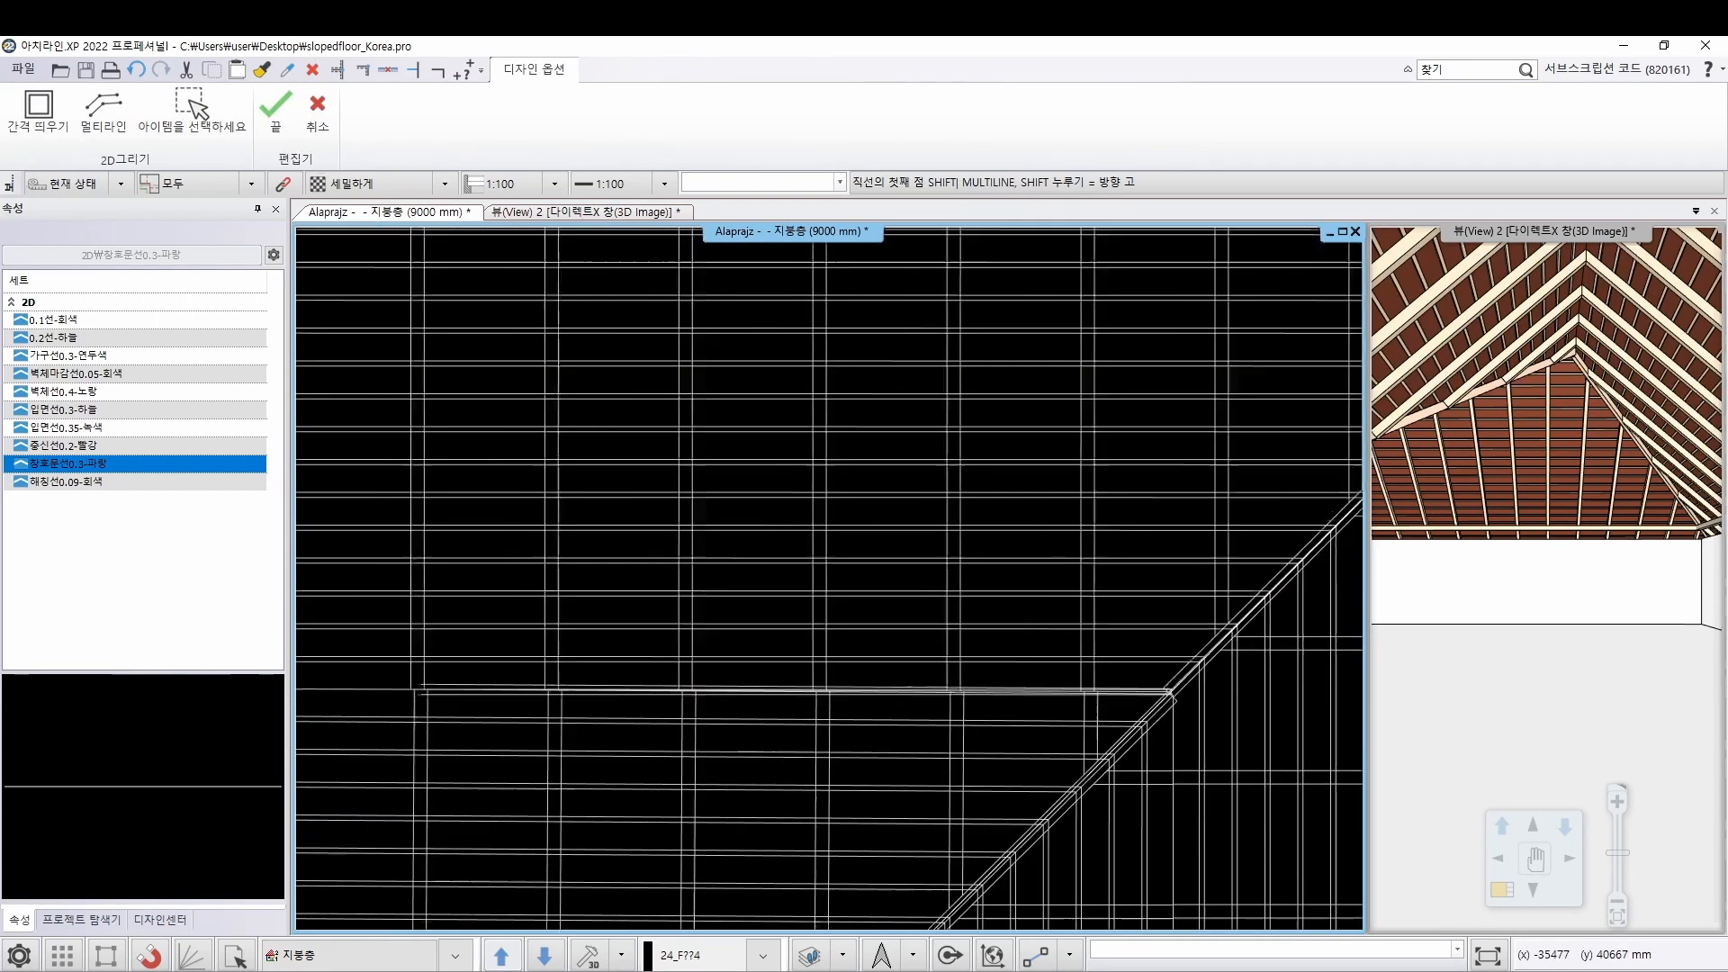
middle_drag(421, 566, 656, 579)
scroll(658, 579, down, 1)
middle_drag(754, 615, 759, 521)
click(606, 573)
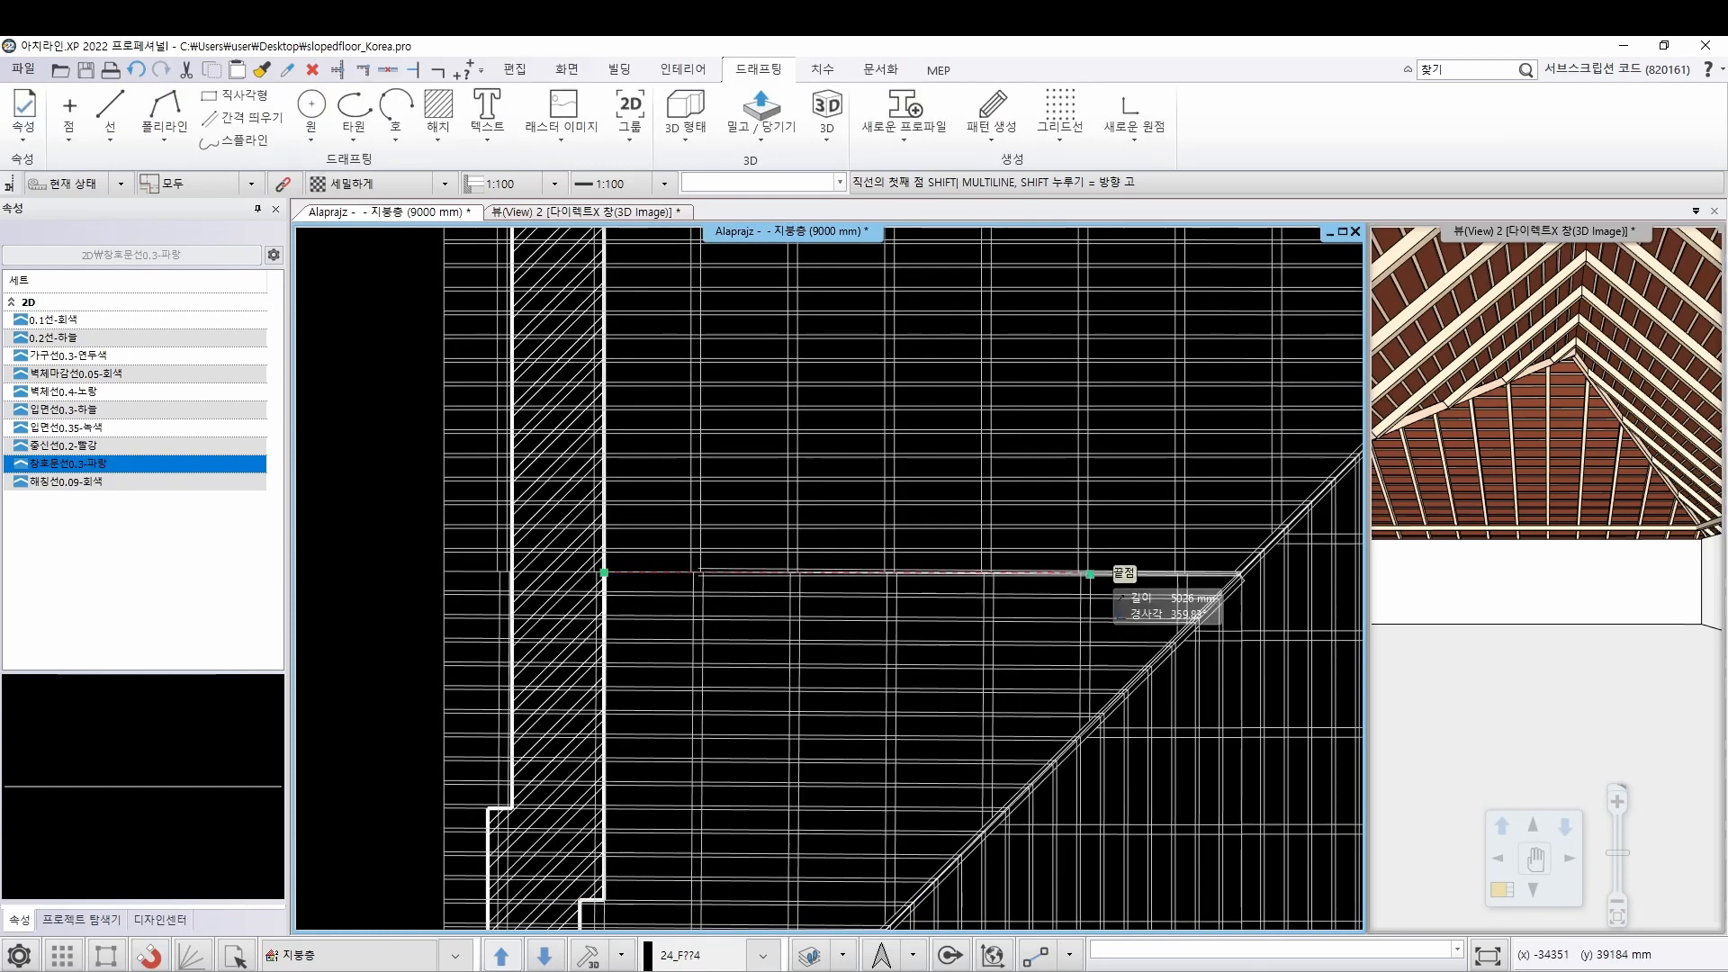
scroll(1121, 572, up, 3)
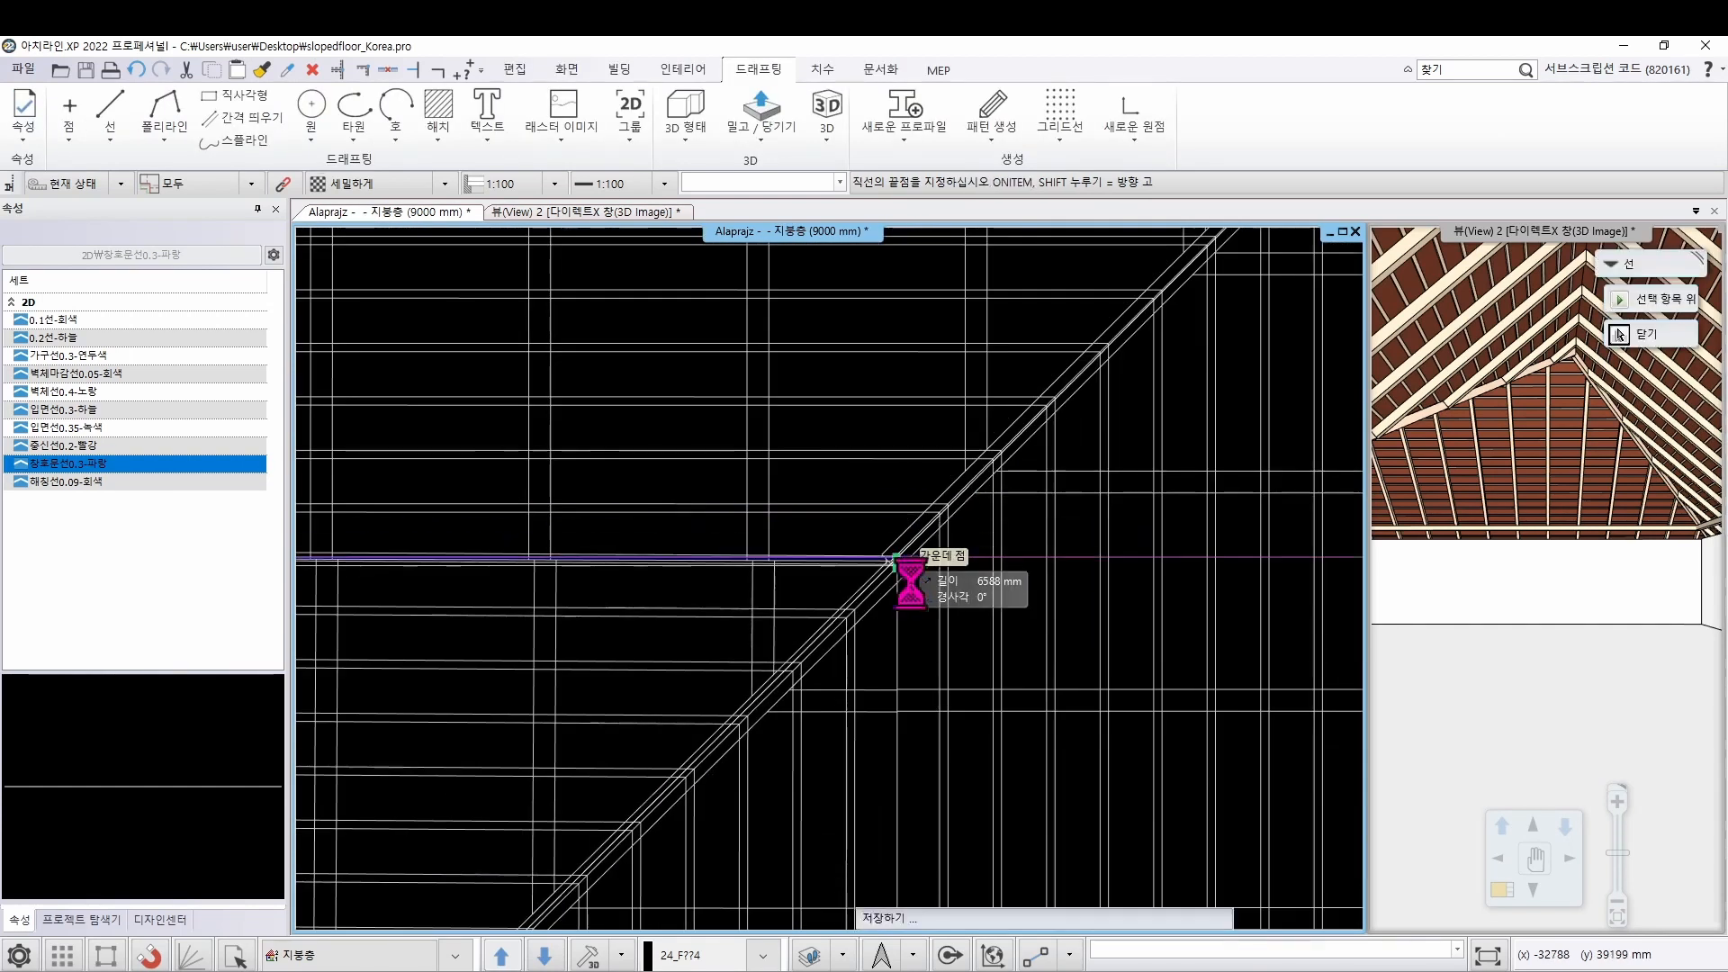
click(896, 558)
Draw a vertical ridge line from the junction on the hip down to the inner face of the lower wall
scroll(887, 580, down, 5)
middle_drag(891, 810, 846, 450)
scroll(927, 837, up, 4)
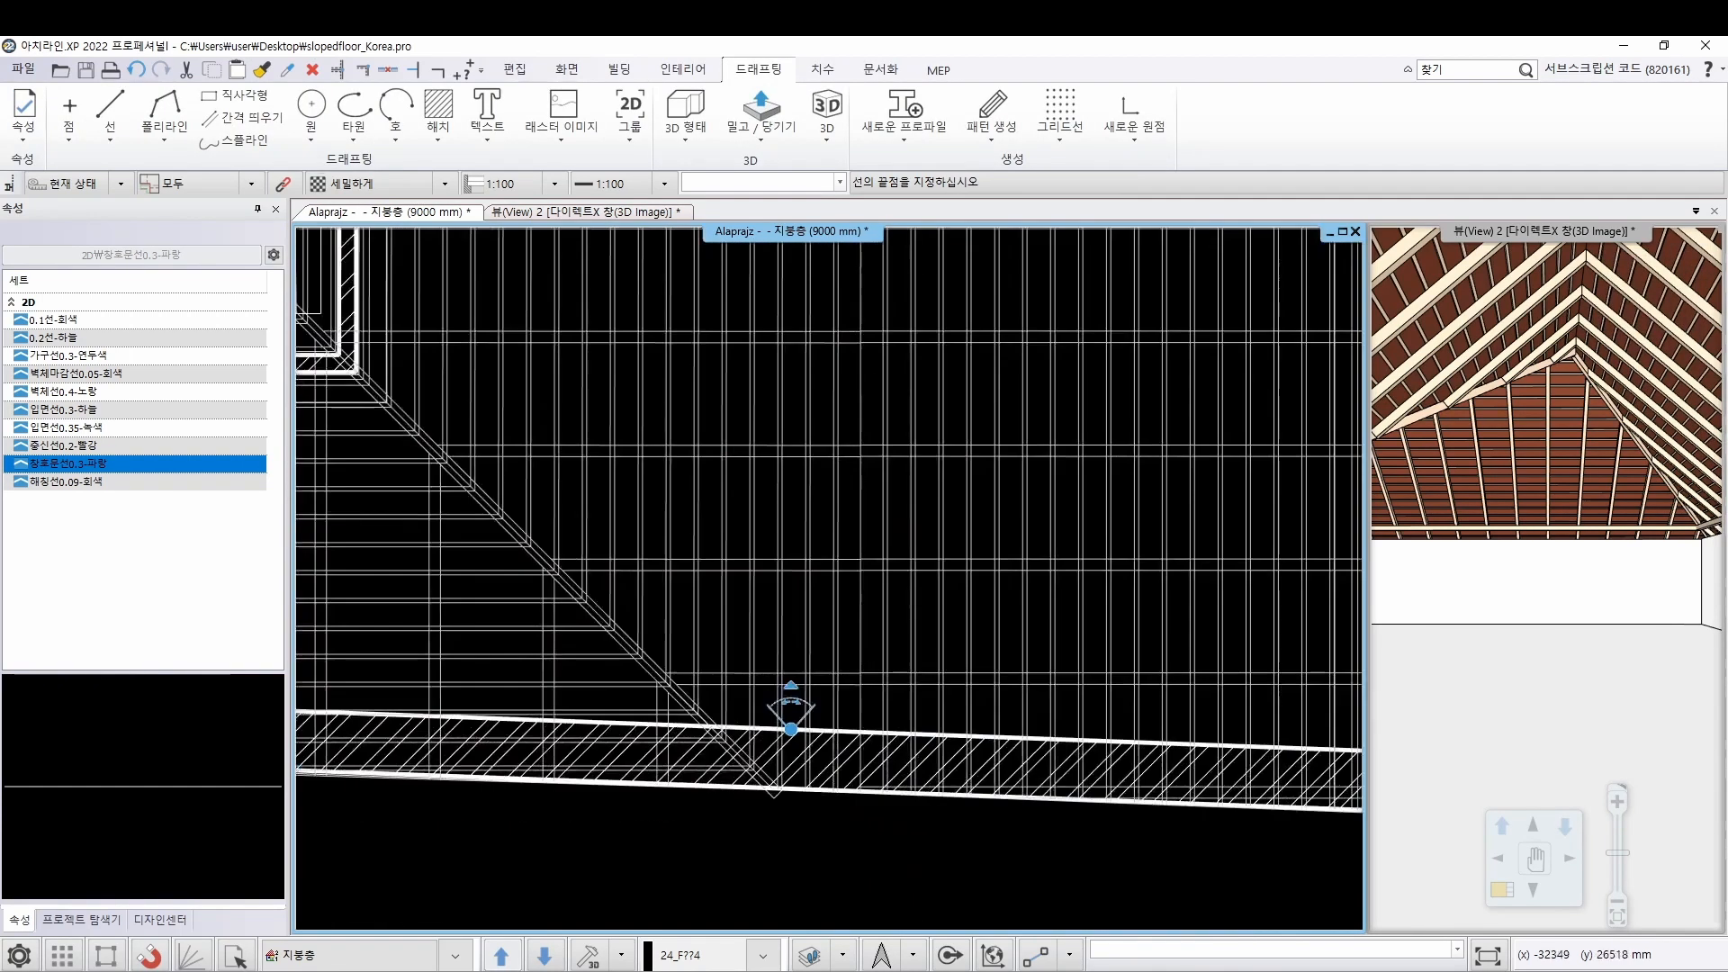
scroll(829, 648, down, 3)
middle_drag(680, 459, 888, 551)
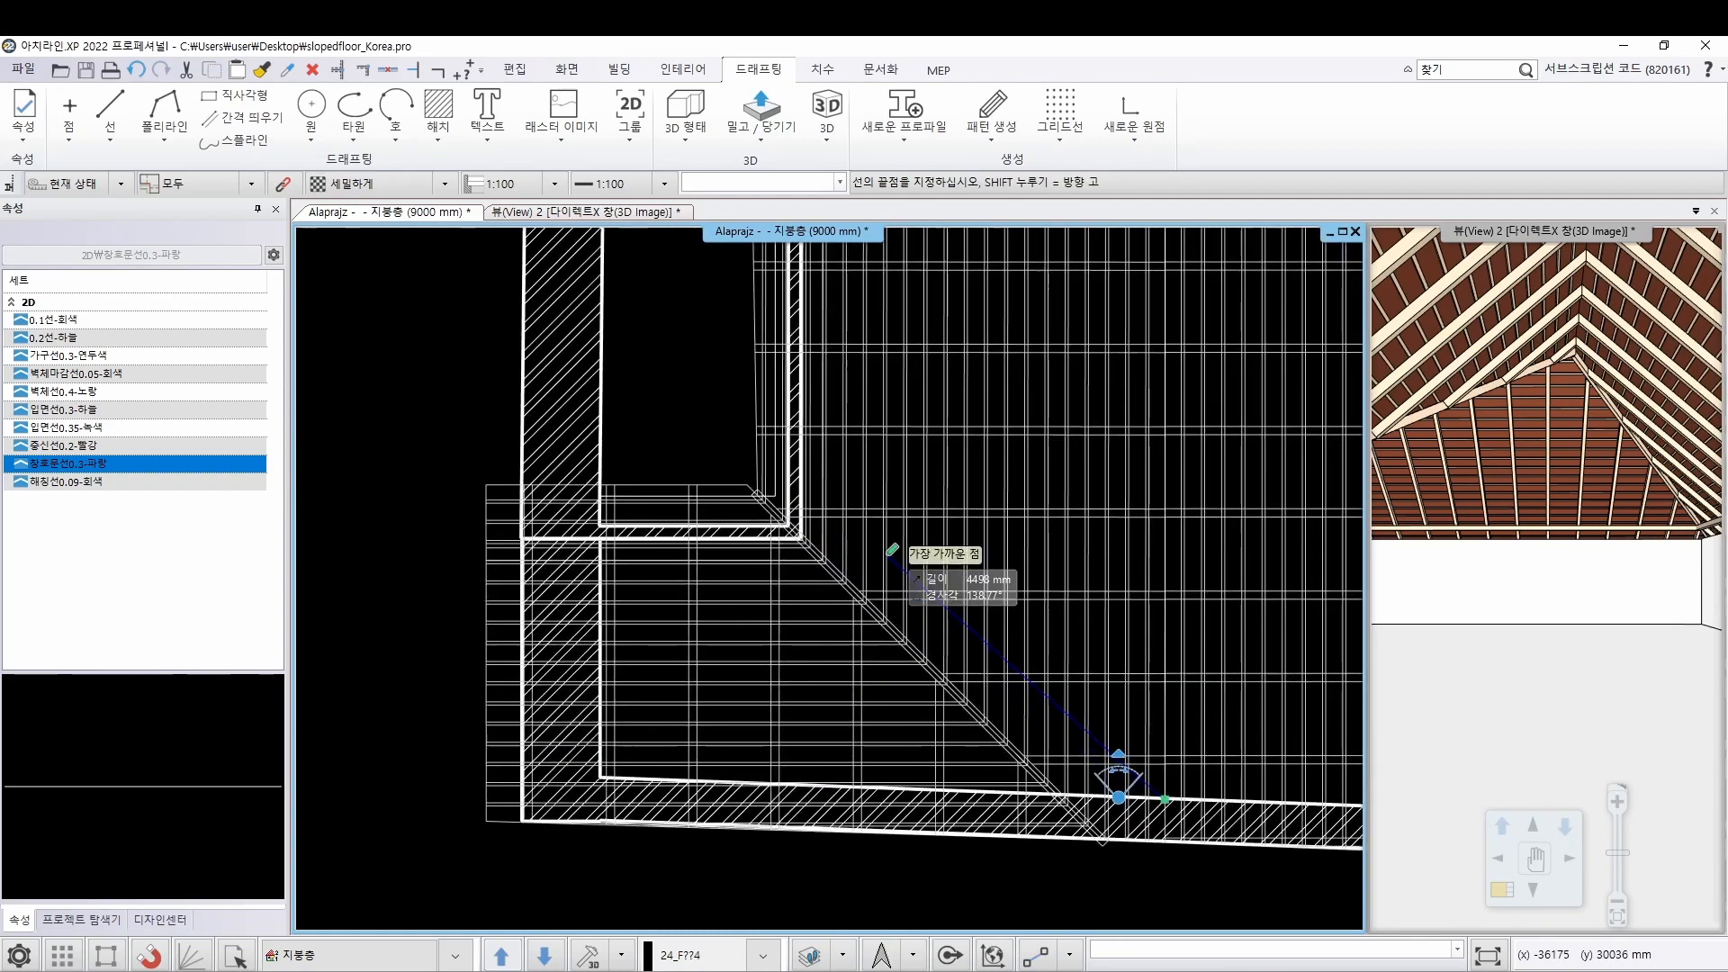
key(Escape)
Draw the lower hip line from the shaft's lower outer corner to the lower wall's inner face and finish the Line command
scroll(801, 526, up, 4)
click(795, 562)
scroll(810, 621, down, 3)
scroll(829, 694, up, 3)
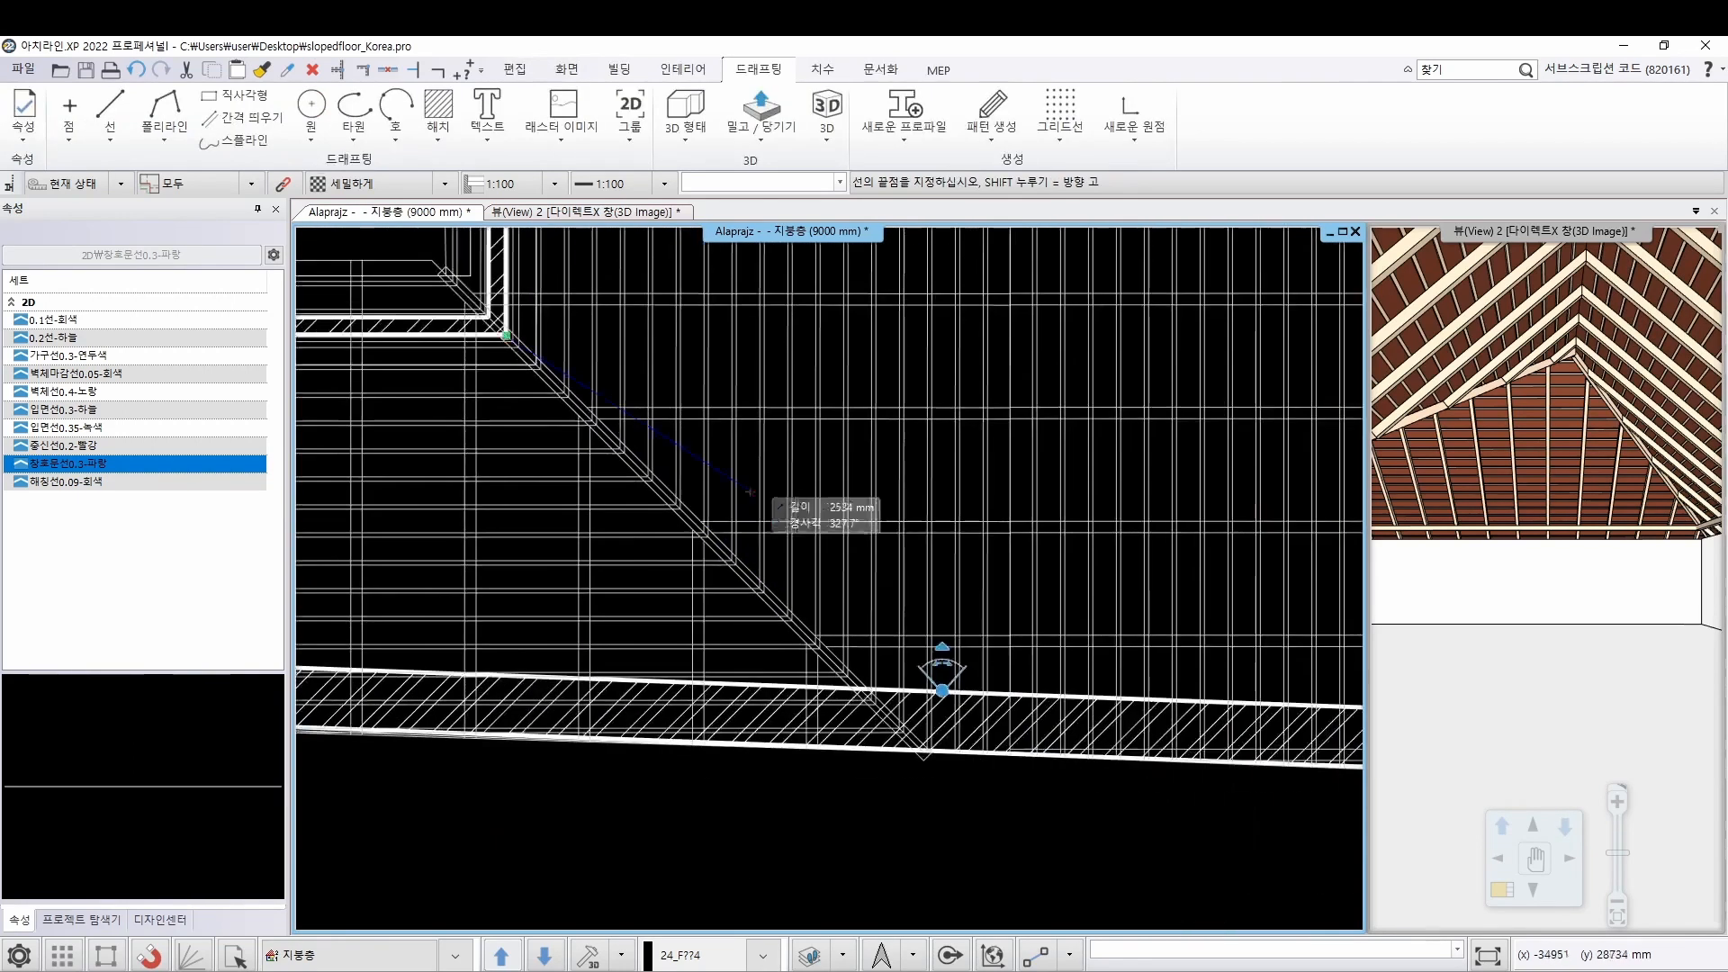
scroll(900, 529, down, 5)
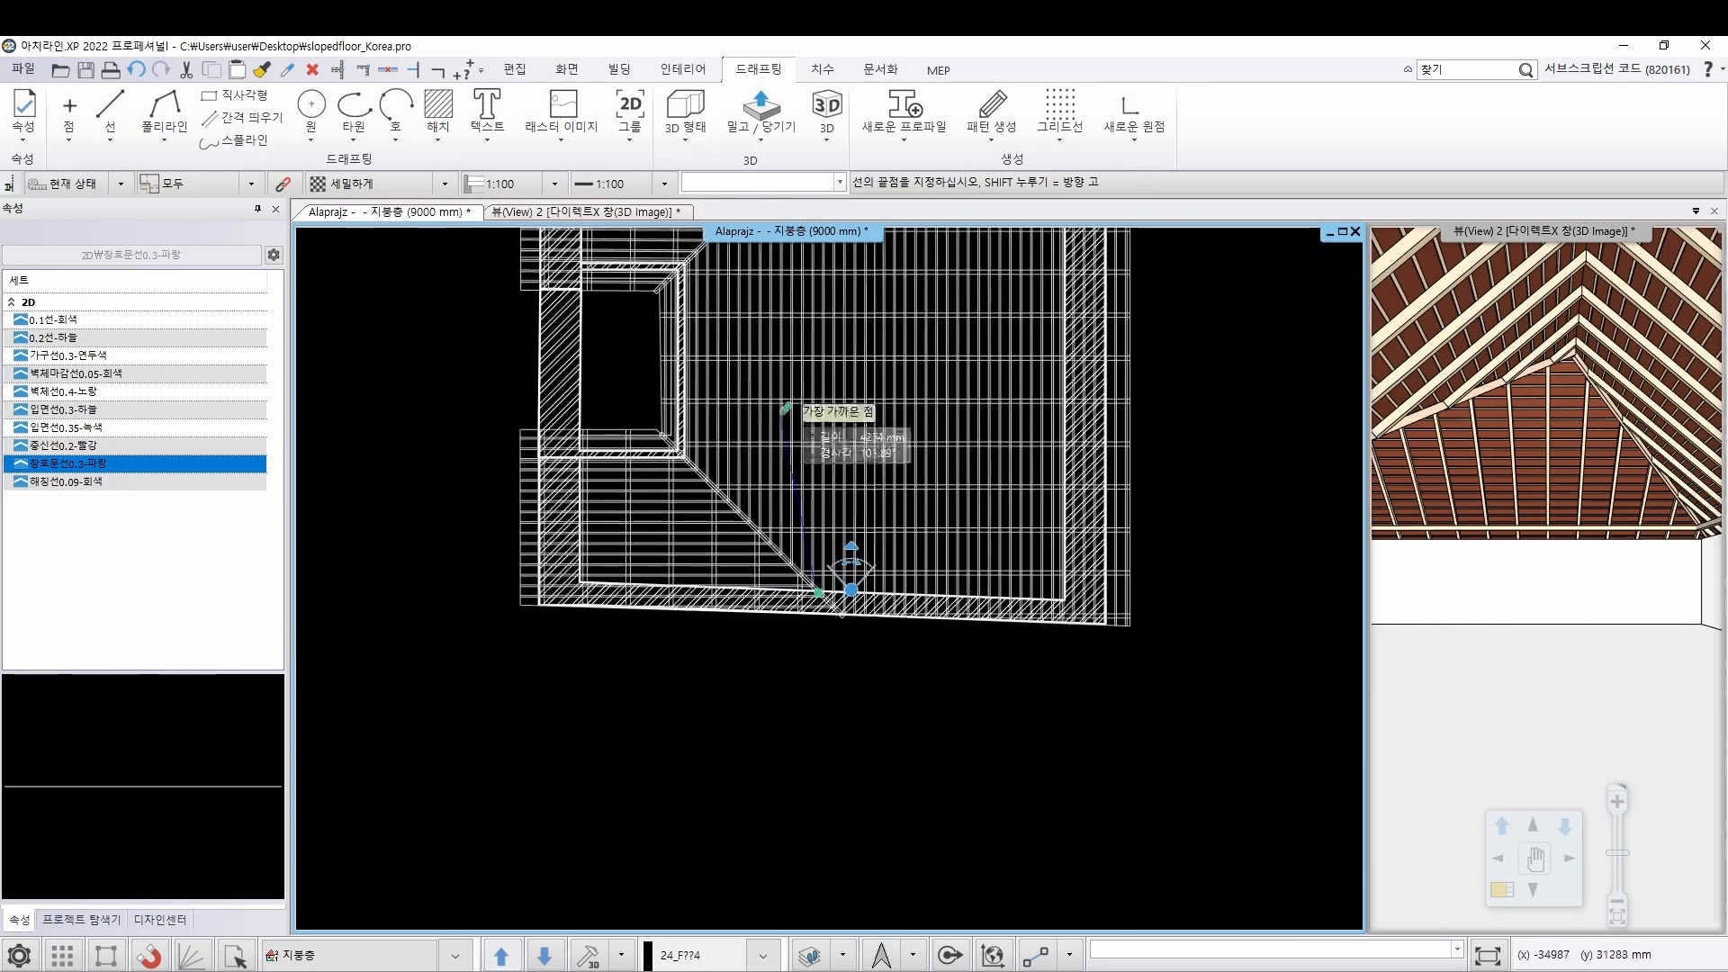
key(Escape)
key(Escape)
scroll(819, 585, down, 2)
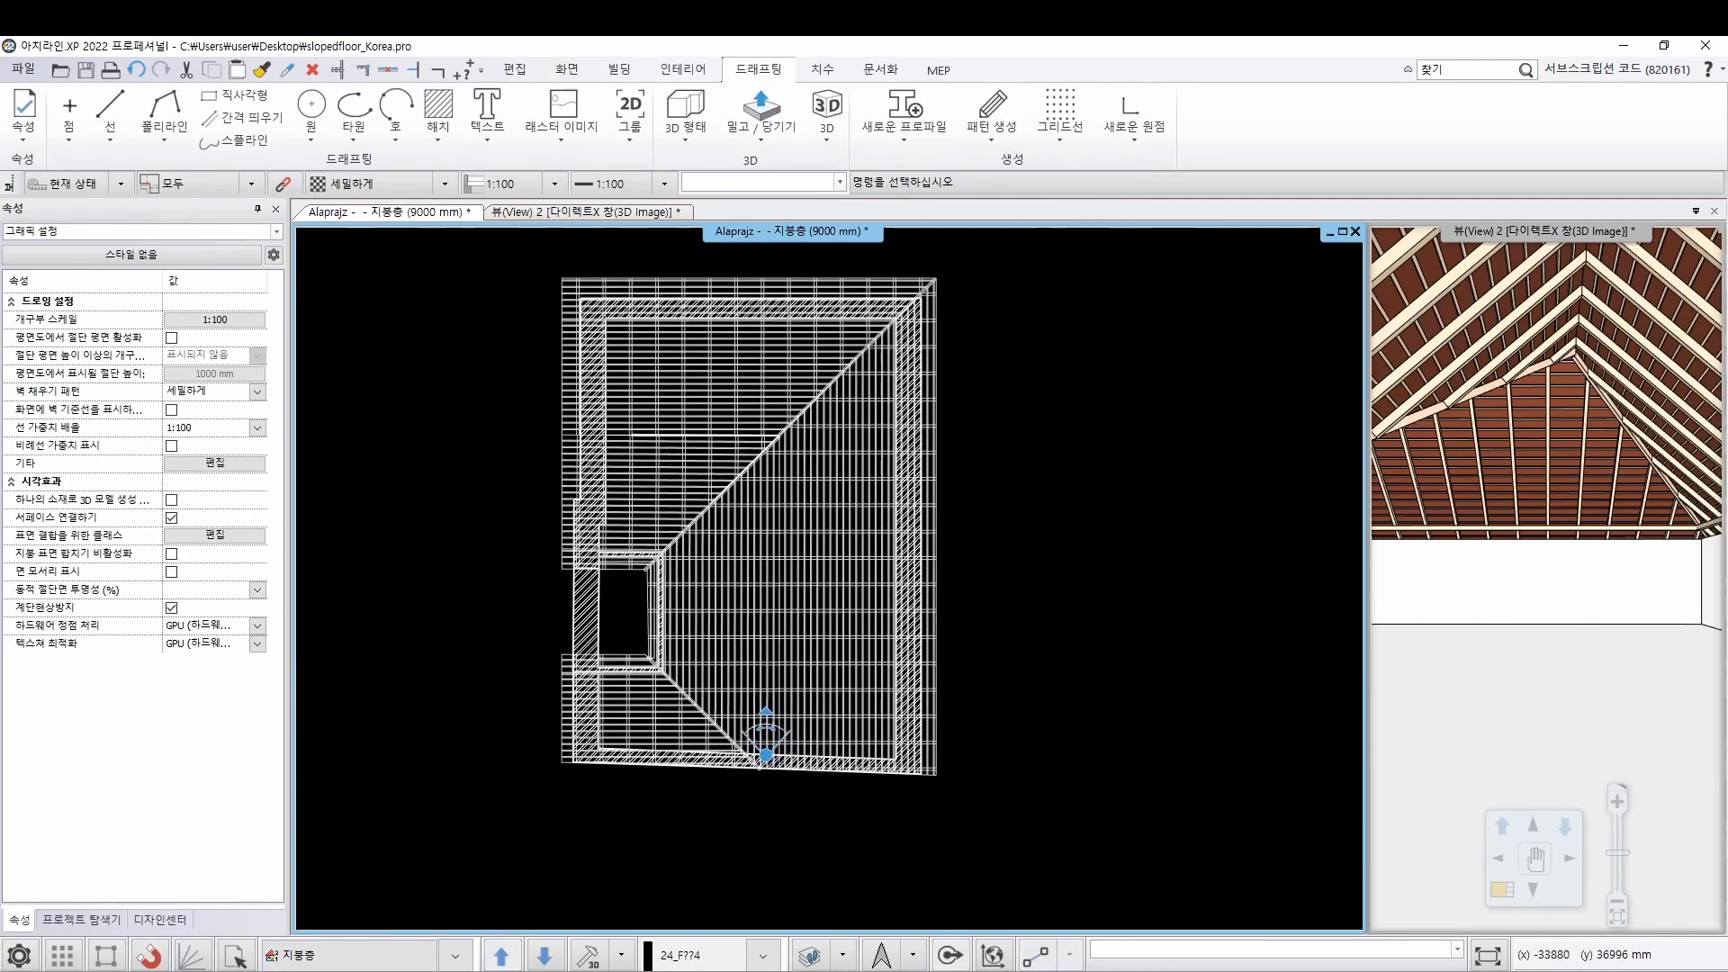
Select all the drawn guide lines and change their colour from the layer colour to red (적색)
right_click(117, 98)
click(196, 185)
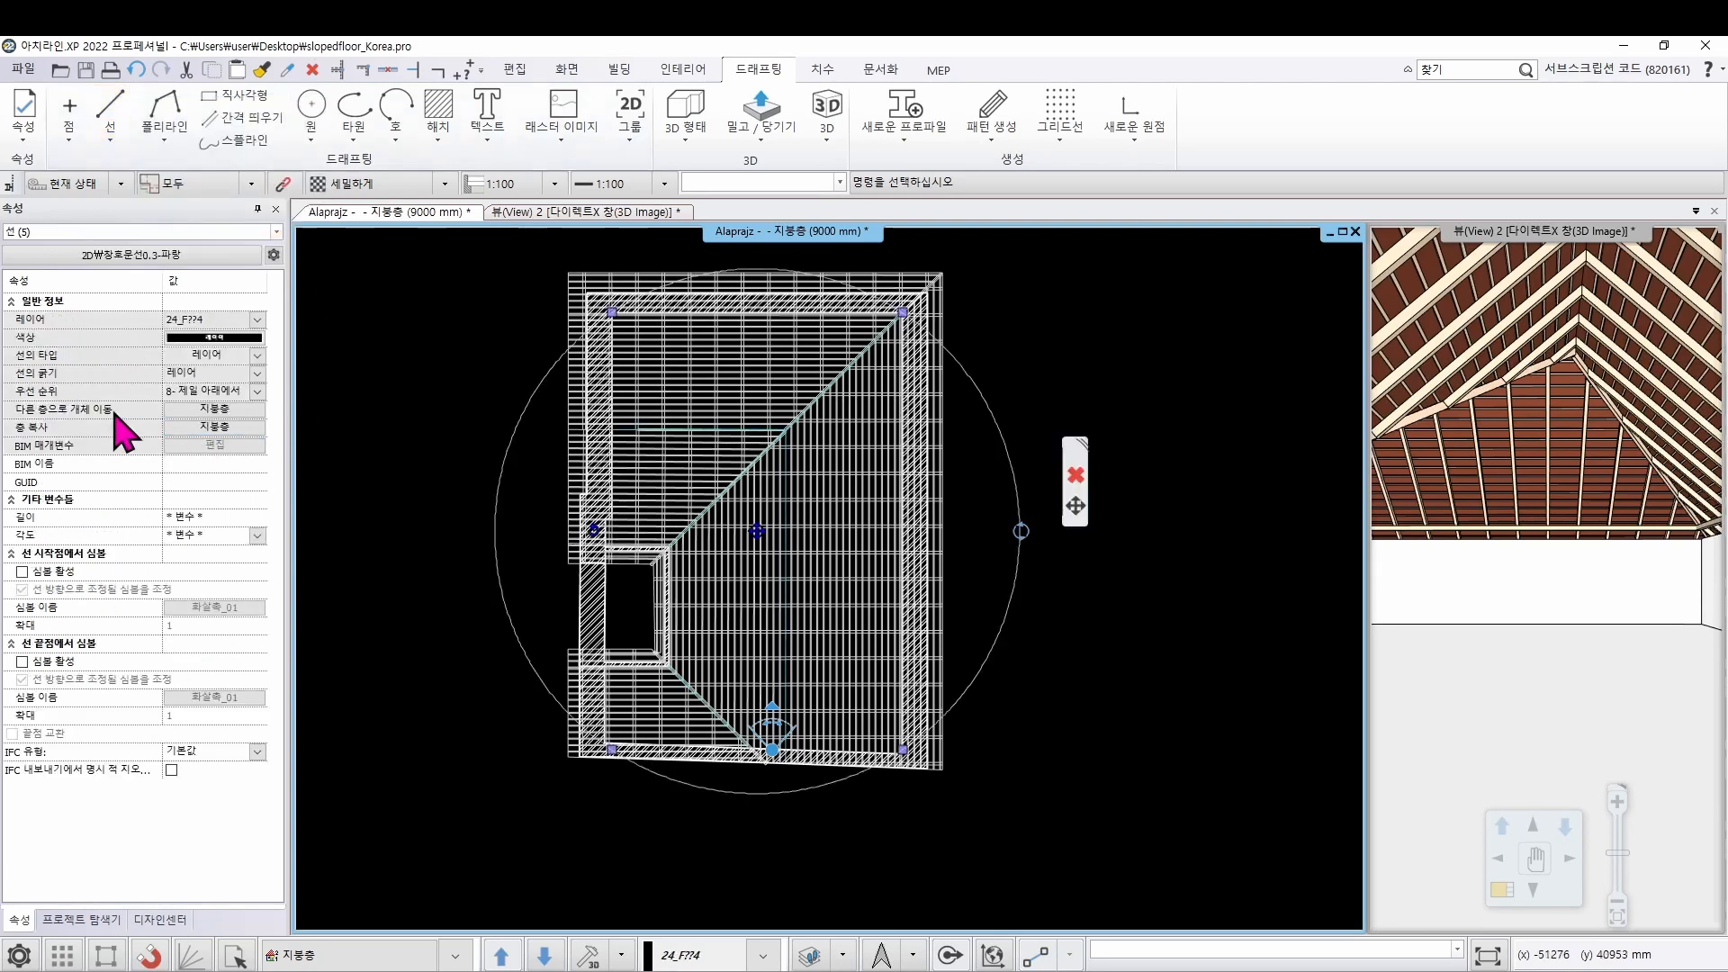
click(216, 339)
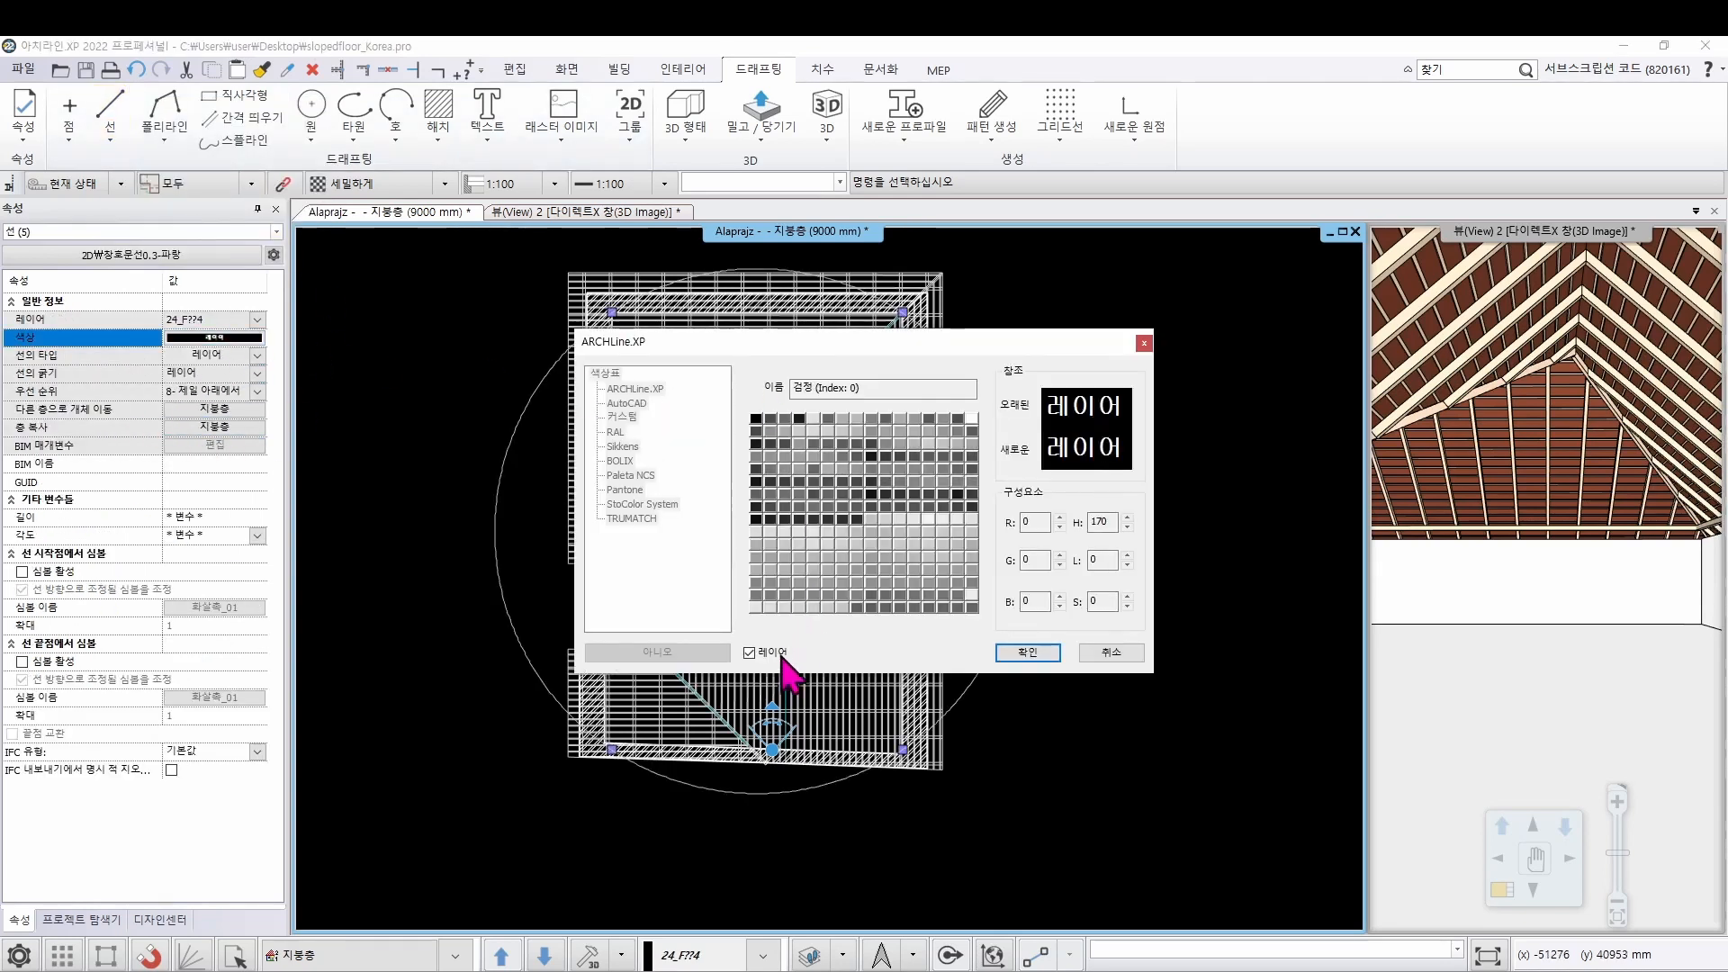
click(782, 661)
click(771, 422)
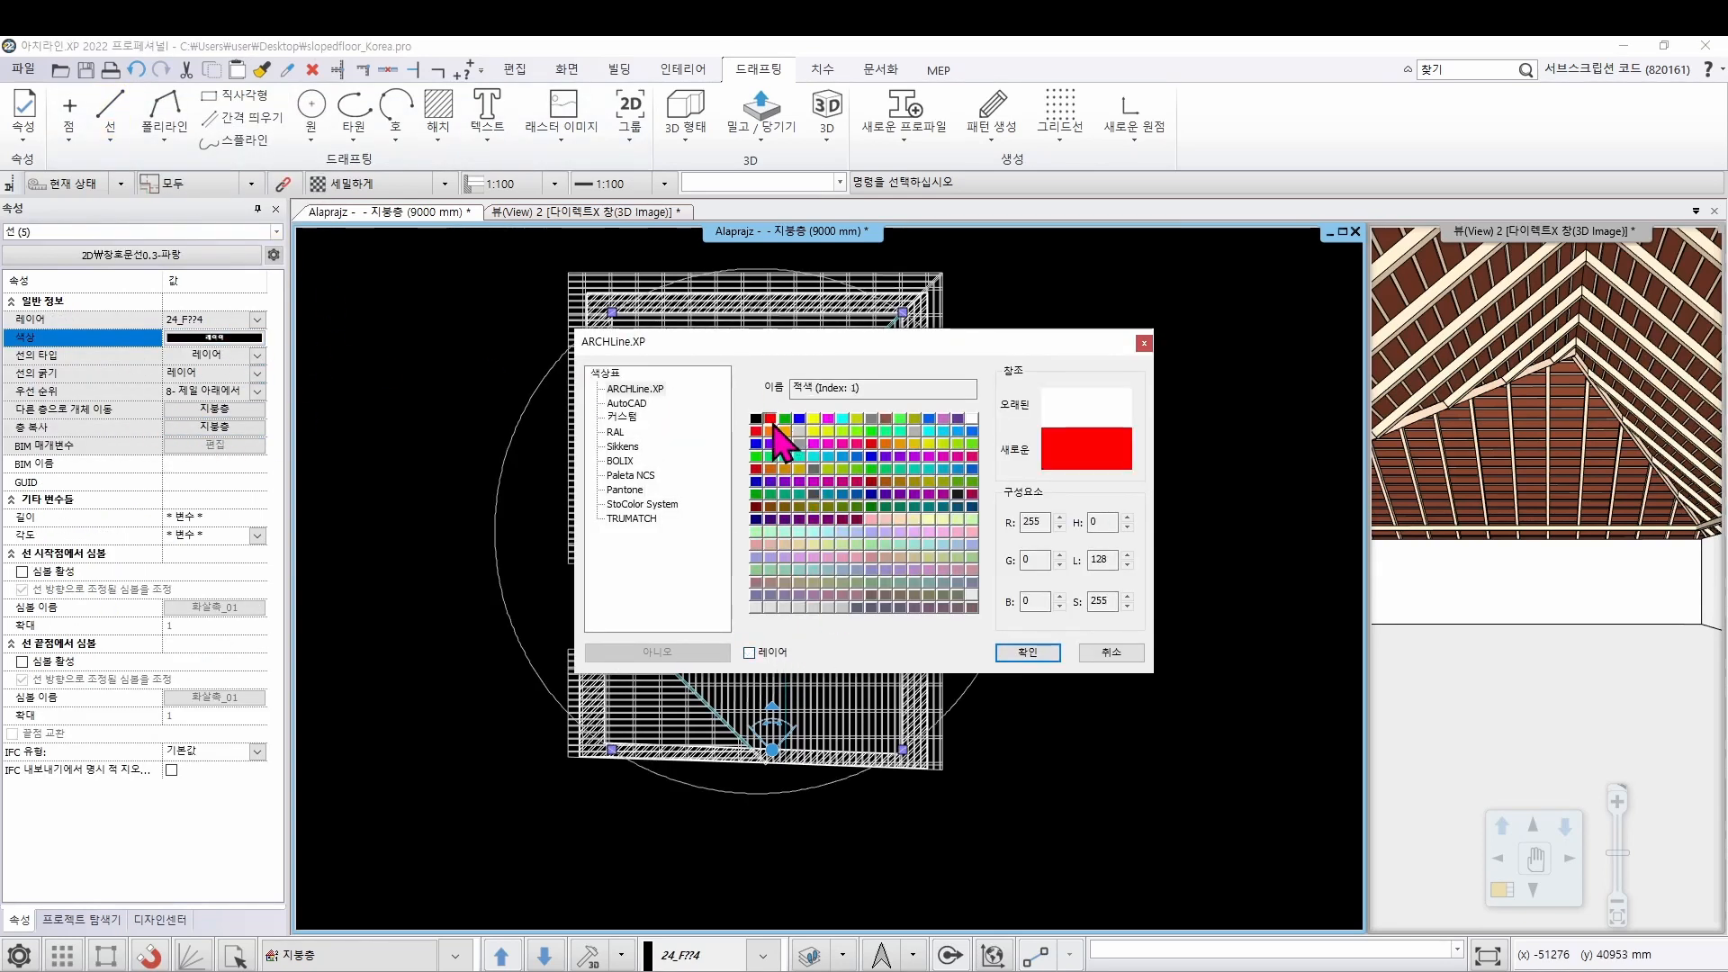
click(1027, 653)
click(1142, 478)
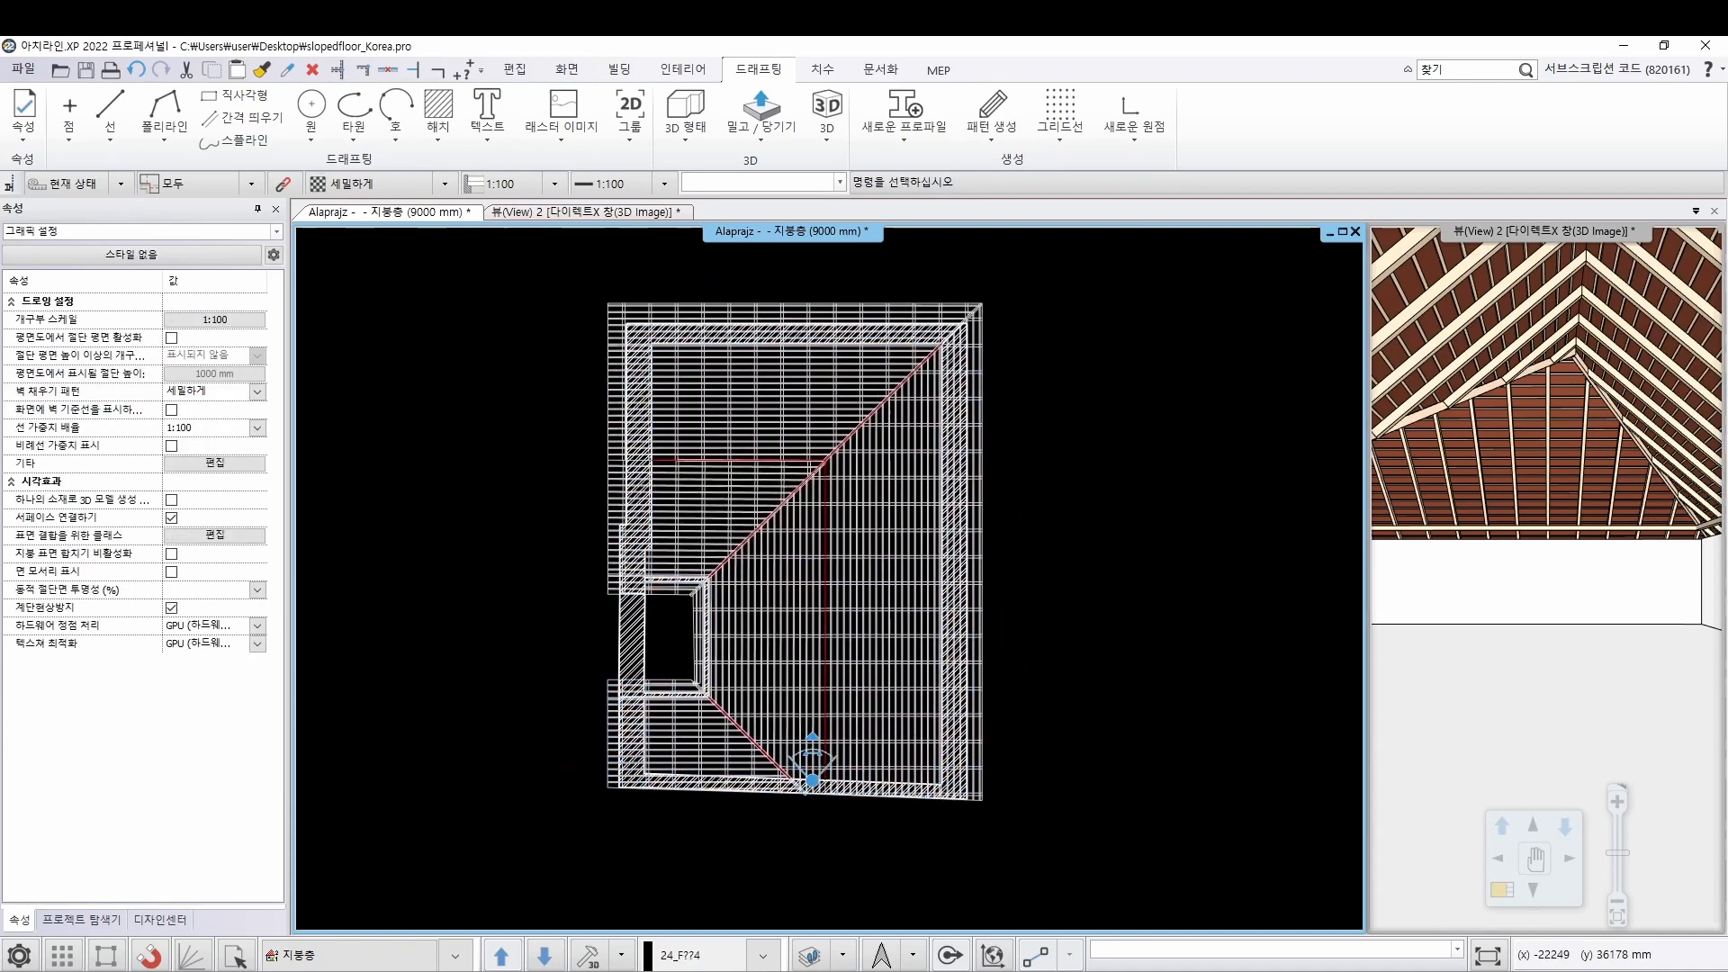
middle_drag(1111, 548, 1129, 549)
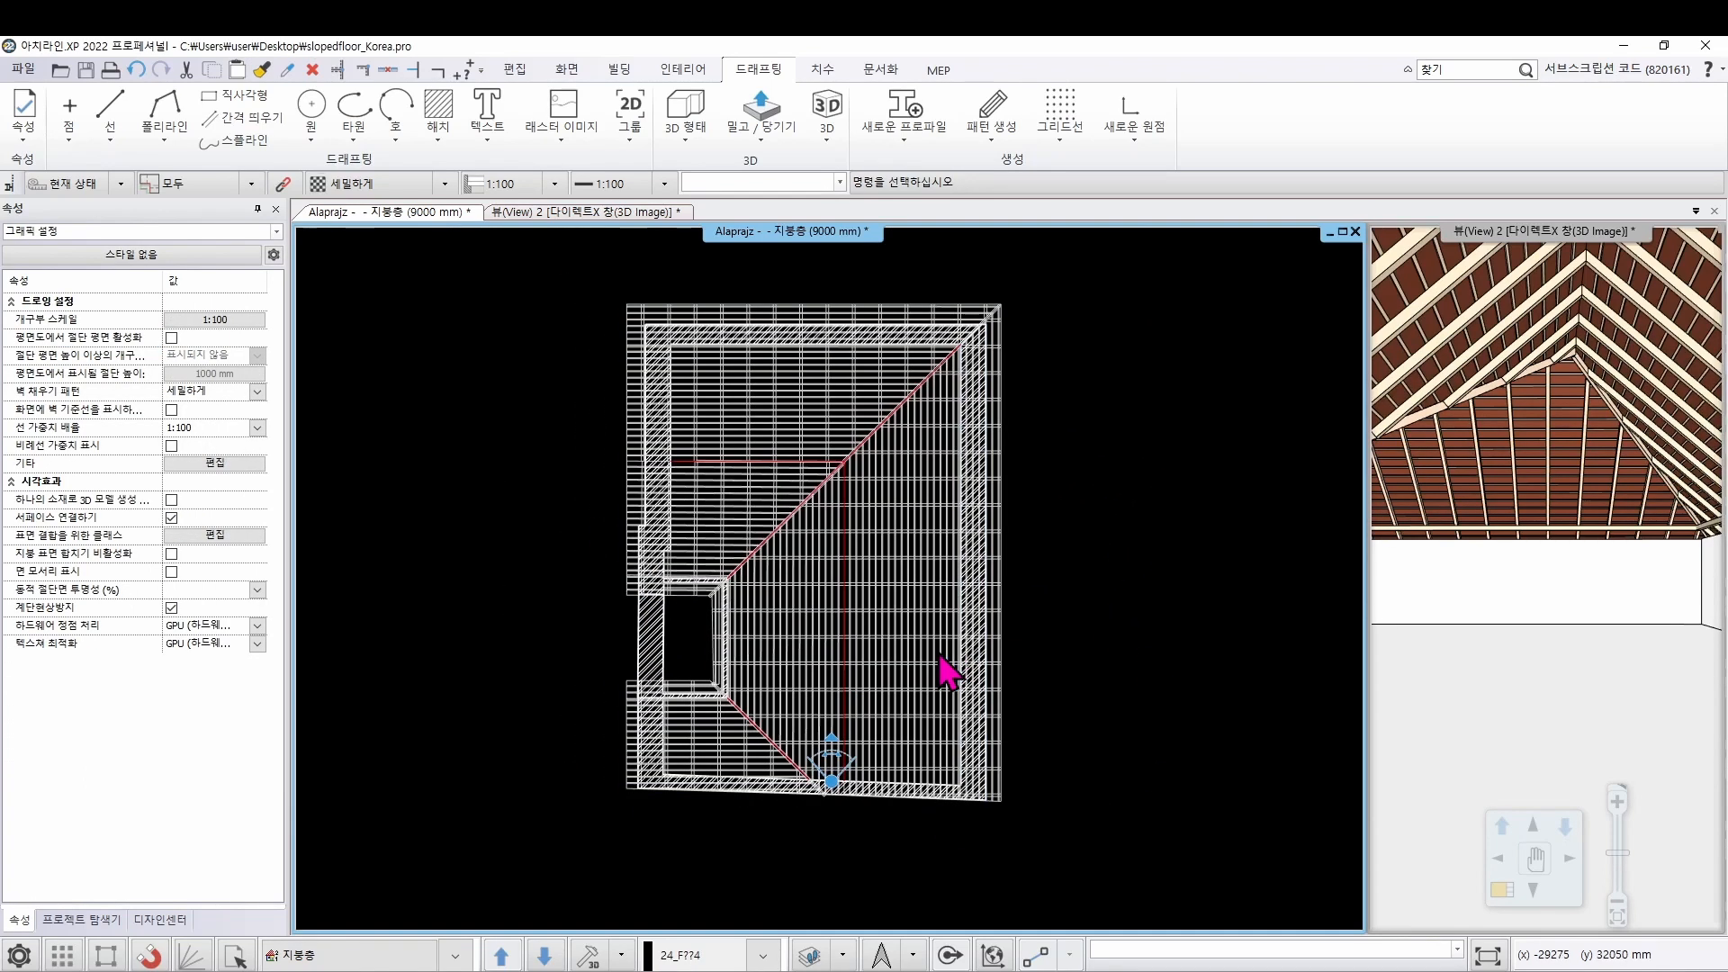
Use Layer Walk (레이어 걷기) to hide the roof structure and show only the walls and red guide lines
click(810, 955)
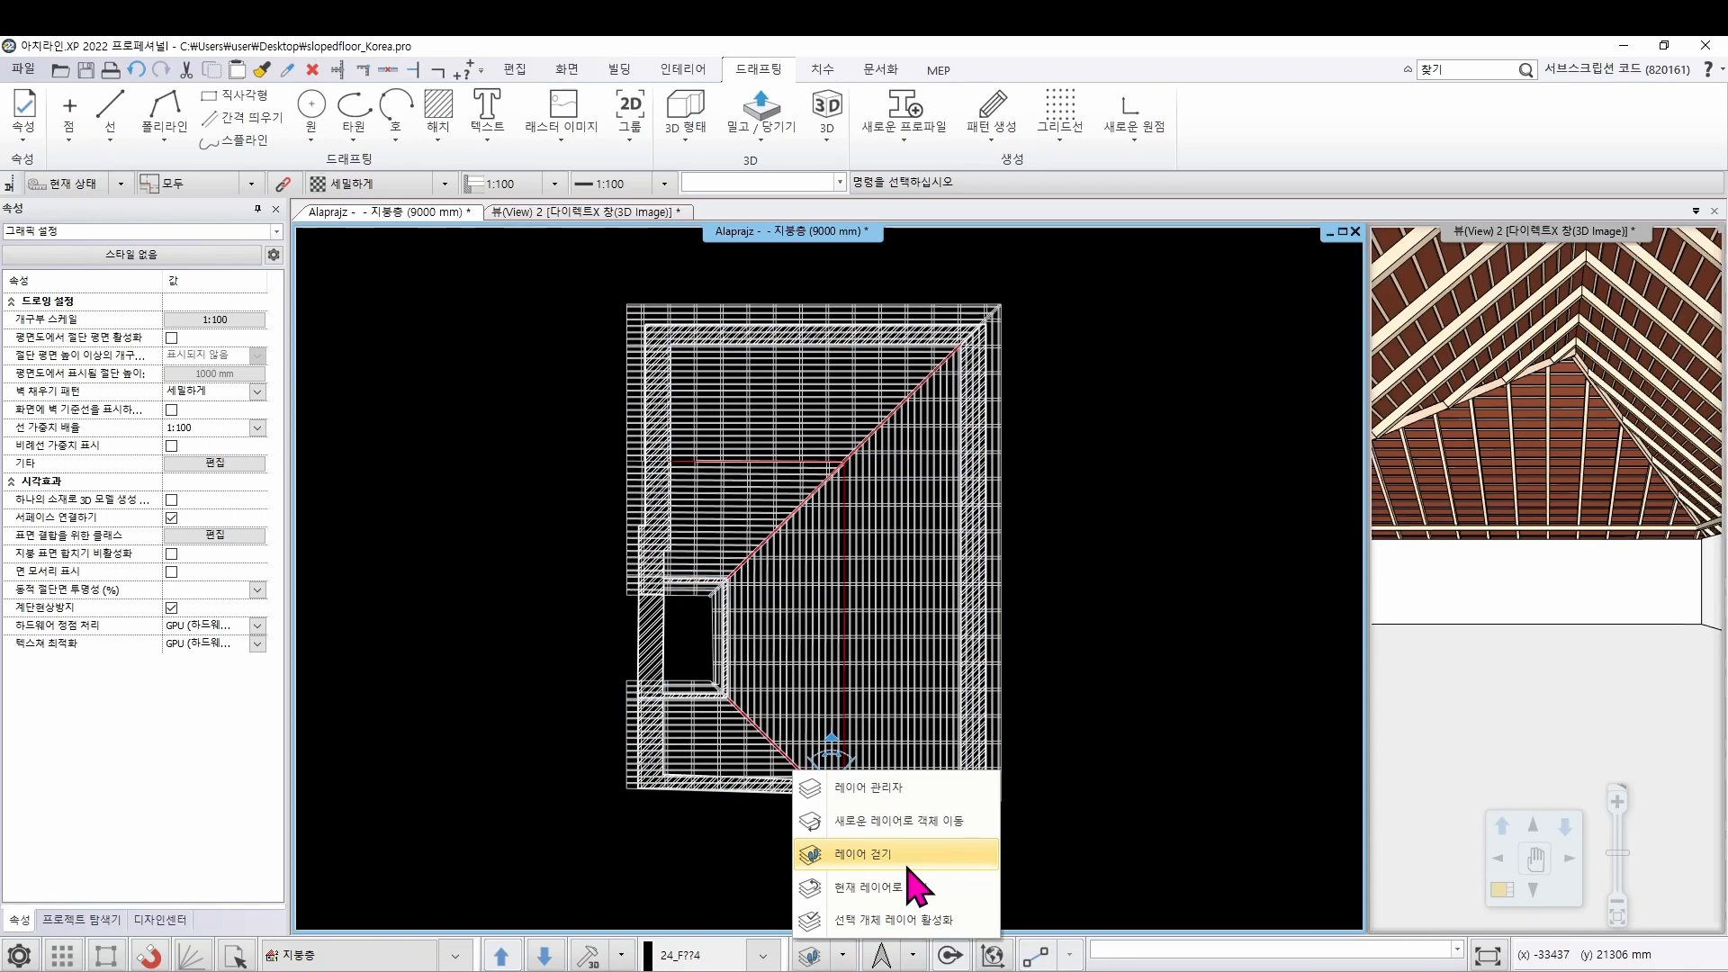
click(909, 864)
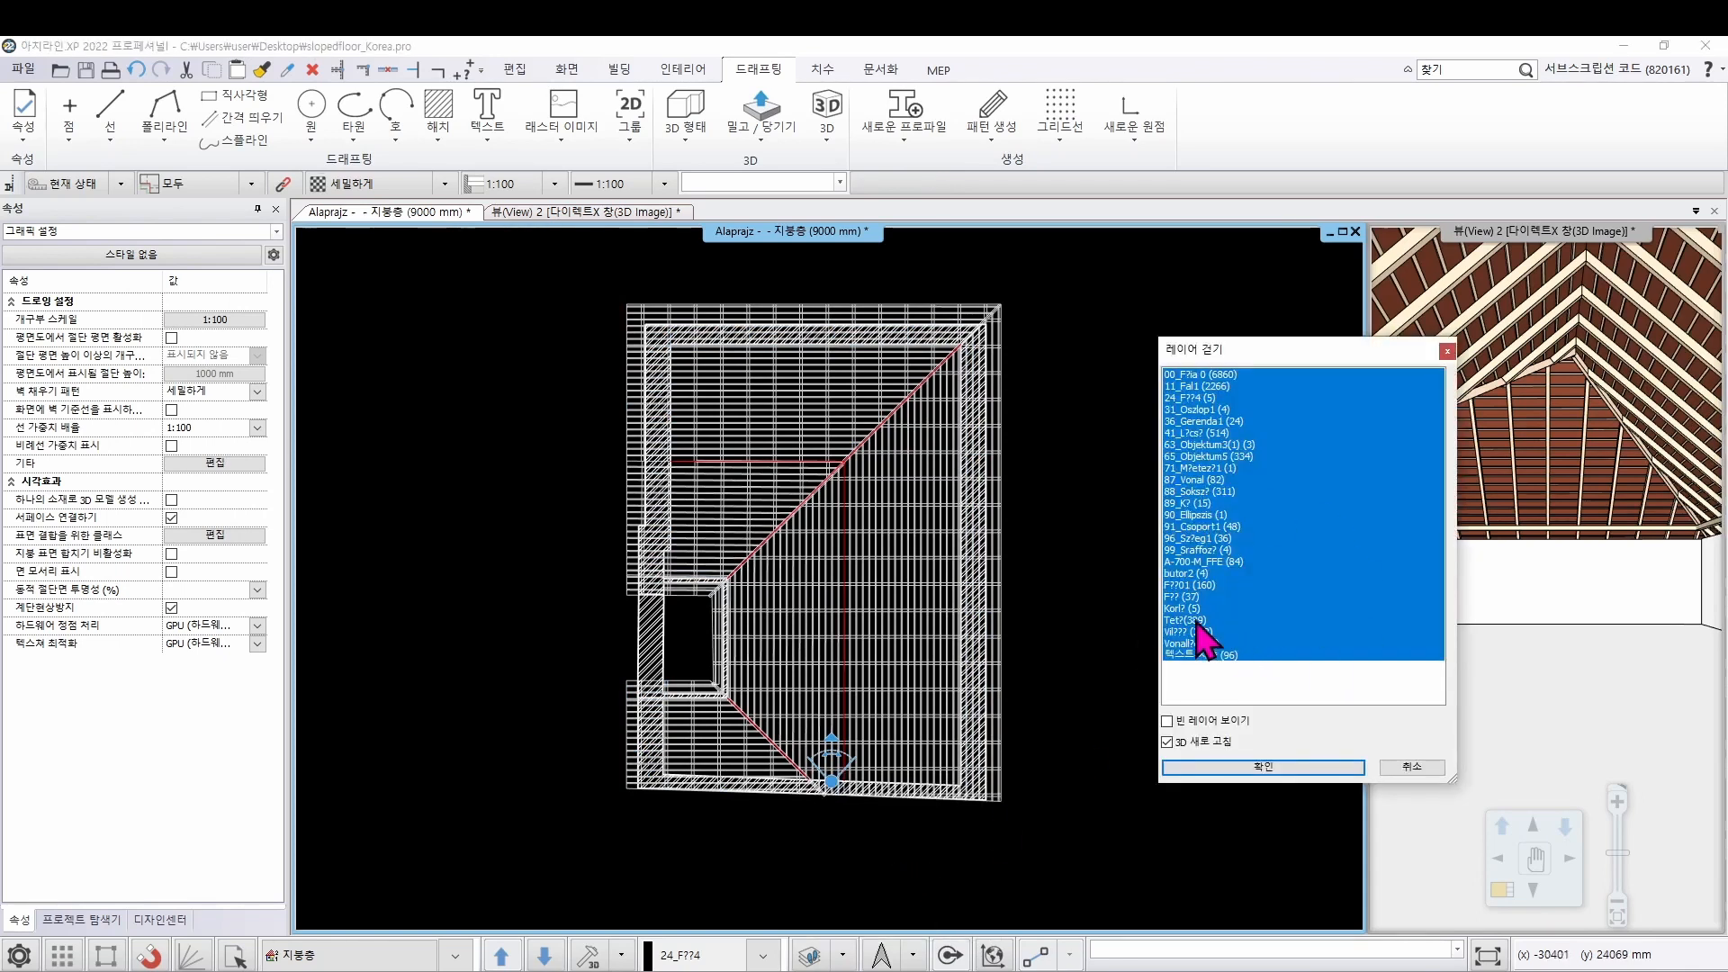
click(1262, 770)
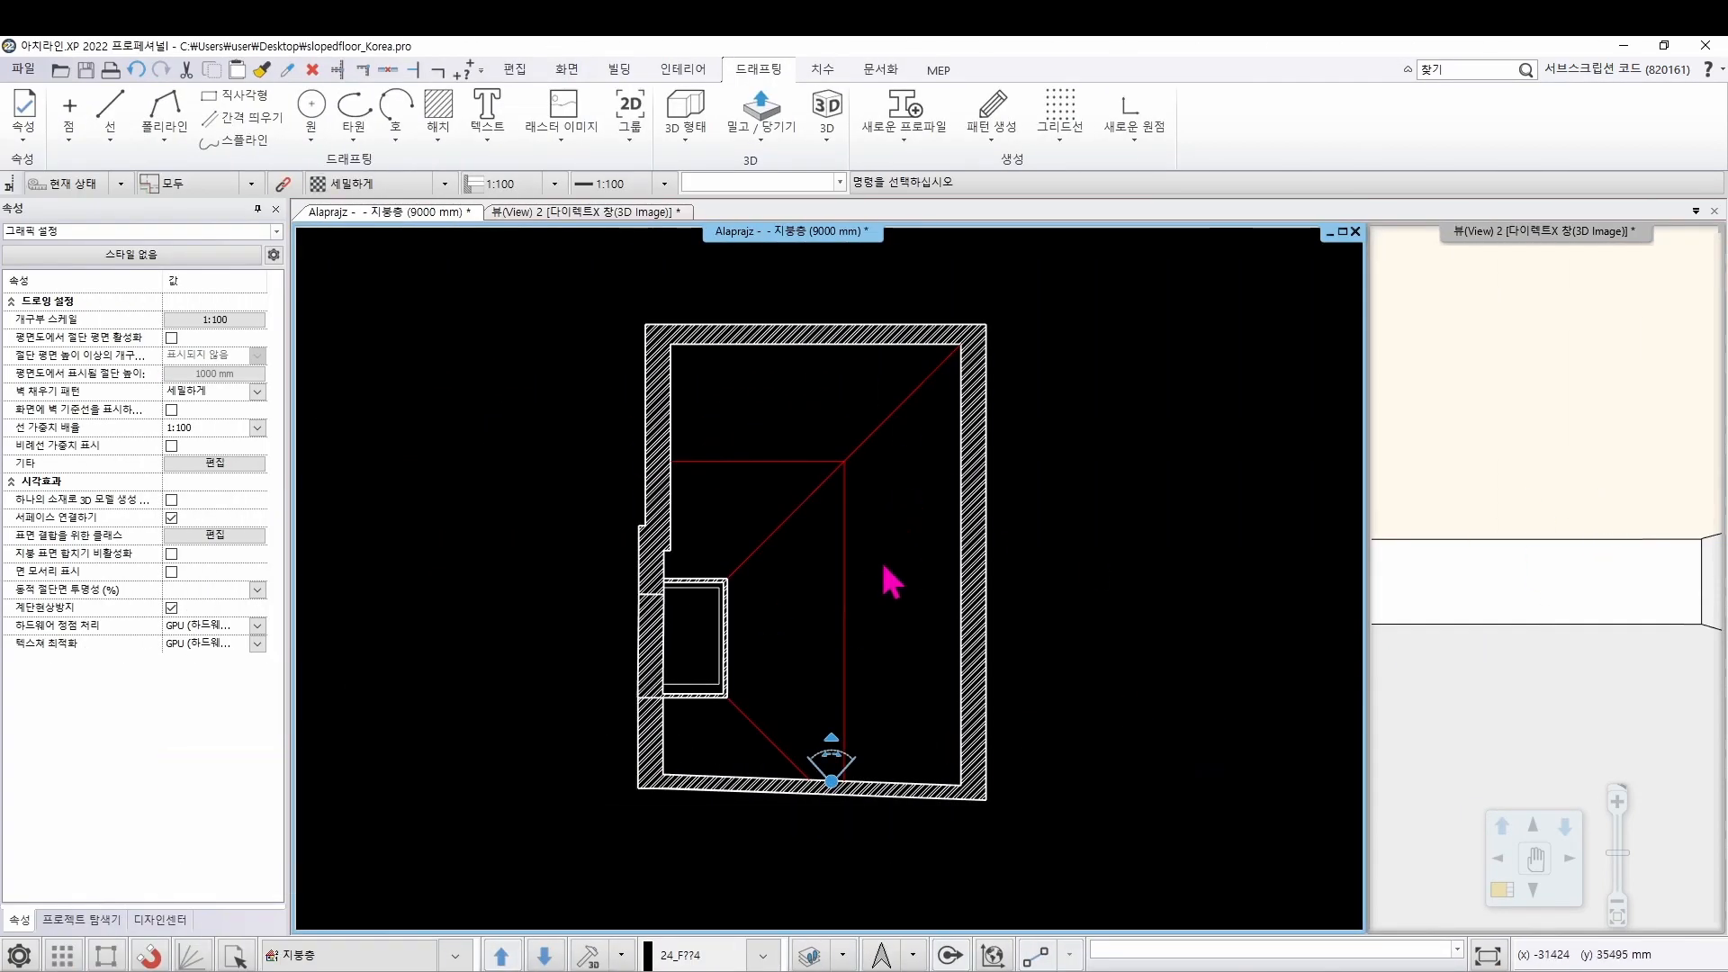
Confirm the slab properties with a relative height of 2800 mm and a layer thickness of 100 mm
click(621, 72)
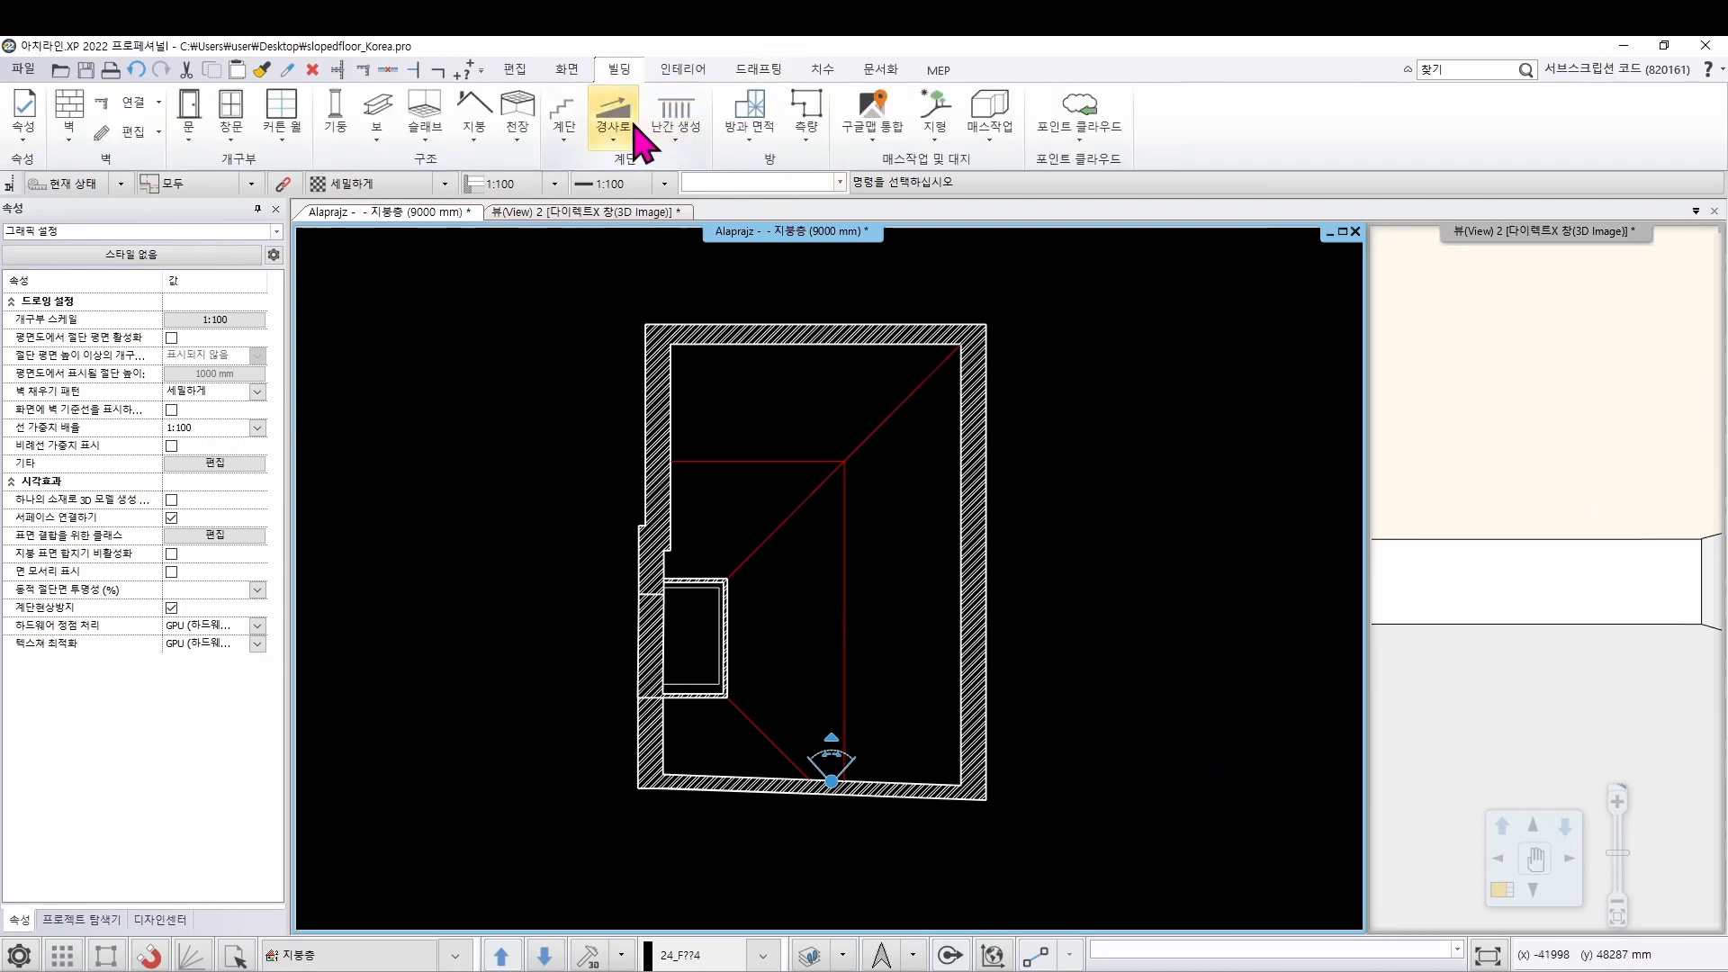
right_click(421, 111)
click(435, 128)
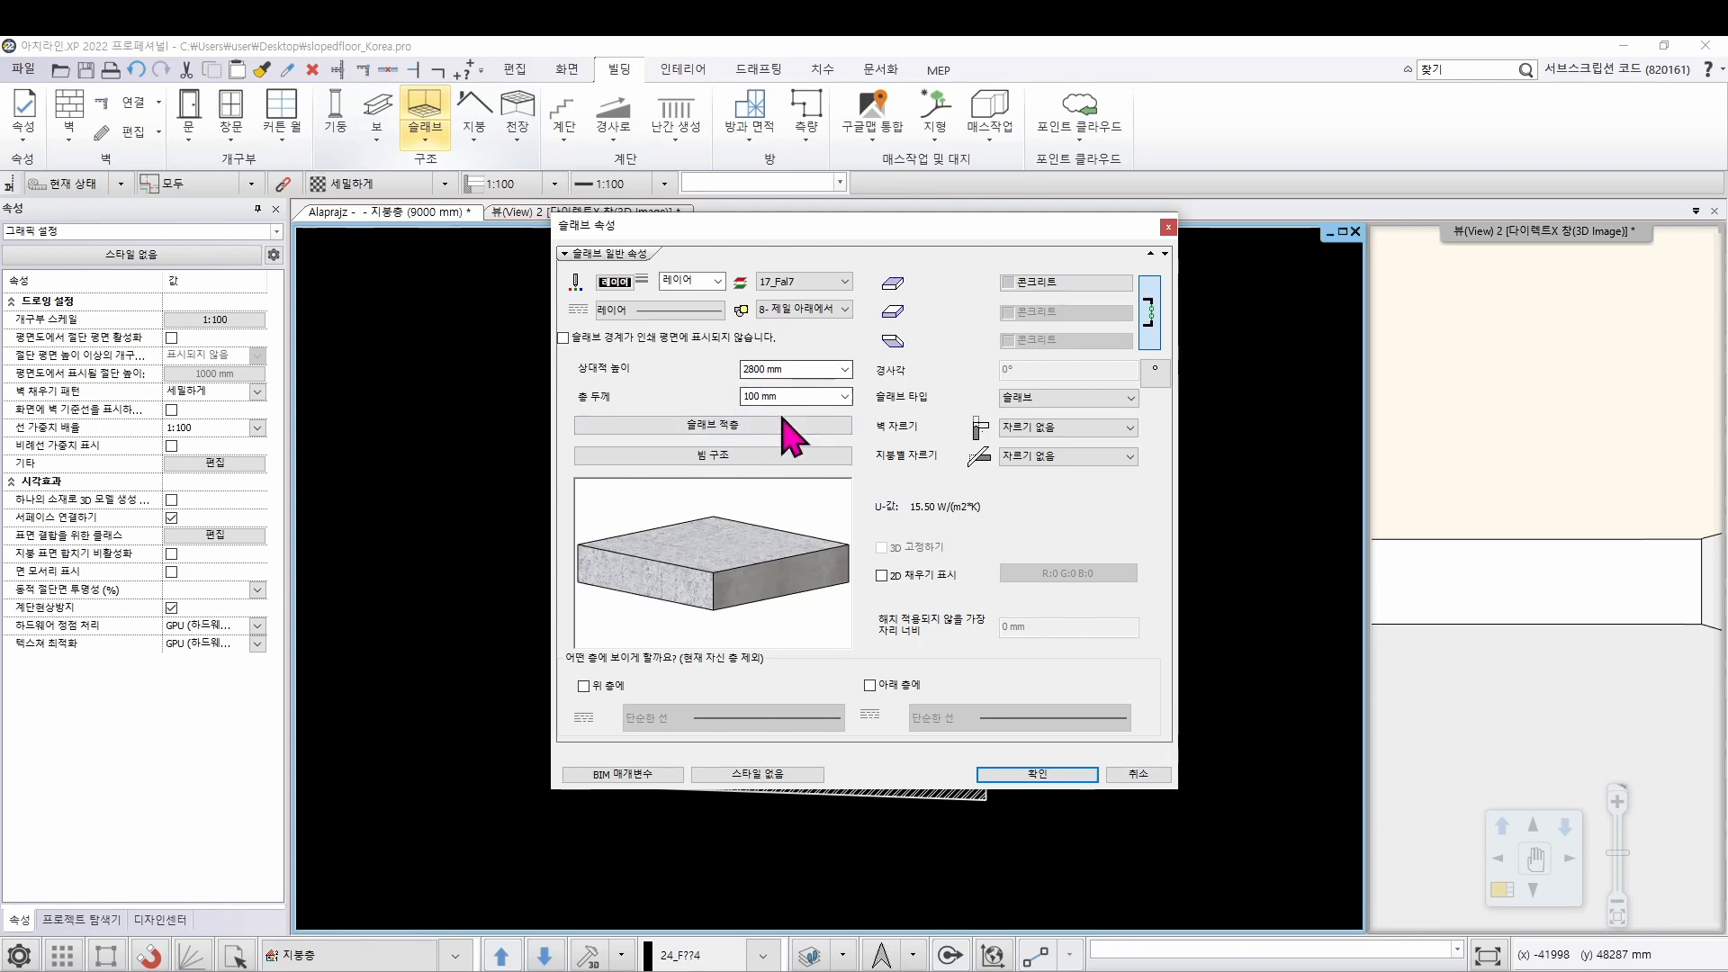
click(1037, 776)
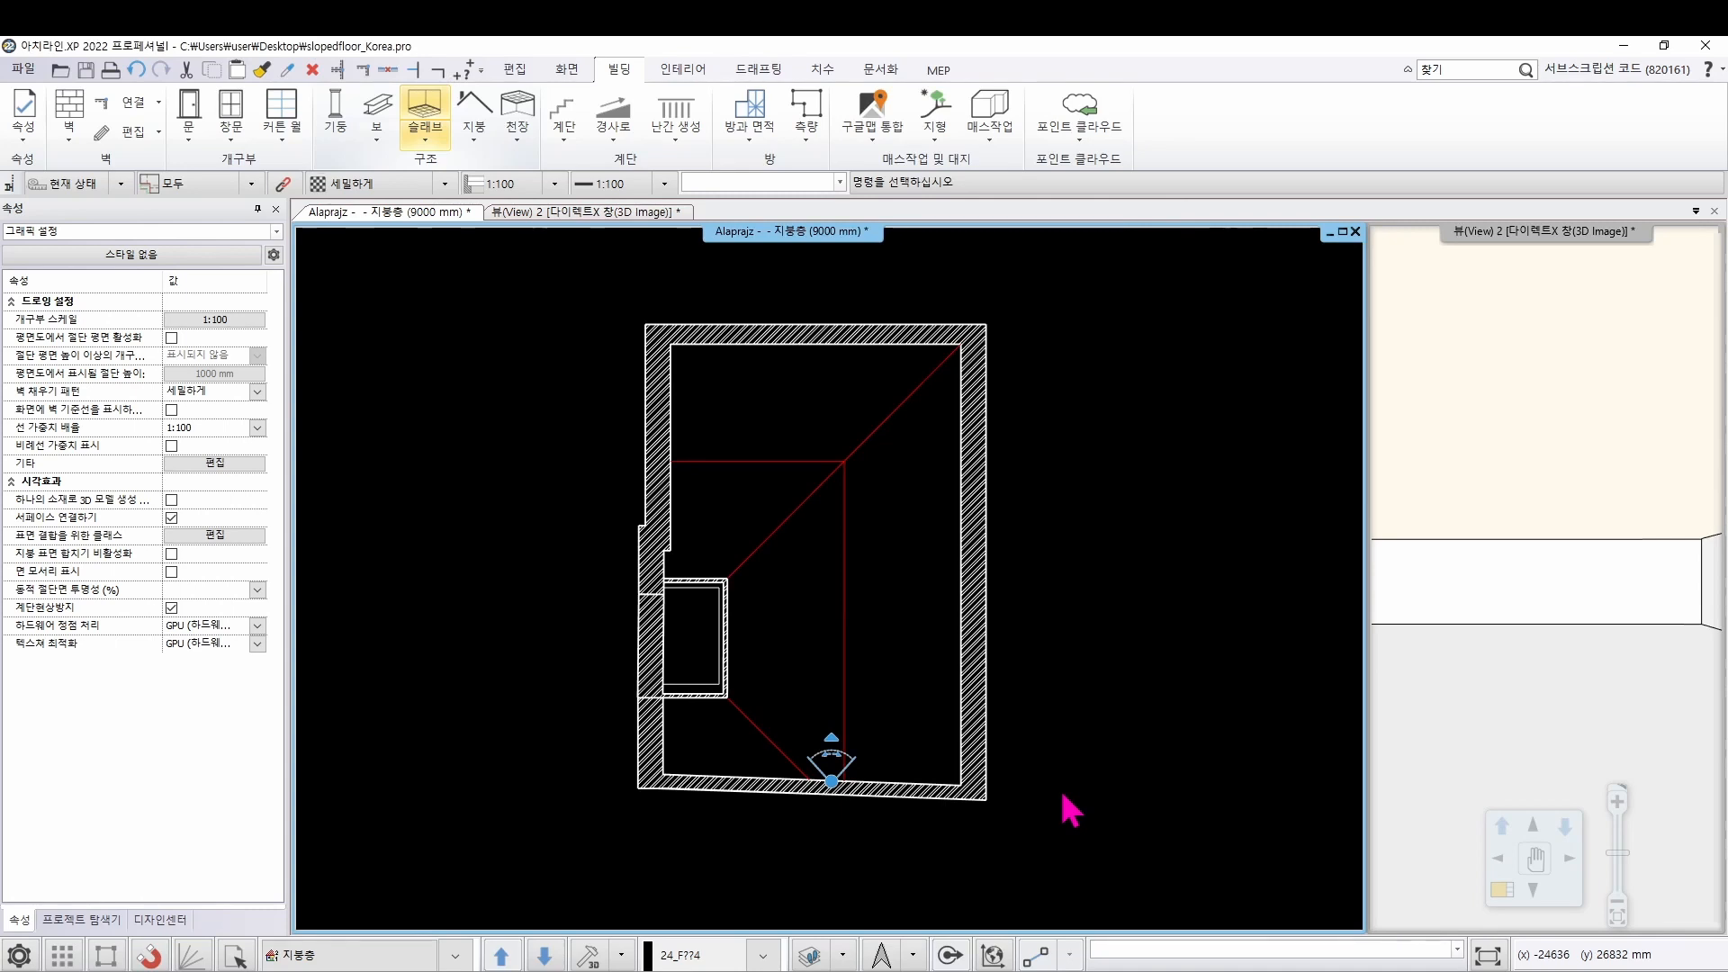
Start a sloped slab by reference line (참조선에 의한) and outline the upper ceiling area between the inner wall corners, horizontal guide line and upper-right hip line
click(425, 133)
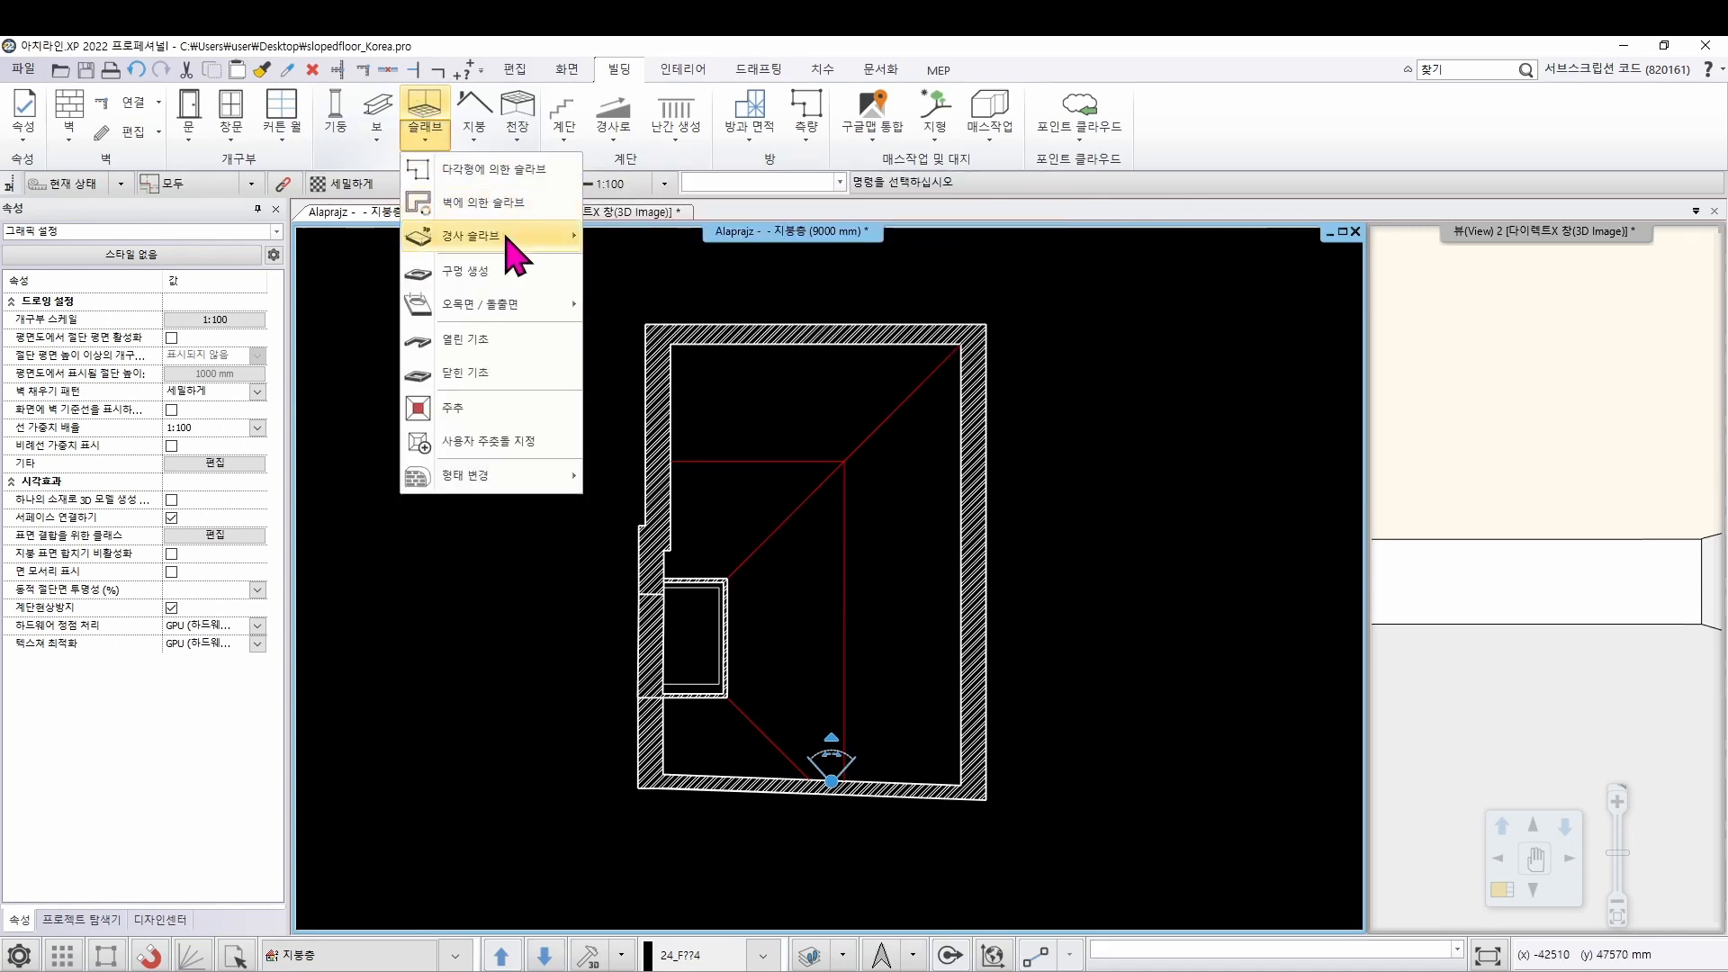
mouse_move(439, 245)
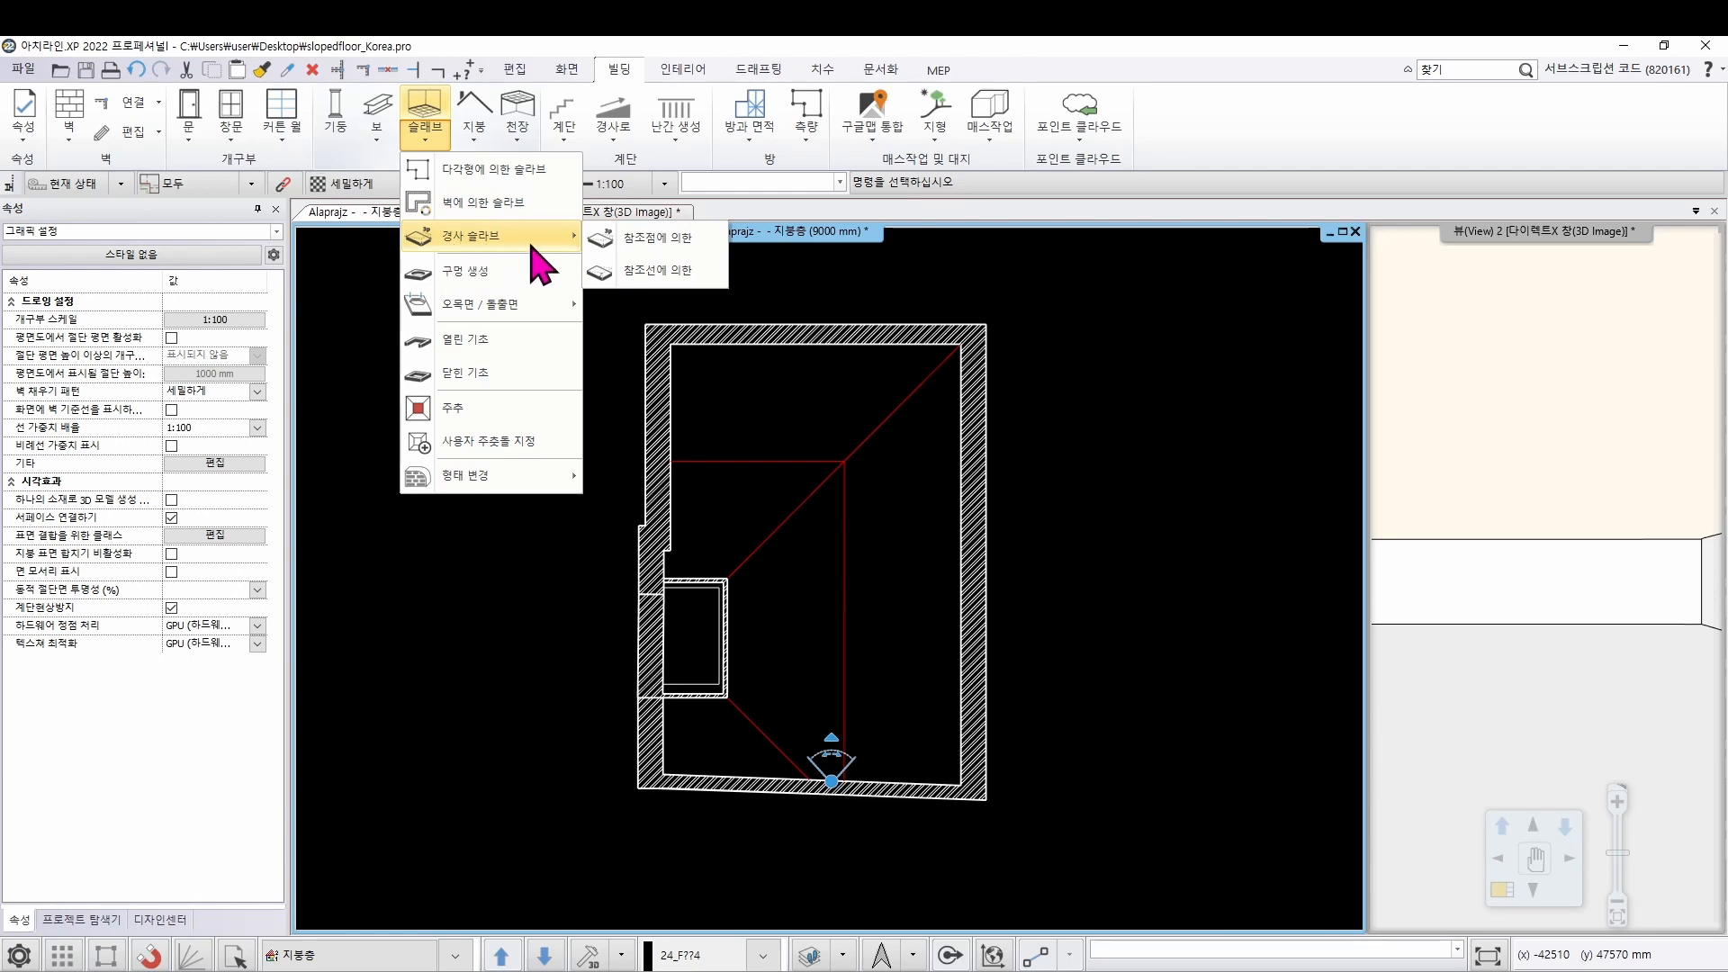
click(641, 272)
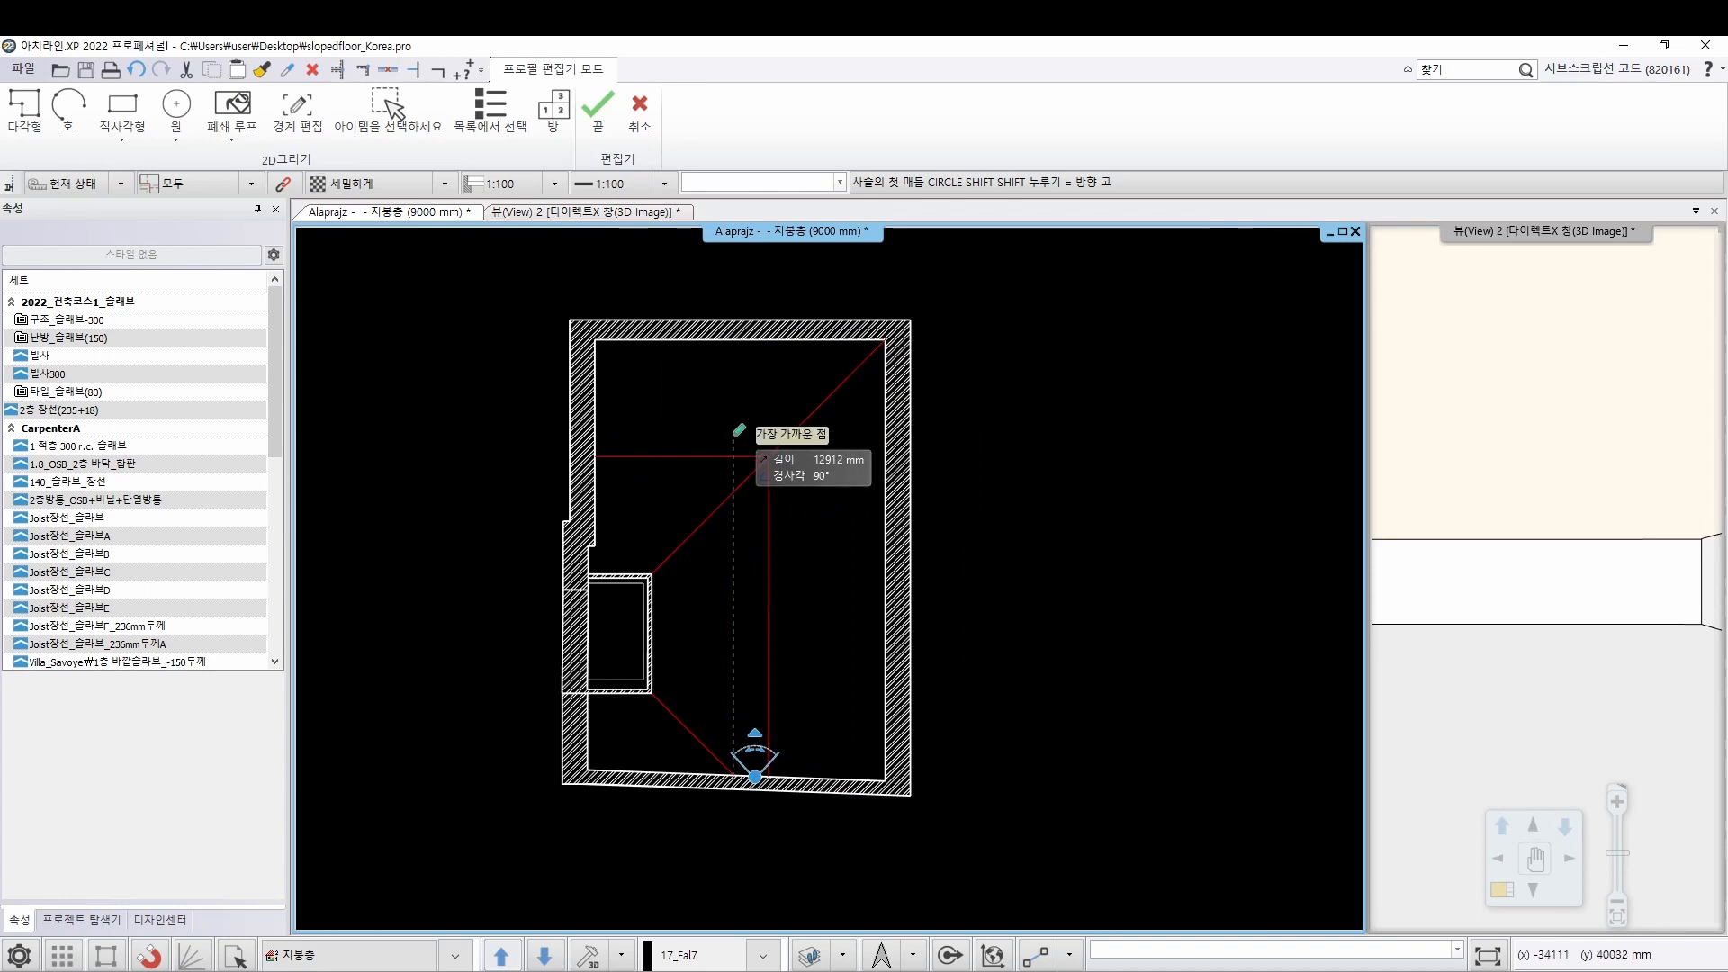
scroll(694, 440, up, 2)
scroll(666, 430, up, 1)
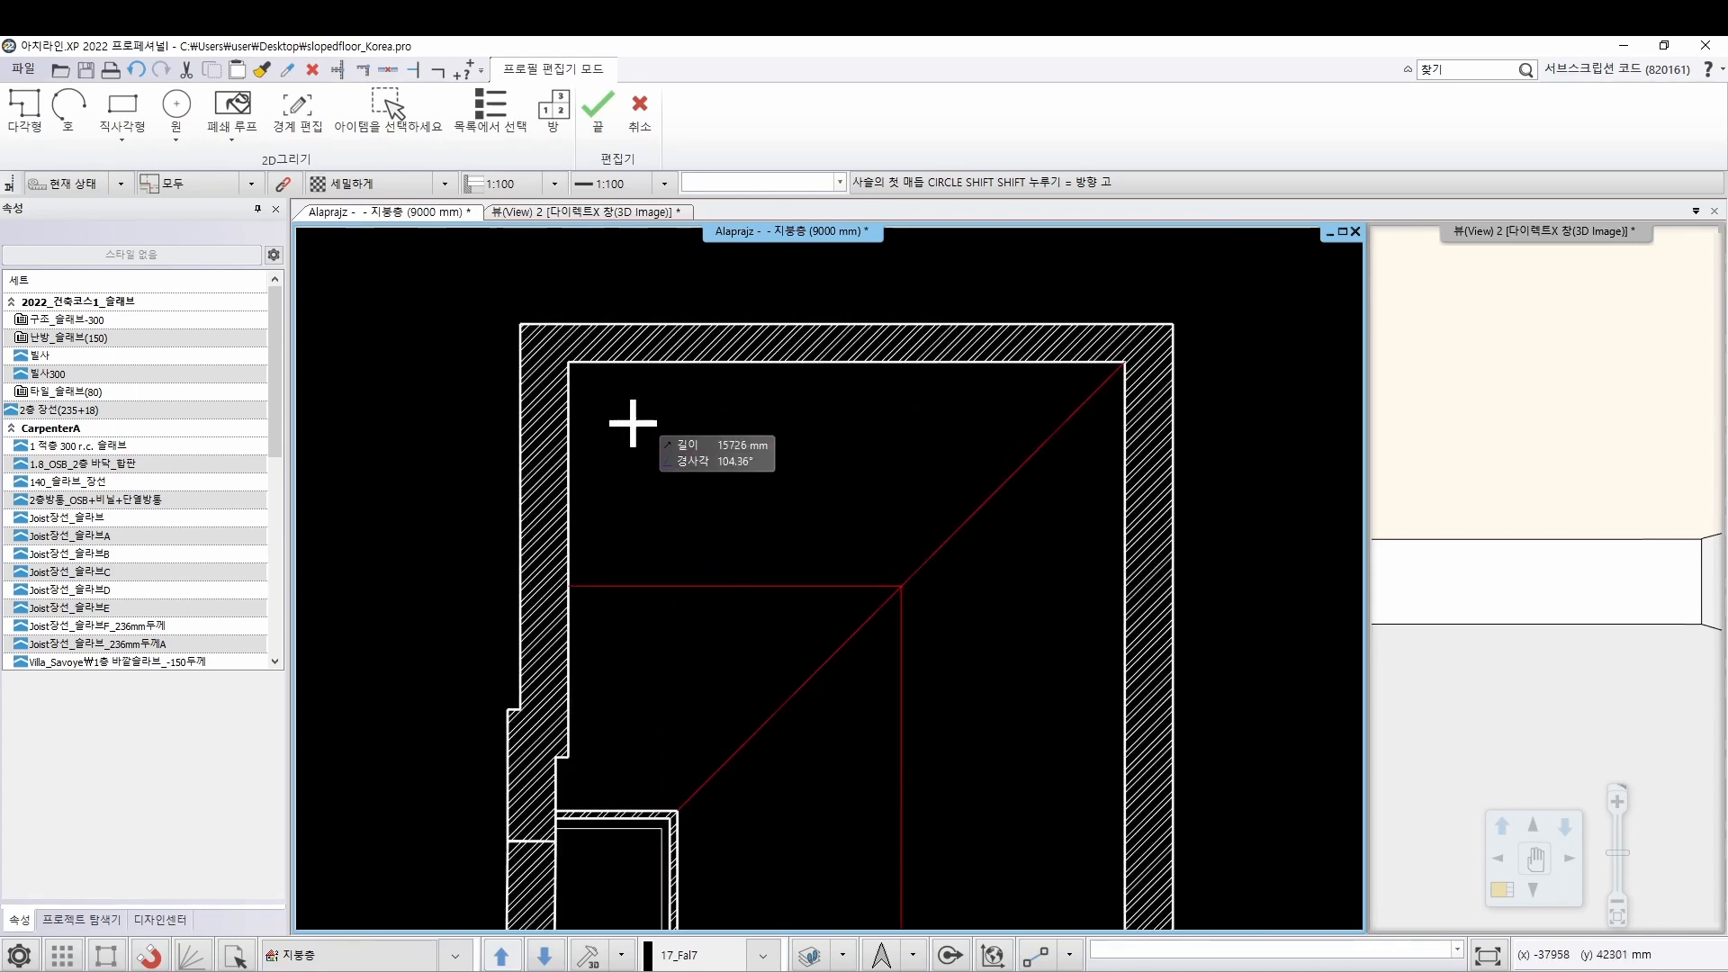
click(574, 361)
click(568, 586)
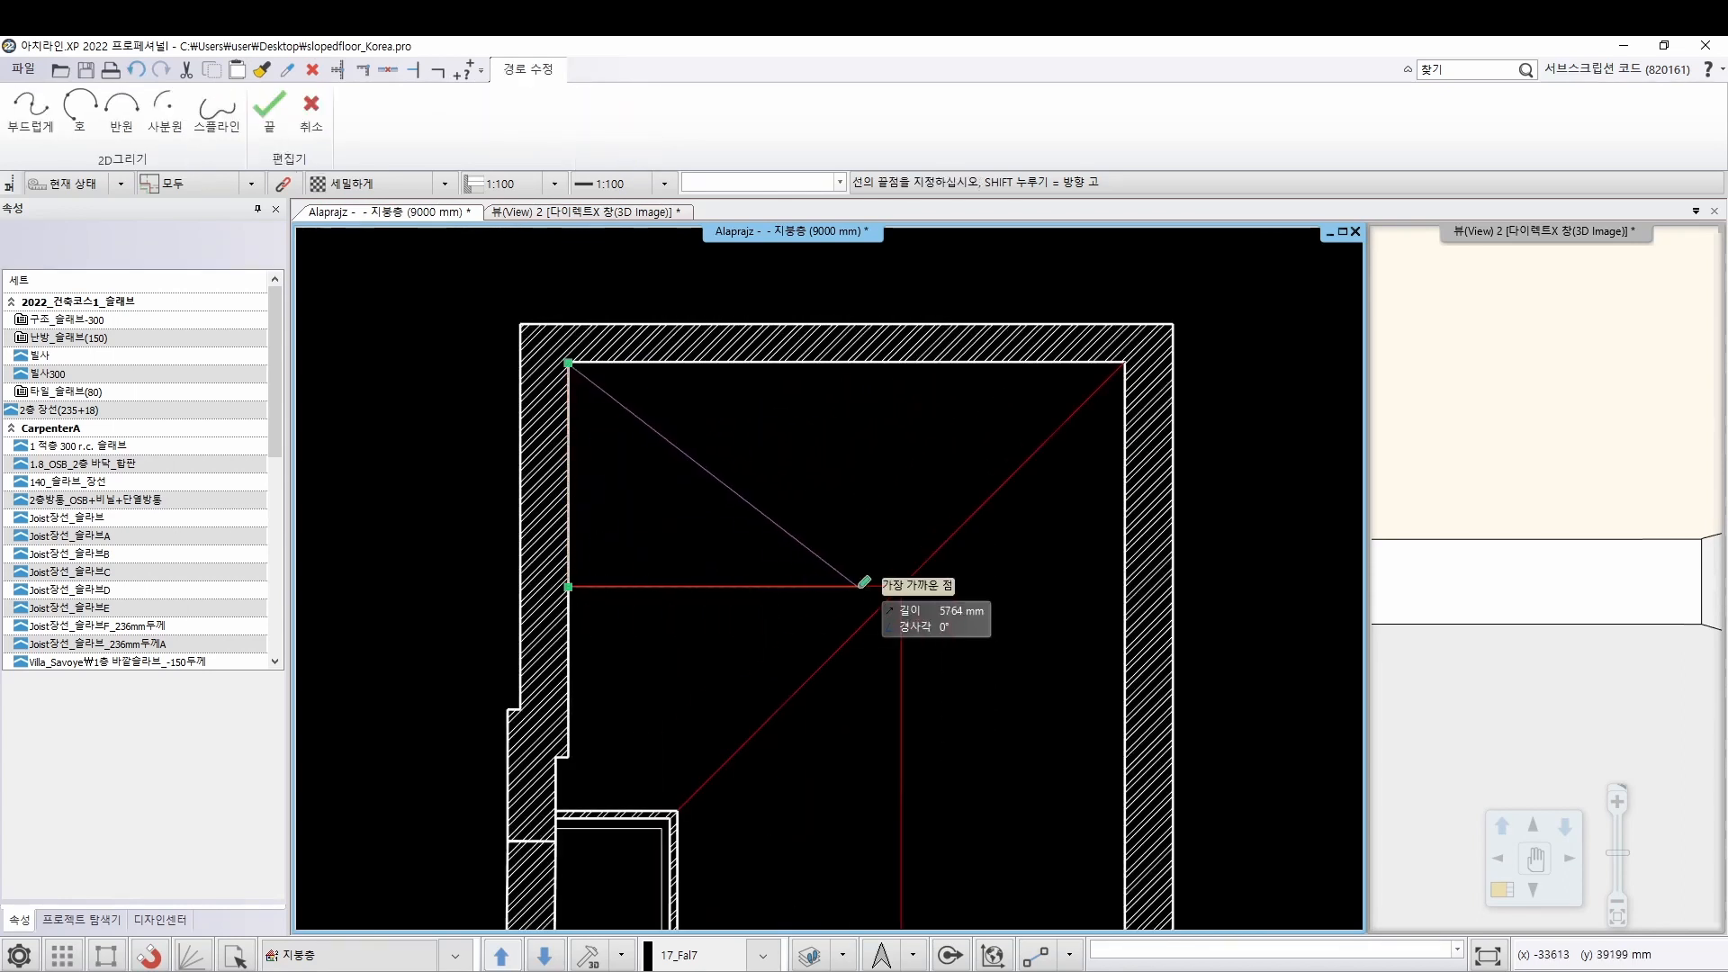
click(901, 587)
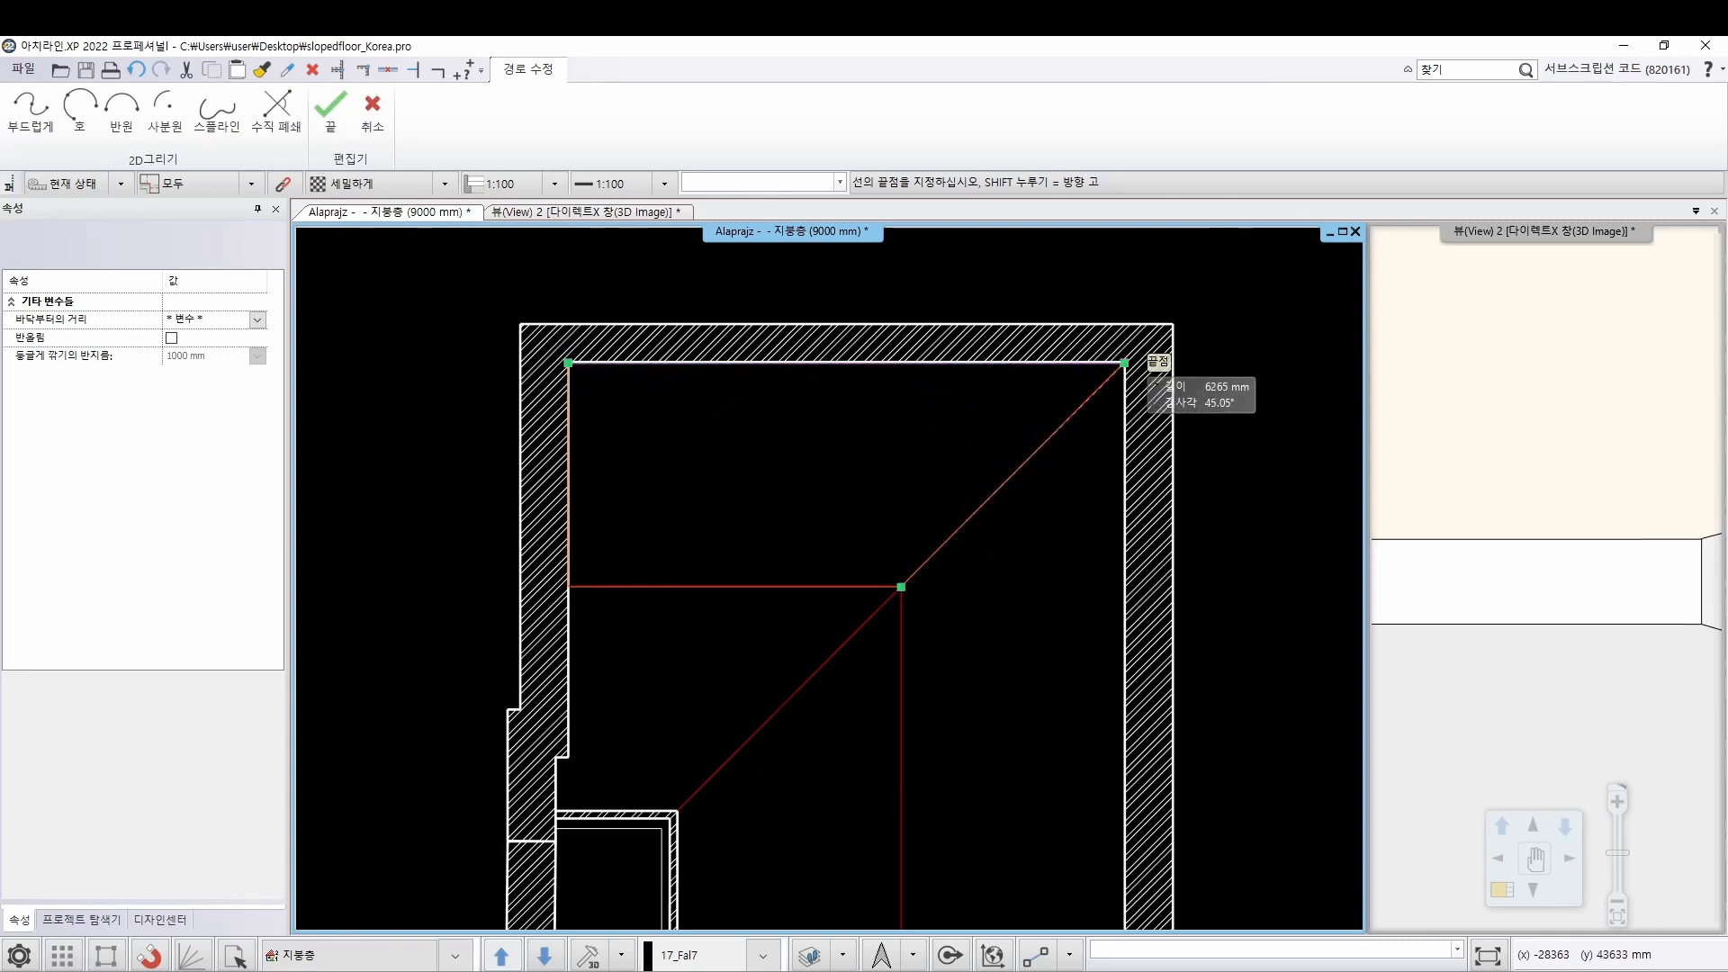
click(1125, 362)
click(569, 363)
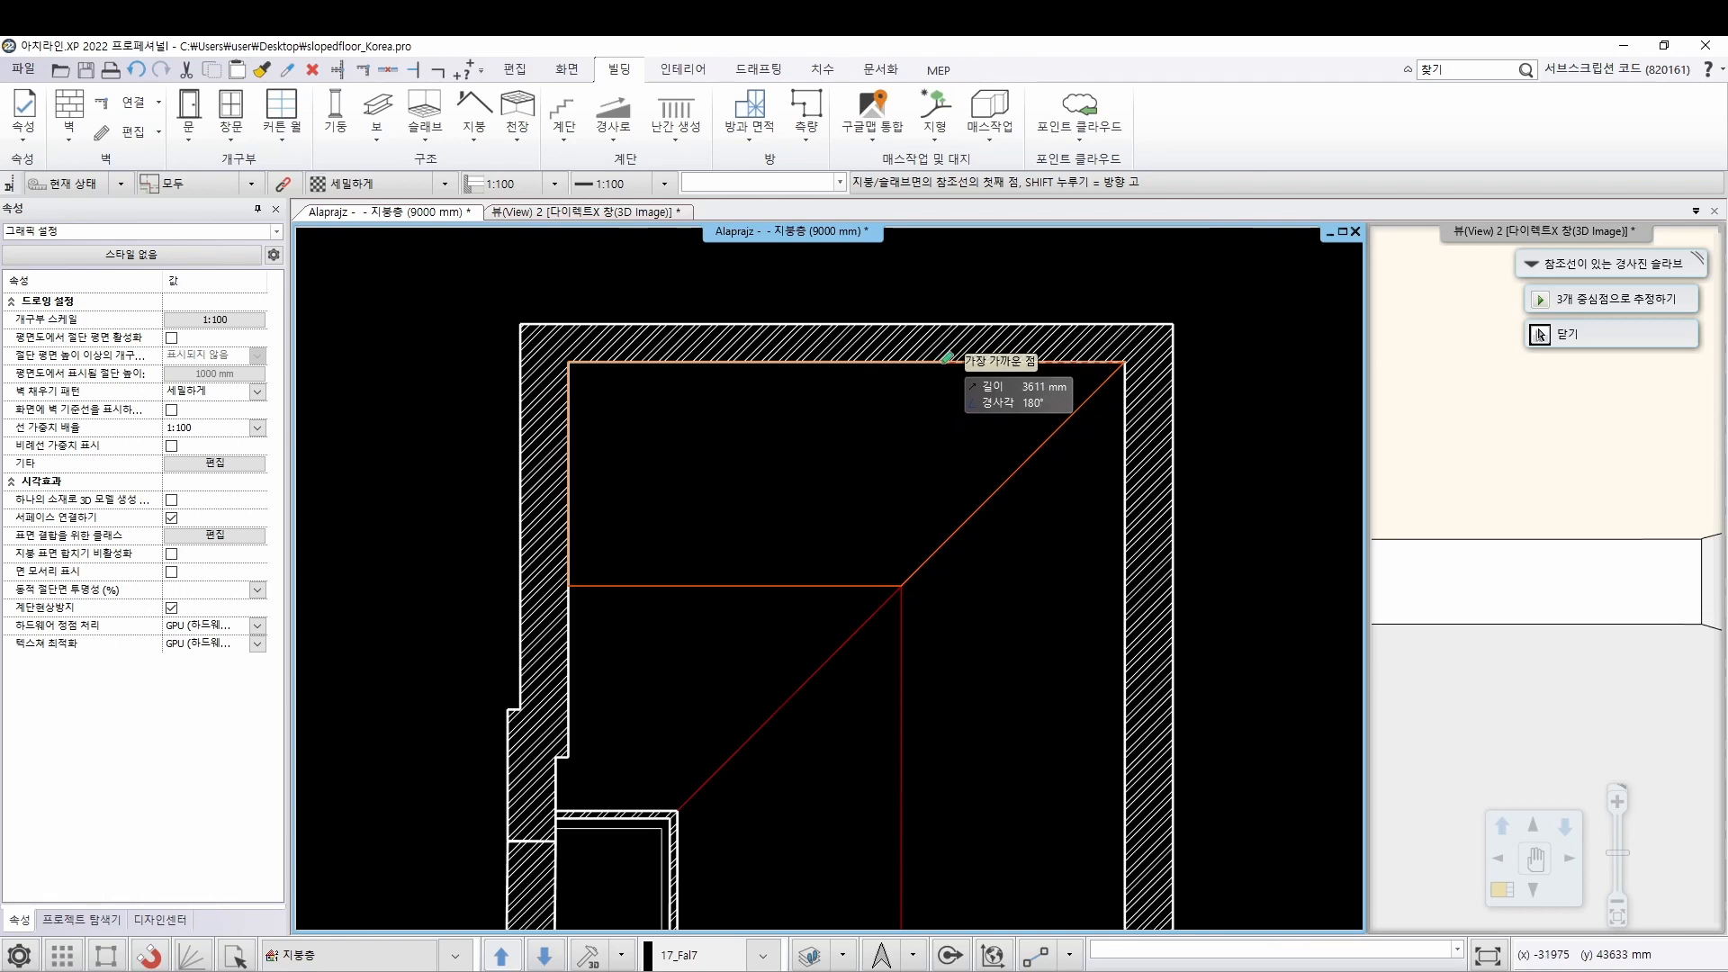
Set the slab's reference line along the upper wall's inner face and give it a slope angle of 40°
click(945, 360)
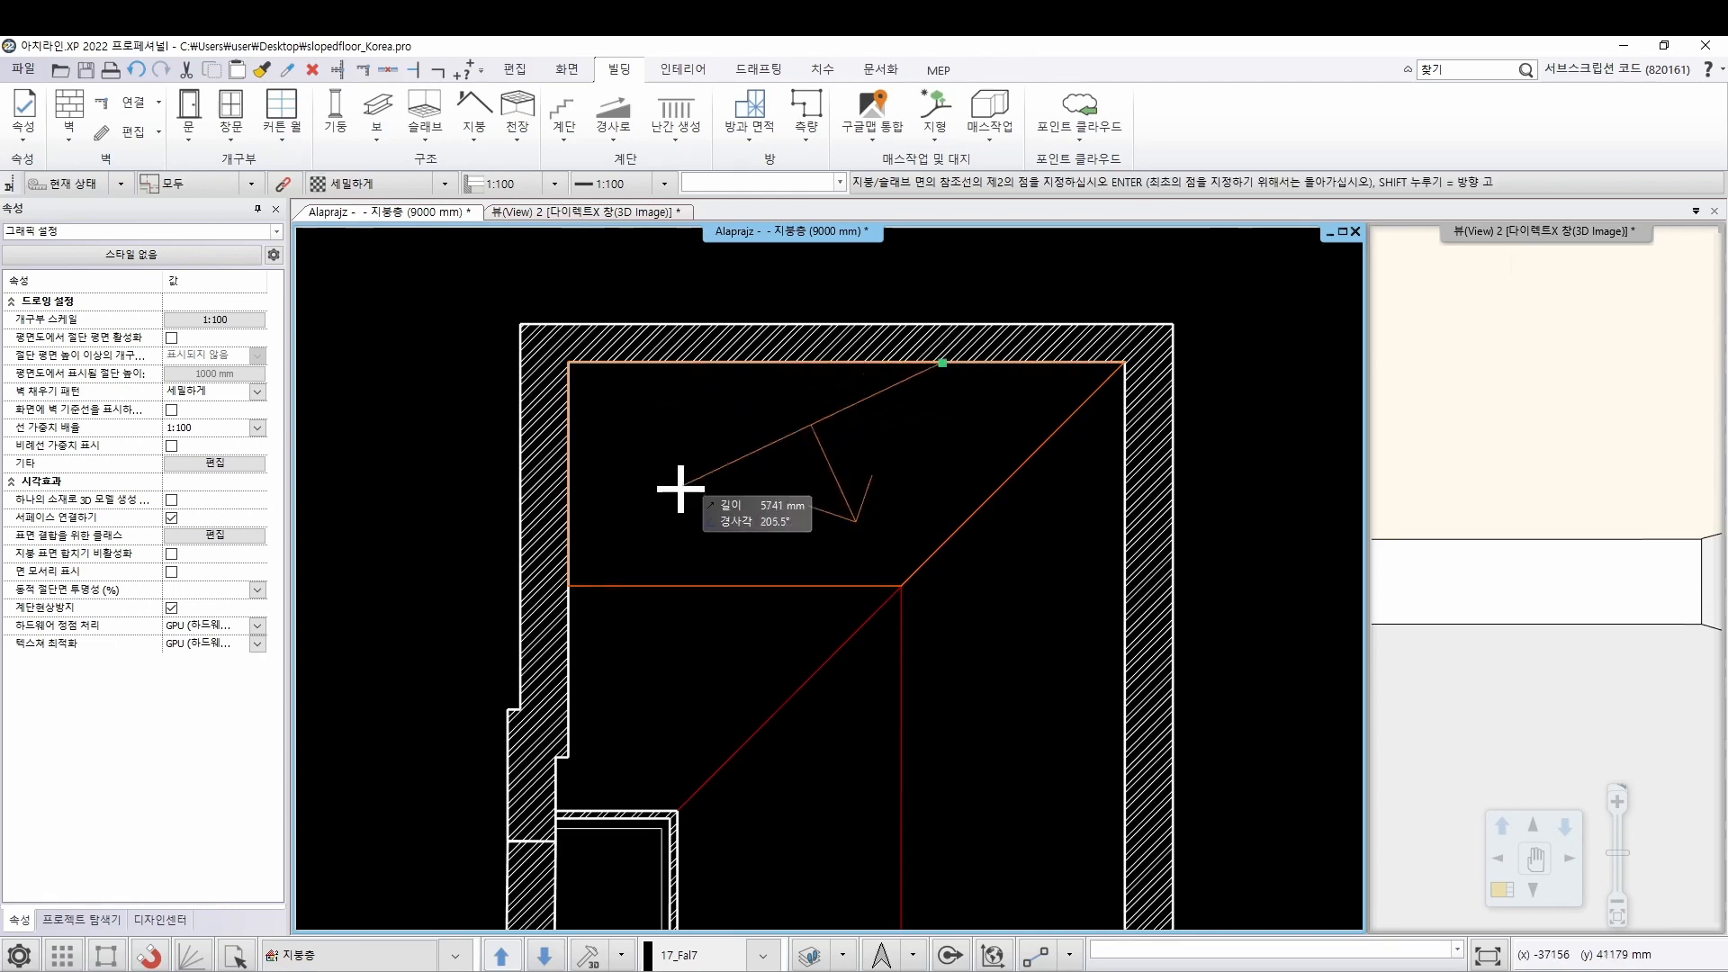
click(661, 364)
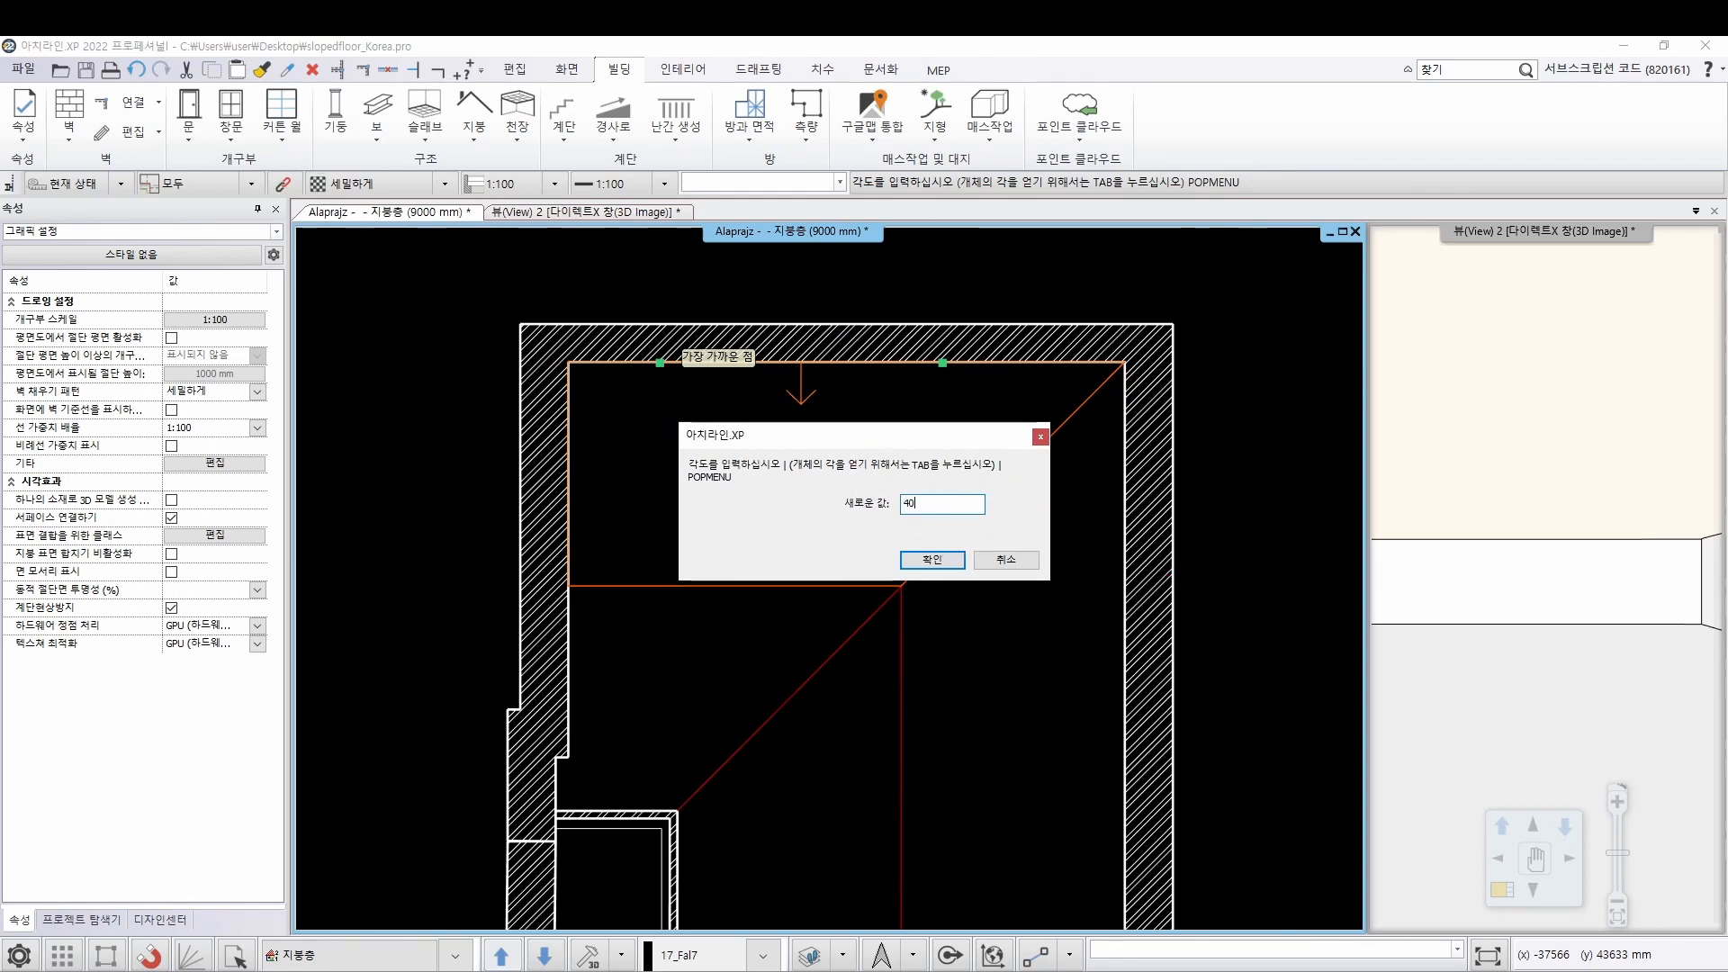
key(Return)
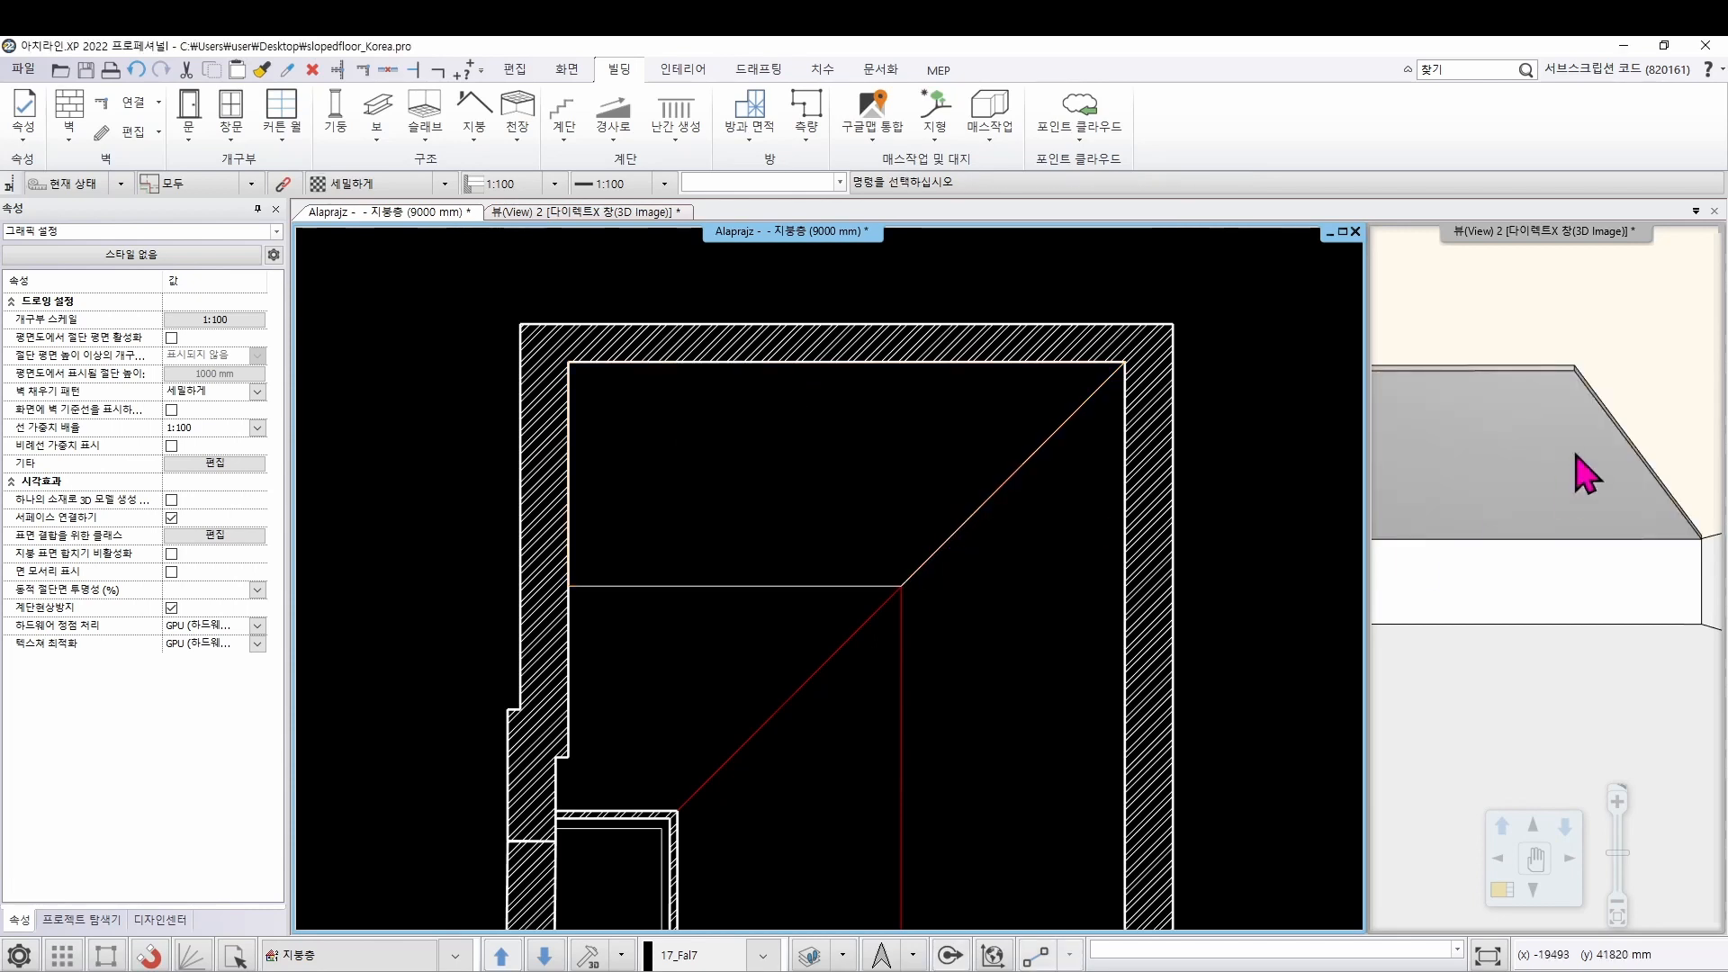
Switch the 3D view to the plan view (평면도) and orbit it to examine the new sloped slab above the attic walls
click(1524, 367)
mouse_move(1593, 810)
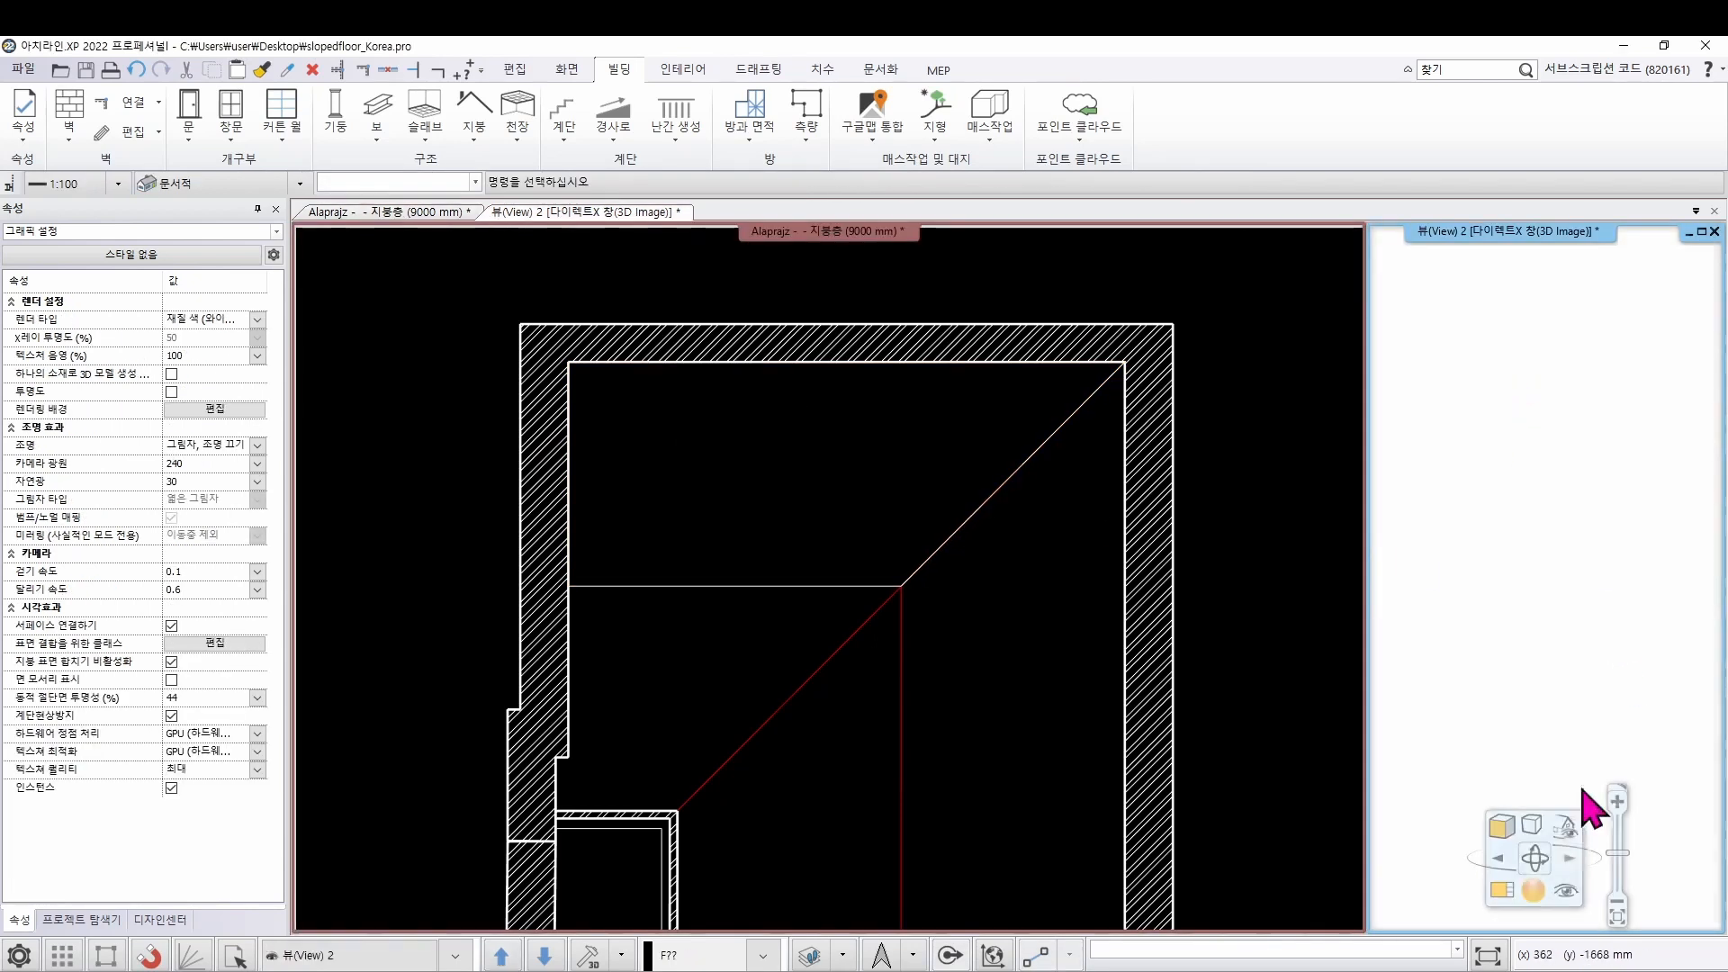
right_click(1571, 846)
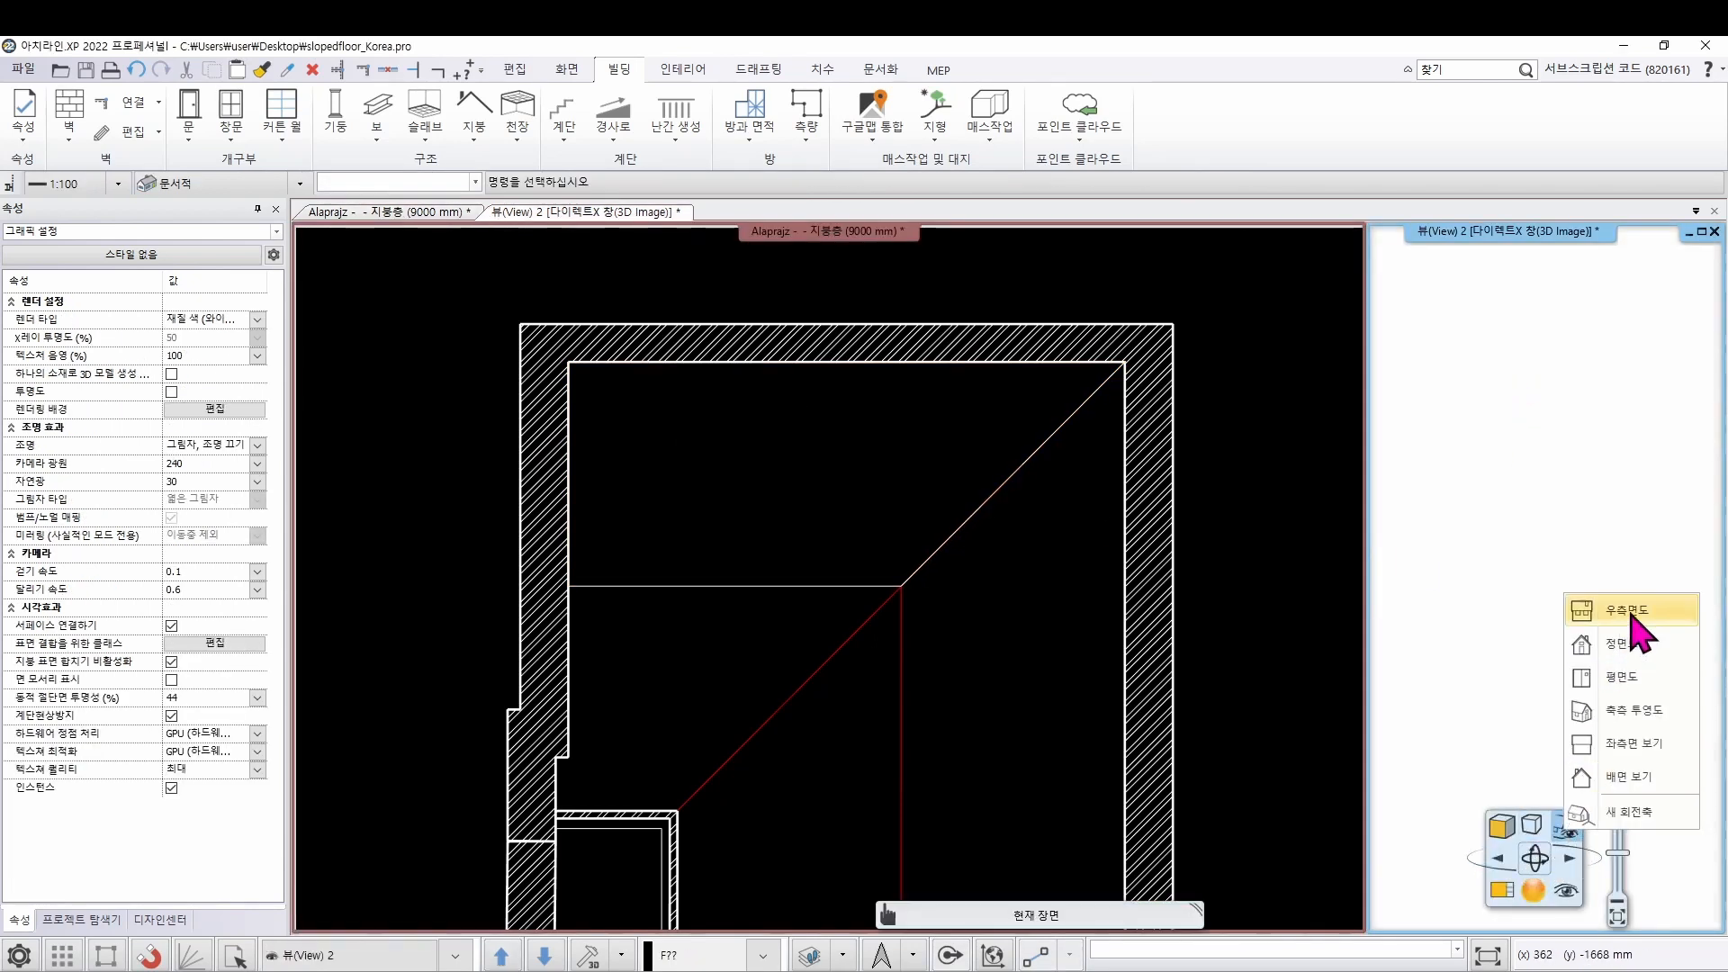
click(1642, 684)
middle_drag(1526, 439, 1632, 605)
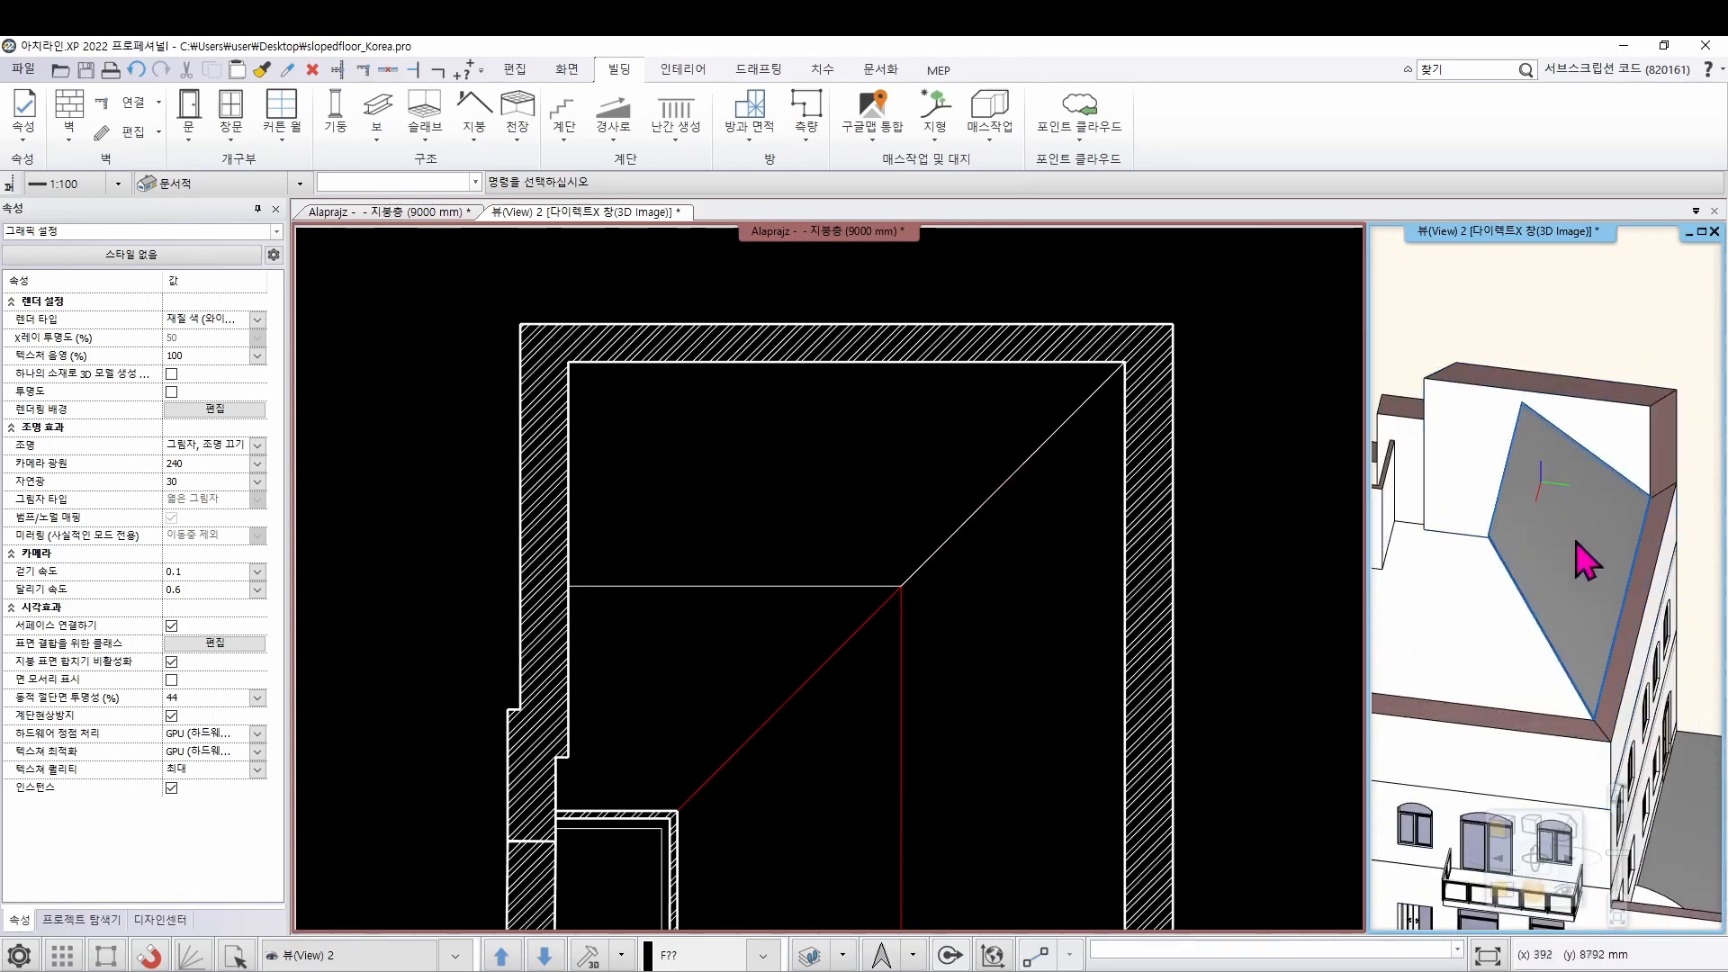
Outline a second sloped slab by reference line between the right wall's inner corners, the vertical ridge line and the upper-right hip line
click(866, 547)
scroll(947, 544, down, 3)
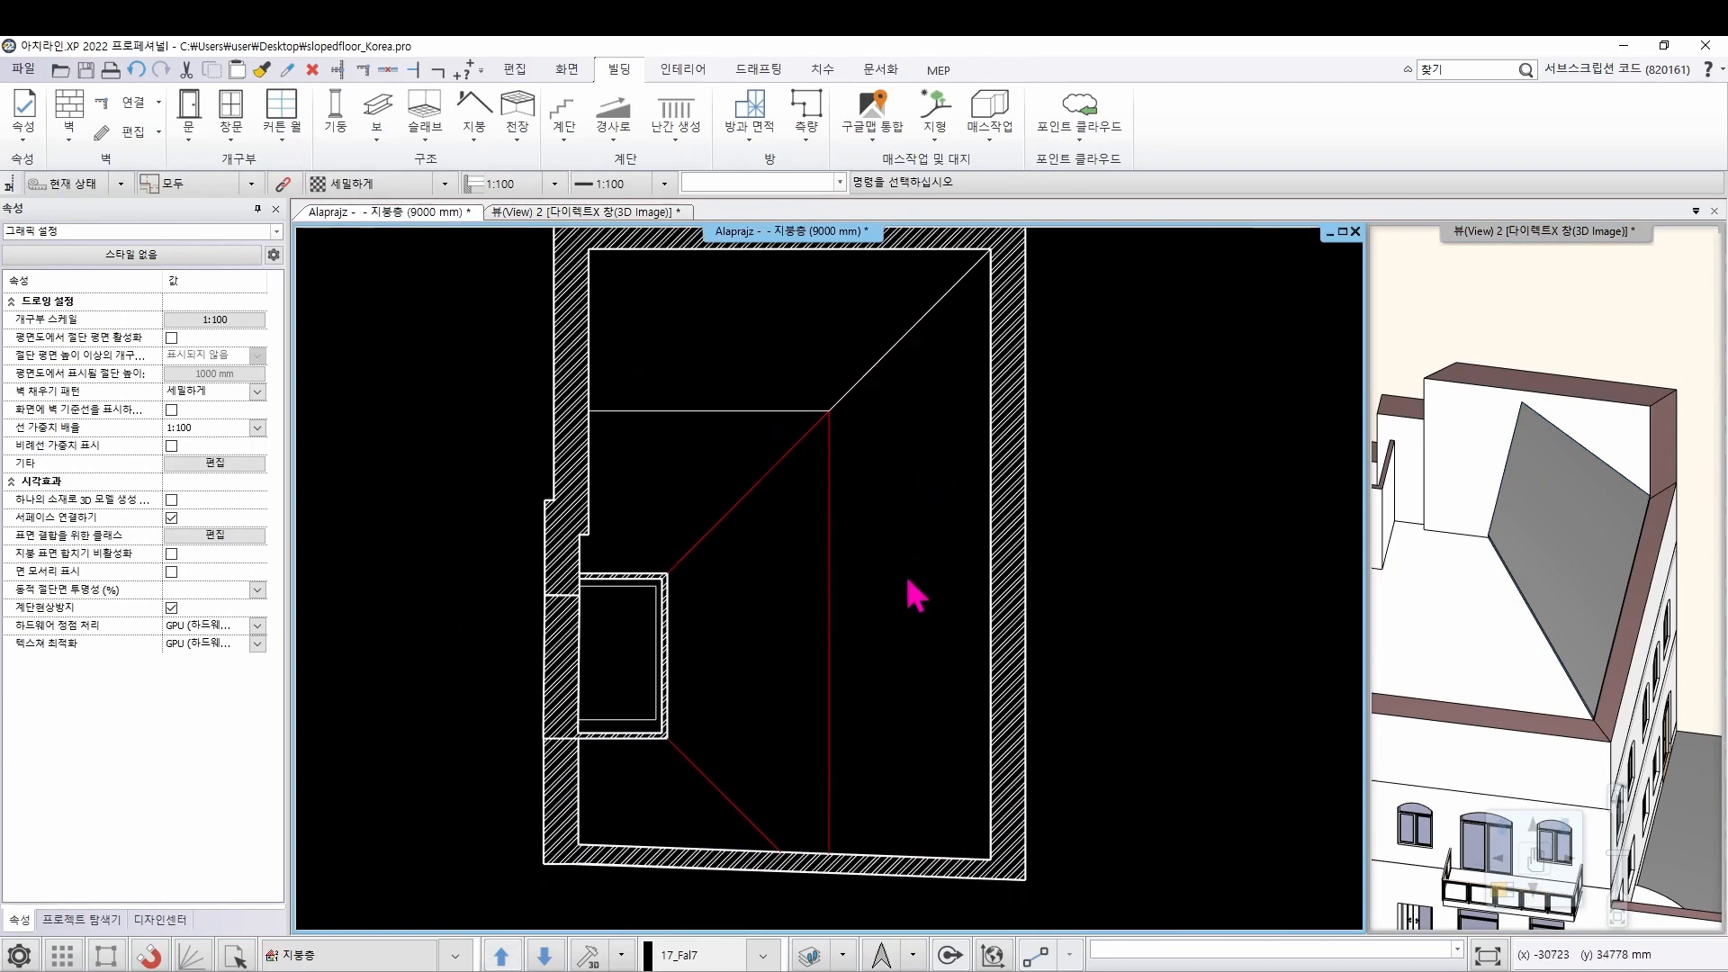
click(427, 142)
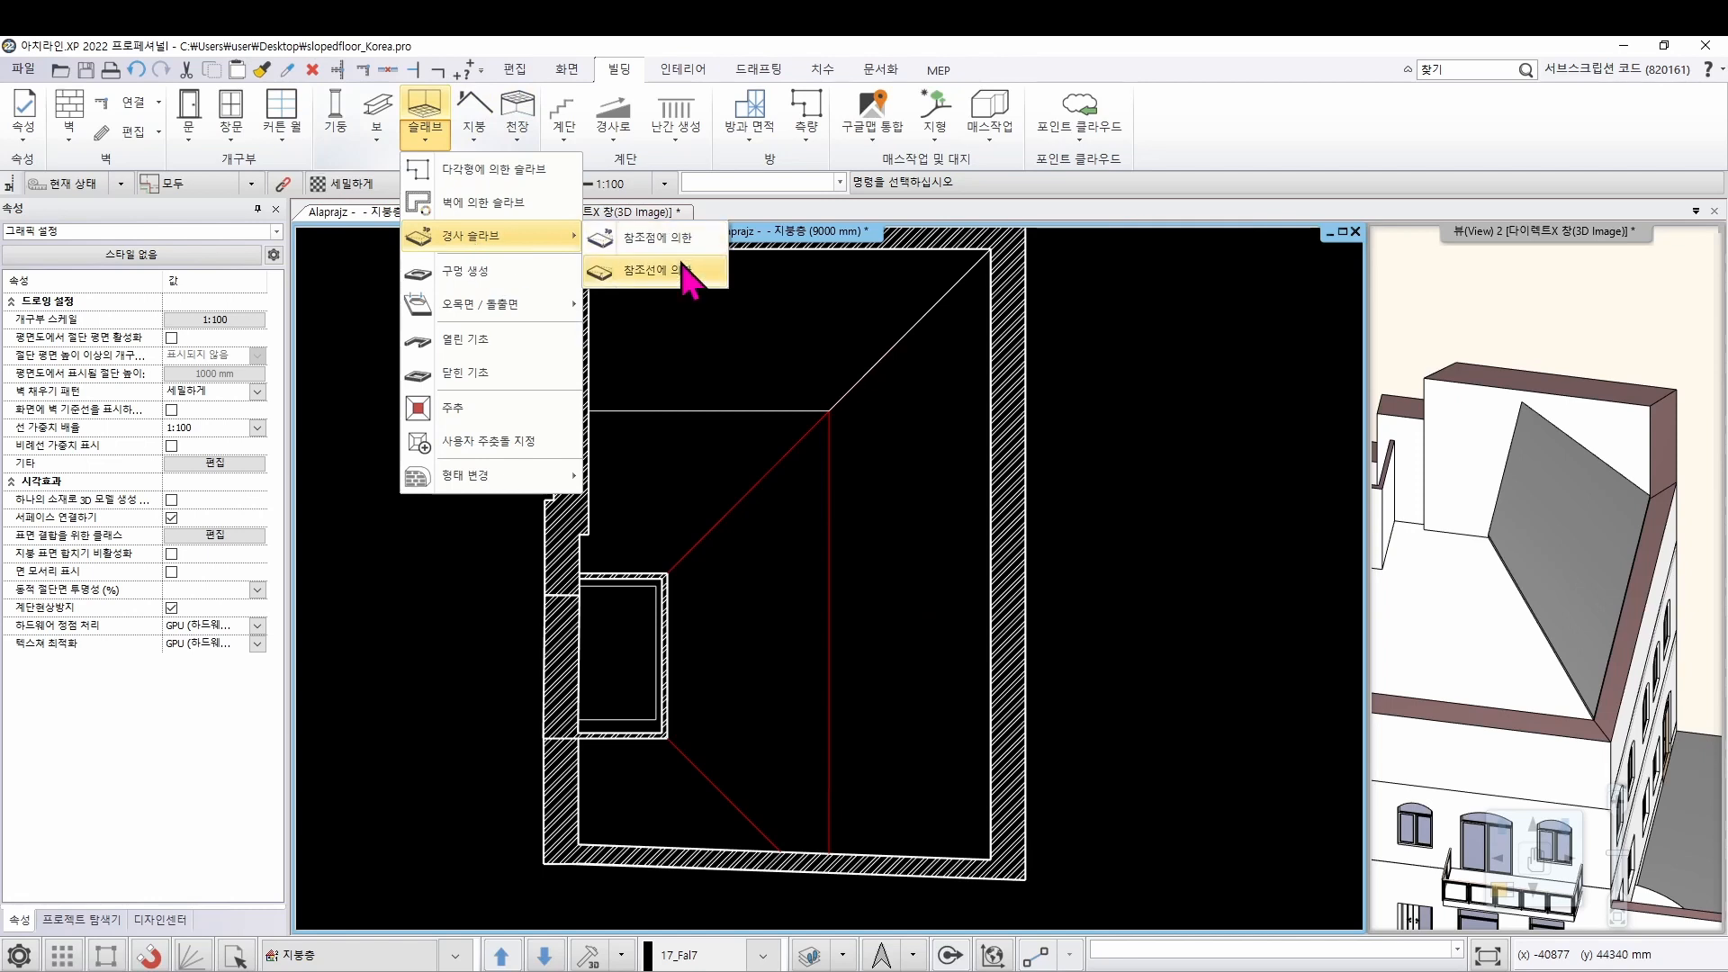
click(680, 273)
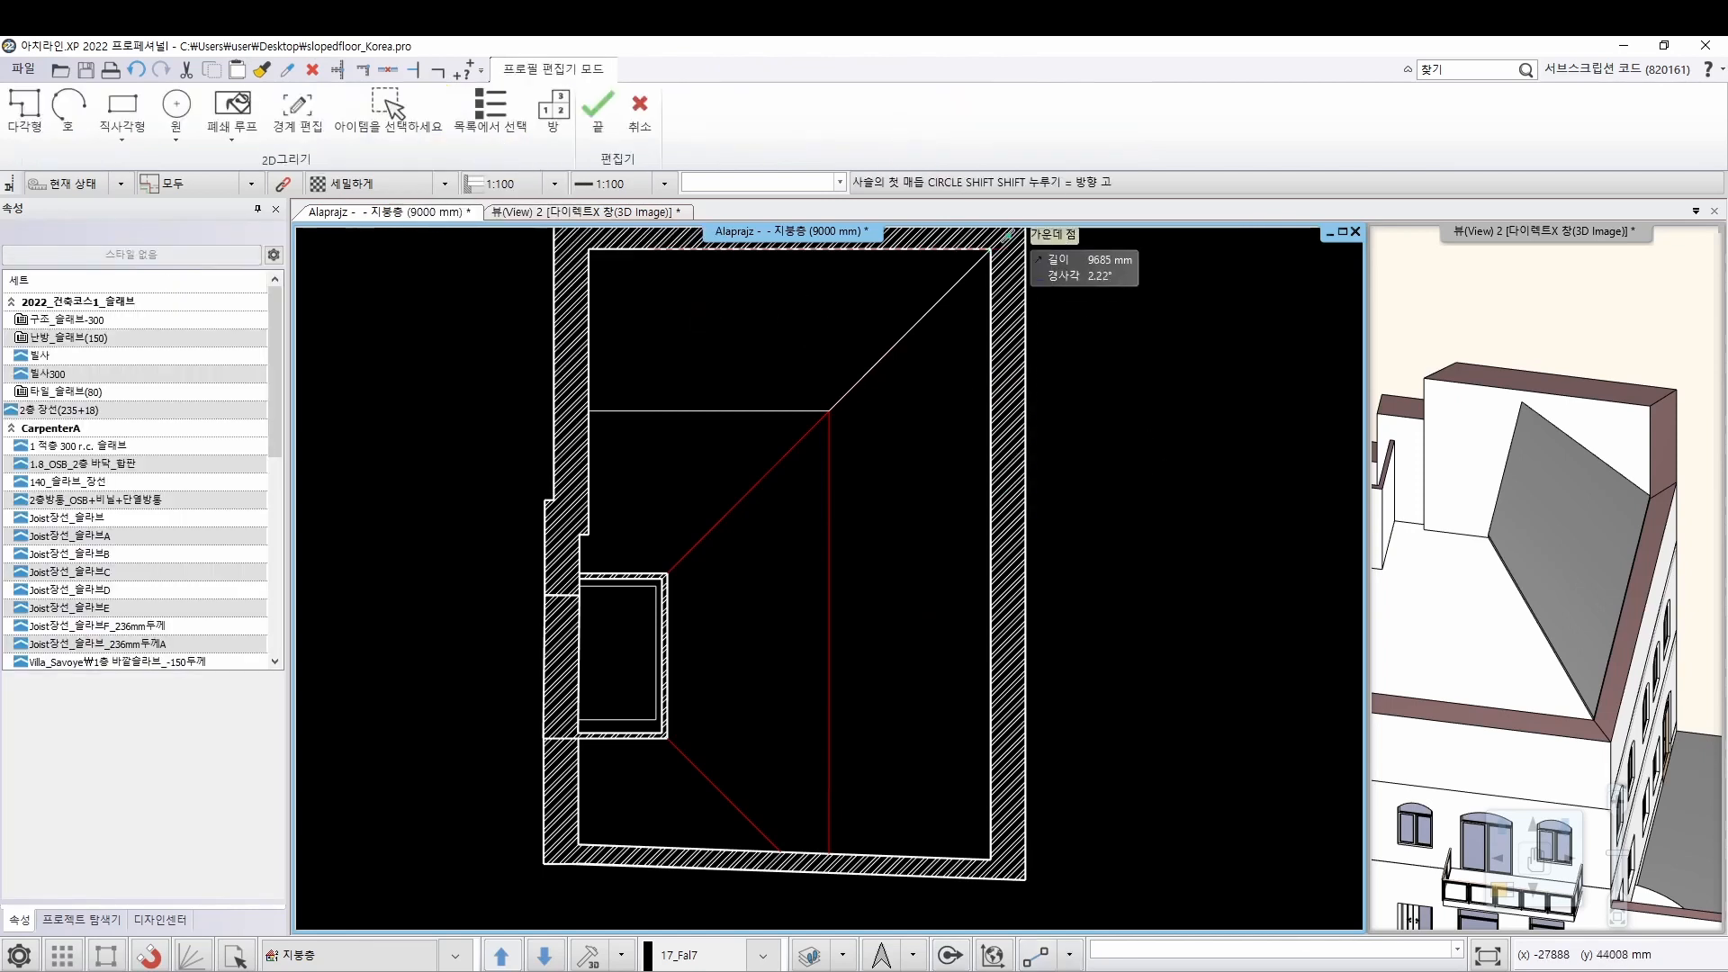
scroll(990, 249, up, 4)
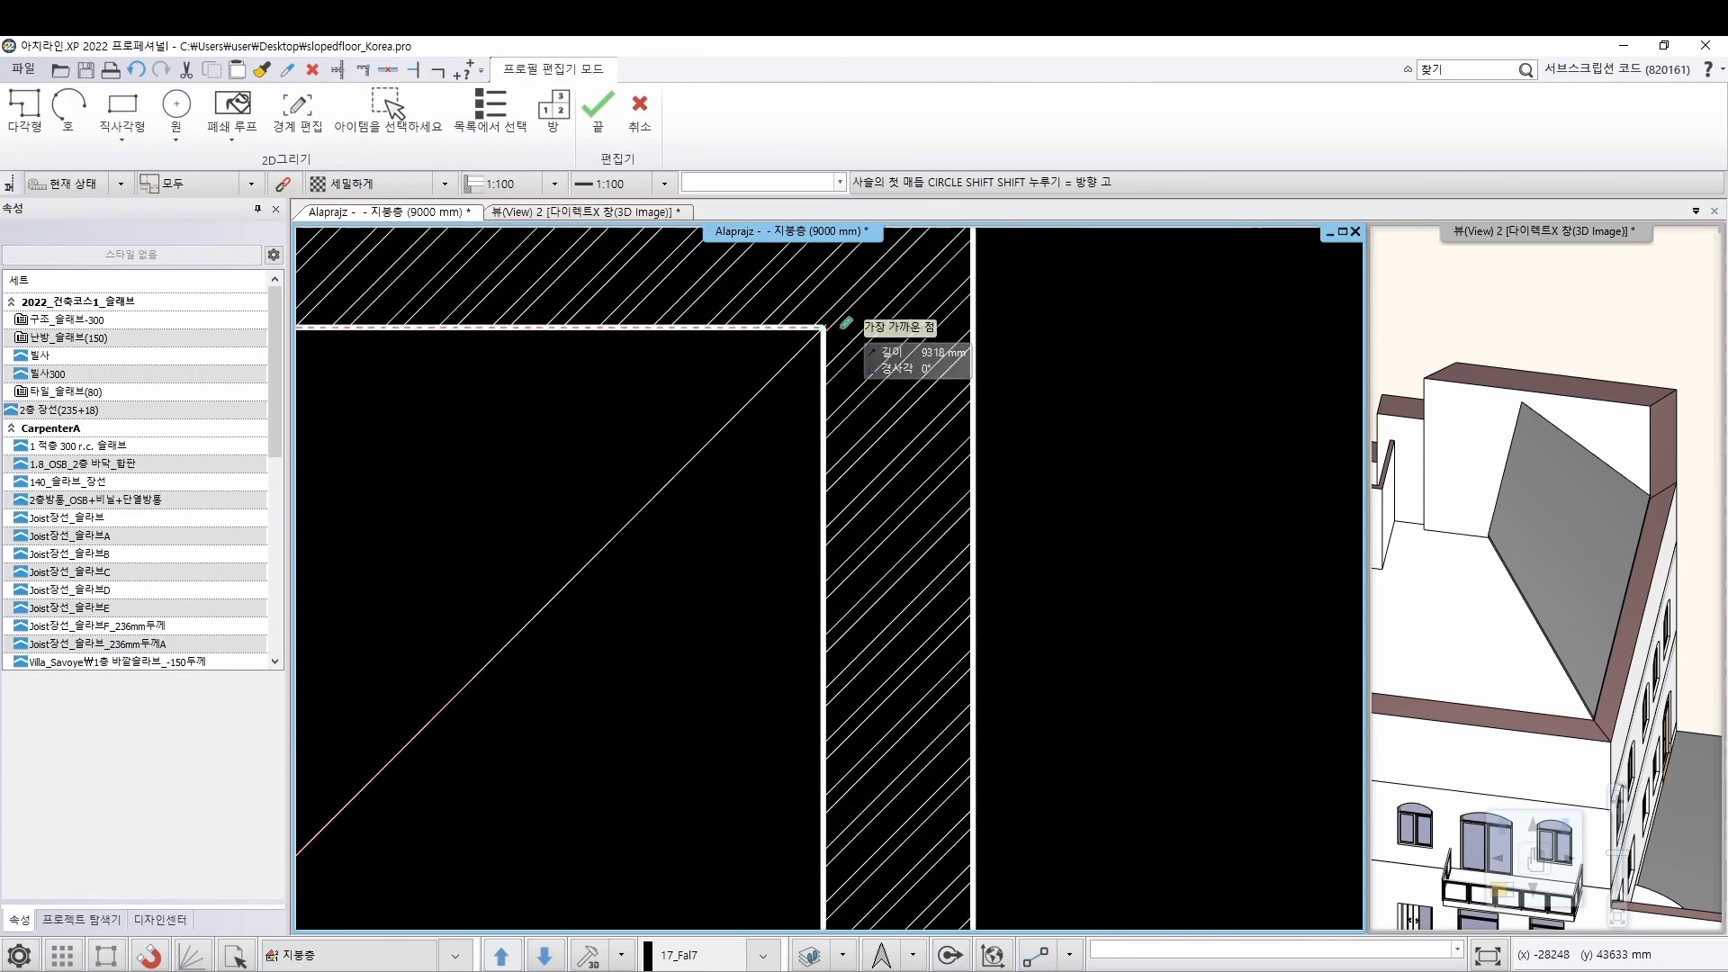
click(824, 327)
scroll(824, 327, down, 5)
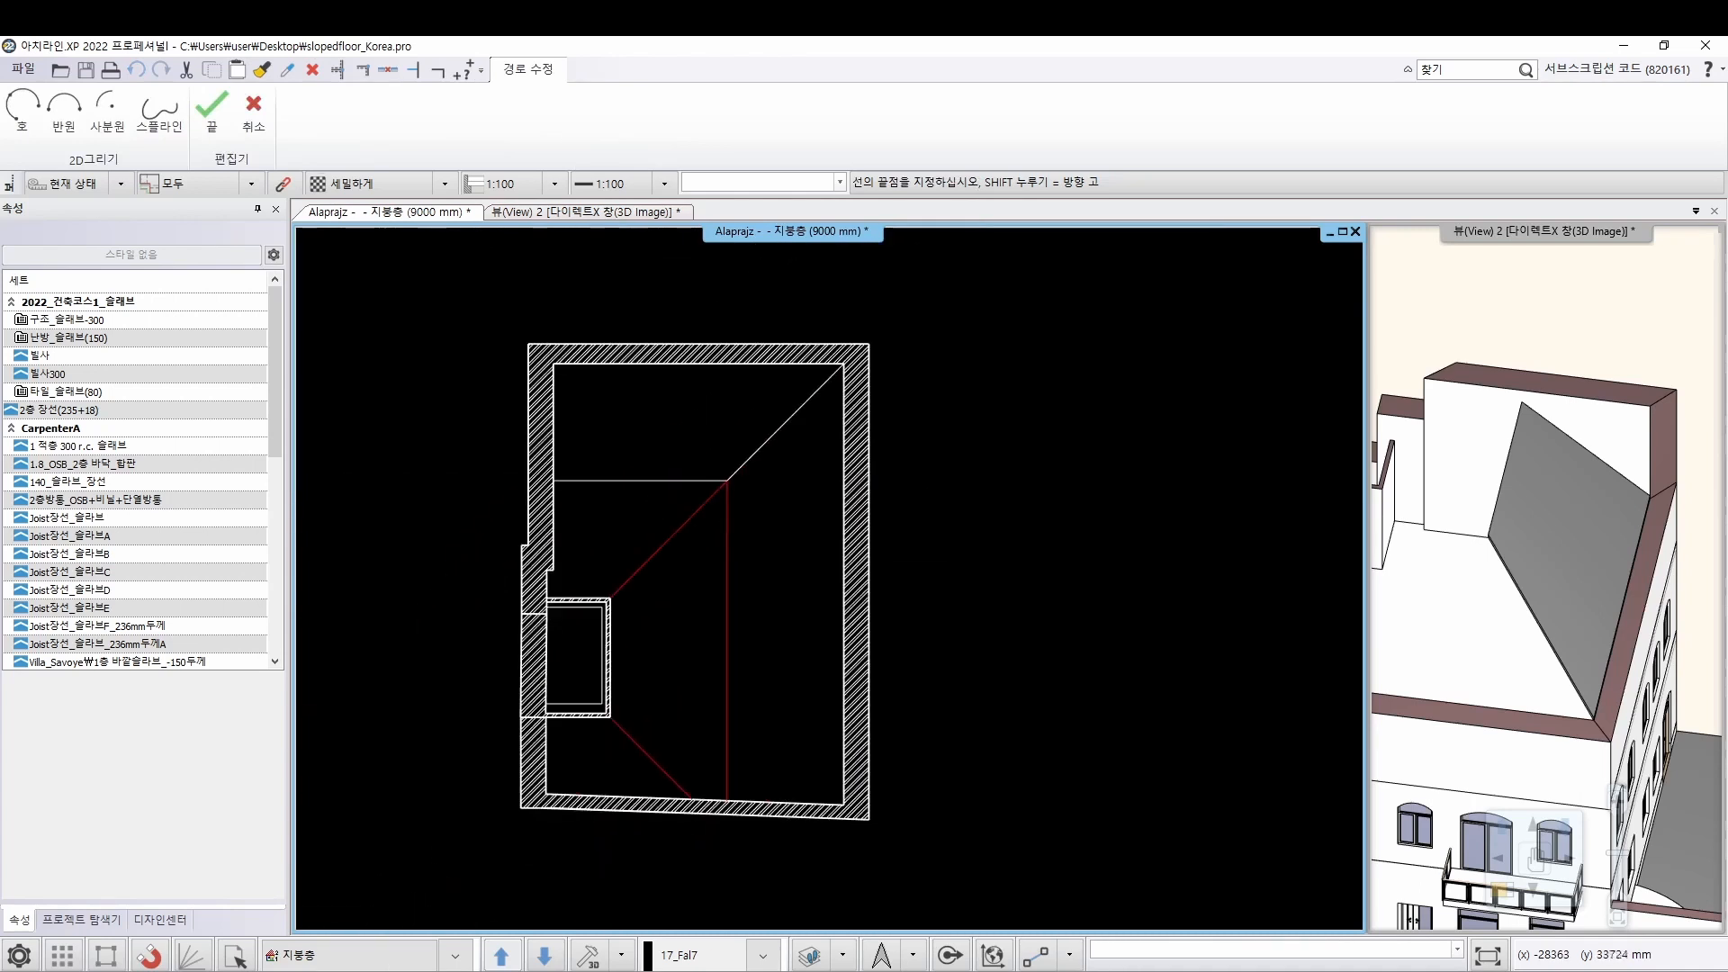
scroll(855, 602, up, 2)
click(851, 638)
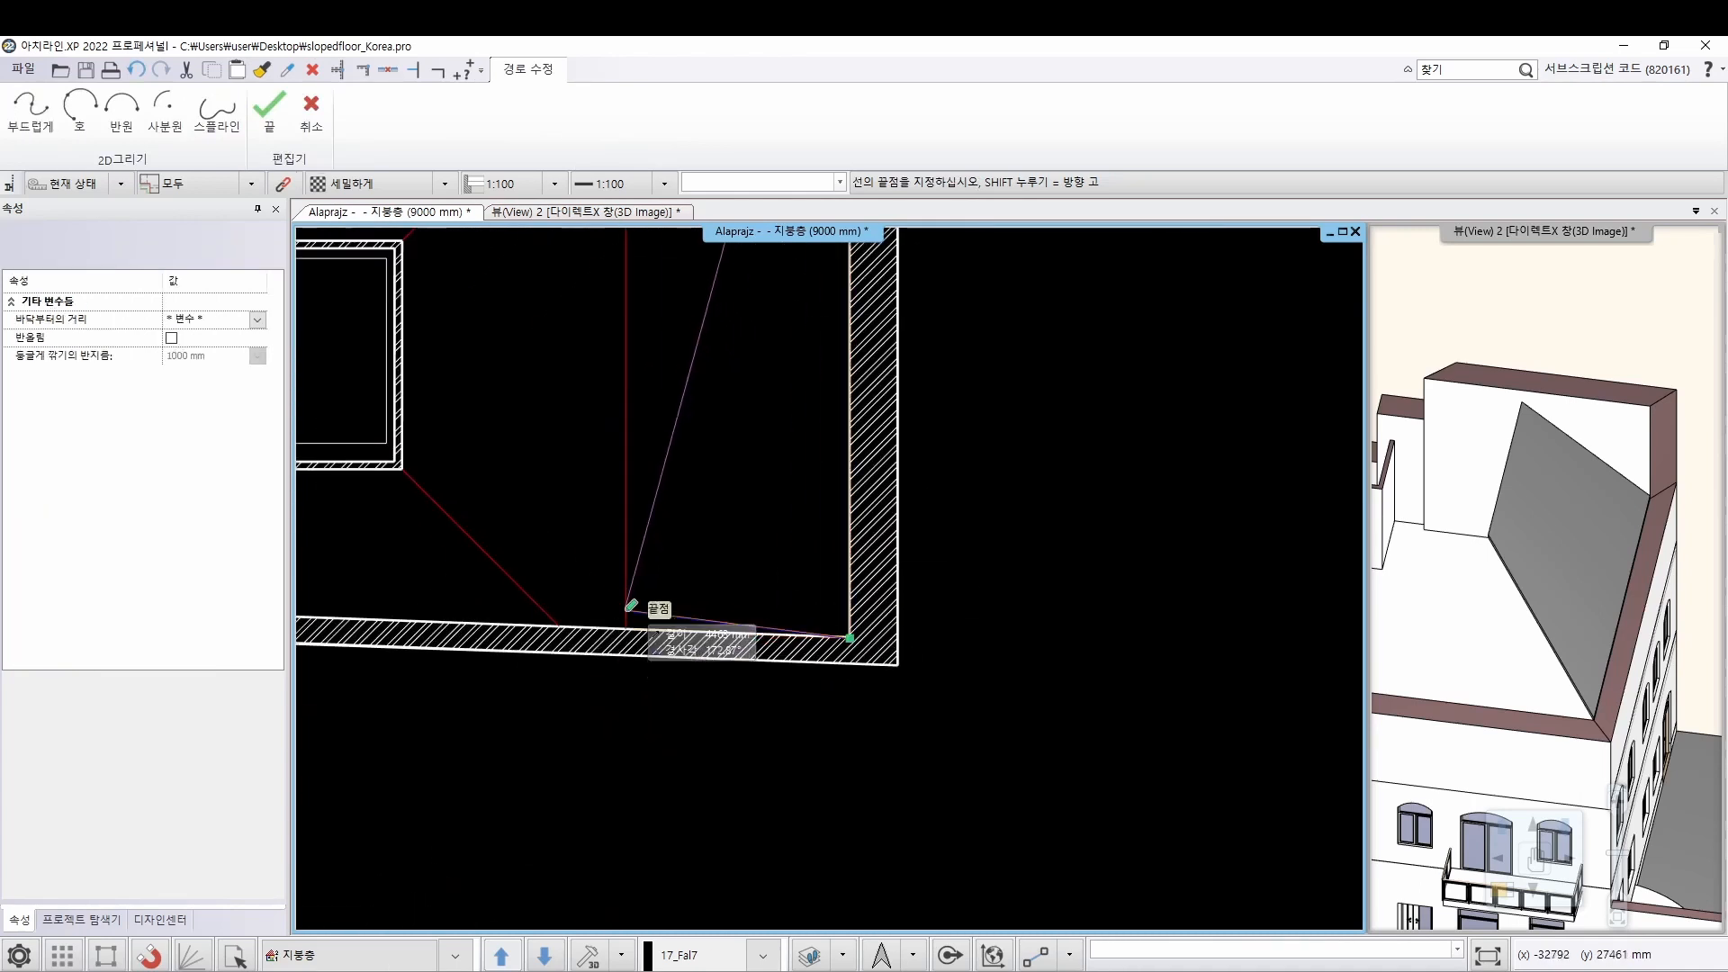
click(625, 629)
scroll(637, 559, up, 4)
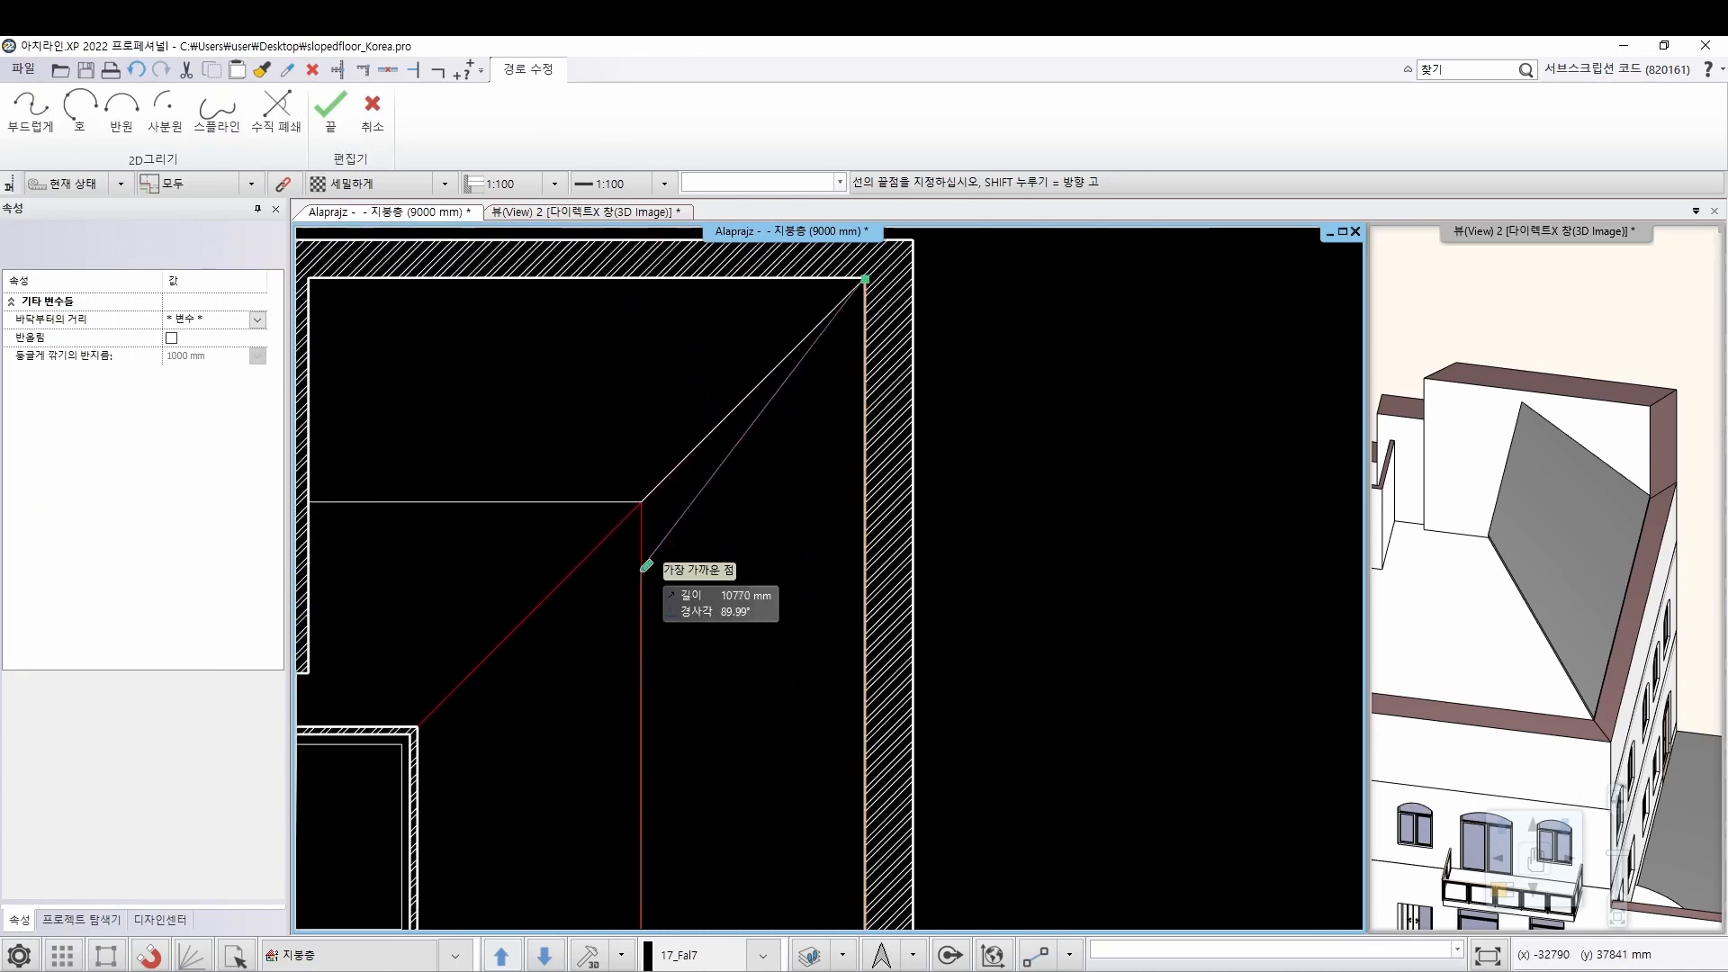
click(740, 445)
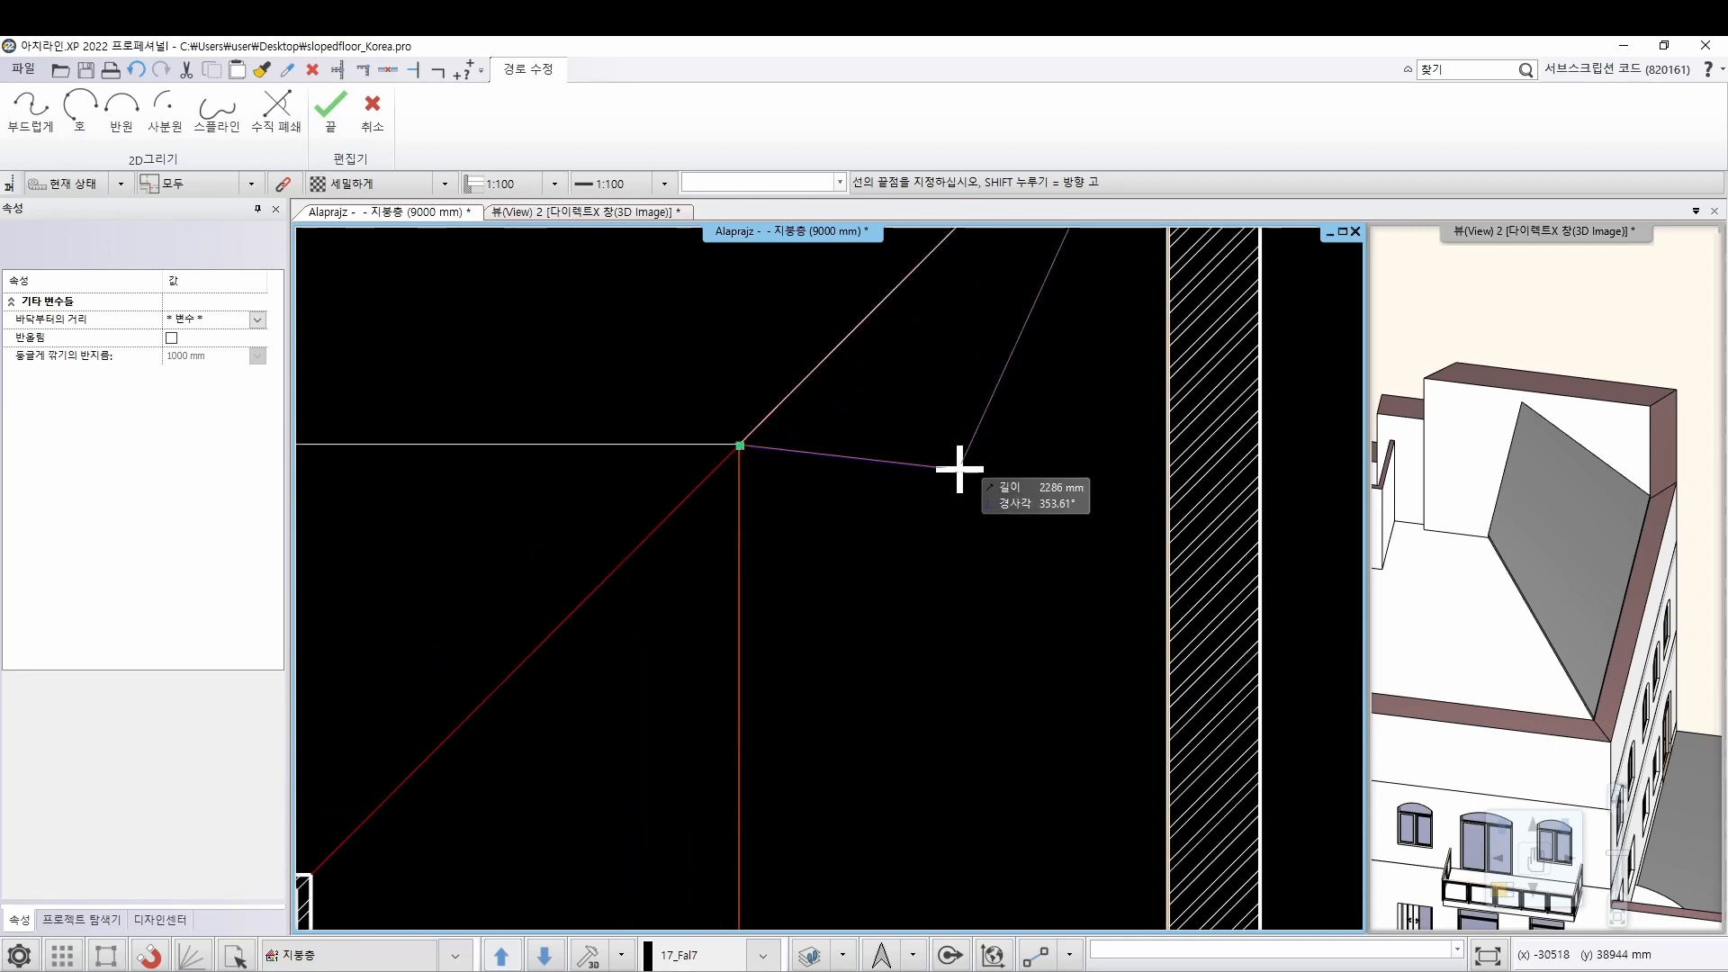
scroll(1009, 526, down, 4)
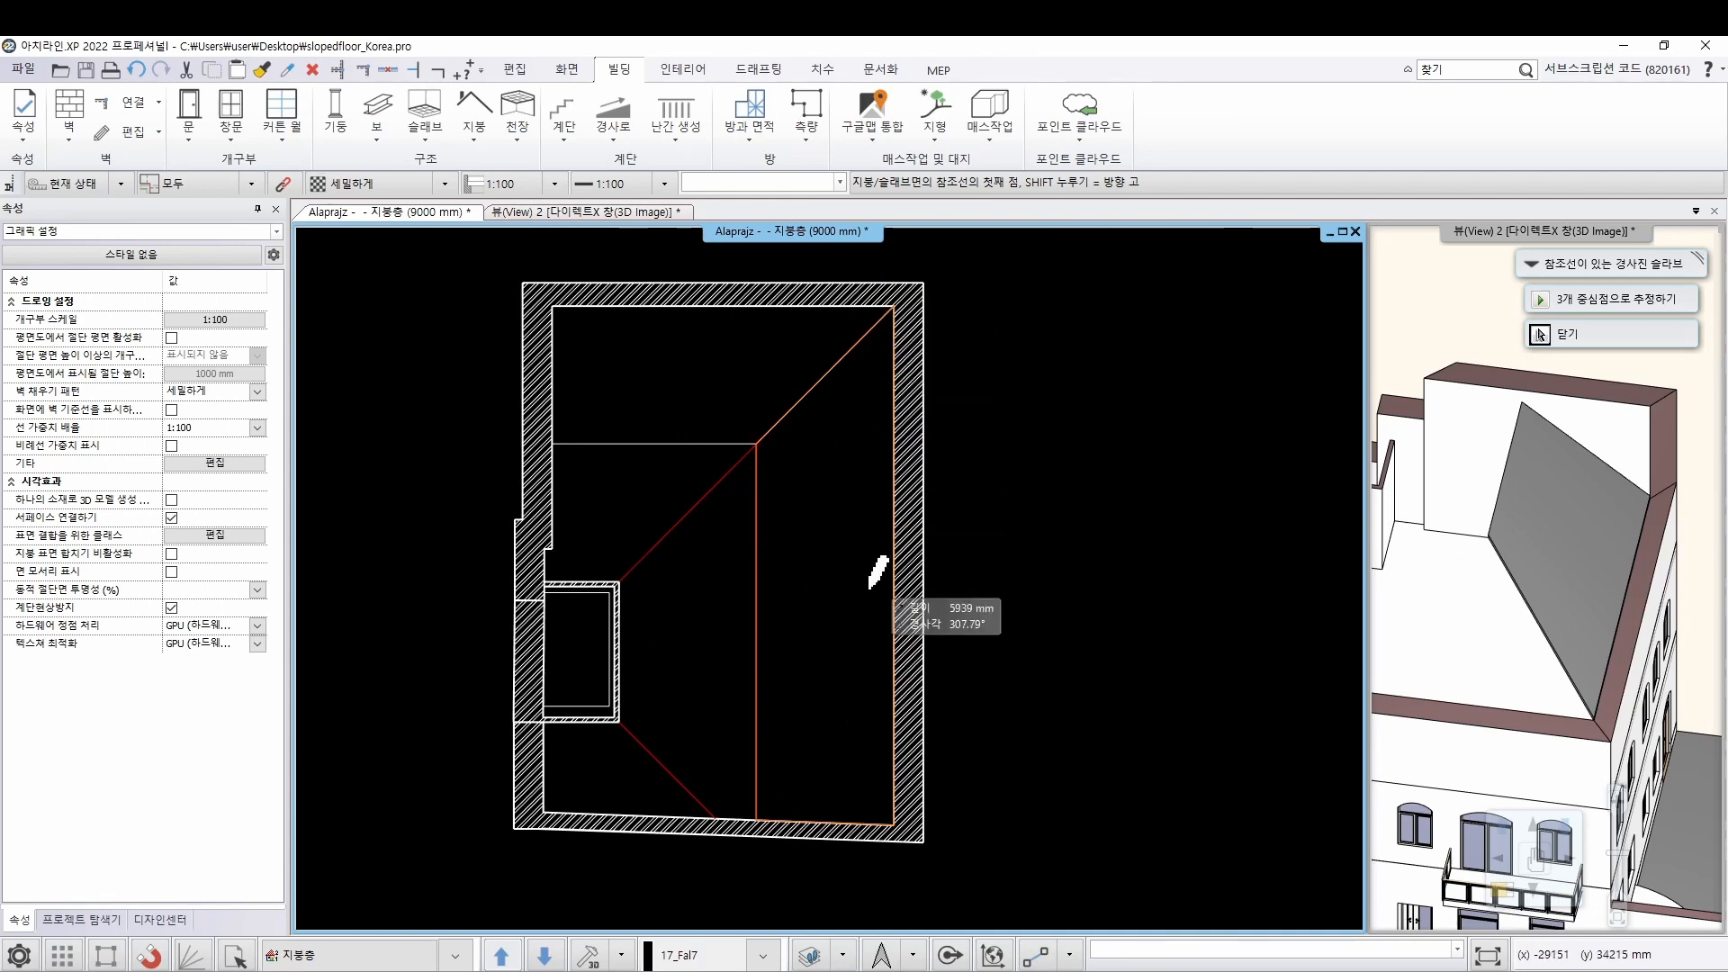
Set the second slab's reference line along the right wall's inner face with a 40° slope and check the slab in 3D
click(893, 445)
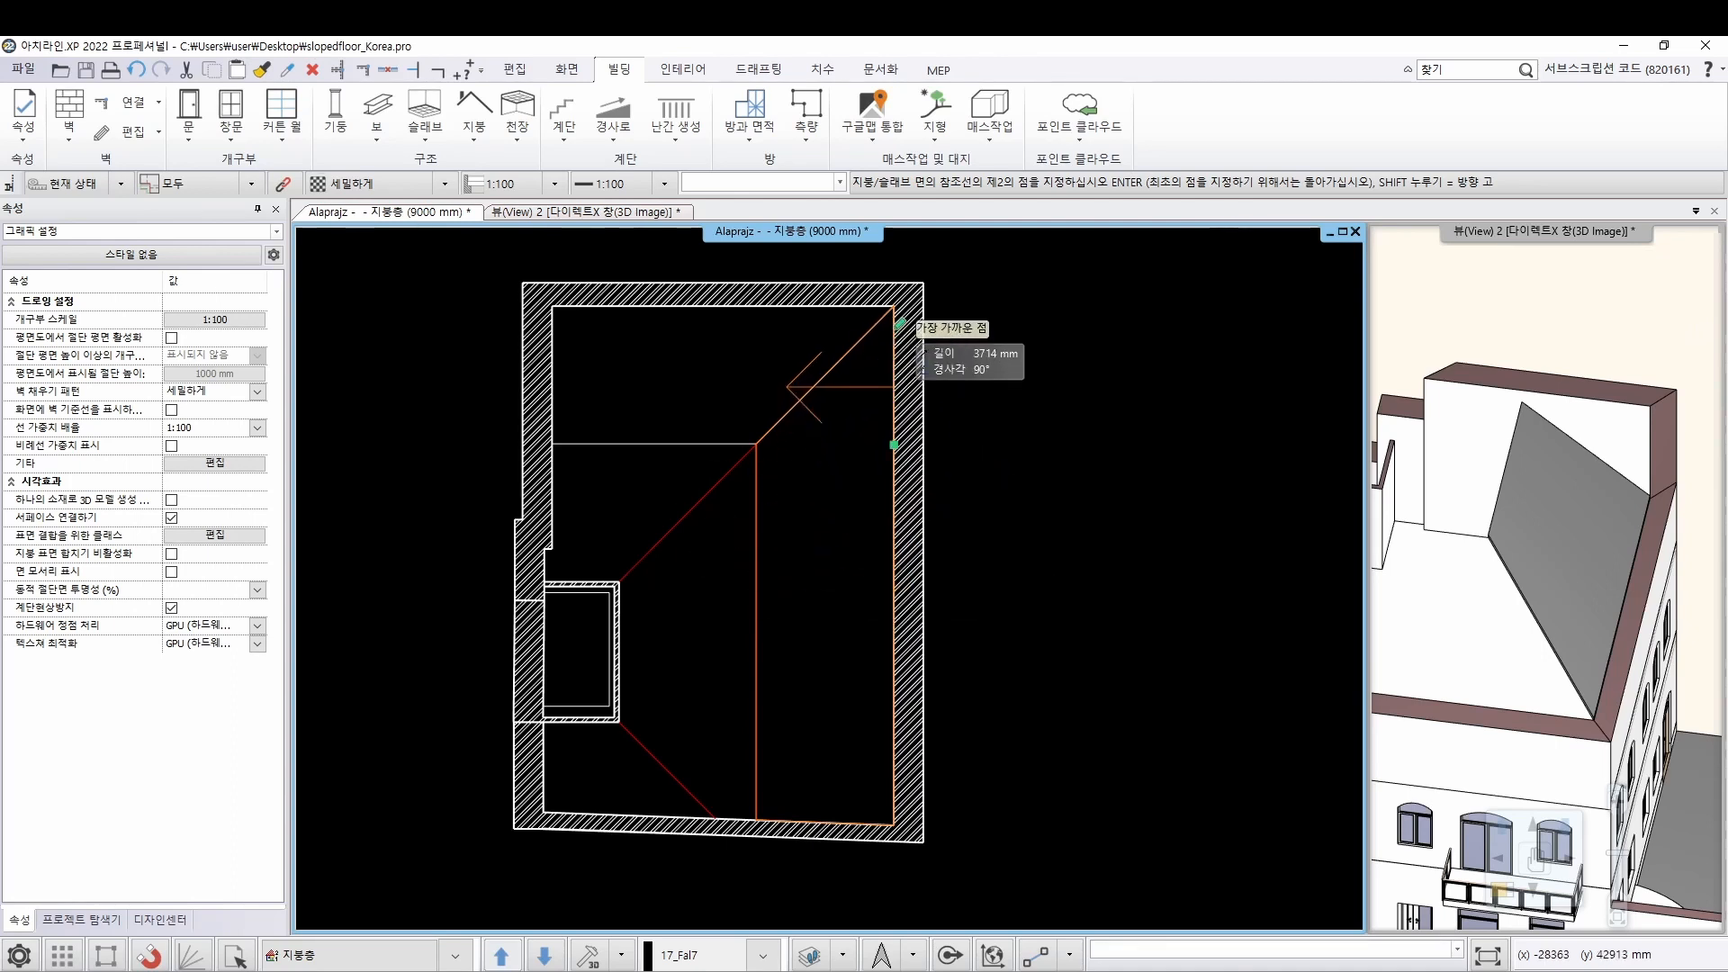
click(894, 330)
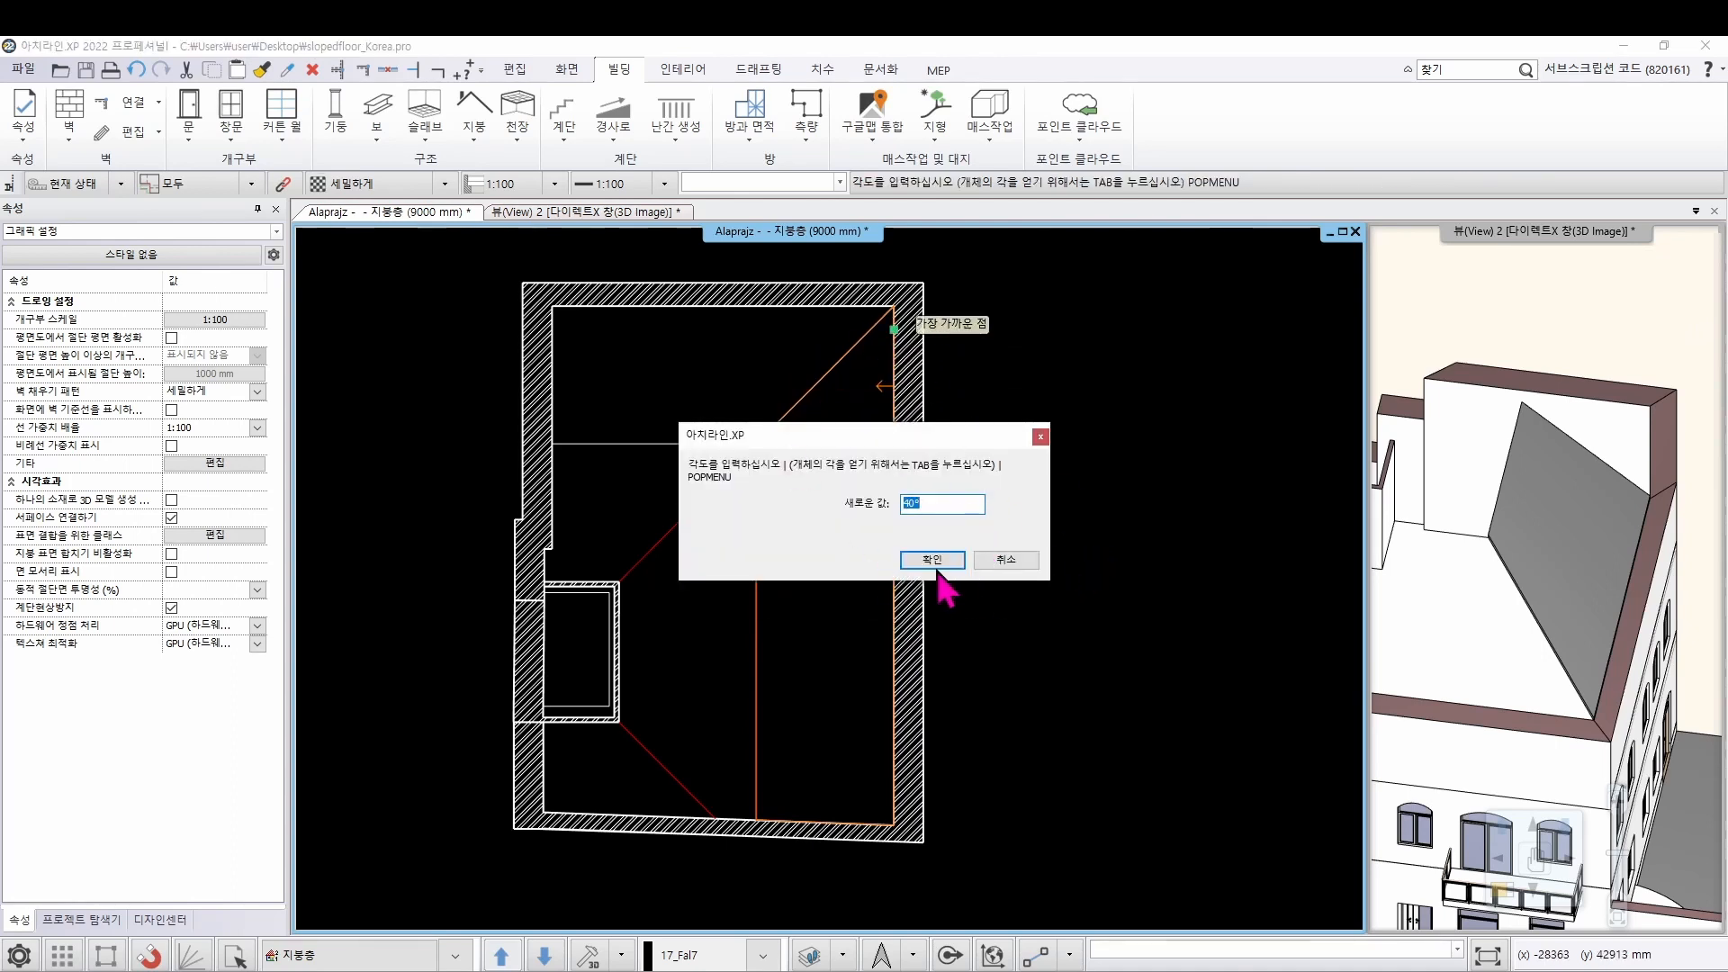
click(931, 560)
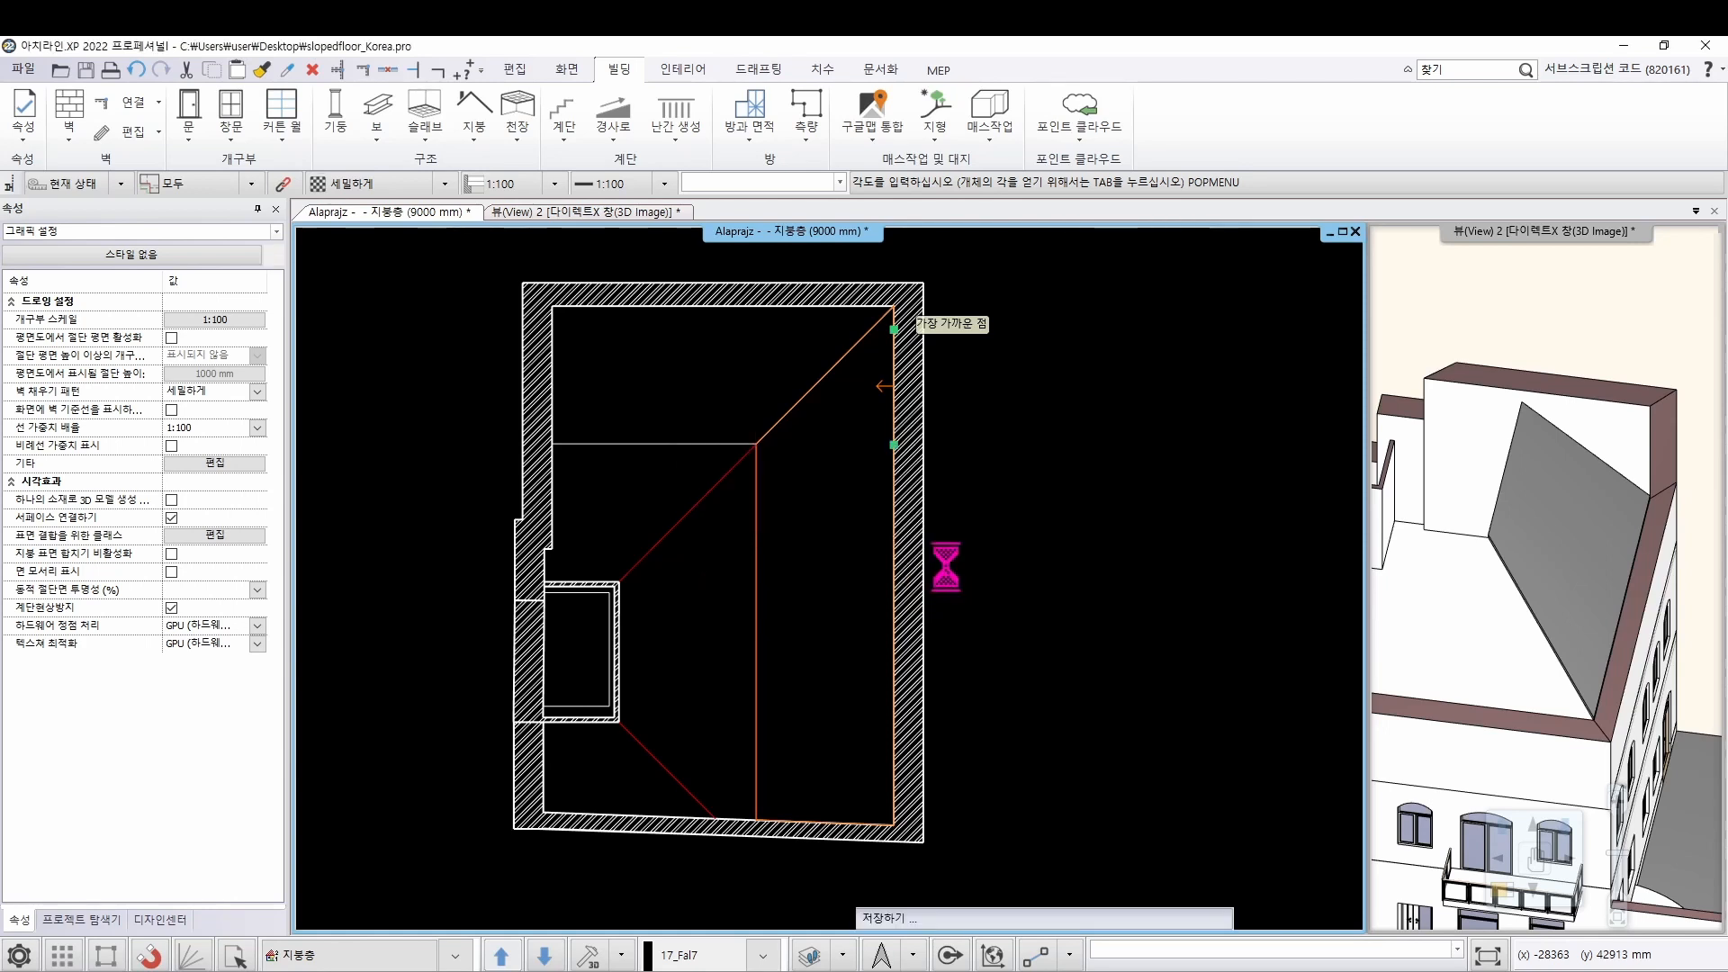
click(1518, 628)
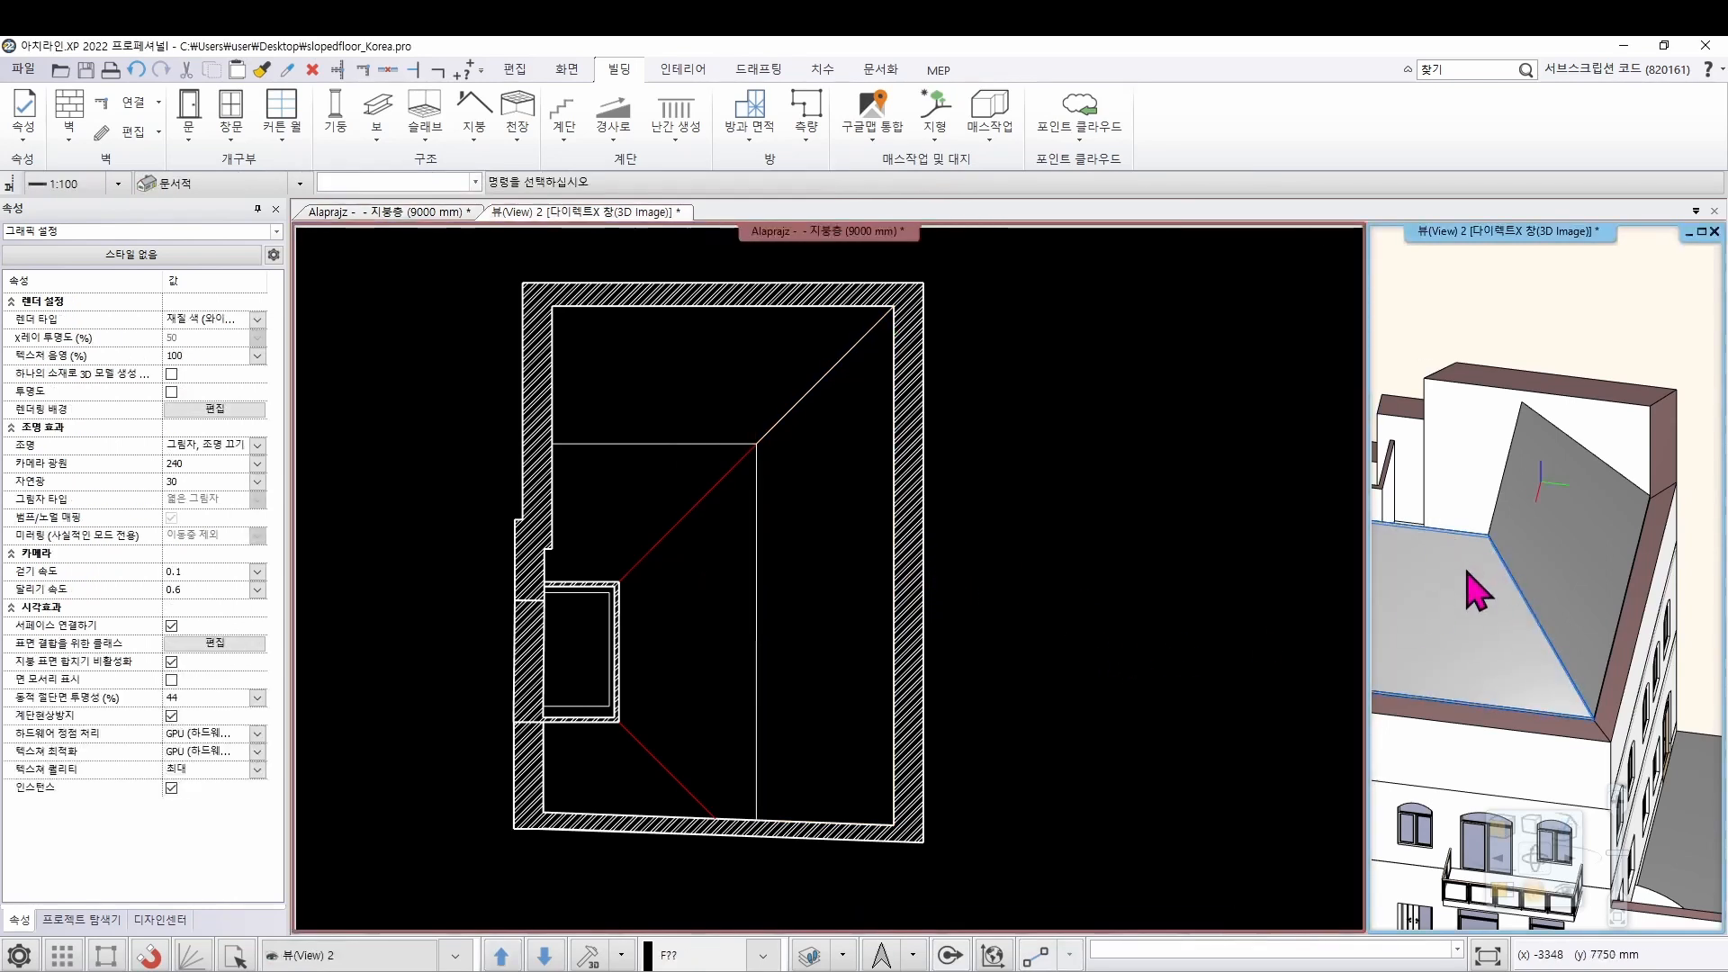
scroll(1495, 598, down, 5)
middle_drag(1656, 559, 1590, 644)
Outline a third sloped slab by reference line between the shaft's lower edge, the left and lower walls' inner faces and the lower hip line
click(857, 612)
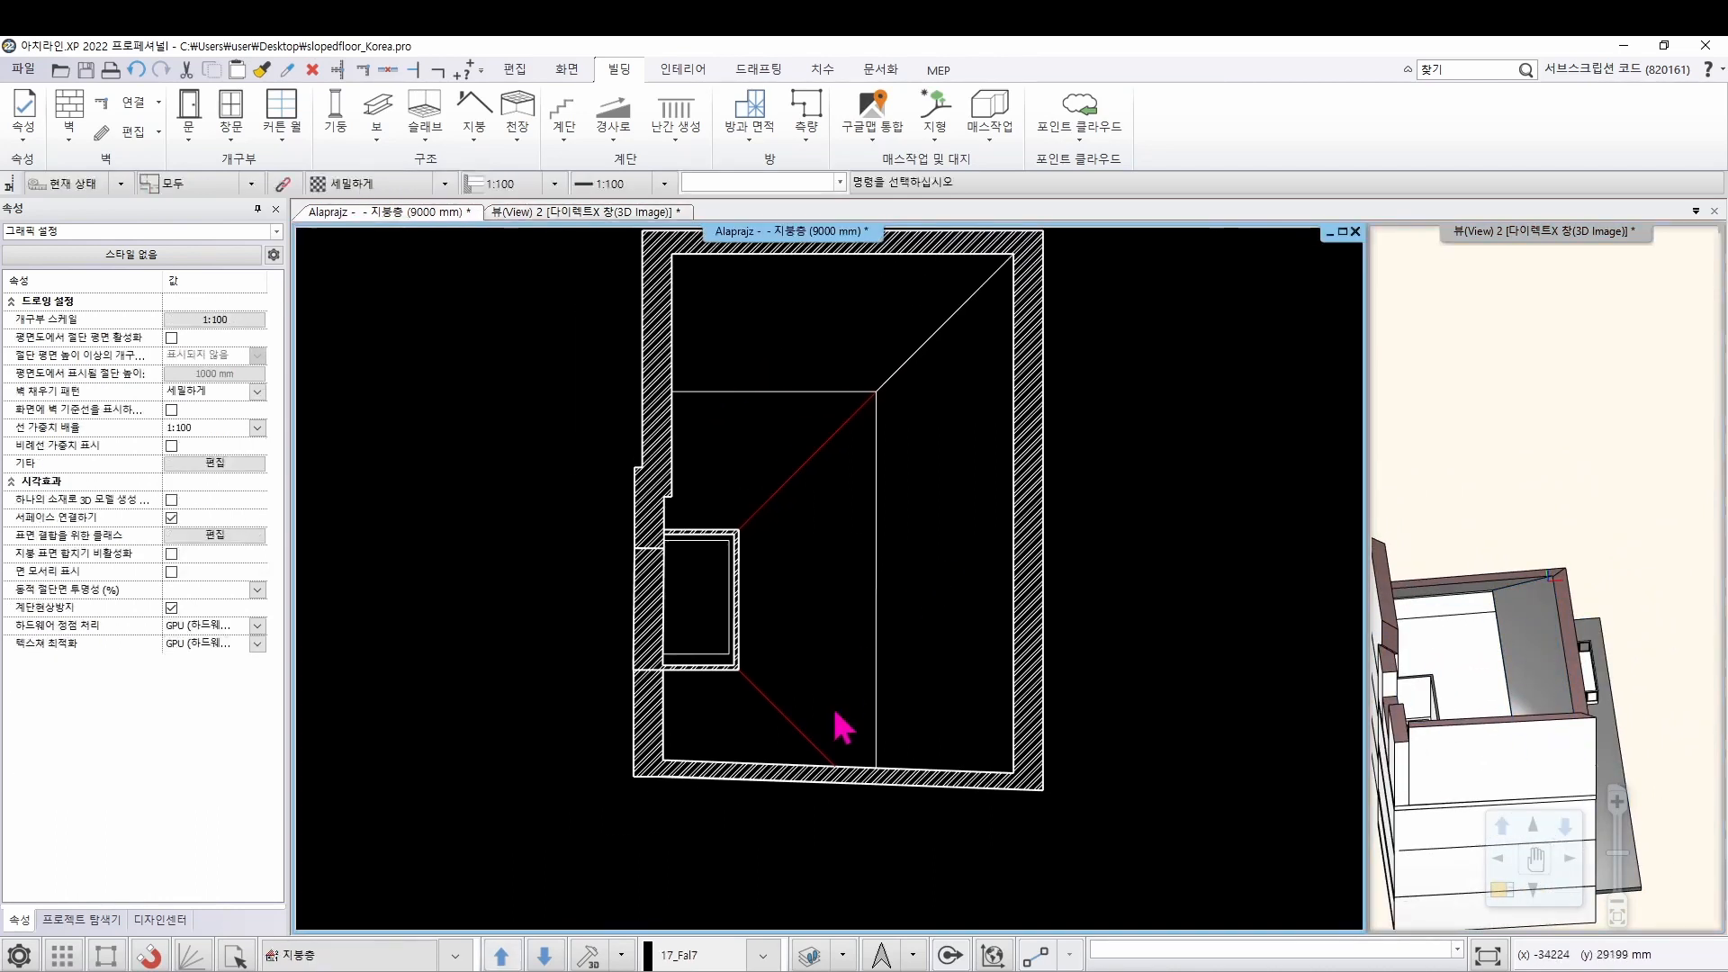
scroll(841, 717, up, 3)
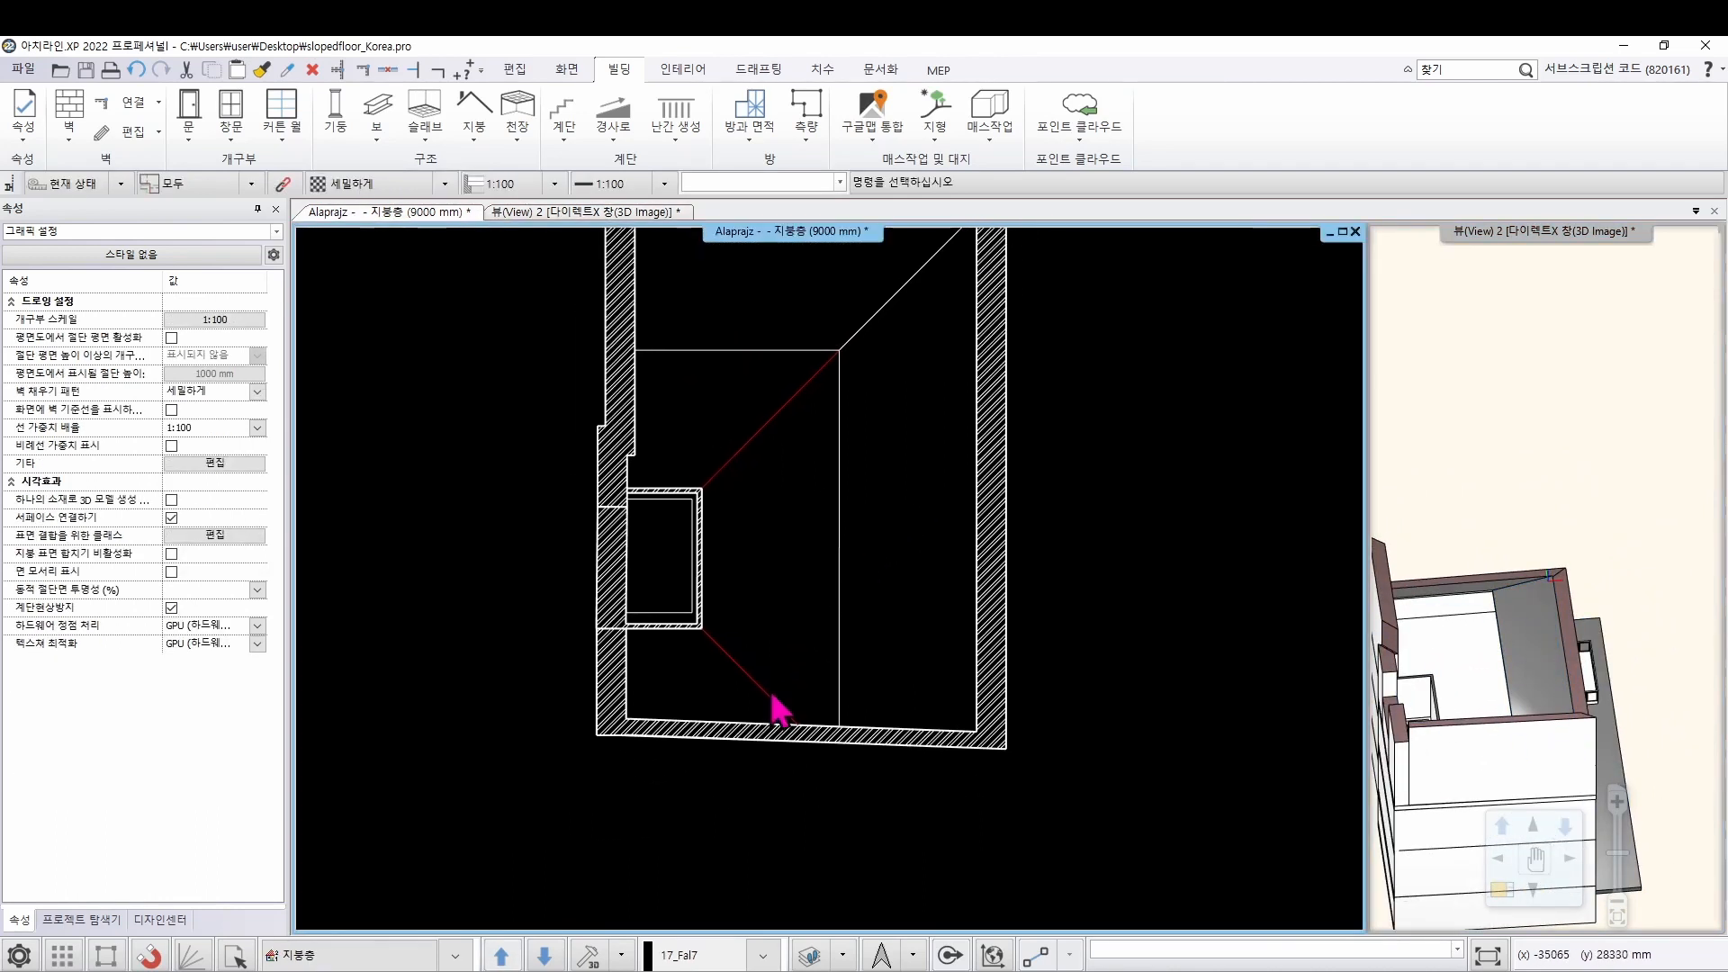
click(429, 146)
mouse_move(486, 238)
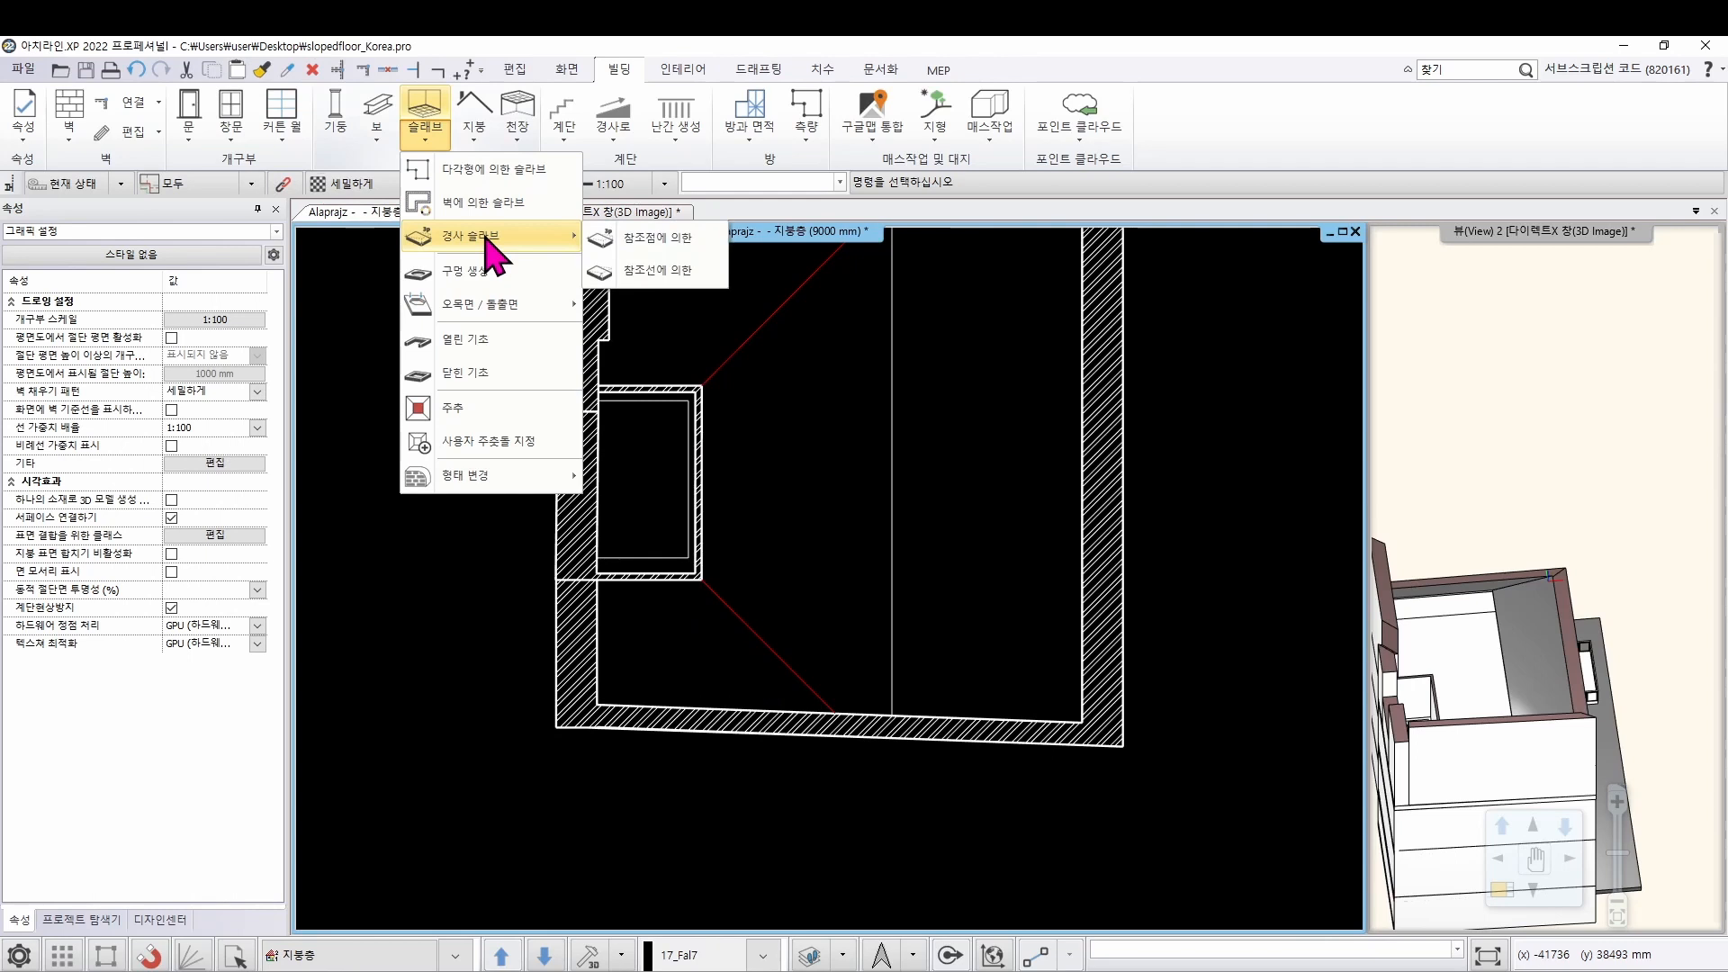
click(658, 270)
scroll(630, 639, up, 3)
click(607, 453)
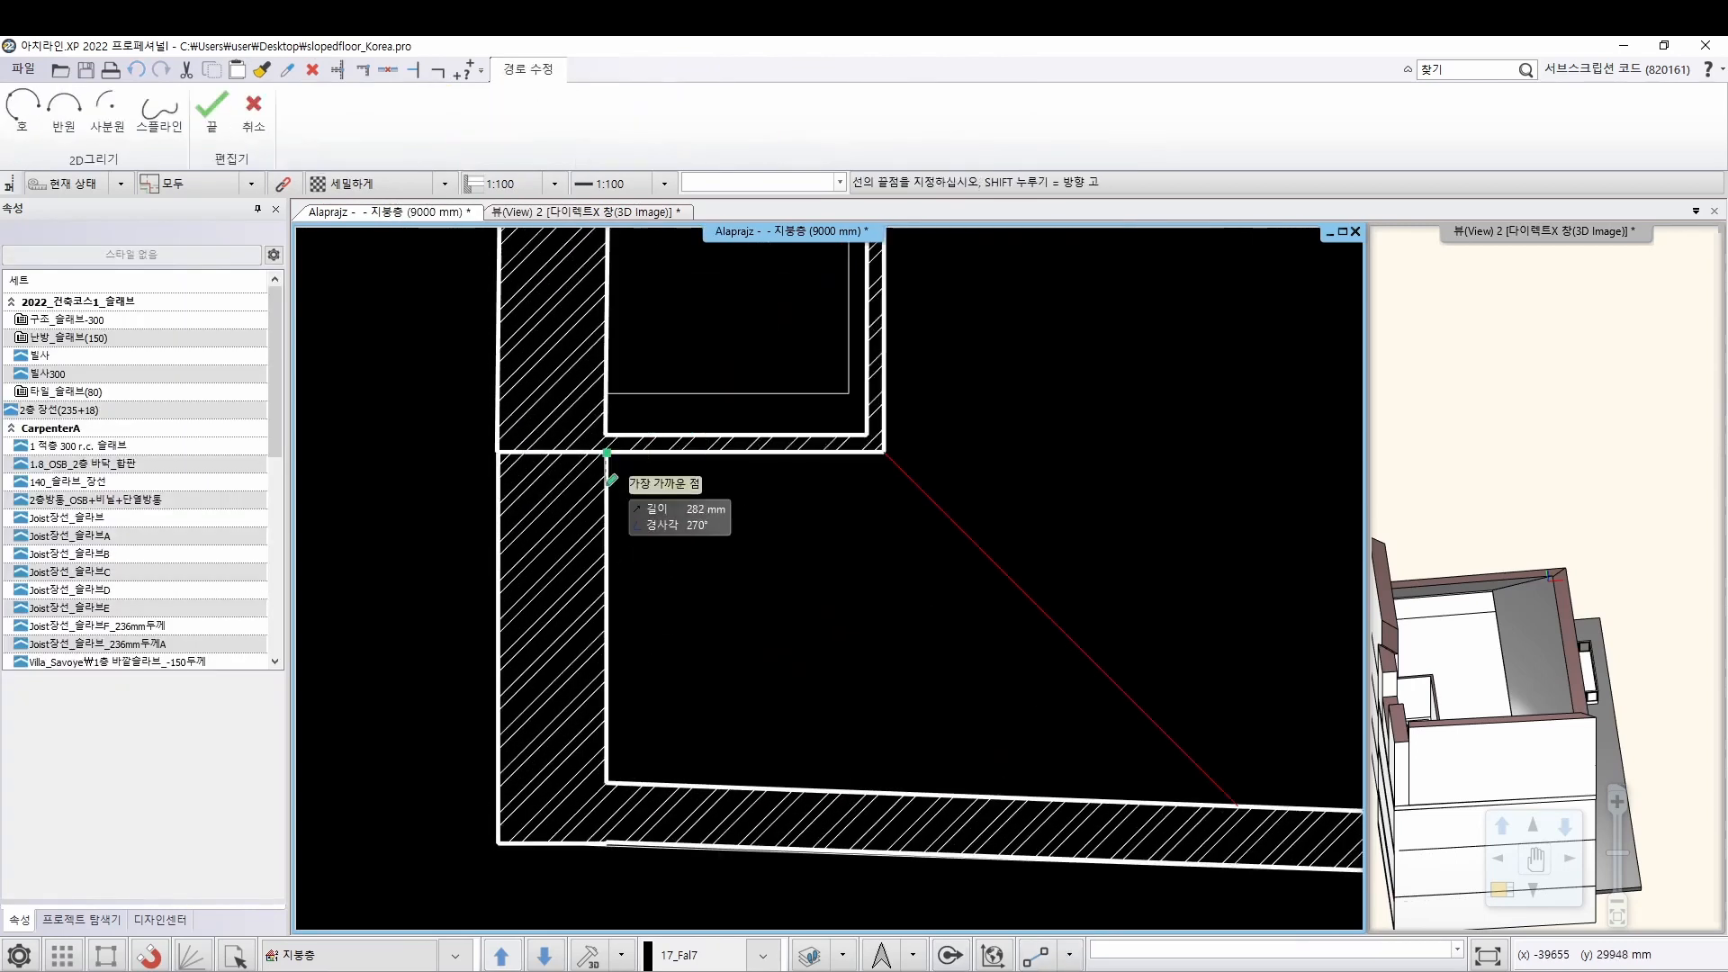
click(608, 783)
click(1239, 807)
key(Return)
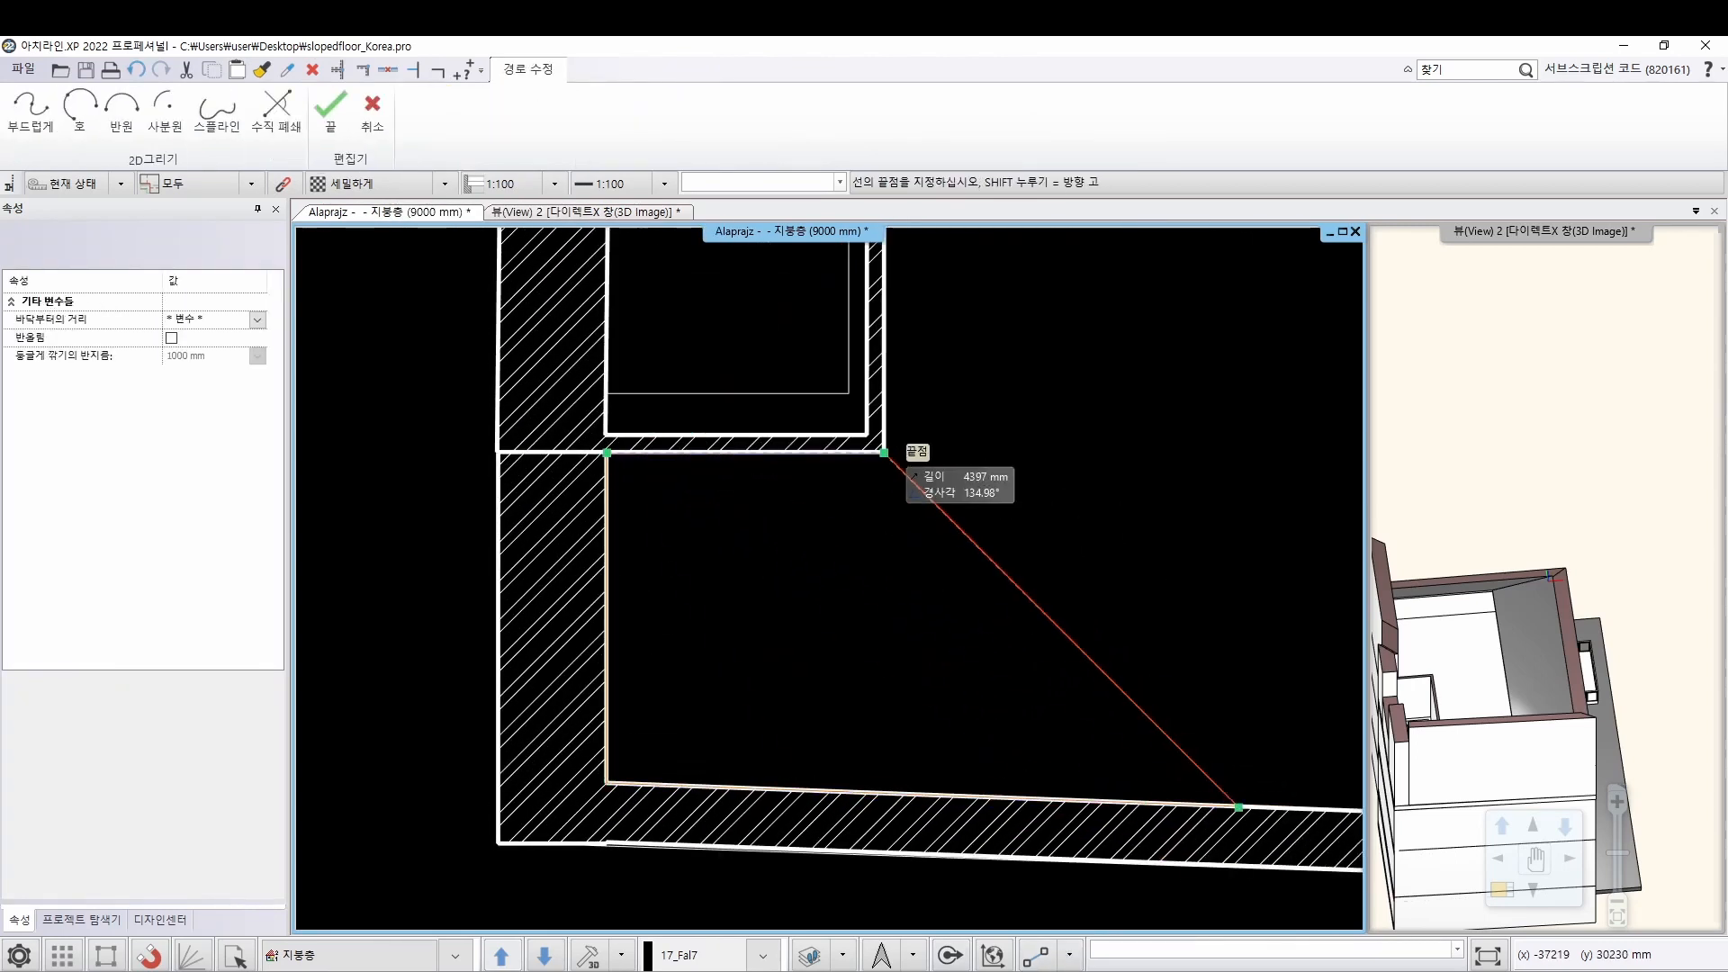
Set the third slab's reference line along the lower wall's inner face and accept the proposed slope angle
click(655, 786)
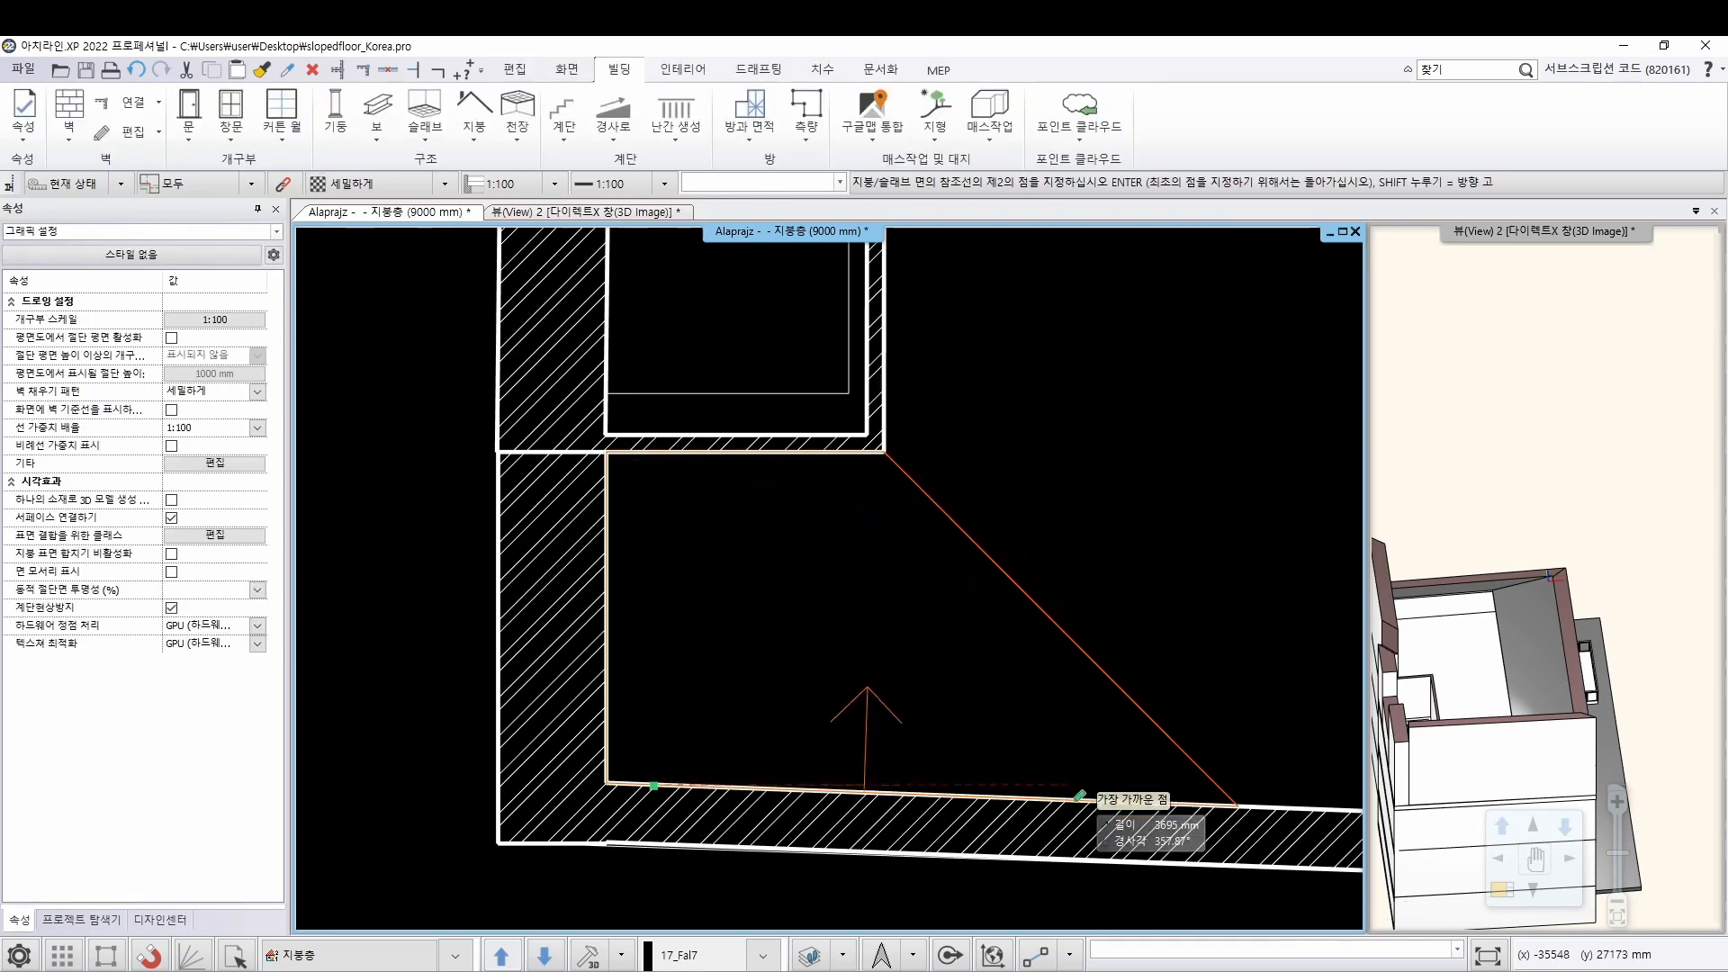
click(1063, 793)
click(919, 564)
scroll(1215, 720, down, 3)
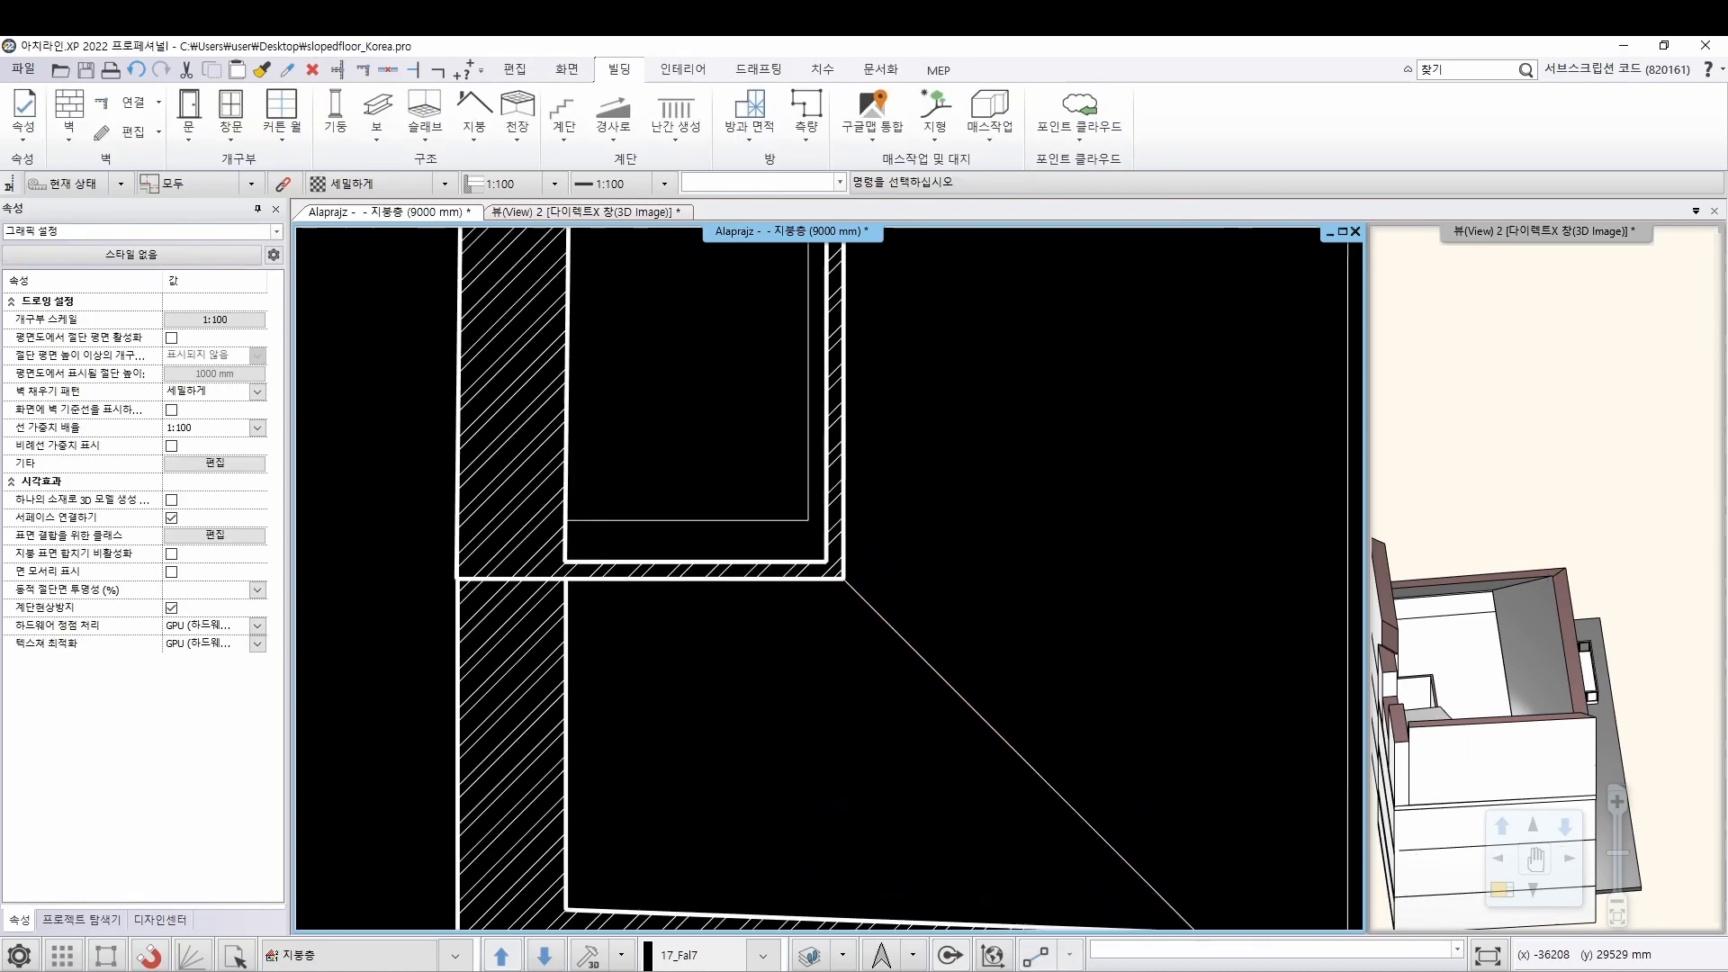
Outline a fourth sloped slab by reference line between the shaft's right edge, the lower hip line, the lower wall, the vertical ridge line and the upper hip line
click(423, 155)
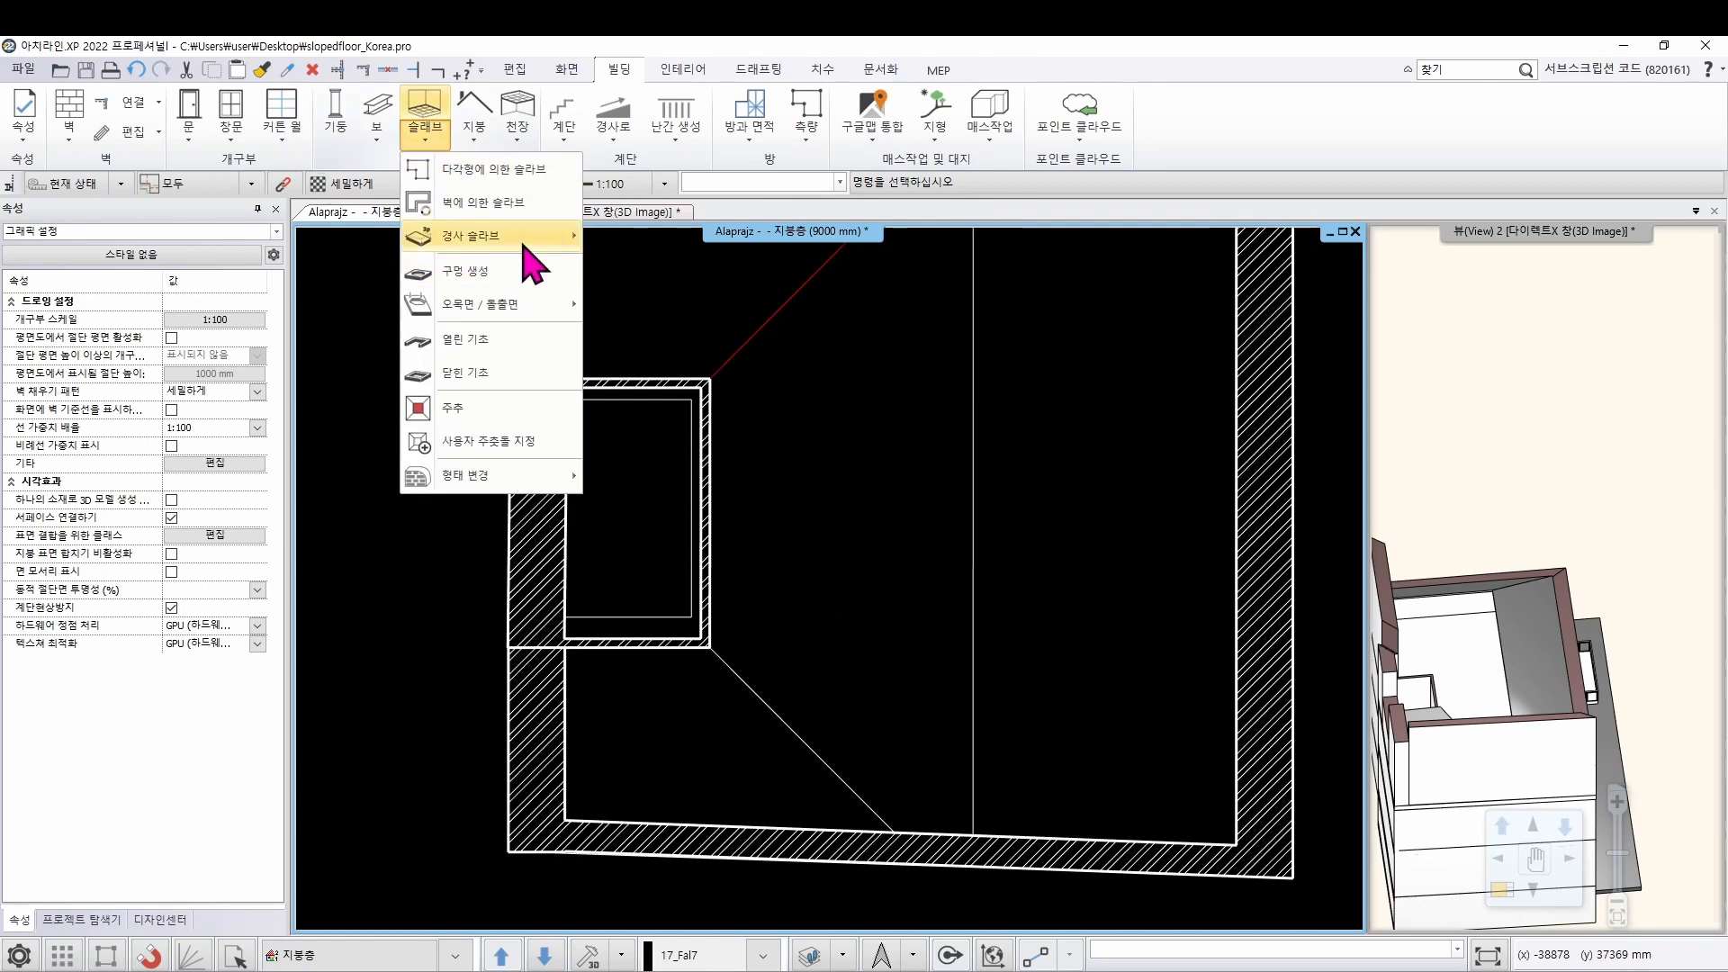
mouse_move(531, 262)
click(648, 270)
click(711, 648)
click(895, 833)
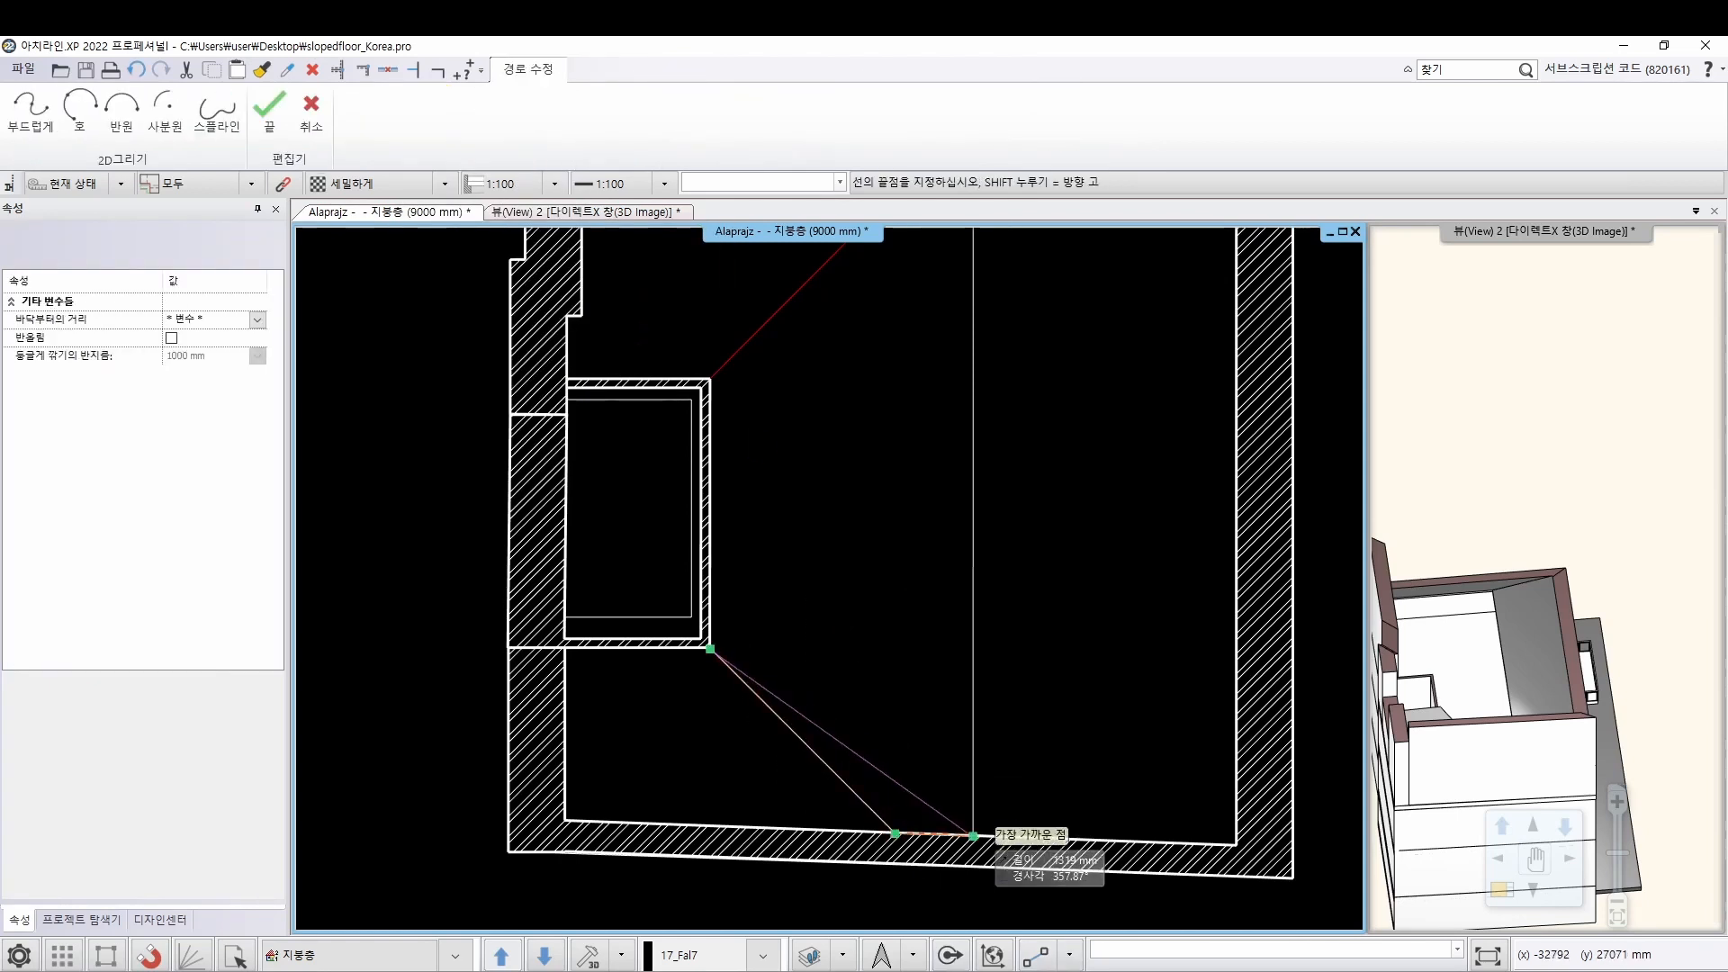
click(973, 835)
middle_drag(975, 475, 798, 590)
click(977, 487)
click(712, 750)
Set the fourth slab's reference line along the shaft's right edge, sloping towards the ridge, accept the proposed angle and check the slab in 3D
middle_drag(665, 641, 657, 500)
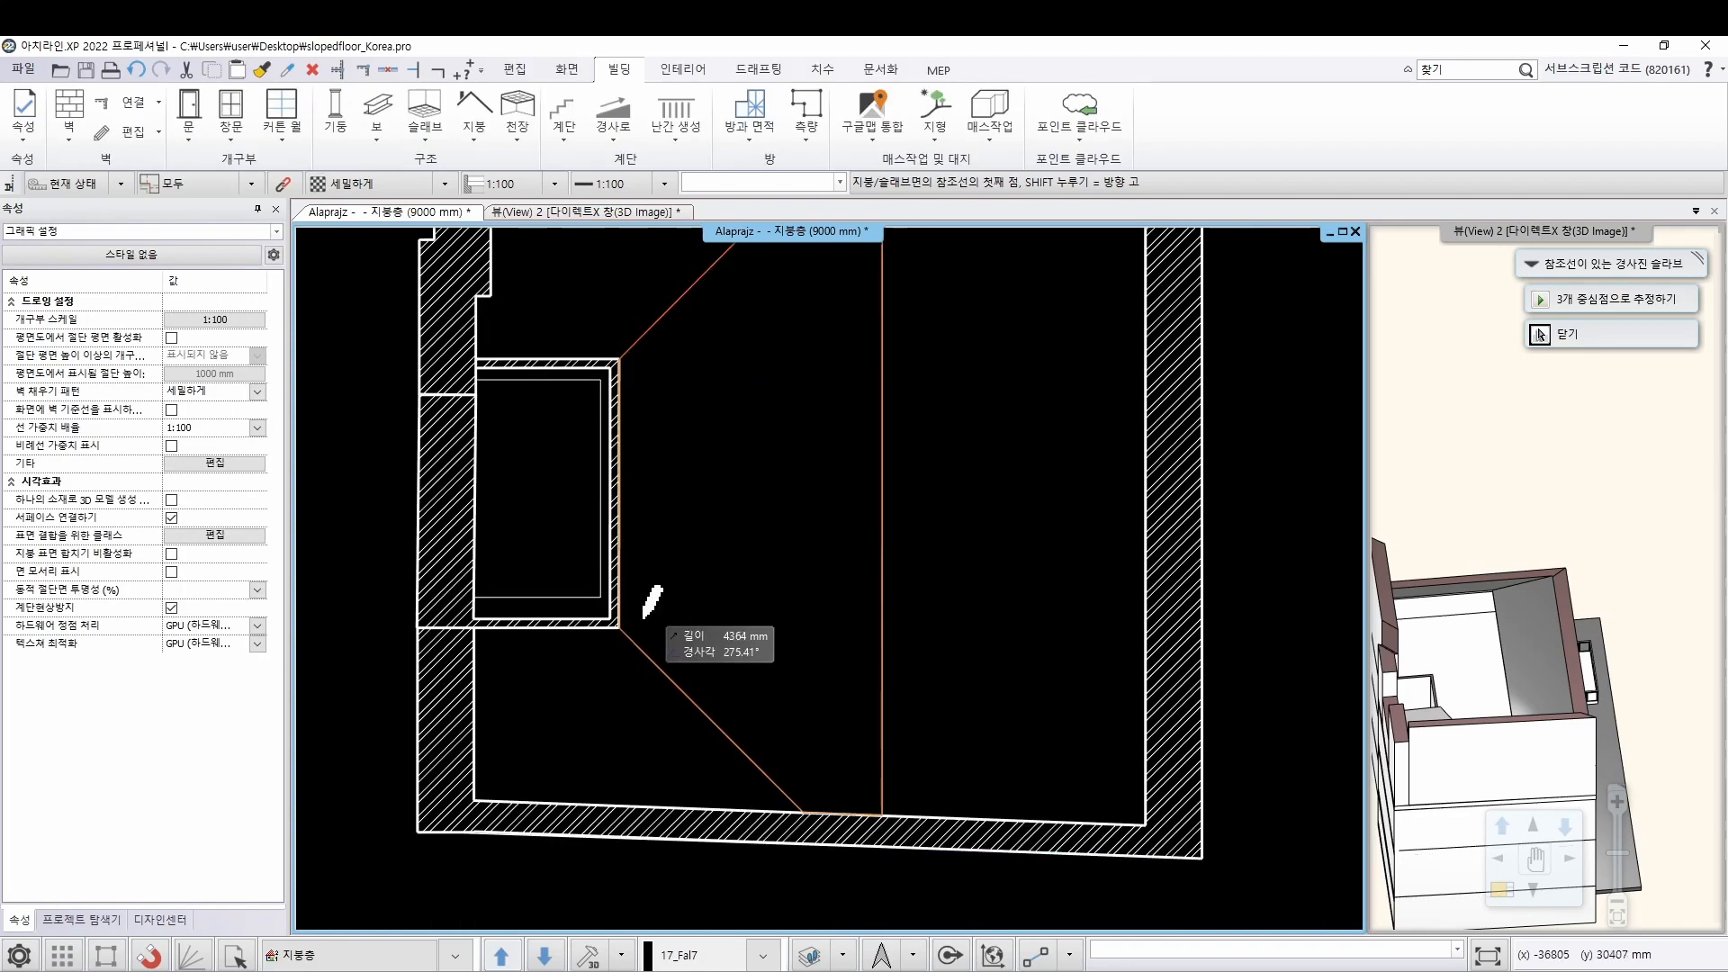
click(619, 615)
click(620, 738)
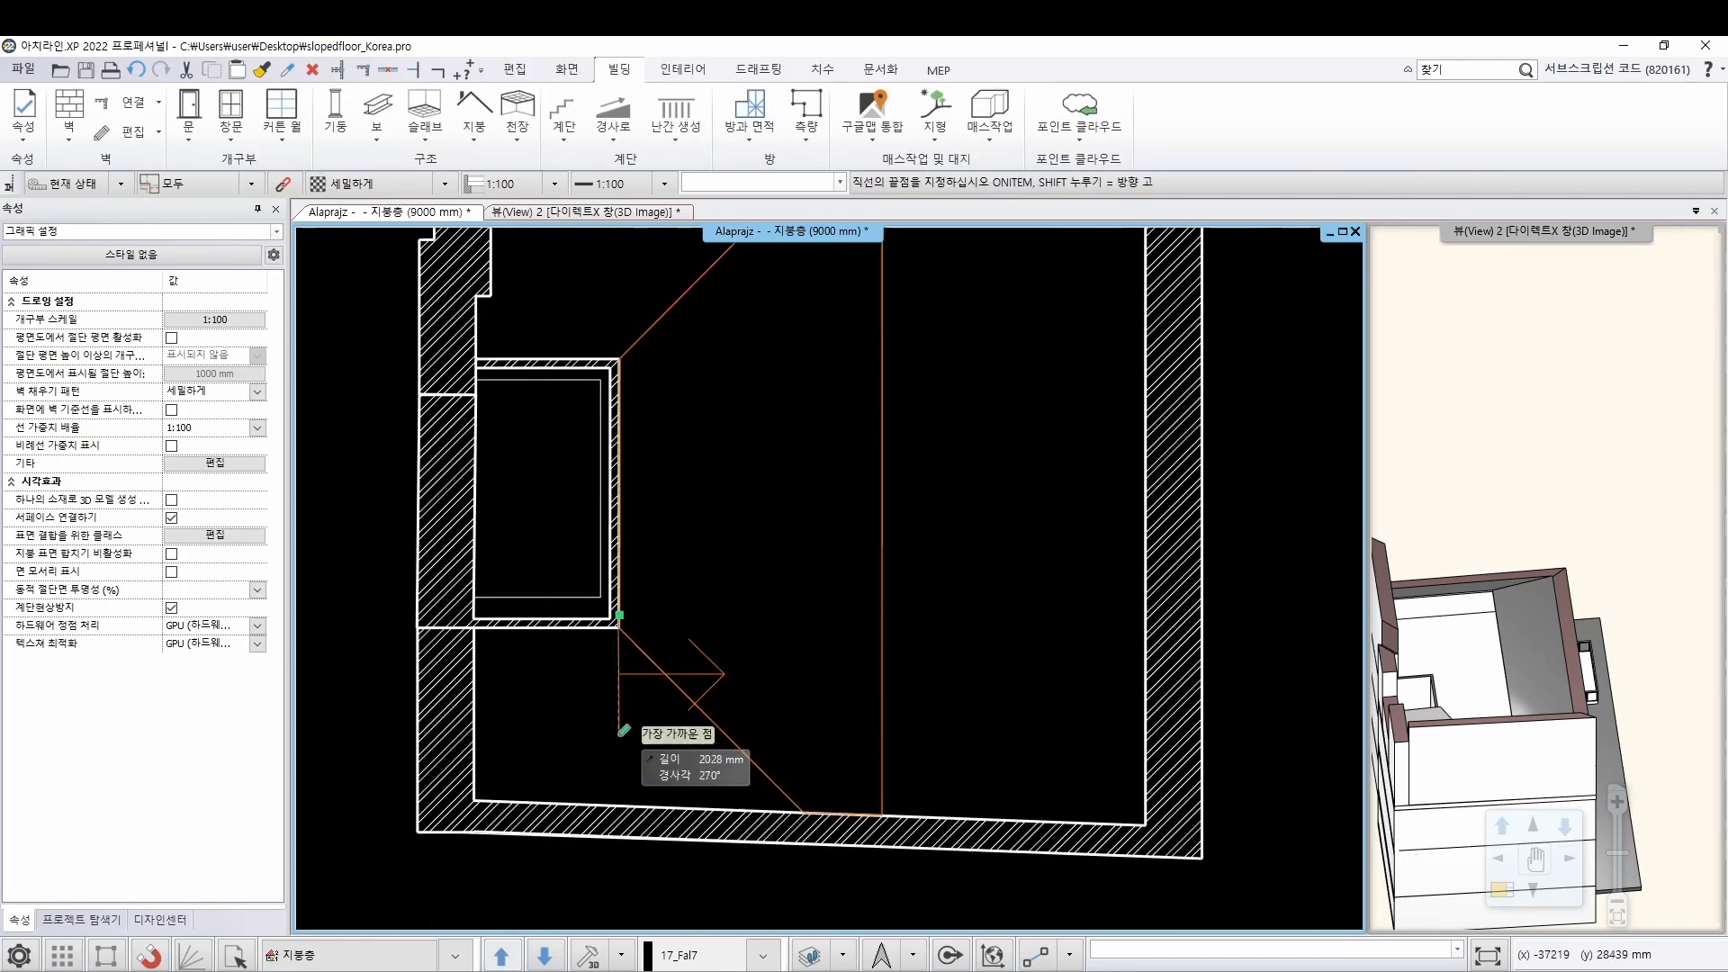
click(931, 560)
scroll(1435, 664, up, 3)
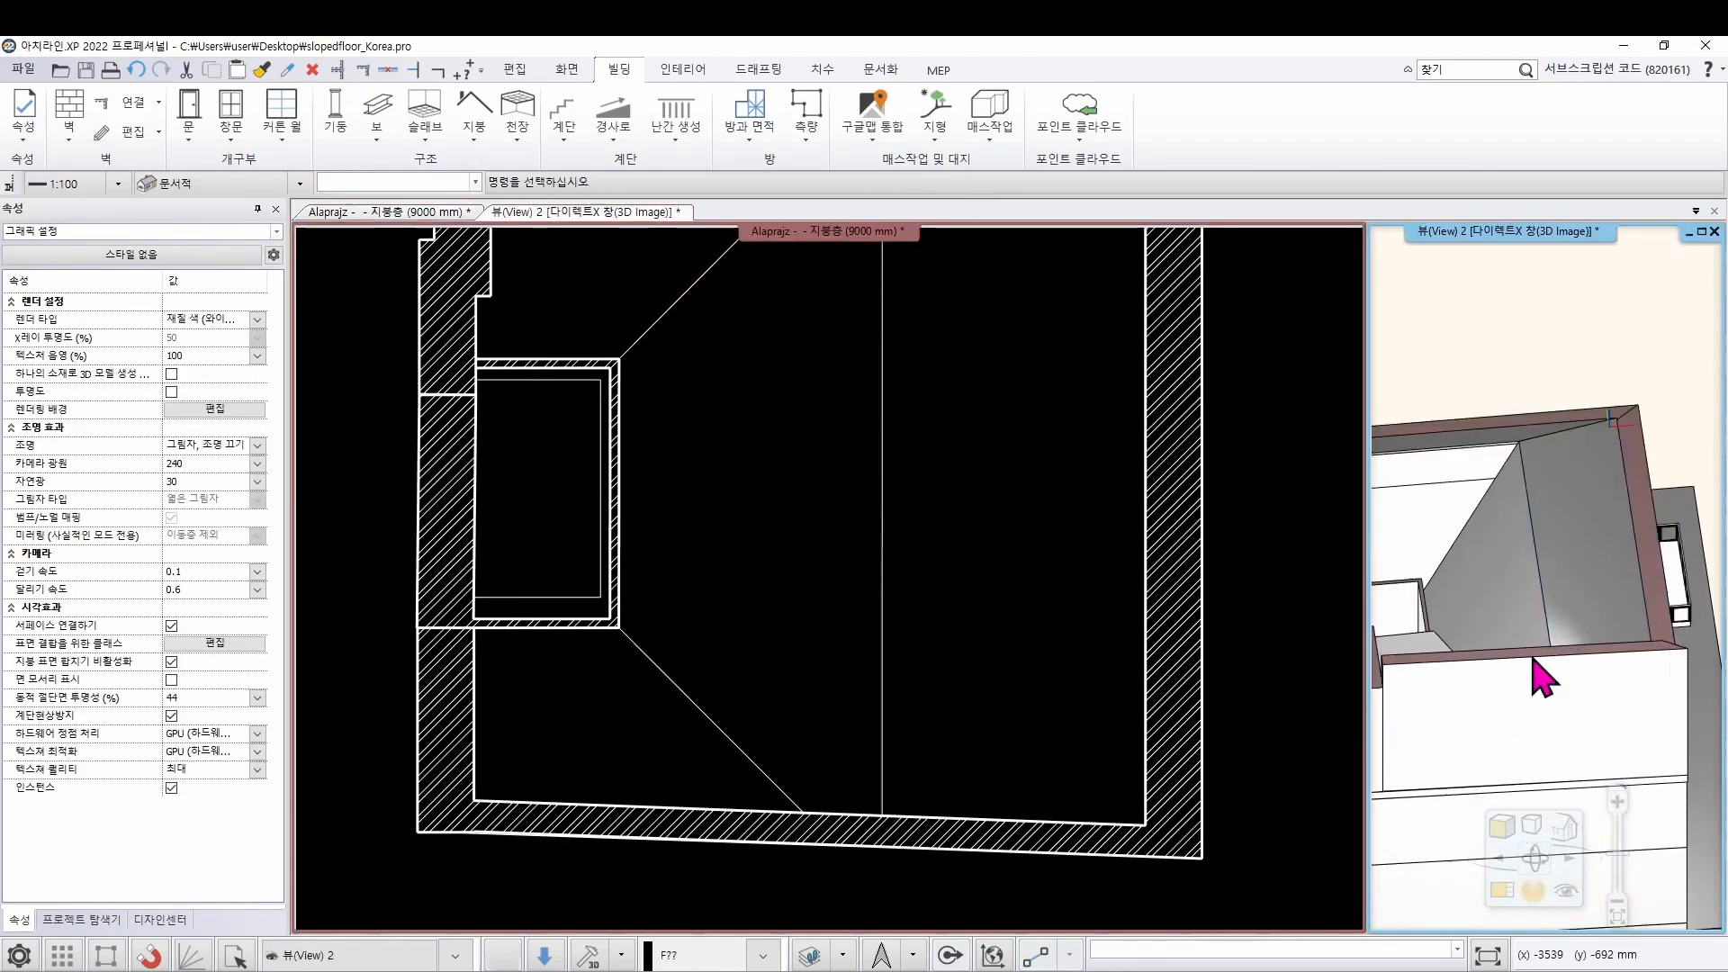
scroll(1601, 656, down, 3)
scroll(1476, 565, up, 3)
click(1468, 547)
scroll(1009, 466, down, 2)
Outline a fifth sloped slab by reference line between the left wall, the horizontal ridge line, the hip line, the shaft's upper edge and the wall recess
middle_drag(1009, 465, 1116, 738)
scroll(826, 542, up, 2)
click(837, 565)
click(424, 126)
mouse_move(540, 238)
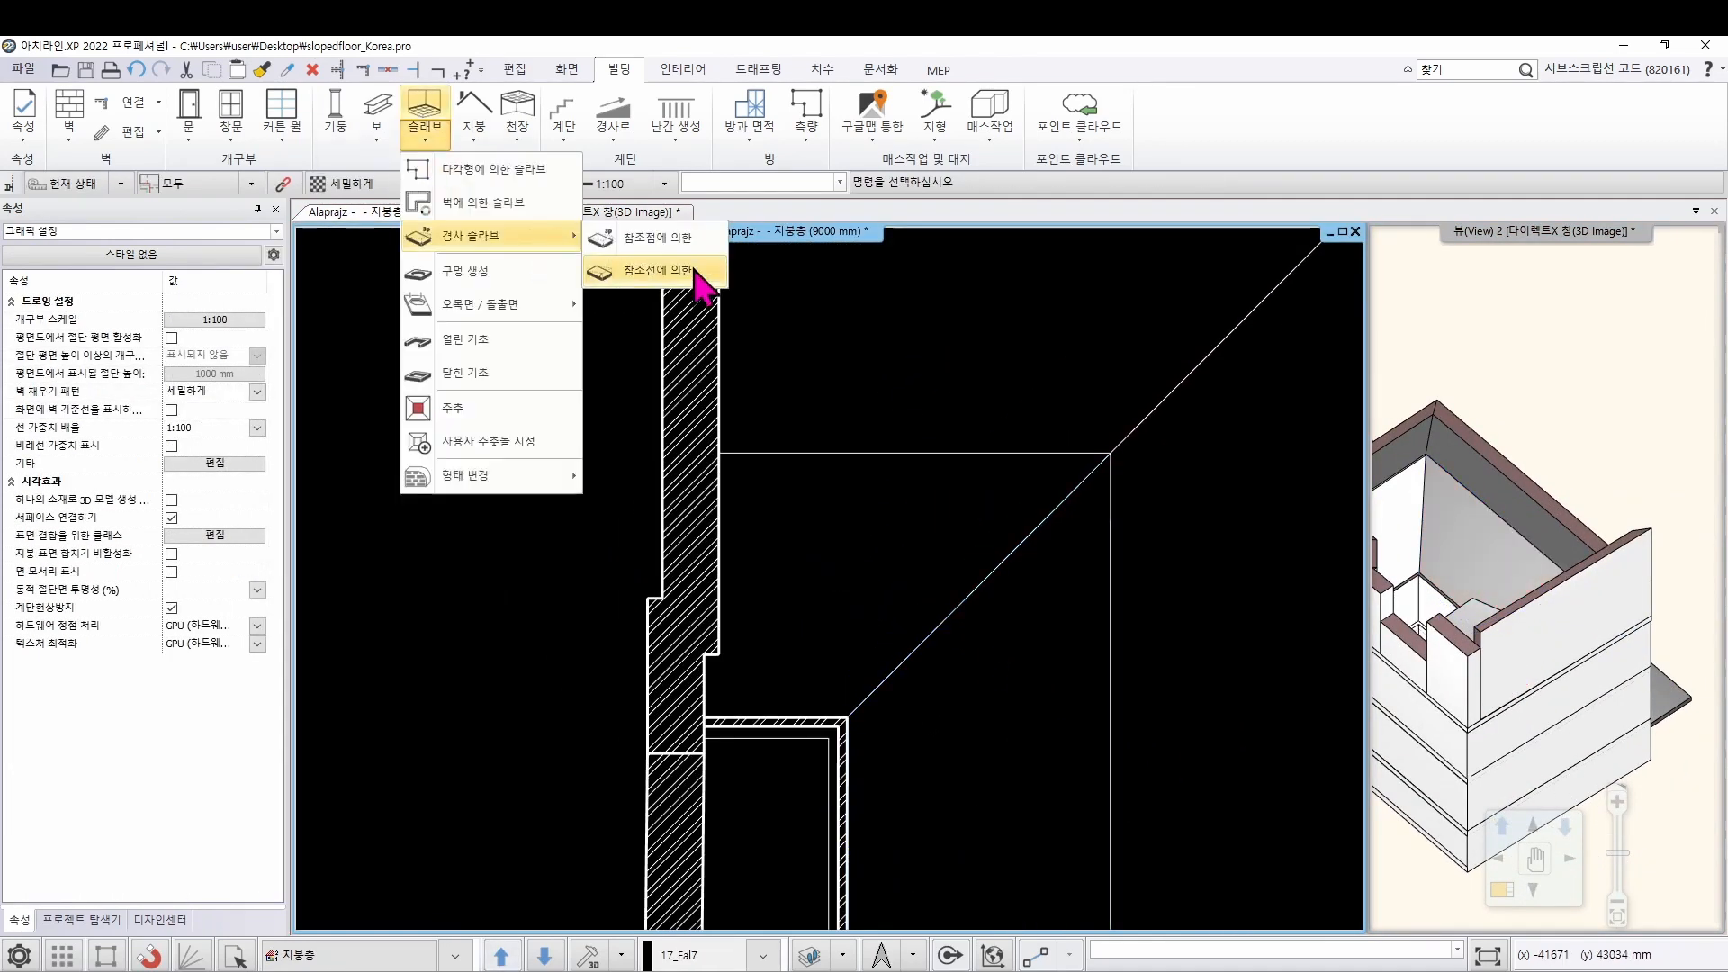
click(697, 266)
click(719, 453)
click(1110, 453)
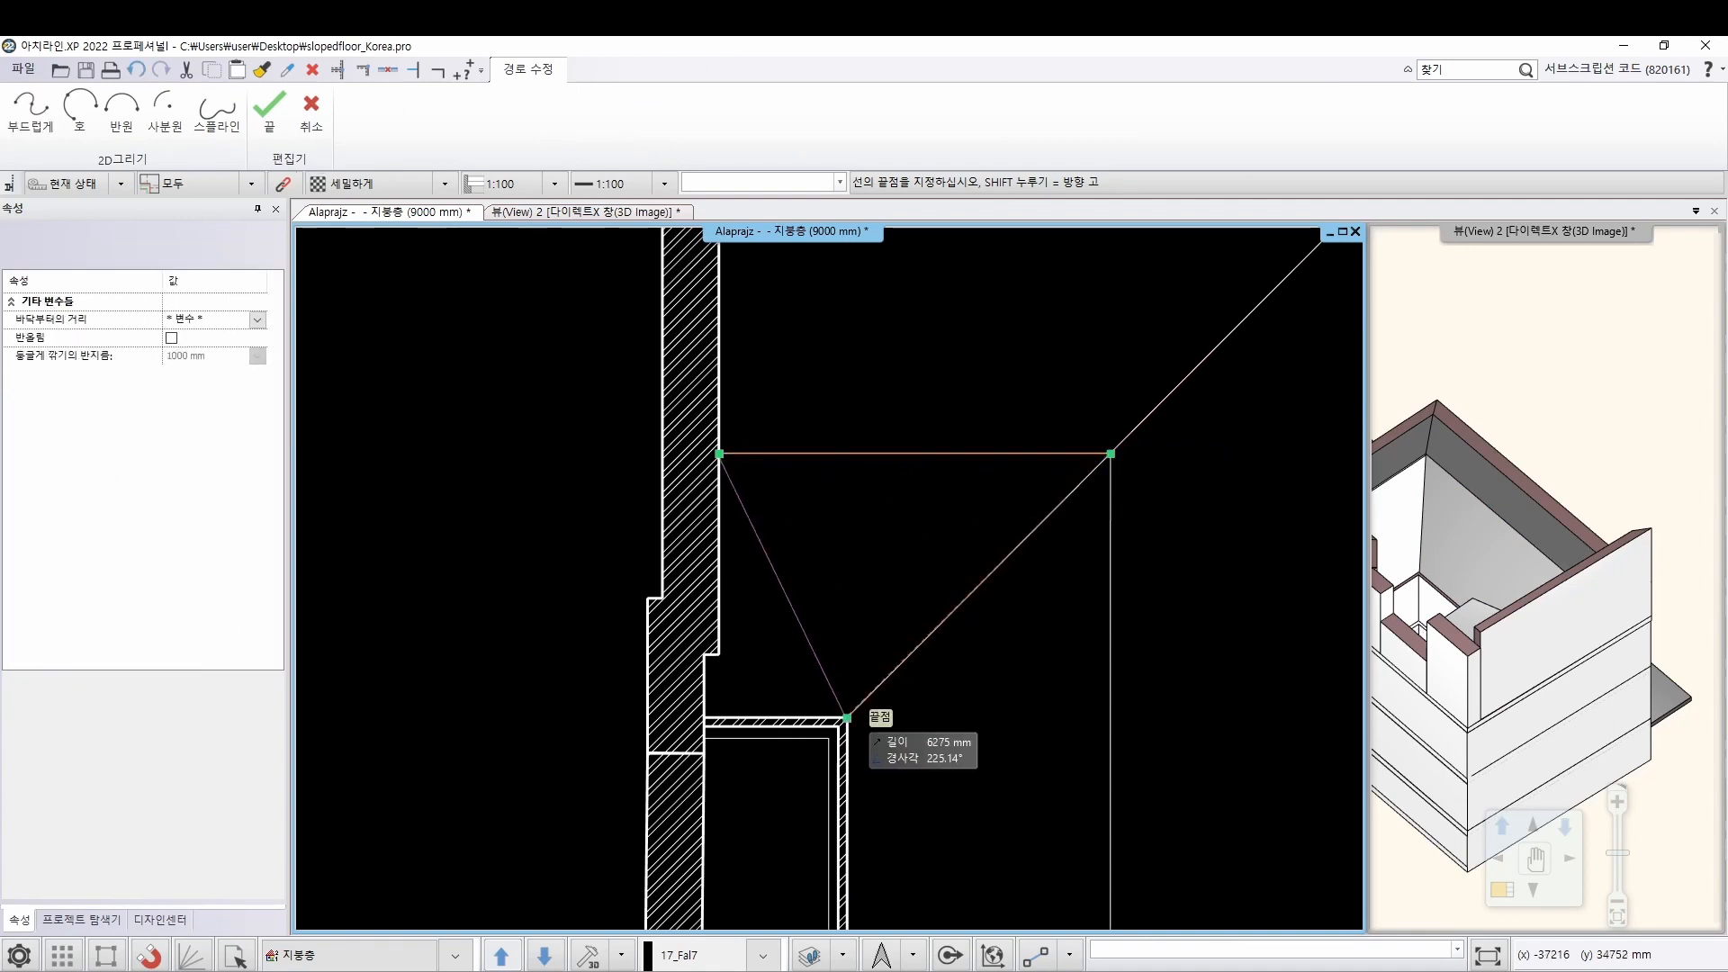
click(847, 718)
click(704, 655)
click(719, 654)
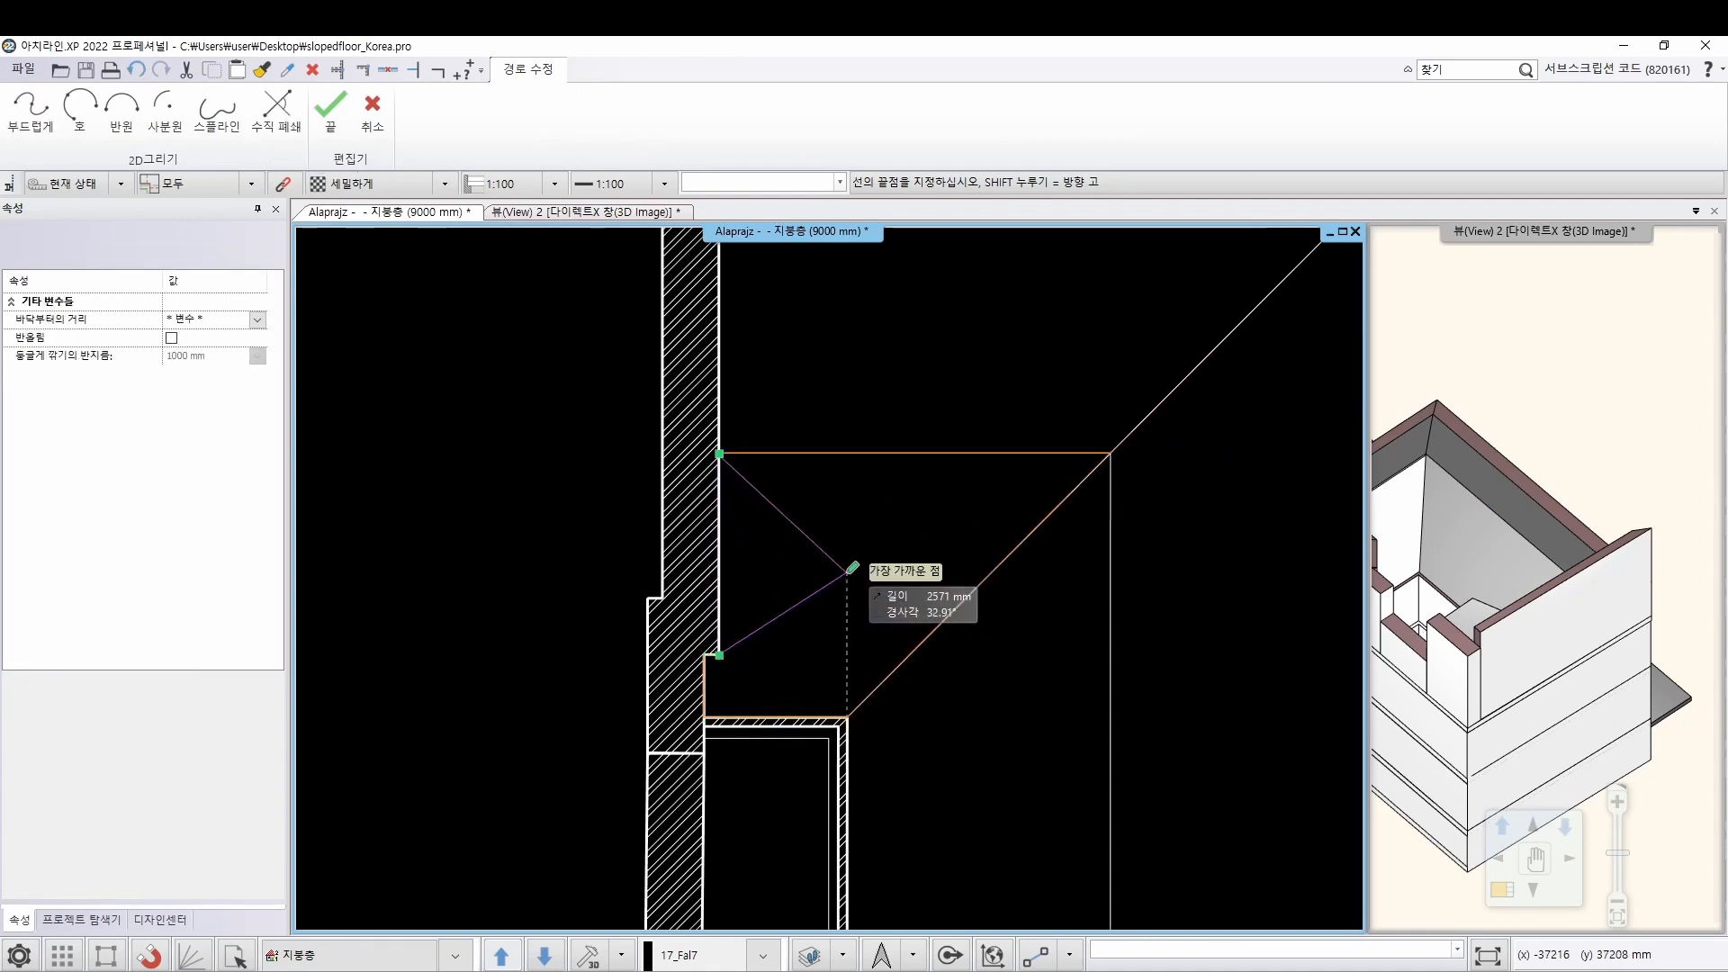
key(Return)
Set the fifth slab's reference line along the shaft's upper edge, accept the proposed slope angle and inspect the slabs in 3D
scroll(789, 752, up, 2)
click(675, 696)
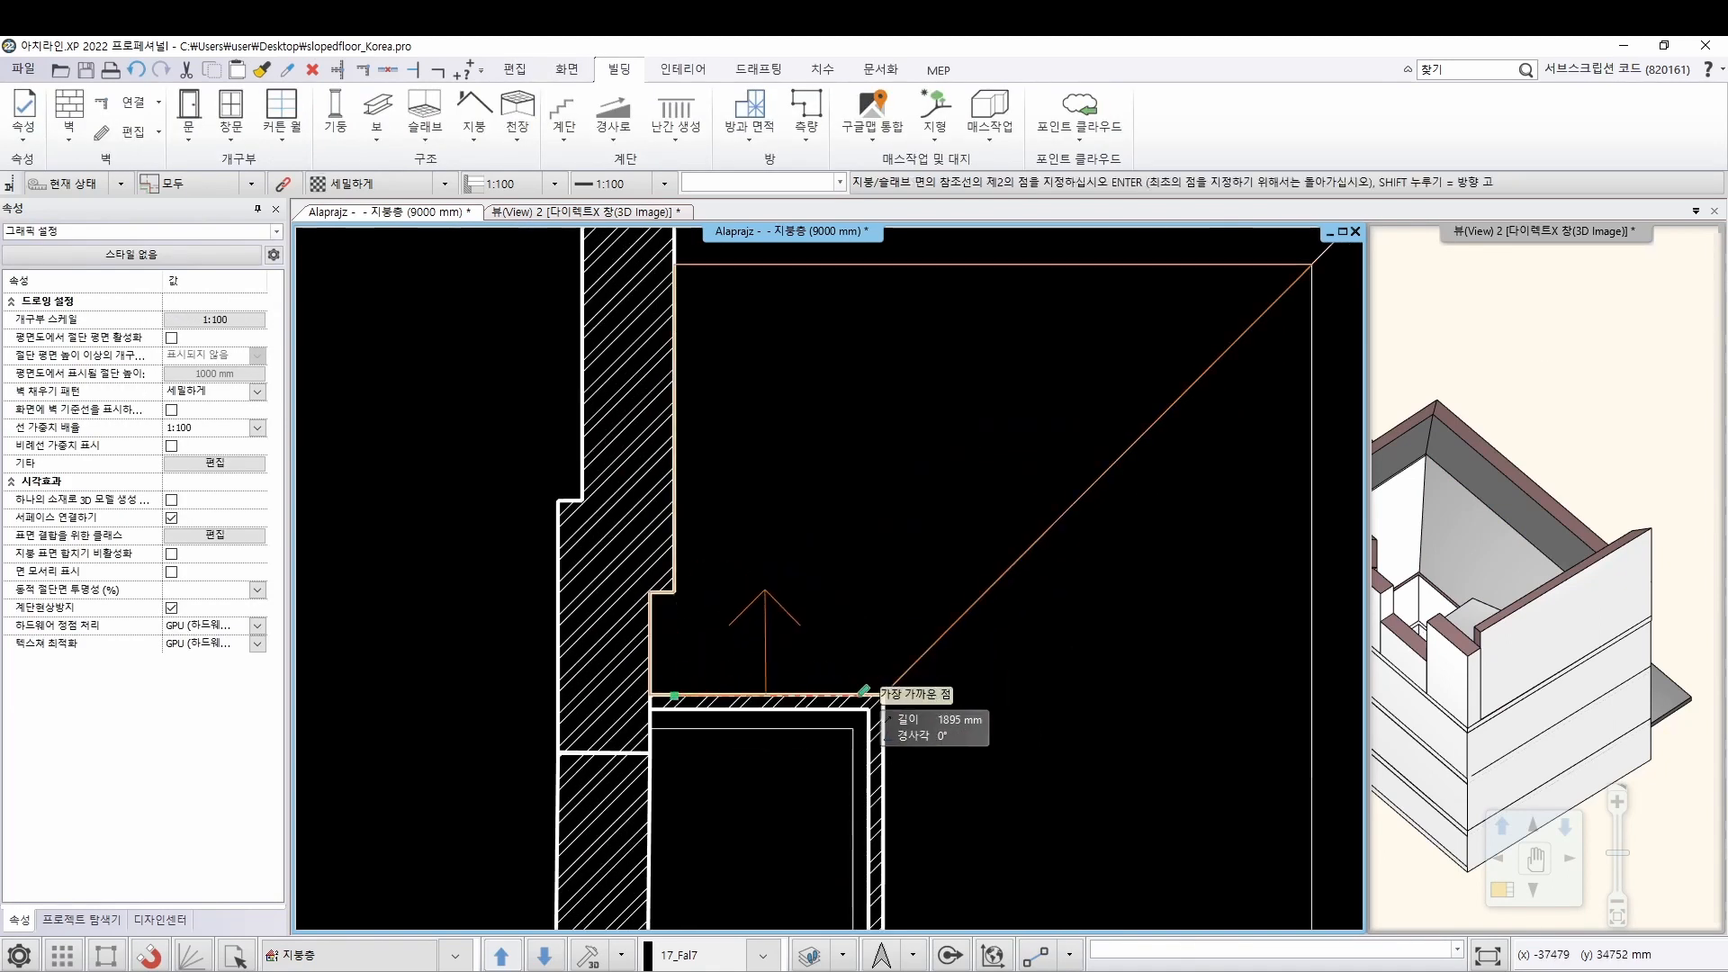
click(864, 695)
click(918, 570)
click(1539, 437)
scroll(1537, 512, down, 5)
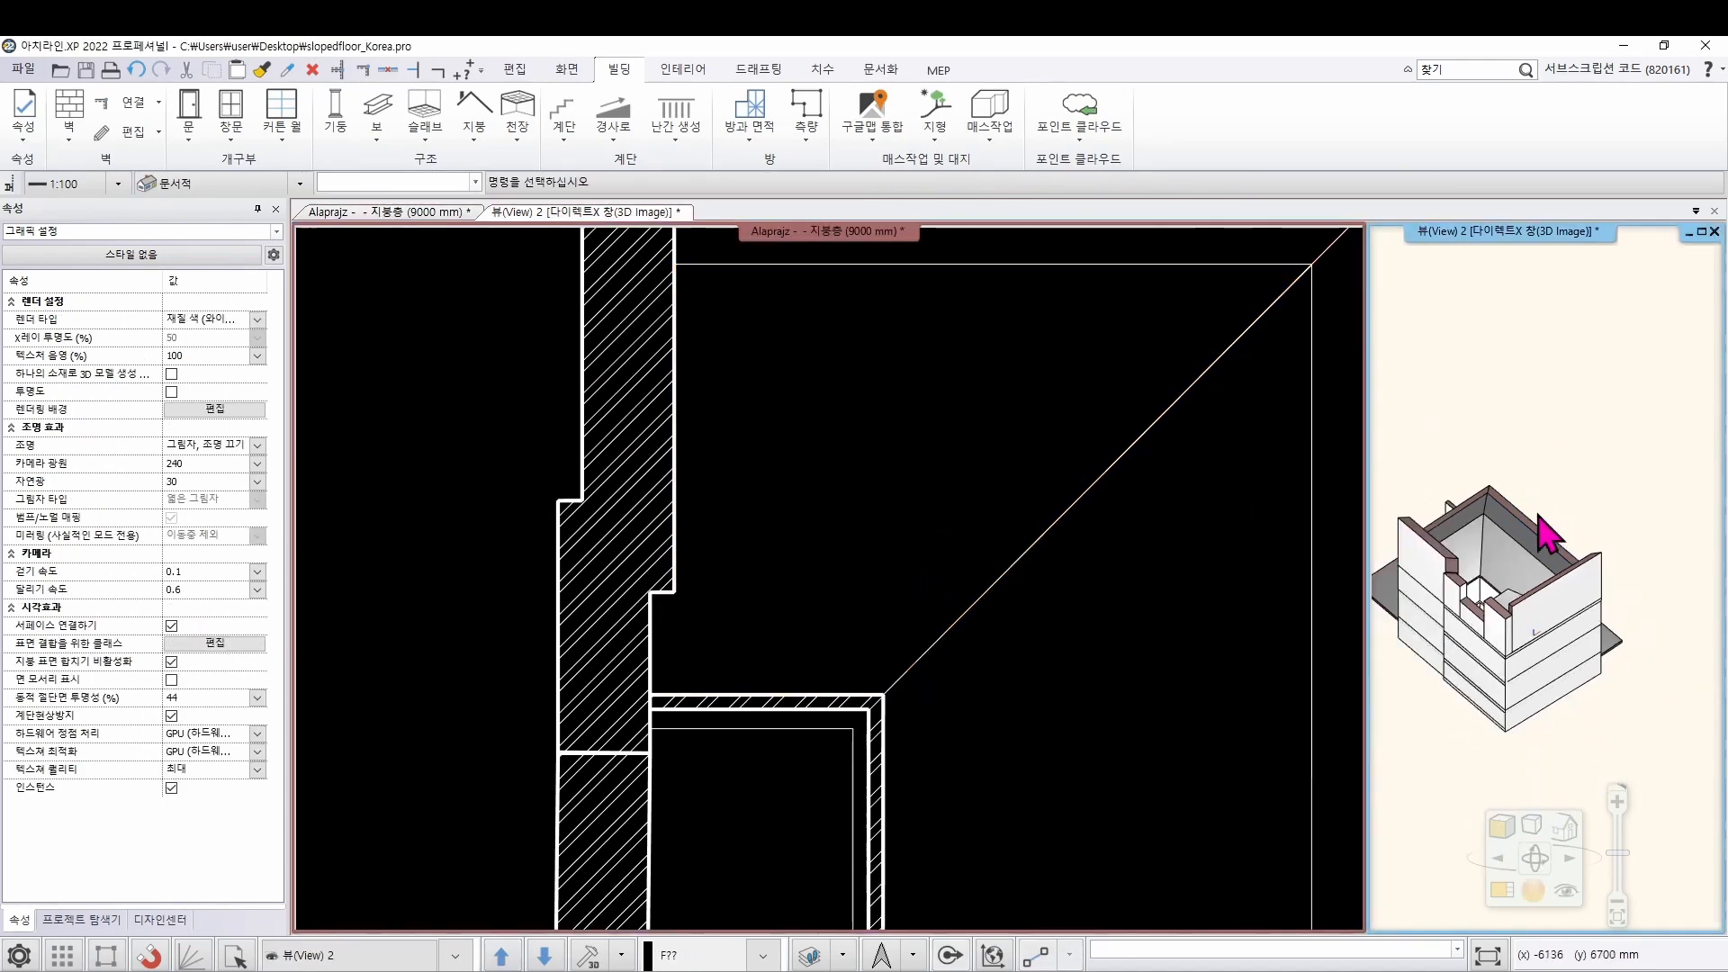
right_drag(1536, 522, 1530, 590)
middle_drag(1481, 617, 1358, 513)
Delete the wrongly sloped slab between the shaft's lower edge and the lower wall
click(1437, 504)
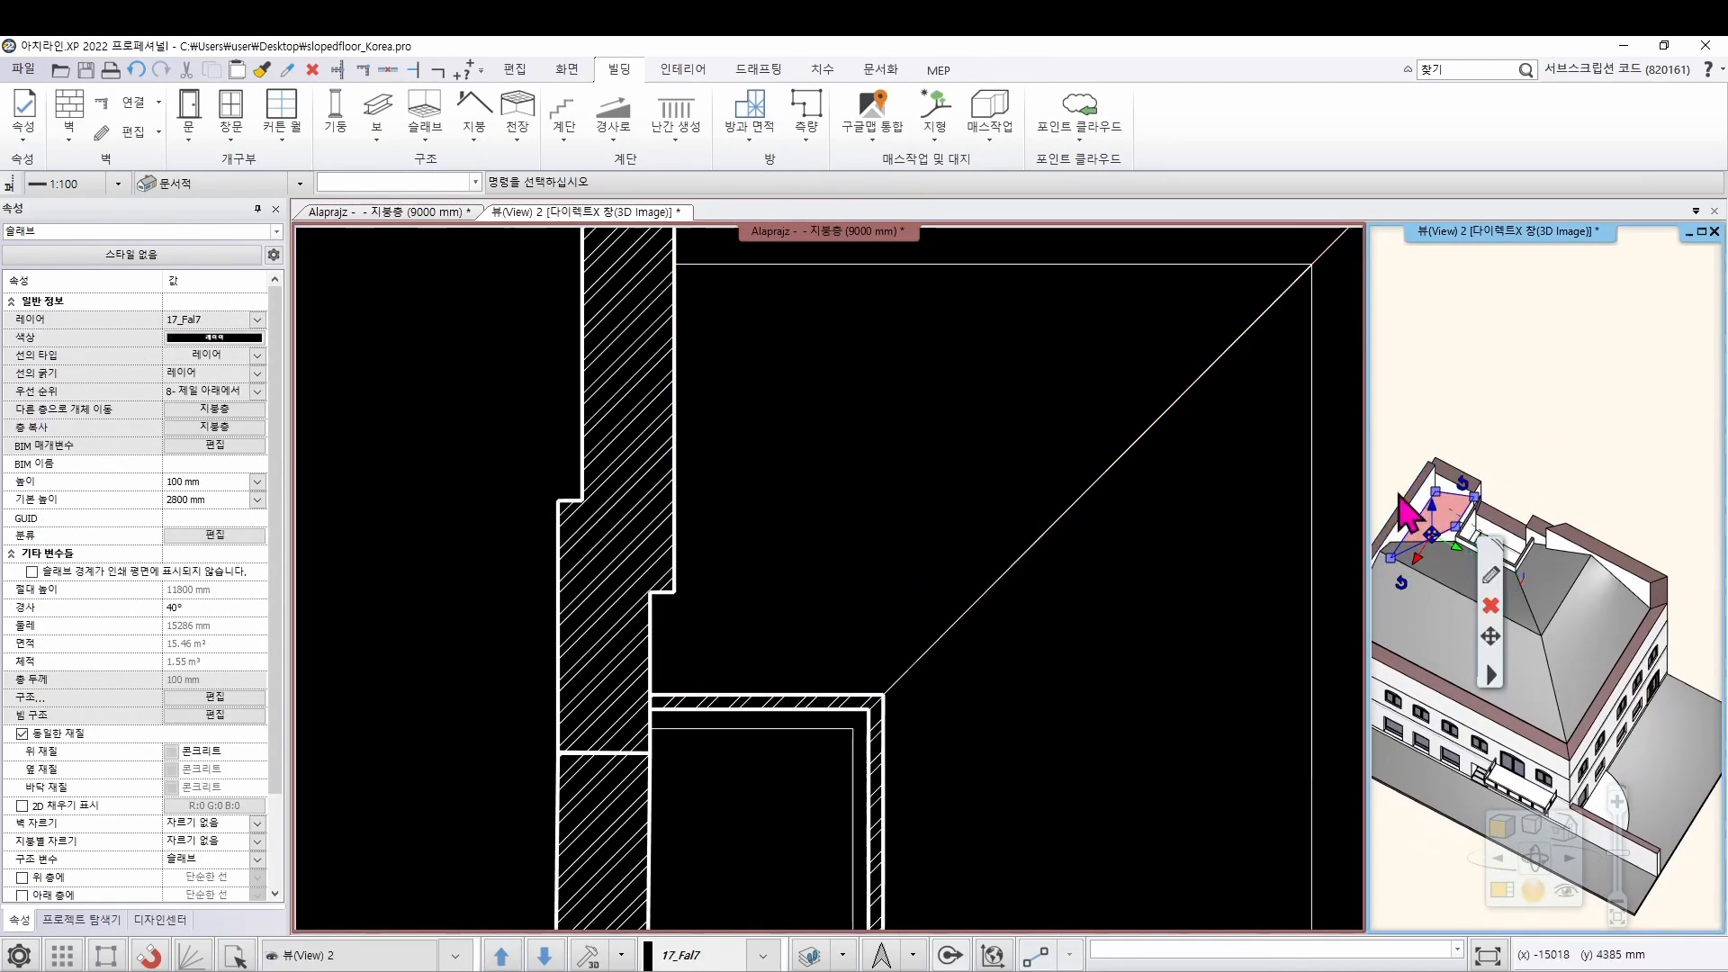
middle_drag(898, 493, 872, 343)
scroll(905, 689, down, 4)
middle_drag(913, 702, 868, 572)
click(751, 641)
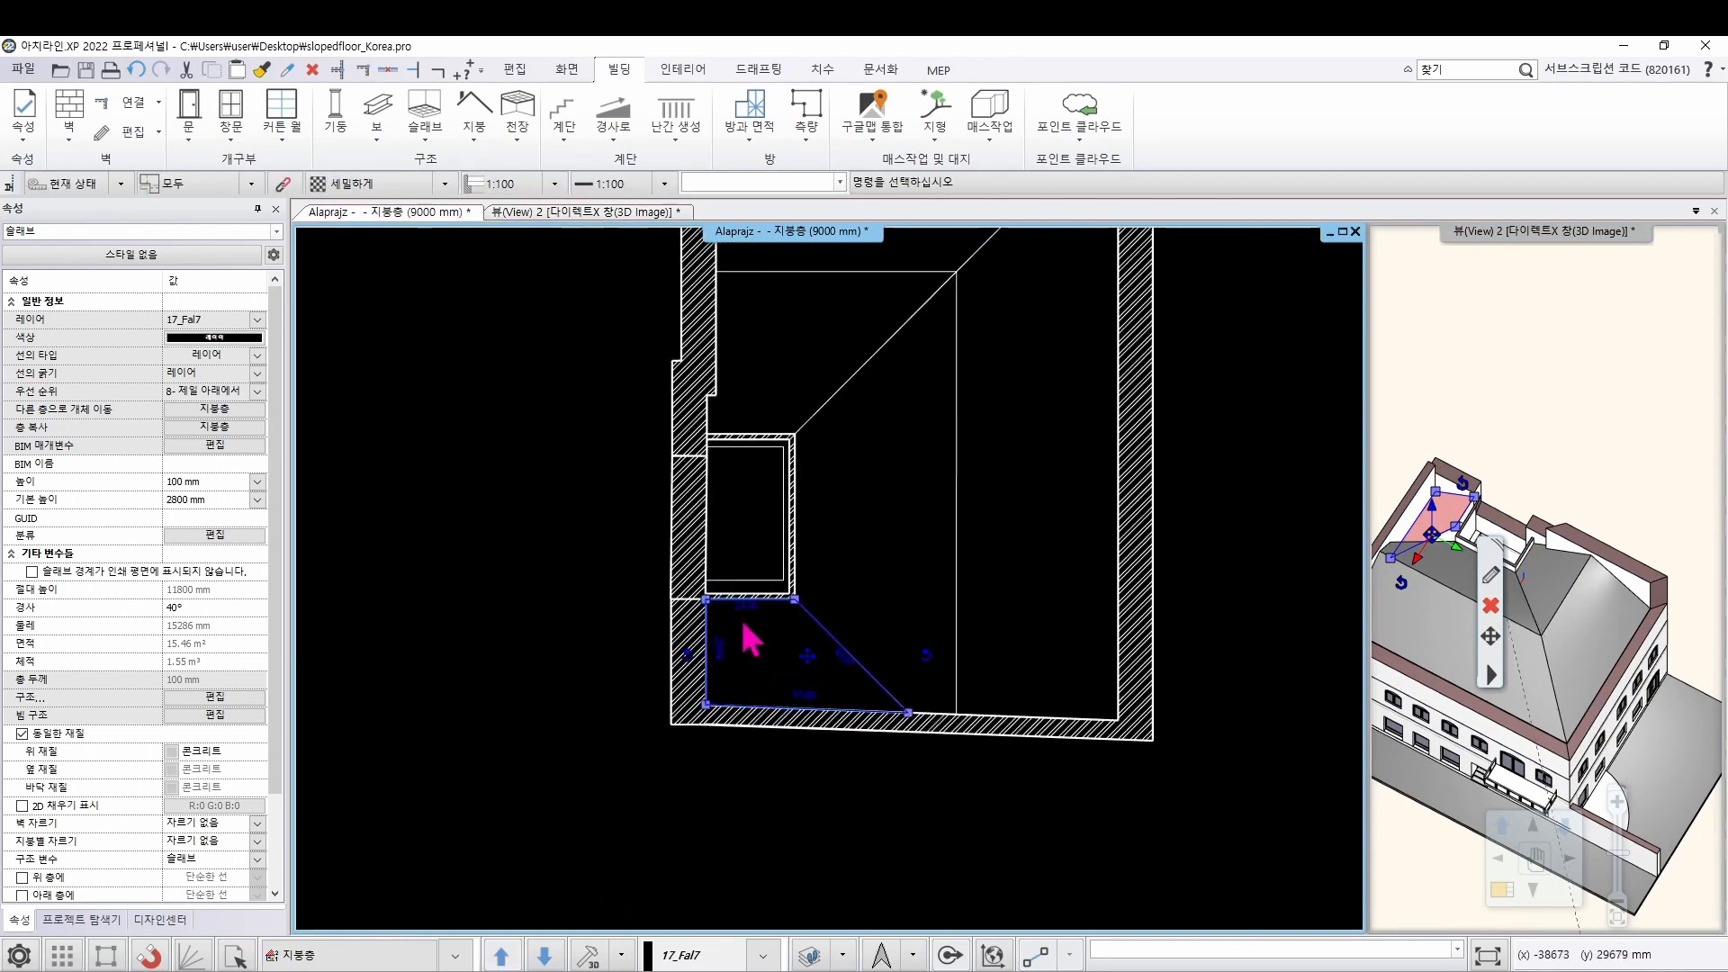
middle_drag(835, 716, 756, 617)
scroll(756, 617, up, 3)
middle_drag(817, 512, 853, 583)
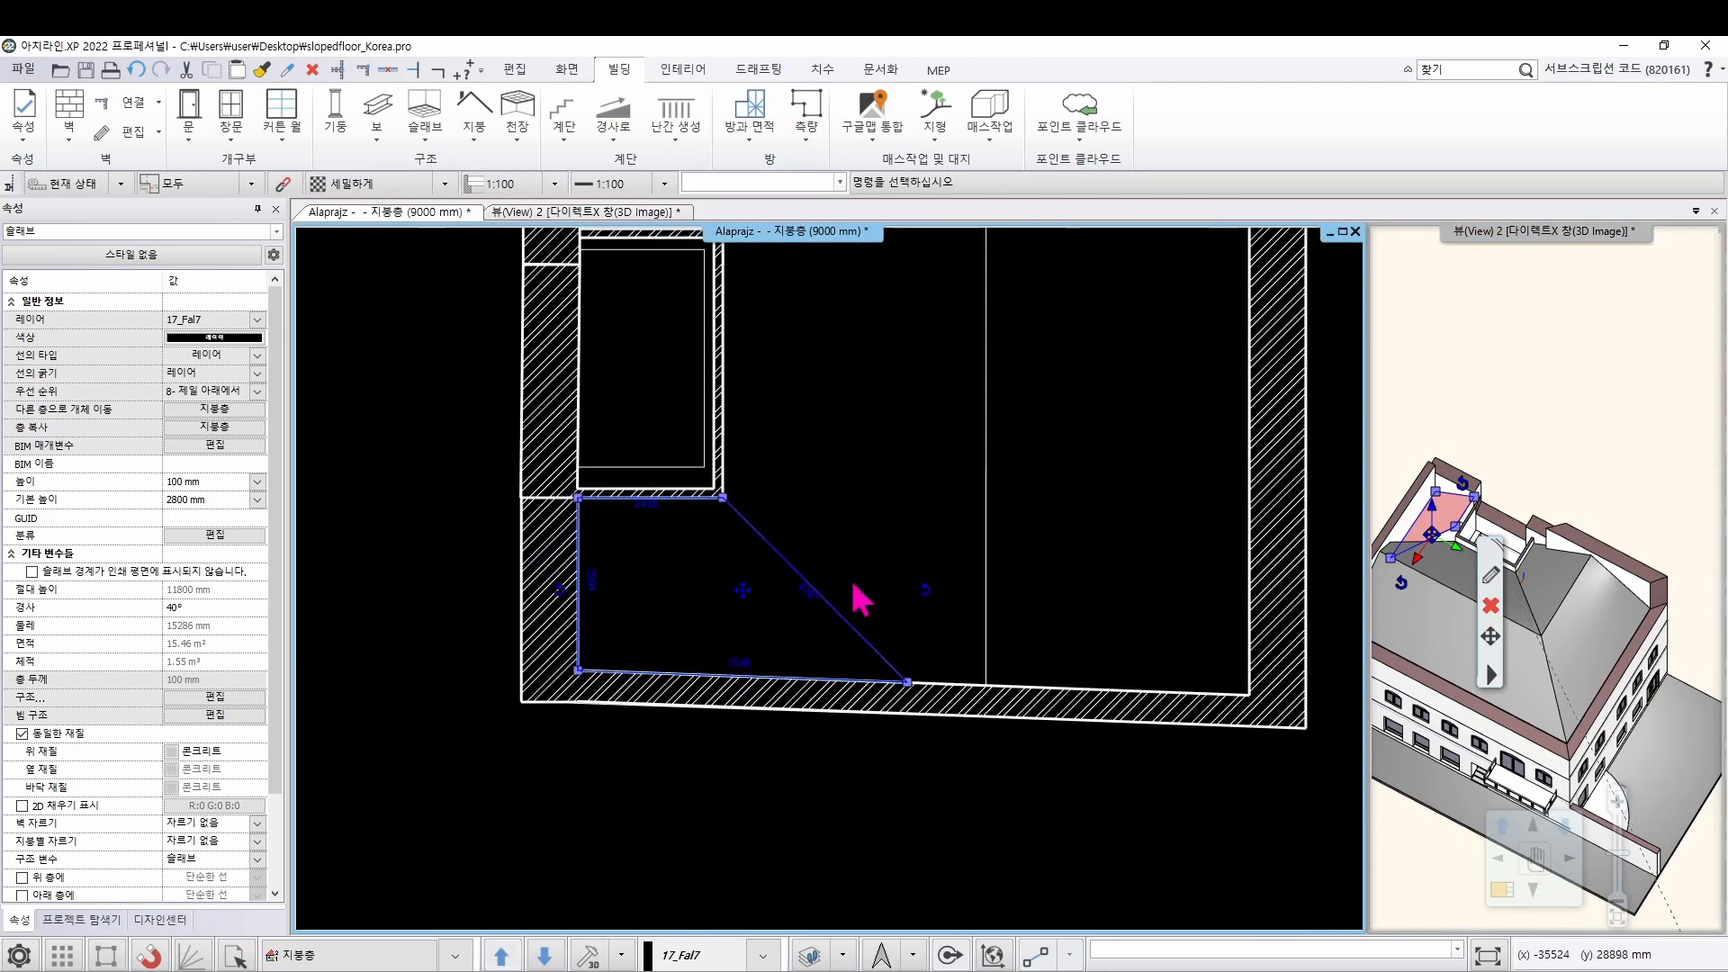
click(1491, 606)
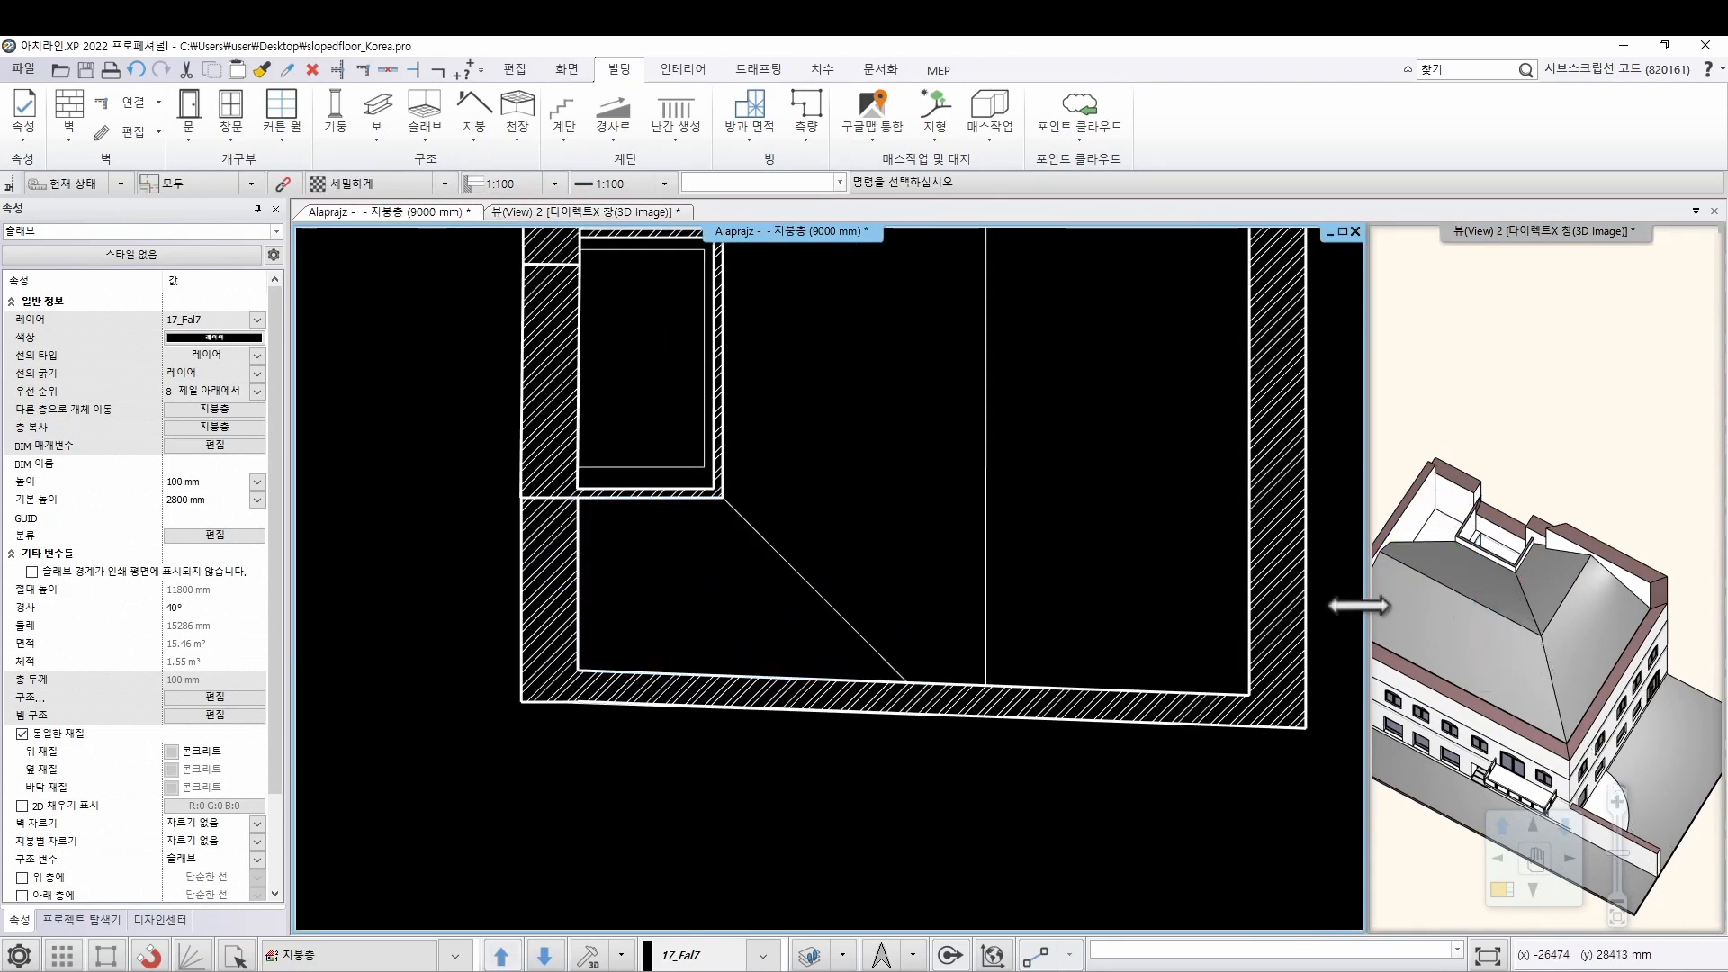
Redraw the sloped slab's outline by reference line along the left and lower walls' inner faces, the lower hip line and the shaft's lower edge
click(468, 144)
mouse_move(531, 239)
click(657, 274)
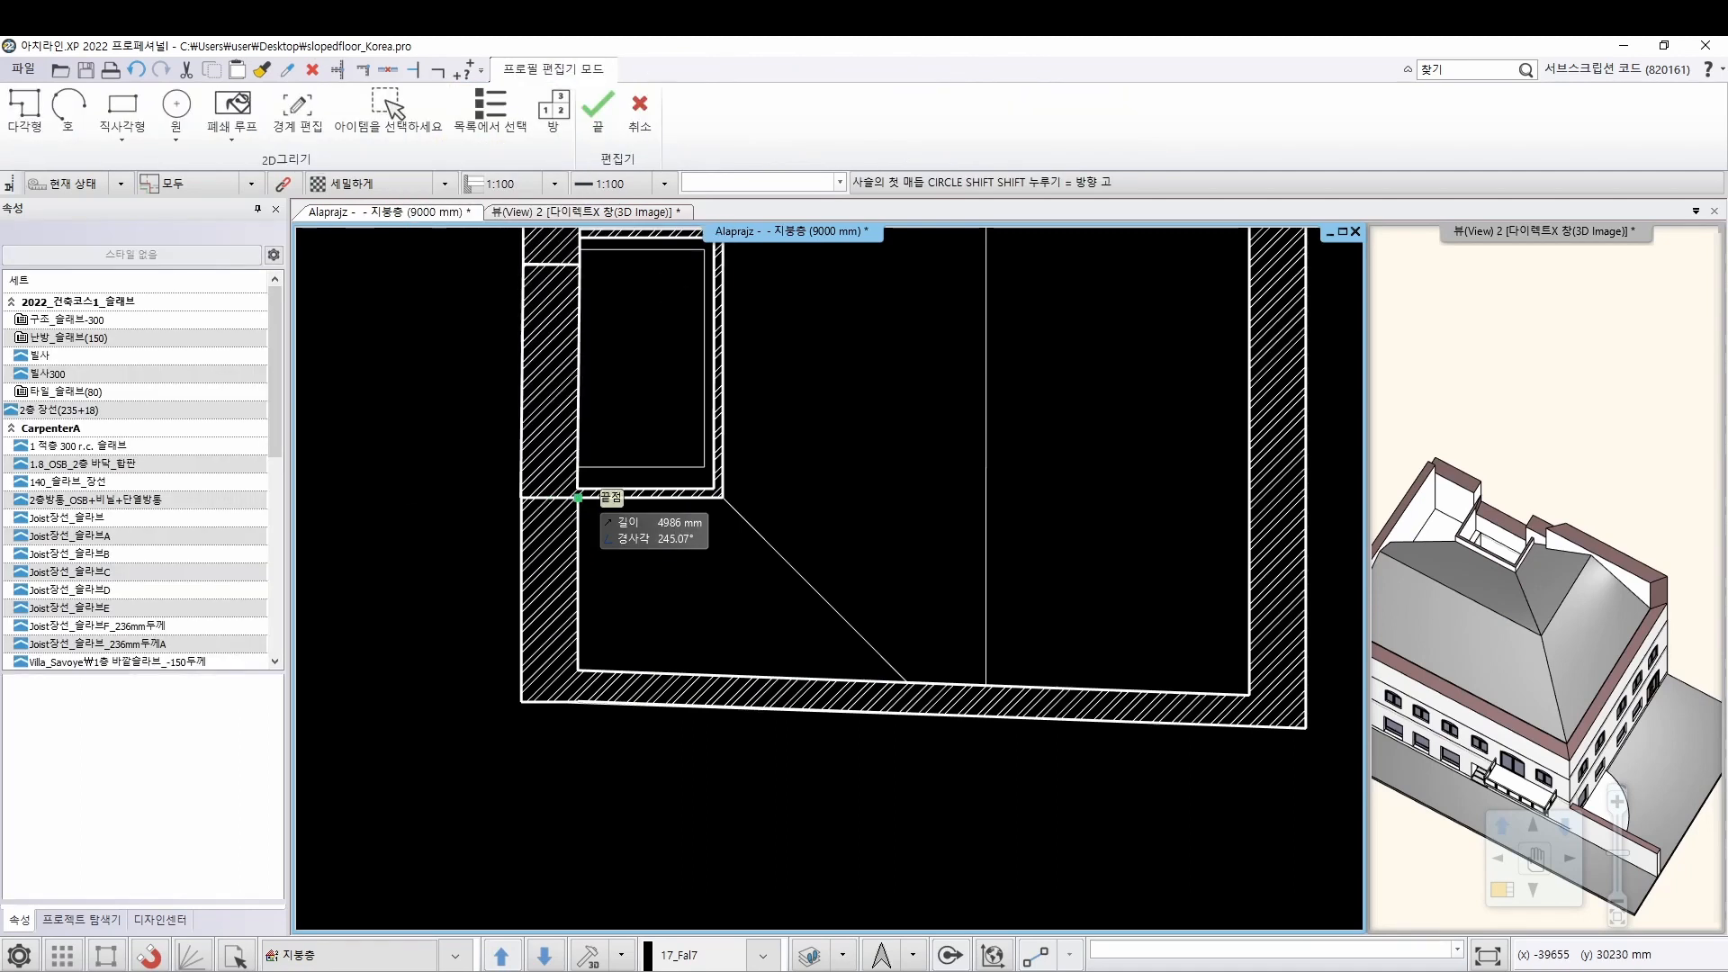
click(578, 497)
click(578, 671)
click(907, 684)
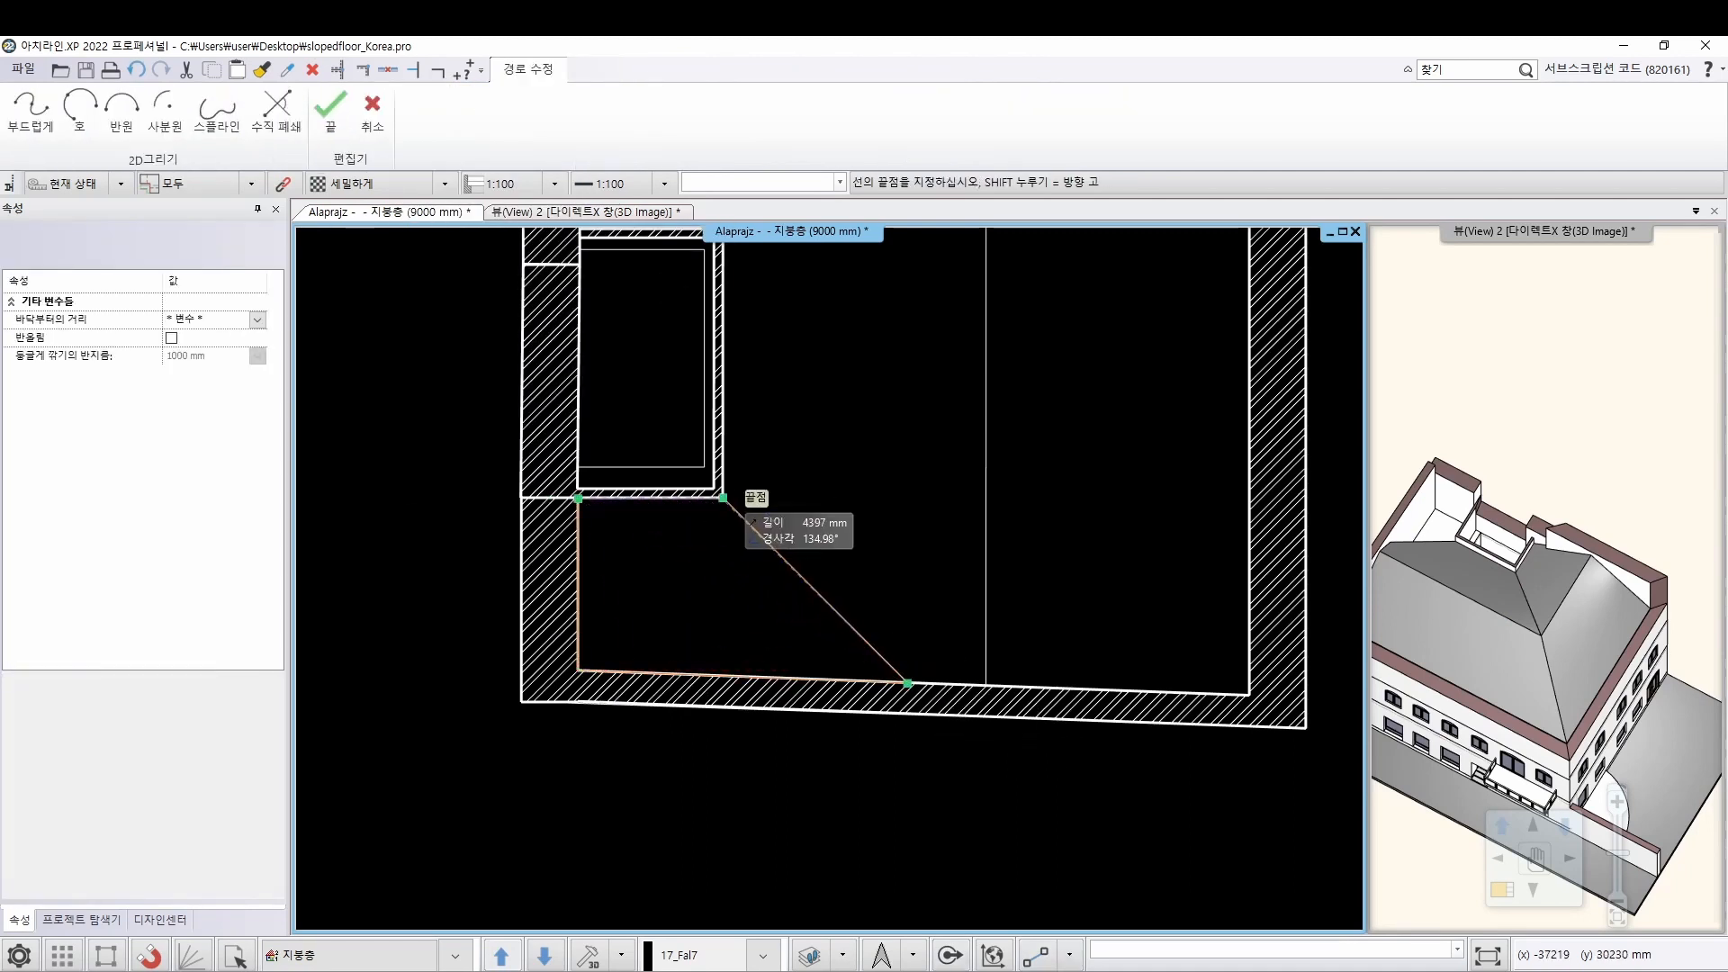
click(723, 498)
key(Return)
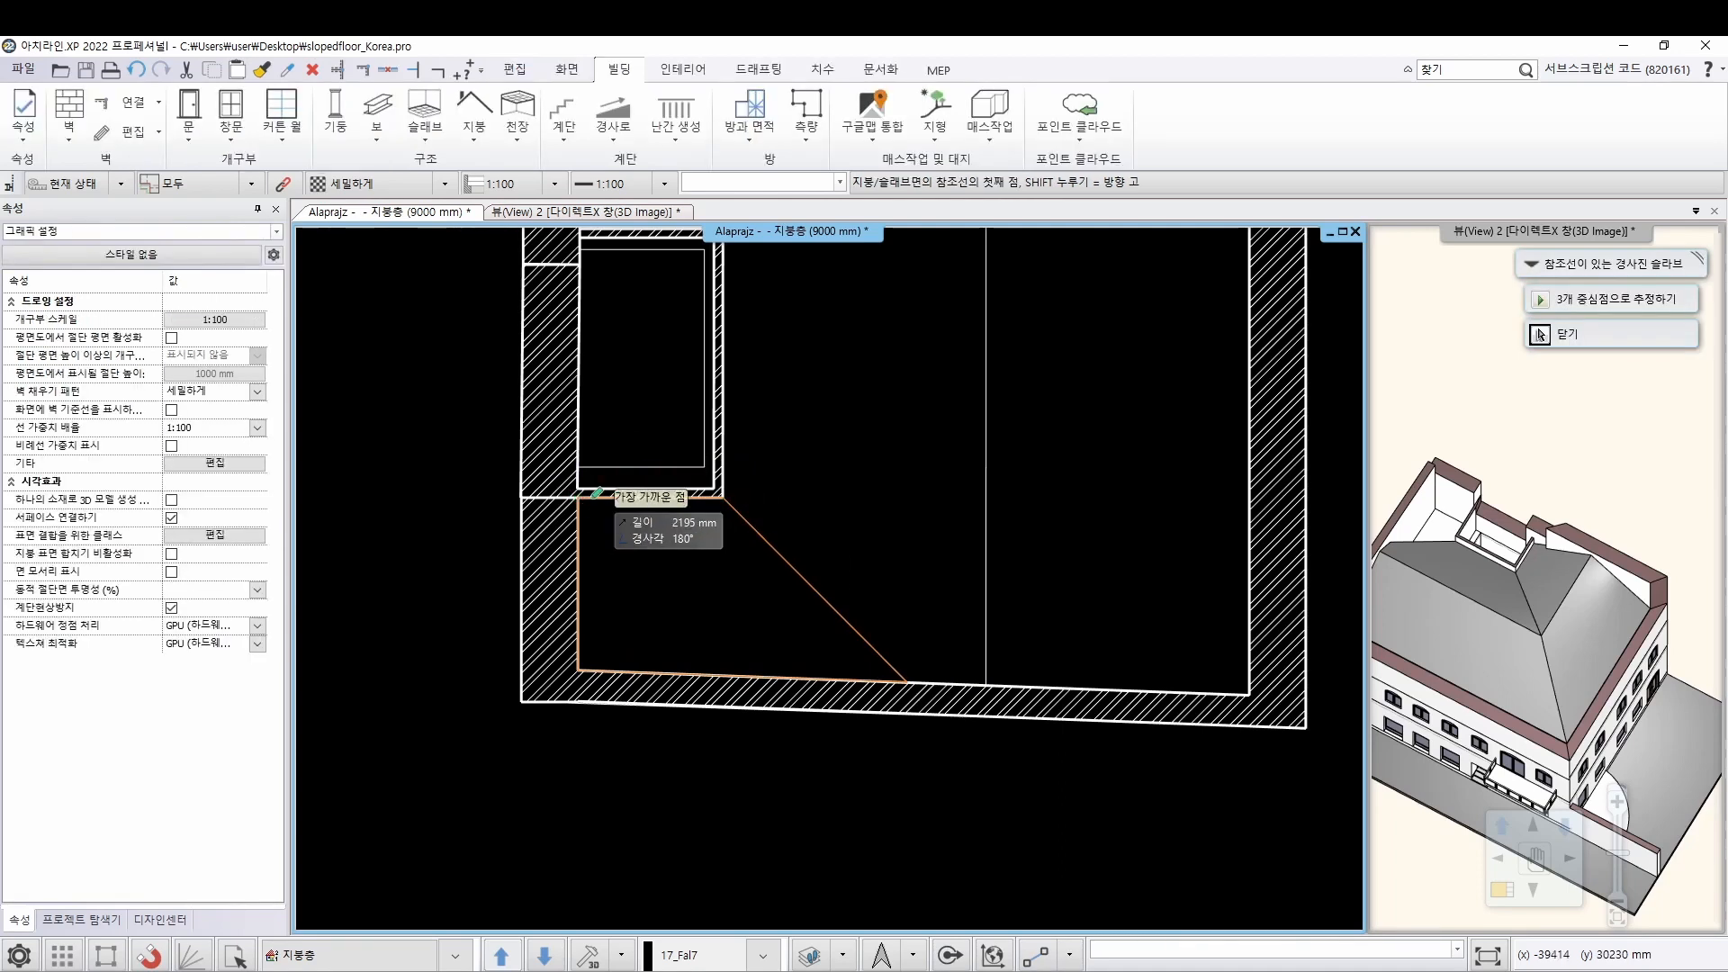
Set the redrawn slab's reference line along the shaft's lower edge, sloping towards the lower wall, with a 40° angle and check it in 3D
scroll(597, 493, up, 3)
click(736, 544)
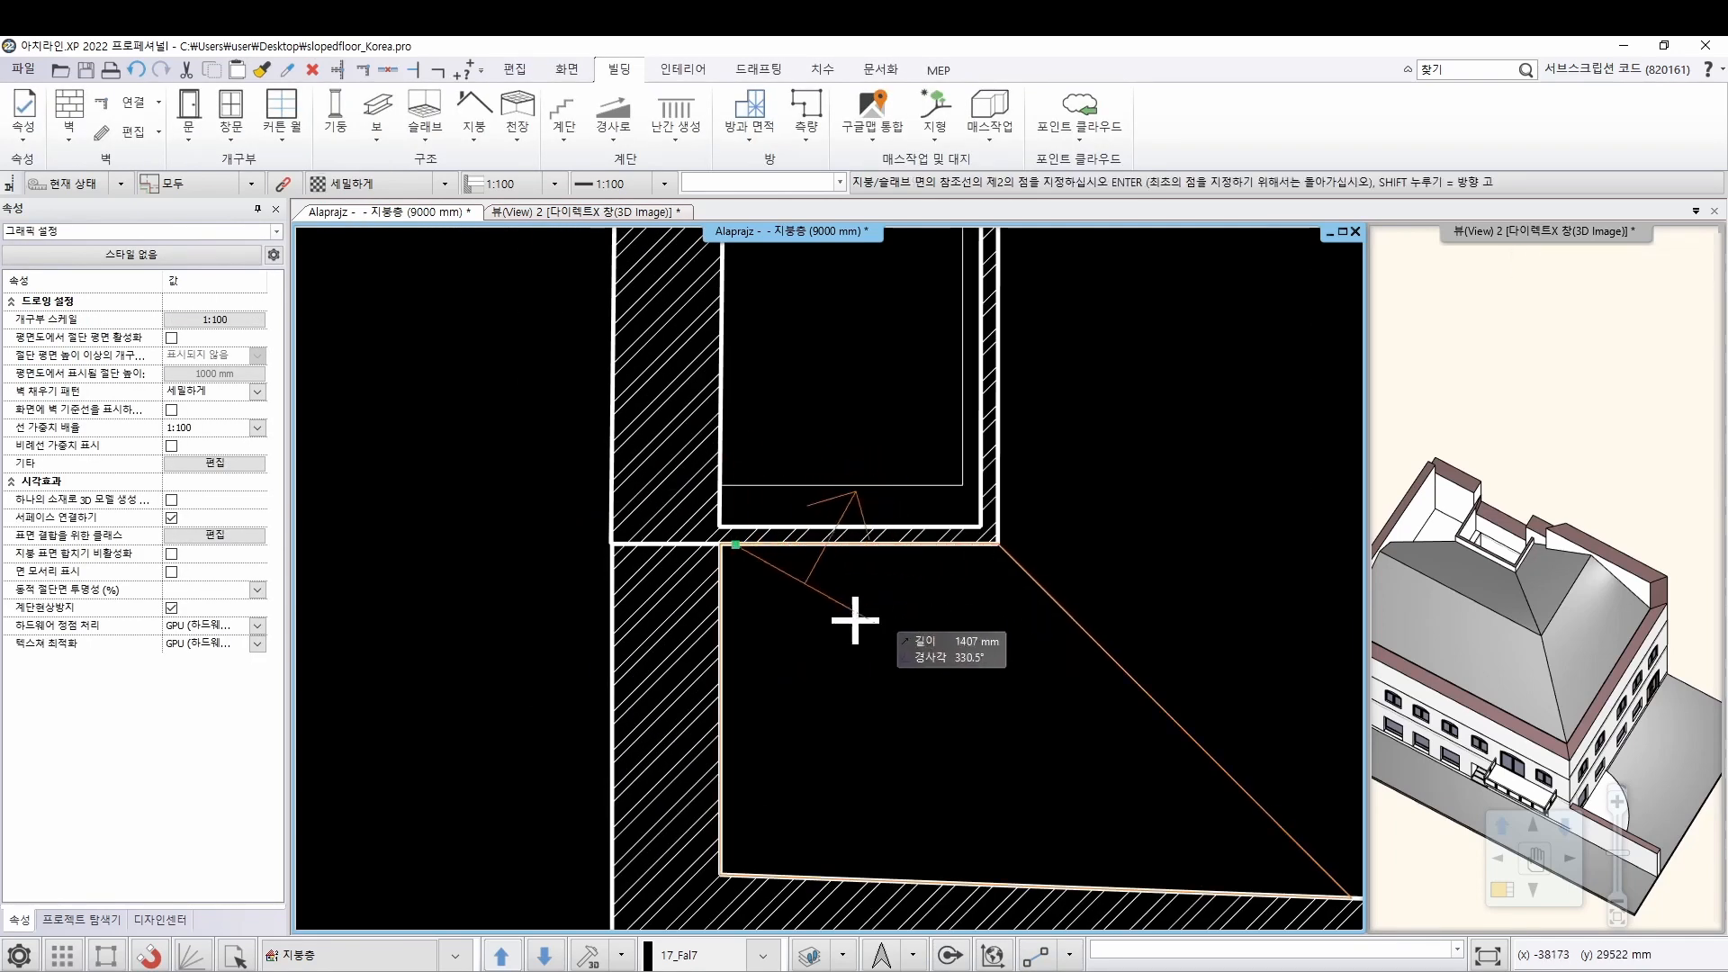
click(545, 557)
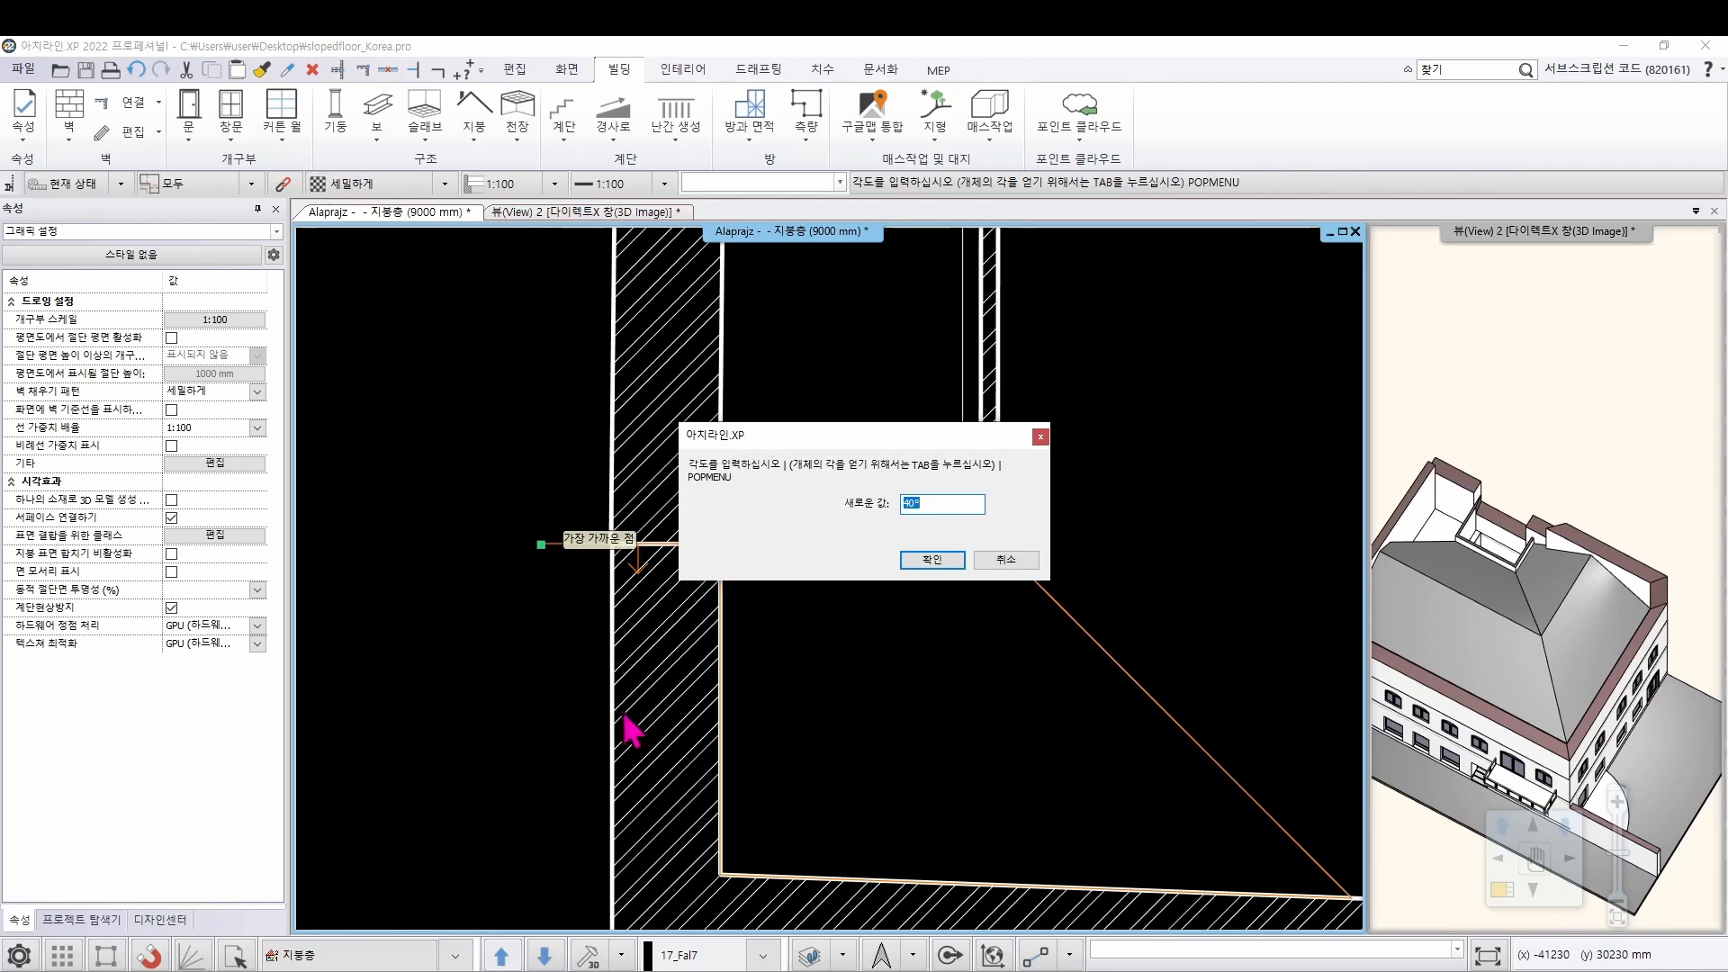
click(928, 560)
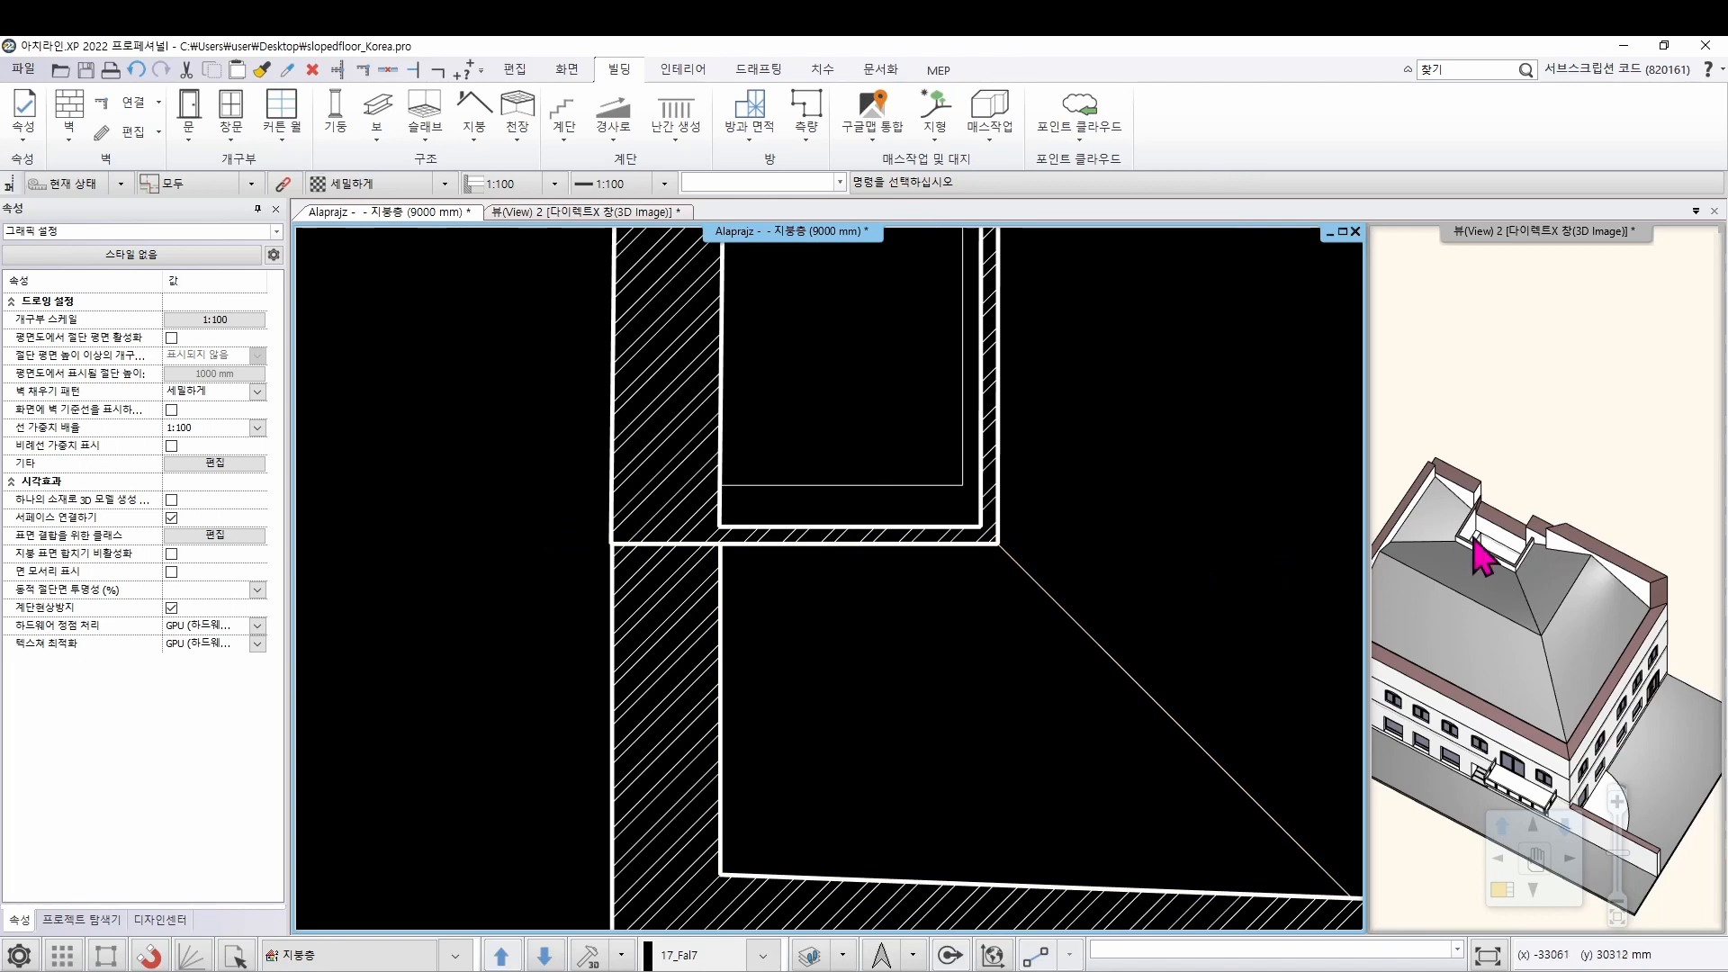
click(1596, 443)
scroll(1536, 590, up, 5)
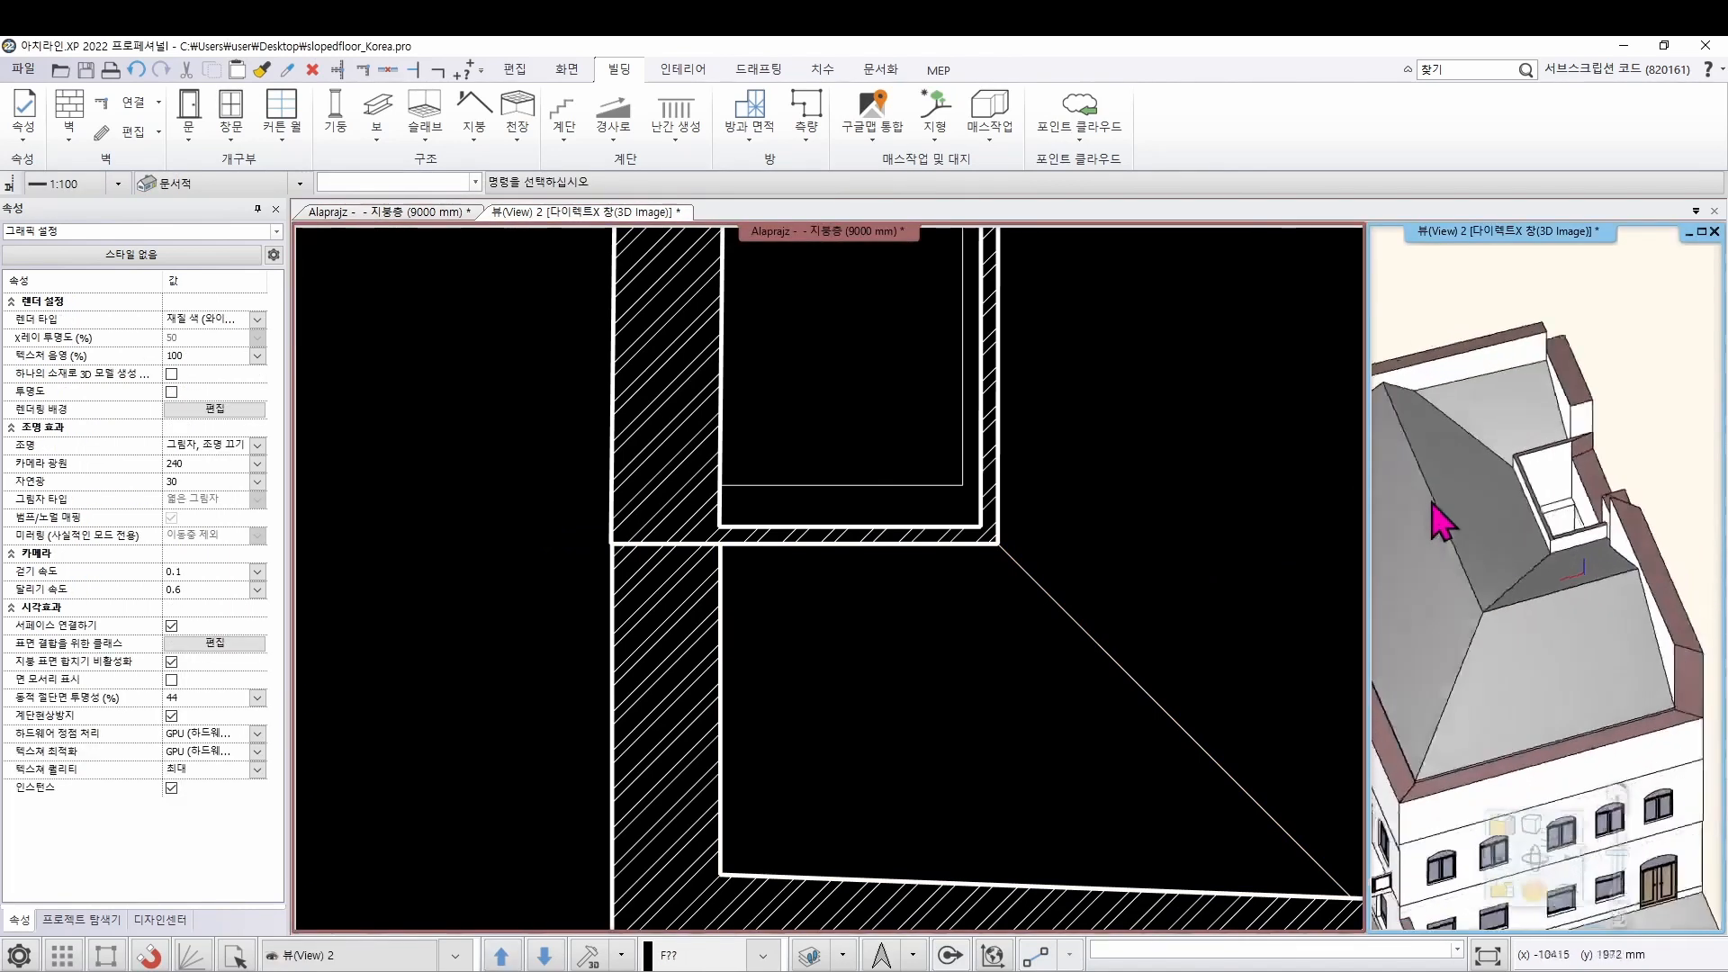
middle_drag(1420, 433, 1524, 501)
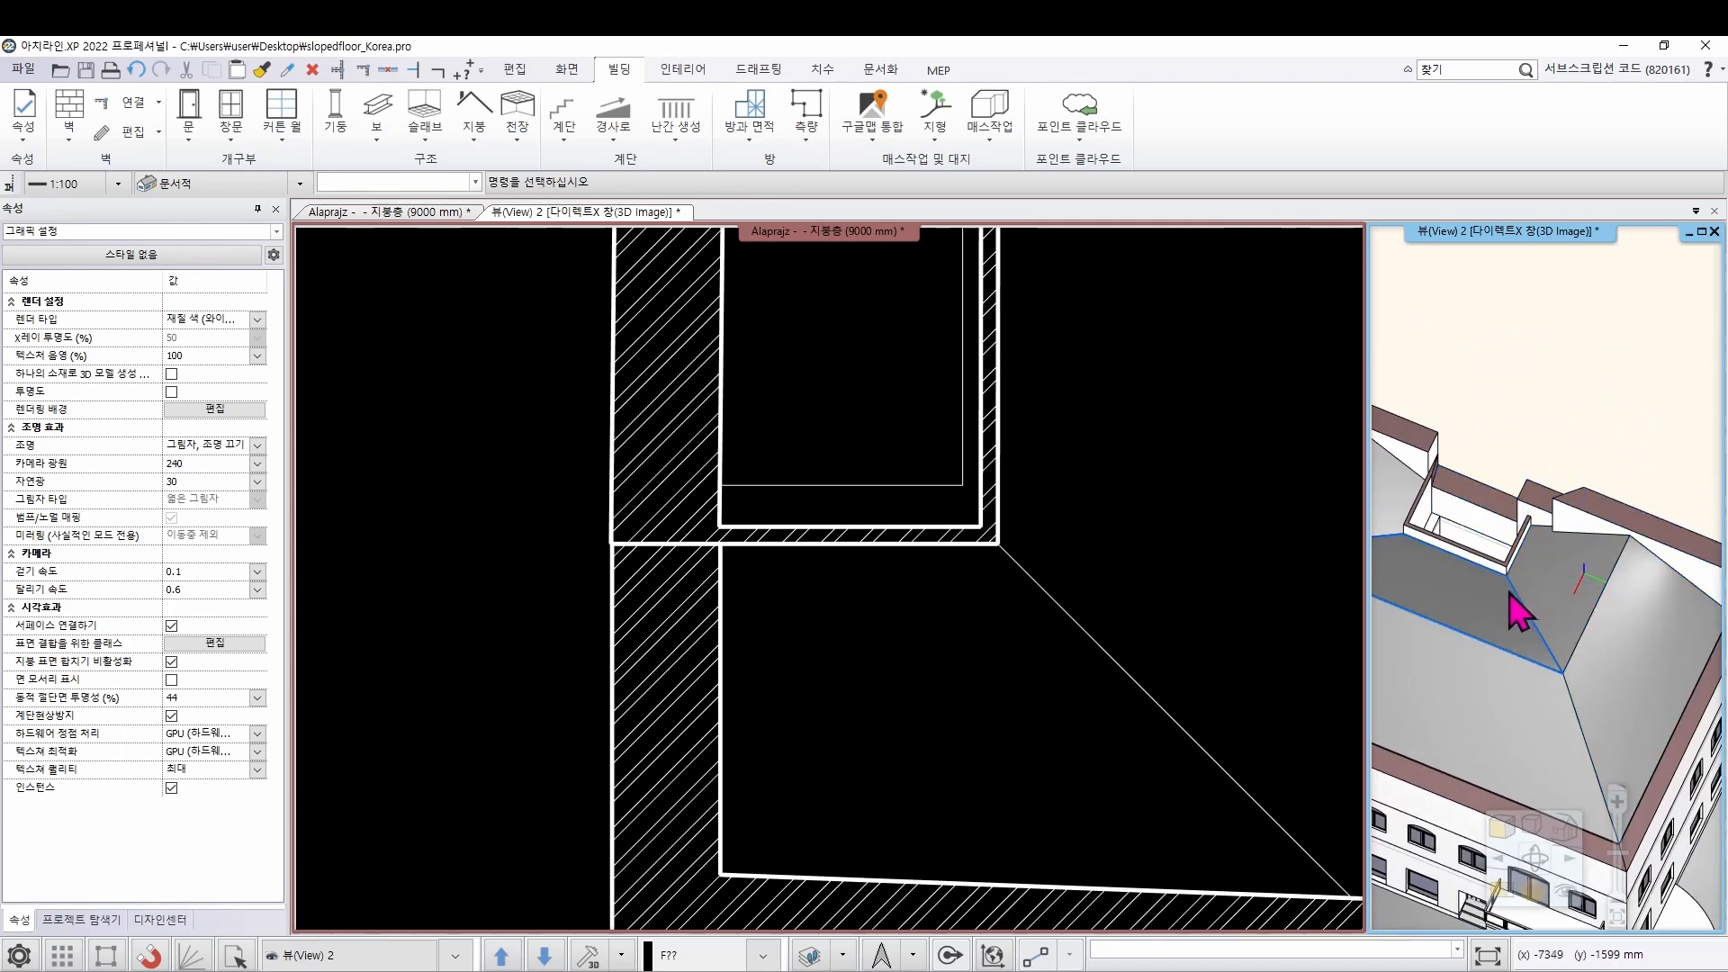
Draw a general ceiling by polygon between the left and upper walls' inner faces, the horizontal ridge line and the upper-right hip line
click(1138, 513)
scroll(1050, 513, down, 4)
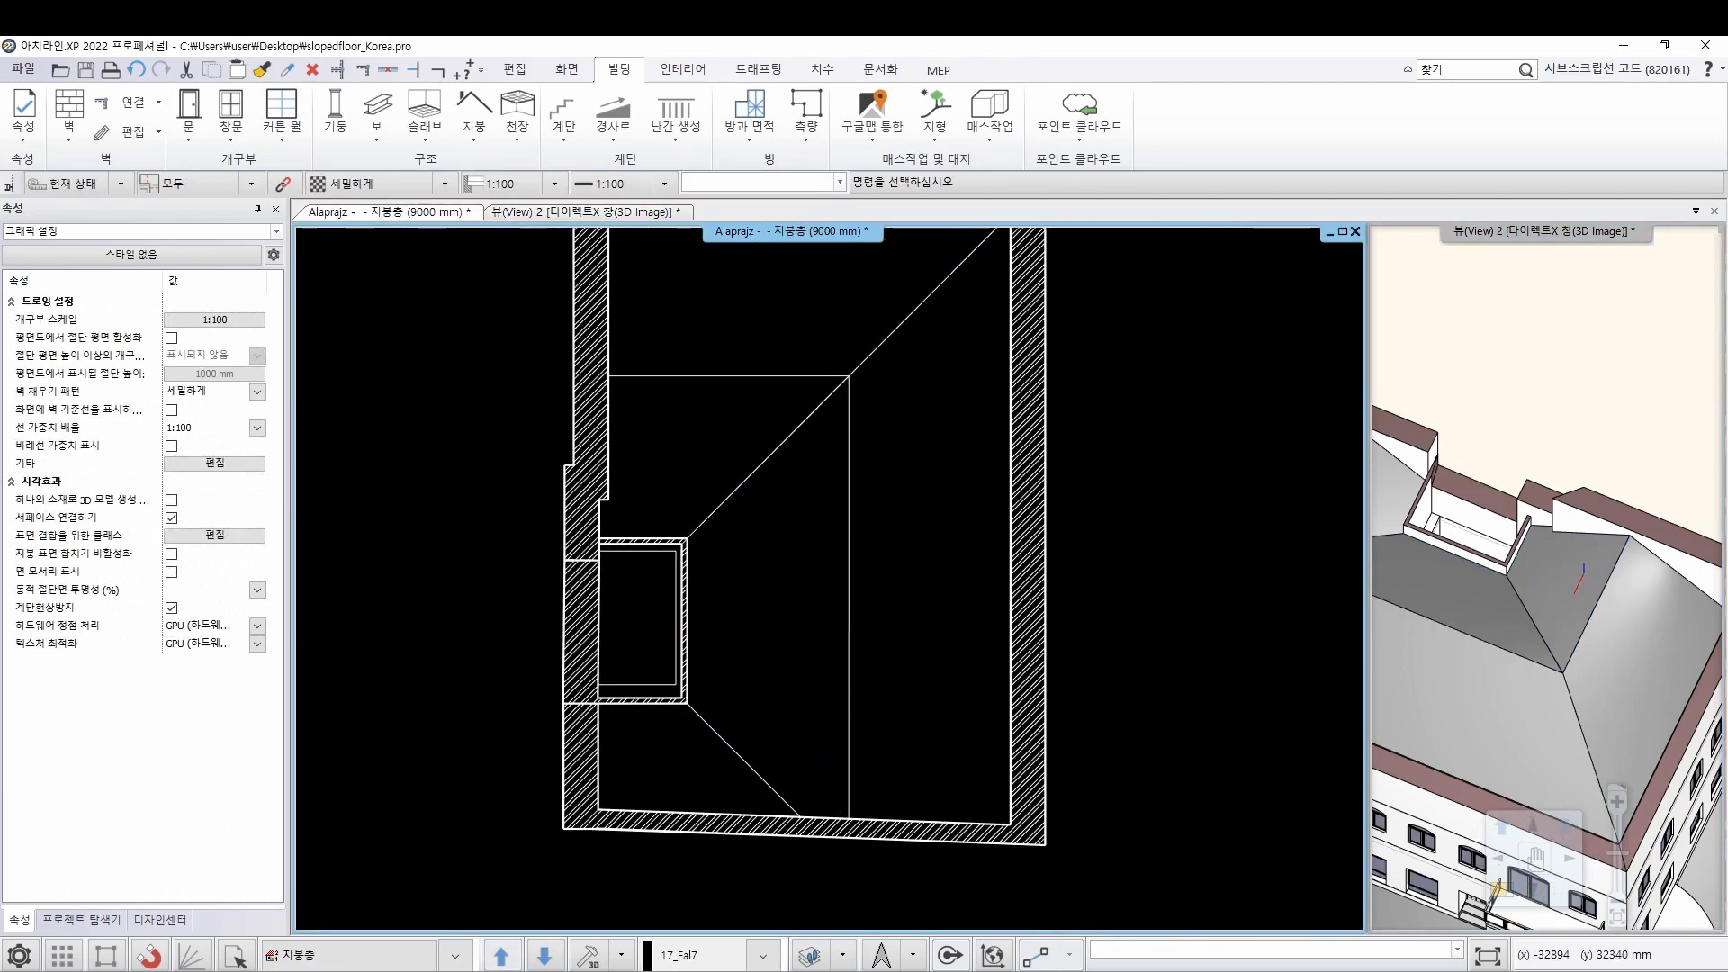
scroll(1049, 513, down, 2)
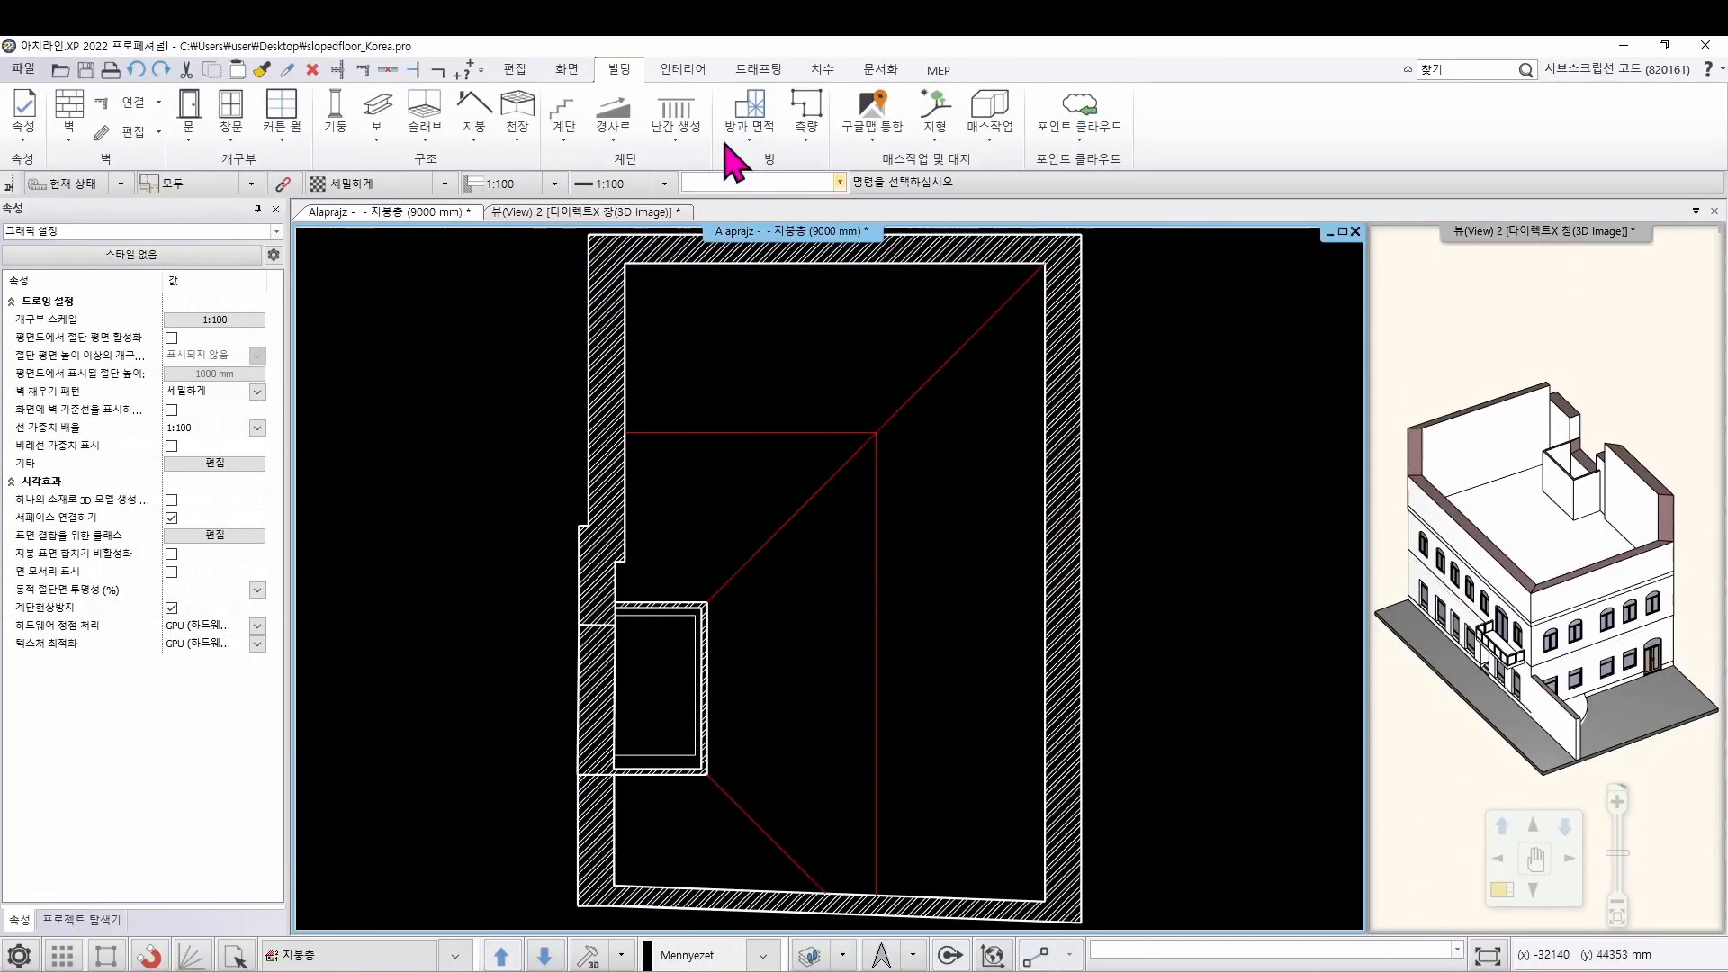
click(518, 159)
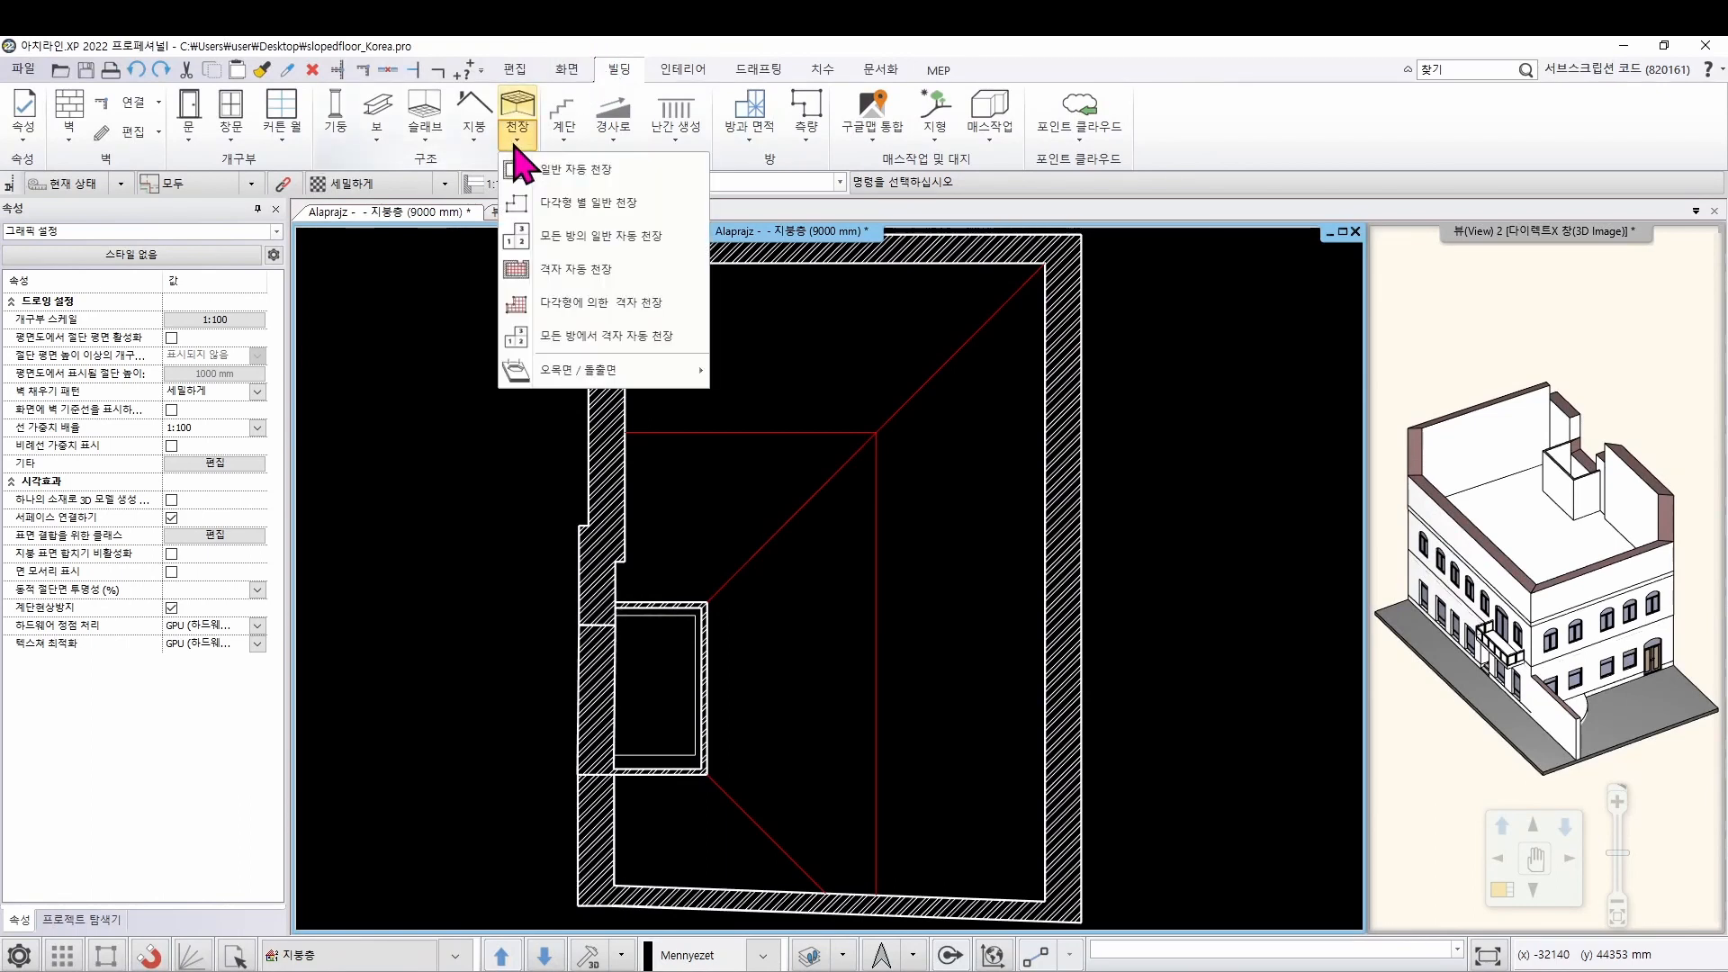
click(545, 205)
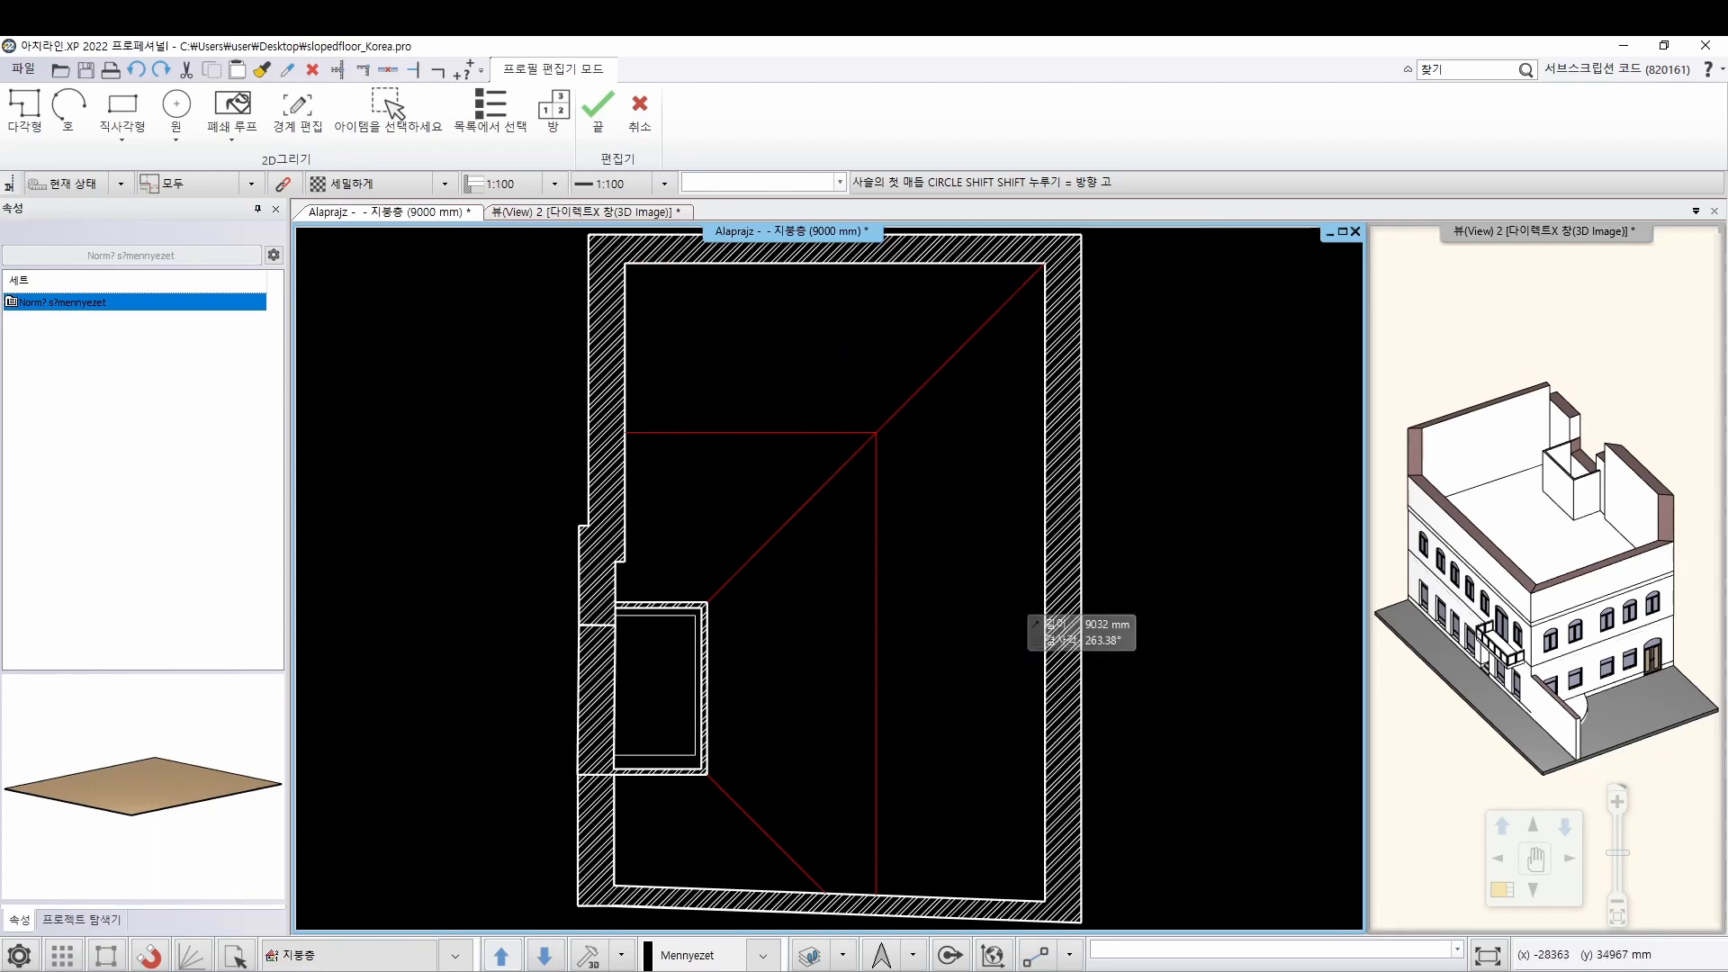
click(626, 264)
click(625, 433)
click(876, 433)
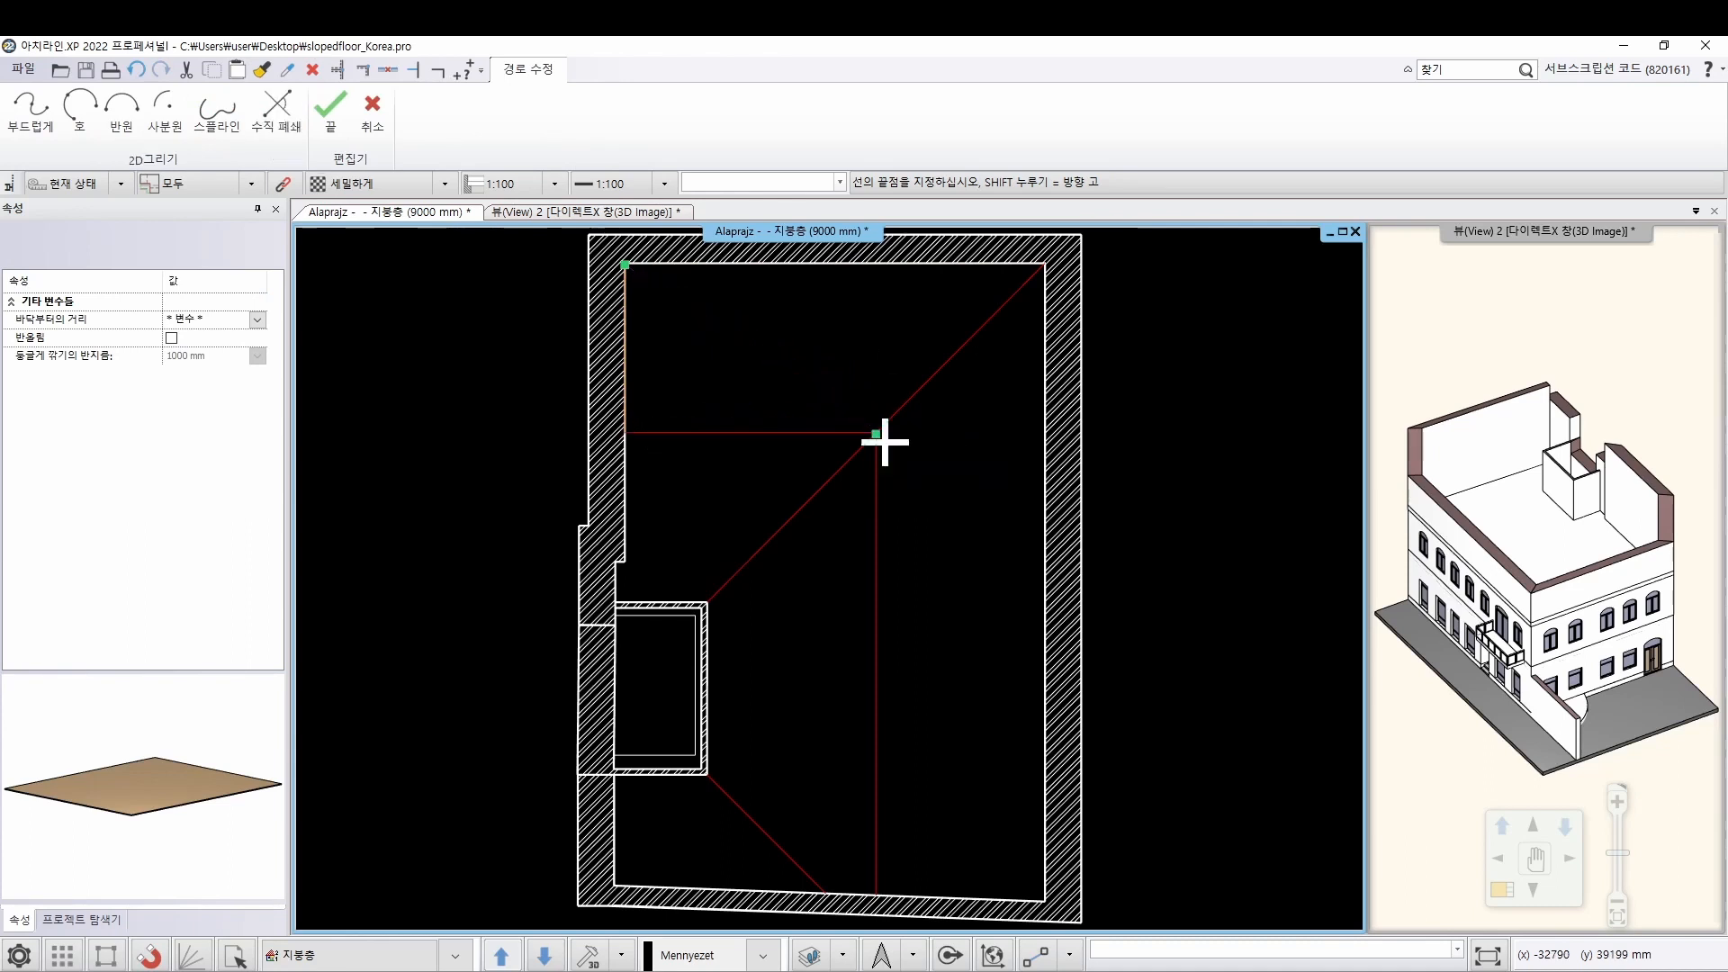
click(1044, 265)
key(Return)
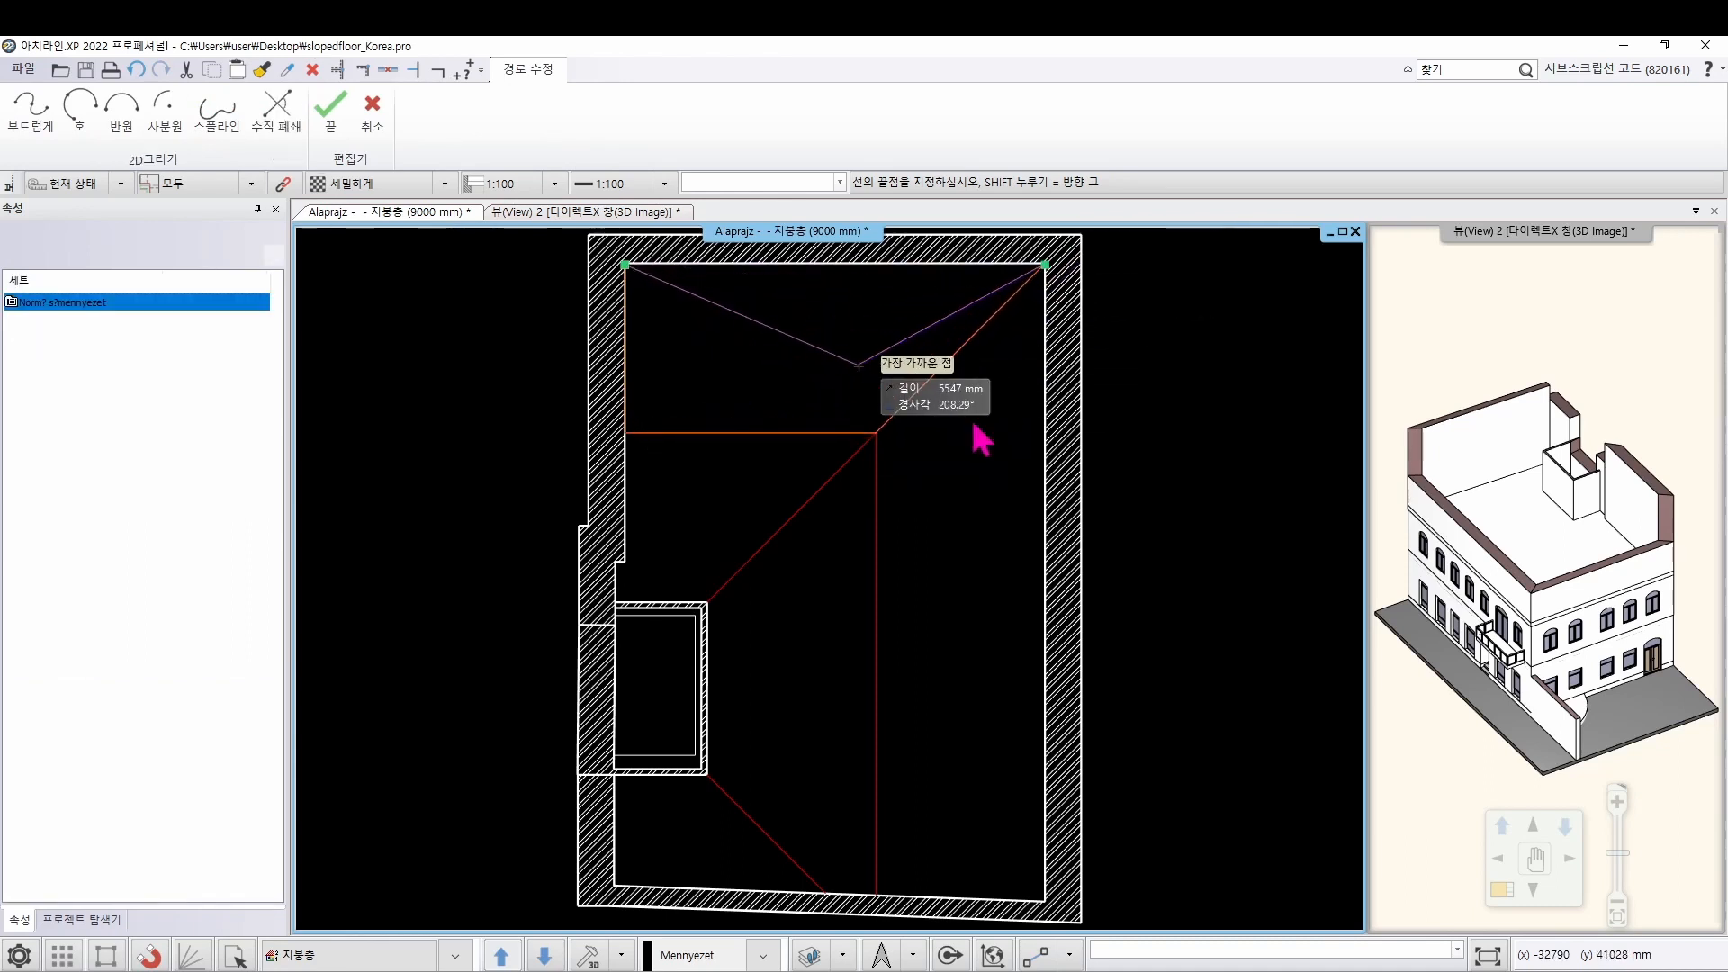
Set the new polygon ceiling's tilt angle to -40° and check its slope in 3D
click(1676, 463)
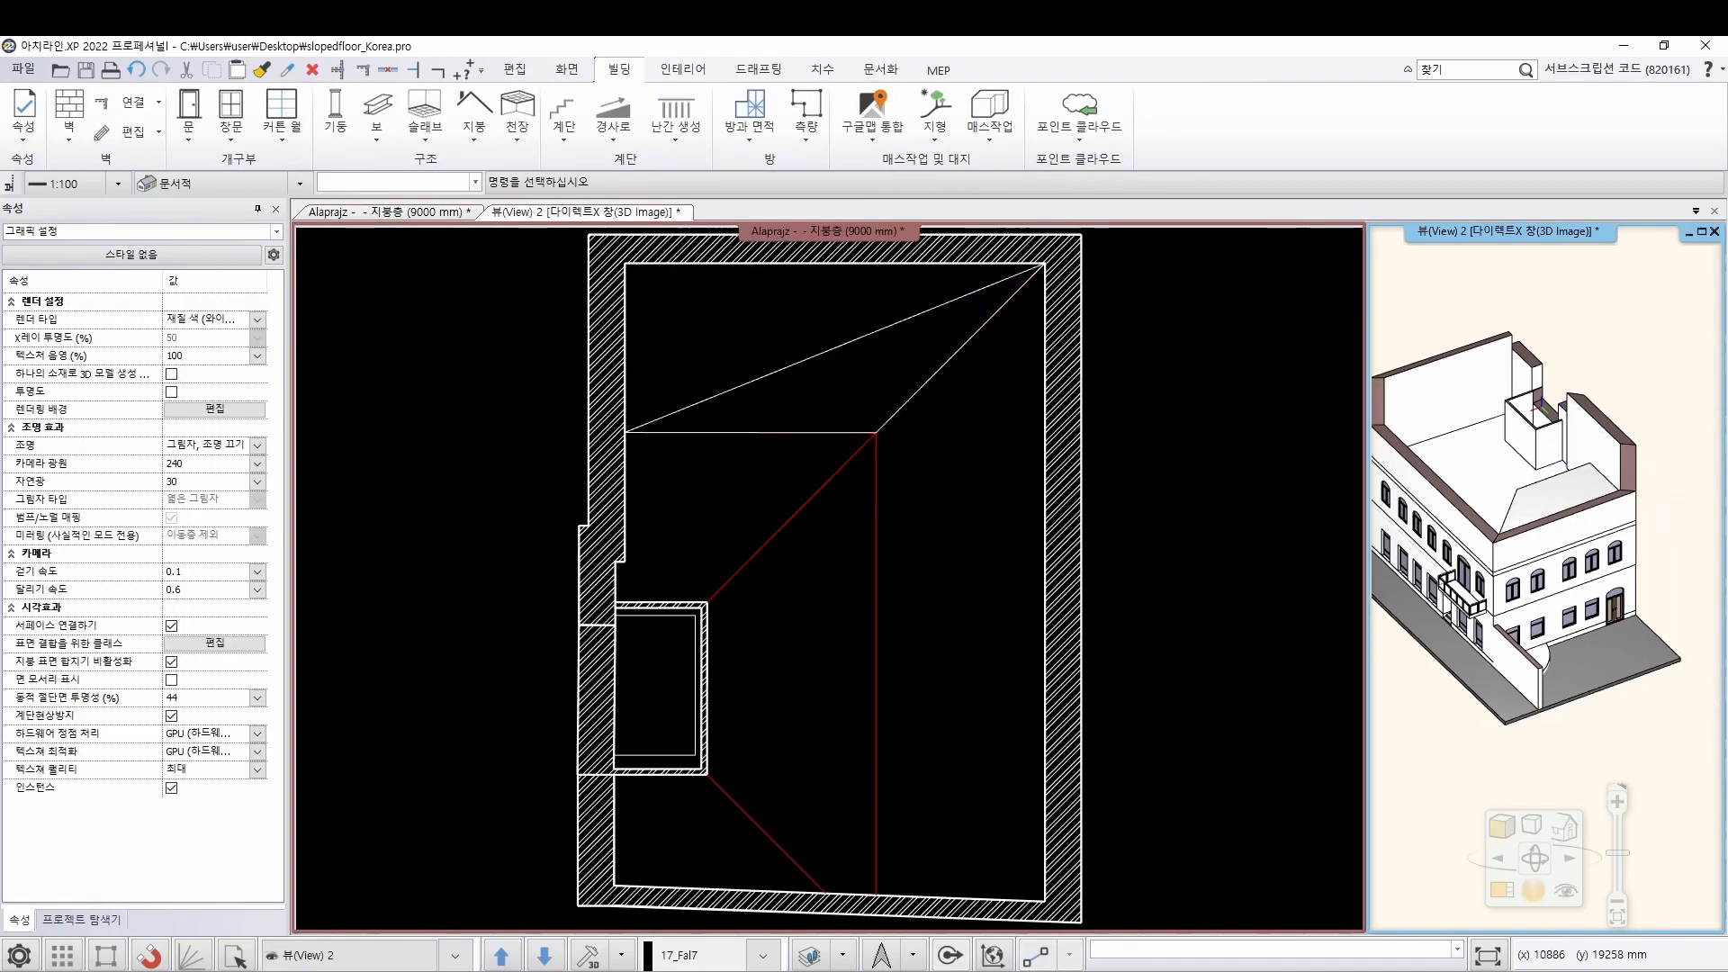
scroll(1656, 455, up, 5)
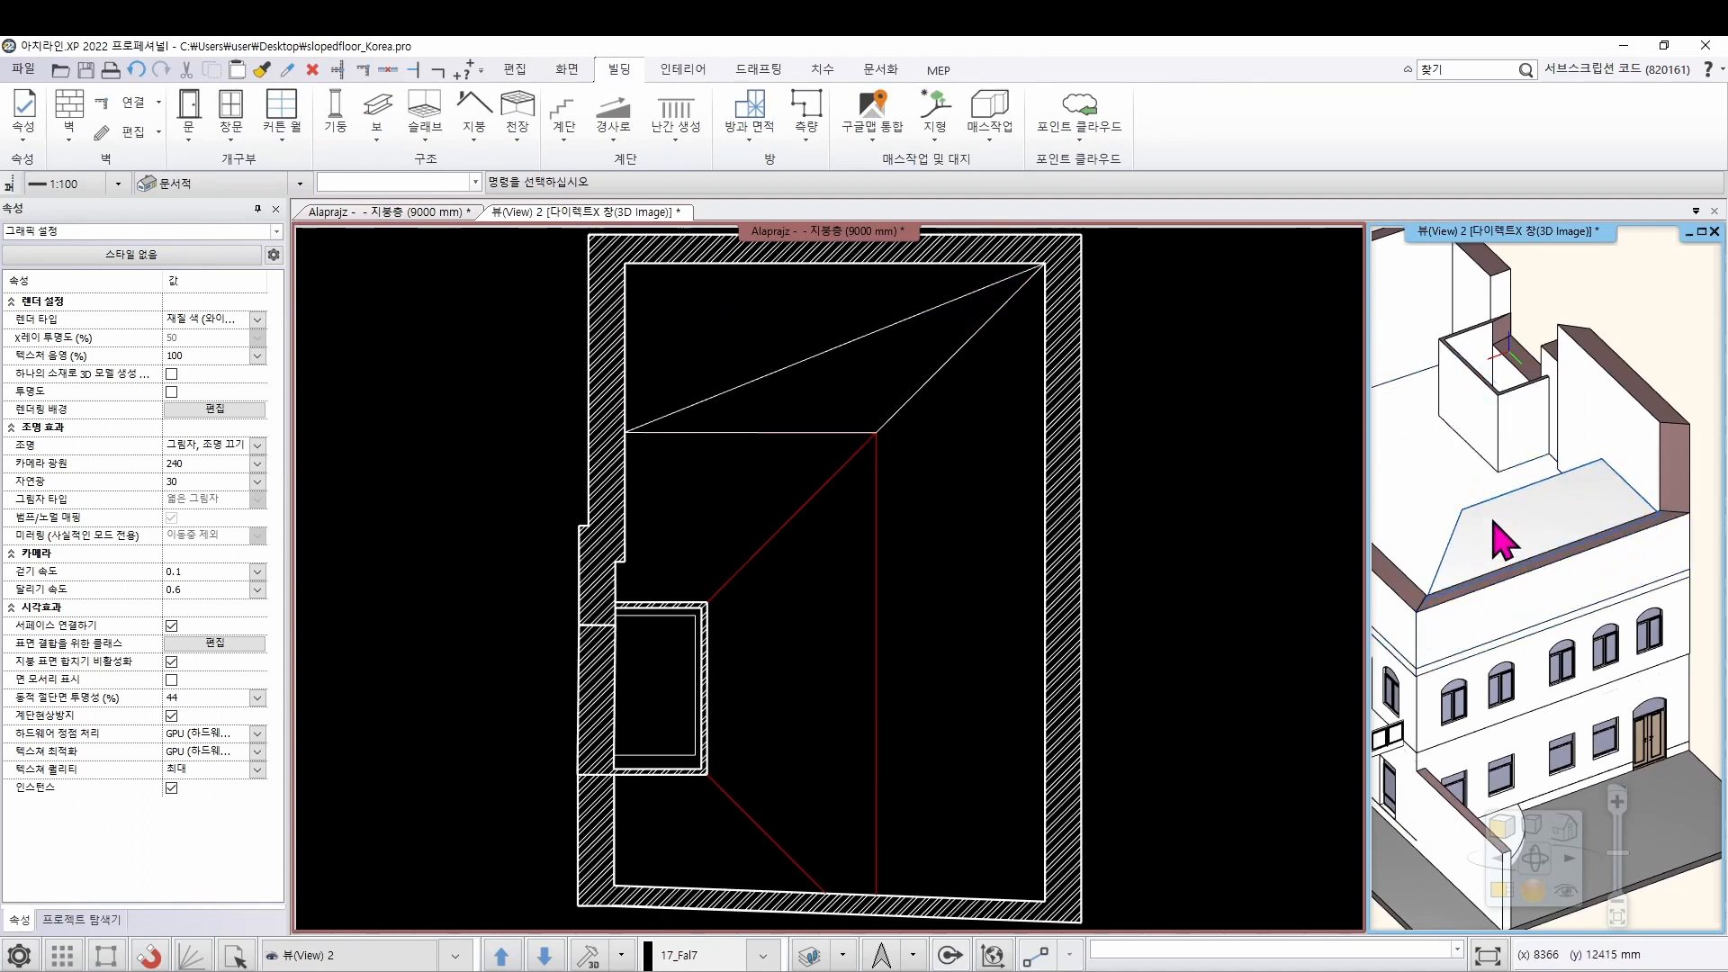
click(837, 355)
click(829, 367)
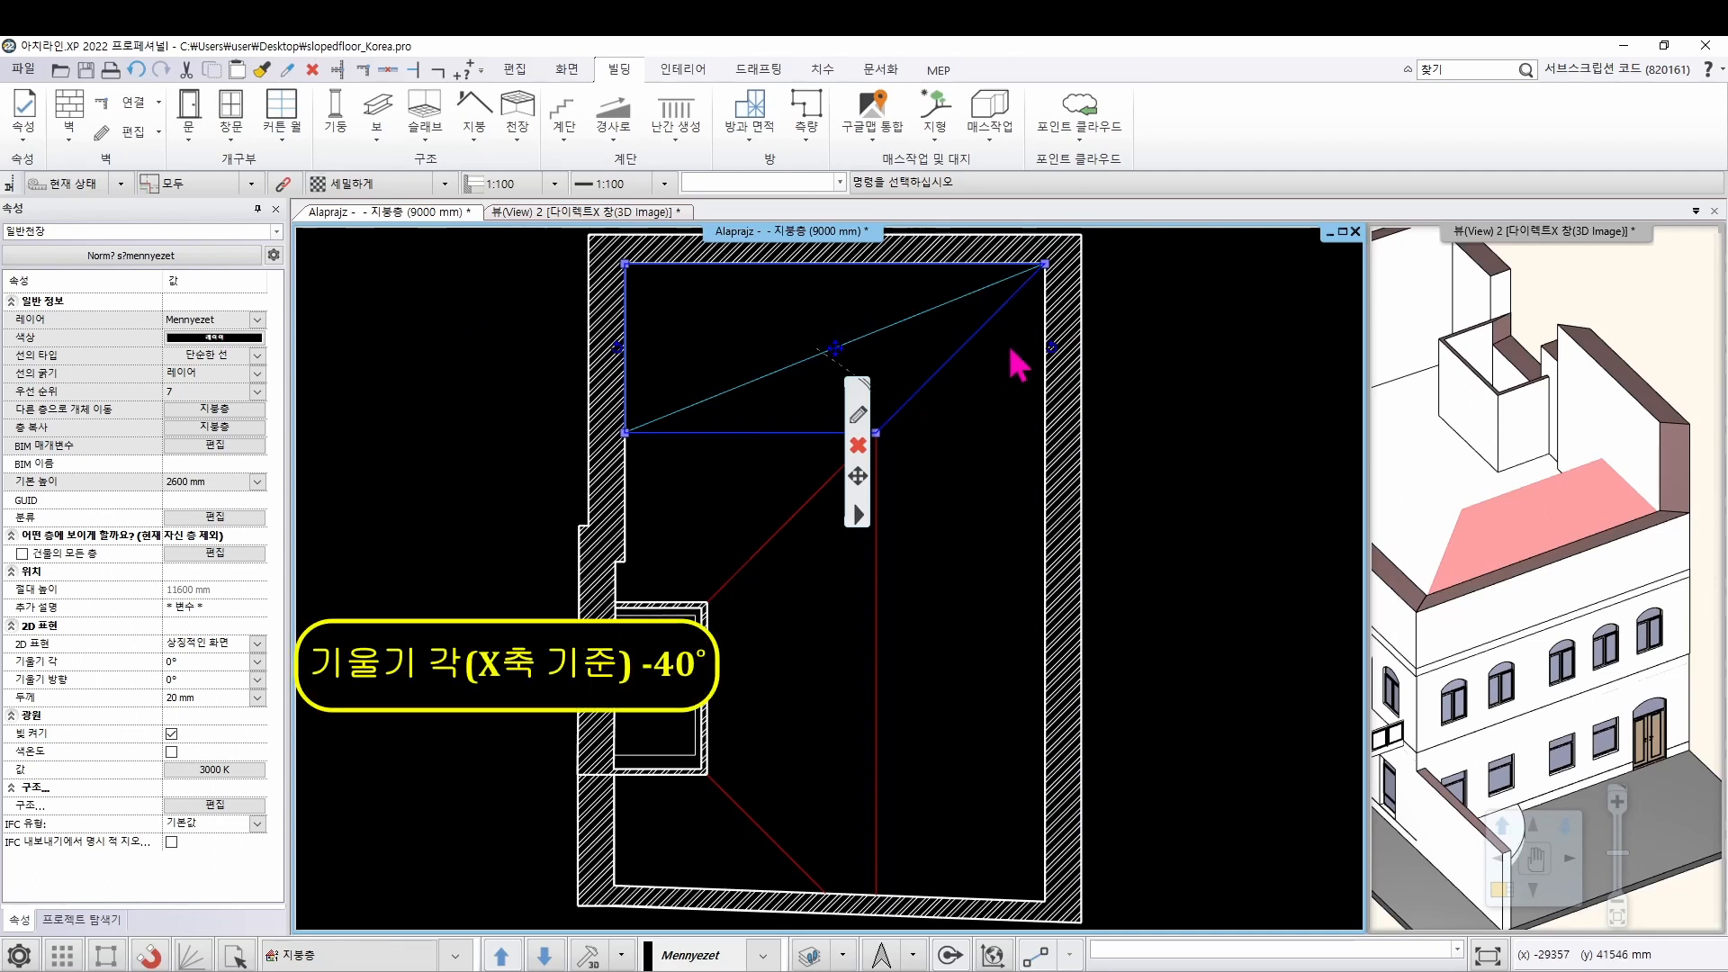
click(195, 662)
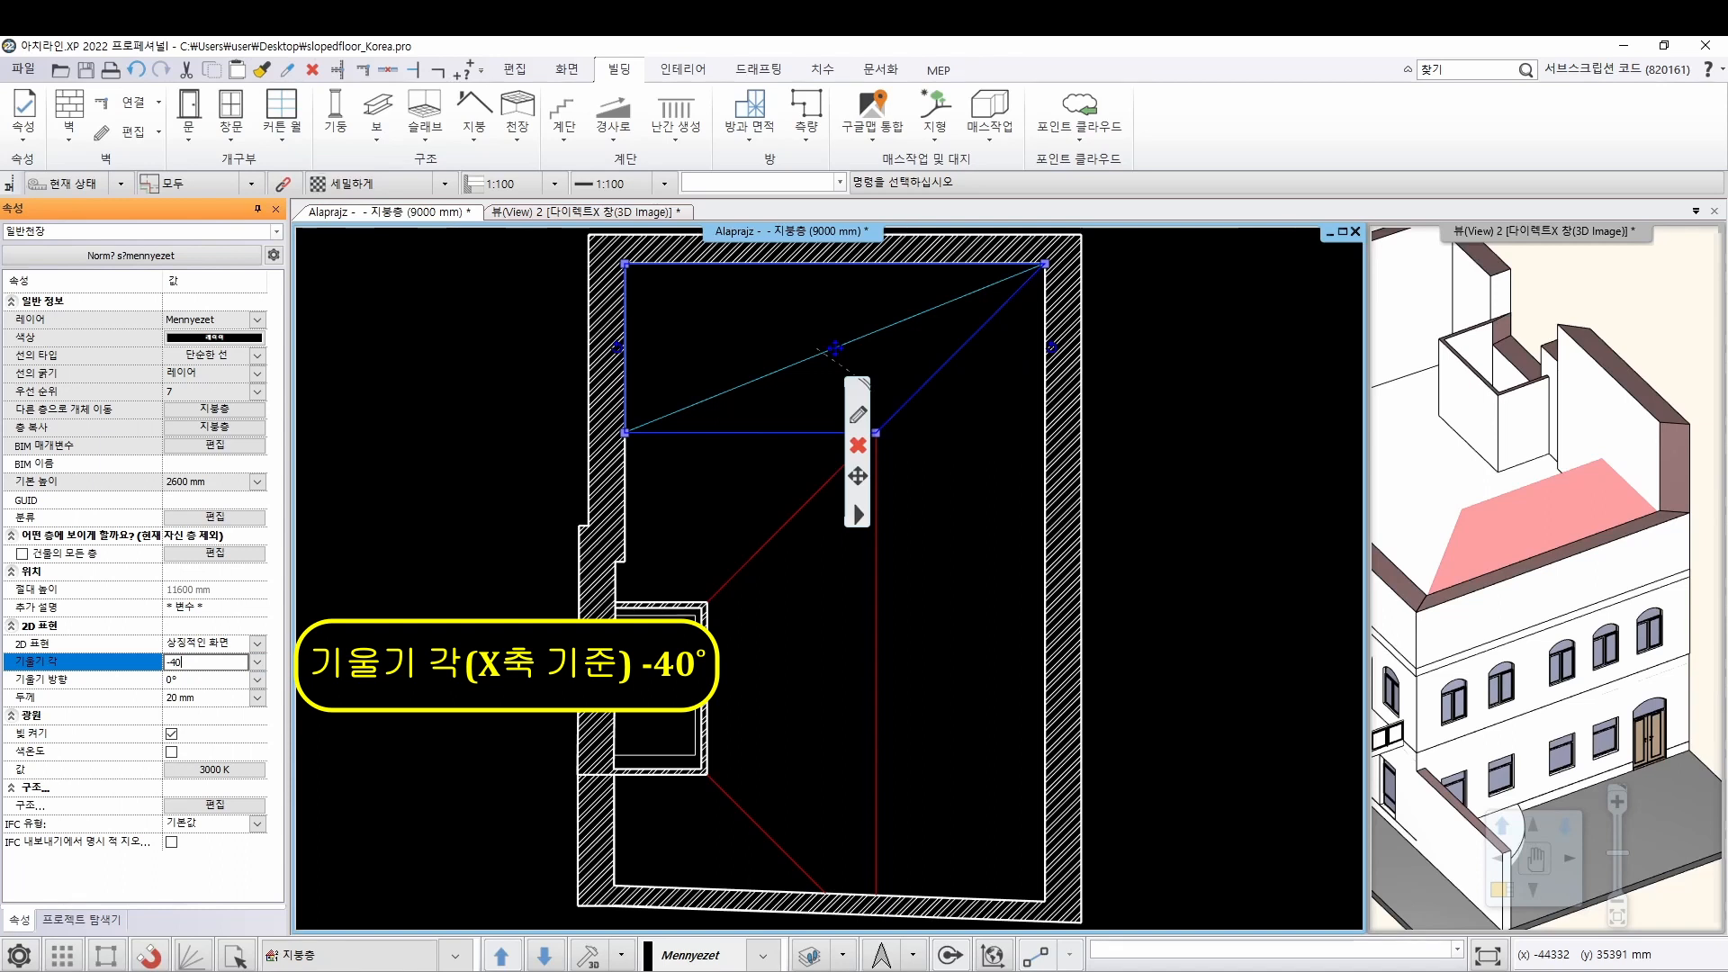
key(Return)
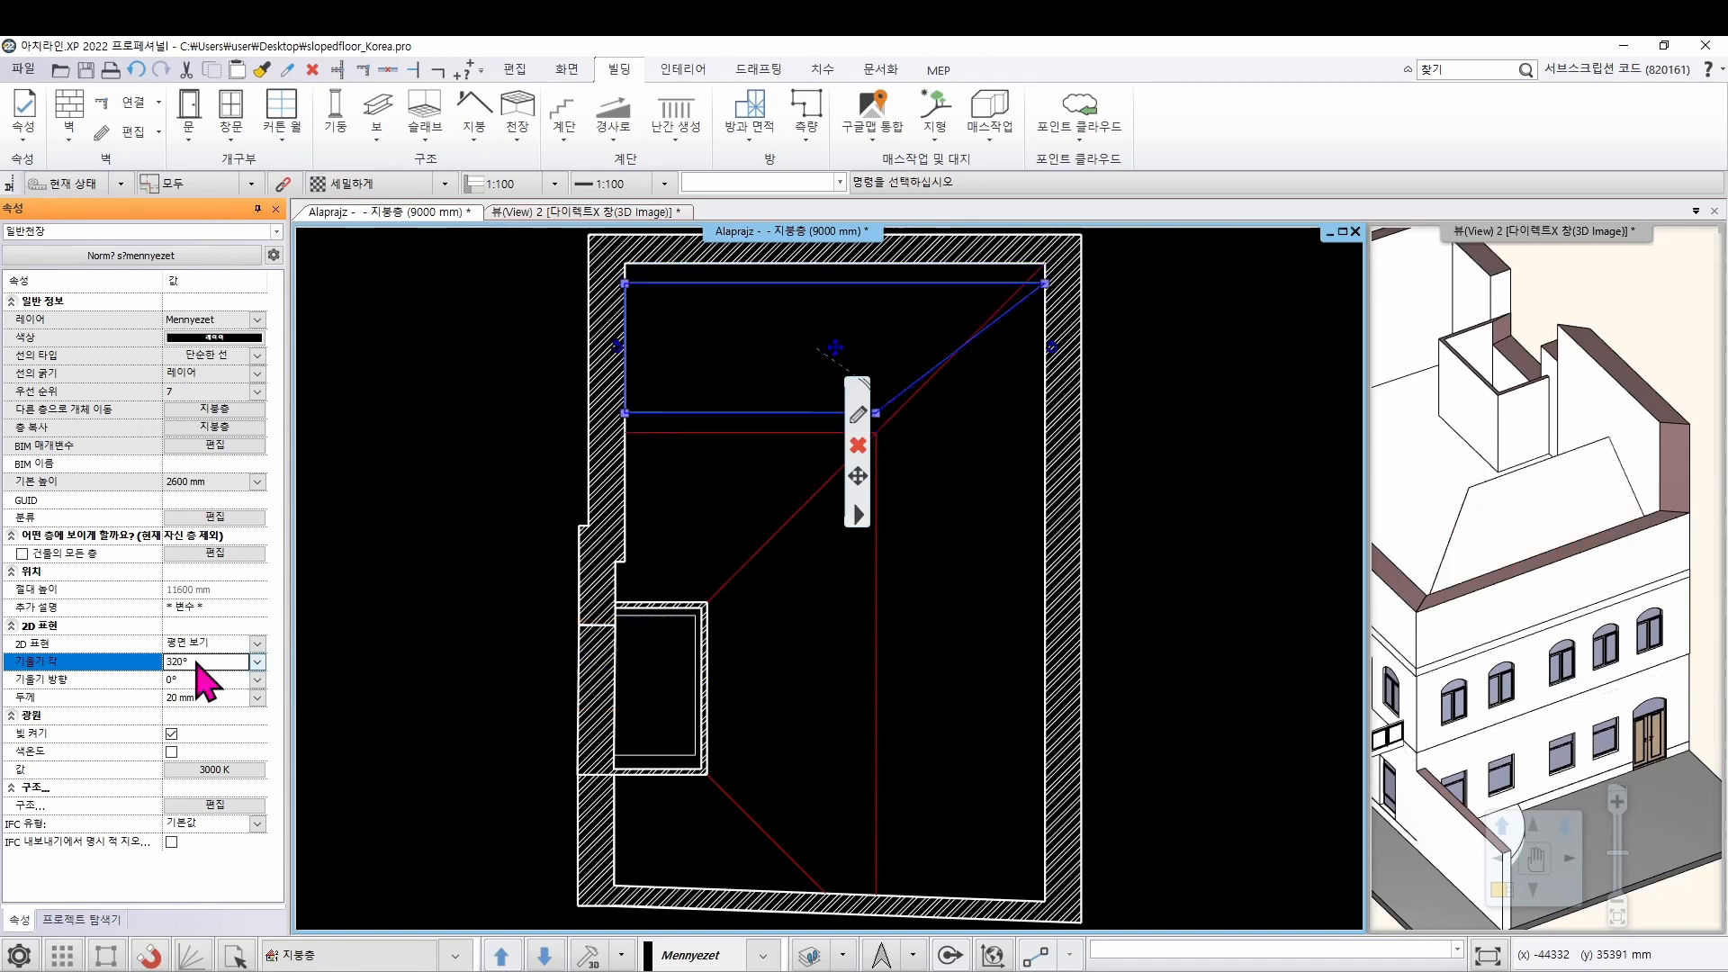
middle_drag(1586, 574, 1656, 552)
right_click(1543, 528)
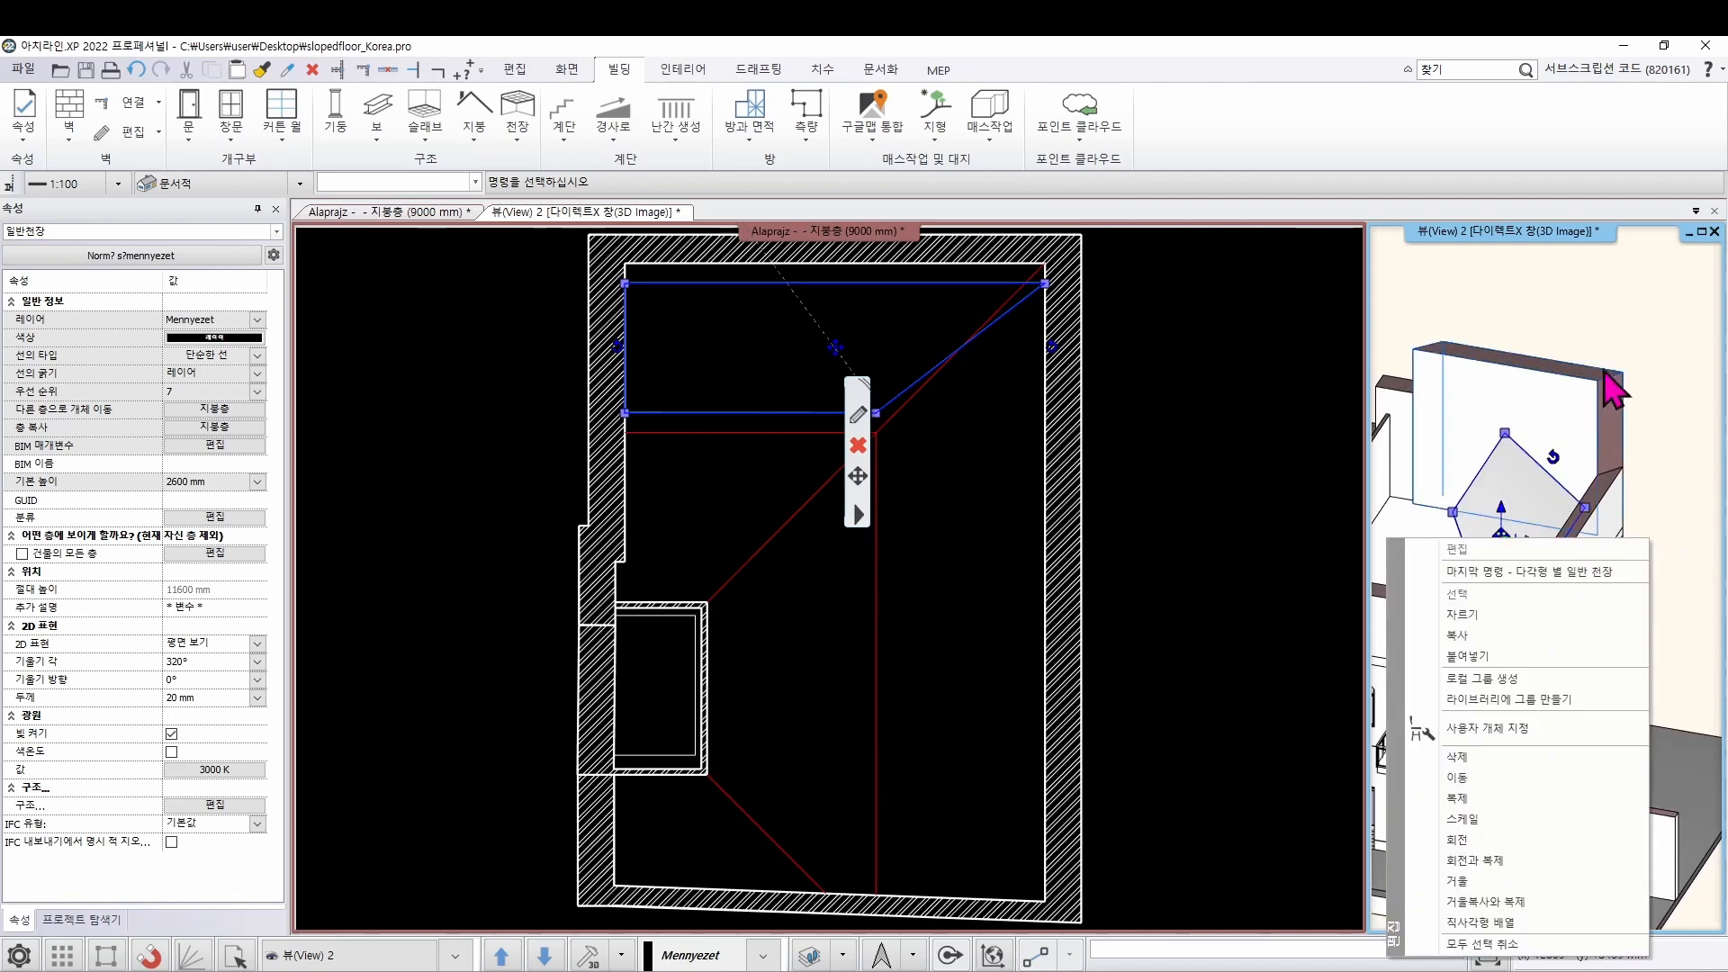
click(1663, 336)
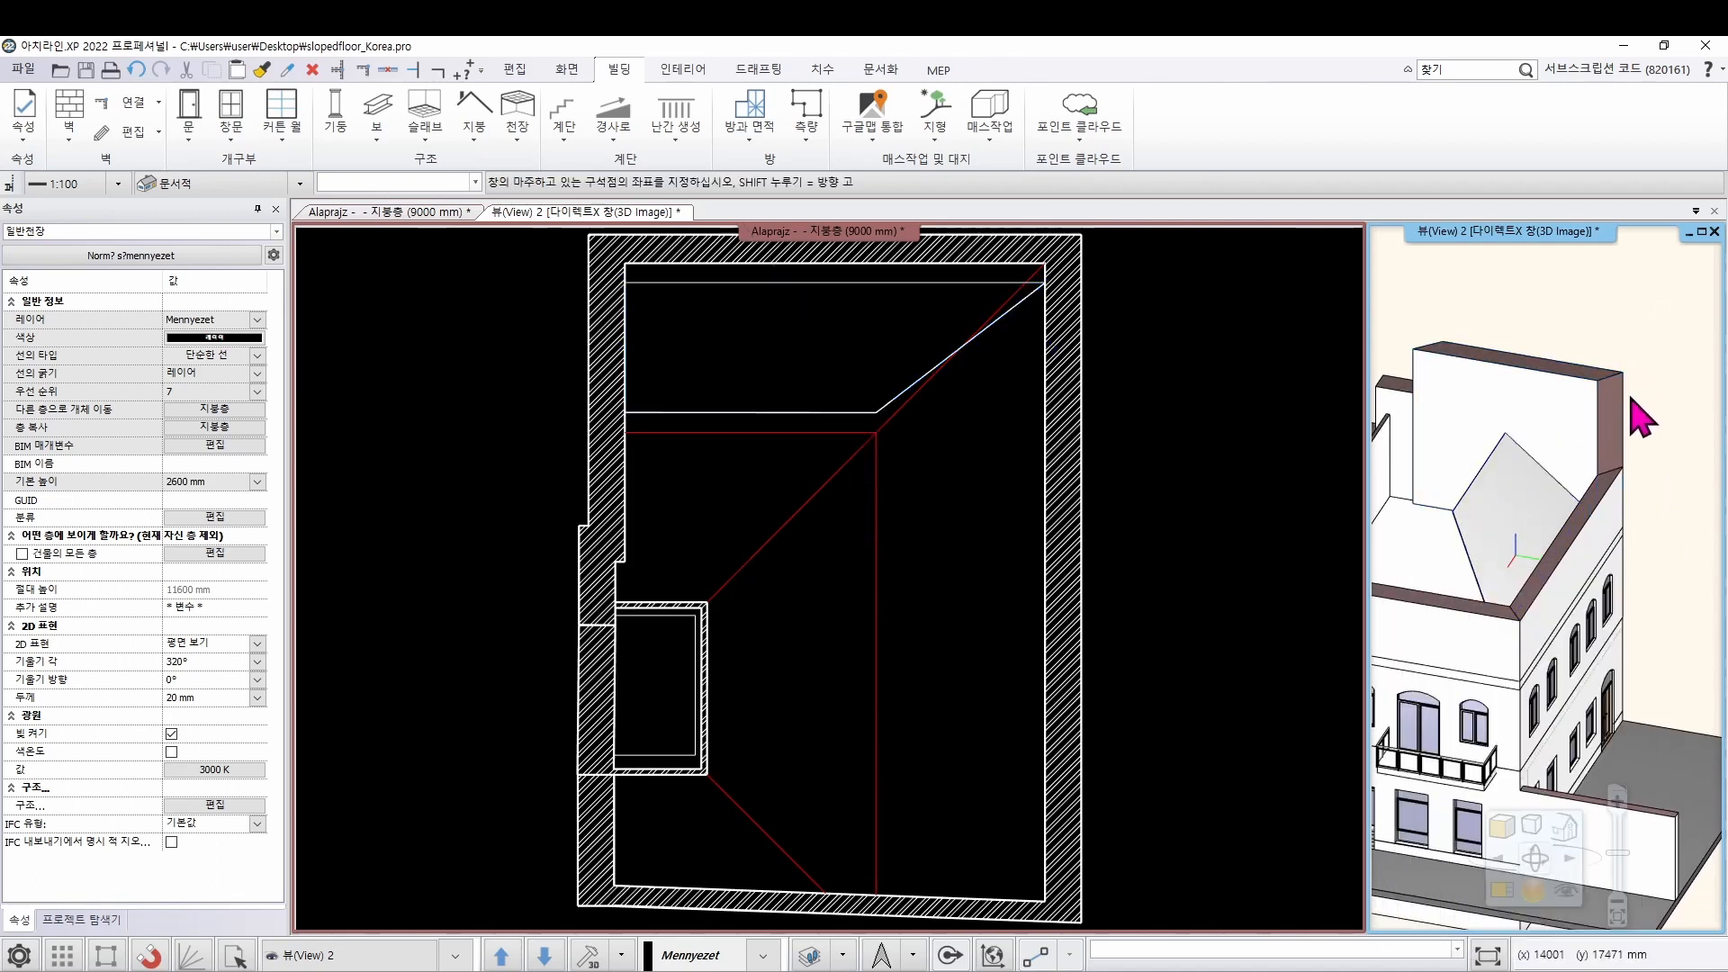
Offset the tilted ceiling's upper edge to the upper wall's inner face and its lower edge to the horizontal ridge line
click(1513, 512)
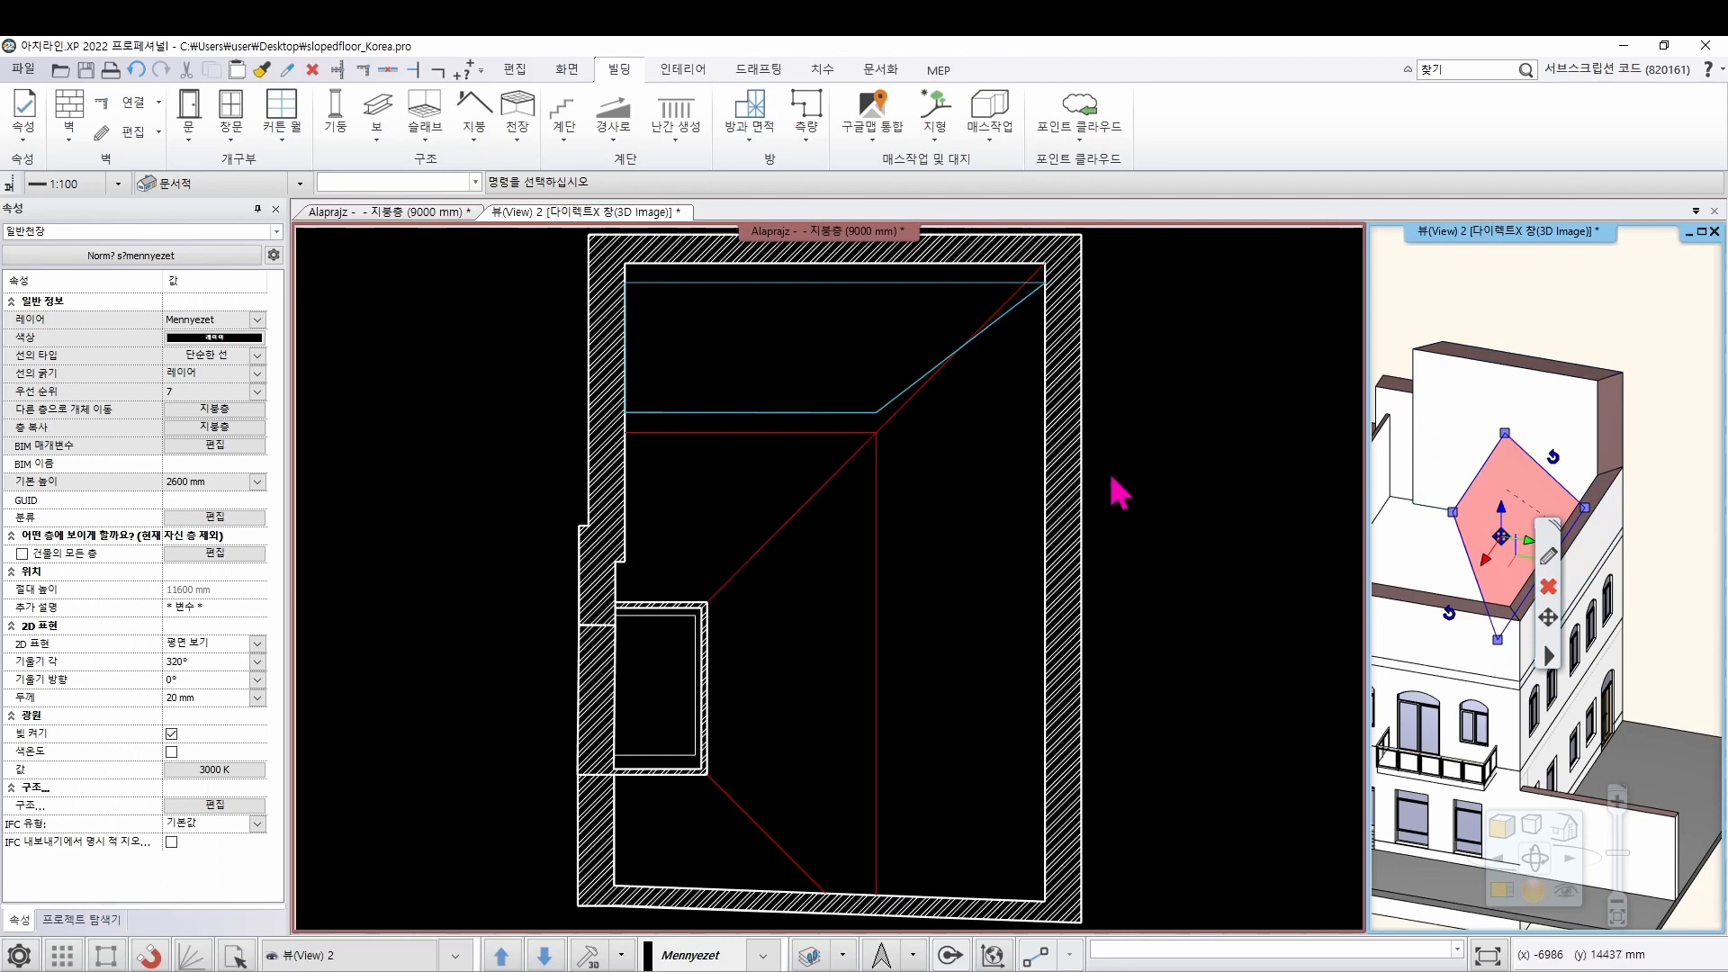
click(842, 328)
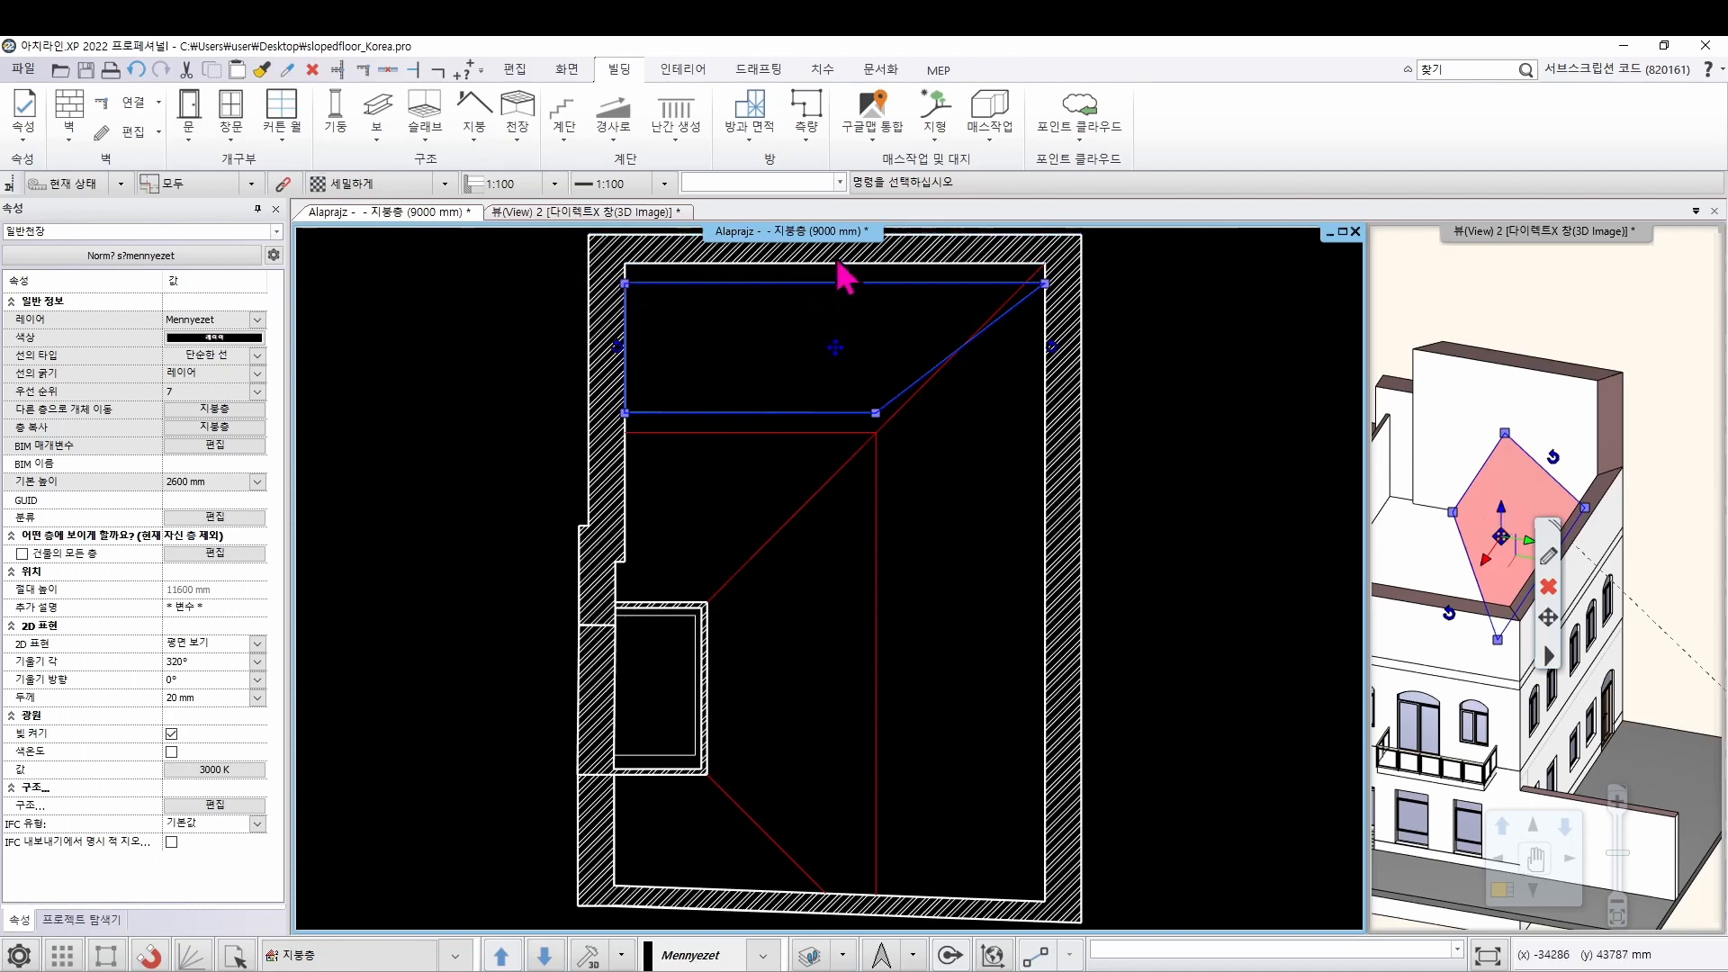
click(725, 287)
click(765, 281)
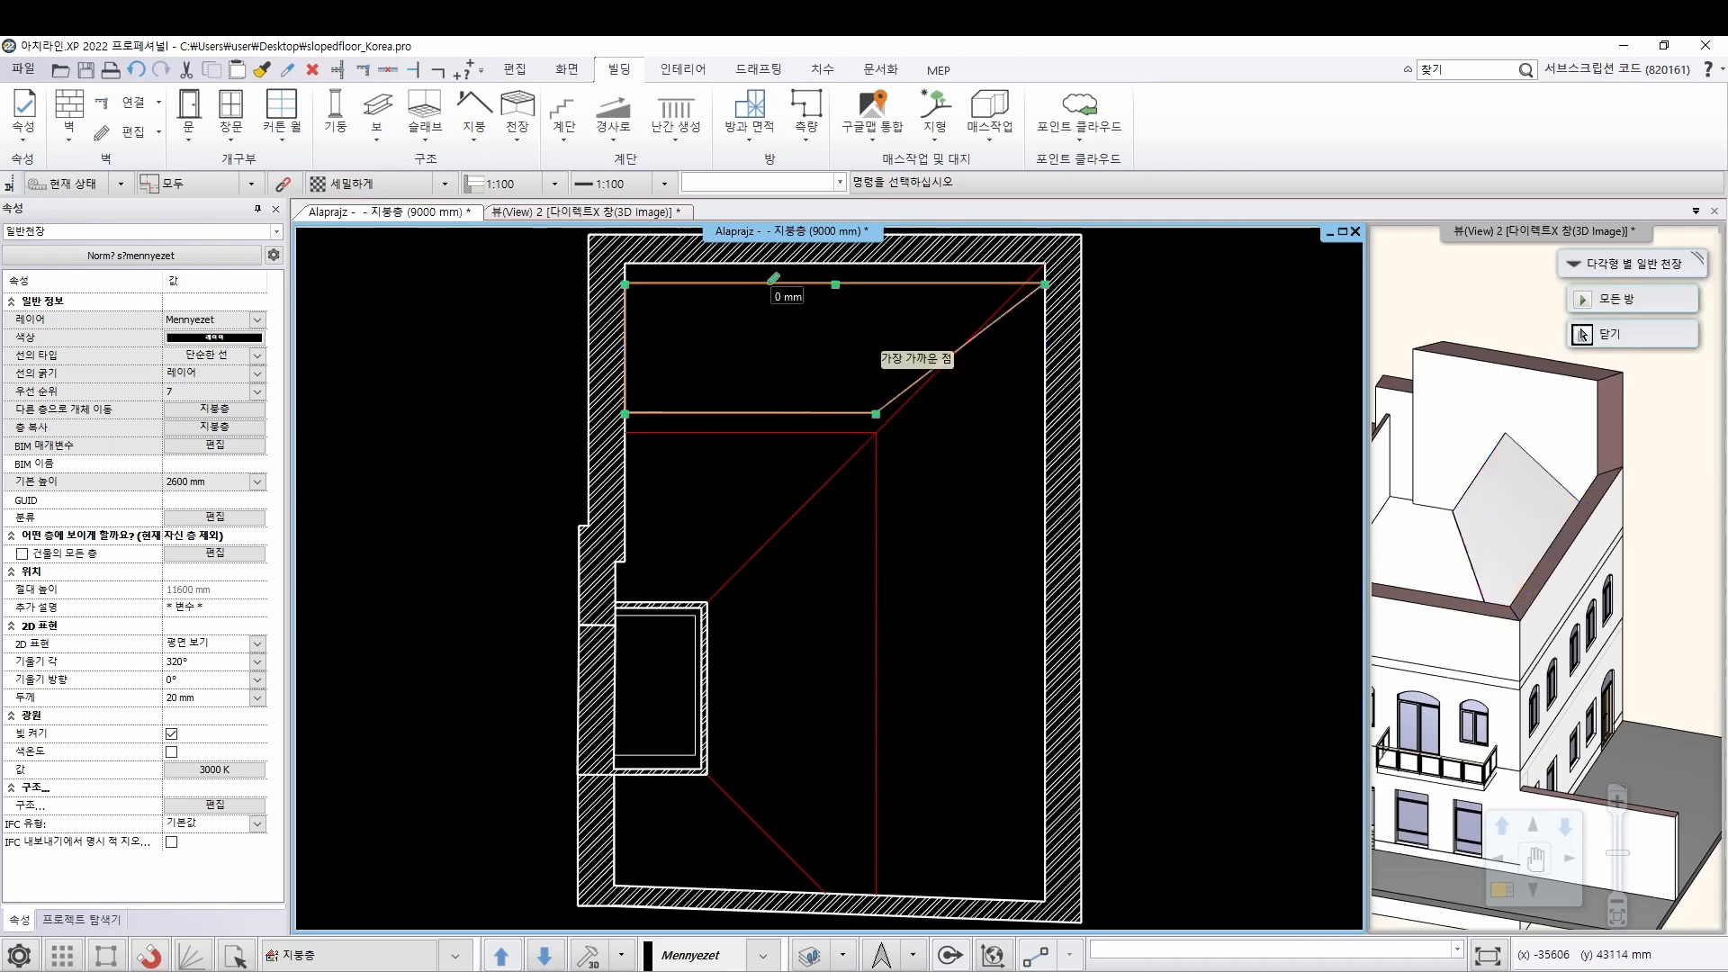
click(776, 261)
click(747, 413)
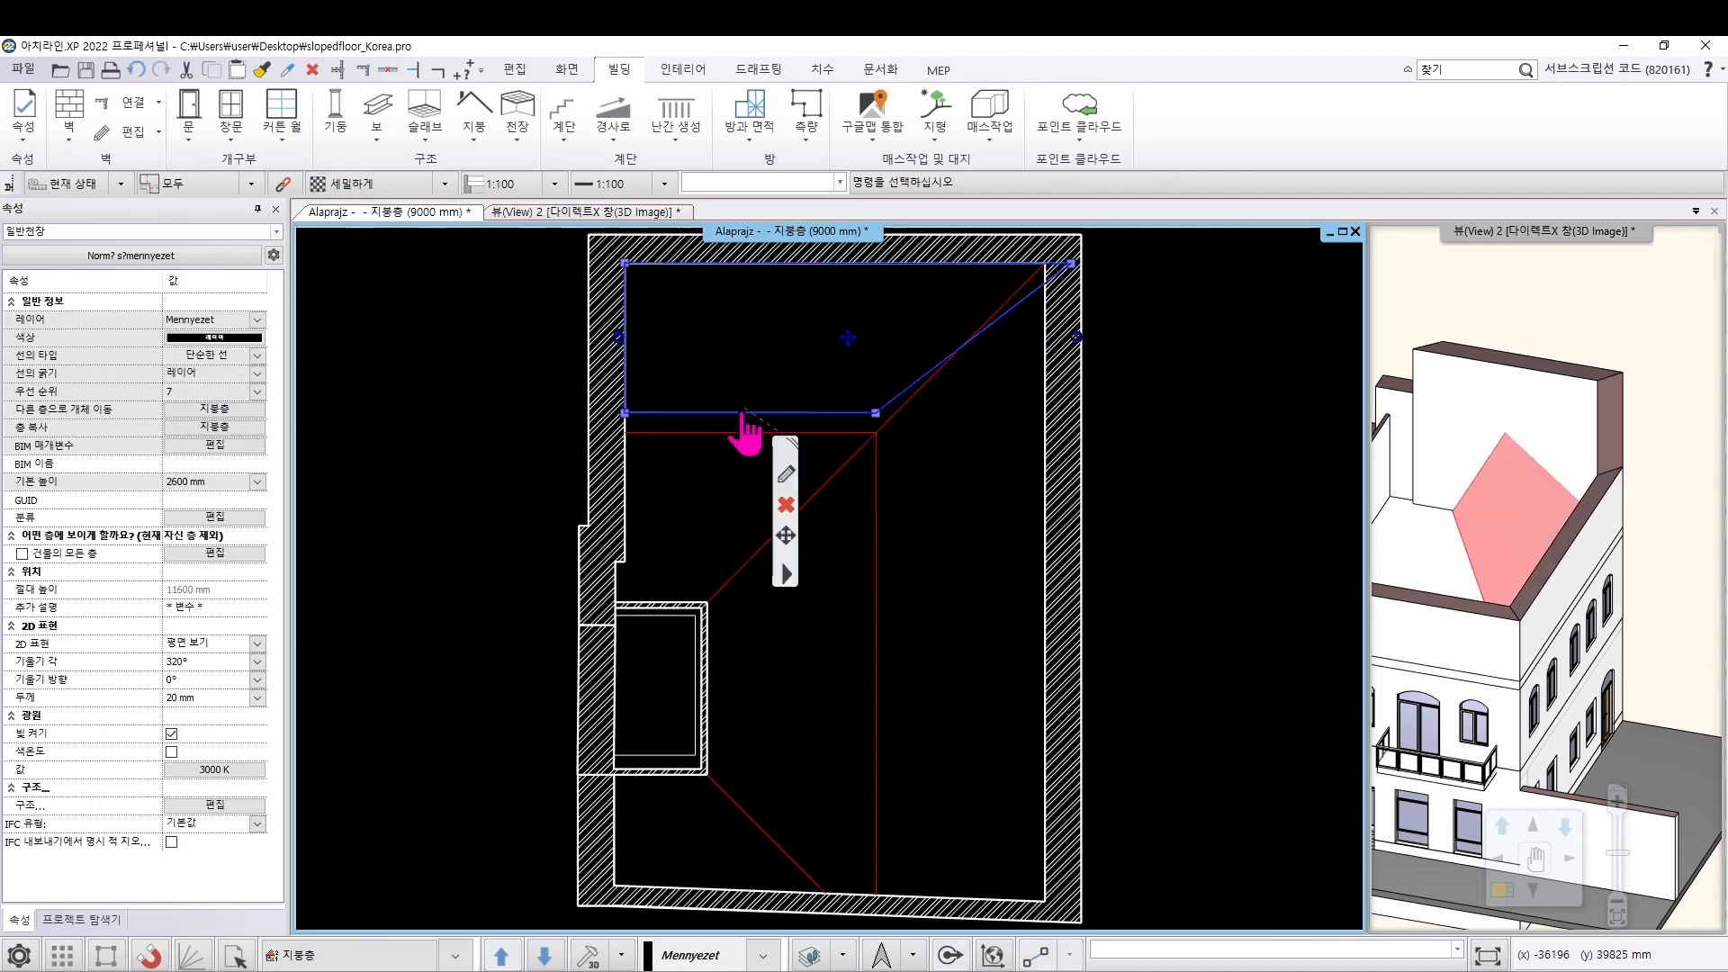
click(756, 427)
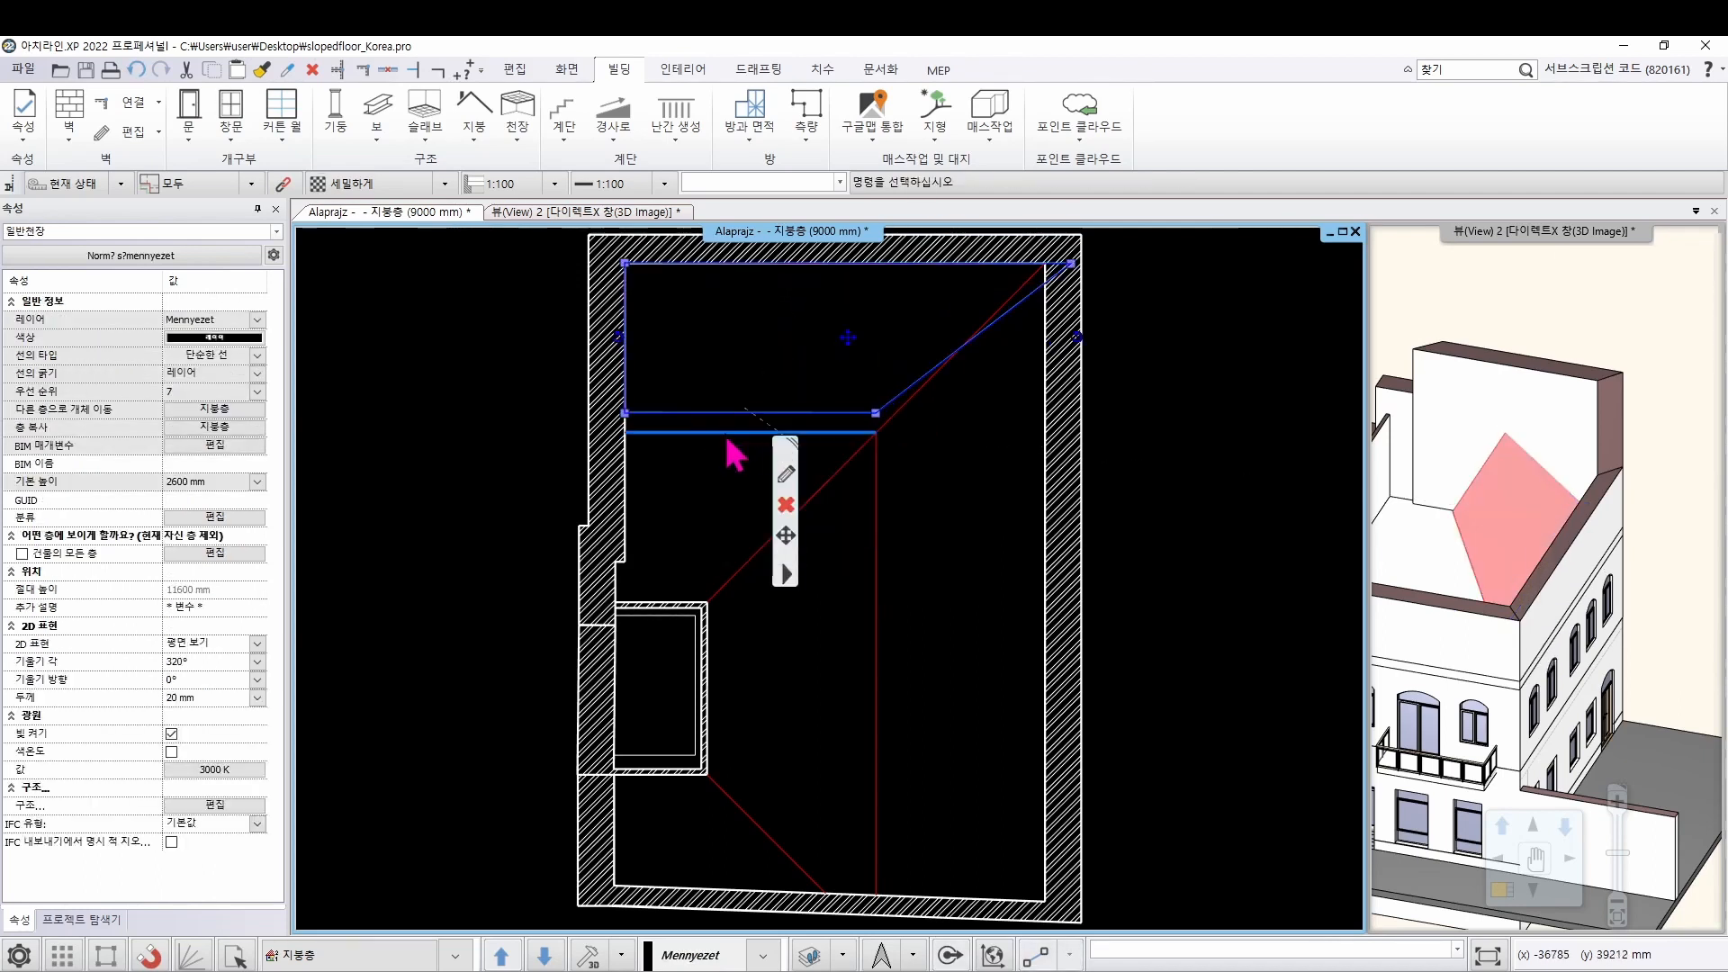
click(901, 440)
Move the tilted ceiling's lower-right node to the ridge line junction and its upper-right node to the walls' inner corner
click(851, 433)
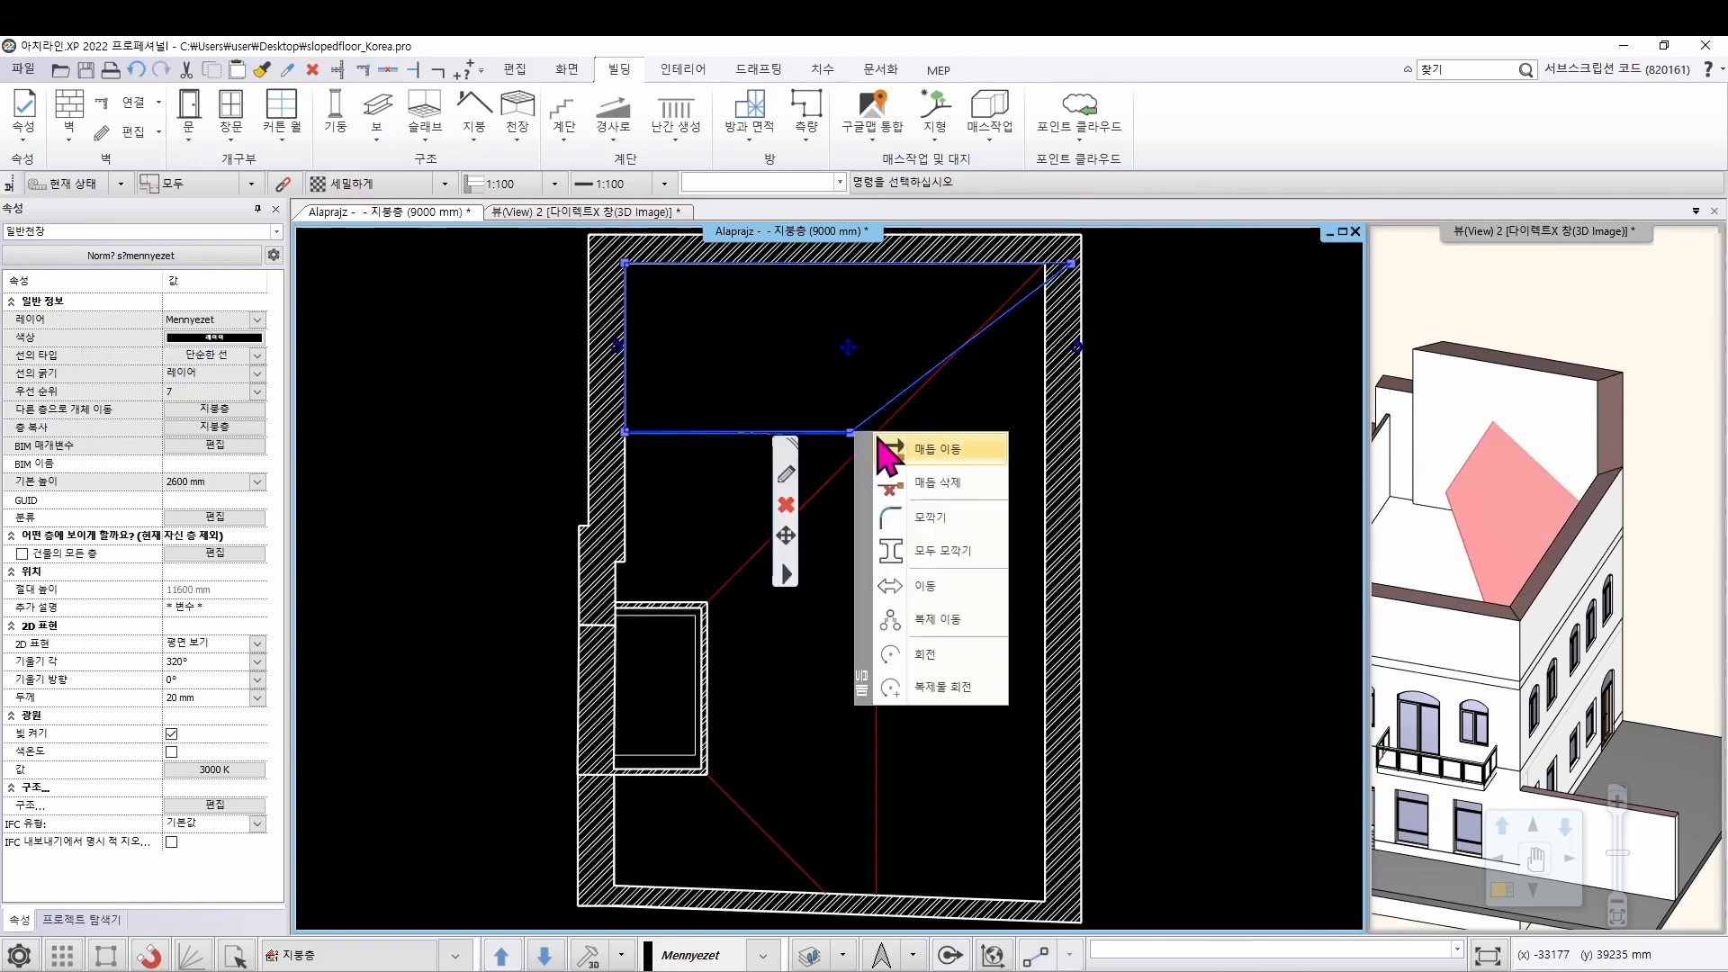
click(937, 459)
scroll(882, 441, up, 2)
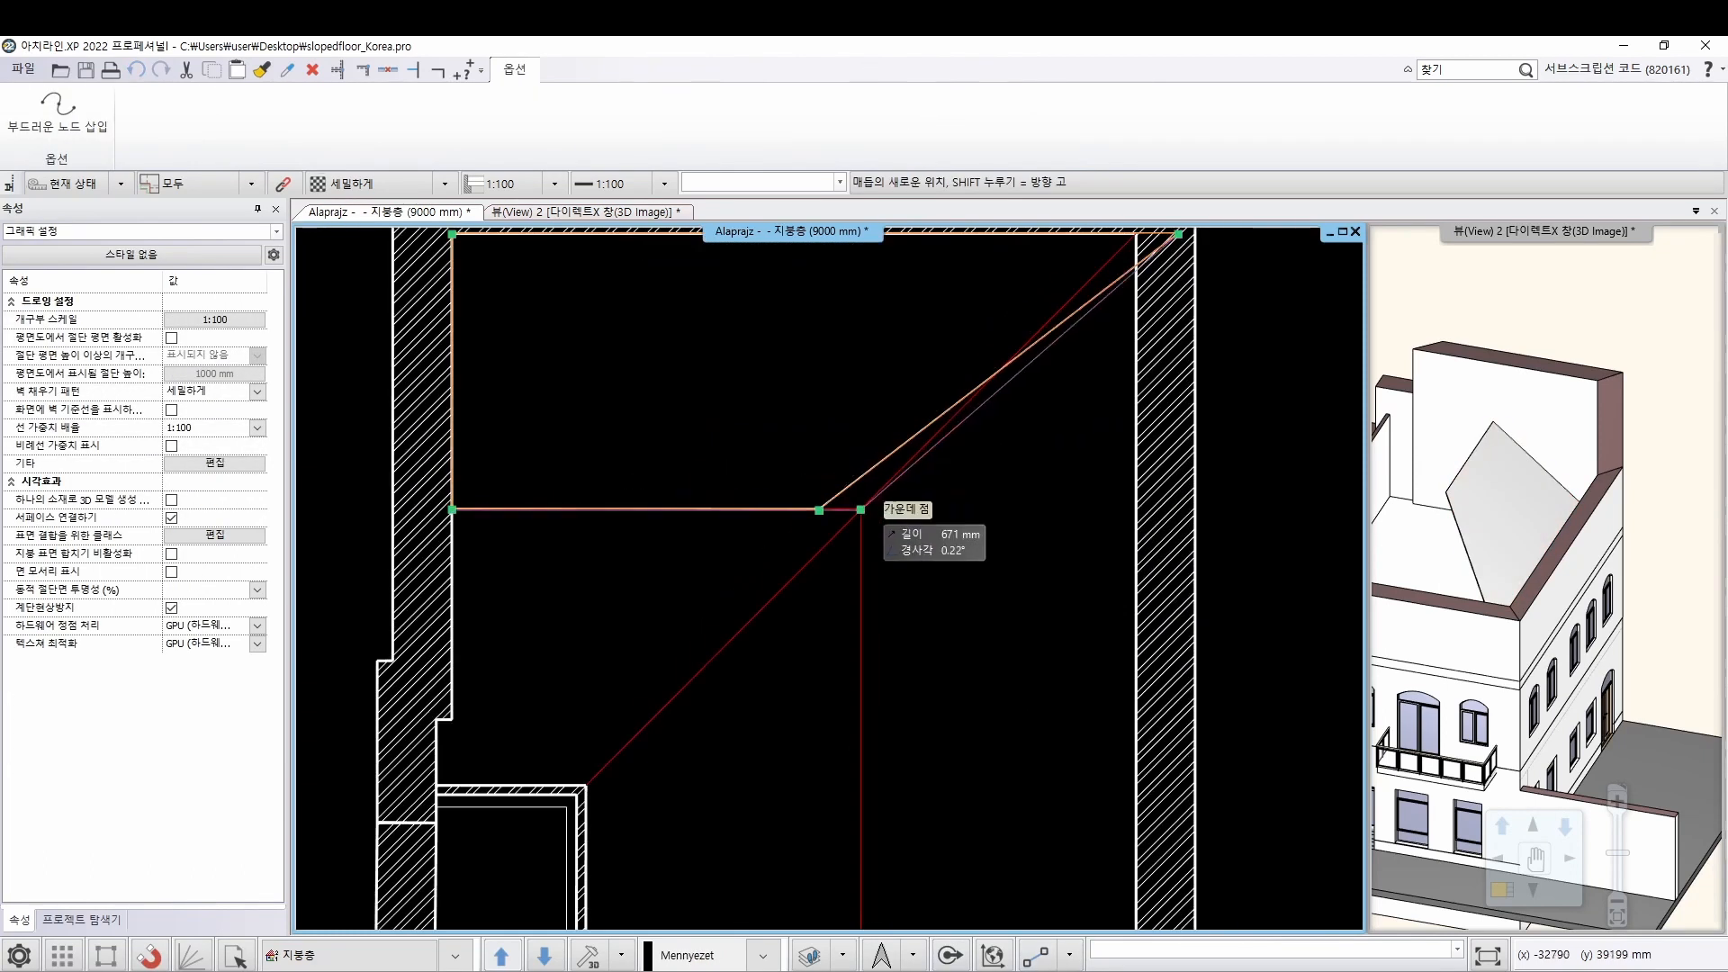
click(860, 510)
scroll(1022, 462, down, 2)
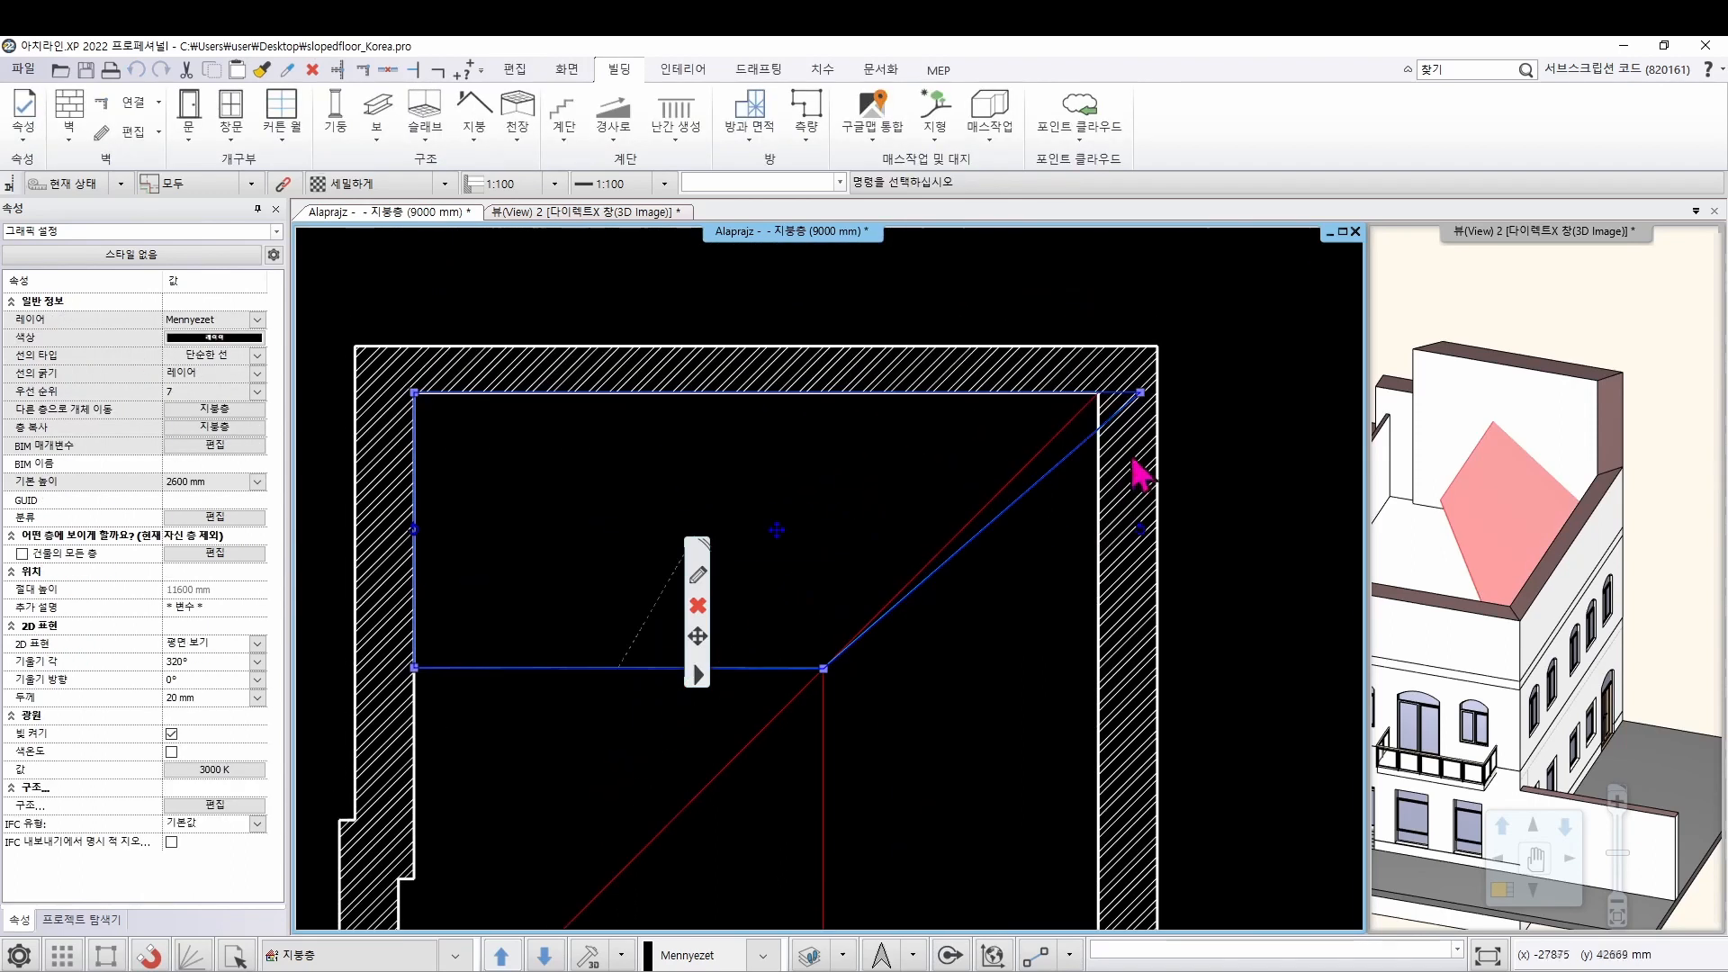
click(1141, 393)
click(1207, 411)
click(1099, 393)
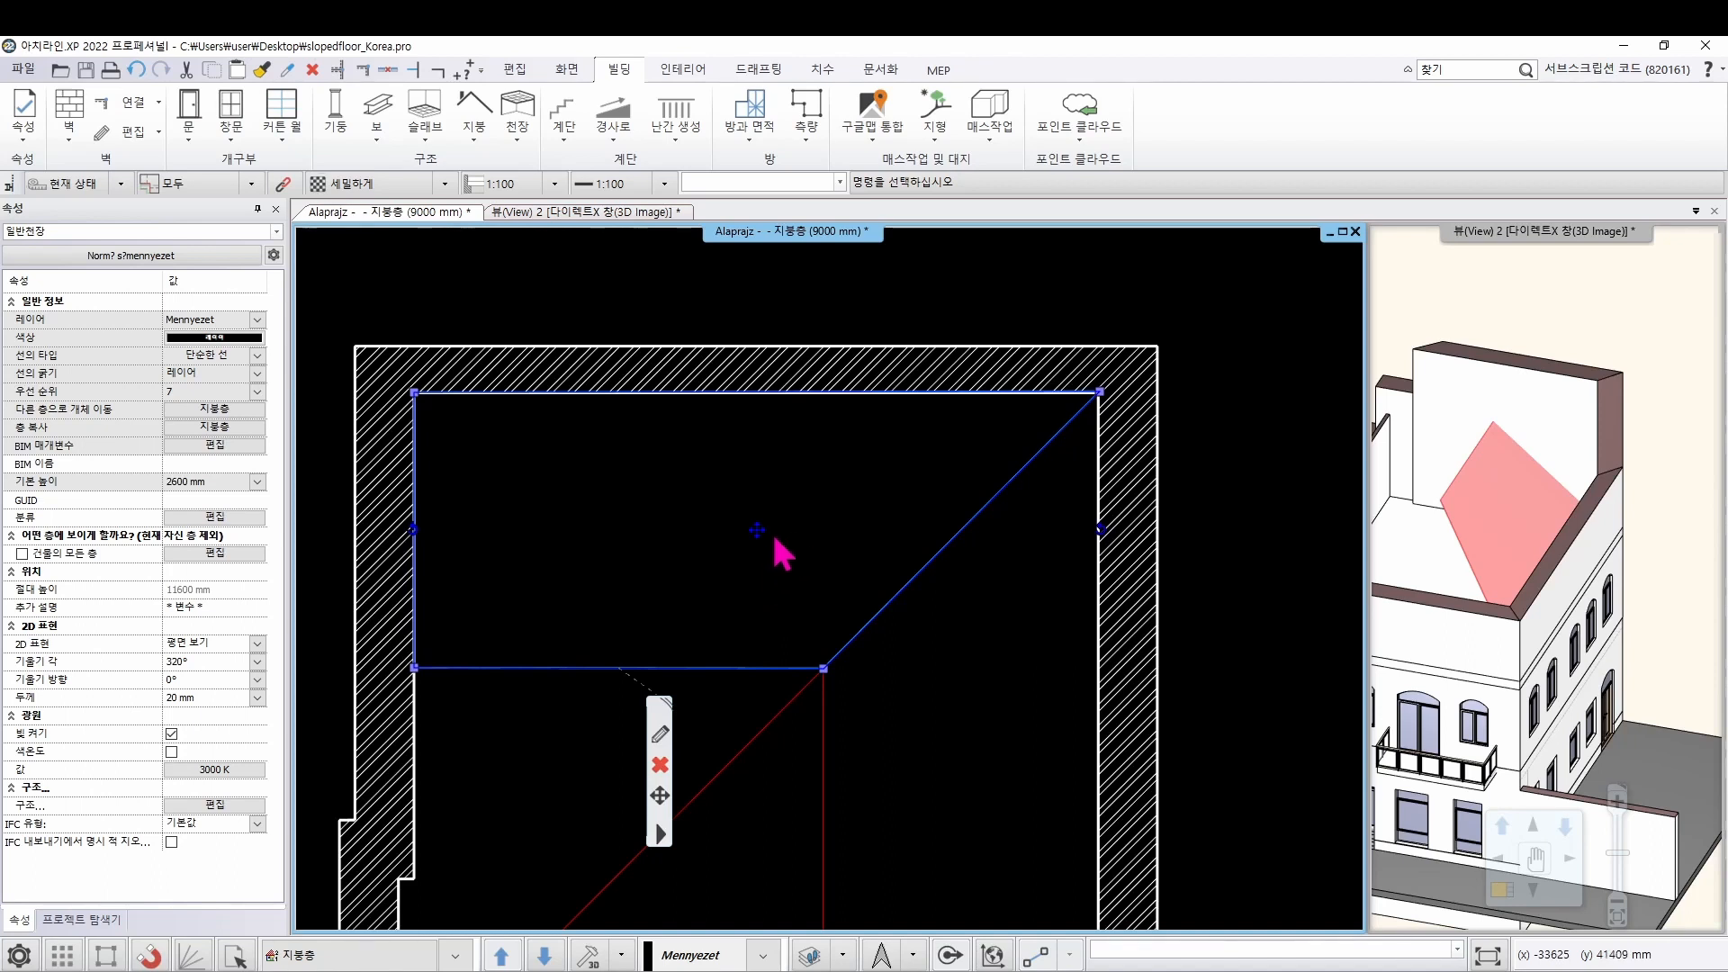
click(796, 553)
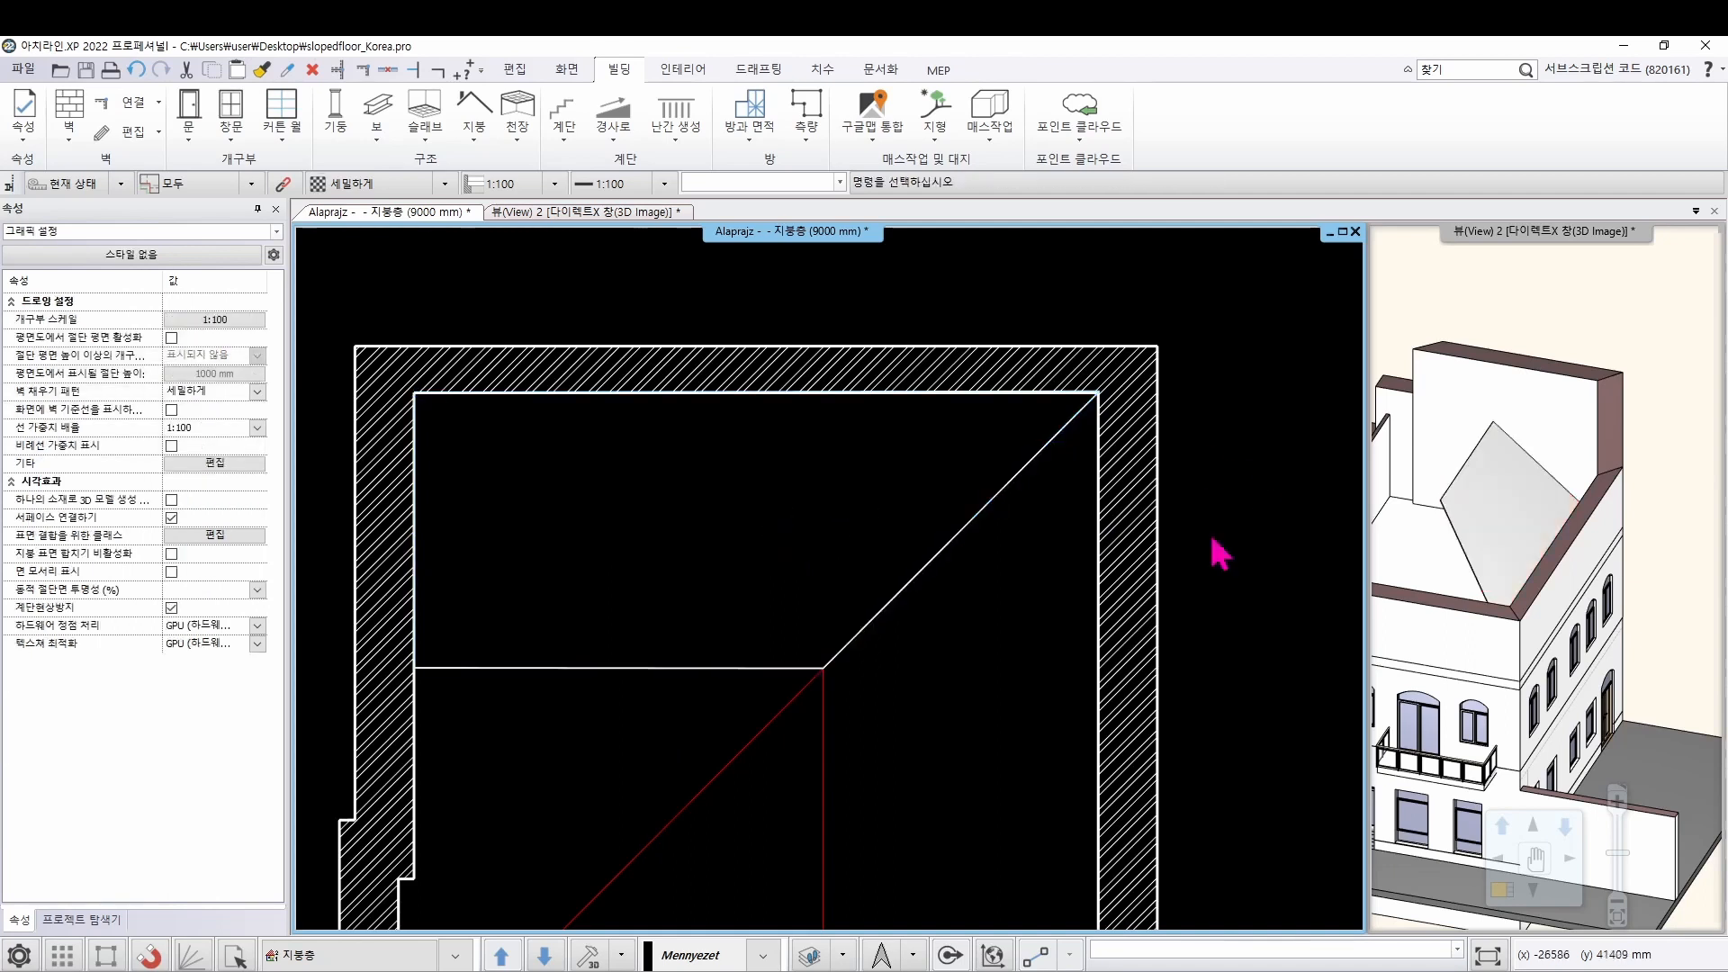
Raise the tilted ceiling vertically in 3D until its lower edge meets the top of the wall, and check its position
click(1561, 598)
drag(1560, 584, 1465, 461)
click(1474, 545)
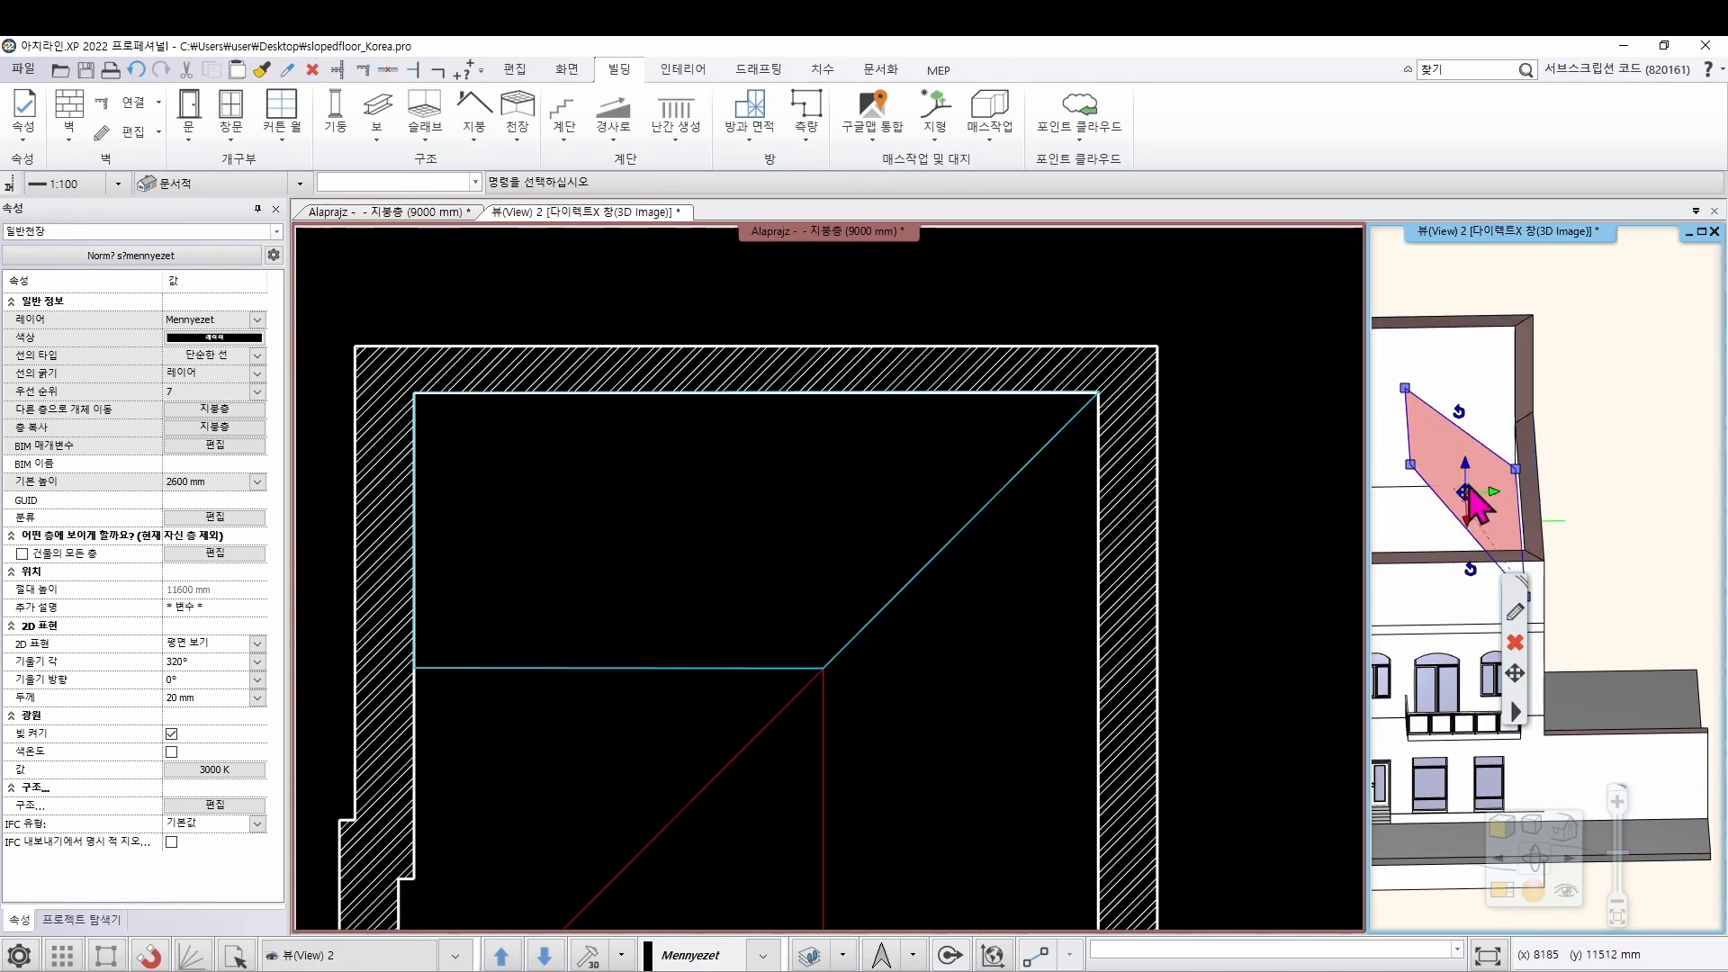
click(1517, 469)
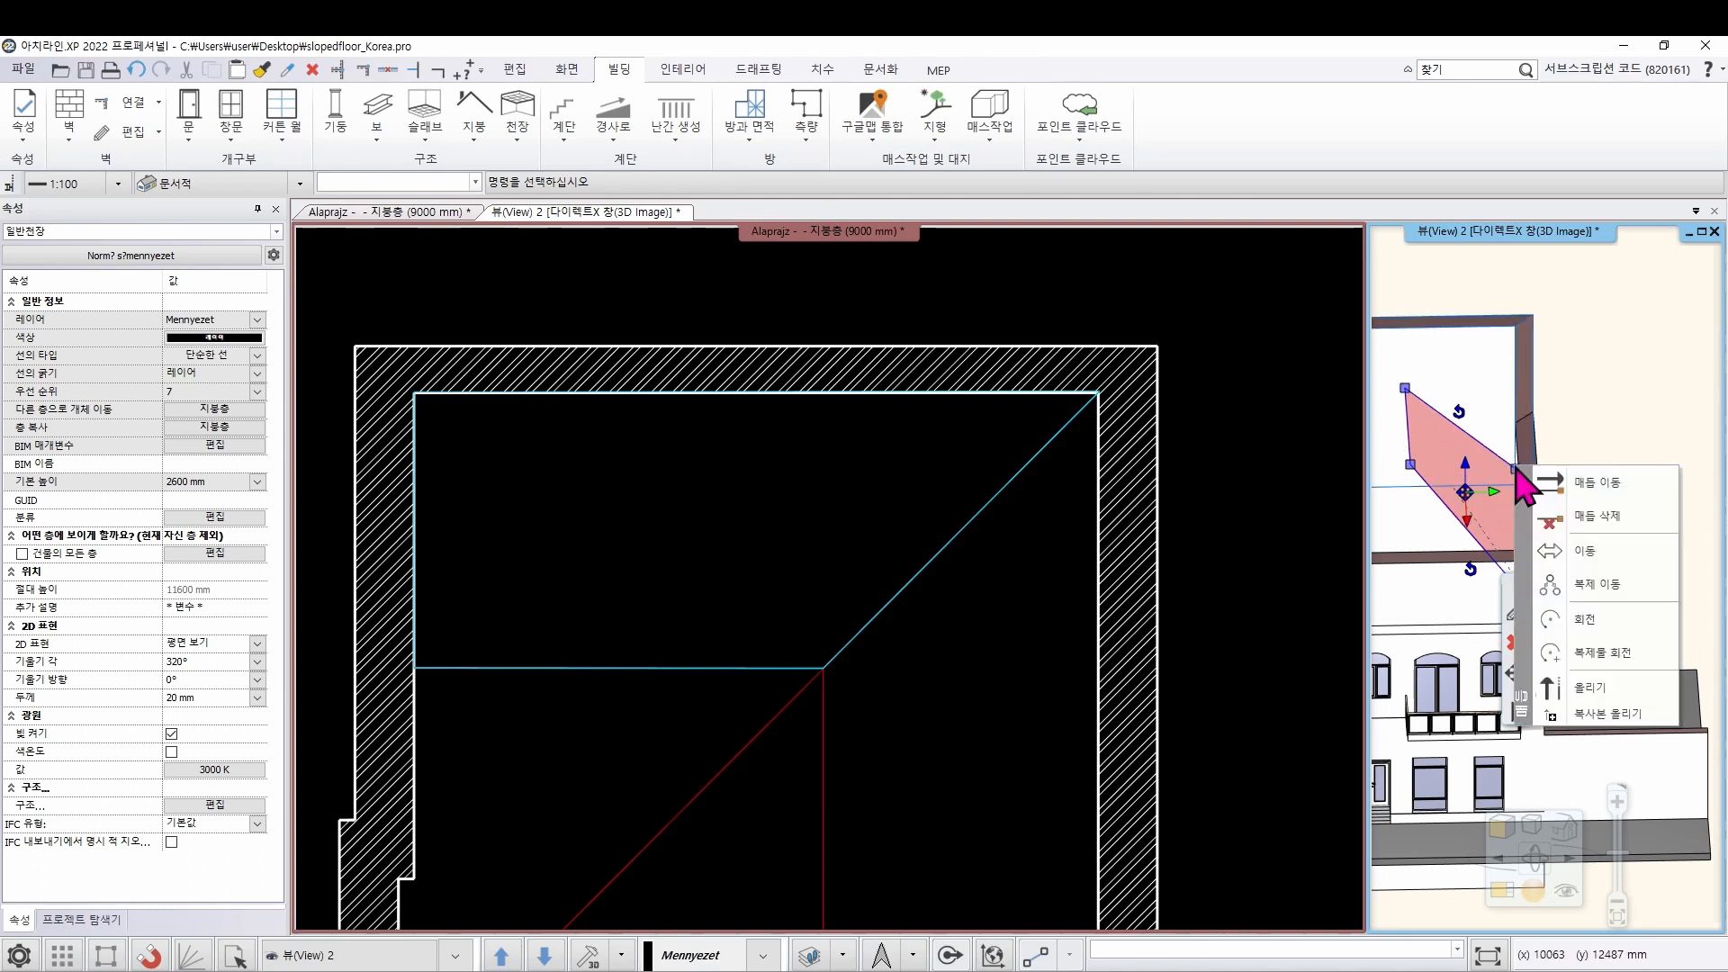
click(1611, 690)
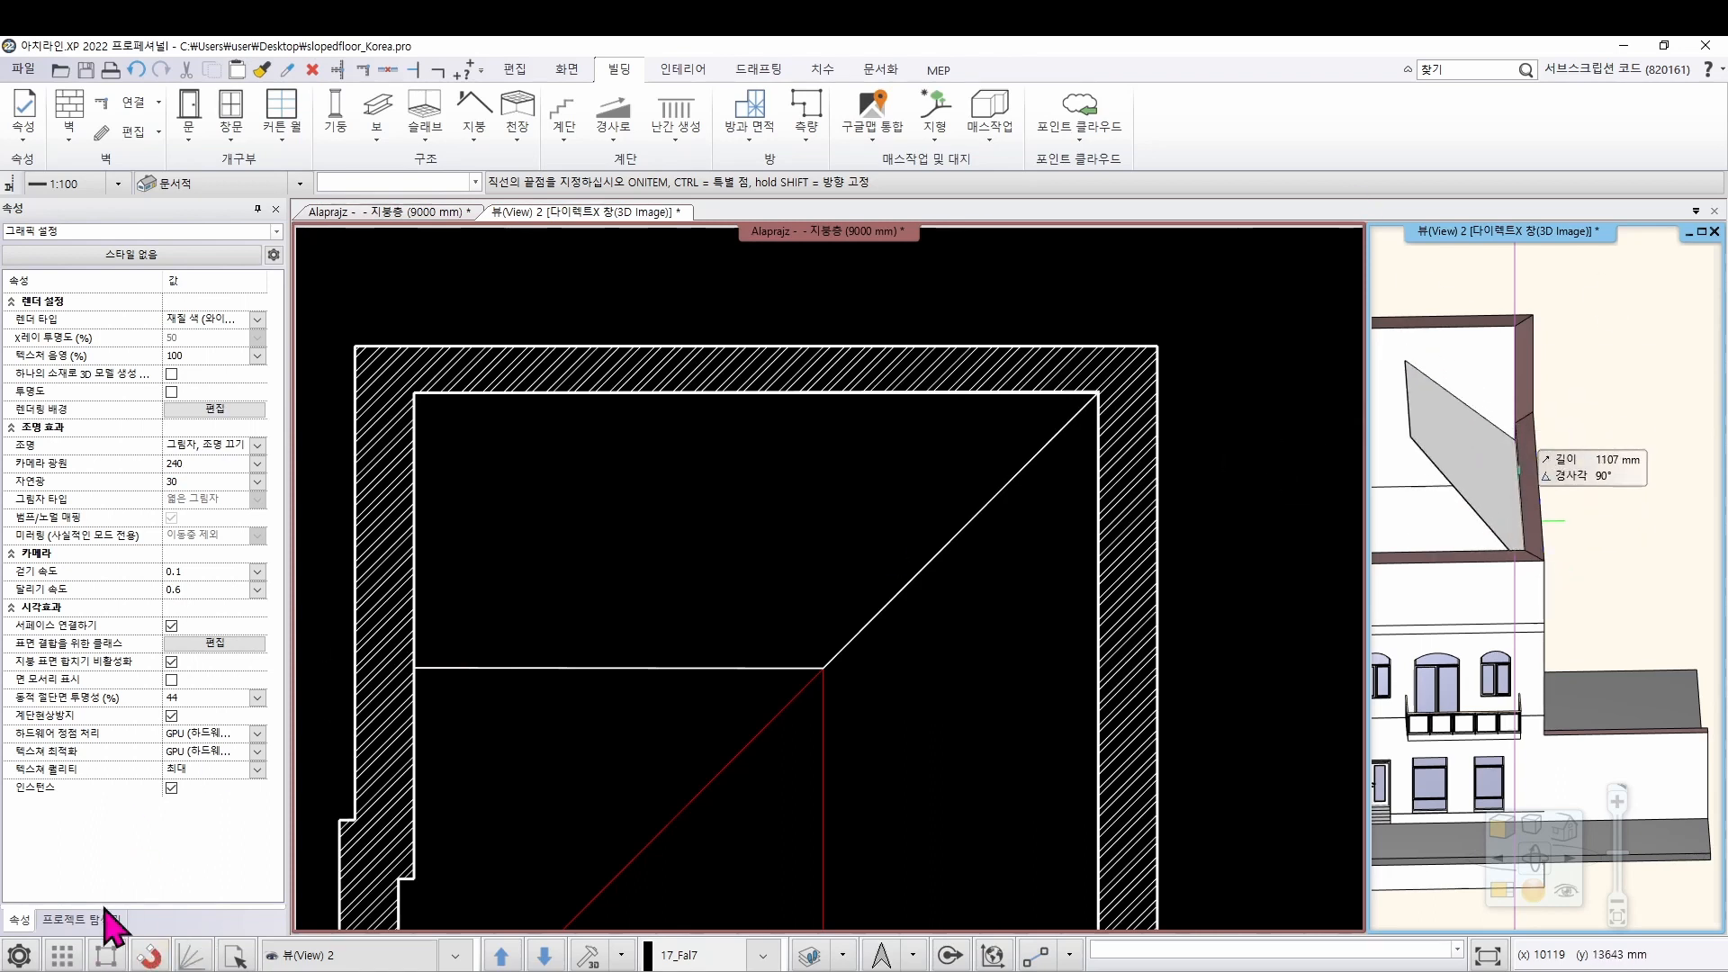
click(1518, 442)
click(1603, 476)
scroll(1613, 475, down, 3)
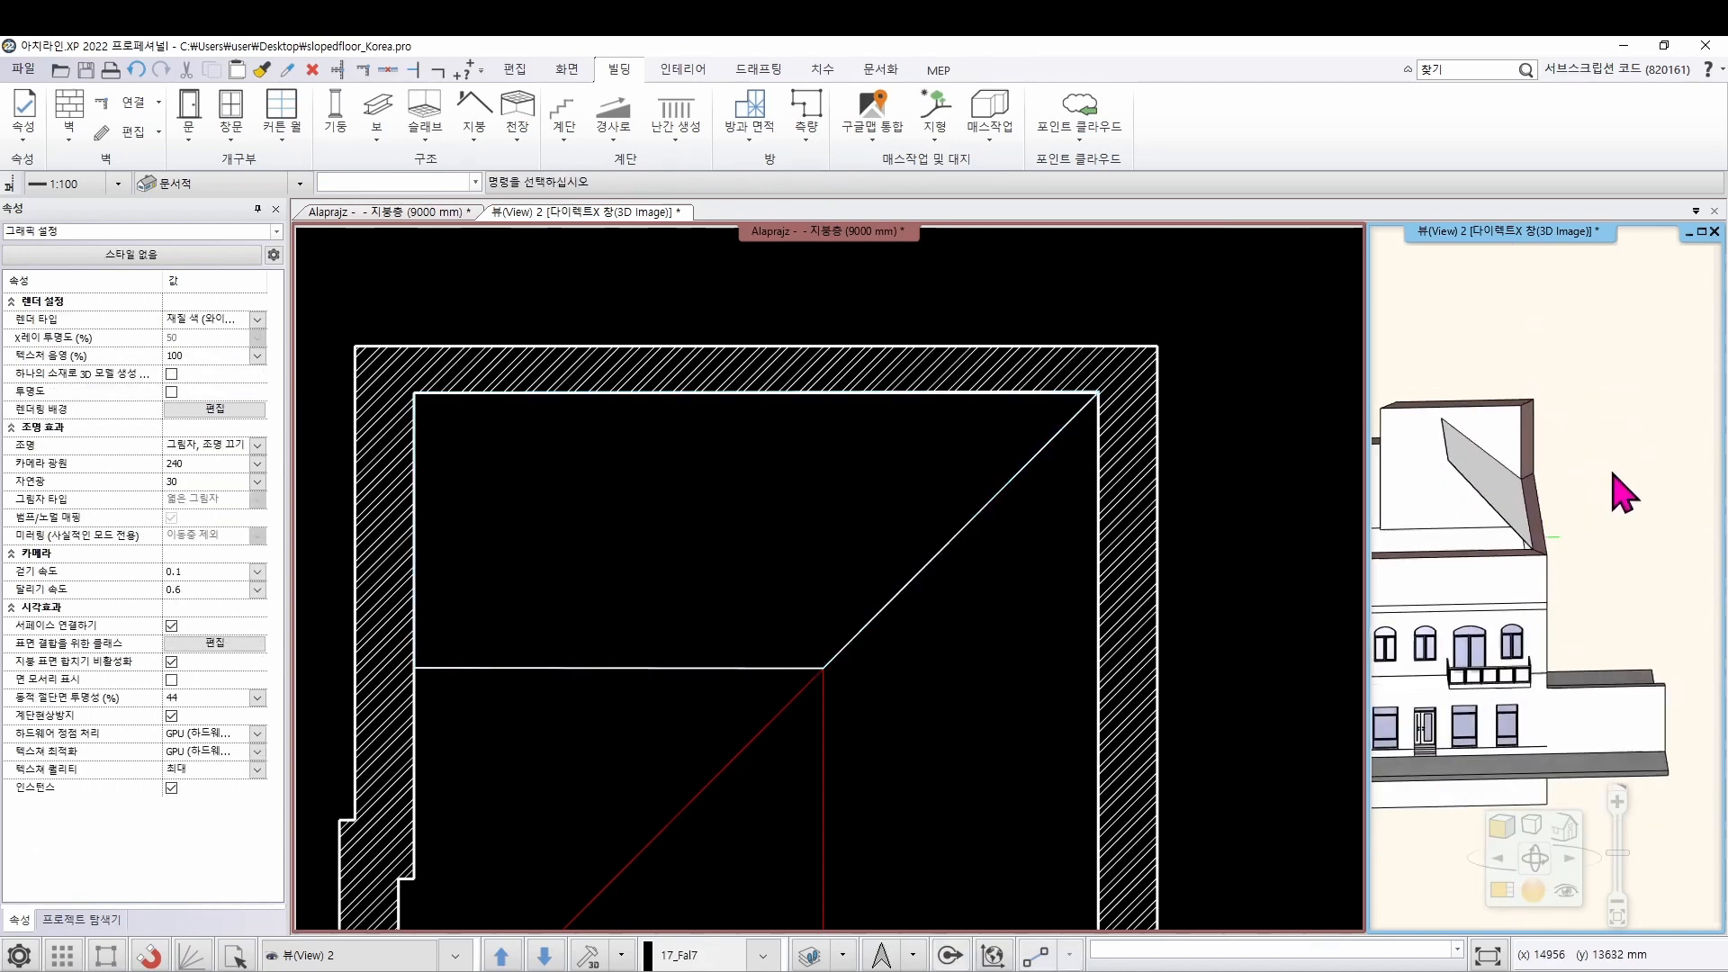
scroll(1602, 451, up, 2)
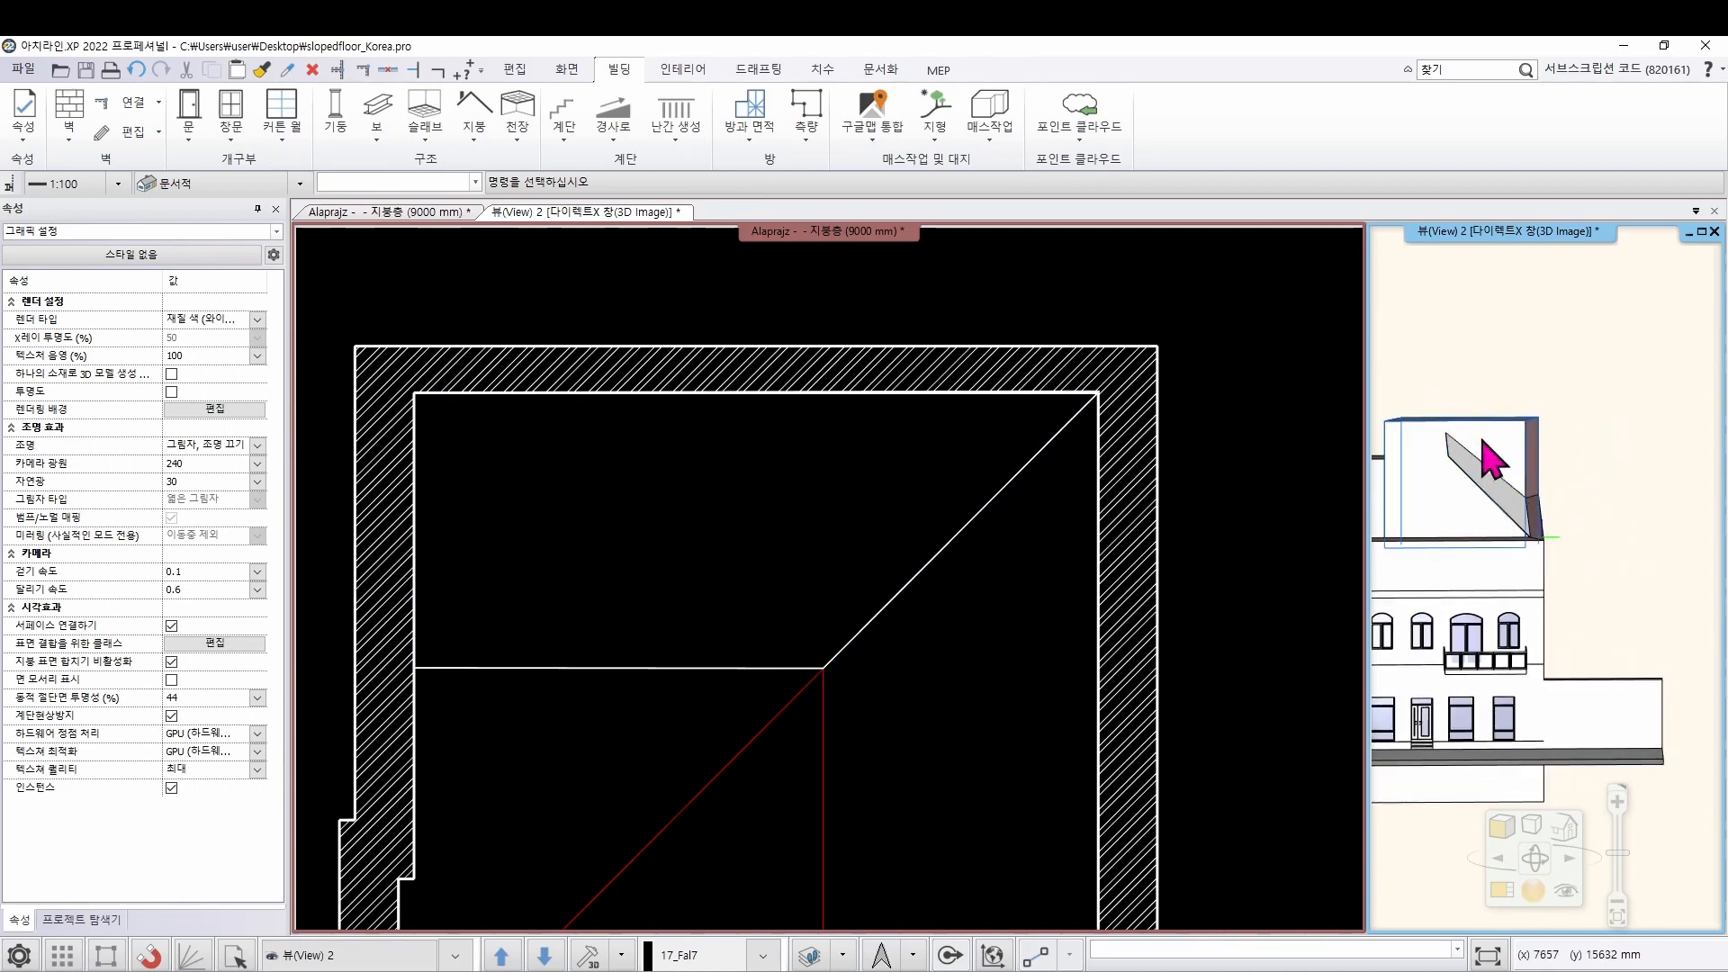
Draw a general ceiling by polygon between the vertical ridge line, the lower and right walls' inner faces and the upper-right hip line
click(951, 716)
scroll(937, 648, down, 3)
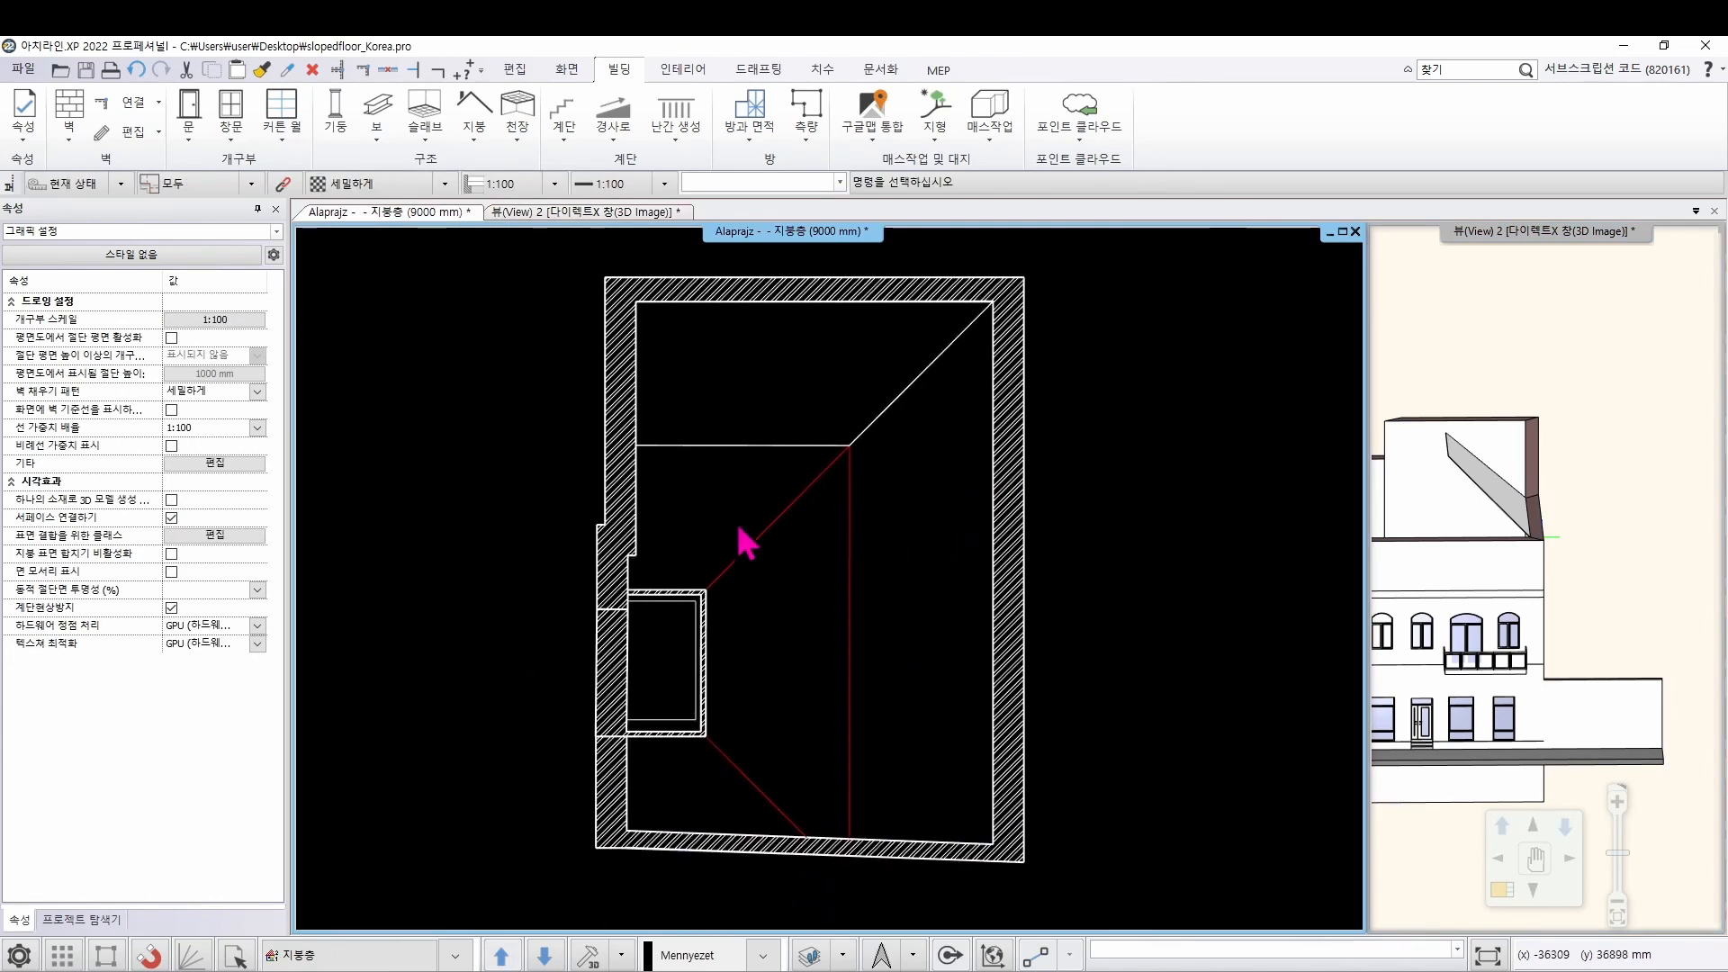
click(518, 137)
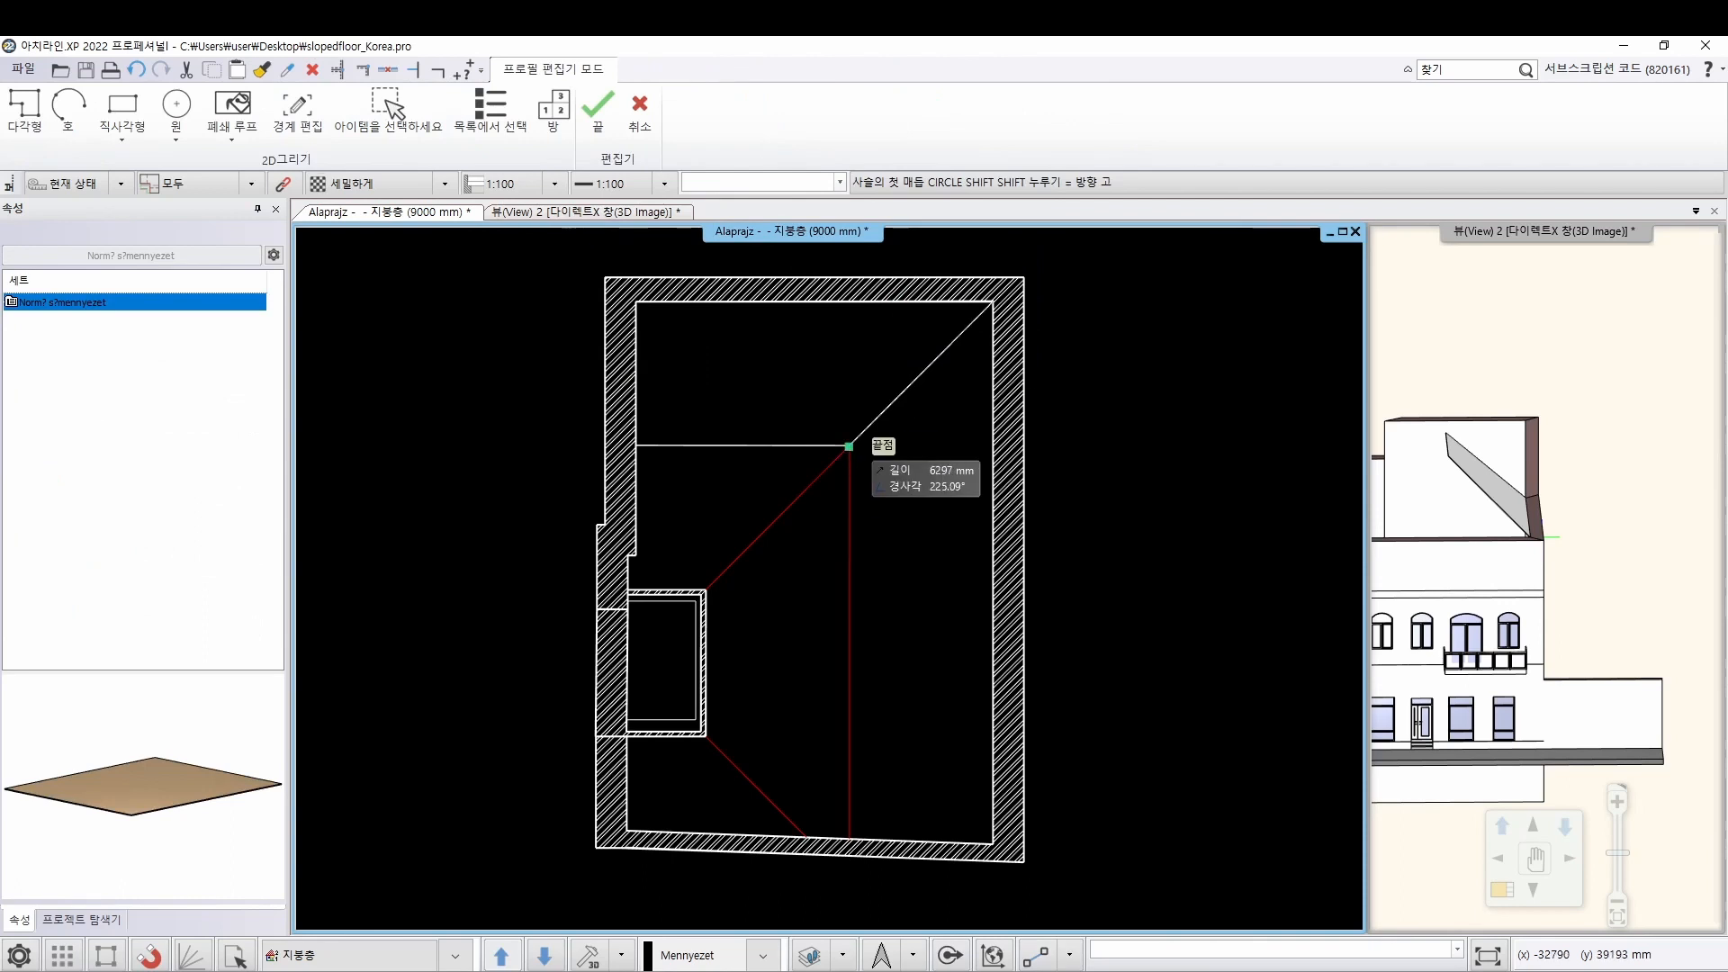
click(850, 446)
click(850, 837)
click(992, 843)
click(992, 303)
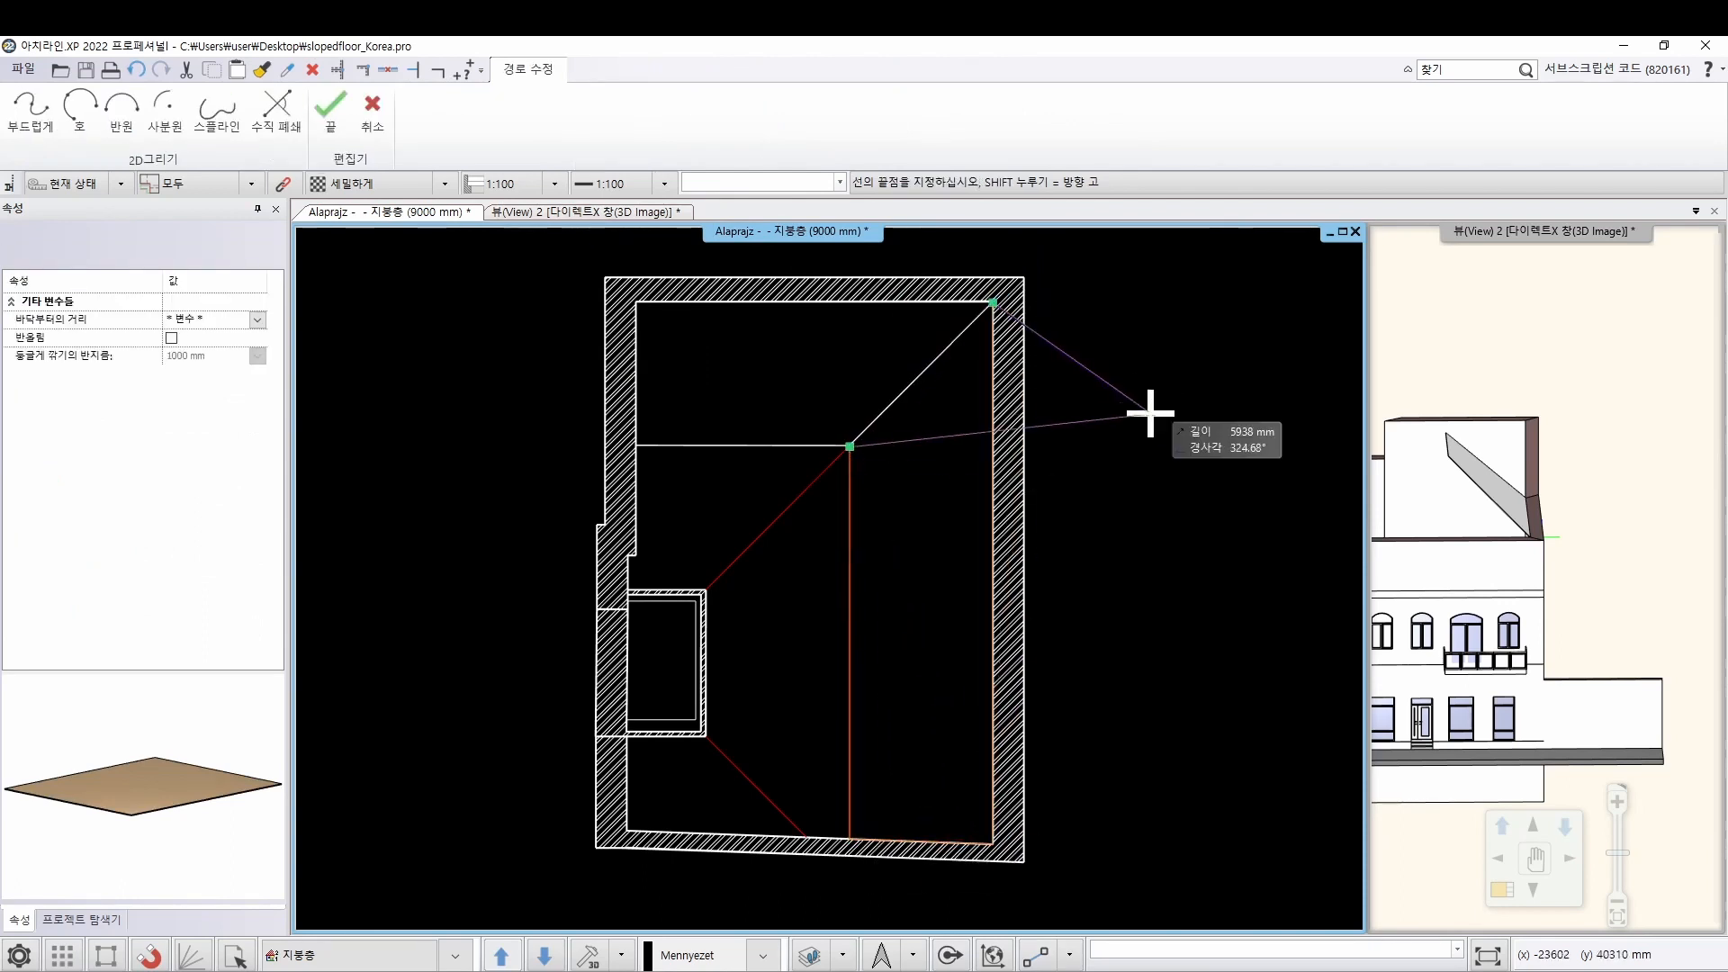
key(Return)
Set the new right-hand ceiling's tilt direction to 40°
click(936, 605)
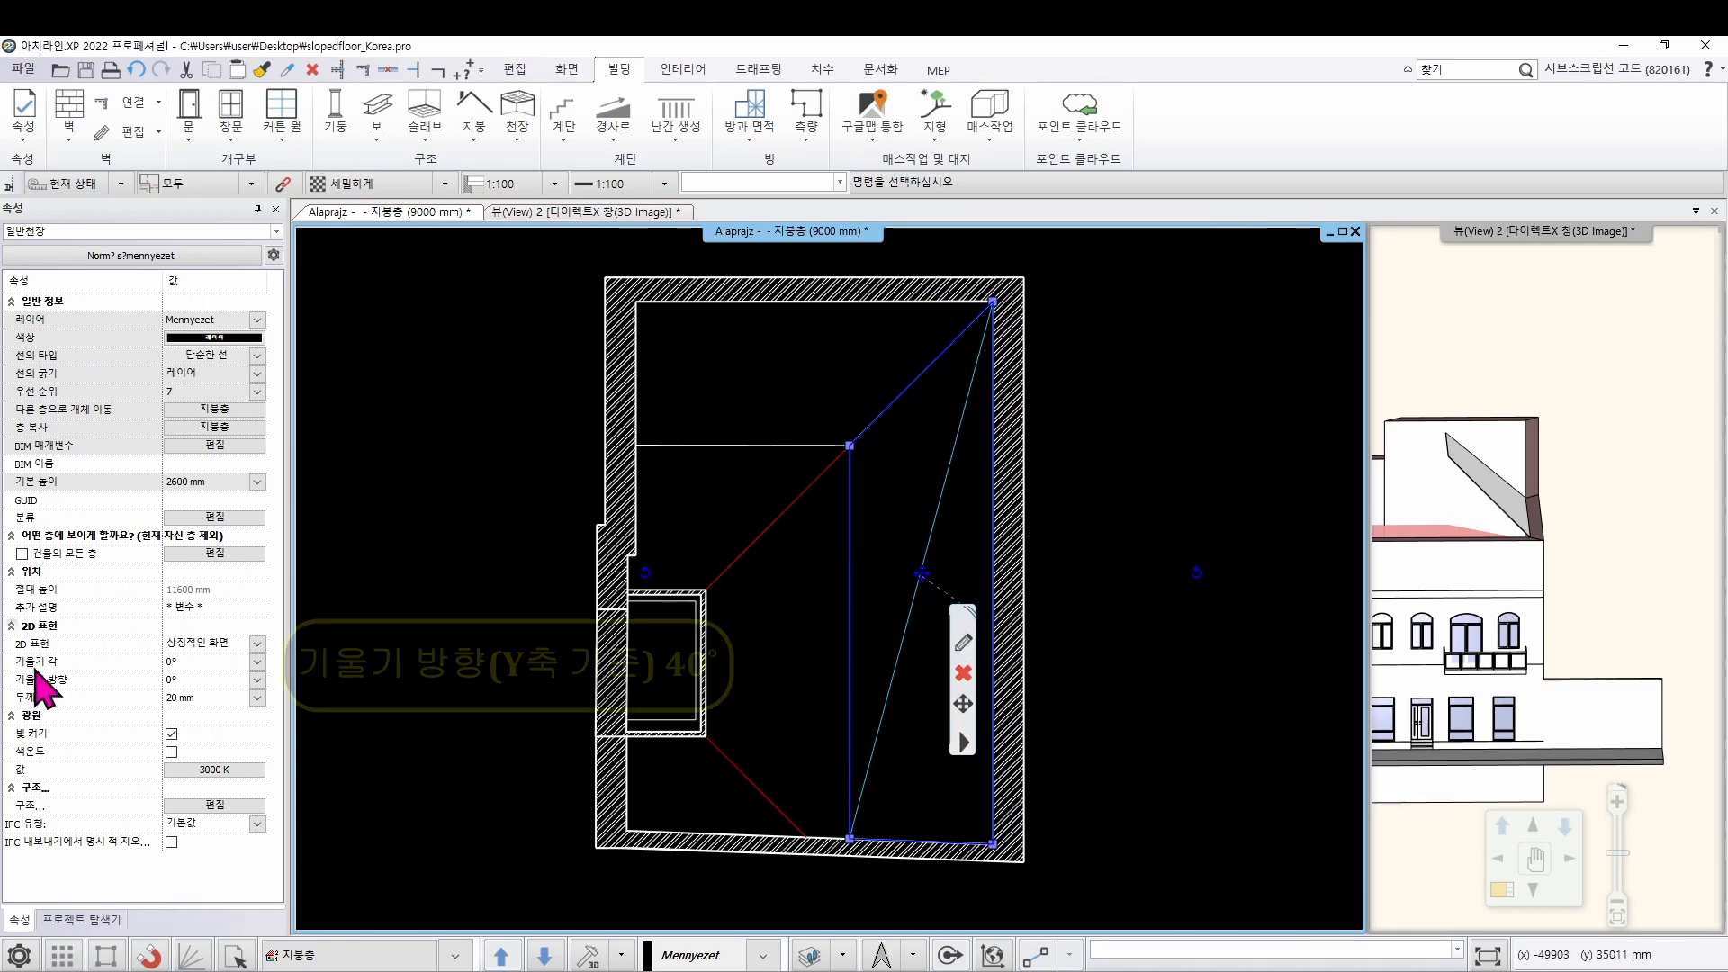
click(183, 679)
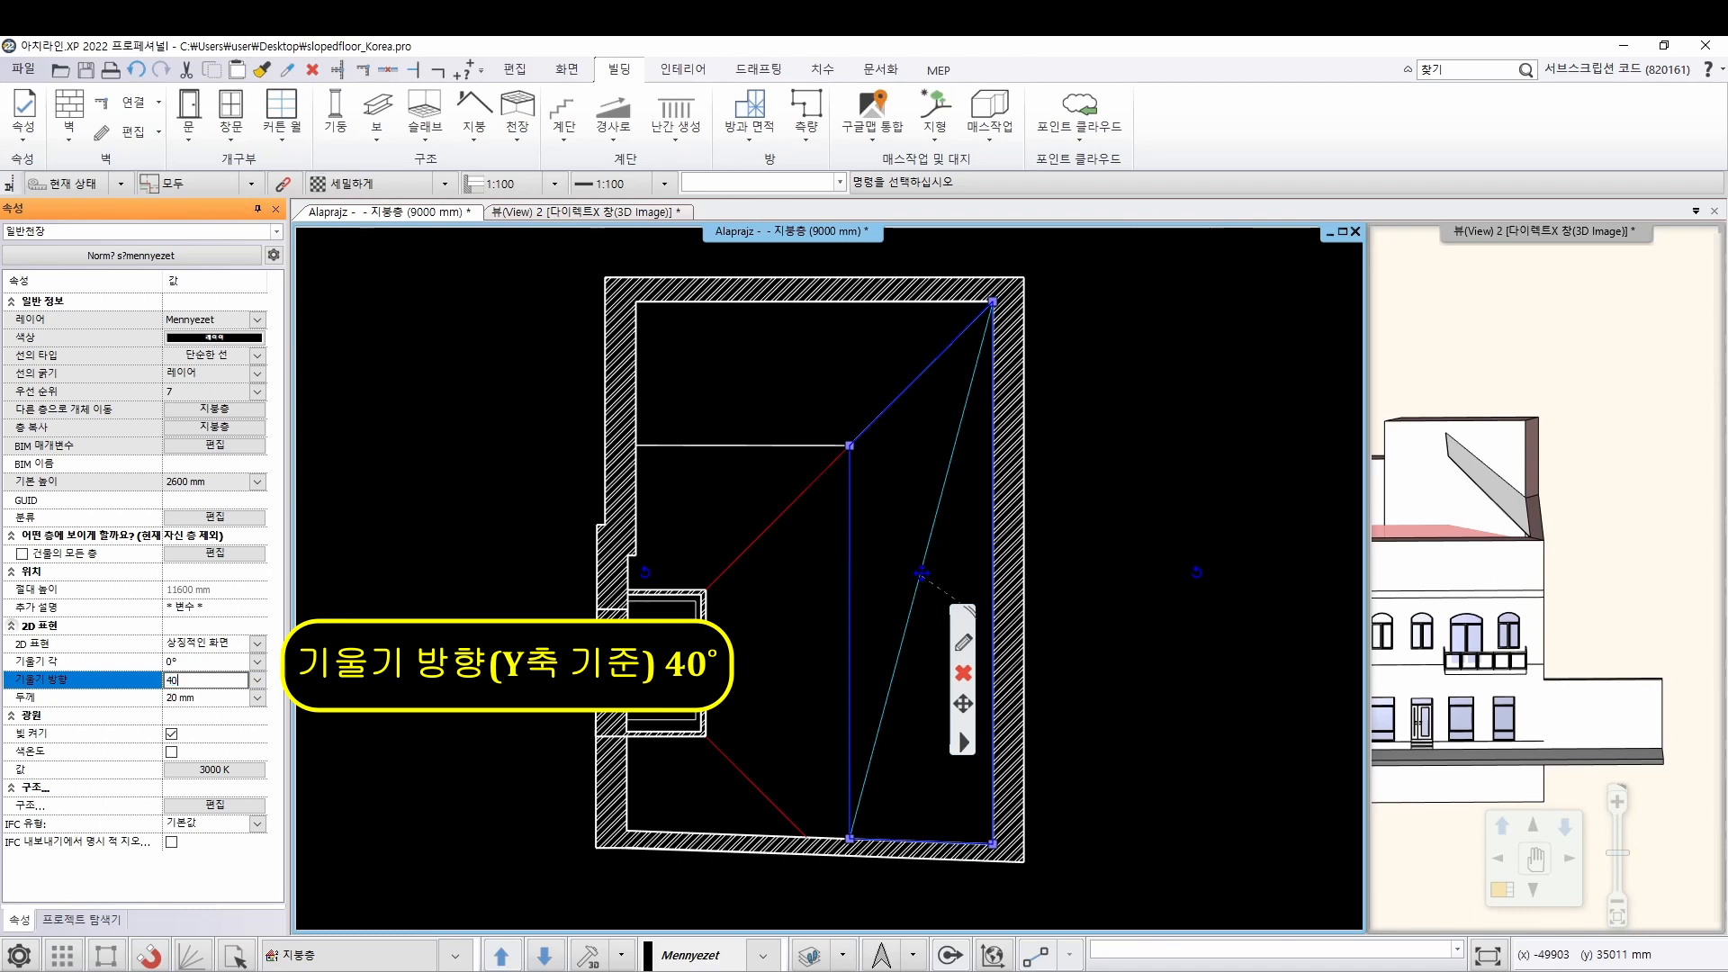
key(Return)
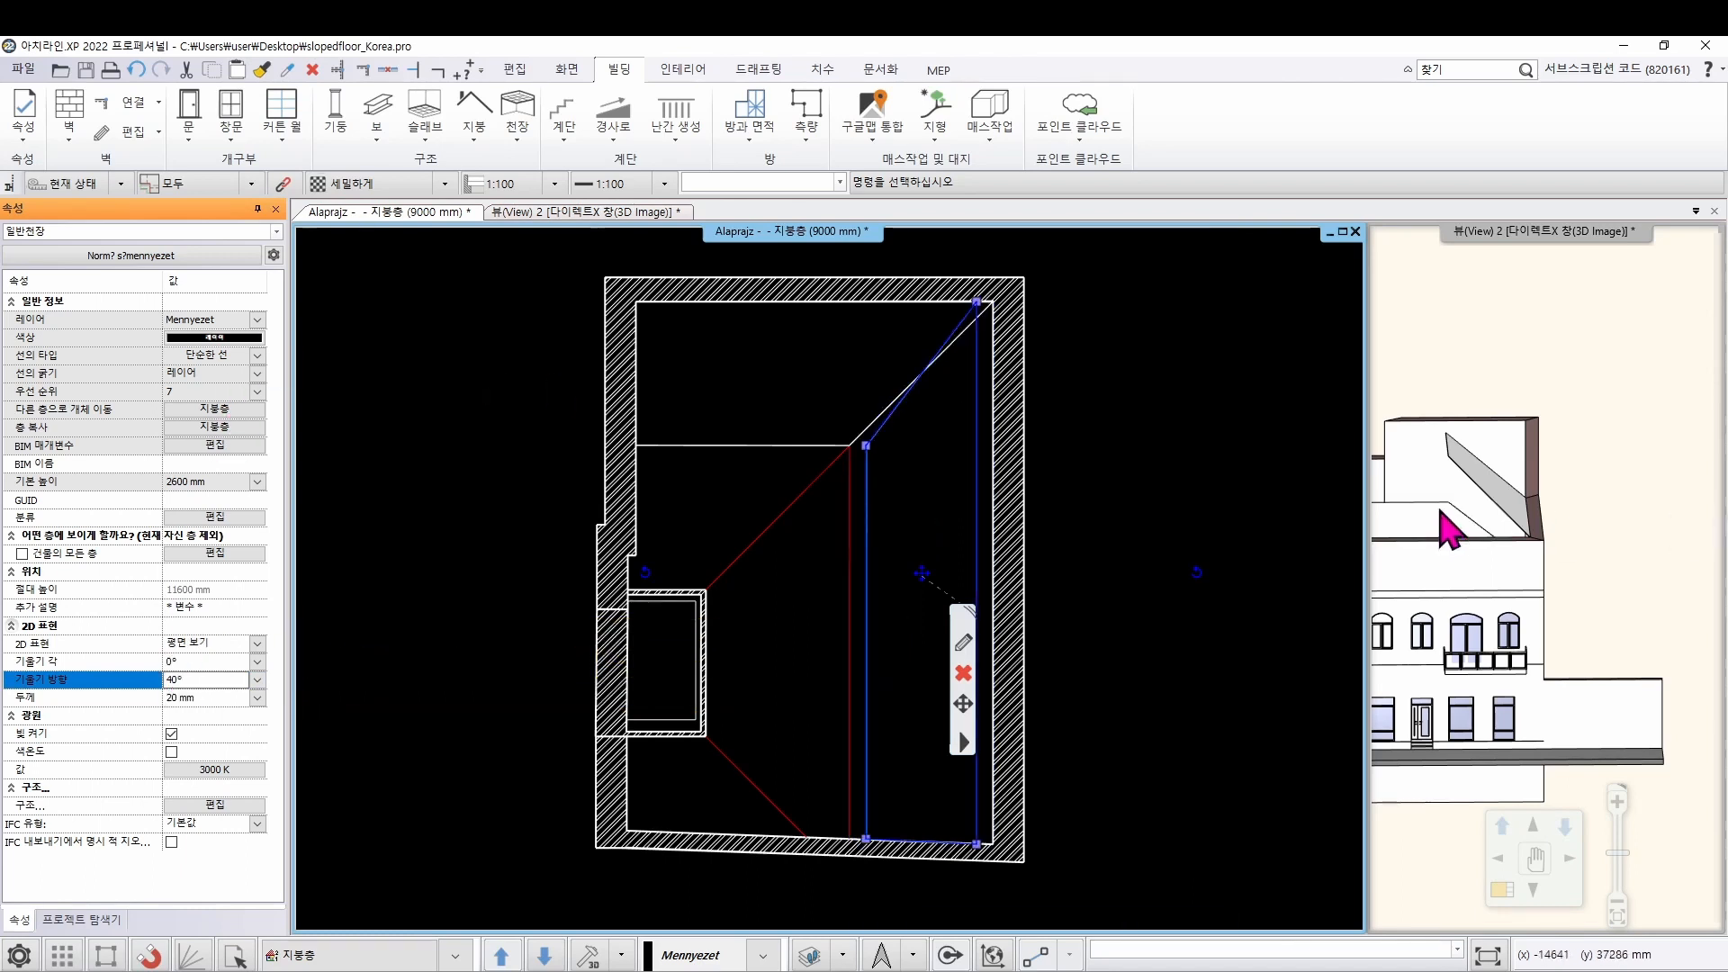
Offset the right-hand ceiling's right edge to the right wall's inner face and move its upper-right node to the walls' inner corner
click(1071, 497)
click(974, 461)
mouse_move(1002, 515)
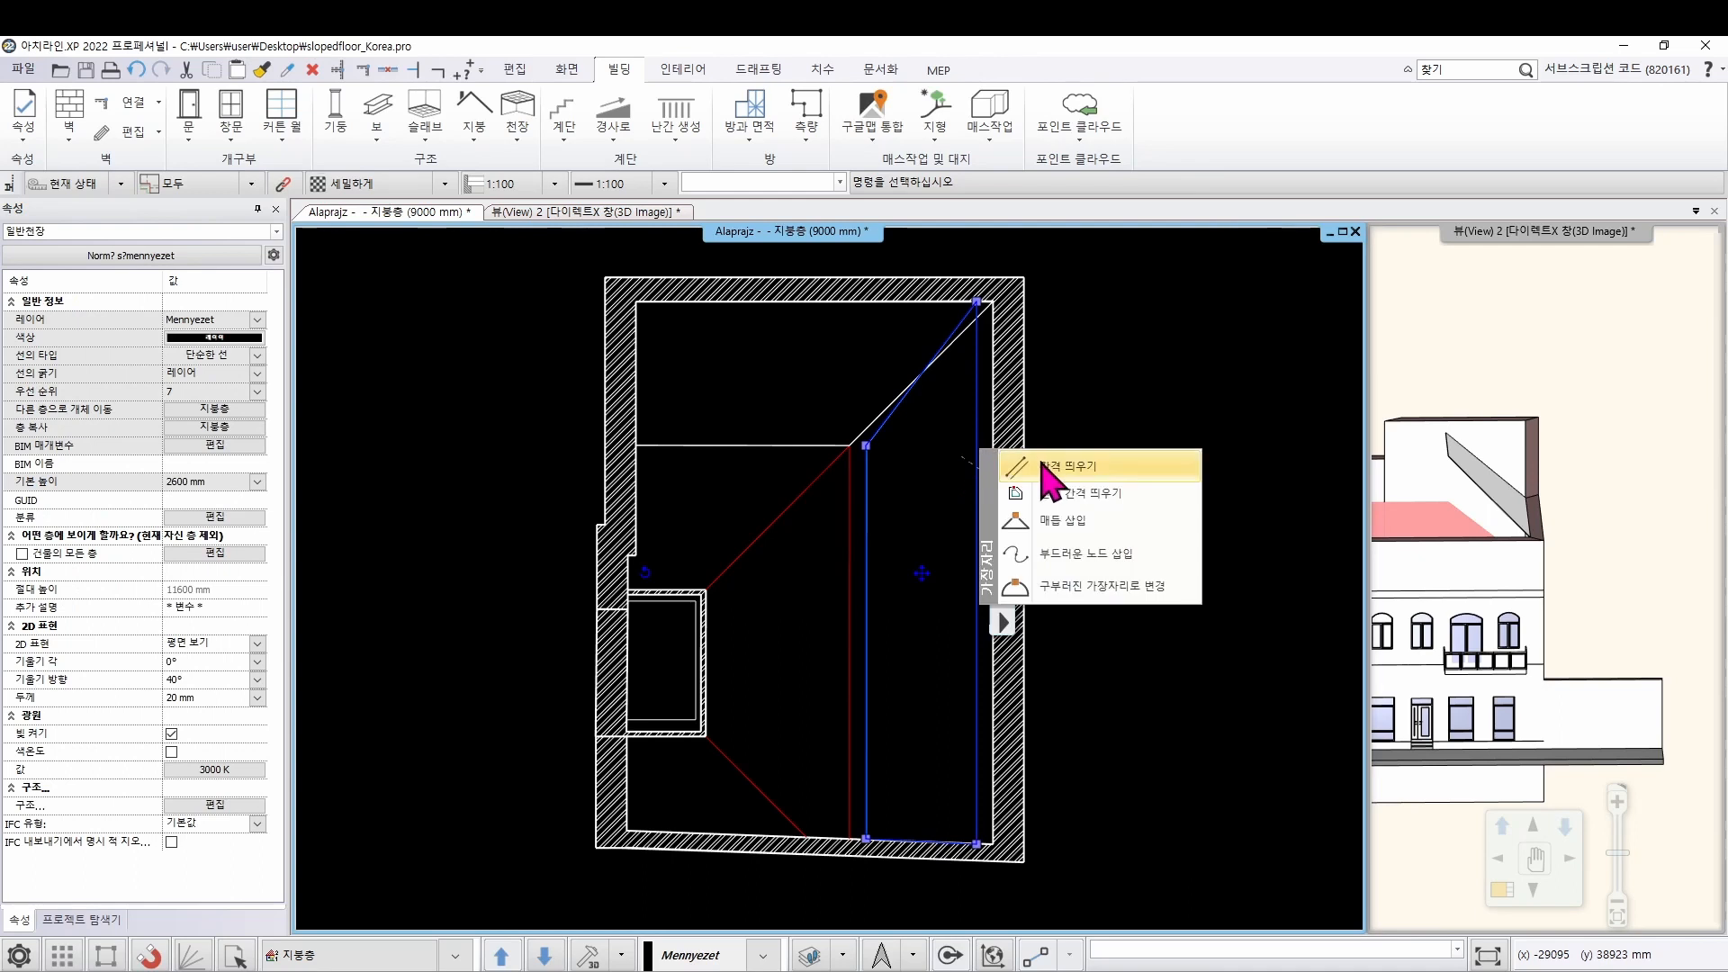
click(1041, 467)
click(997, 425)
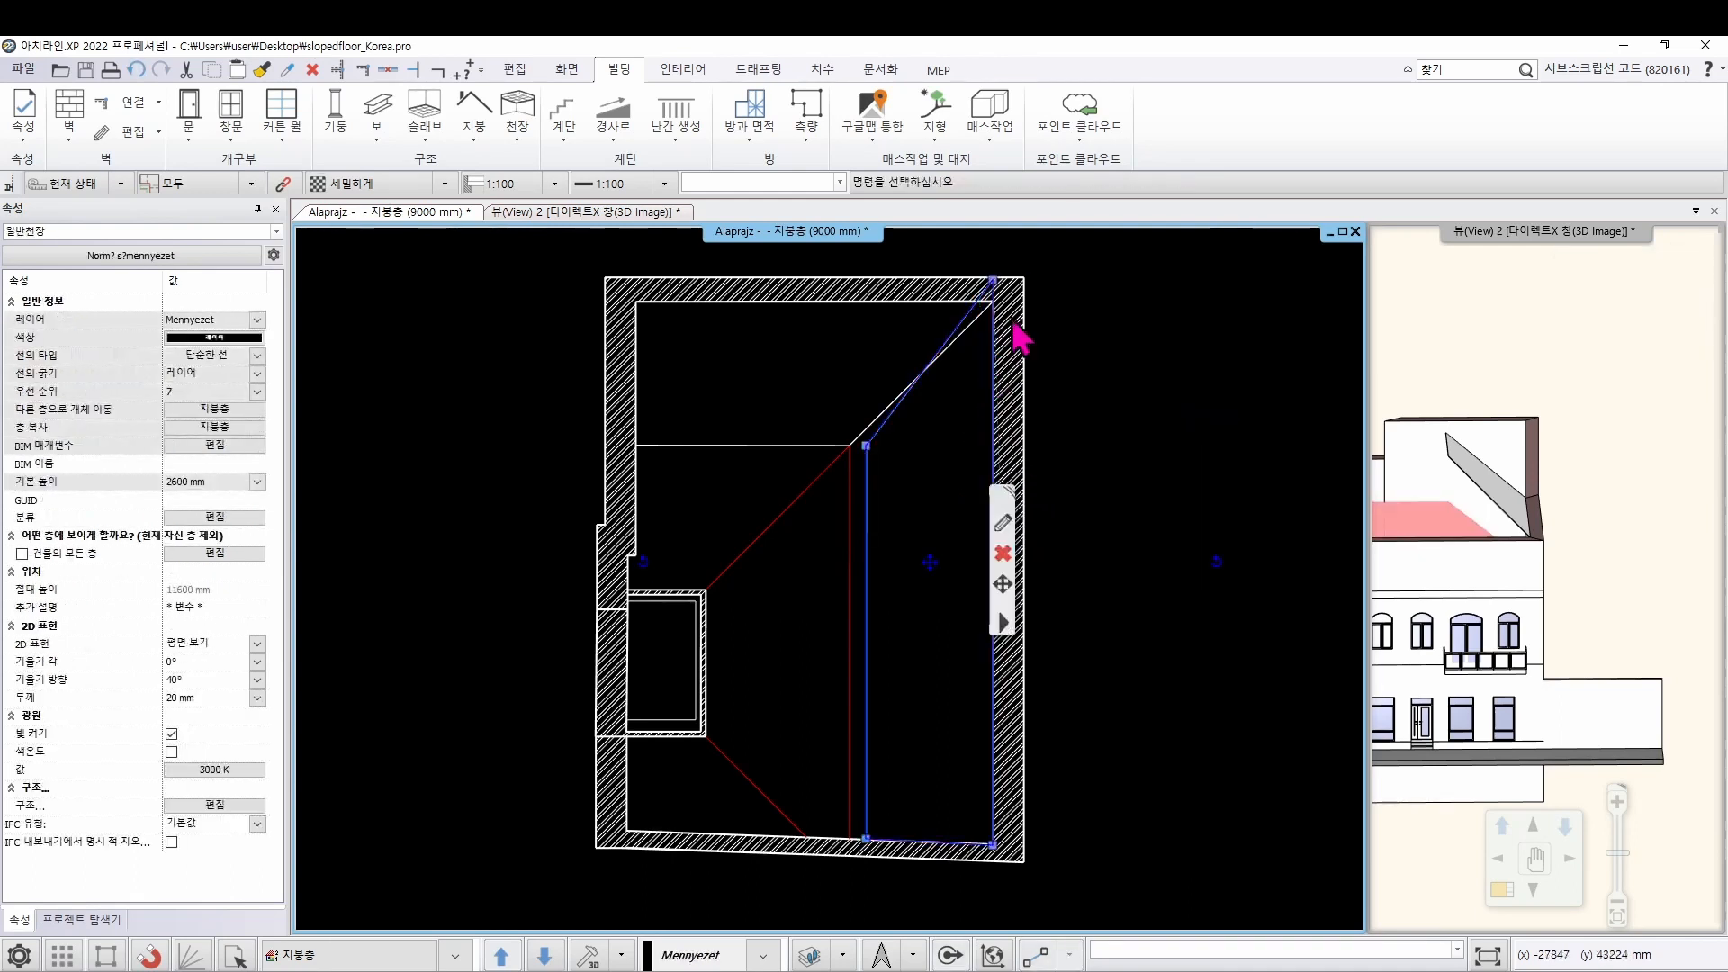
scroll(1019, 310, up, 3)
click(796, 445)
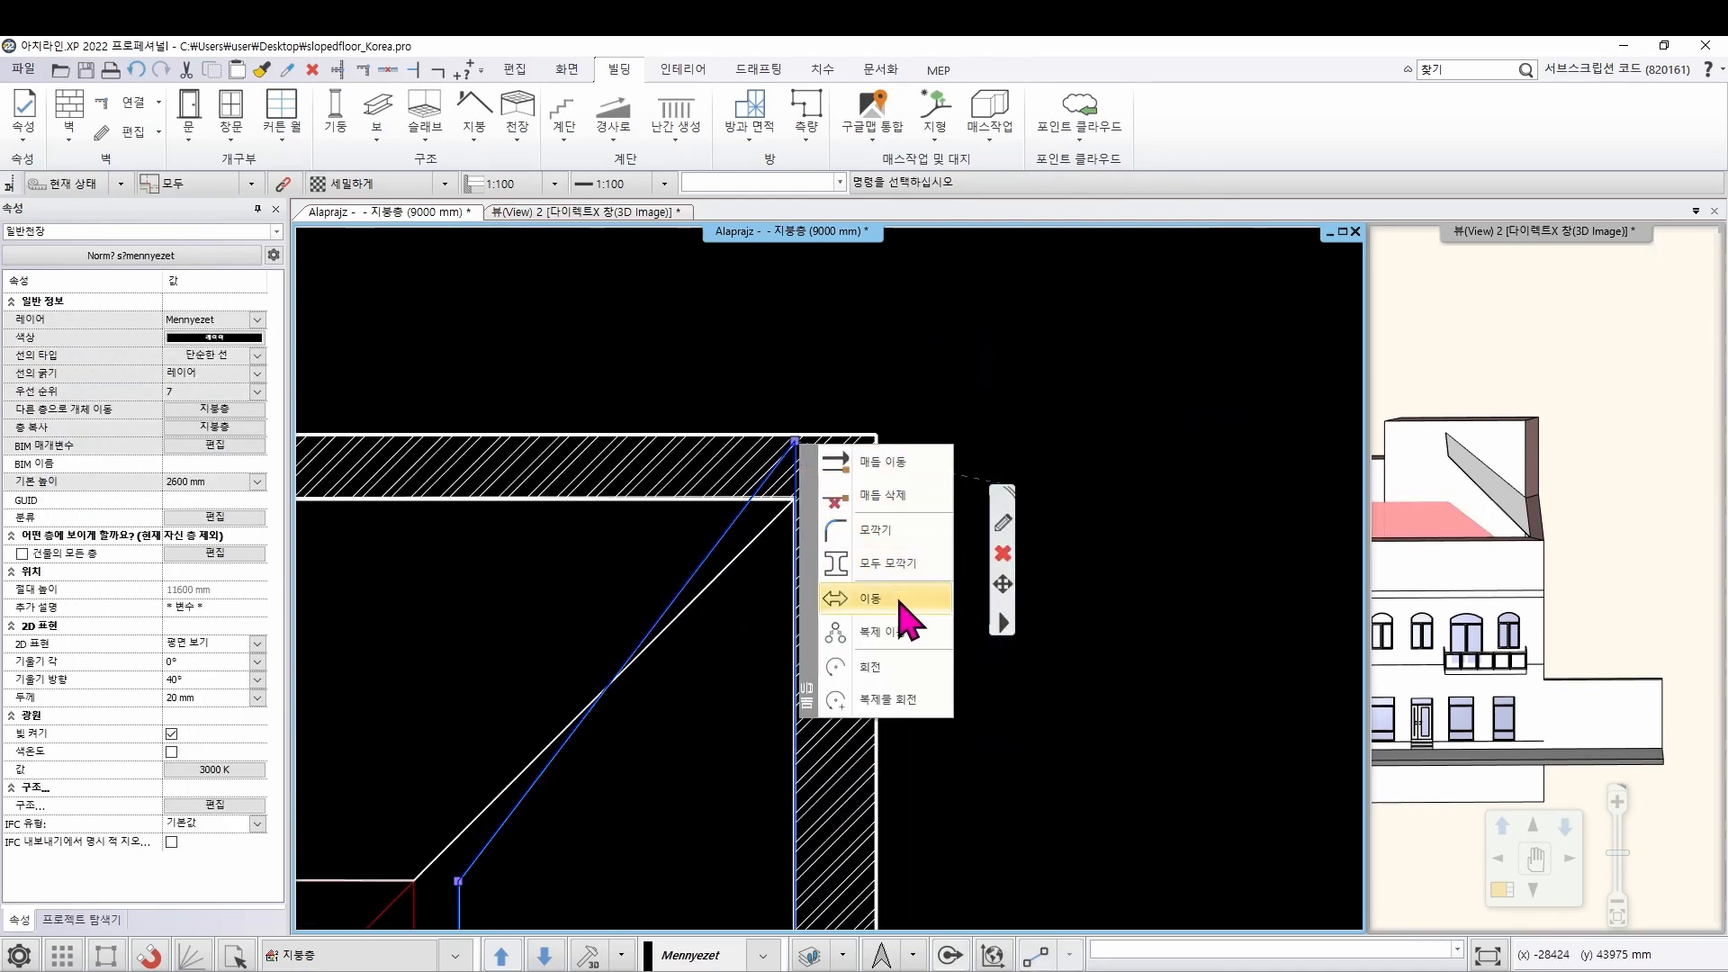
click(890, 475)
scroll(785, 502, up, 2)
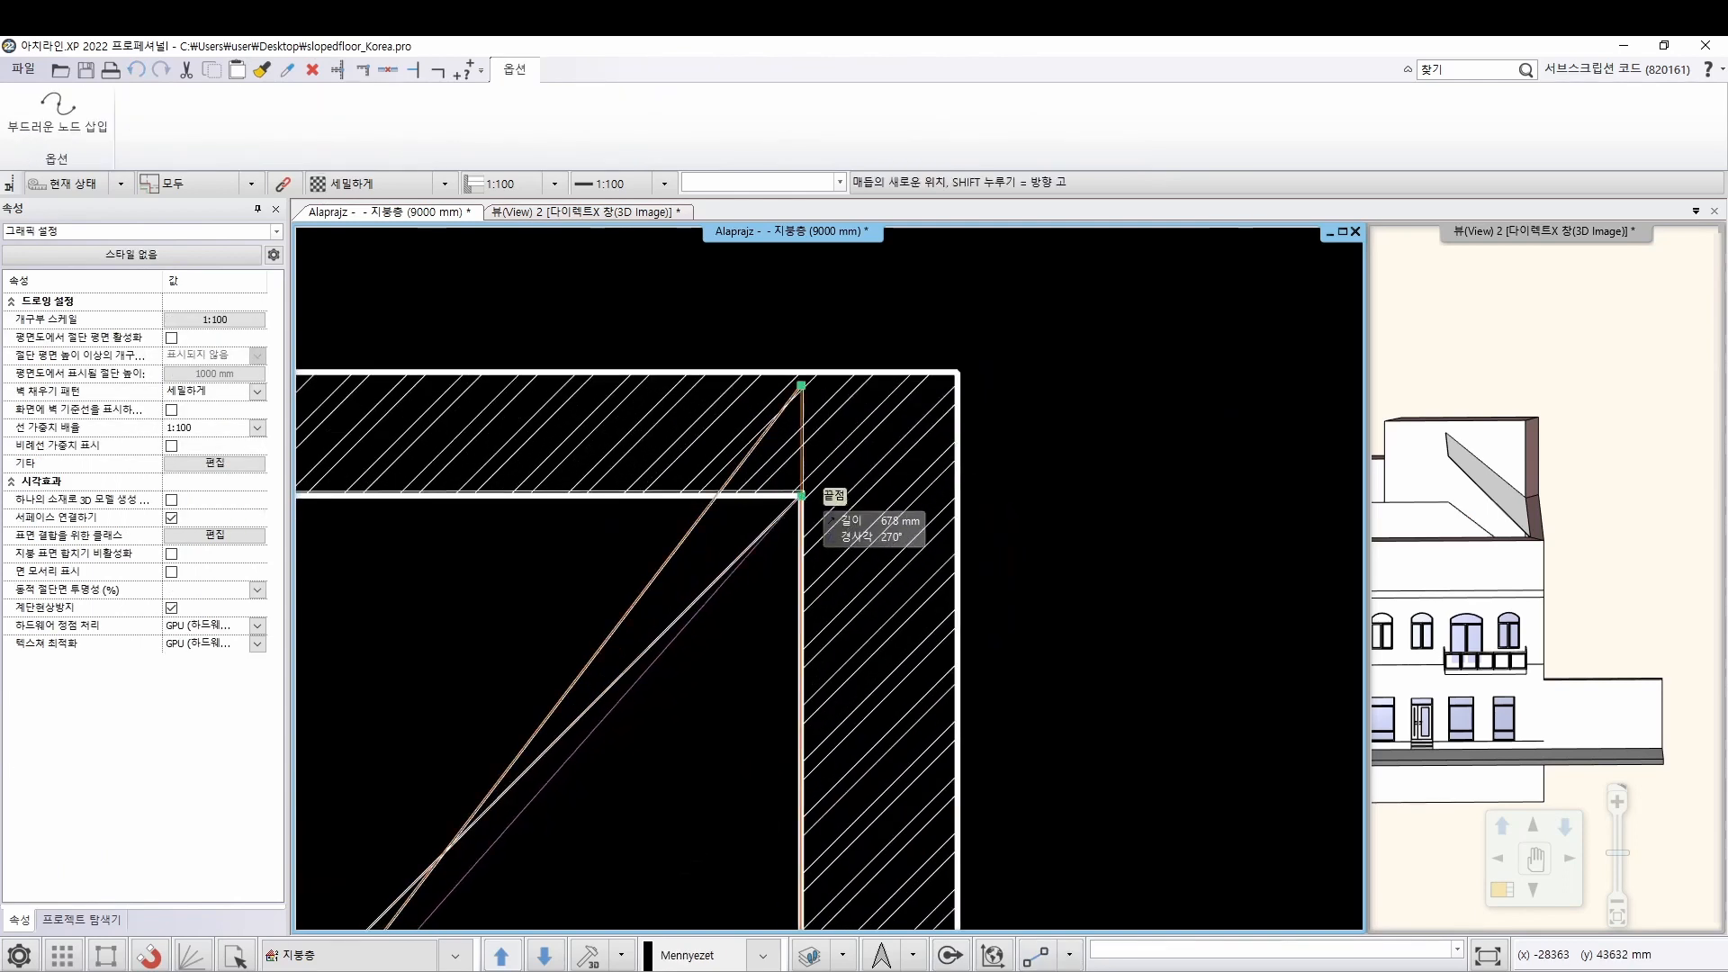
click(801, 496)
Move the right-hand ceiling's upper-left node to the junction of the ridge and hip lines
scroll(821, 573, down, 2)
scroll(720, 631, down, 1)
middle_drag(602, 827, 812, 573)
click(761, 577)
click(846, 594)
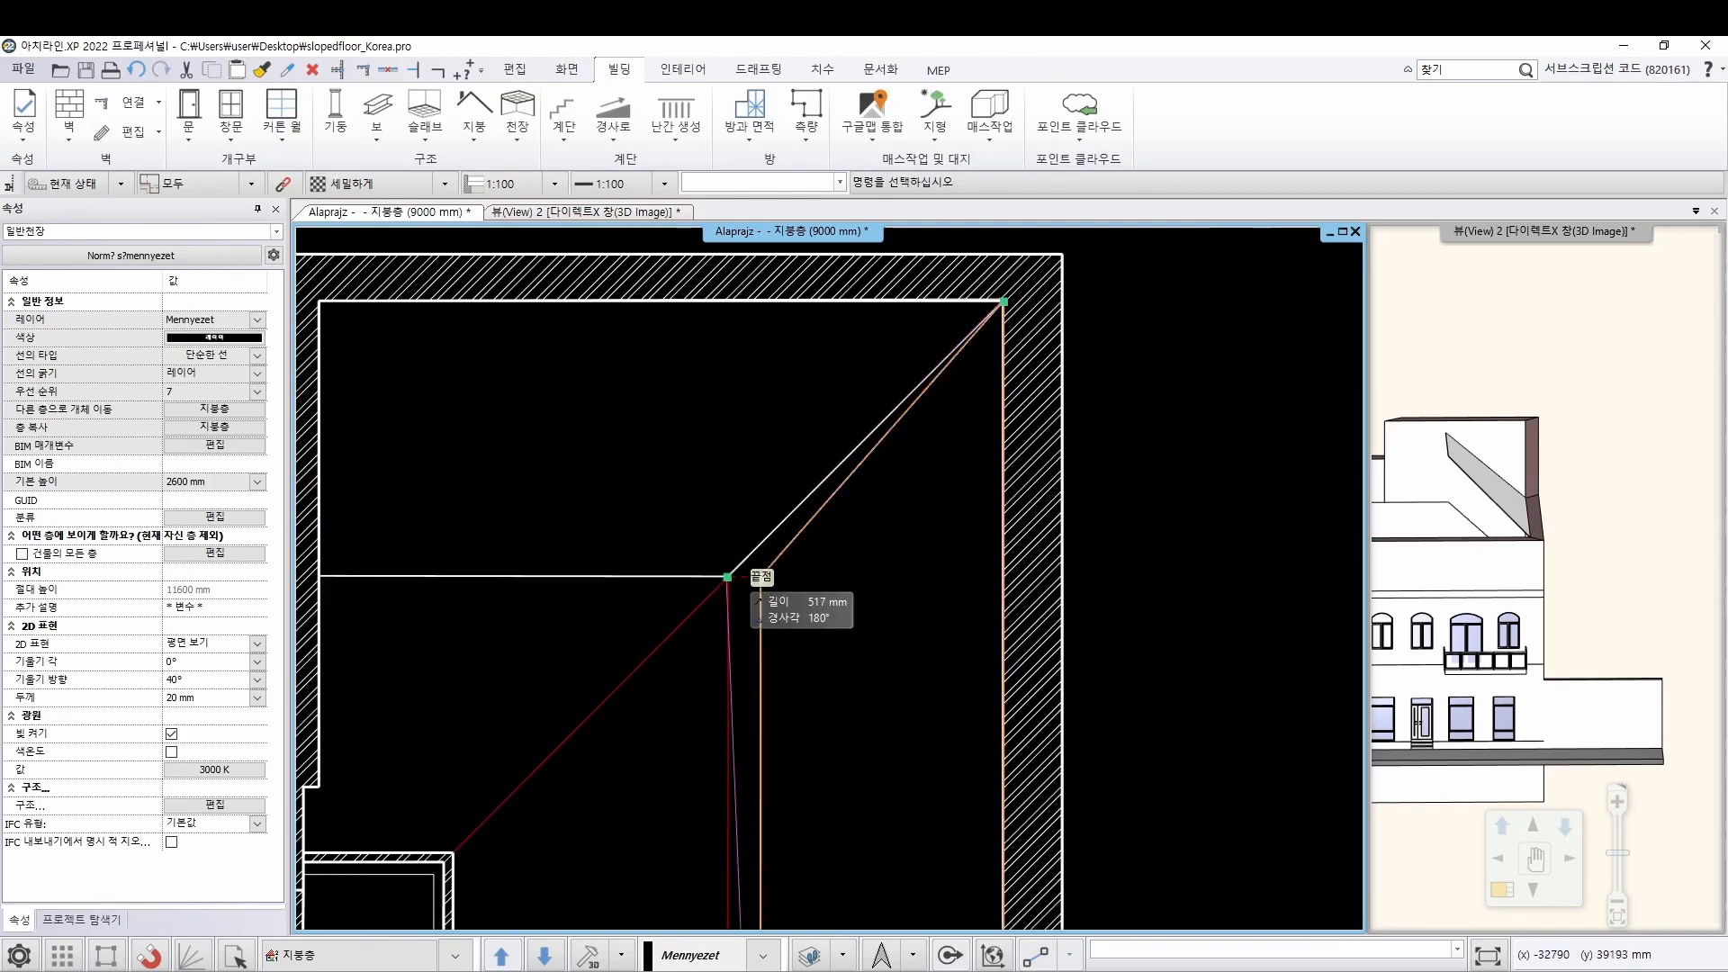
click(729, 577)
Move the right-hand ceiling's lower-left node to the vertical ridge line's lower end and check the fit at the lower-right corner
scroll(873, 691, down, 2)
middle_drag(870, 850, 882, 493)
click(830, 671)
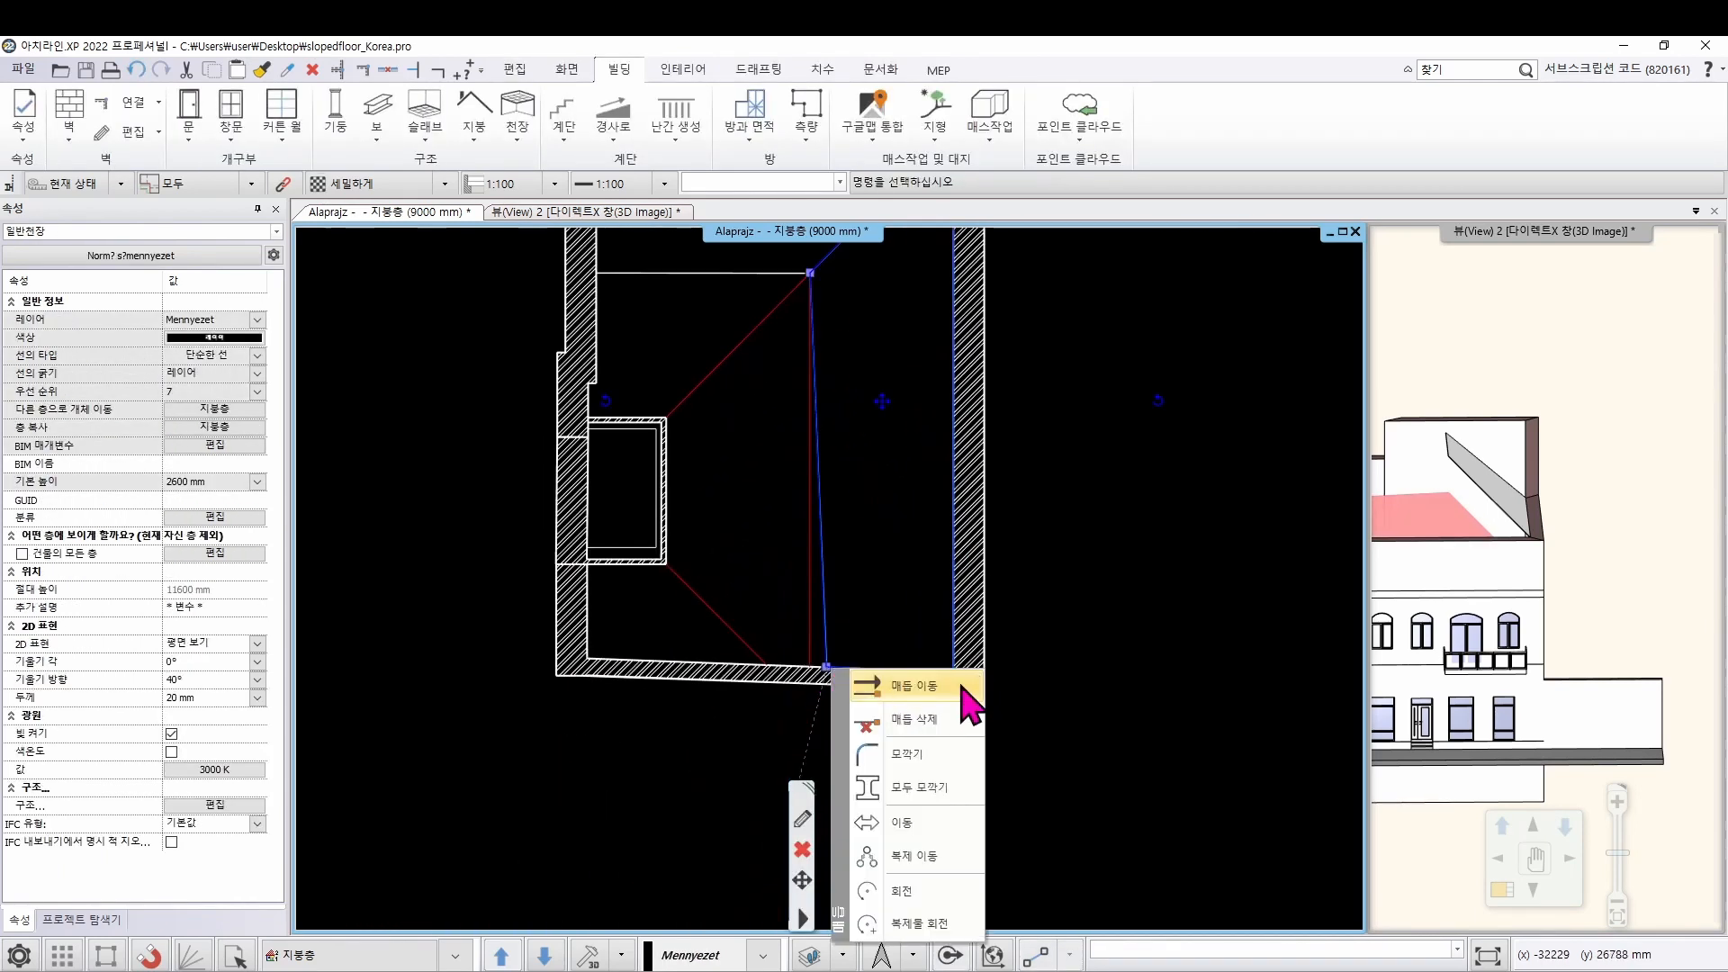
click(959, 689)
click(810, 666)
scroll(985, 703, up, 2)
middle_drag(985, 703, 917, 648)
scroll(801, 468, up, 3)
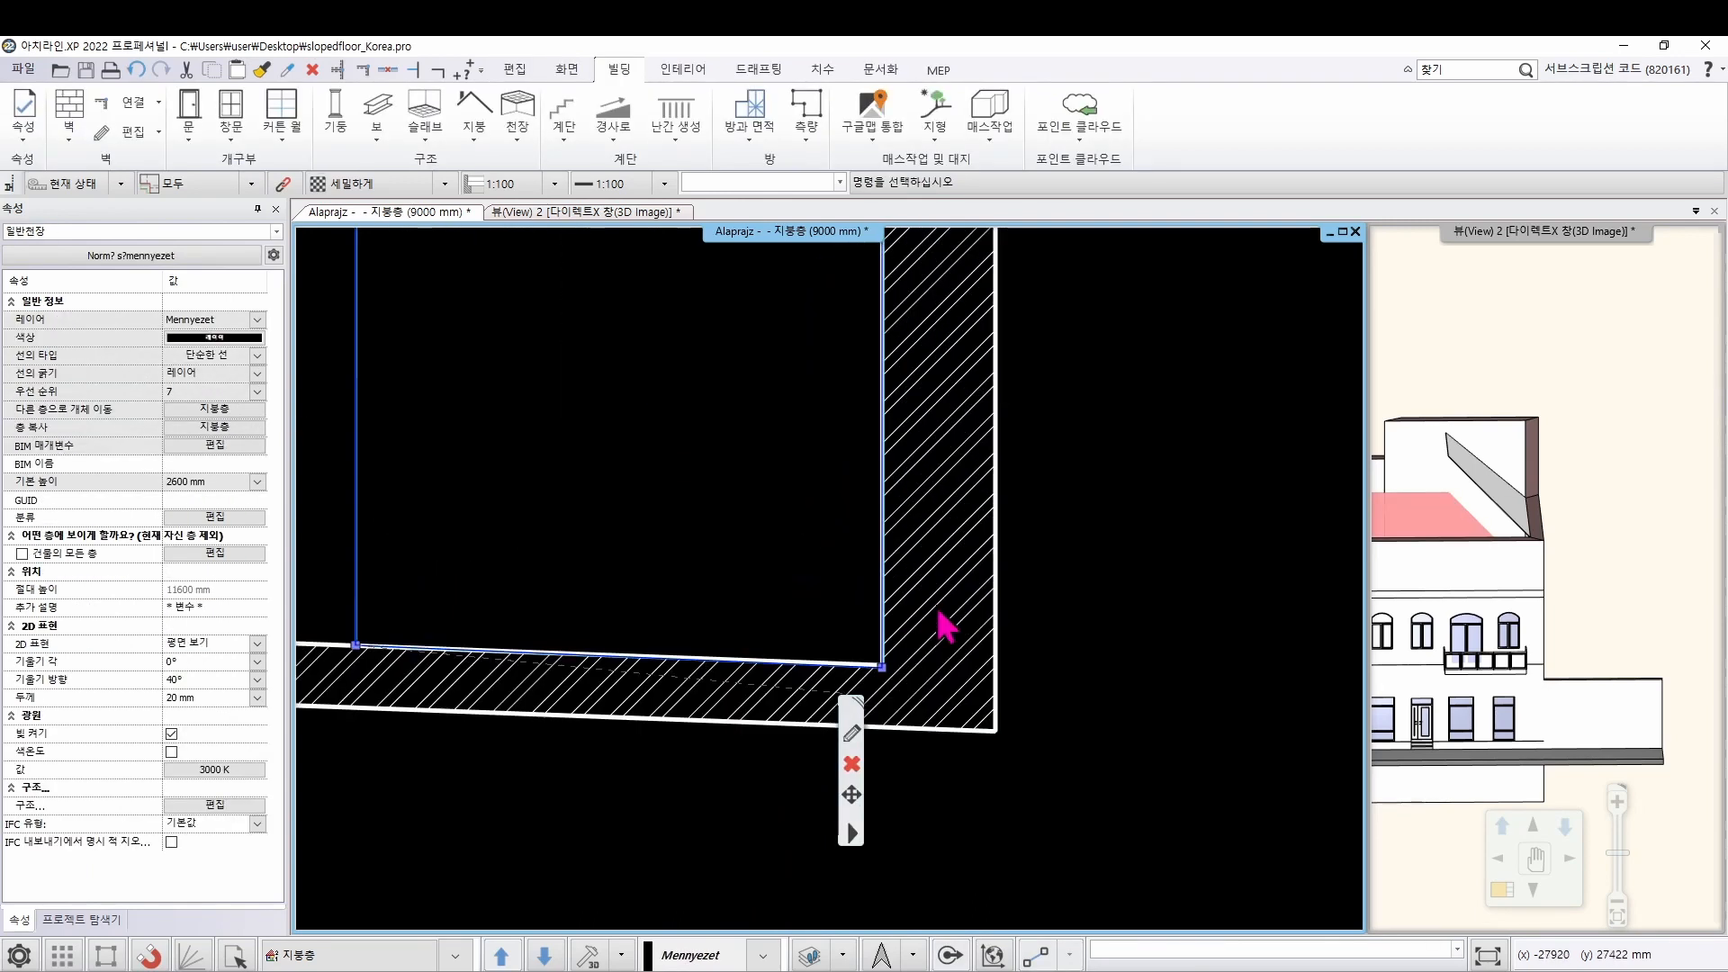
scroll(841, 598, down, 10)
middle_drag(779, 486, 768, 620)
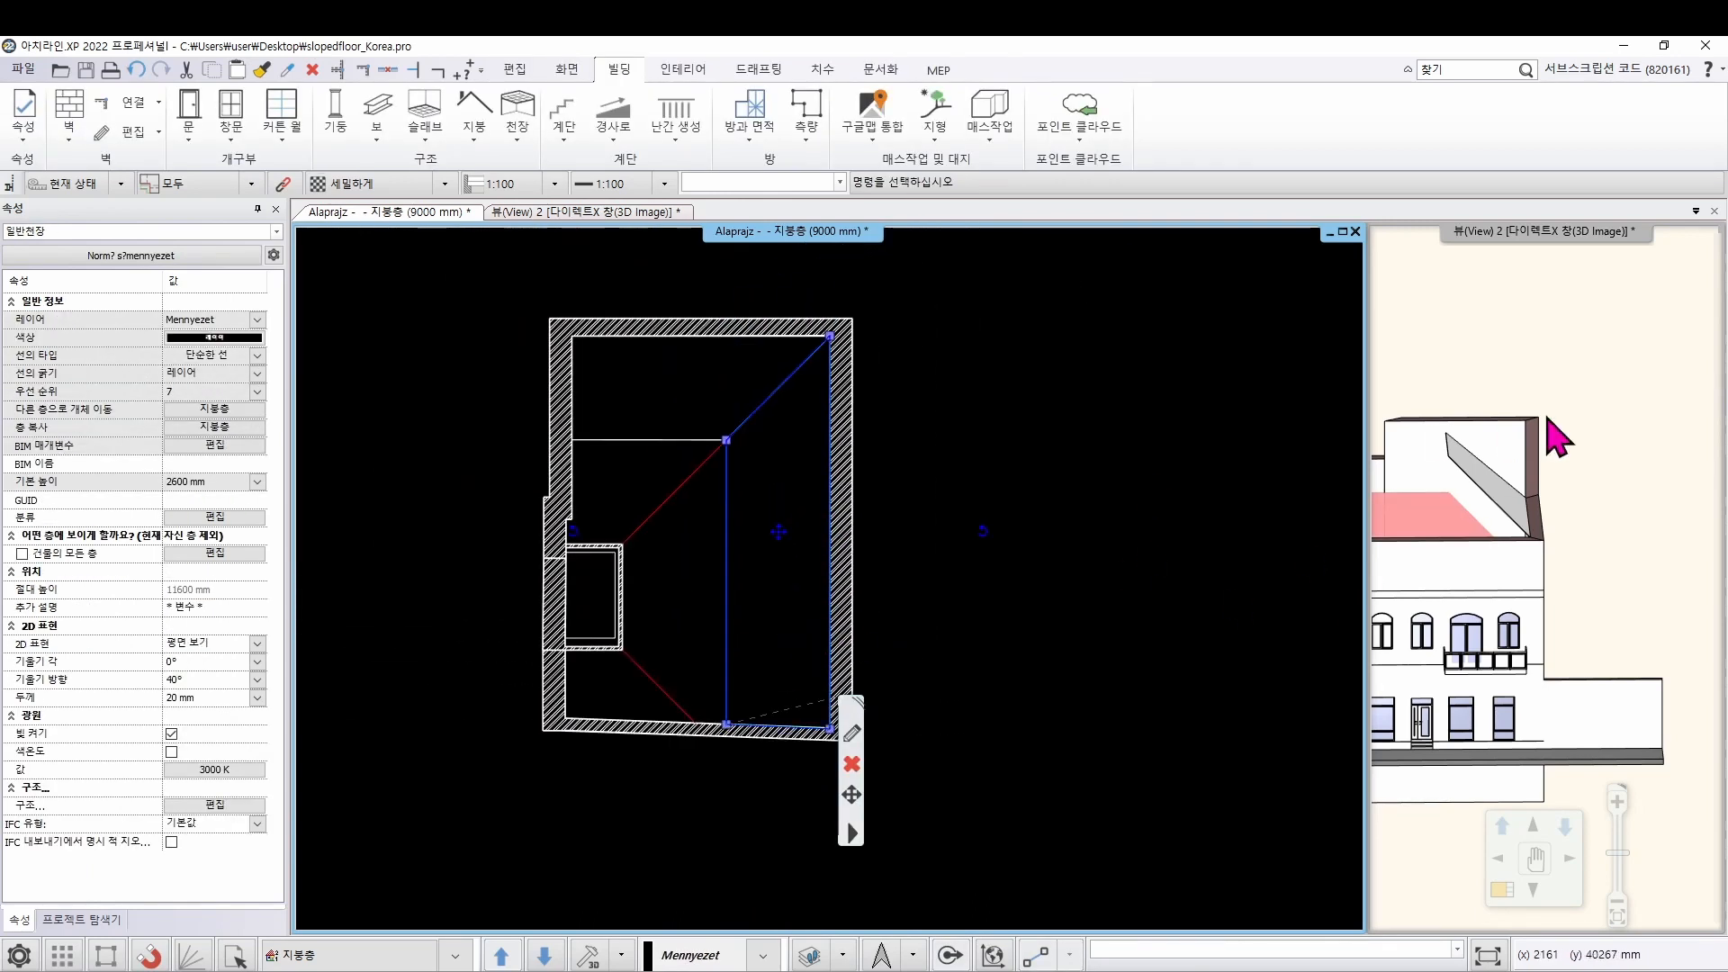
Raise the right-hand ceiling vertically in 3D from its outer corner node, snapping to the wall's top inner corner, and check the result
click(1577, 423)
scroll(1581, 426, down, 2)
middle_drag(1581, 426, 1502, 641)
scroll(1503, 612, down, 2)
scroll(1499, 612, up, 4)
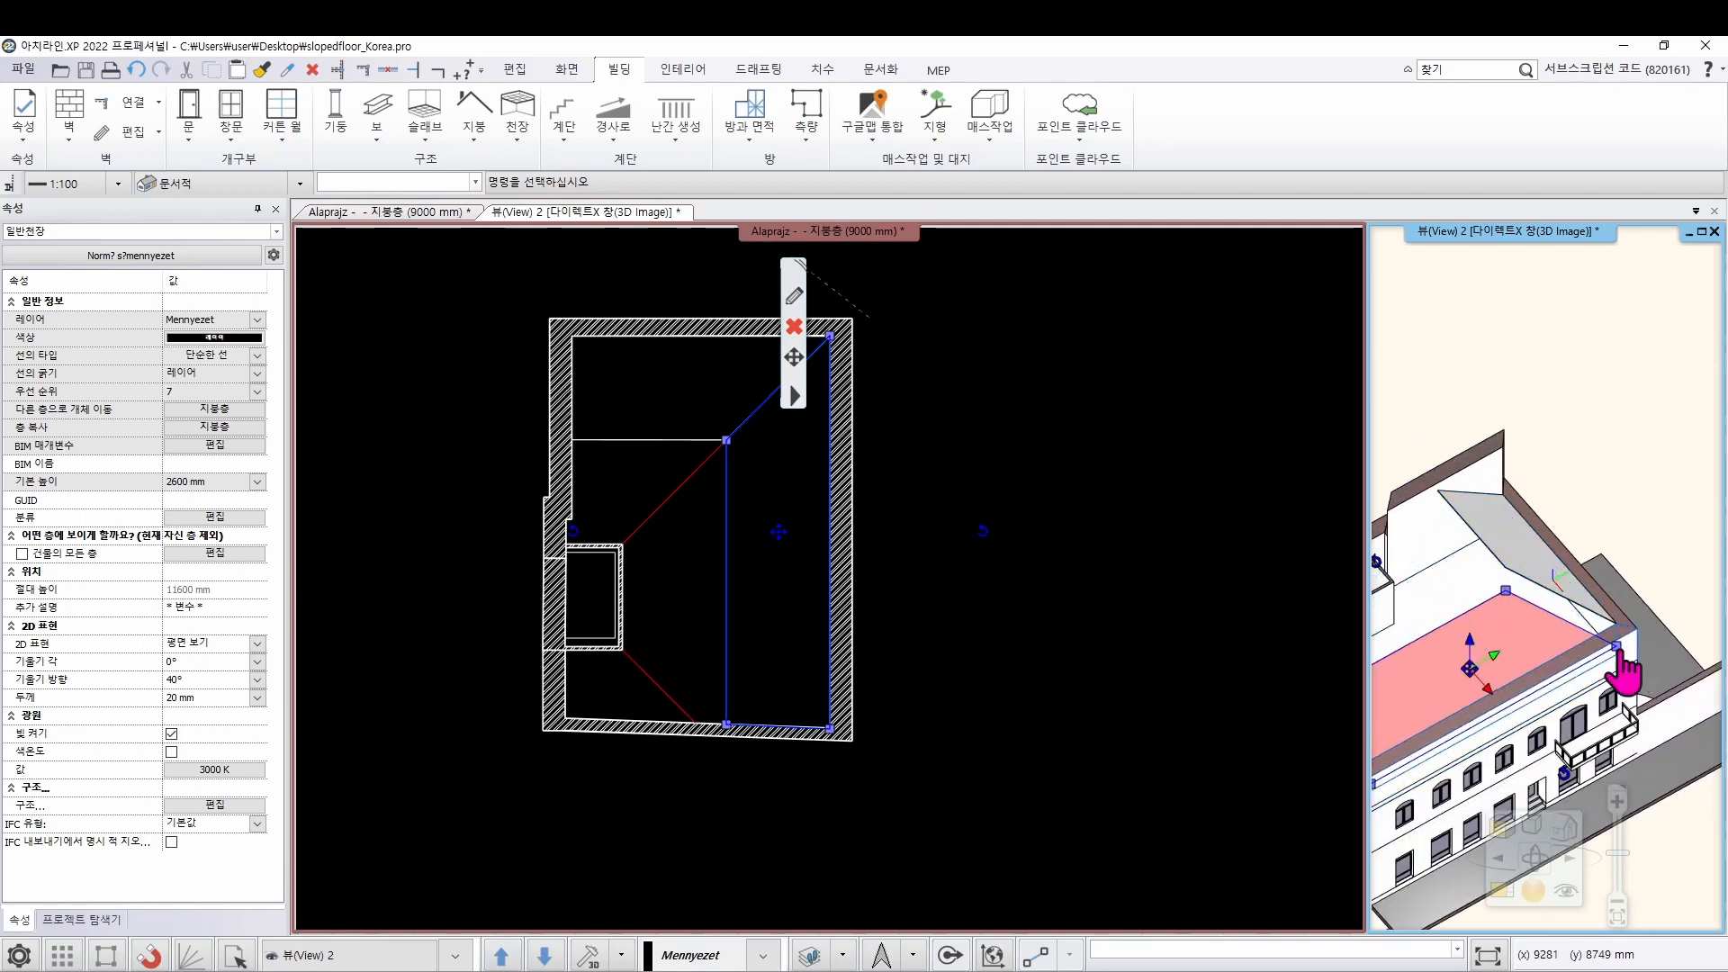
right_click(1625, 670)
click(1562, 768)
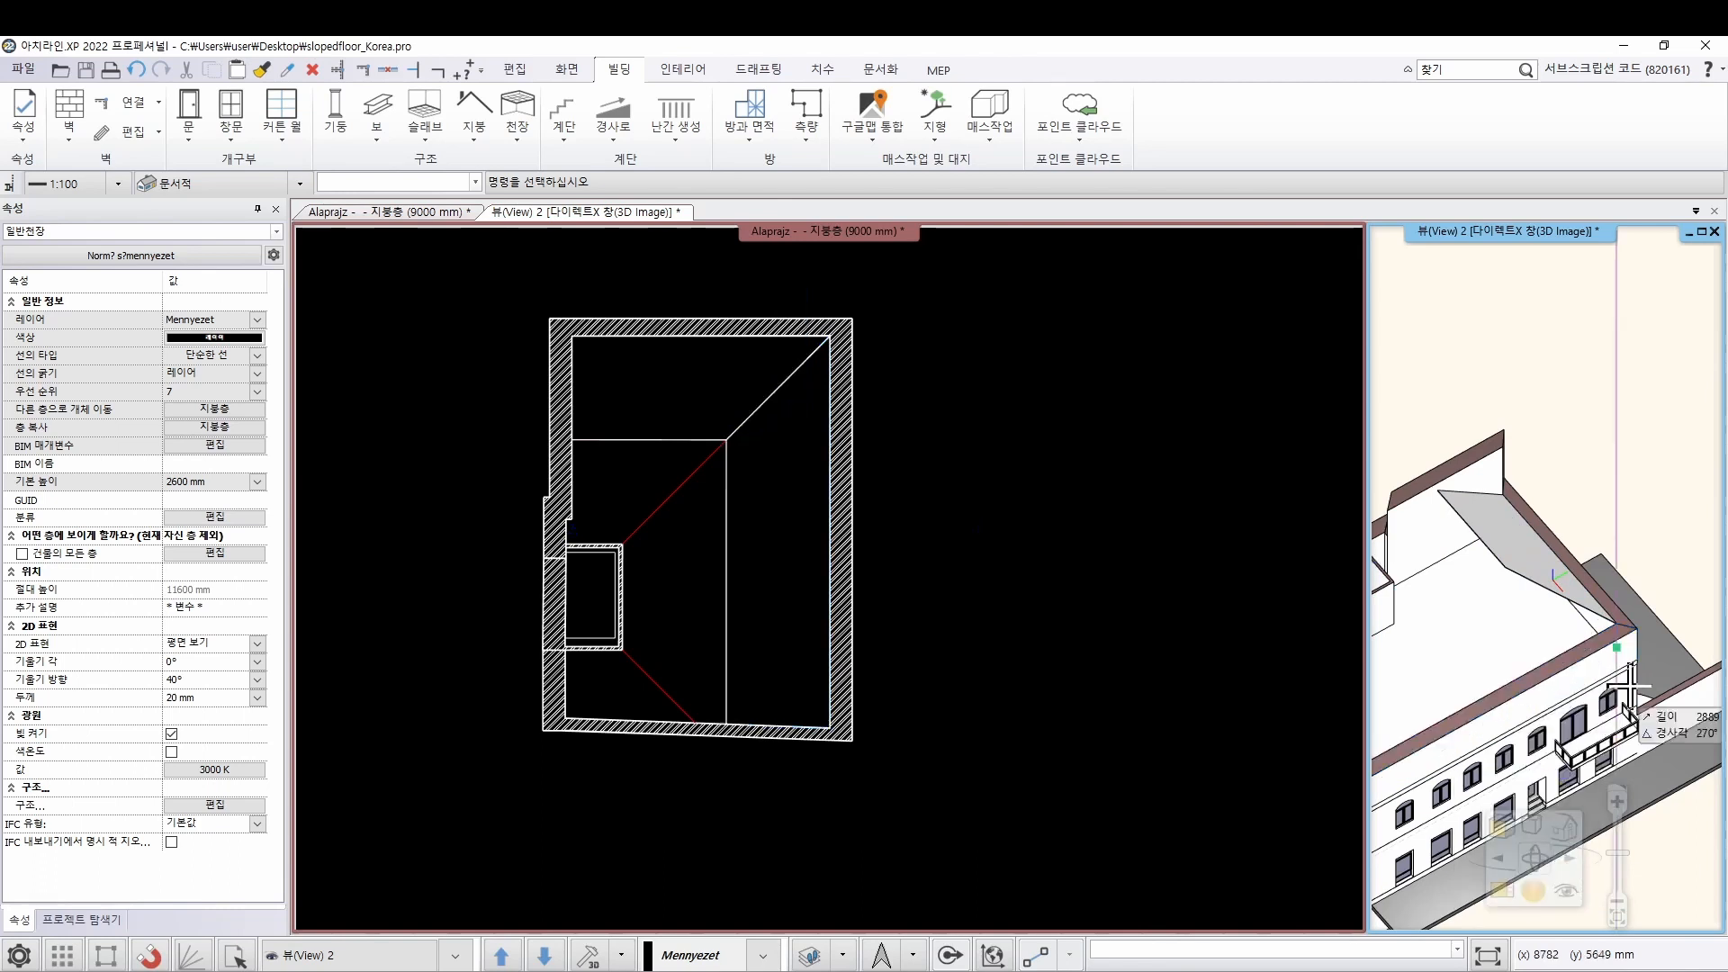
click(150, 955)
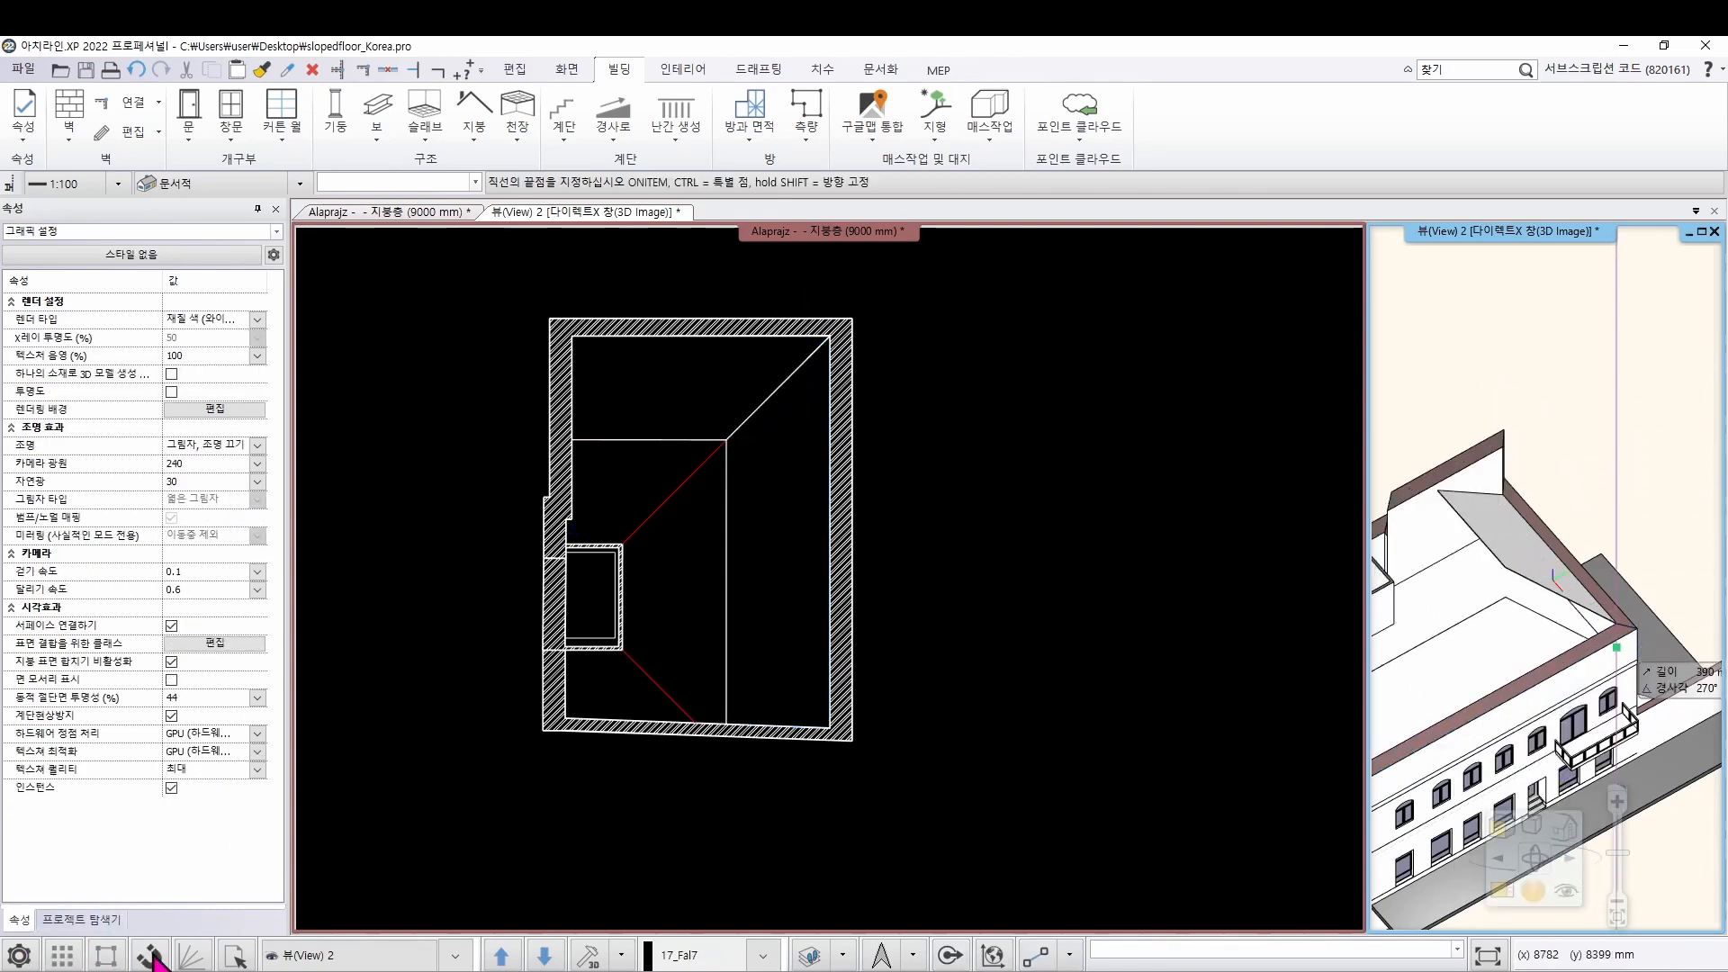
scroll(1682, 646, up, 3)
middle_drag(1682, 646, 1597, 657)
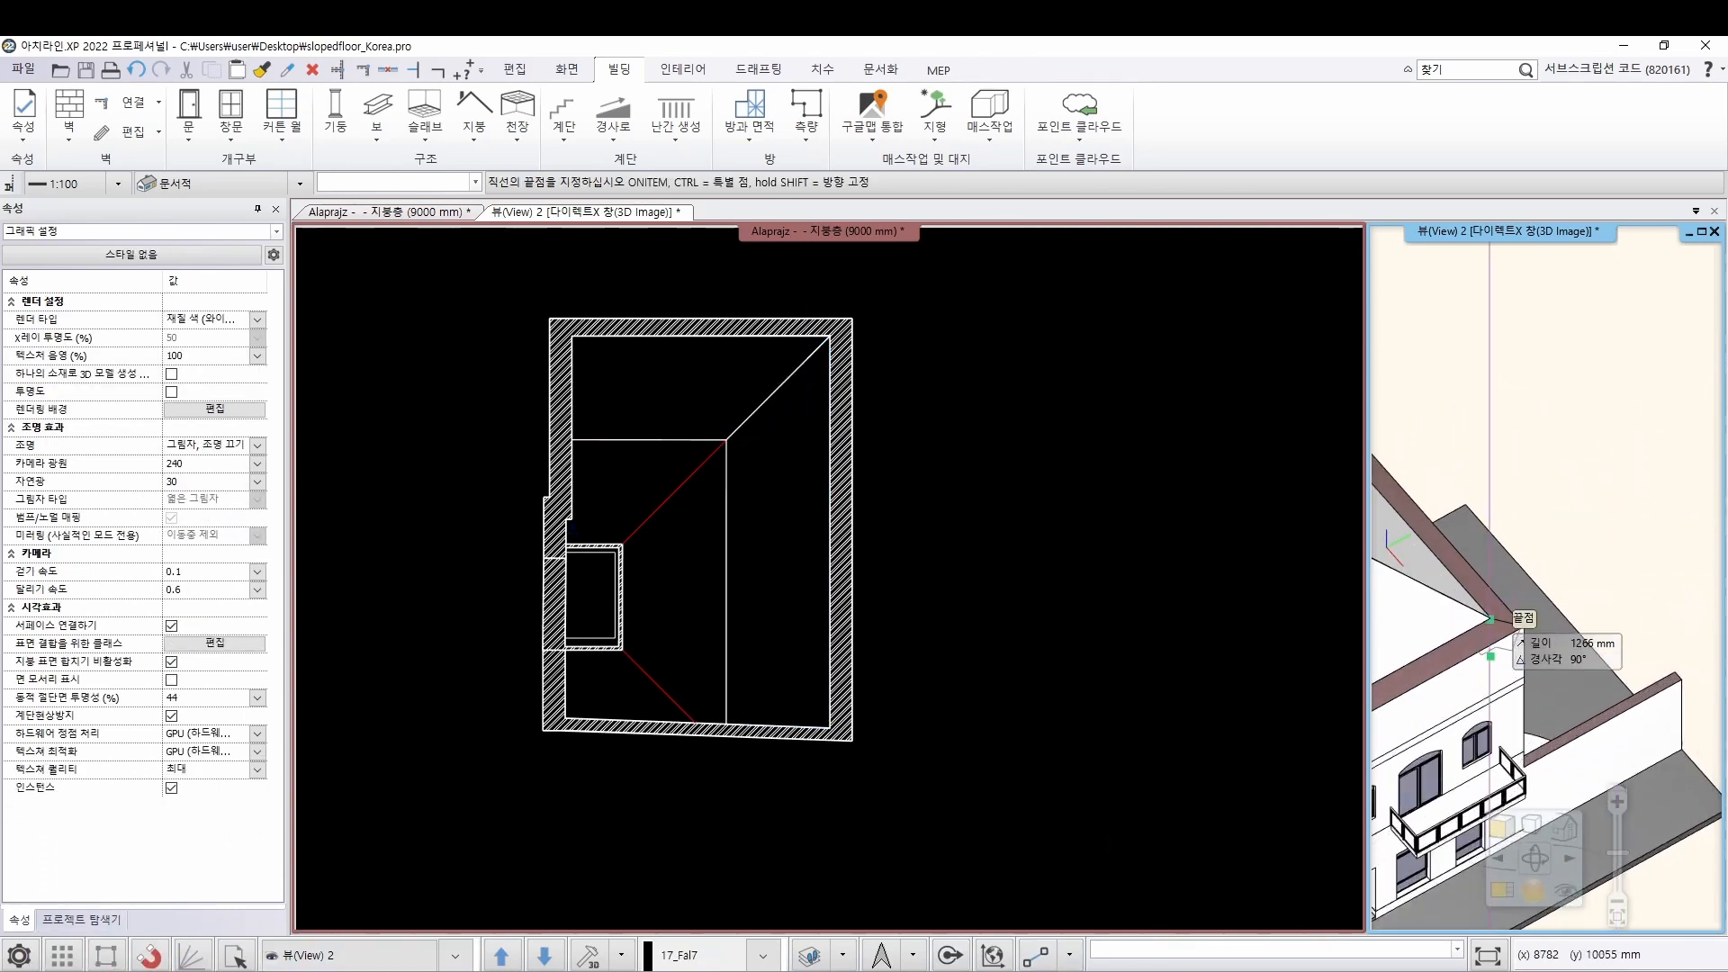
click(1491, 657)
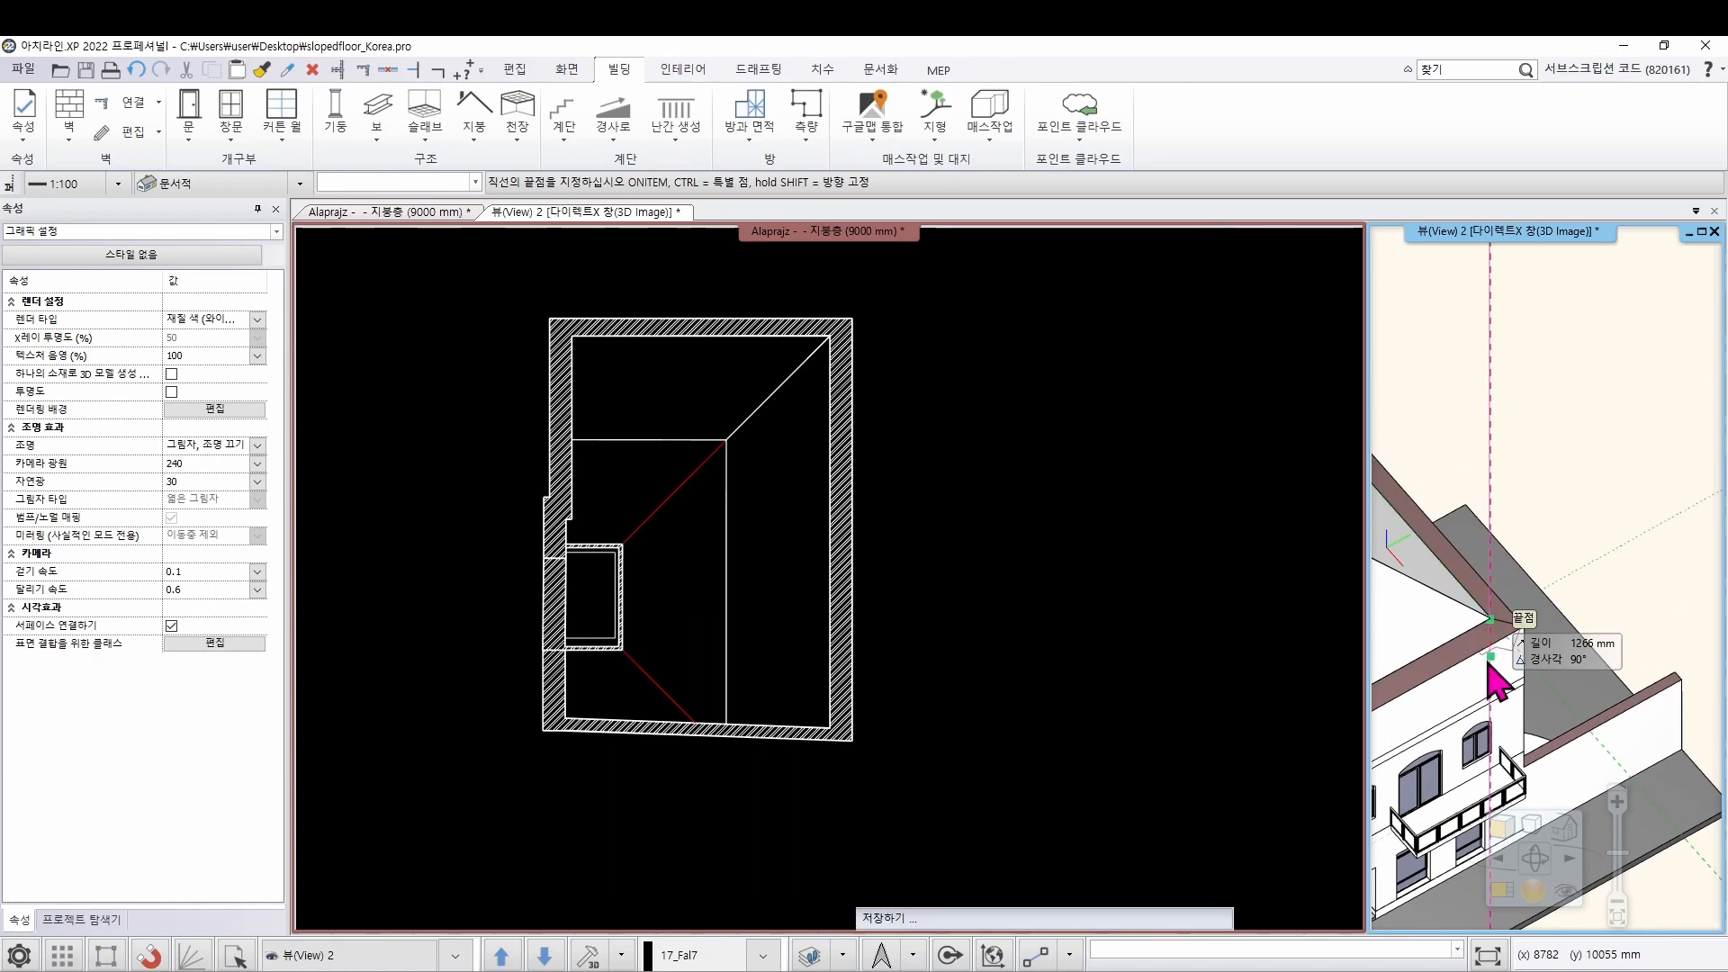
scroll(1497, 684, down, 6)
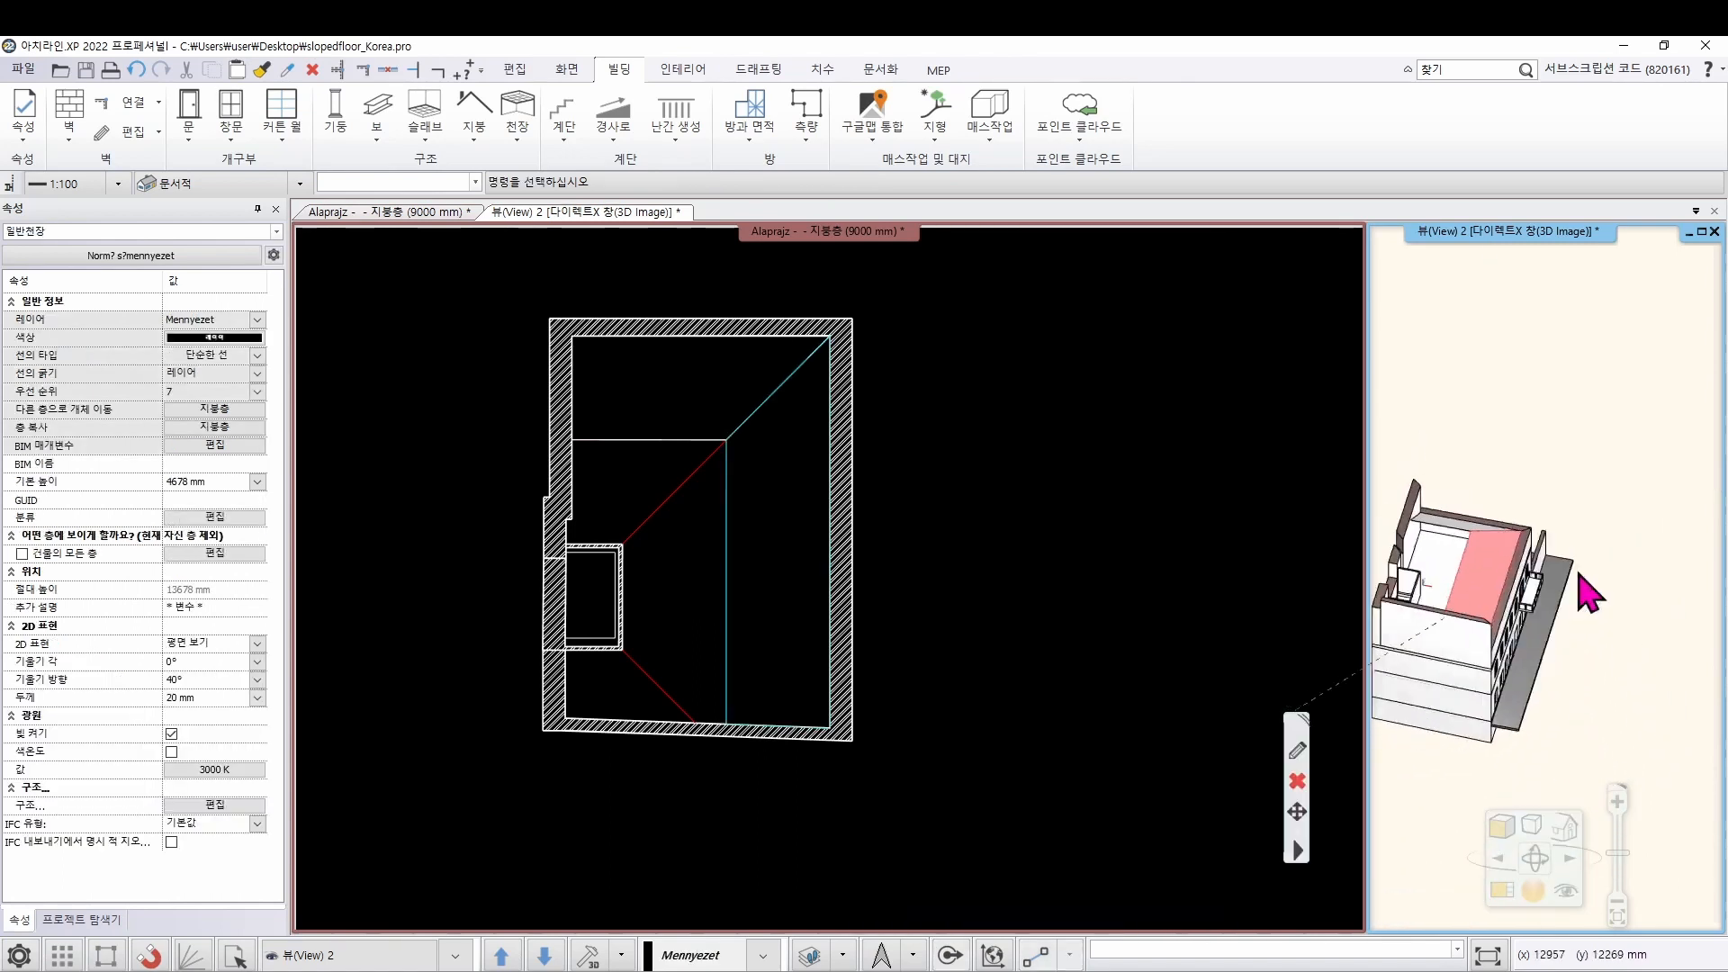
Deselect the raised right-hand ceiling and inspect how it meets the walls in 3D
scroll(1591, 594, up, 2)
click(1521, 576)
key(Escape)
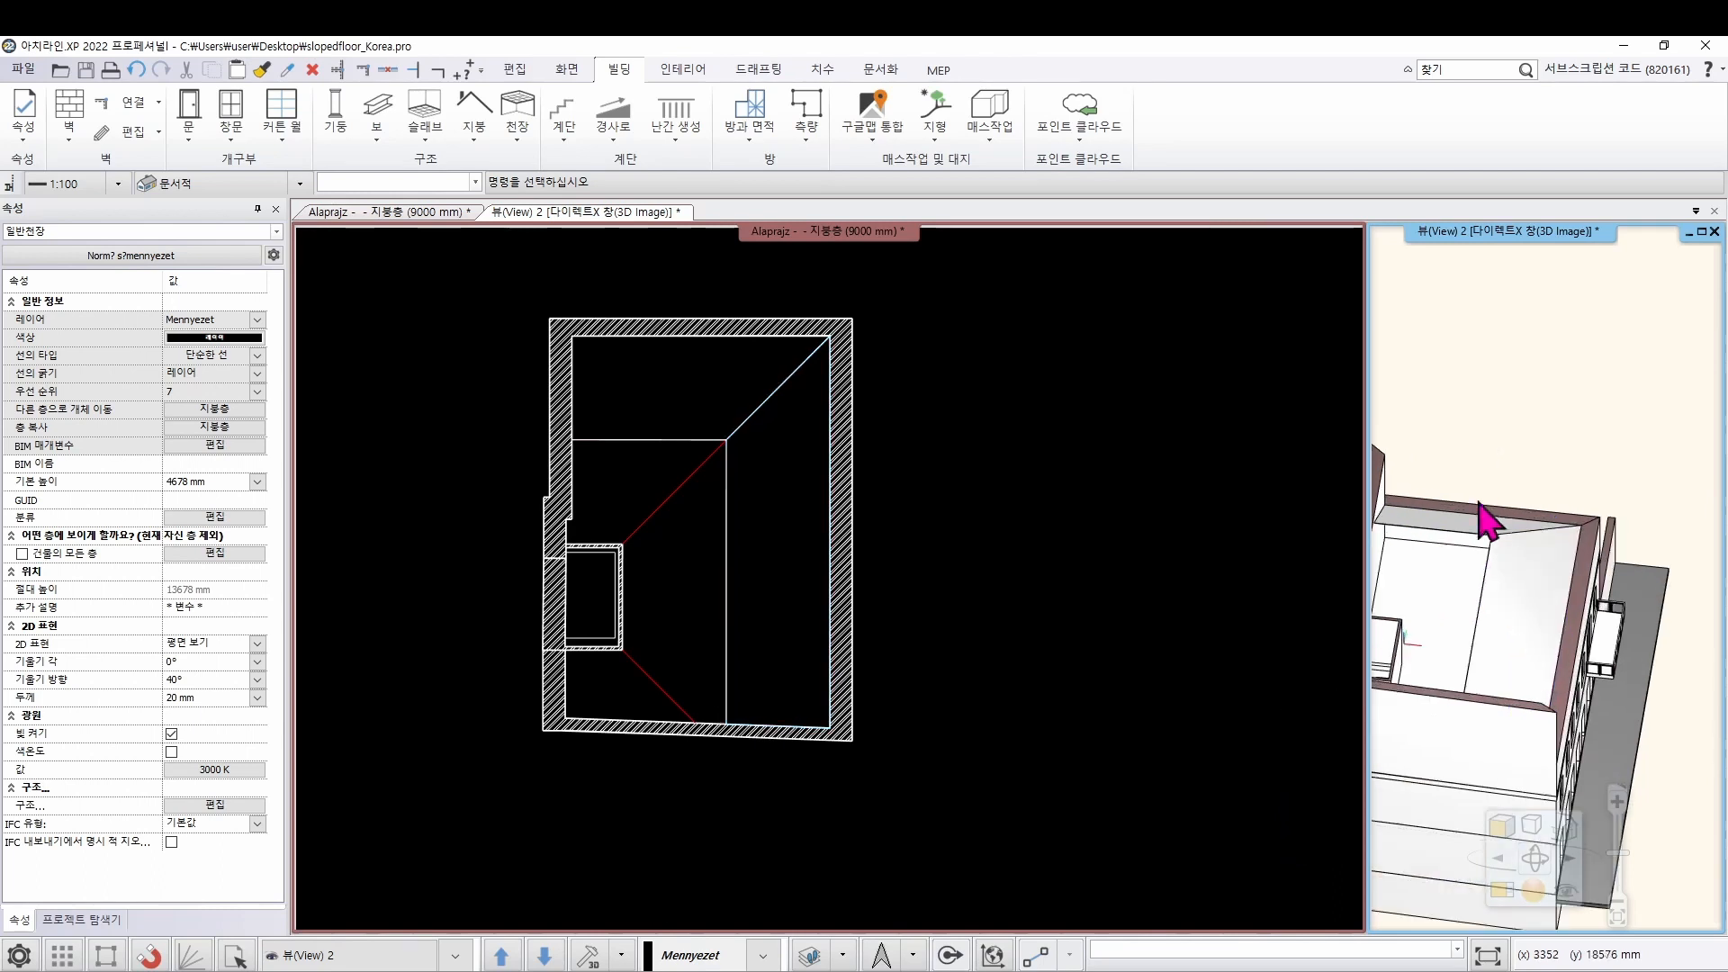
scroll(1444, 671, up, 2)
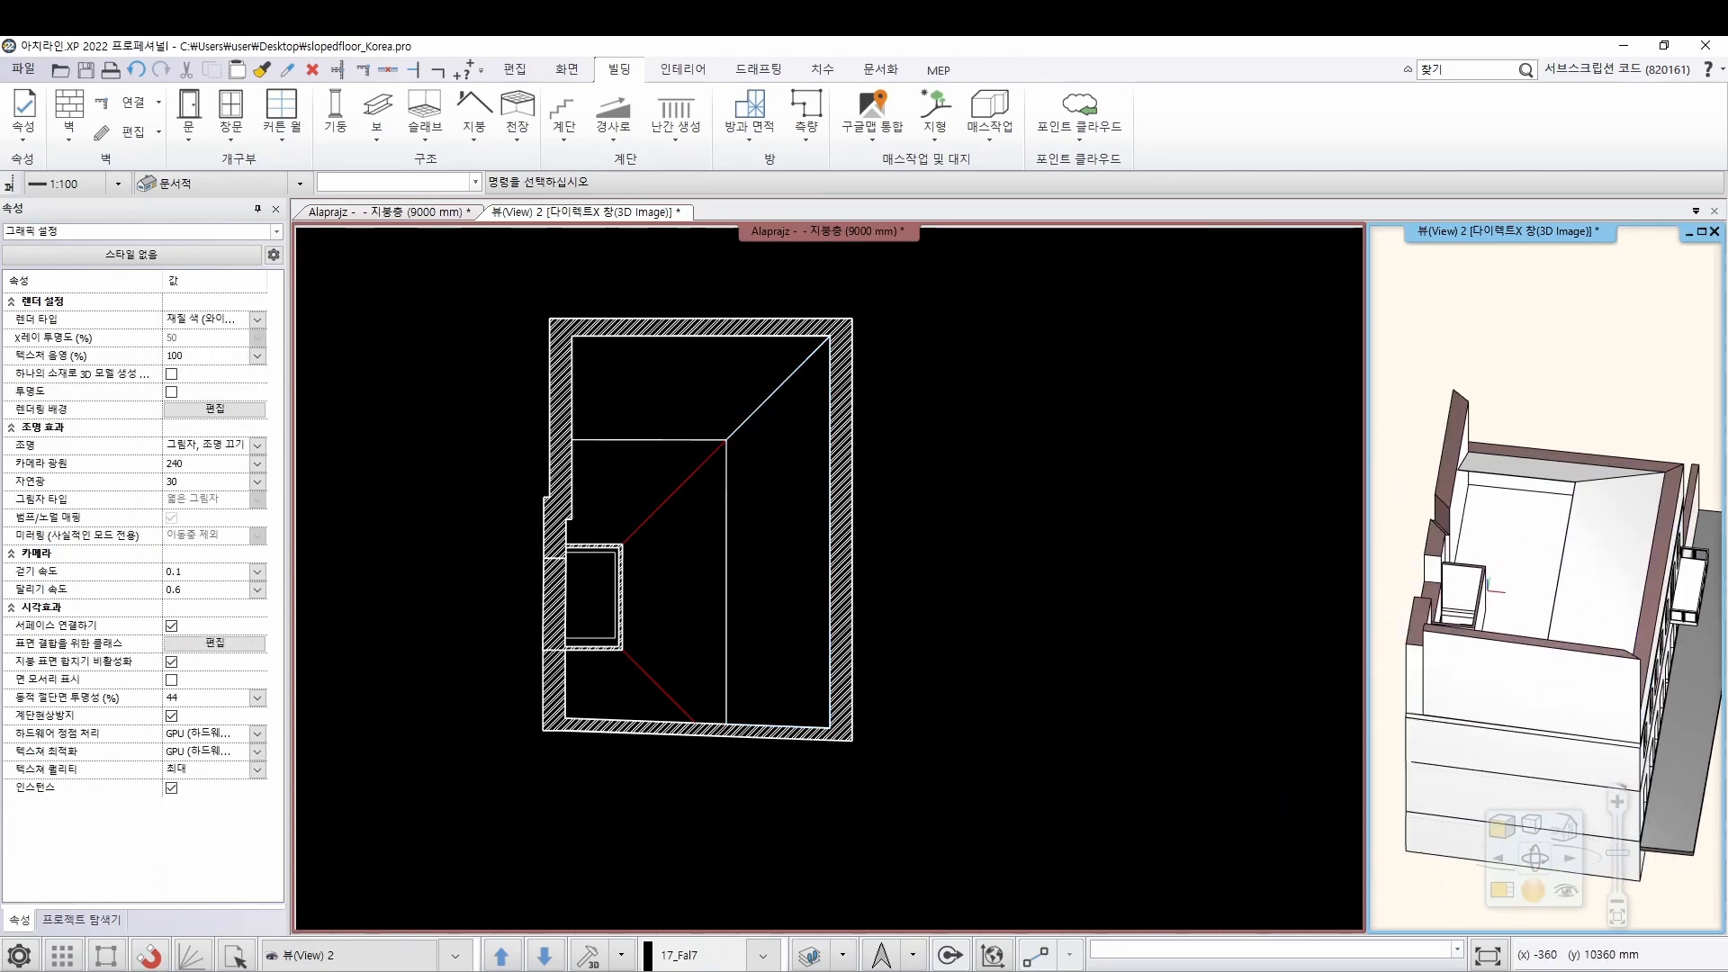
Draw a four-point polygon ceiling in the plan's lower-left corner, between the walls, the small enclosure and the lower diagonal guide line
click(1065, 584)
click(518, 141)
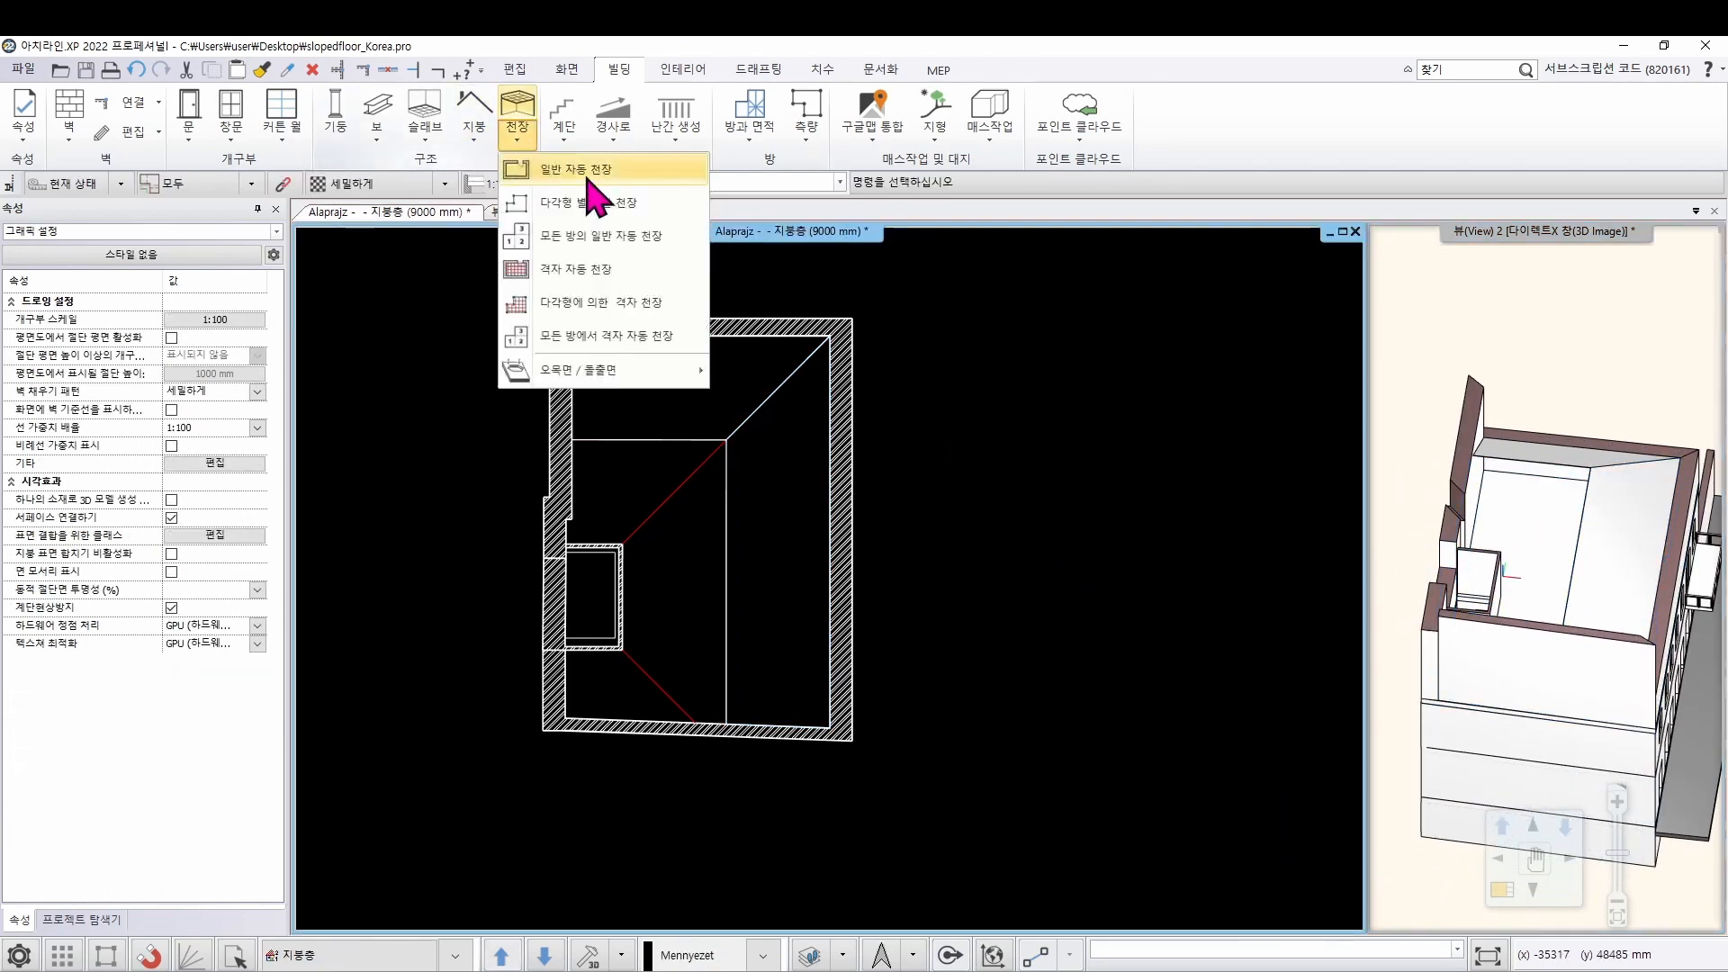
click(598, 222)
scroll(631, 558, up, 3)
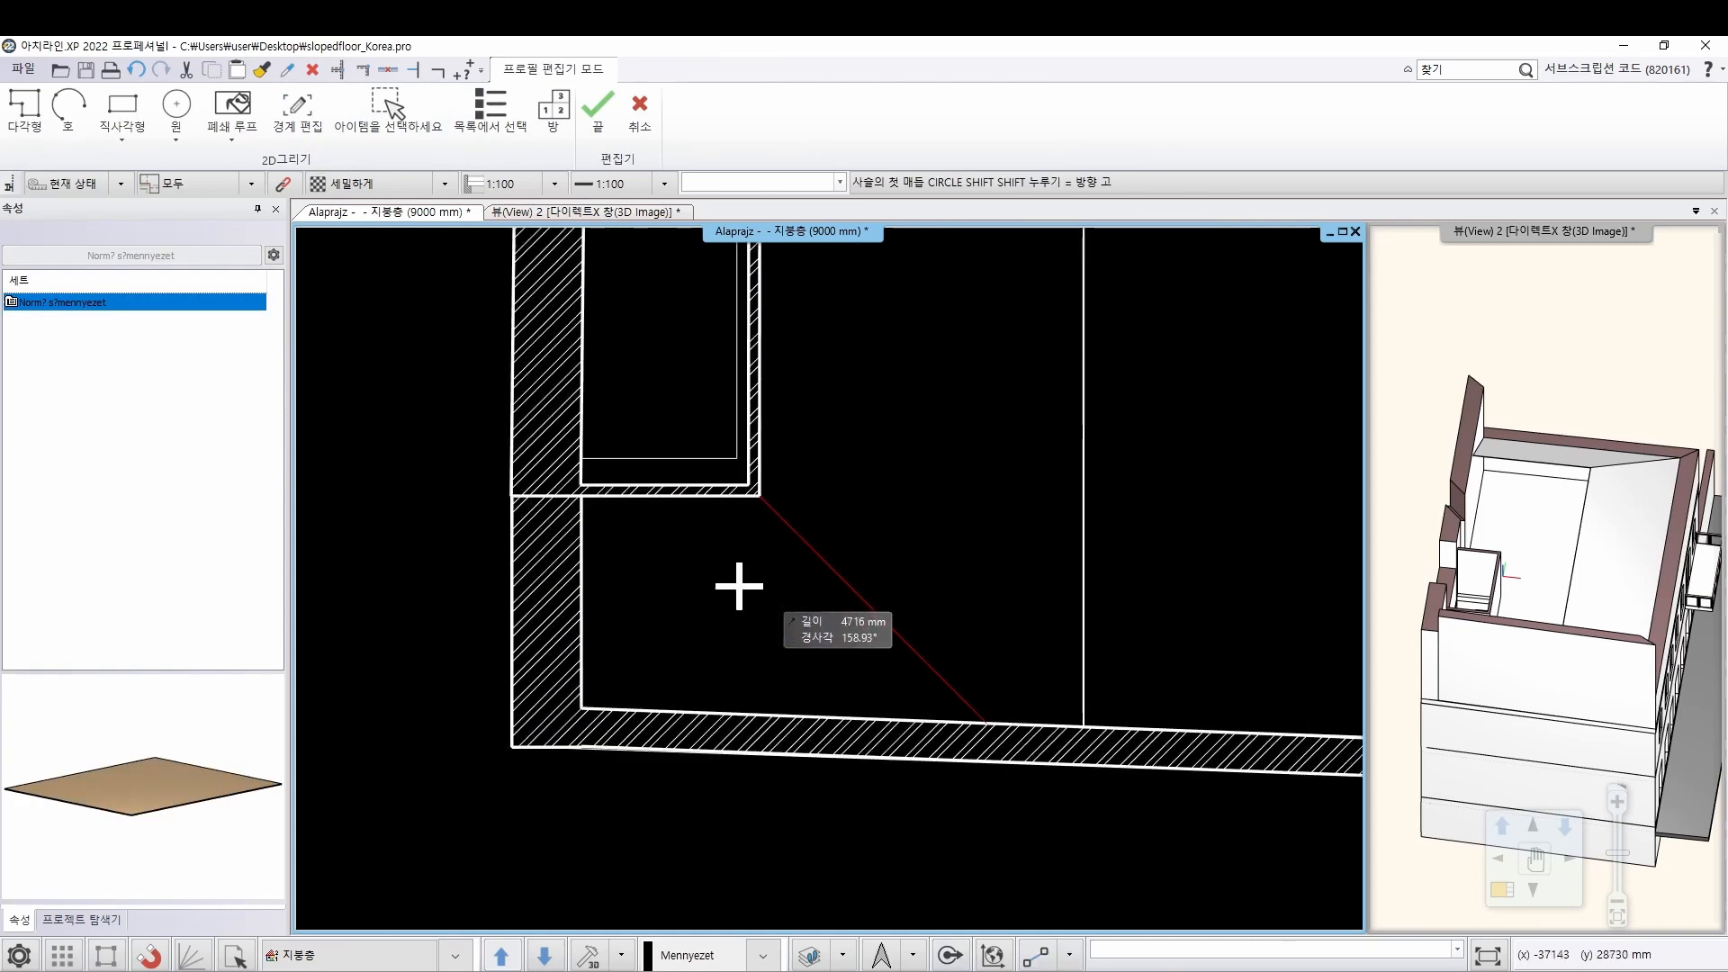
click(582, 496)
click(581, 710)
click(987, 722)
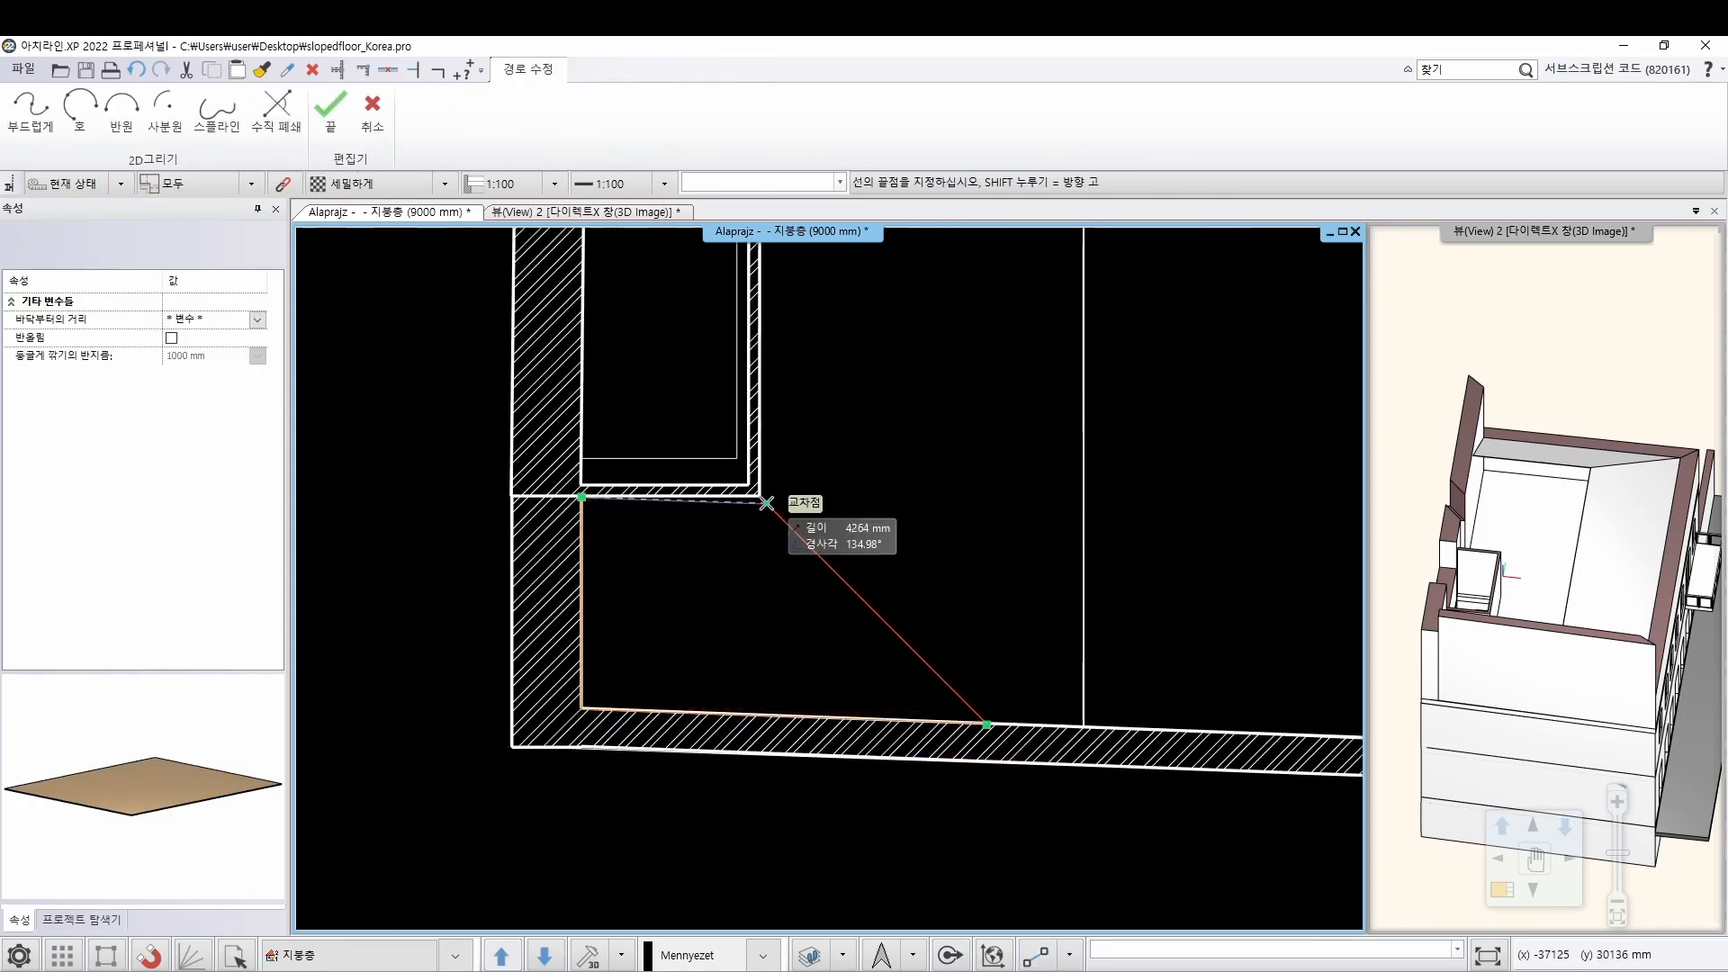
click(759, 496)
key(Return)
Set the lower-left ceiling's slope angle to -40° and offset its upper edge to the small enclosure's lower wall
click(705, 562)
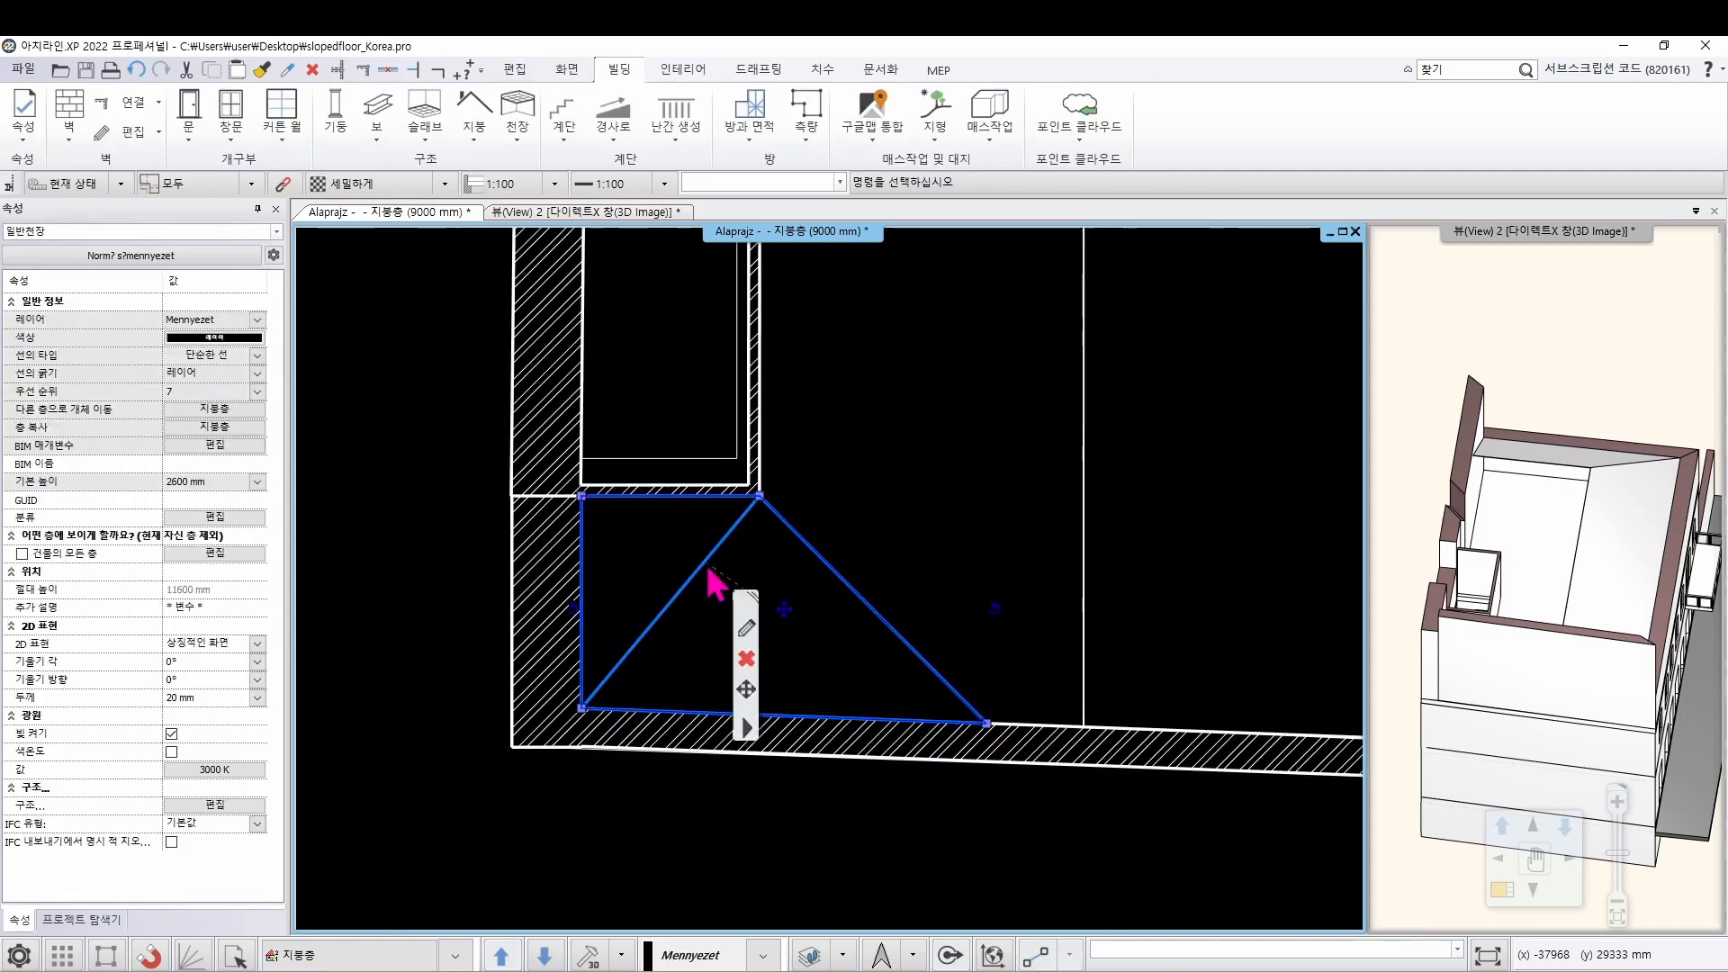
click(180, 663)
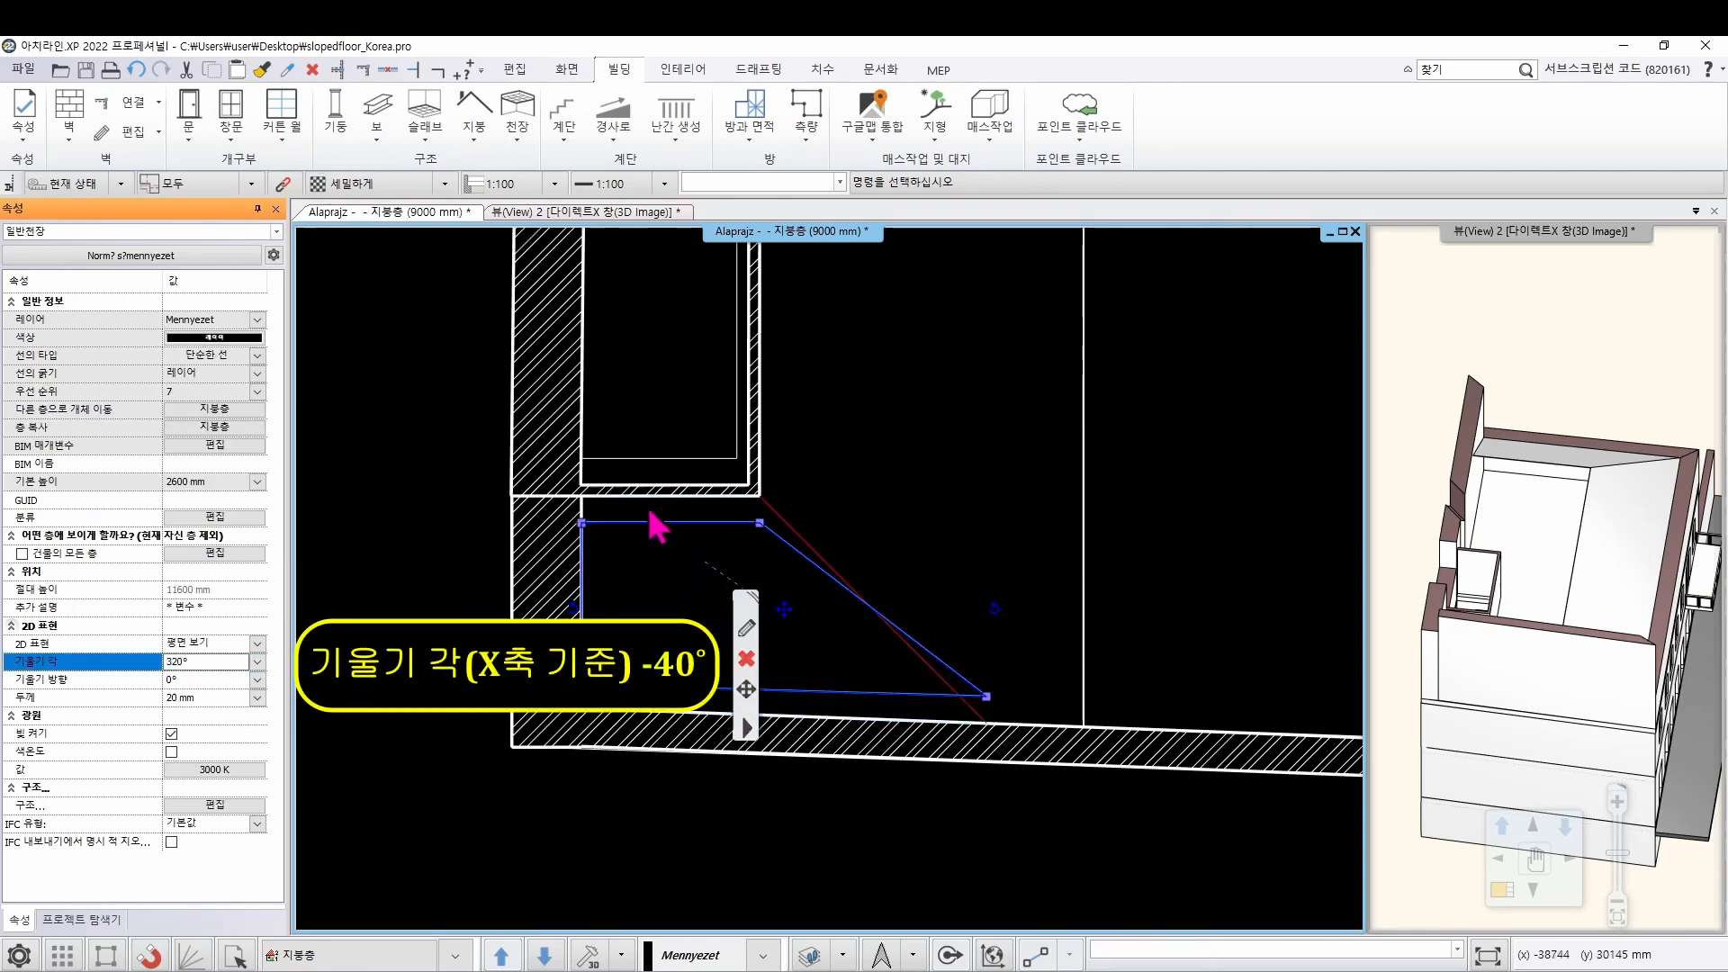
click(639, 522)
click(700, 538)
click(668, 486)
right_click(667, 487)
key(Escape)
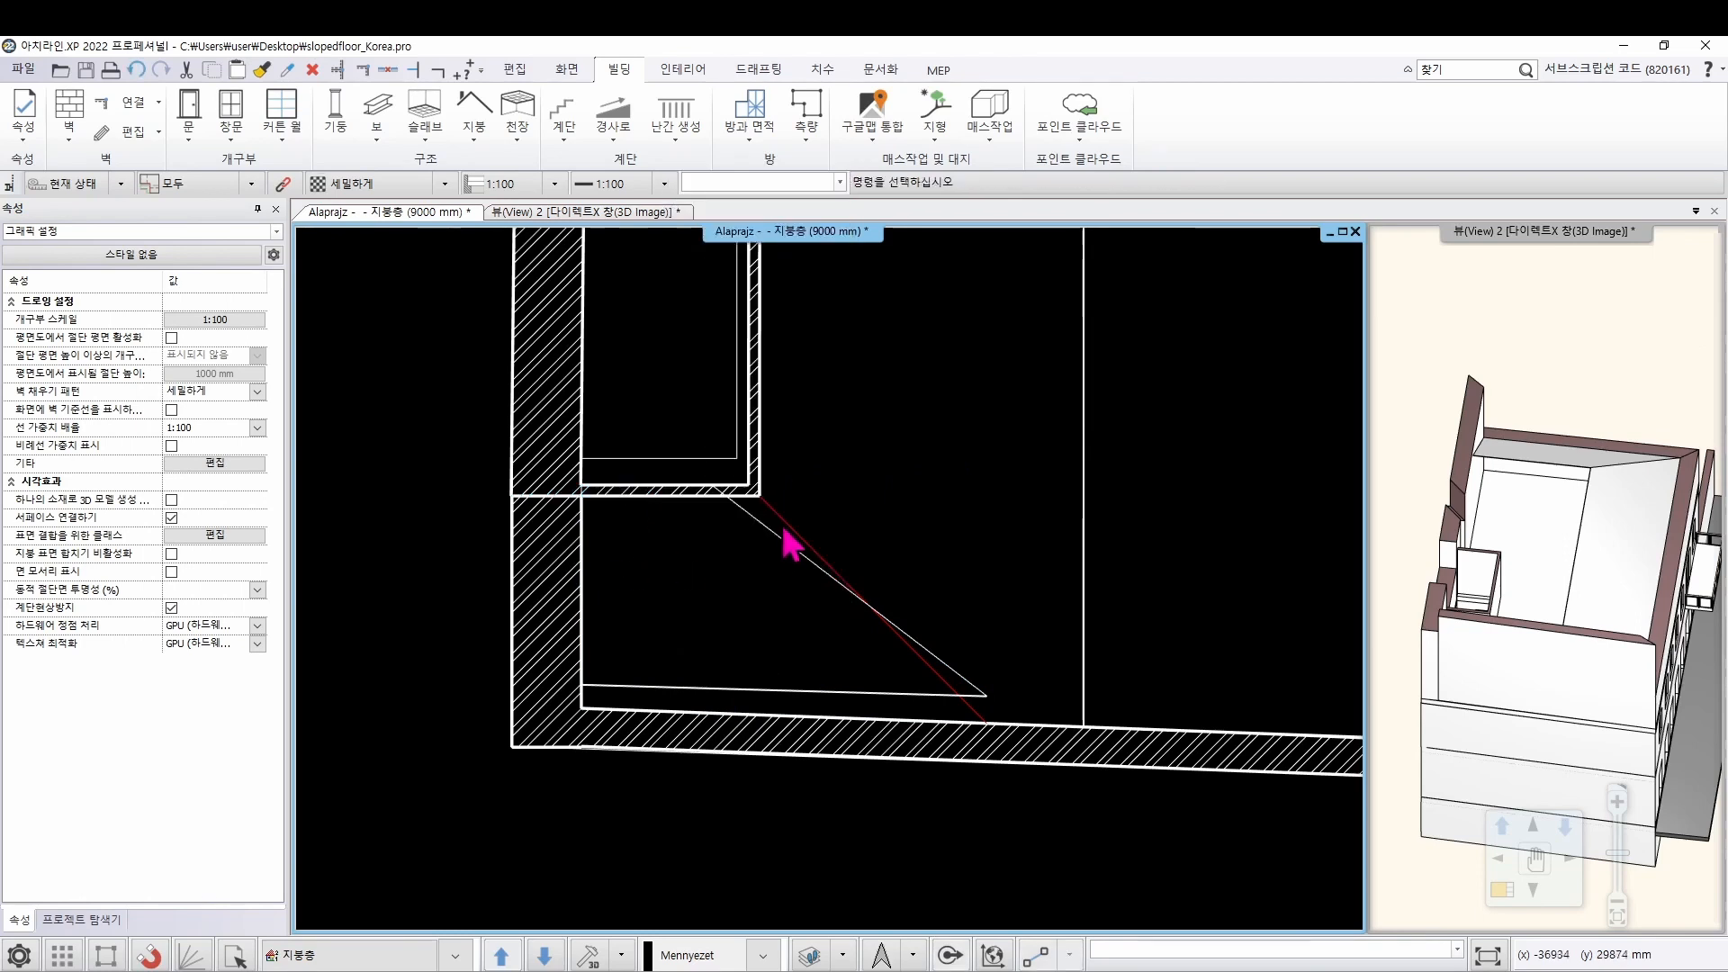
Offset the lower-left ceiling's upper edge to the enclosure wall's outer face and its lower edge to the bottom wall's inner face
click(790, 544)
click(745, 494)
click(760, 498)
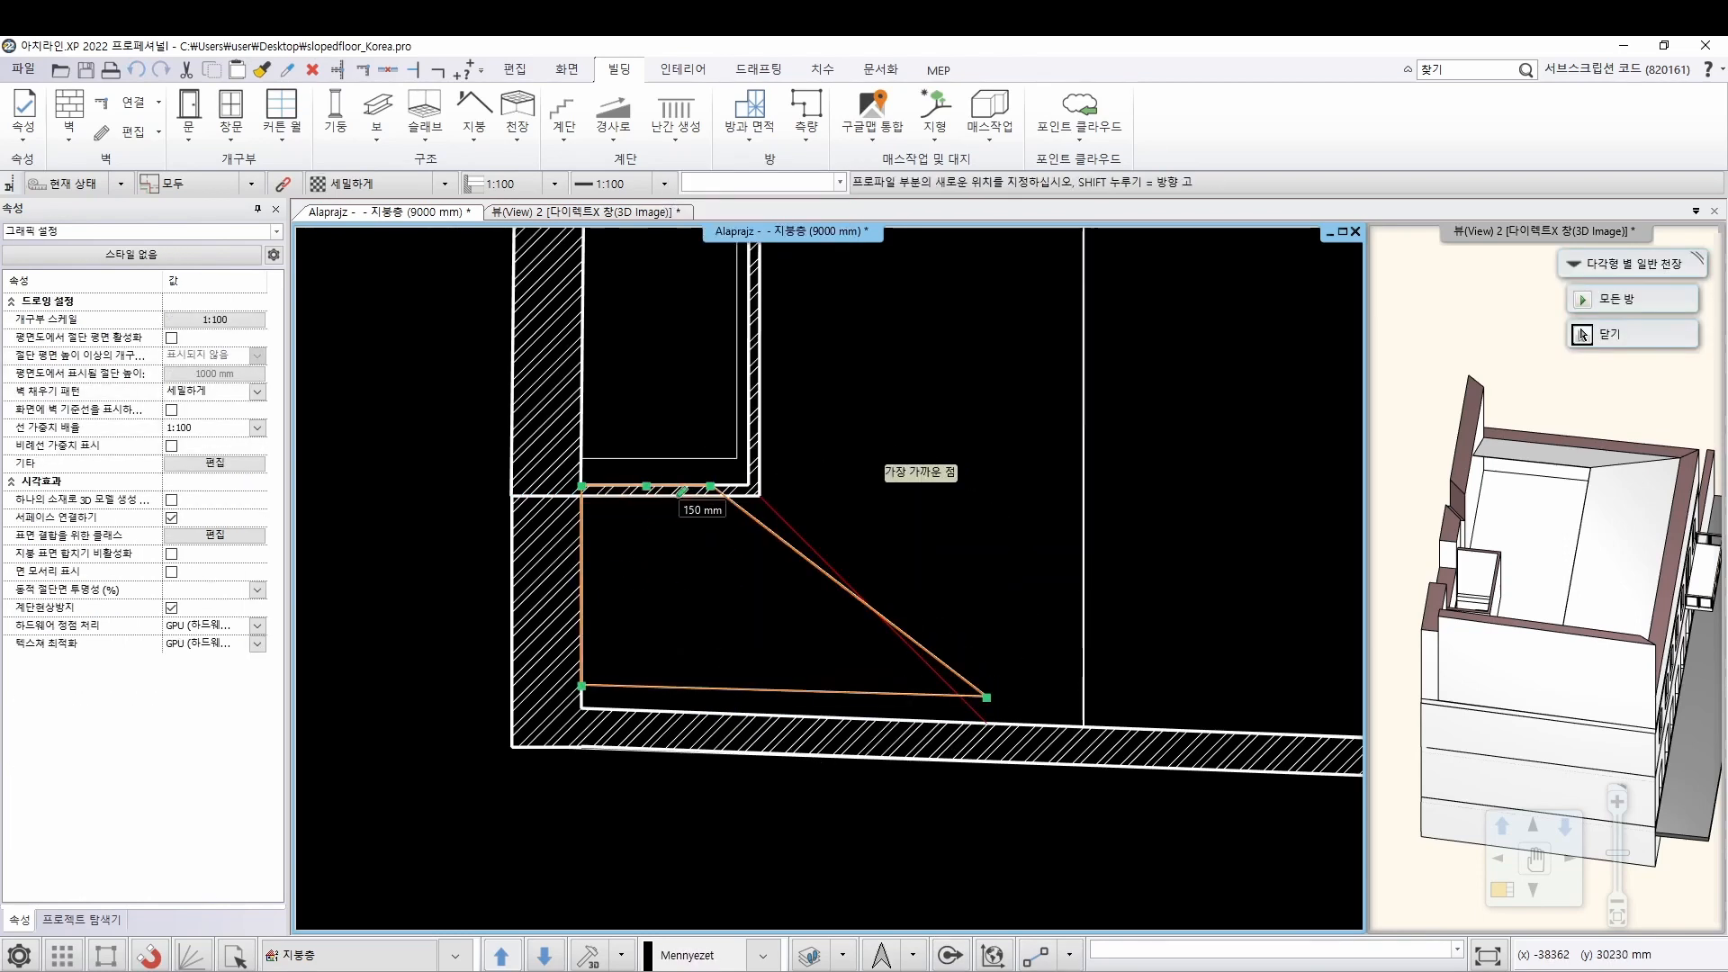
click(681, 491)
click(785, 708)
click(865, 703)
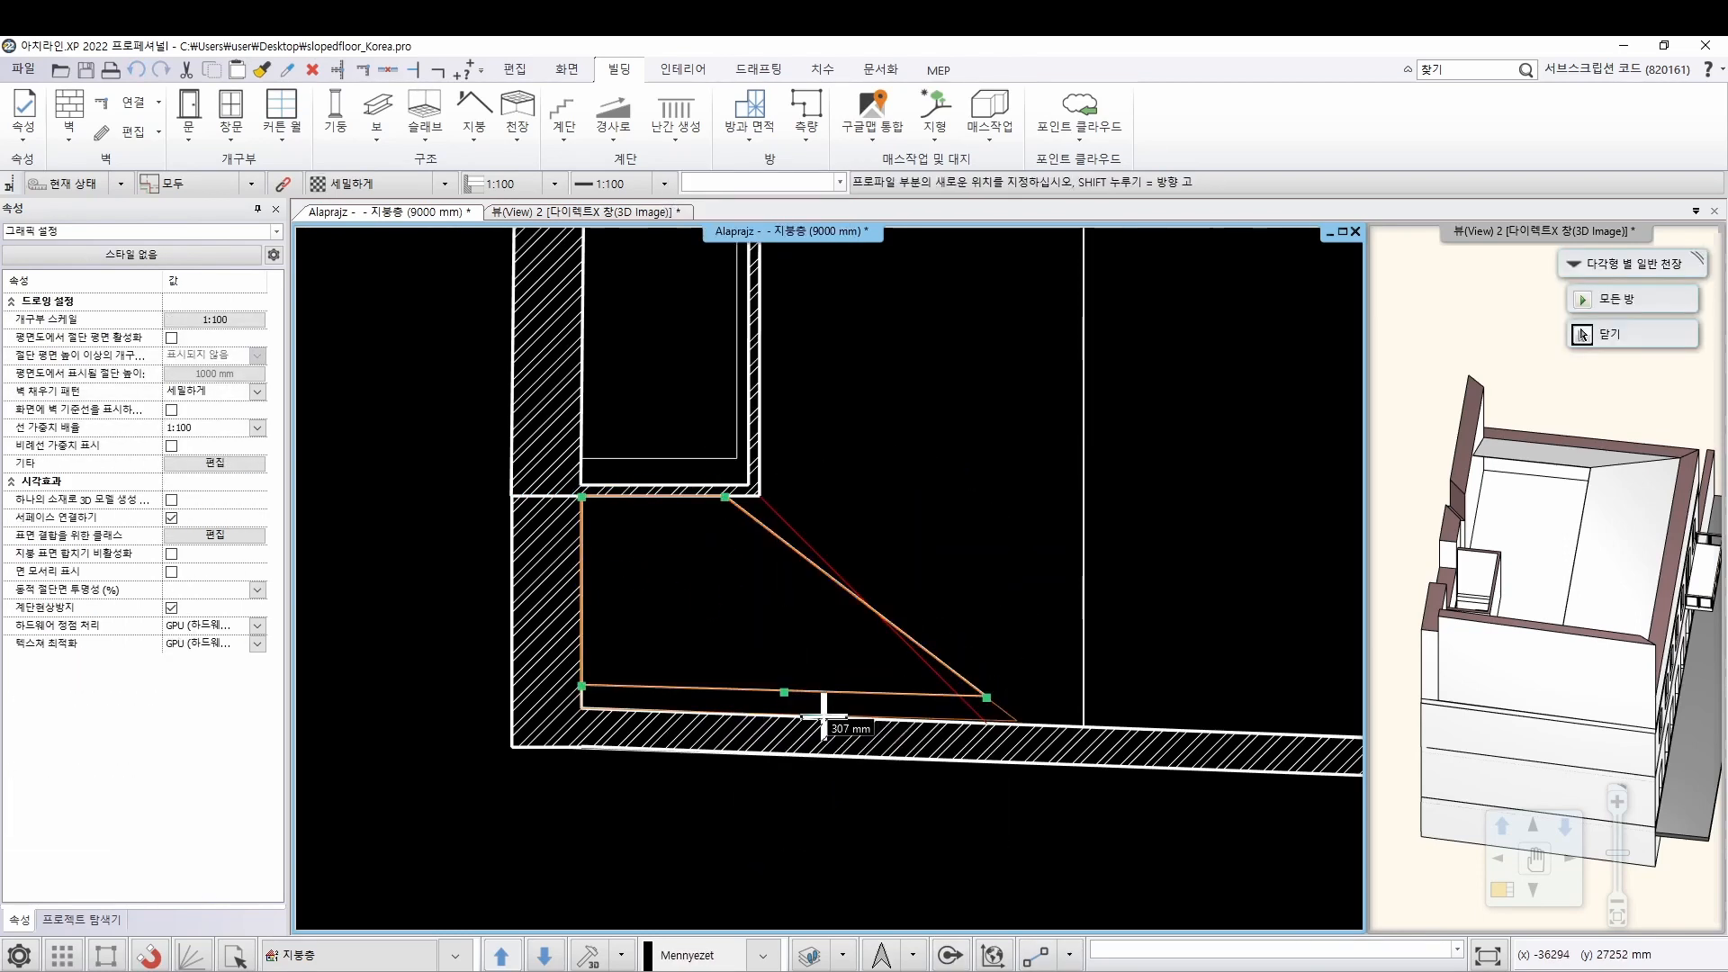
click(791, 717)
Move the lower-left ceiling's upper-right node to the enclosure's corner and its lower-right node to the diagonal guide line's end at the wall
click(776, 528)
click(792, 518)
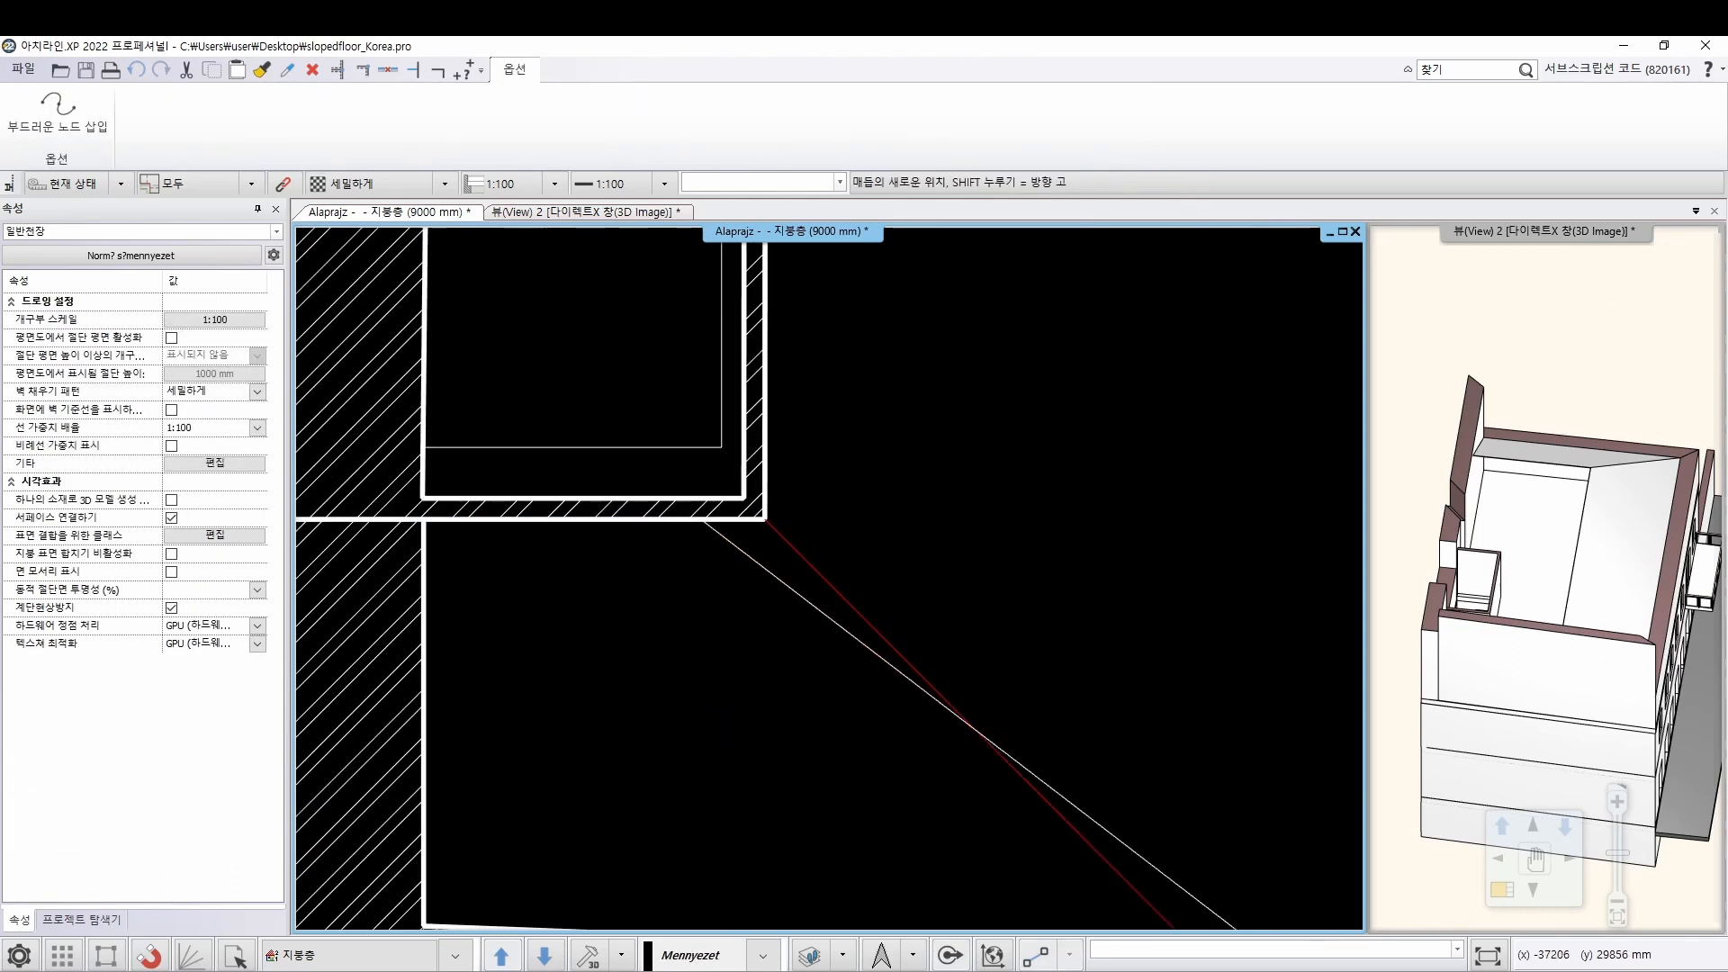
click(792, 513)
click(983, 776)
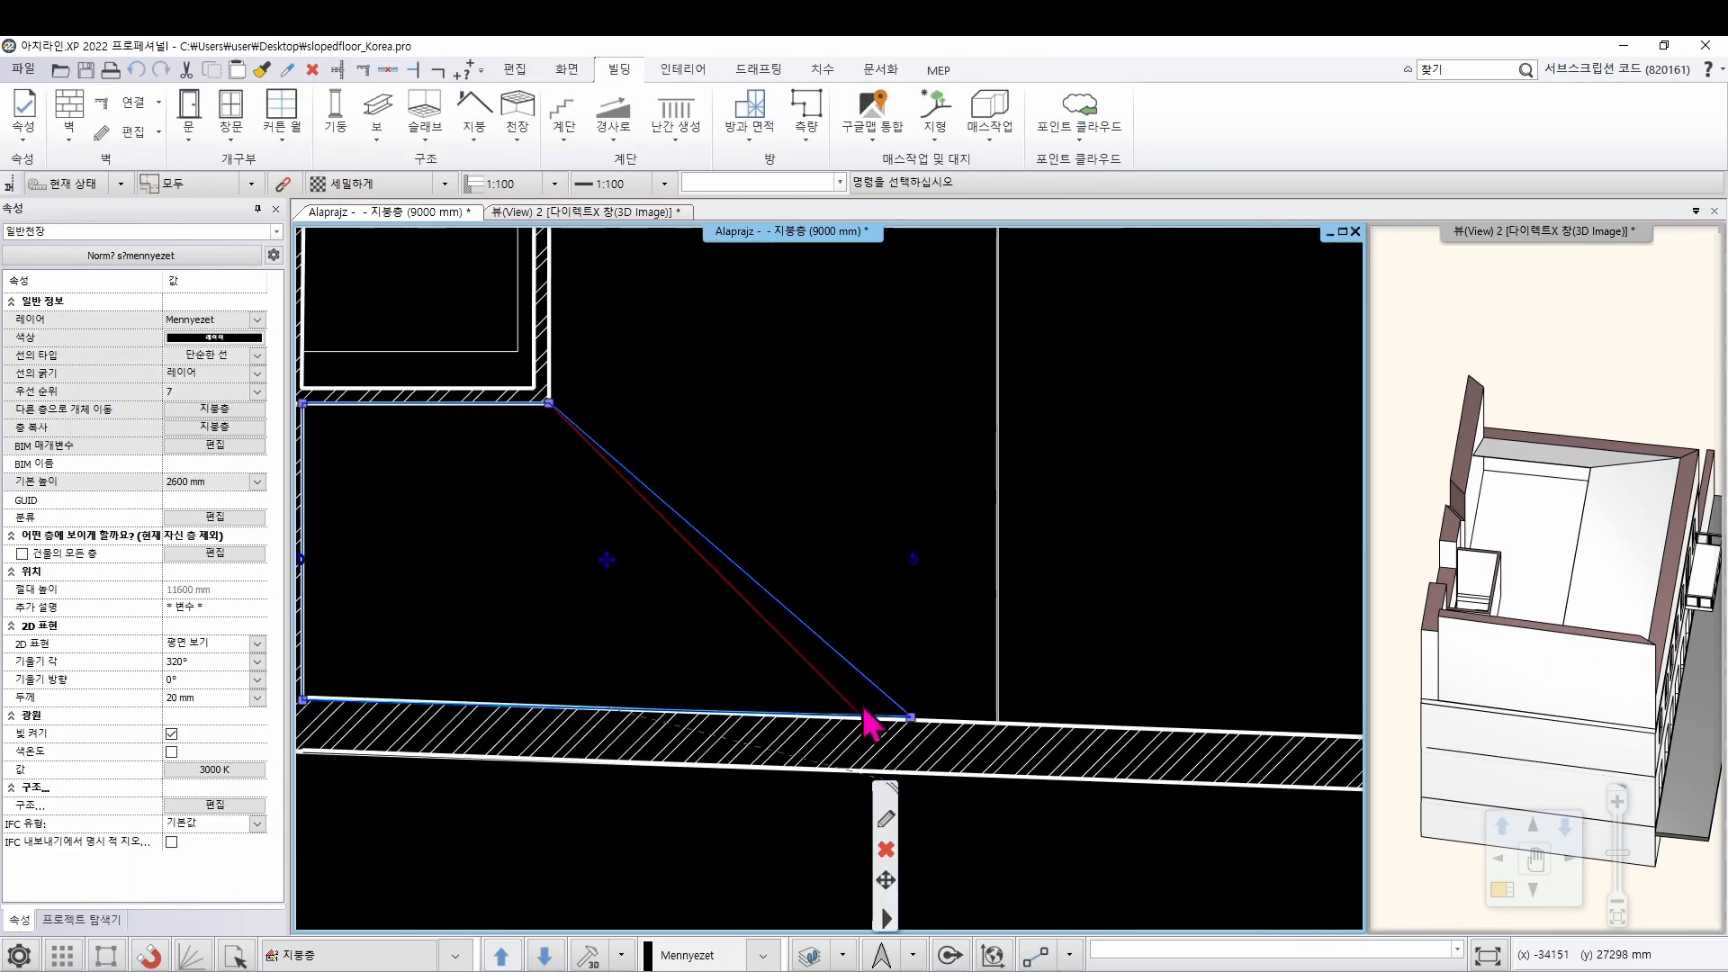
click(911, 718)
click(941, 455)
click(895, 718)
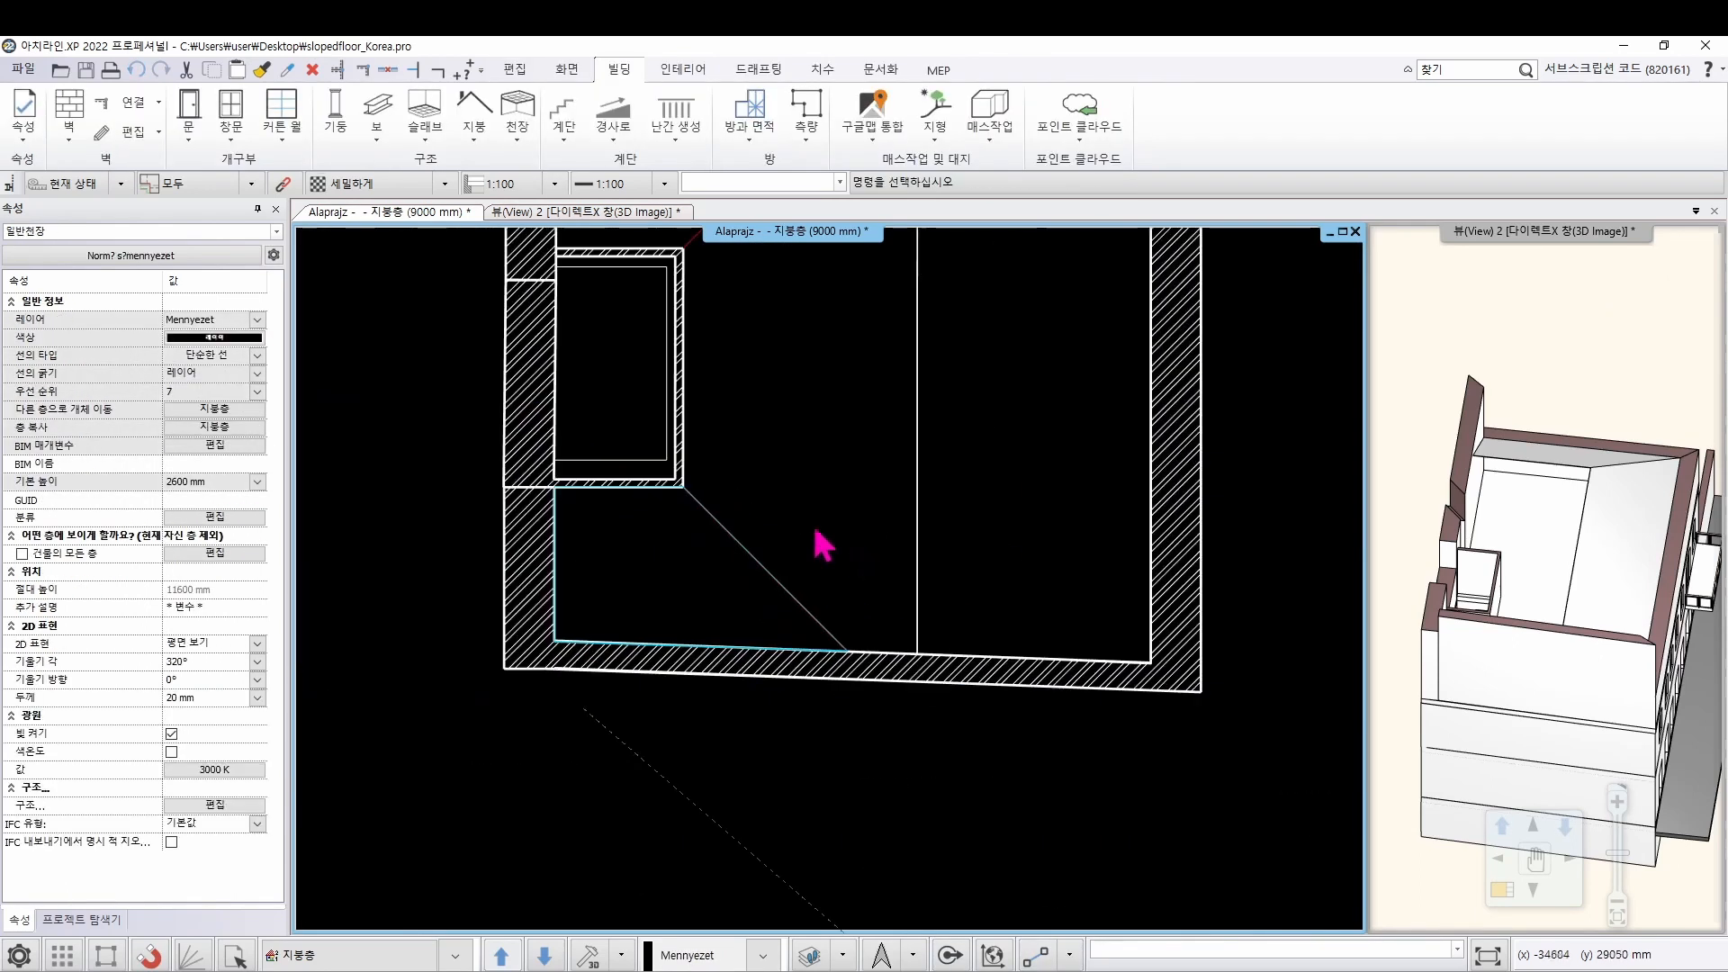
click(797, 379)
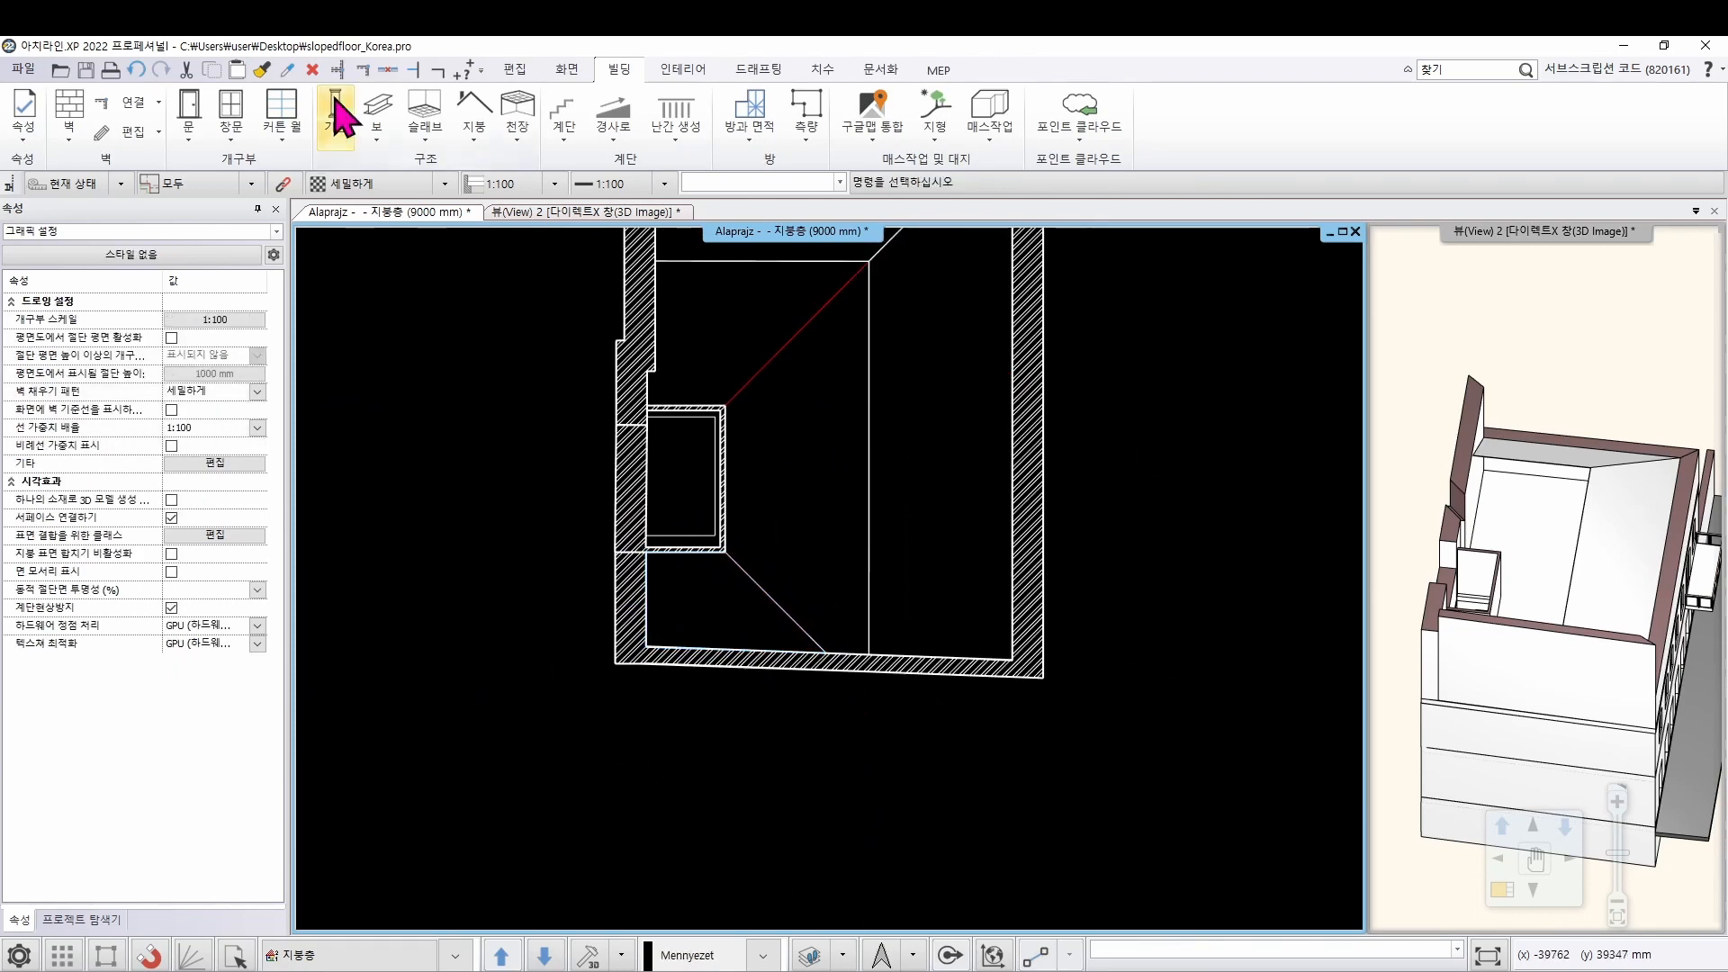
Draw a five-point polygon ceiling between the enclosure's outer wall, both diagonal guide lines, the bottom wall and the vertical ridge line
click(428, 140)
click(603, 213)
click(726, 407)
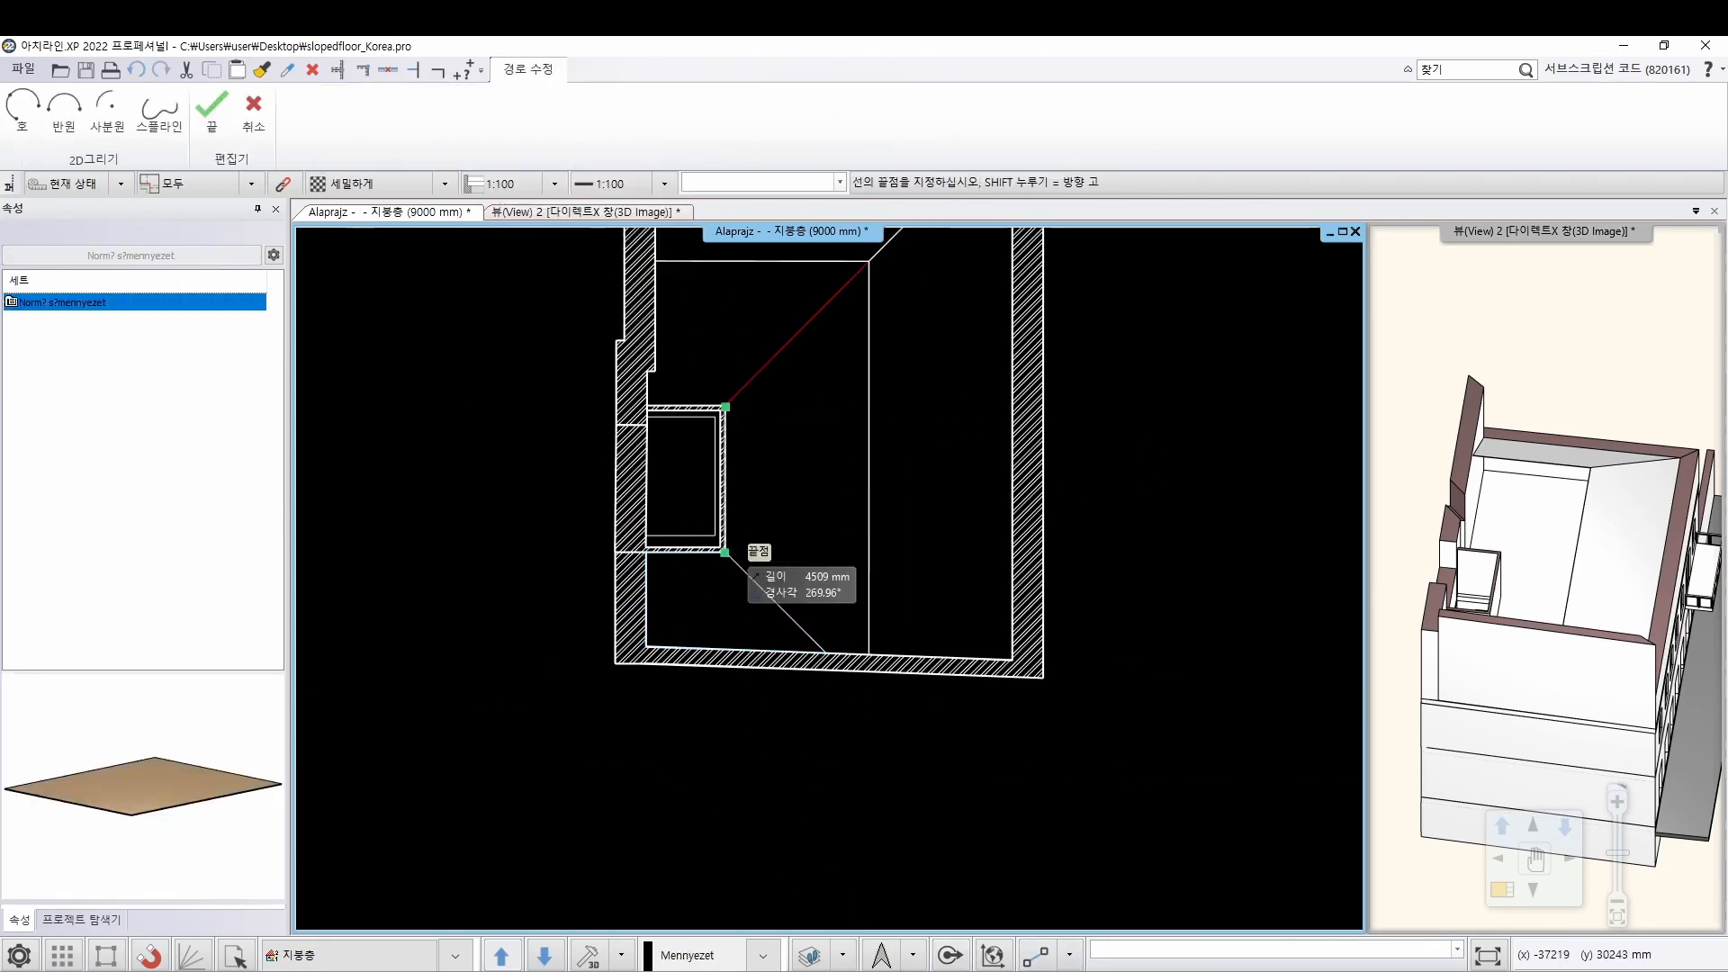
click(725, 553)
scroll(826, 653, up, 4)
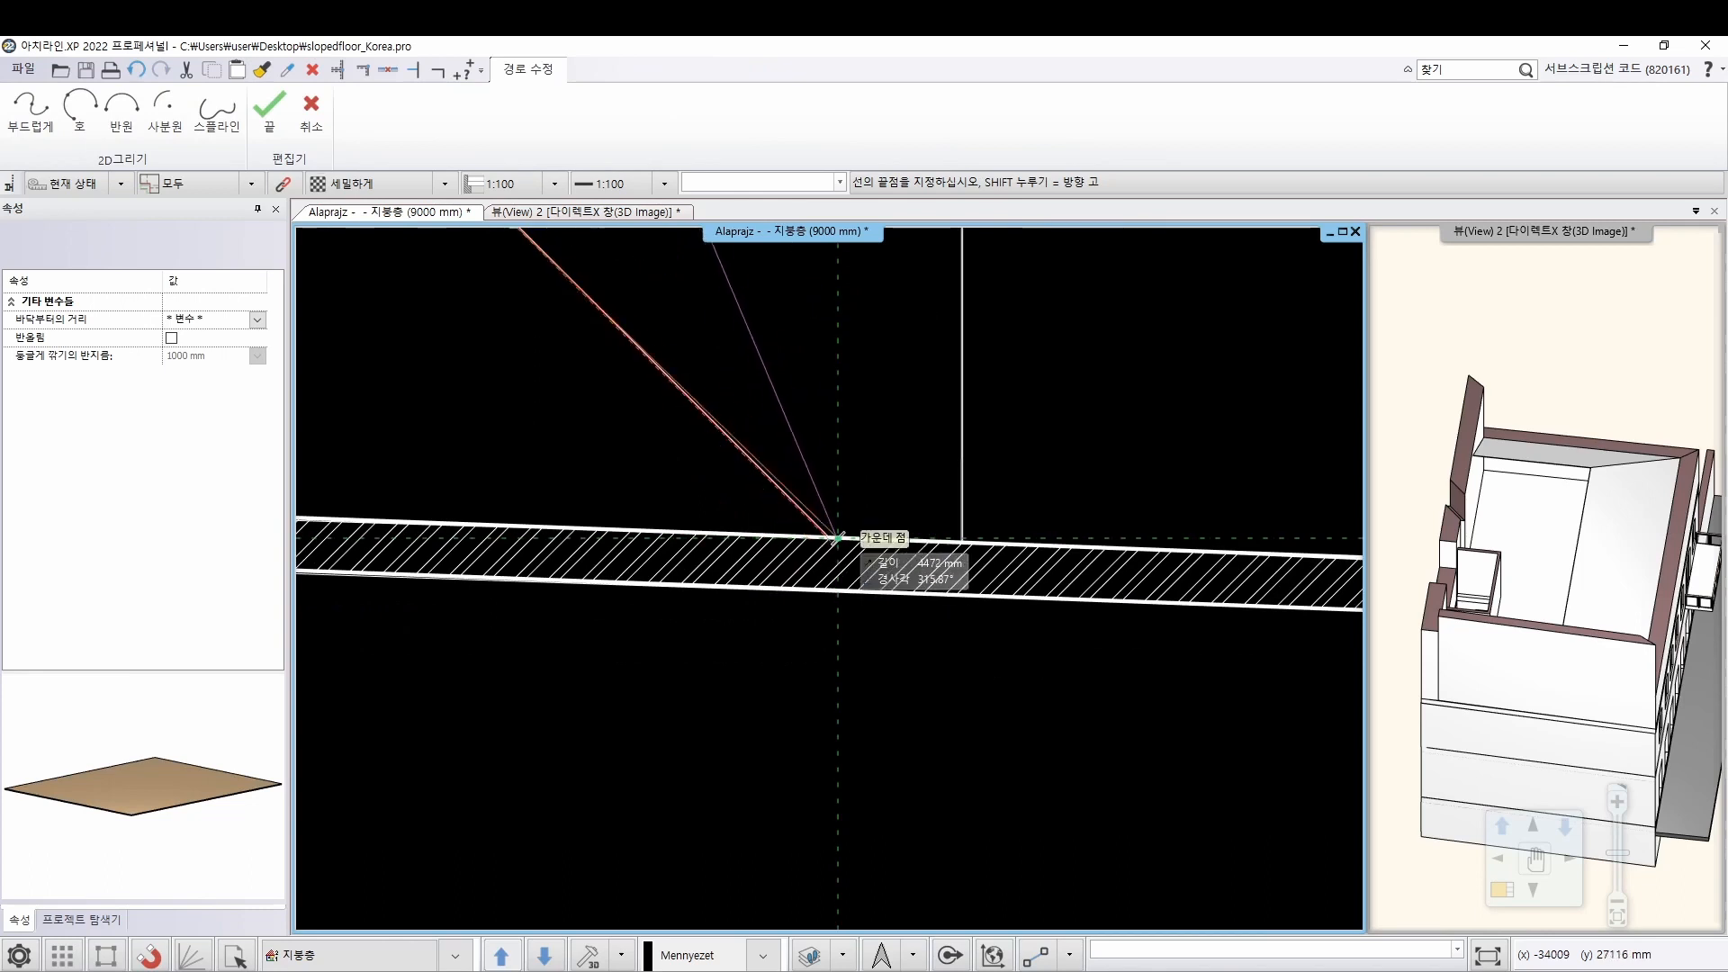
click(996, 547)
scroll(945, 321, down, 3)
scroll(851, 290, up, 3)
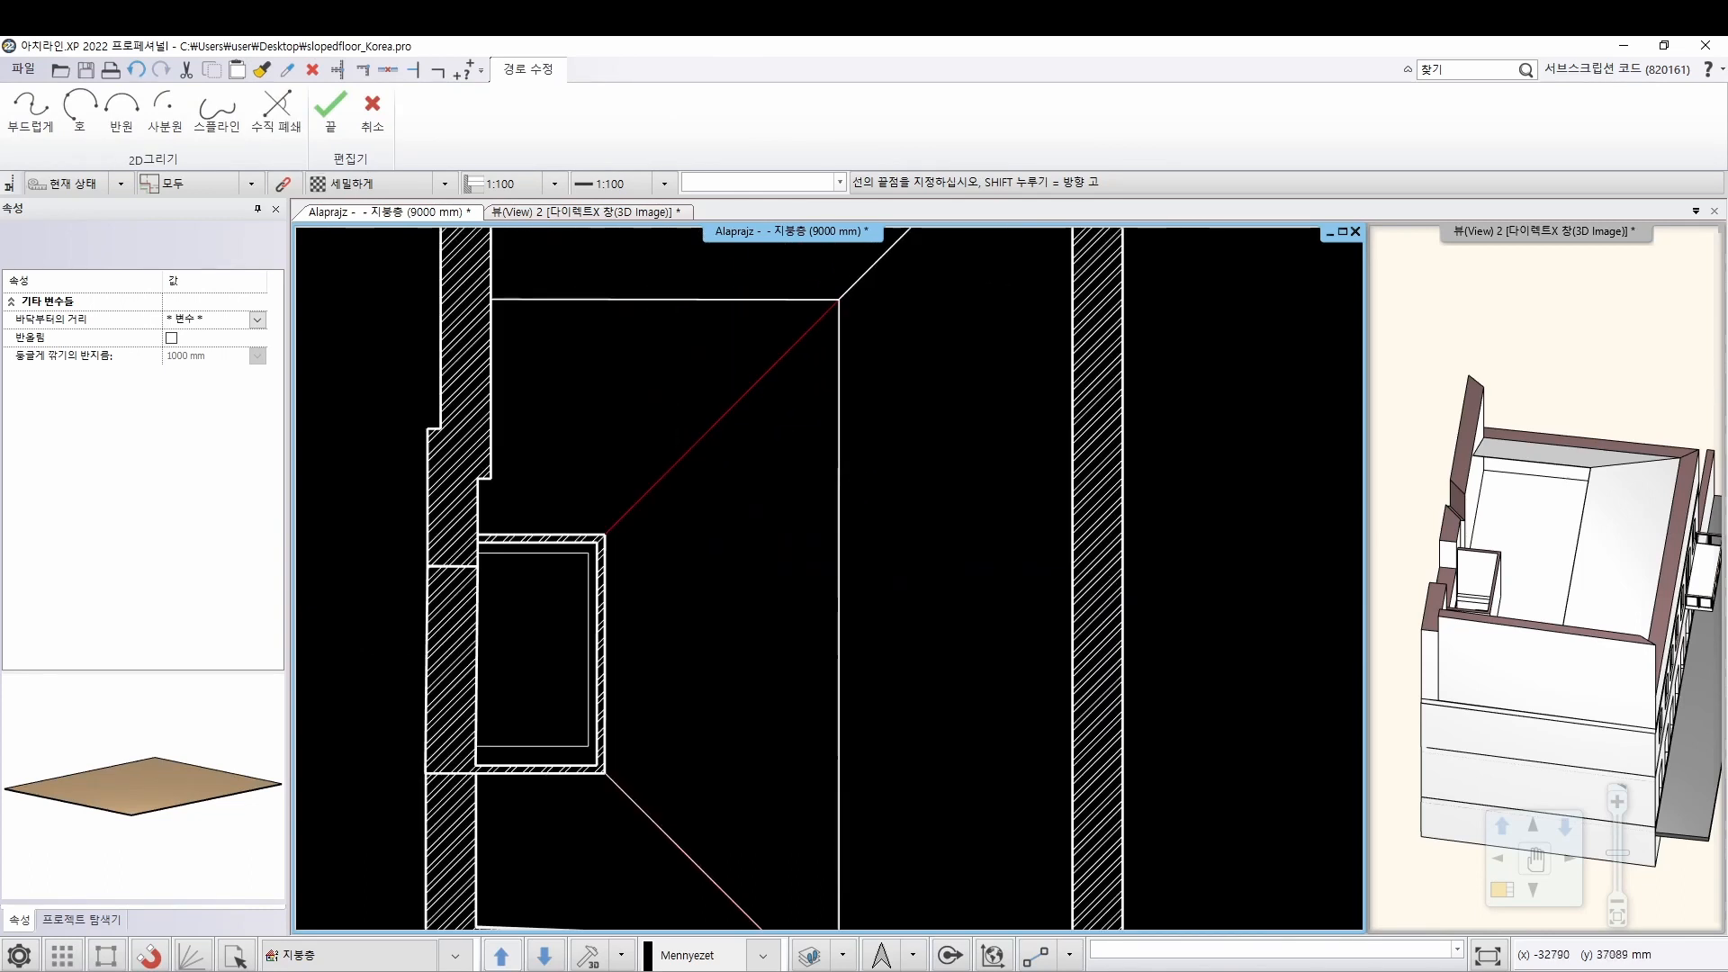
click(839, 300)
key(Return)
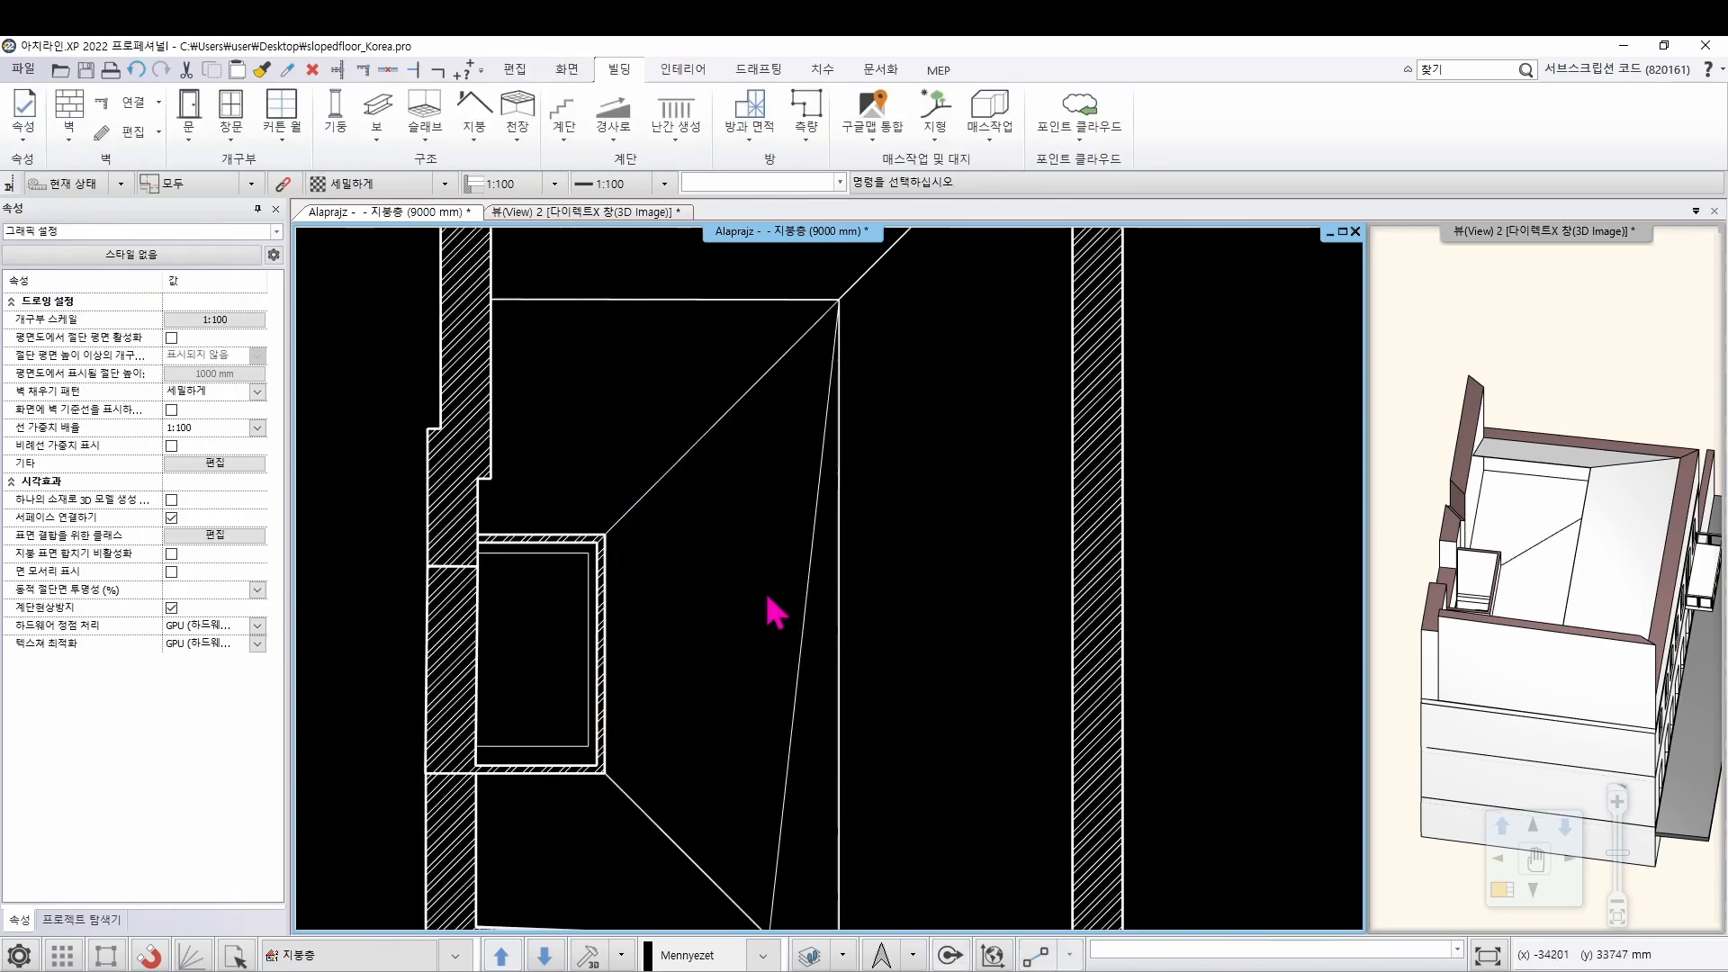
Set the middle ceiling's slope direction to -40°
click(793, 686)
middle_drag(774, 666, 797, 562)
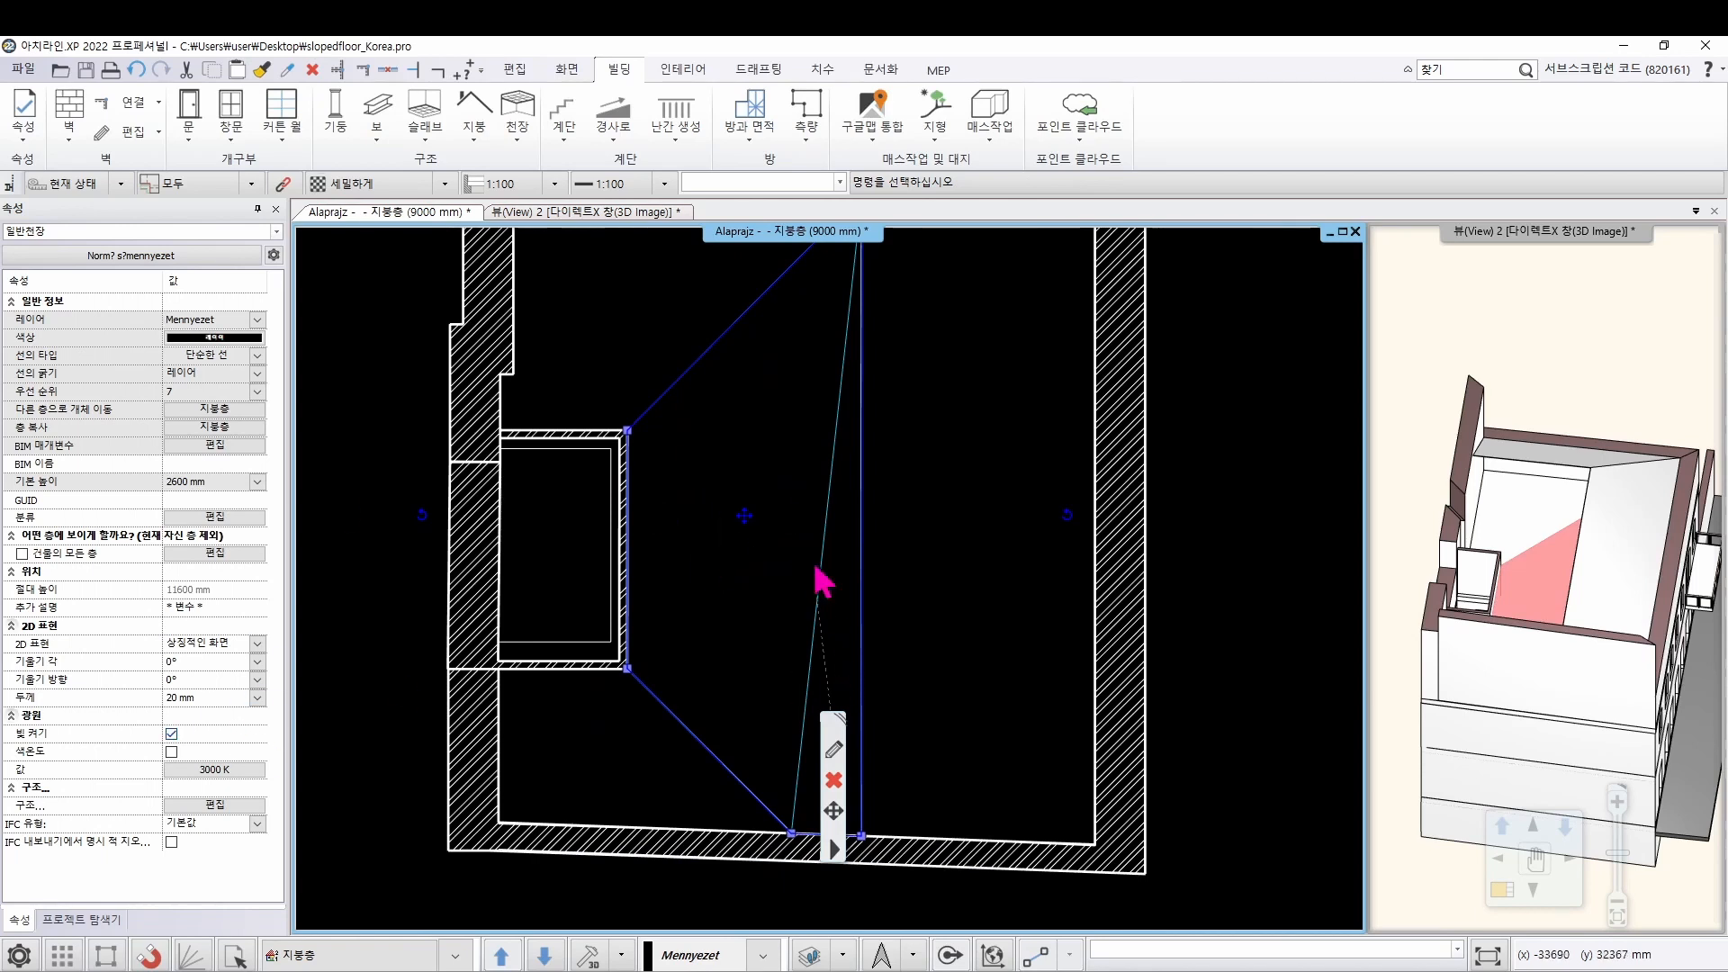
click(205, 679)
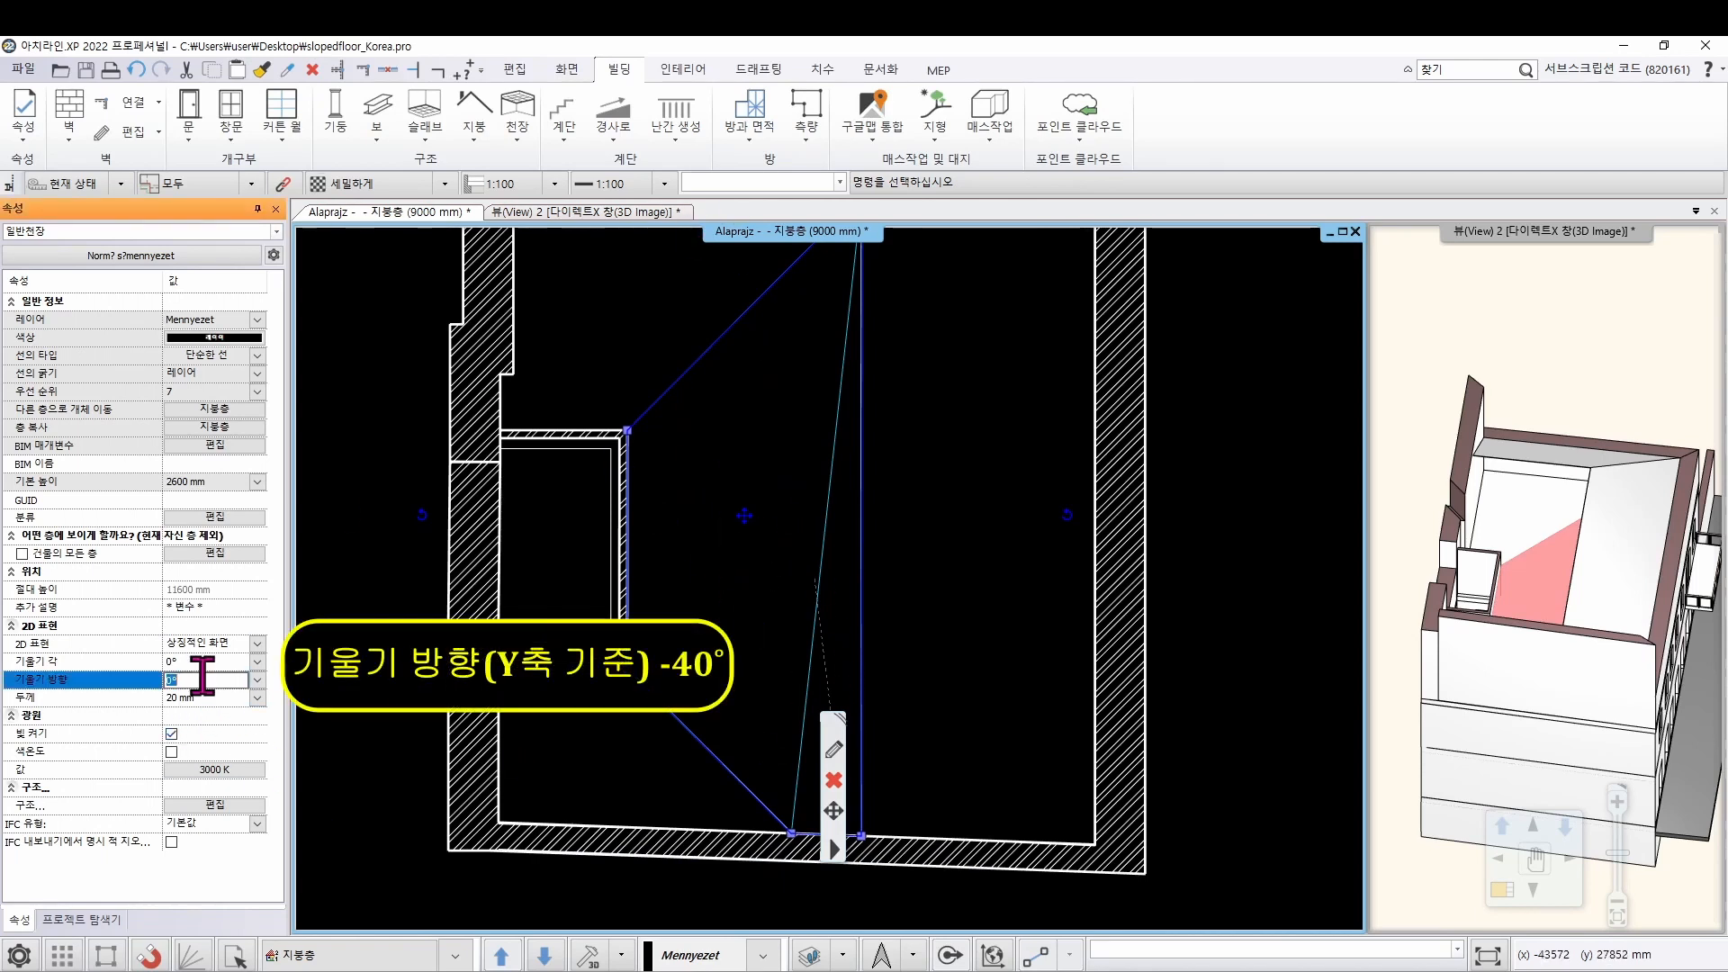
text(-40)
key(Return)
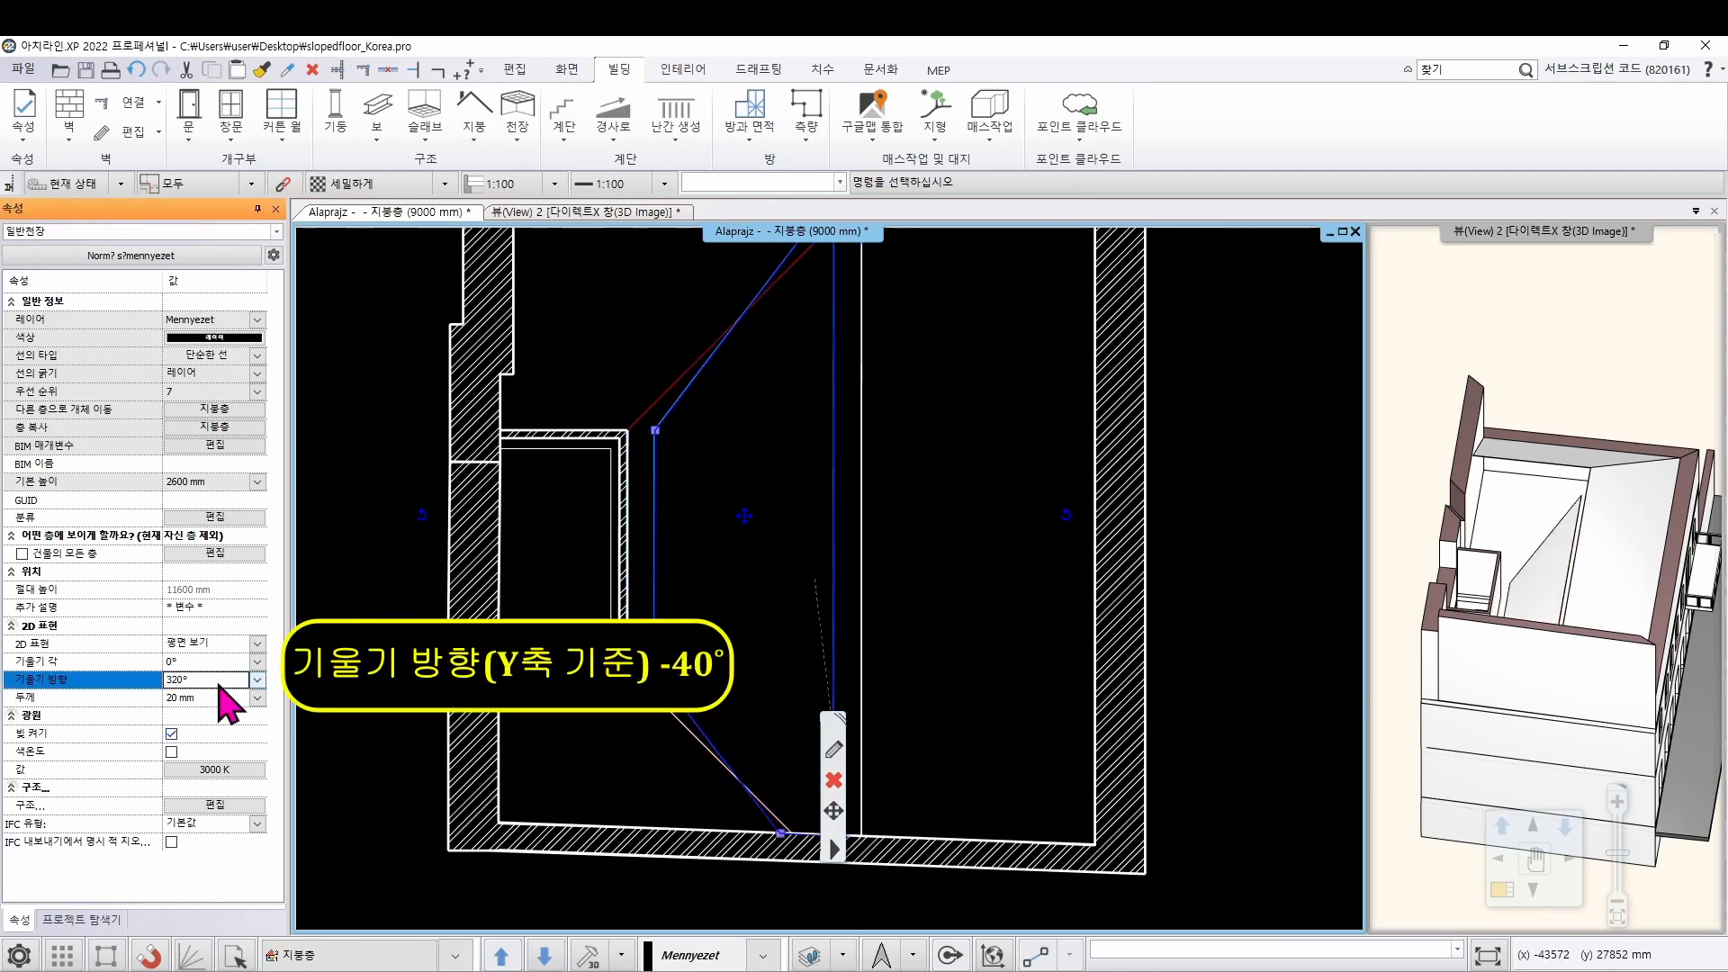
Offset the middle ceiling's left edge to the enclosure's outer wall face and its right edge to the vertical ridge line
click(654, 470)
click(629, 468)
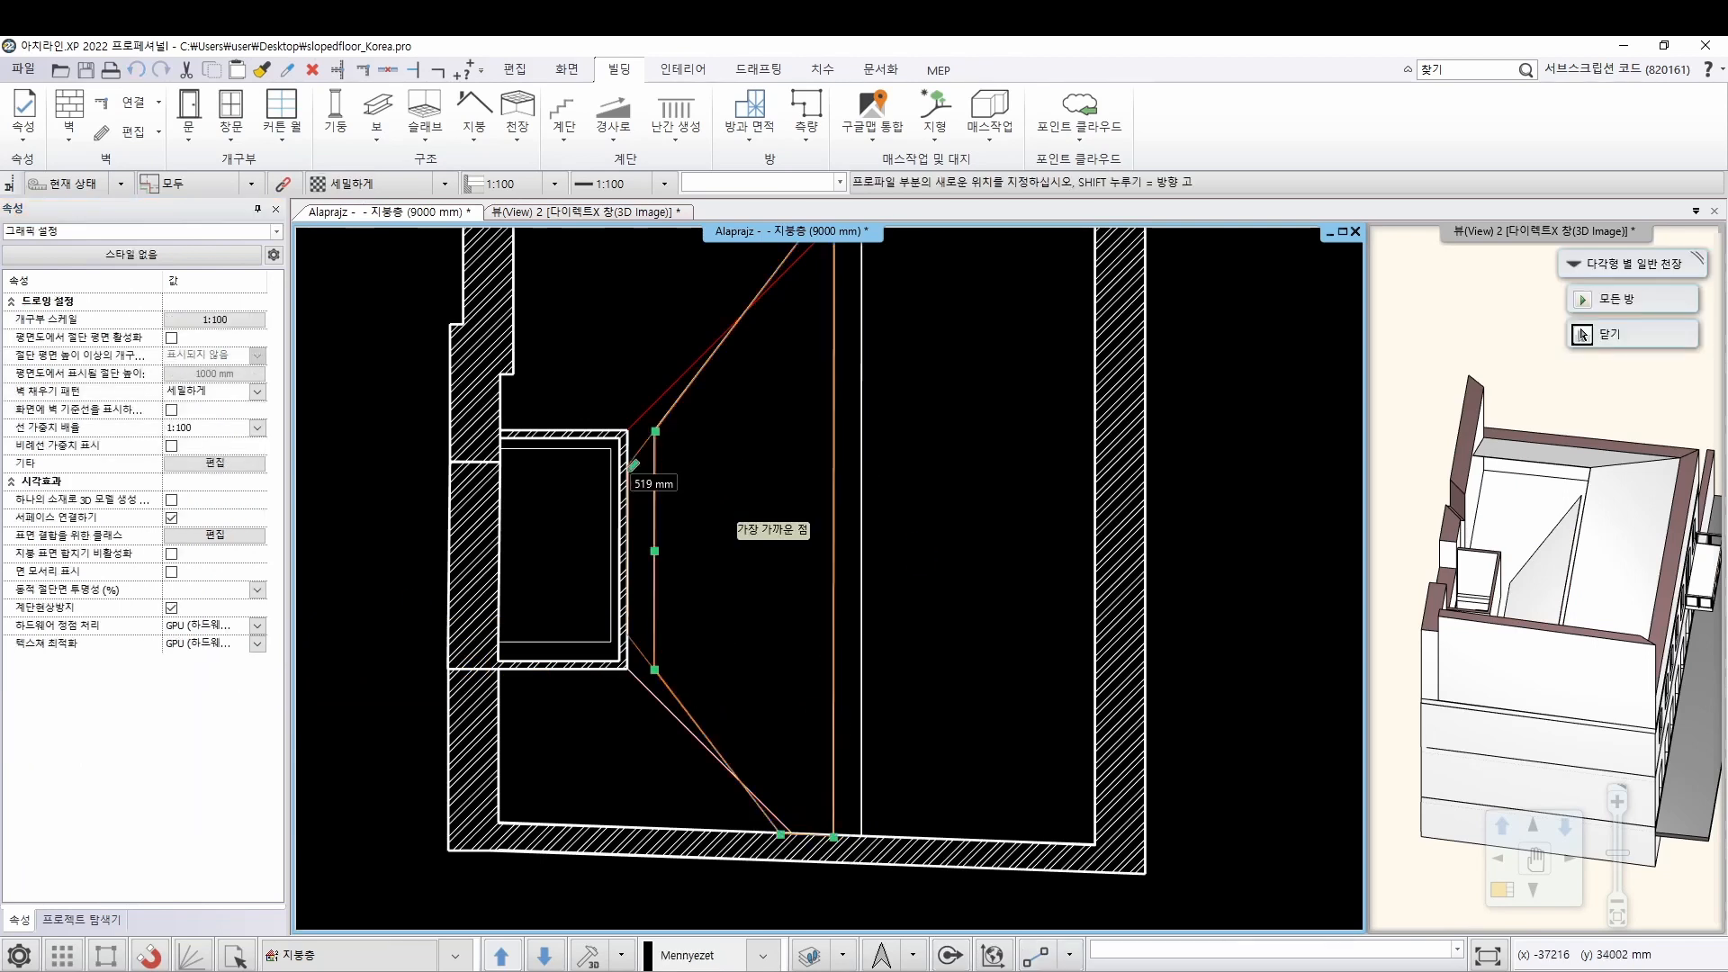
click(835, 501)
click(873, 519)
click(861, 490)
Move the middle ceiling's upper-left node to the enclosure's upper-right corner and its top node to the ridge line junction
middle_drag(651, 462, 681, 588)
click(658, 590)
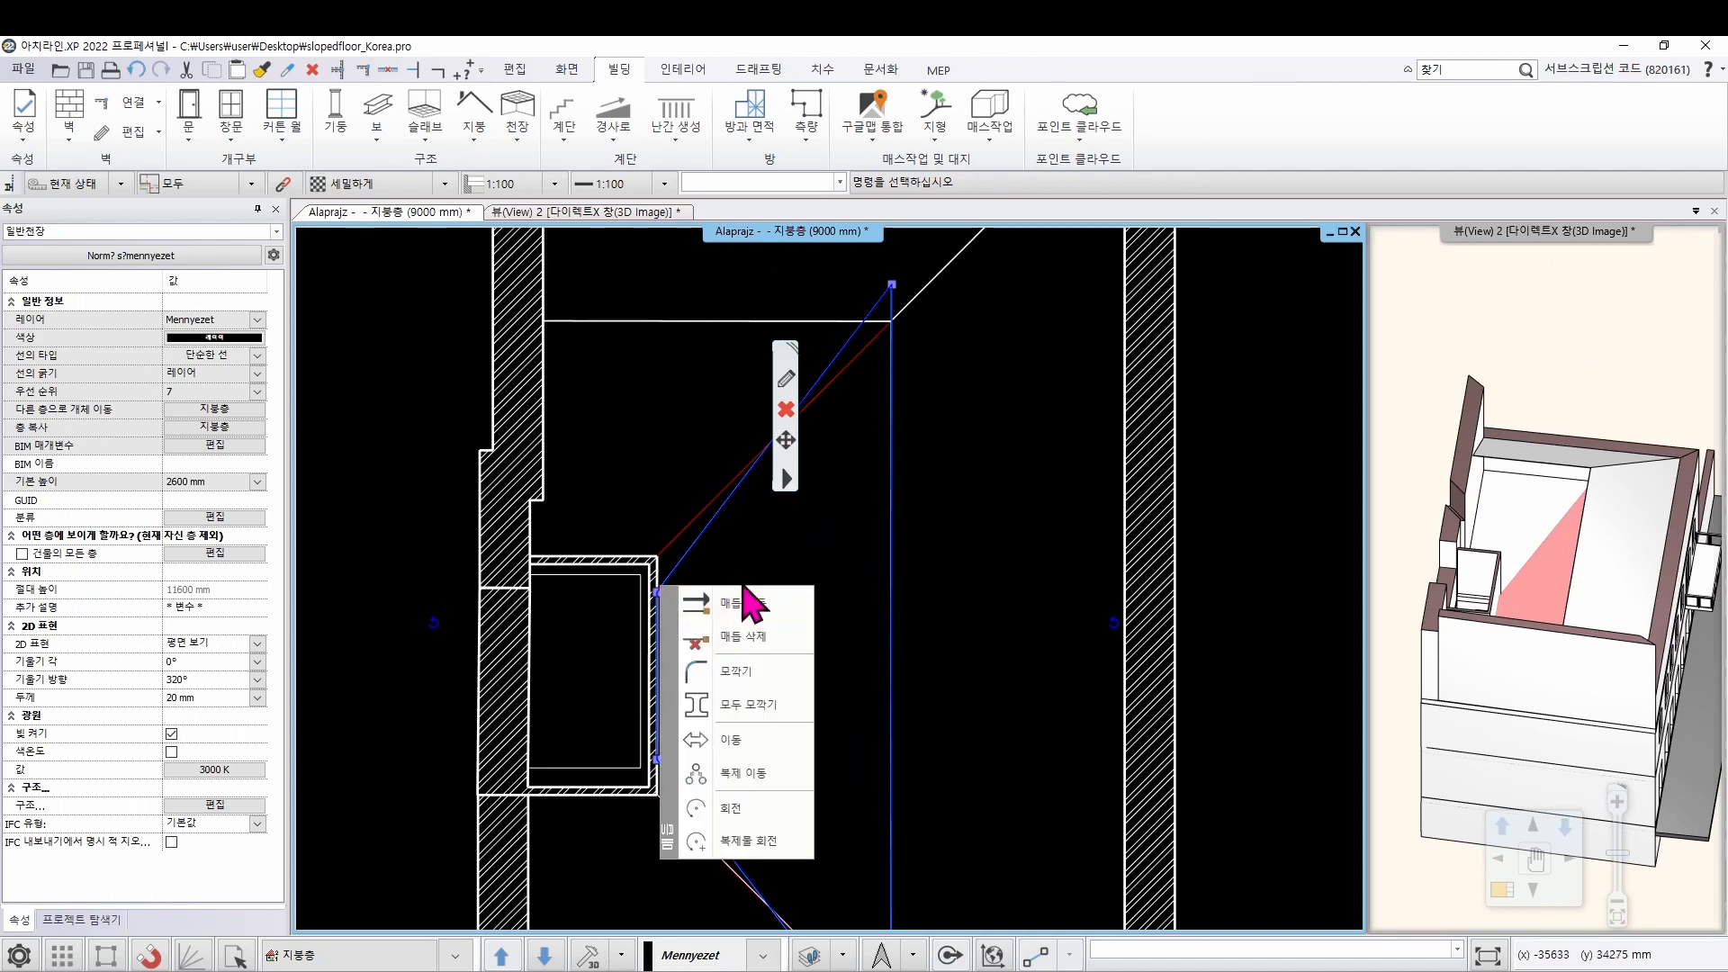
click(749, 605)
click(657, 555)
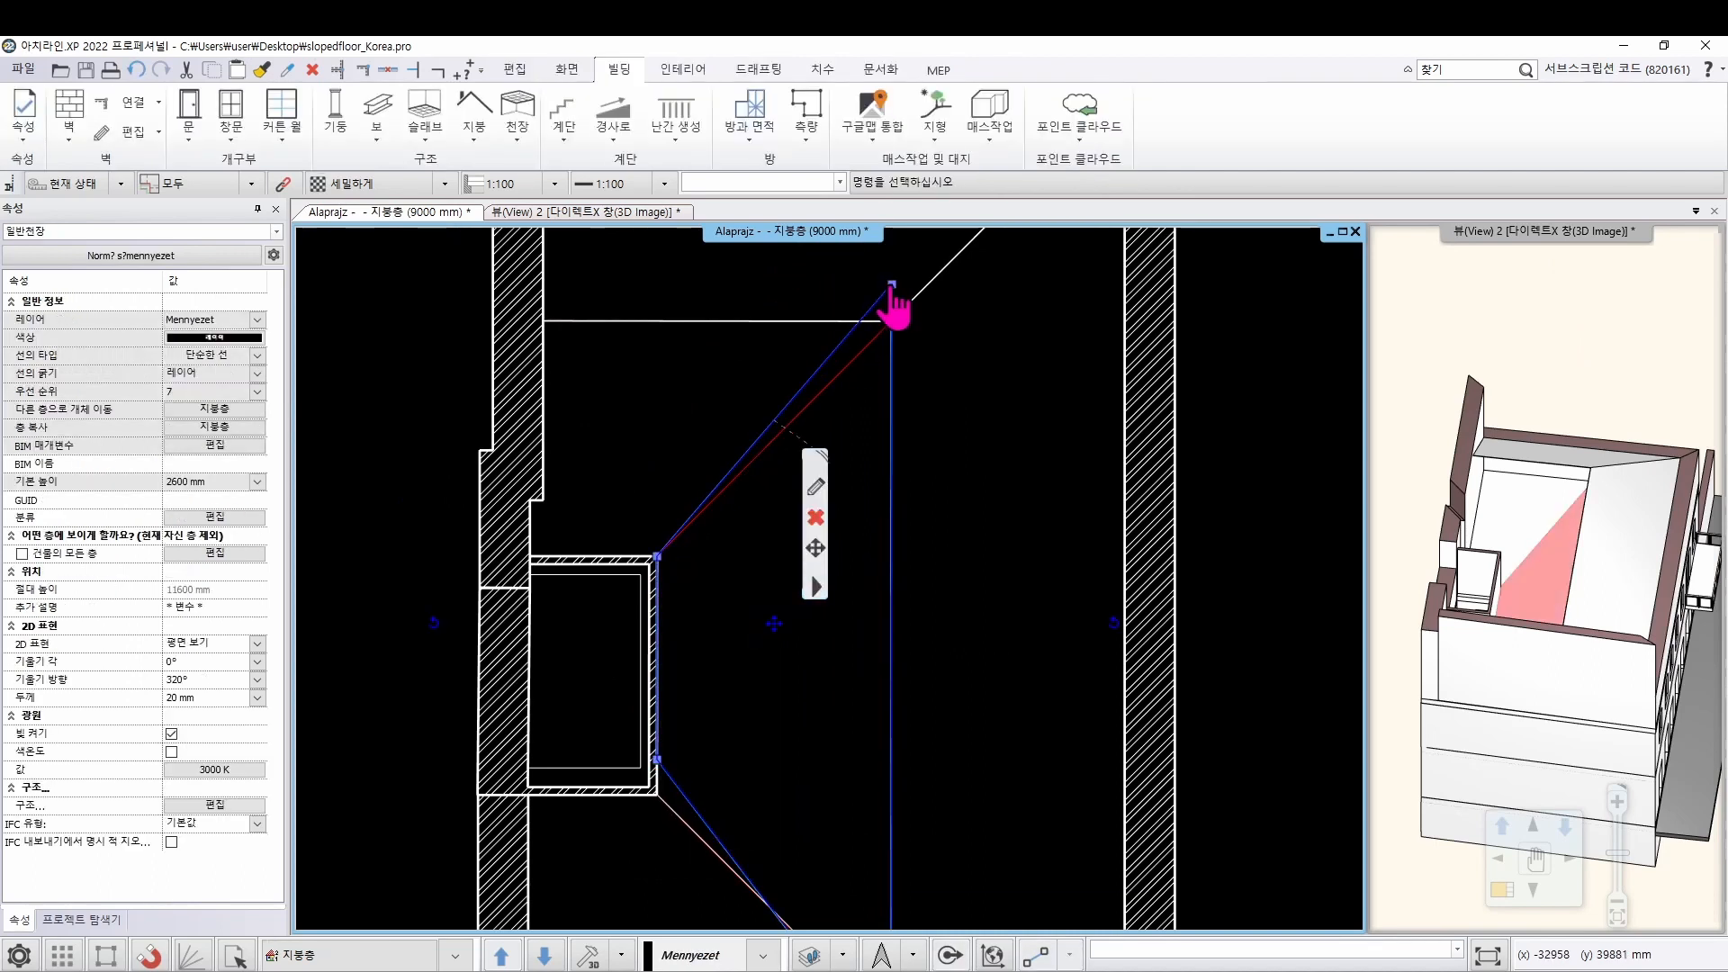
click(891, 286)
click(956, 326)
click(891, 321)
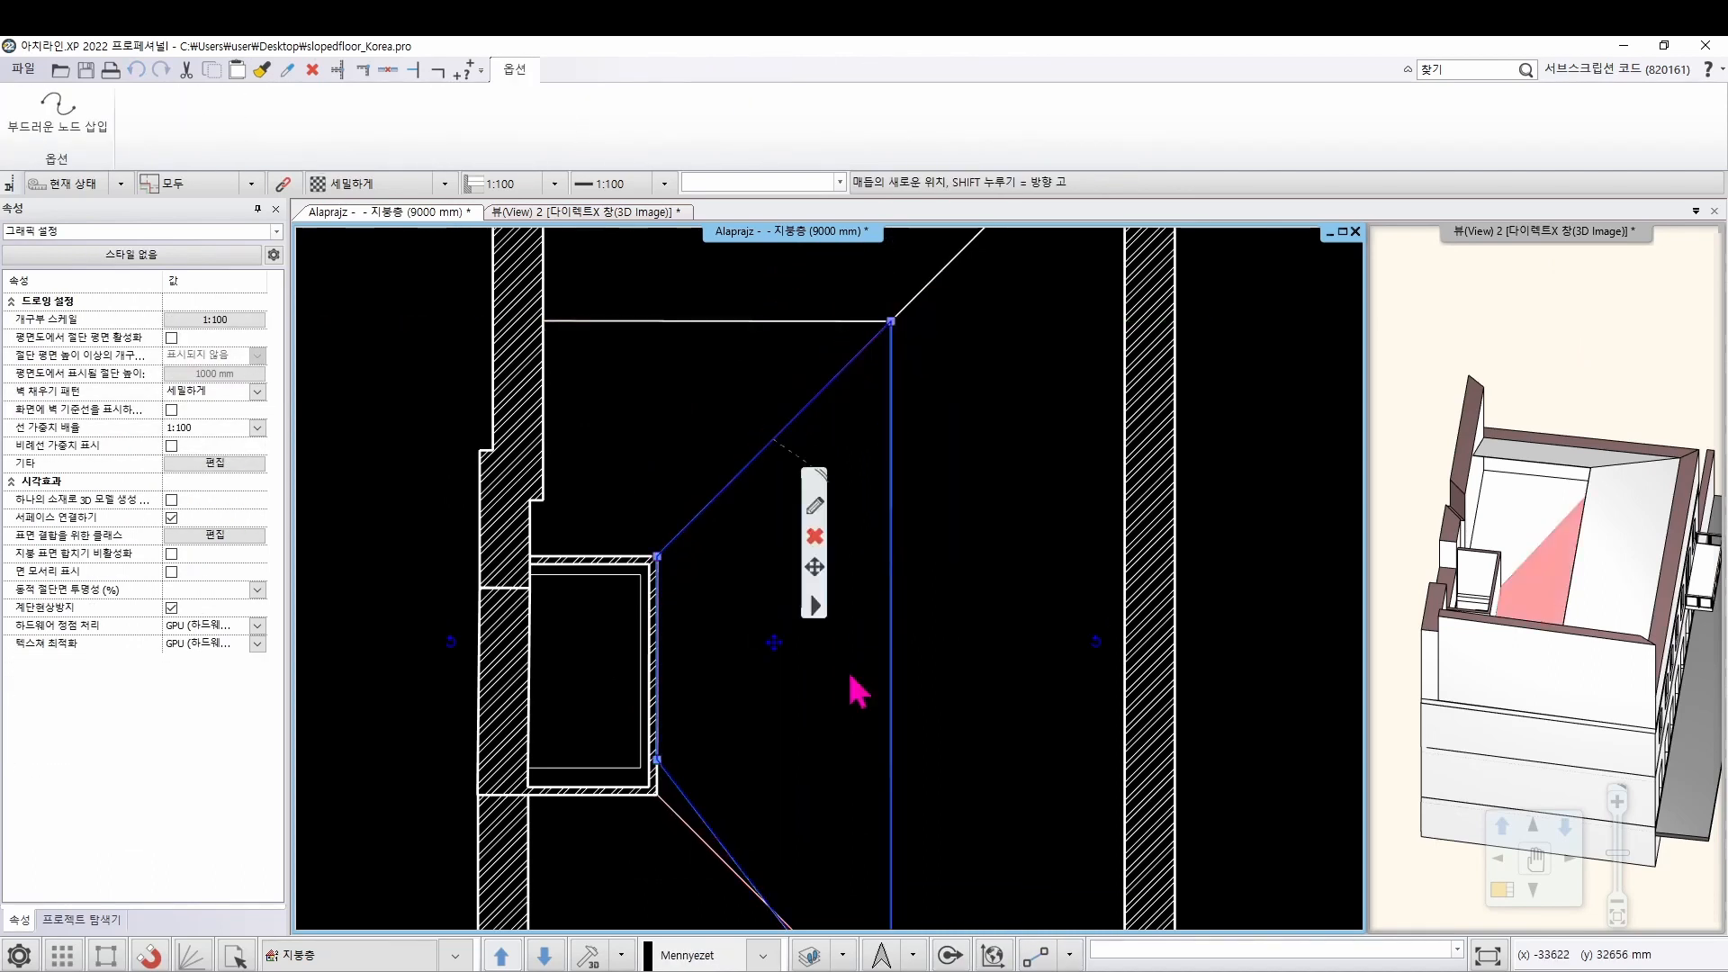
Move the middle ceiling's lower-left nodes to the enclosure's lower-right corner and the diagonal line's end at the bottom wall
middle_drag(850, 675, 846, 381)
click(655, 466)
click(743, 480)
click(654, 502)
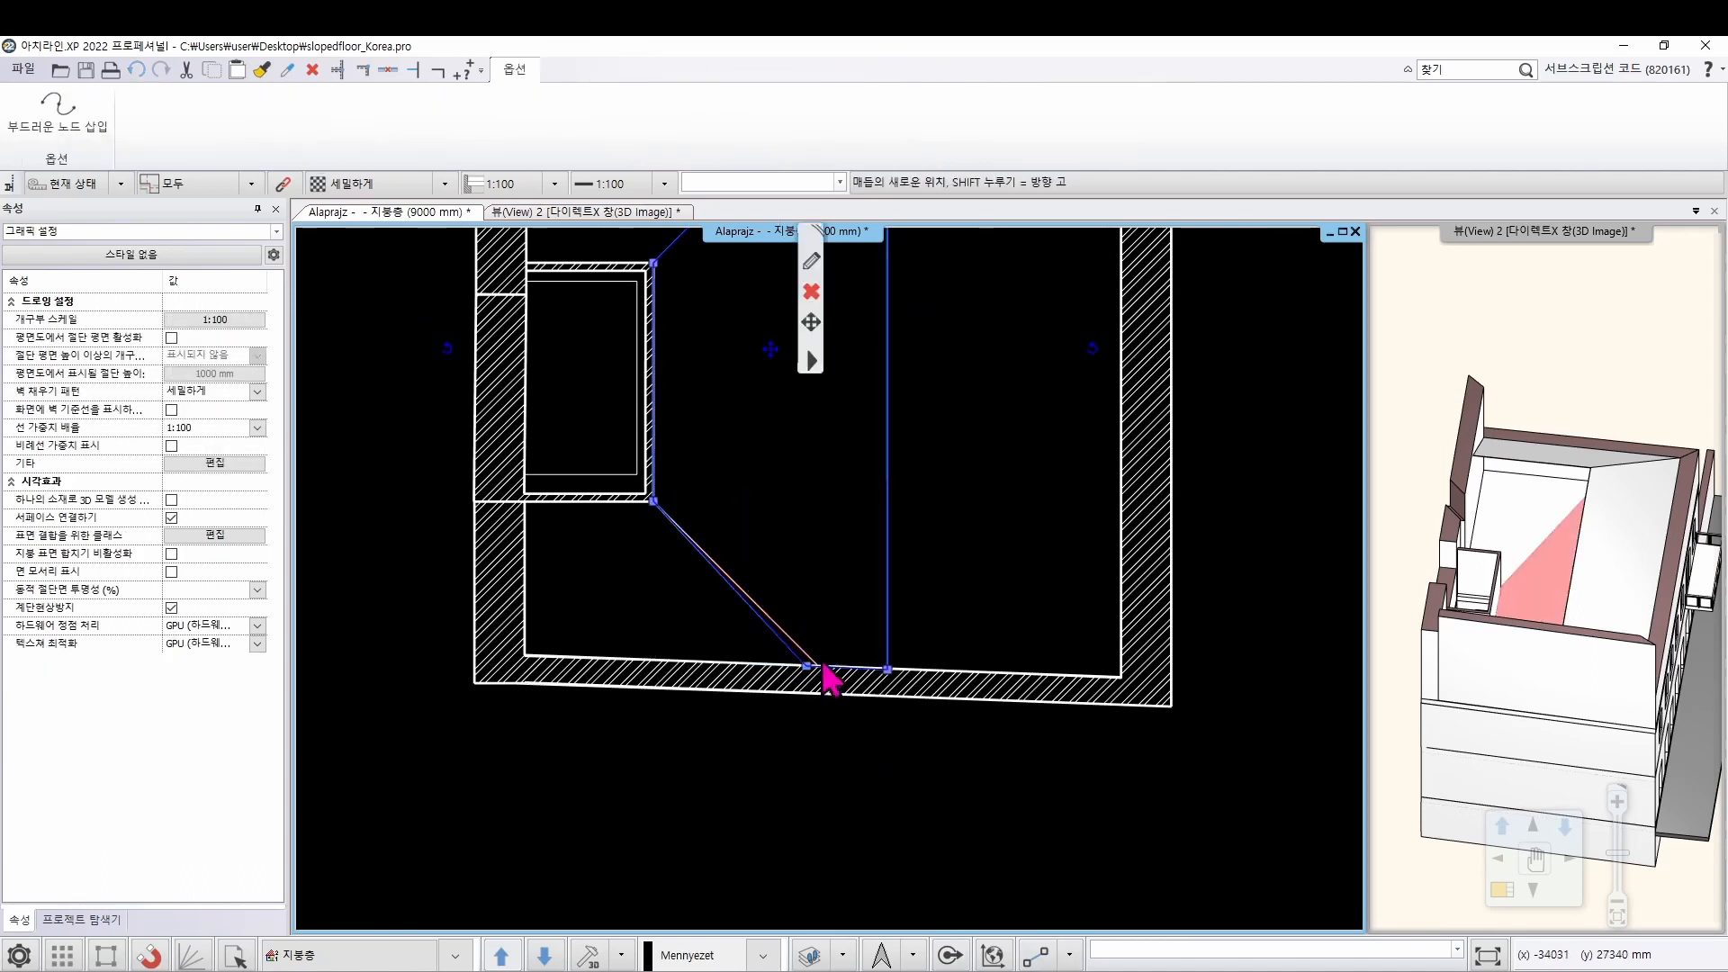
click(807, 667)
click(887, 683)
scroll(817, 663, up, 2)
click(828, 587)
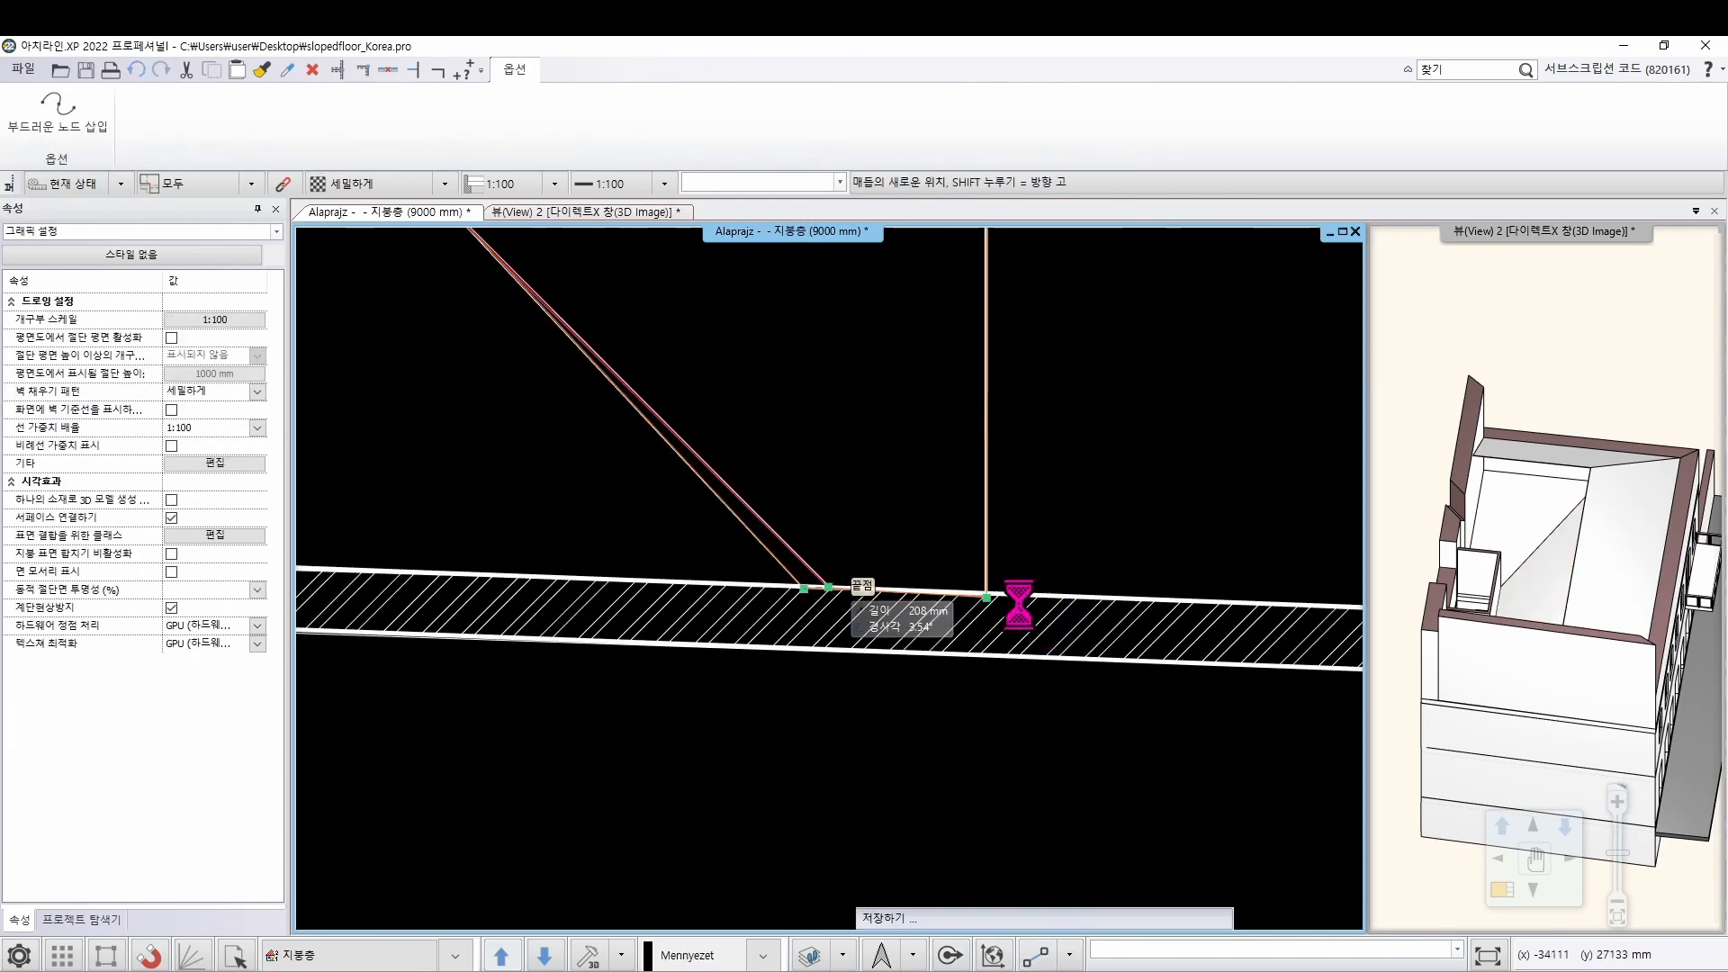
scroll(1026, 605, down, 5)
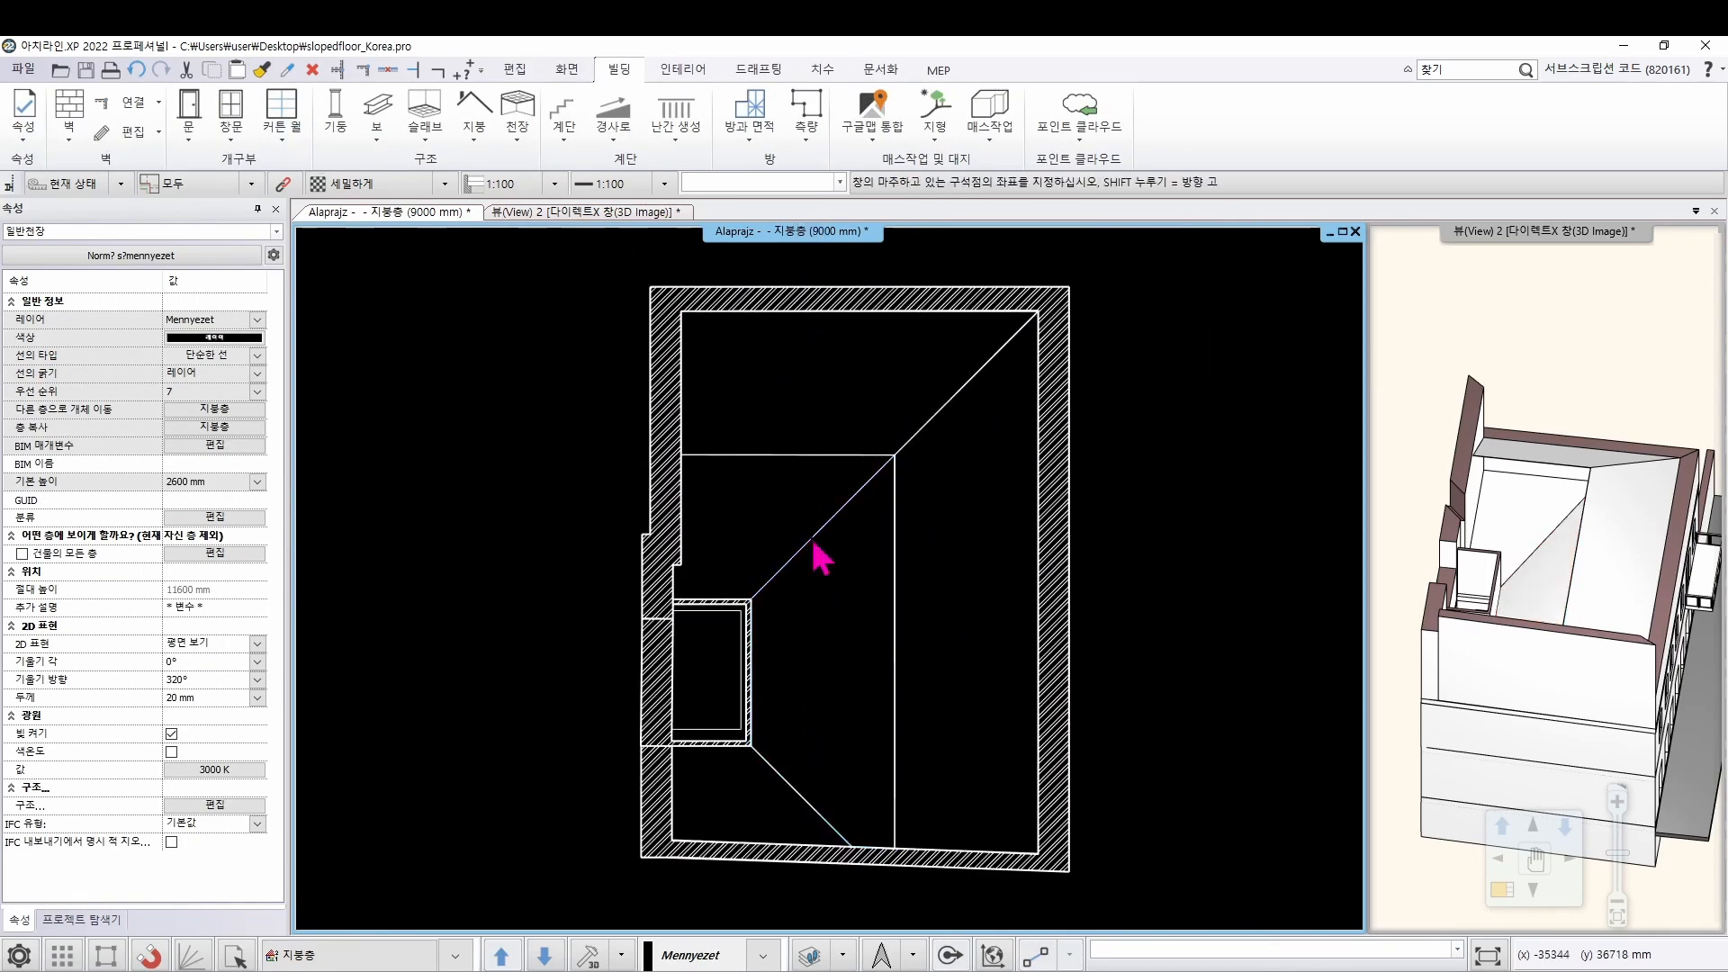
click(747, 399)
Draw a six-point polygon ceiling above the enclosure, following the horizontal ridge line, the upper diagonal, the enclosure wall and the stepped left wall
click(517, 140)
click(575, 200)
scroll(682, 412, up, 2)
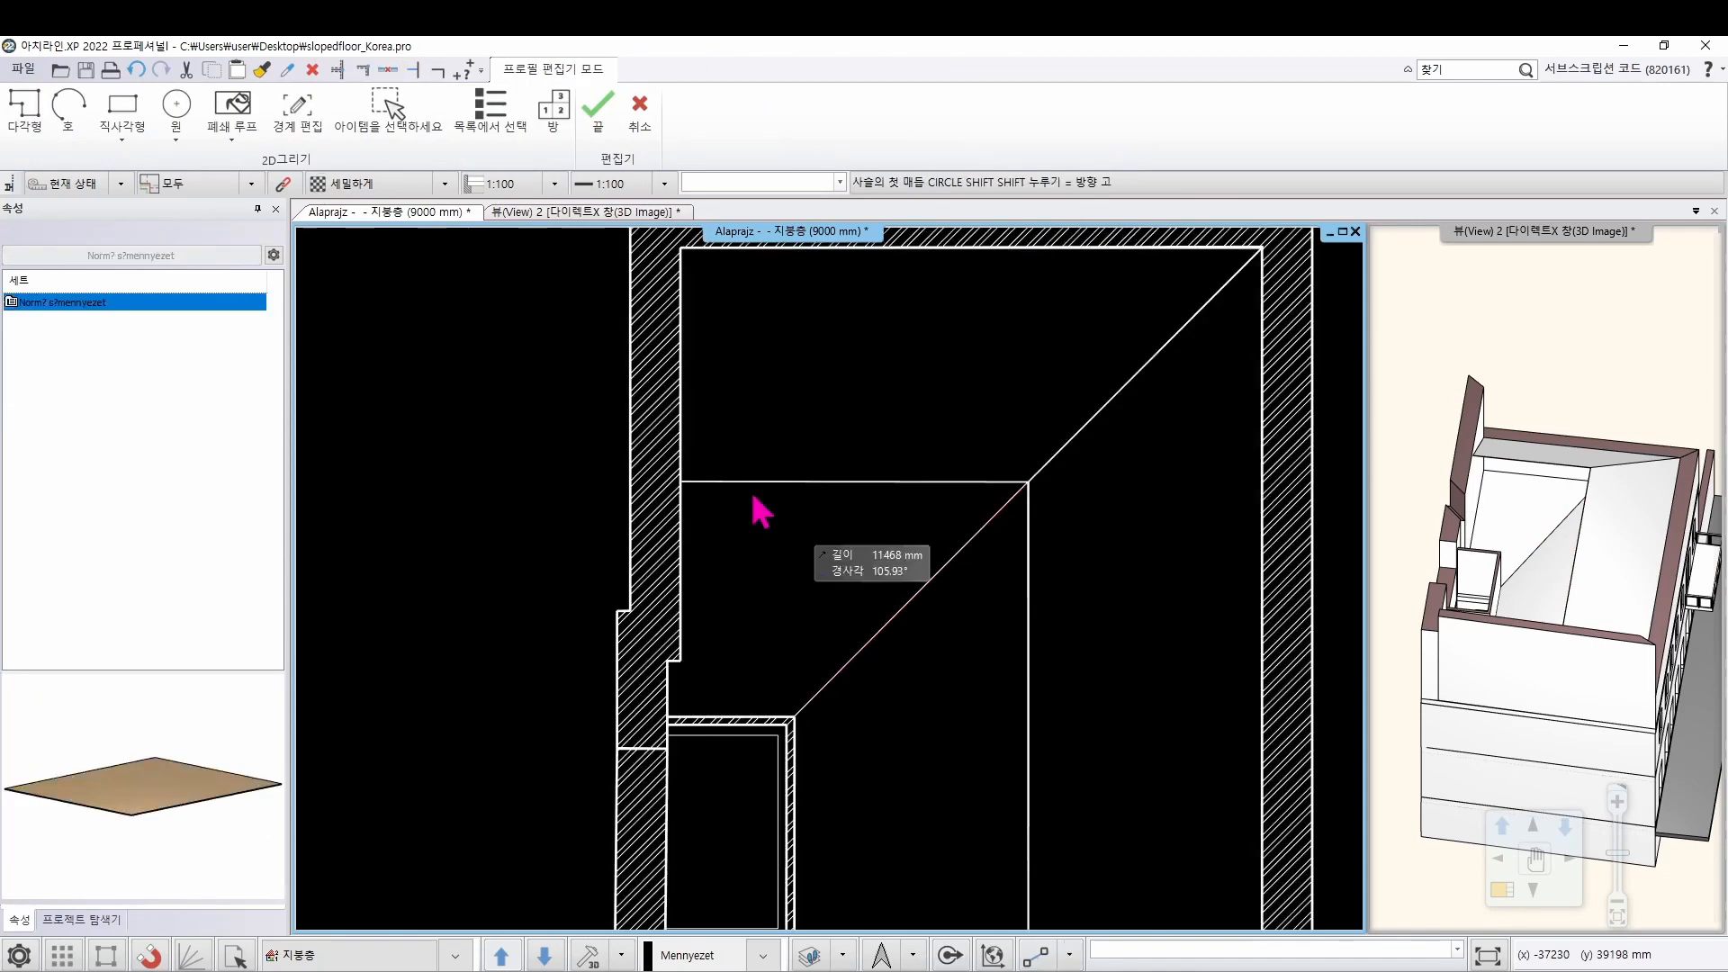
click(681, 482)
click(1029, 482)
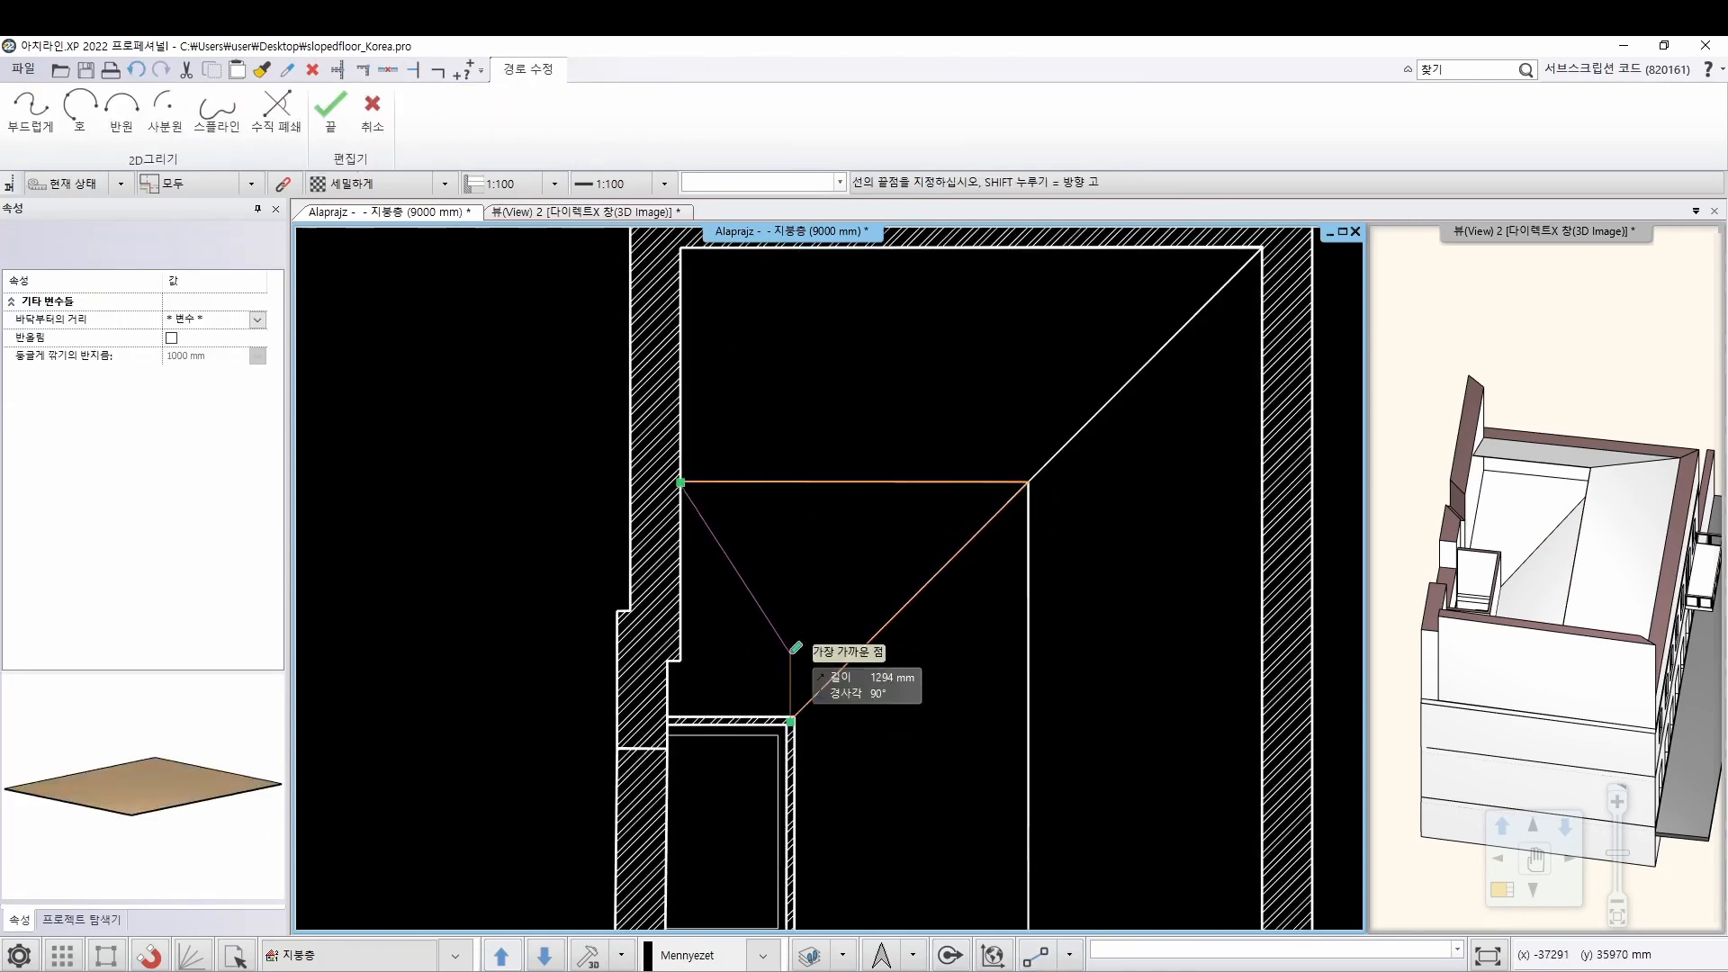
scroll(794, 717, up, 2)
click(819, 622)
click(579, 621)
click(579, 514)
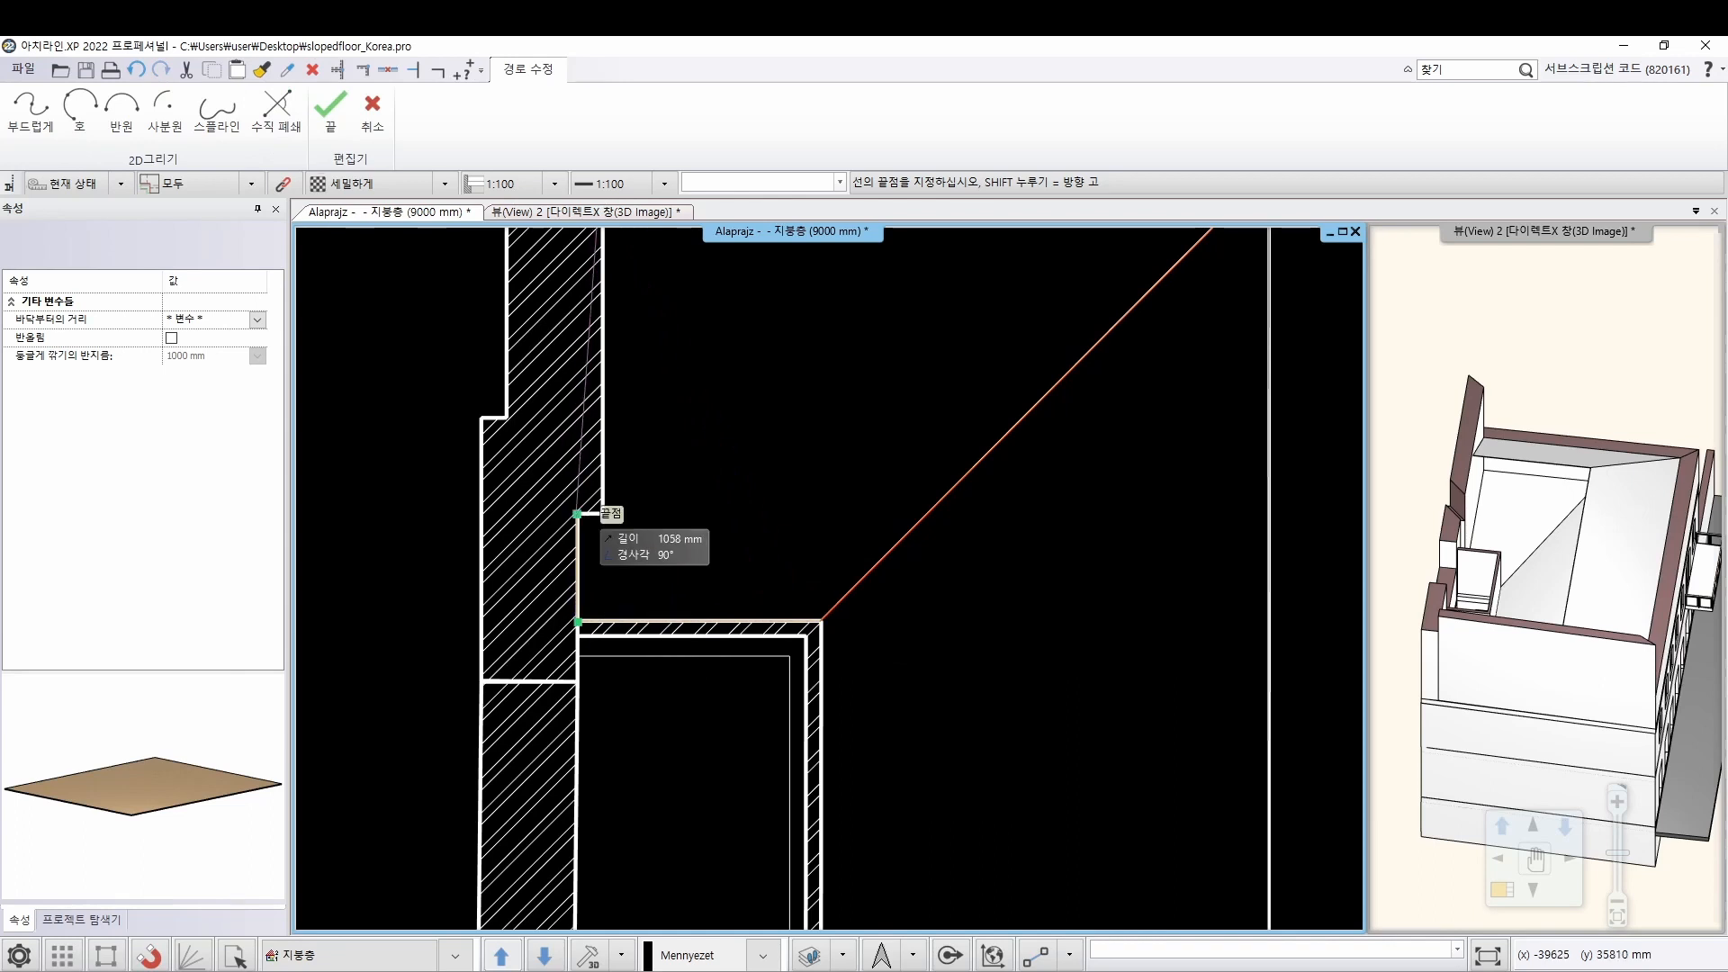
click(603, 513)
scroll(714, 455, down, 2)
key(Return)
Set the slope angle of the ceiling above the enclosure to 40° and offset its upper edge to the horizontal ridge line
click(804, 562)
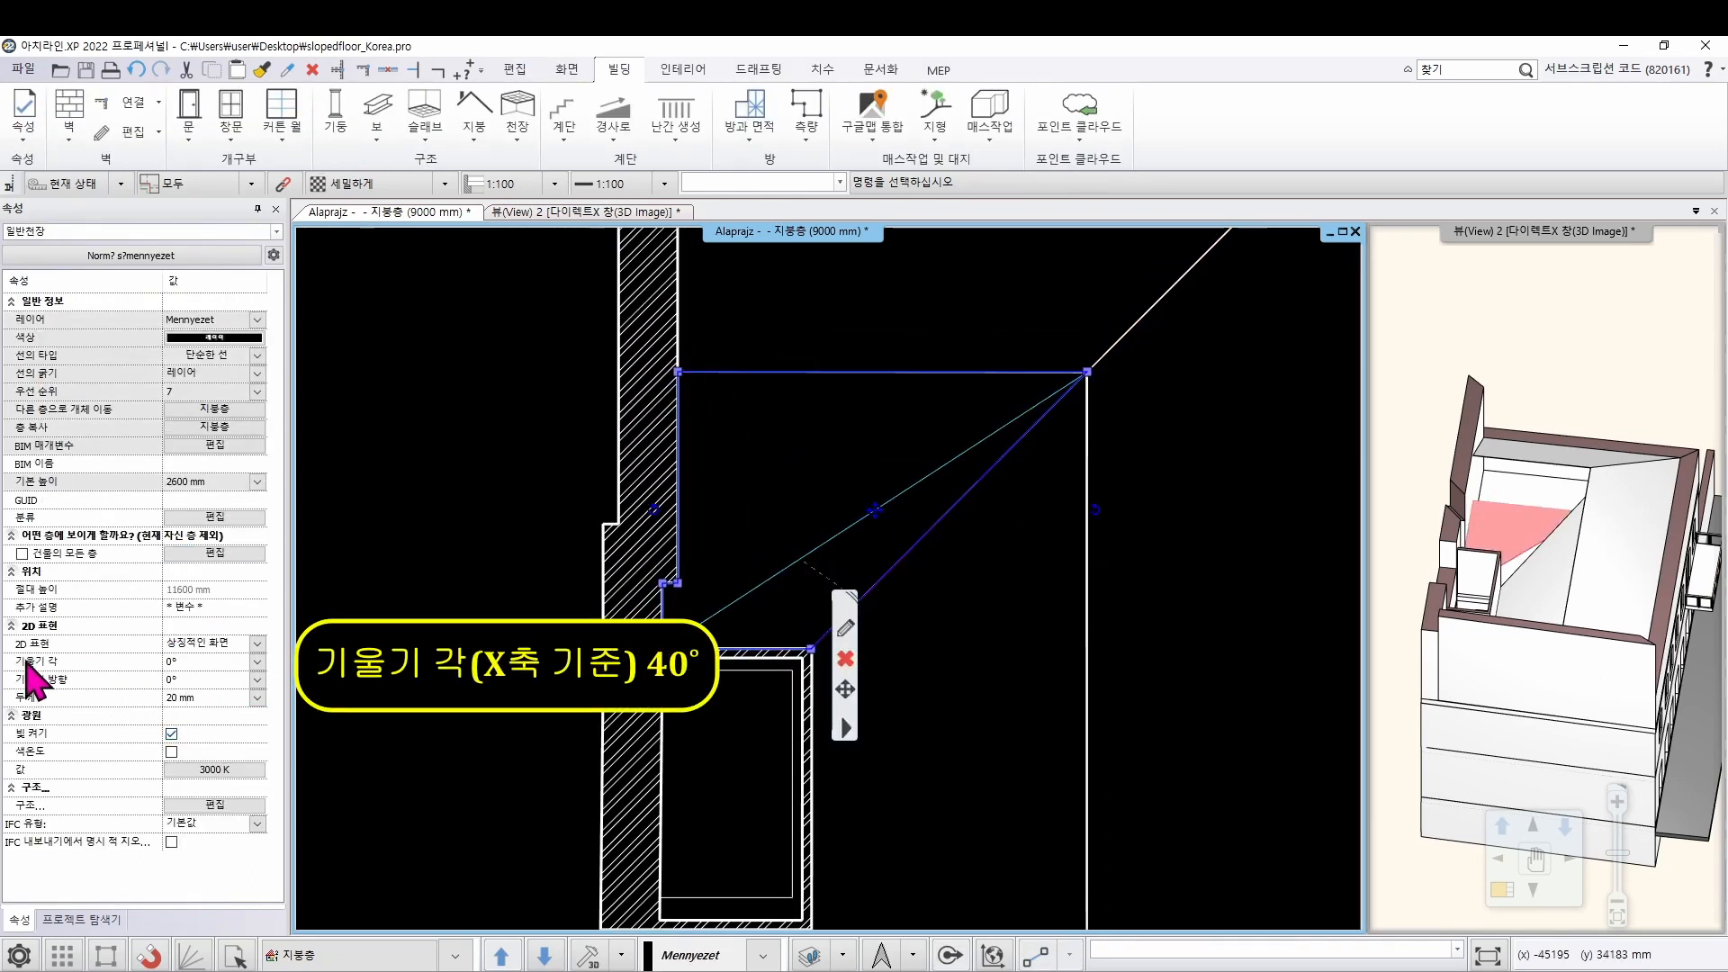
click(190, 661)
text(40)
key(Return)
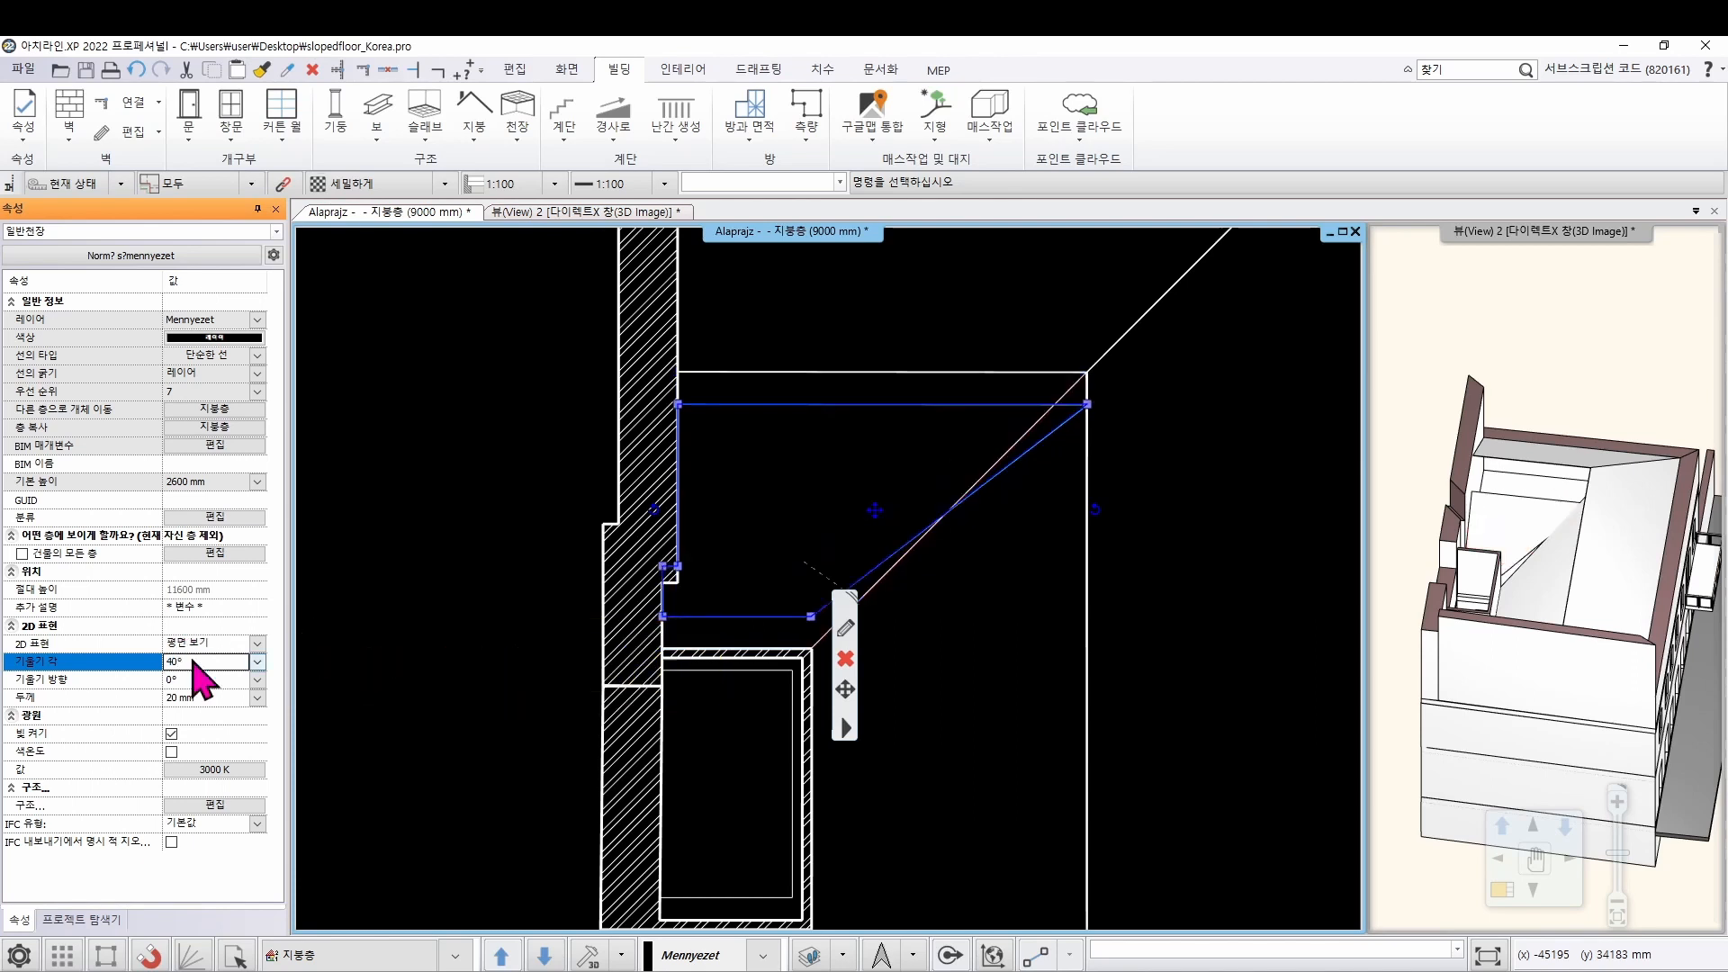
click(792, 404)
click(854, 419)
click(839, 372)
Offset the lower edge of the ceiling above the enclosure to the enclosure's outer wall face, and its short stepped edge to the wall step
click(743, 617)
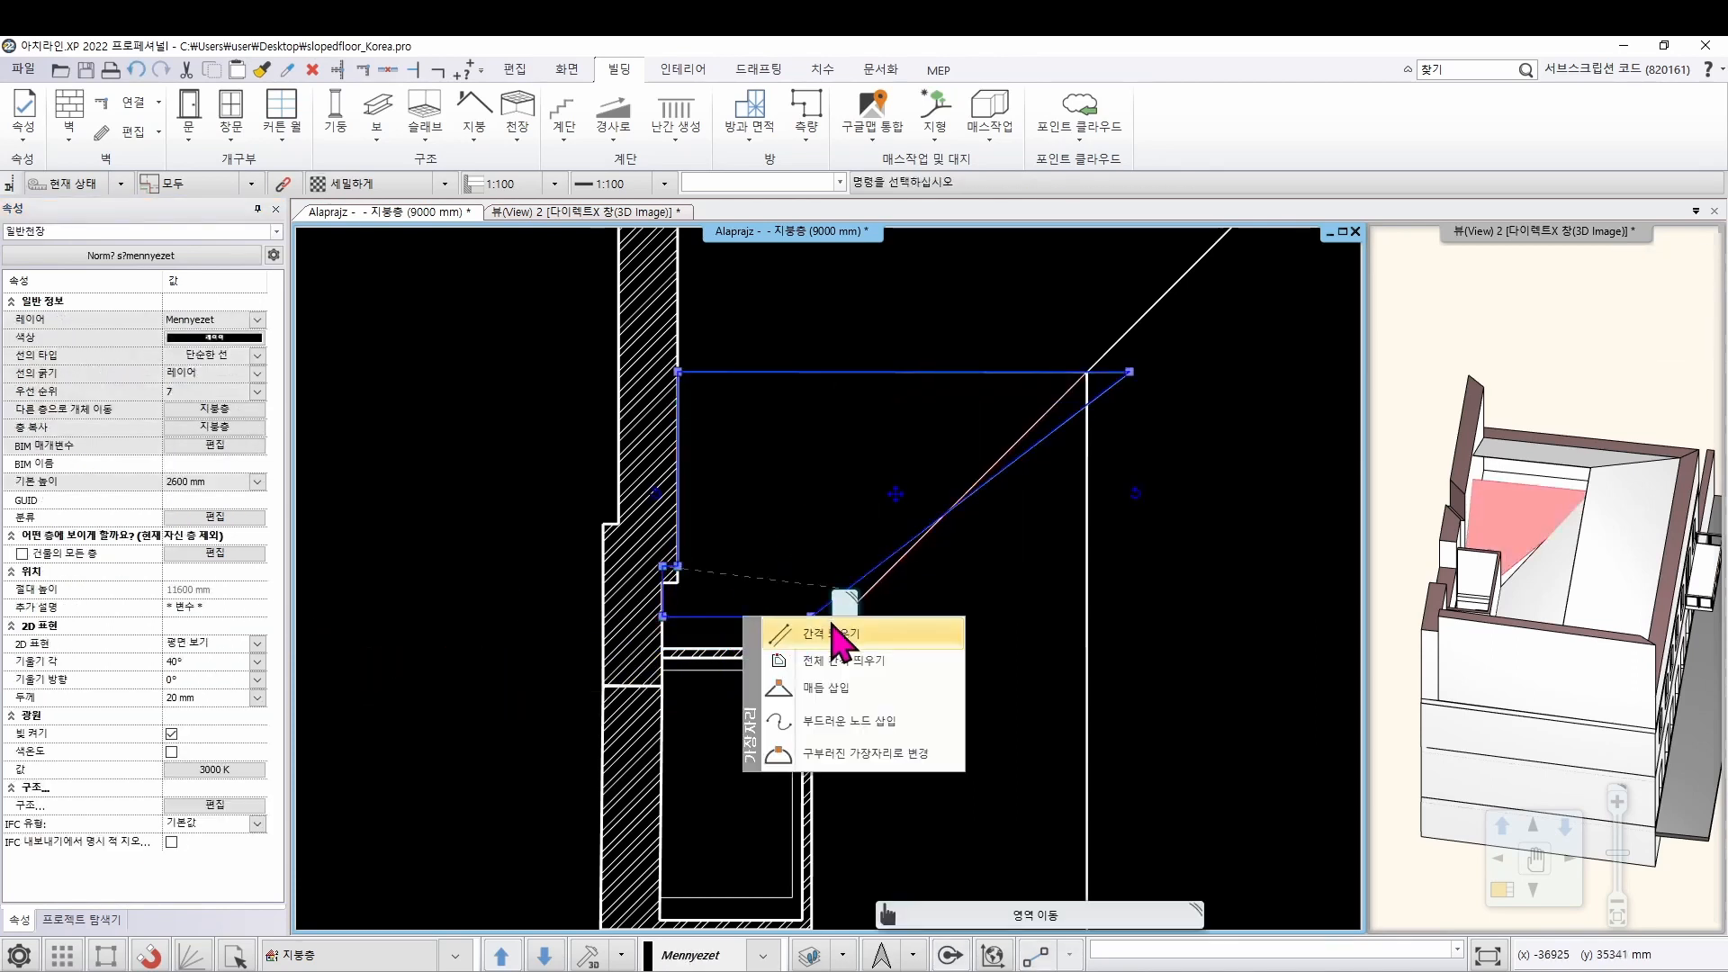
click(832, 625)
click(733, 647)
scroll(696, 588, up, 3)
click(809, 529)
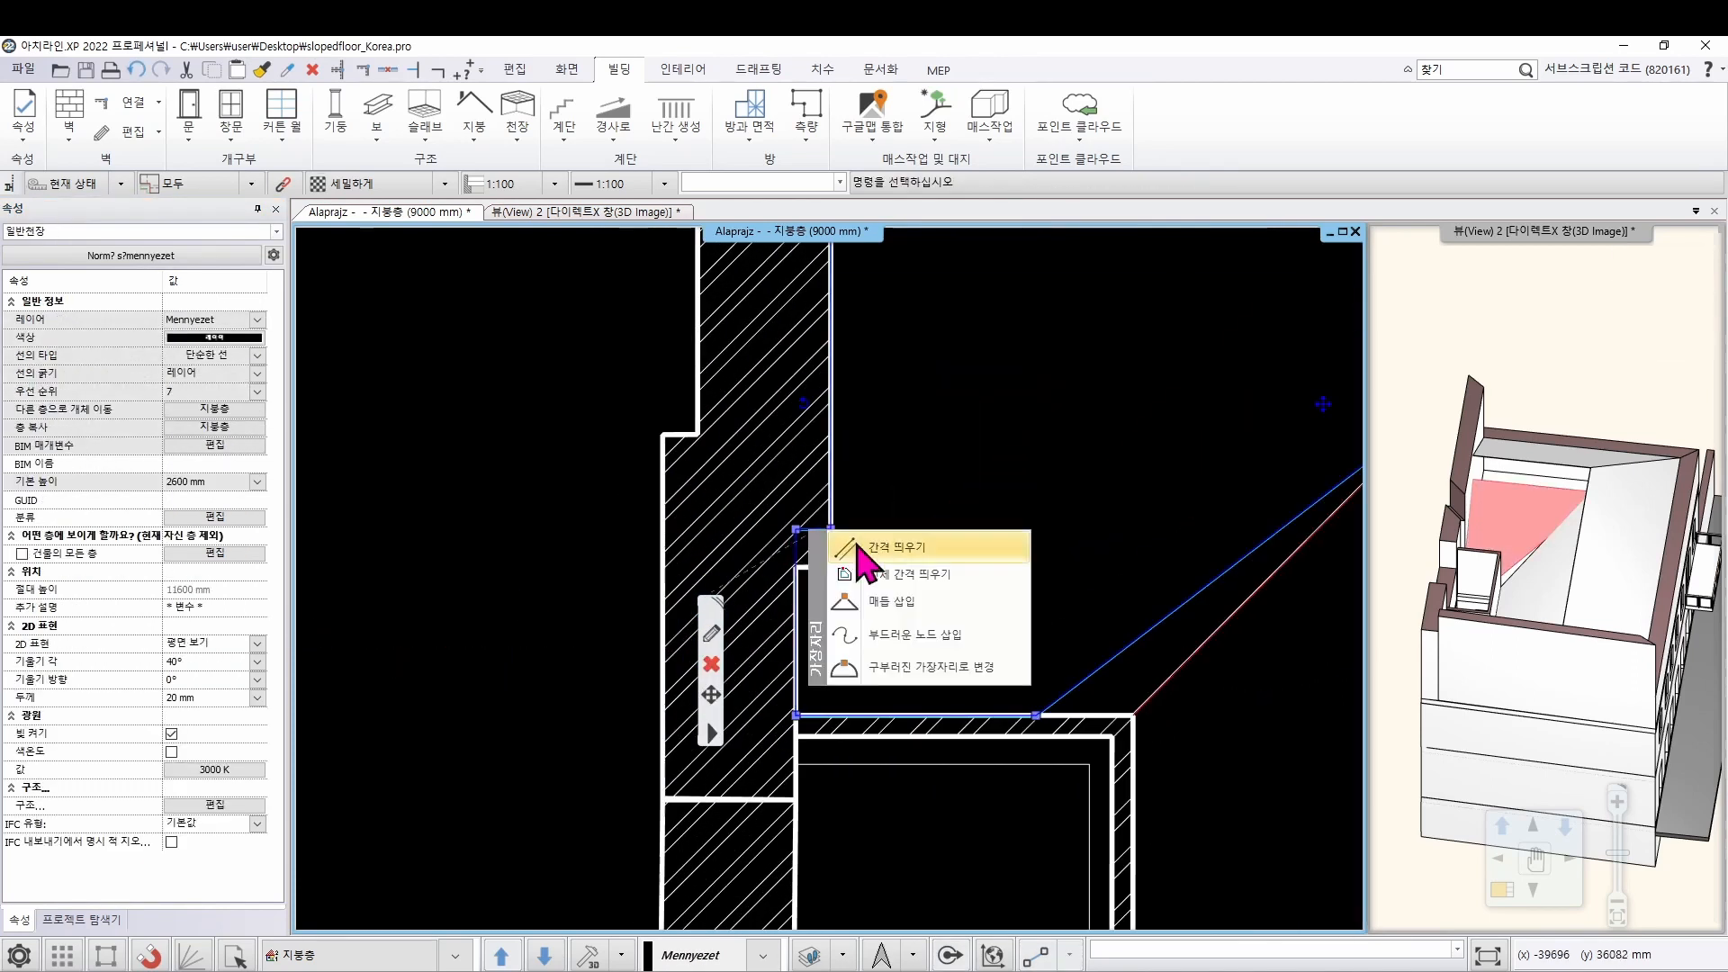
click(859, 547)
scroll(935, 590, down, 3)
middle_drag(1038, 587, 963, 637)
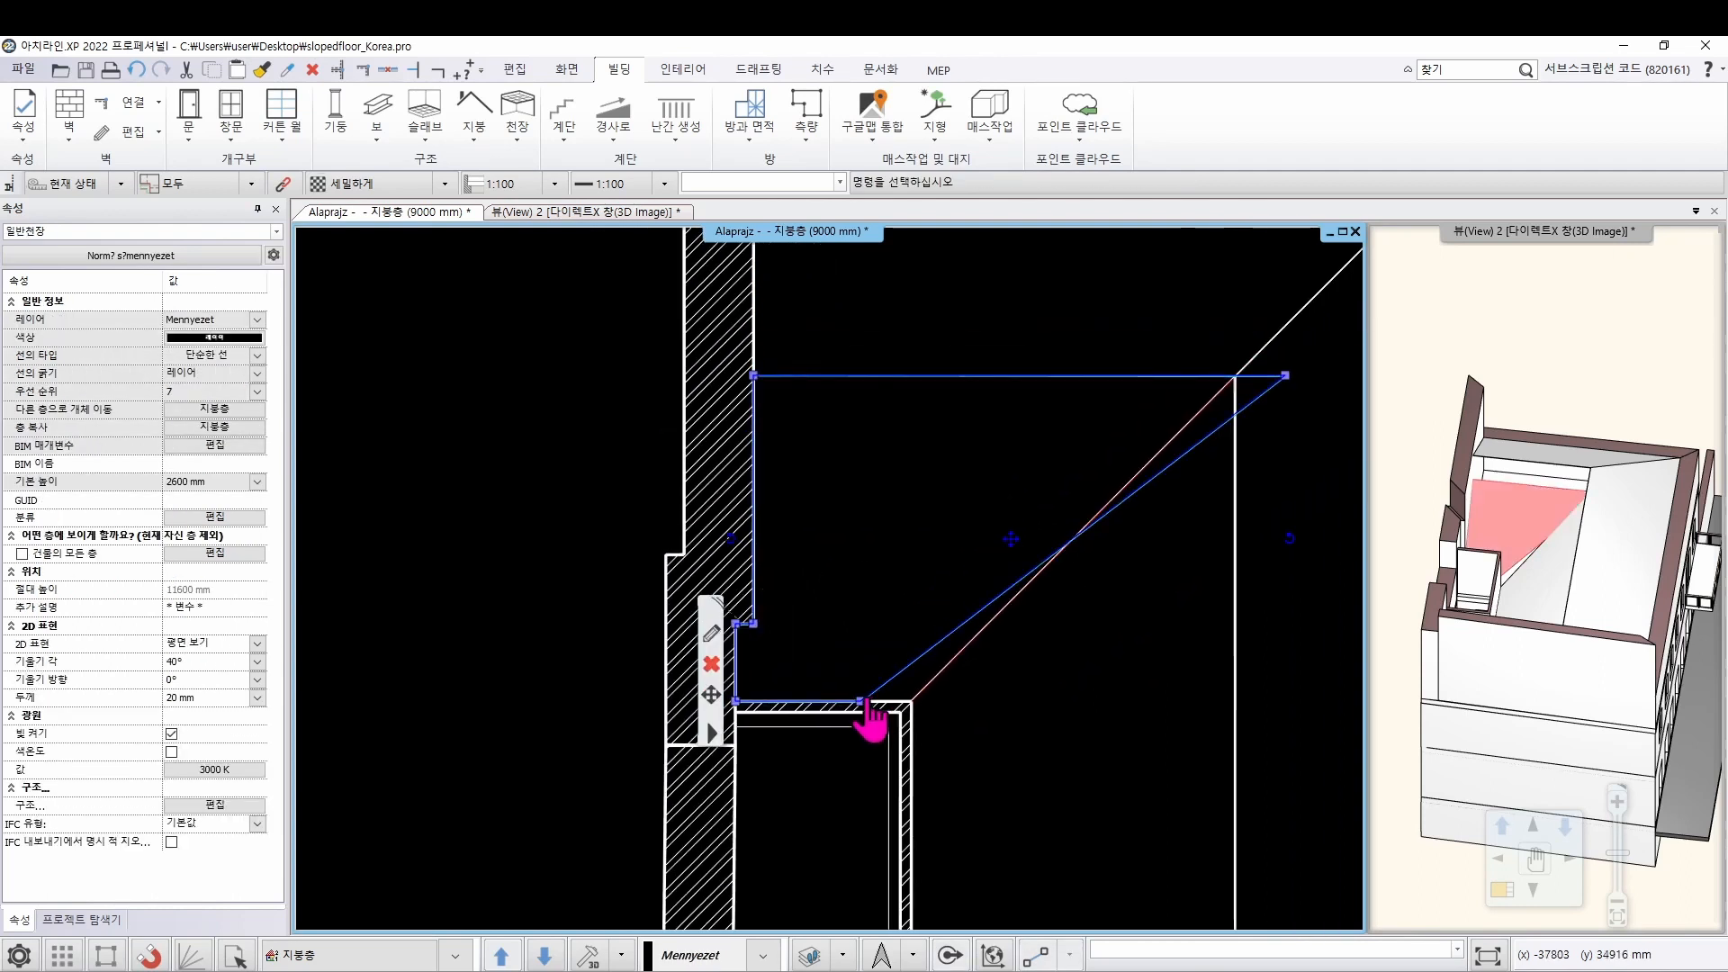
Move that ceiling's lower-right node to the enclosure's upper-right corner and its upper-right node to the ridge line junction
click(864, 703)
click(959, 714)
click(912, 701)
middle_drag(912, 702, 827, 780)
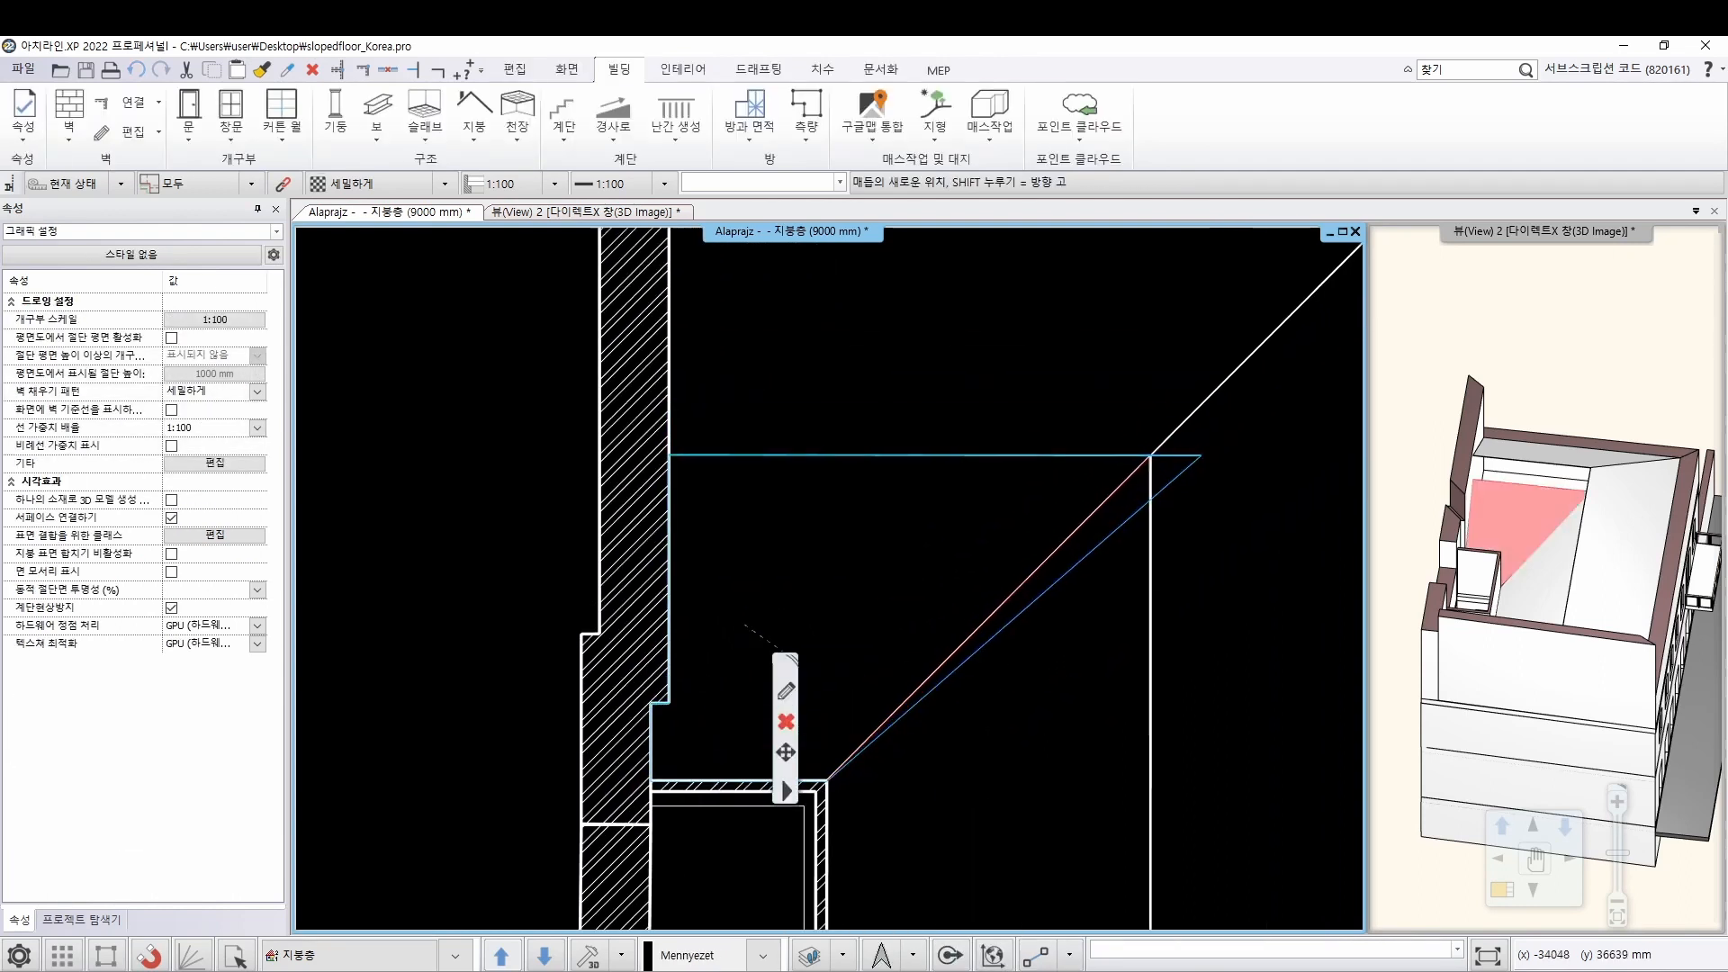
click(1202, 455)
click(1278, 537)
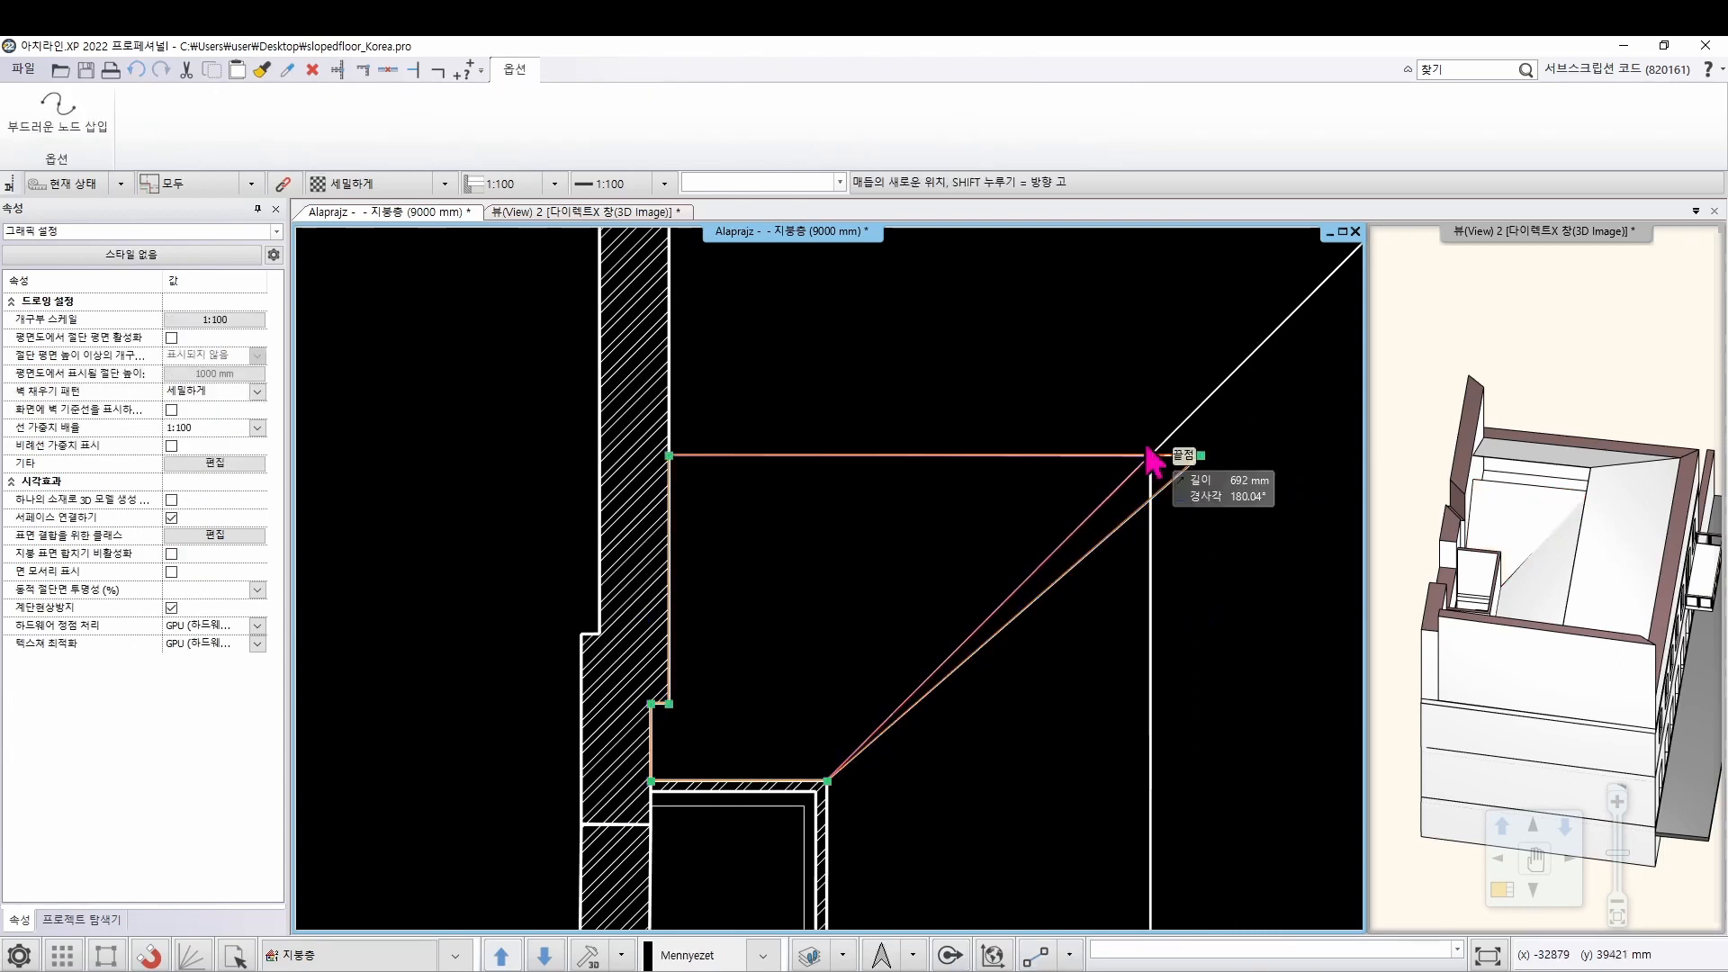
click(1158, 456)
click(1026, 430)
scroll(1575, 482, down, 3)
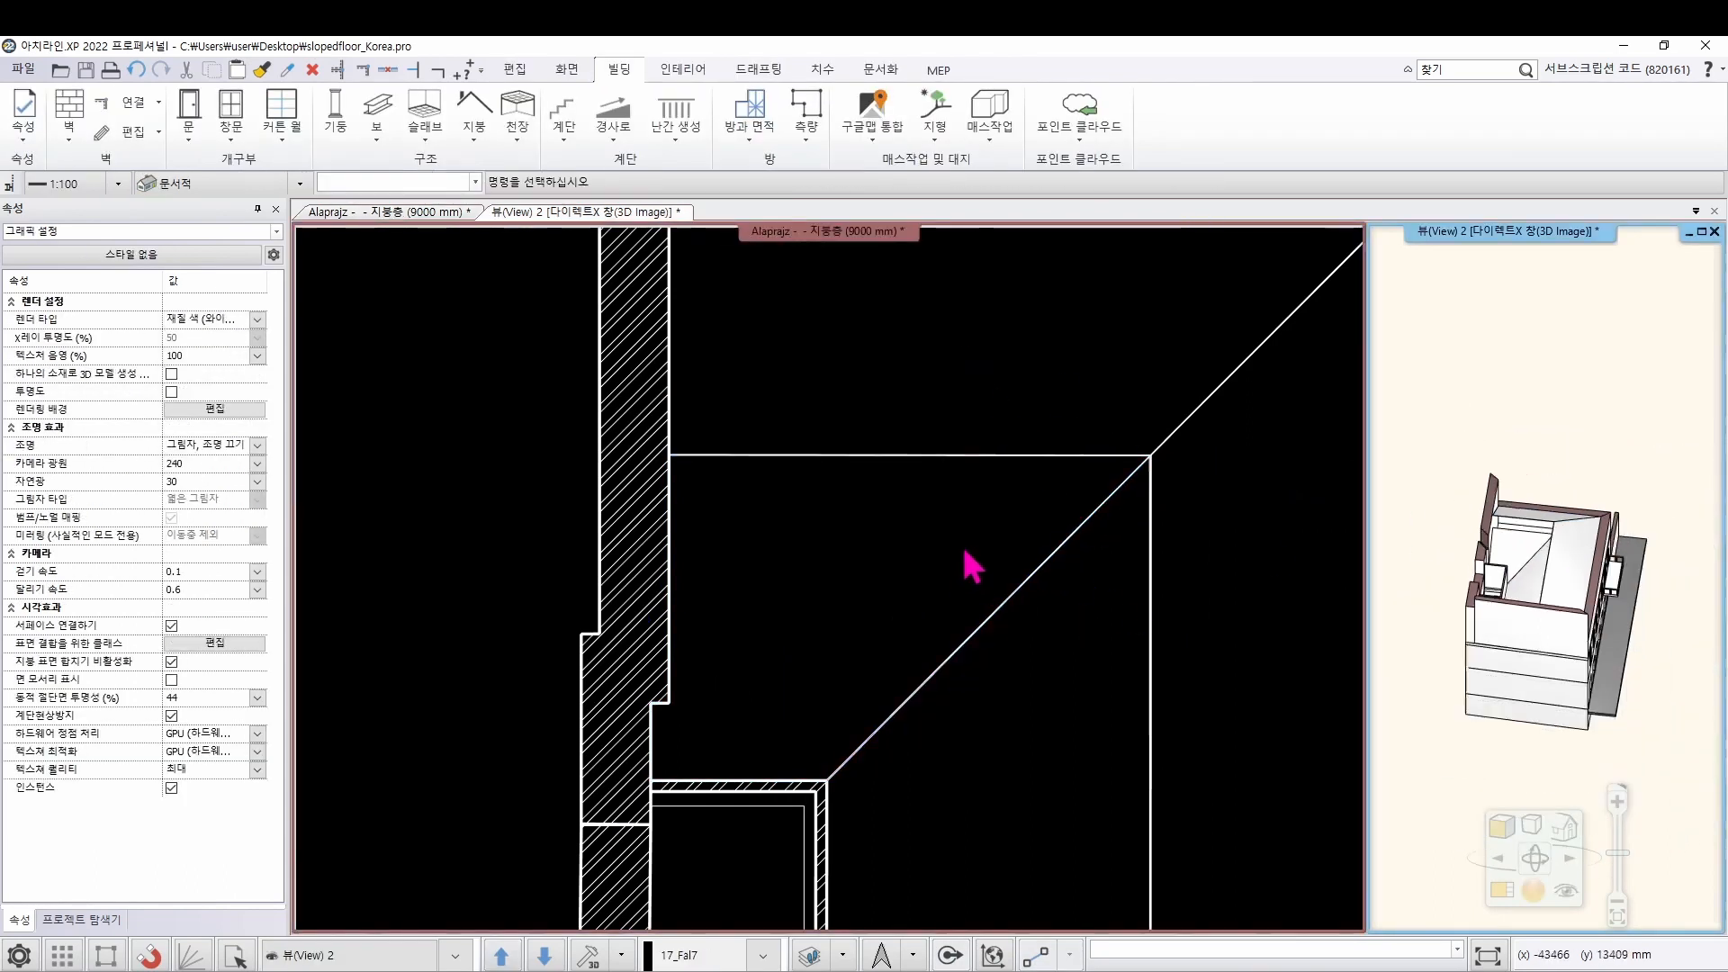
scroll(927, 470, down, 2)
scroll(1042, 689, down, 2)
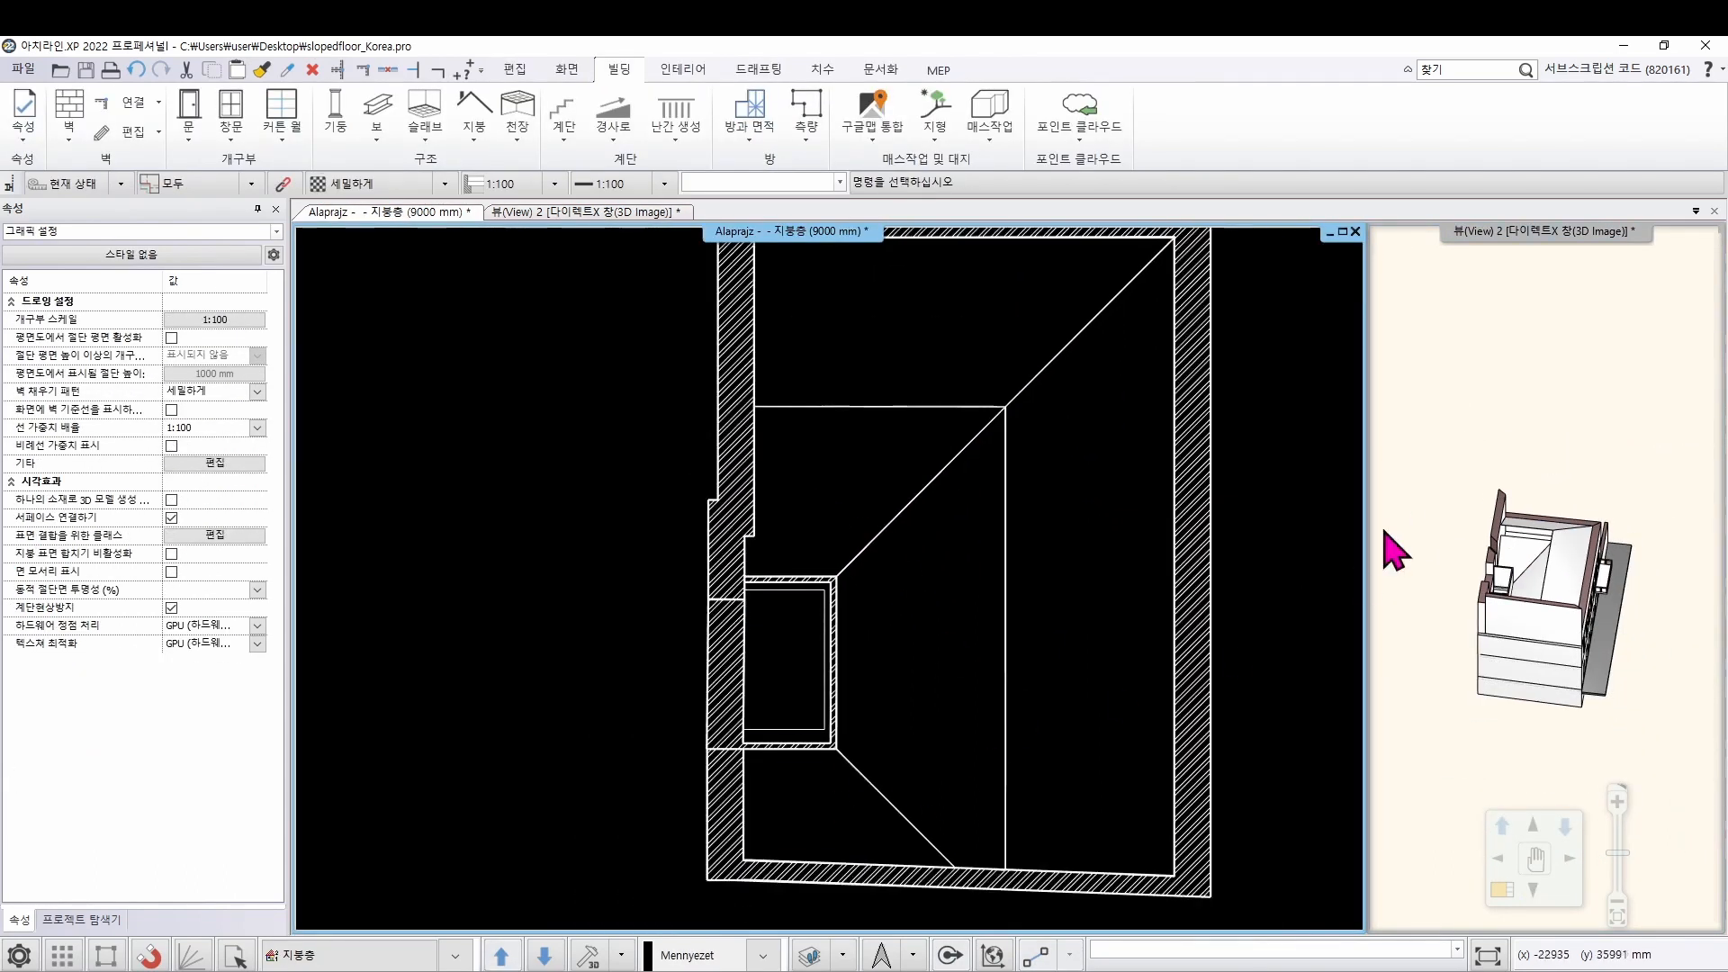
In the 3D view, raise the ceiling above the enclosure by its upper wall-side corner to the edge of the neighbouring end ceiling
click(1477, 552)
scroll(1466, 597, up, 6)
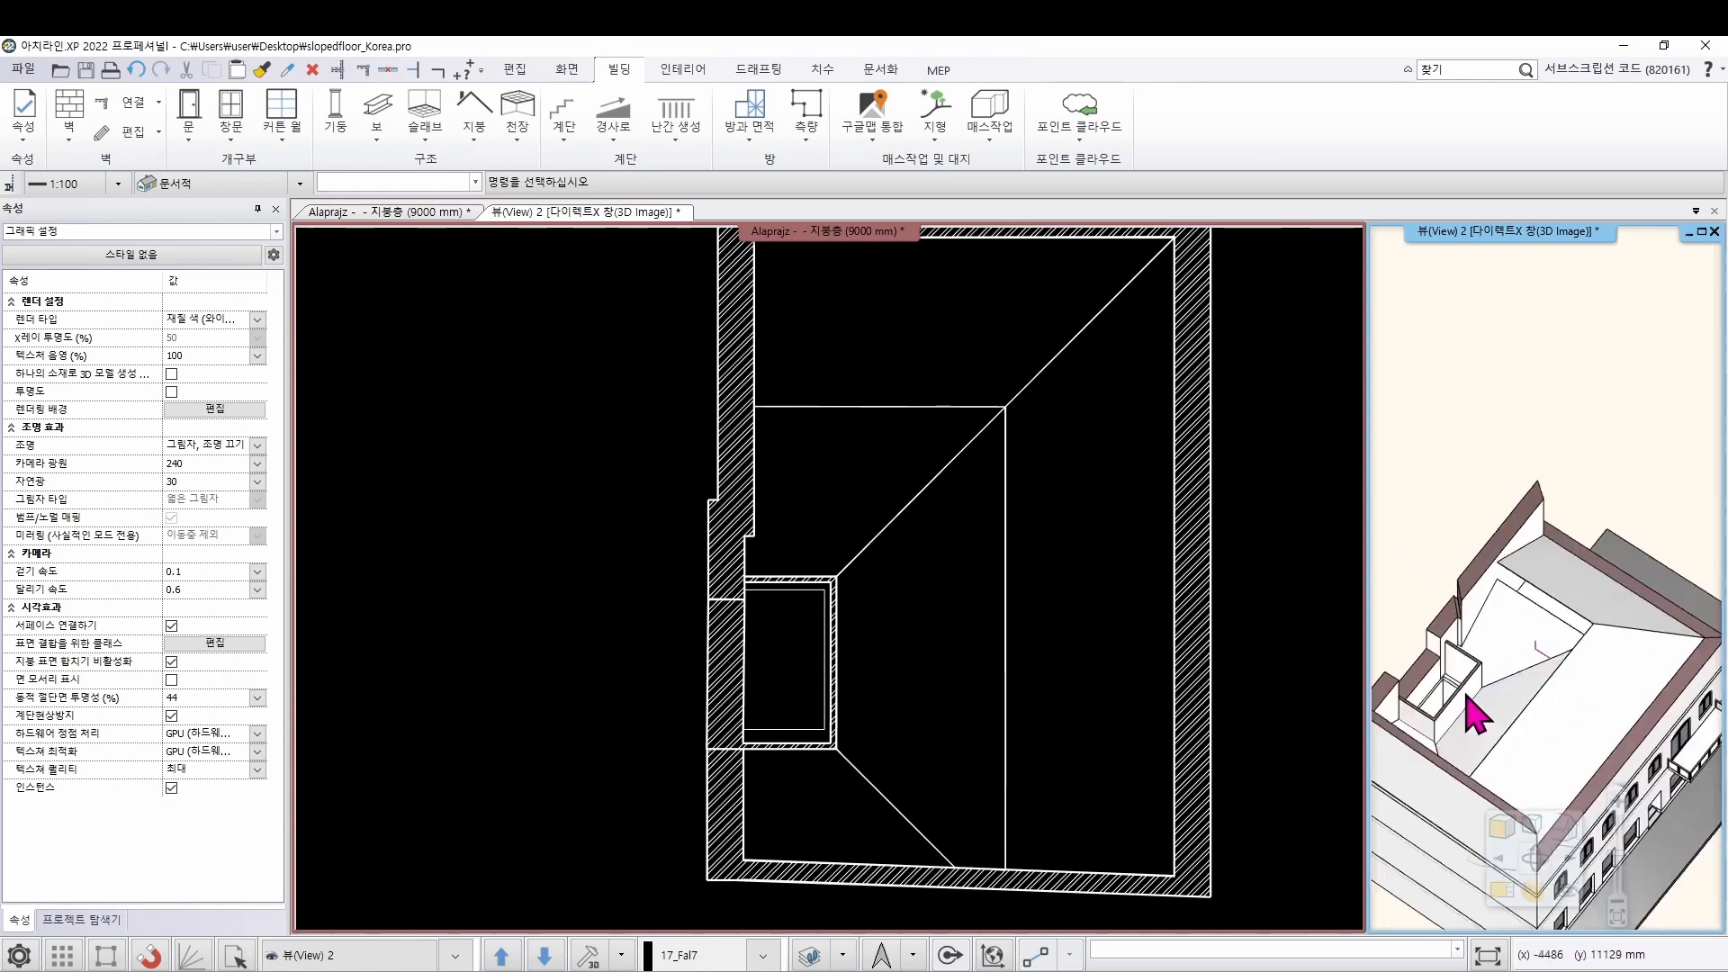
click(1501, 893)
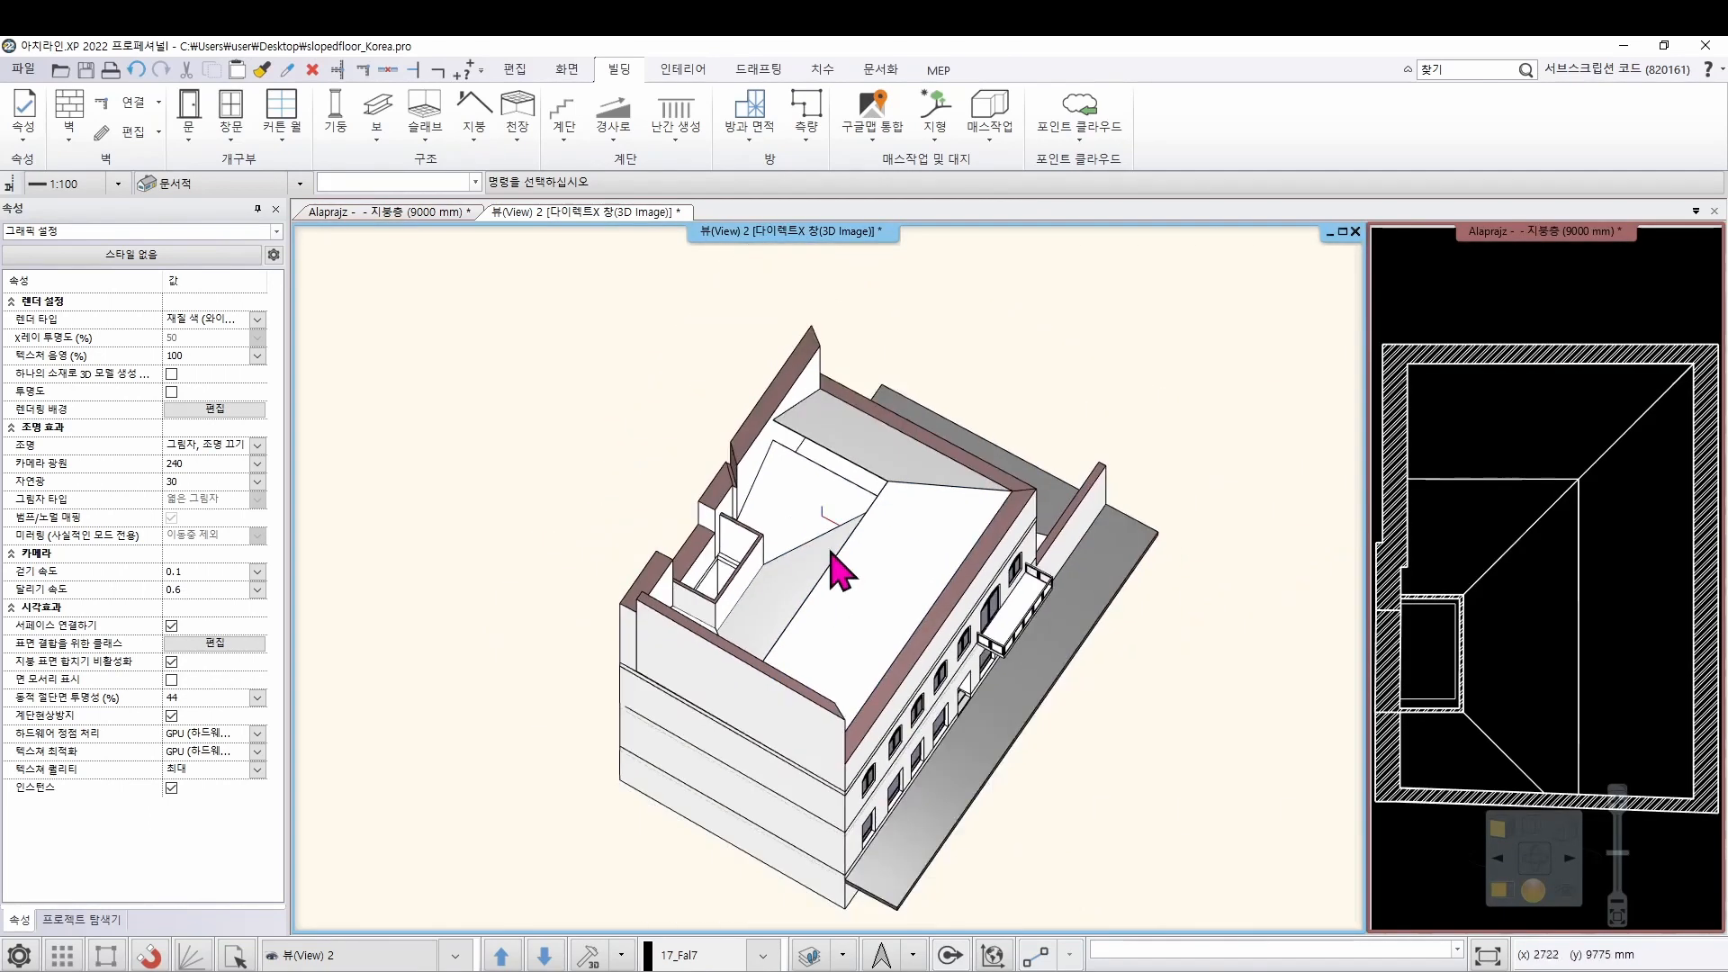
middle_drag(831, 552, 774, 478)
middle_drag(905, 549, 771, 617)
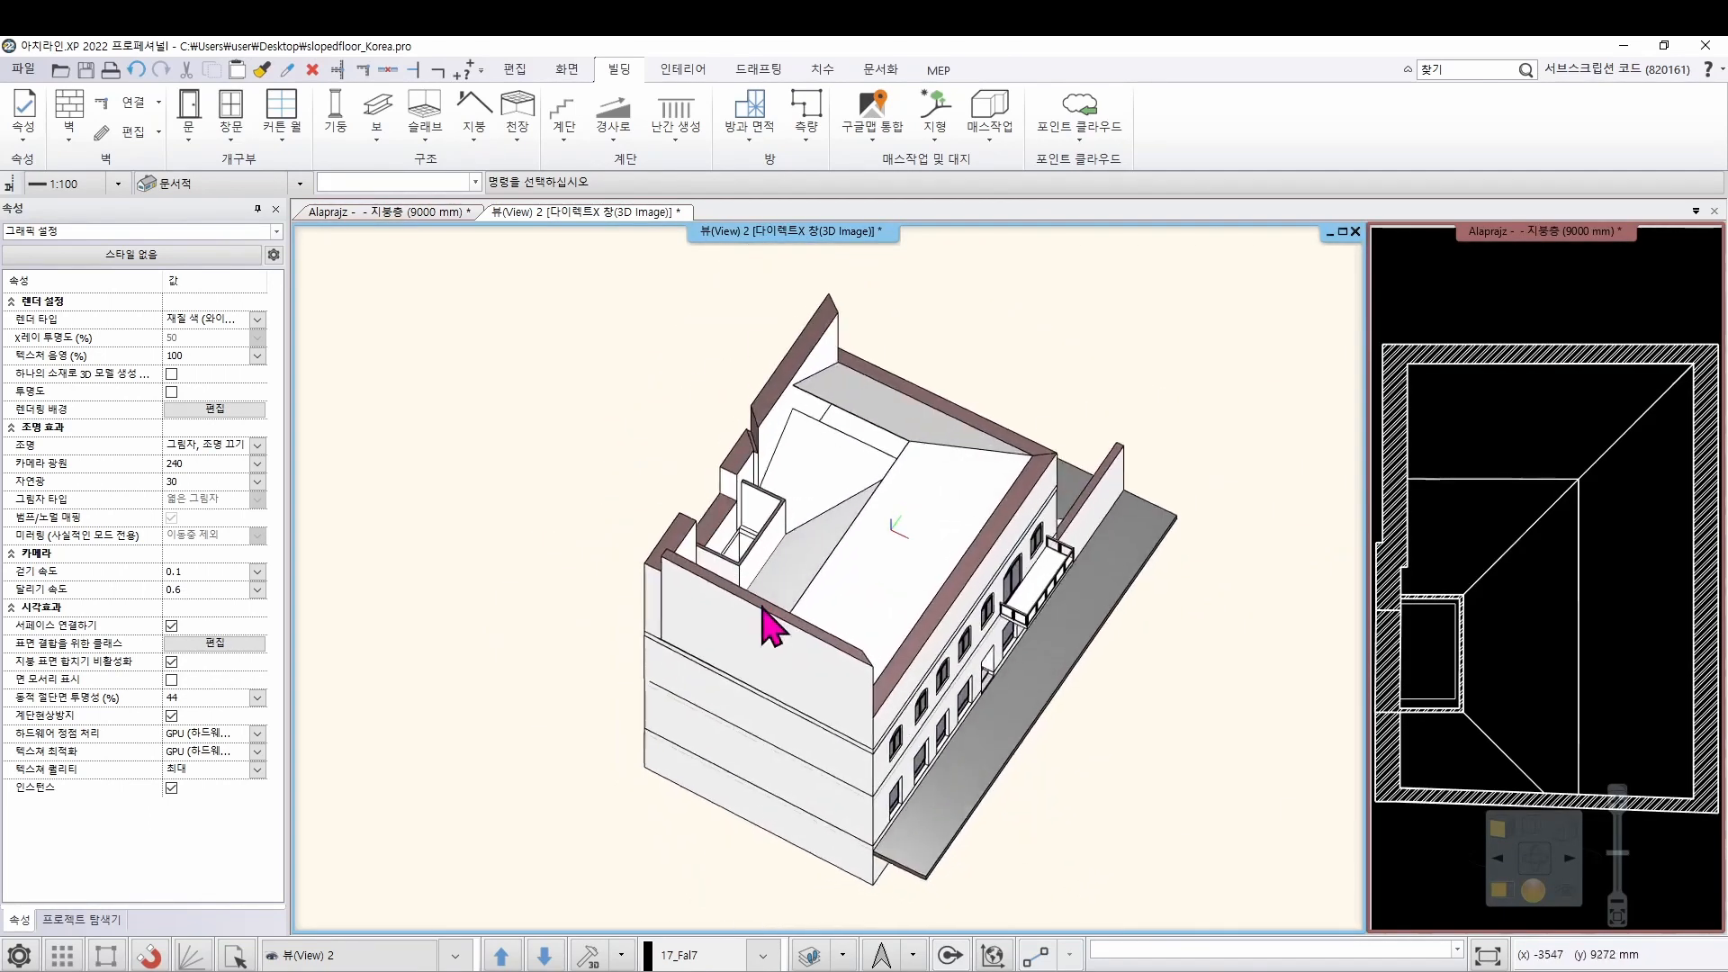
scroll(814, 522, up, 5)
scroll(792, 508, up, 2)
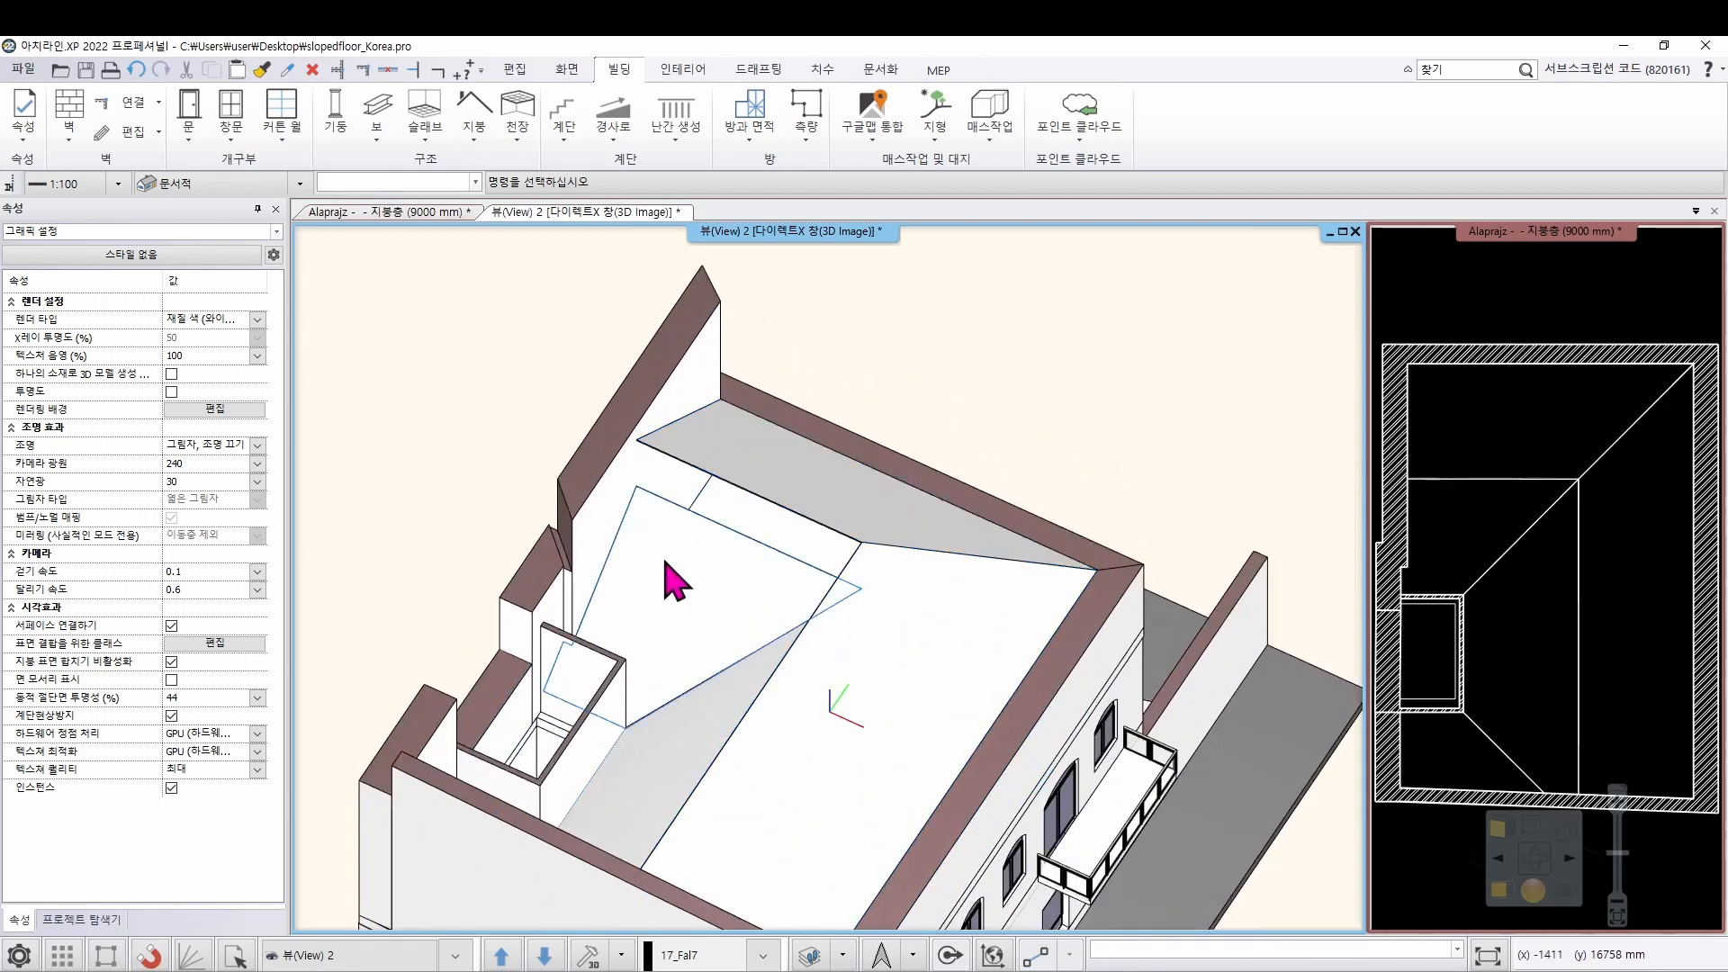
click(704, 608)
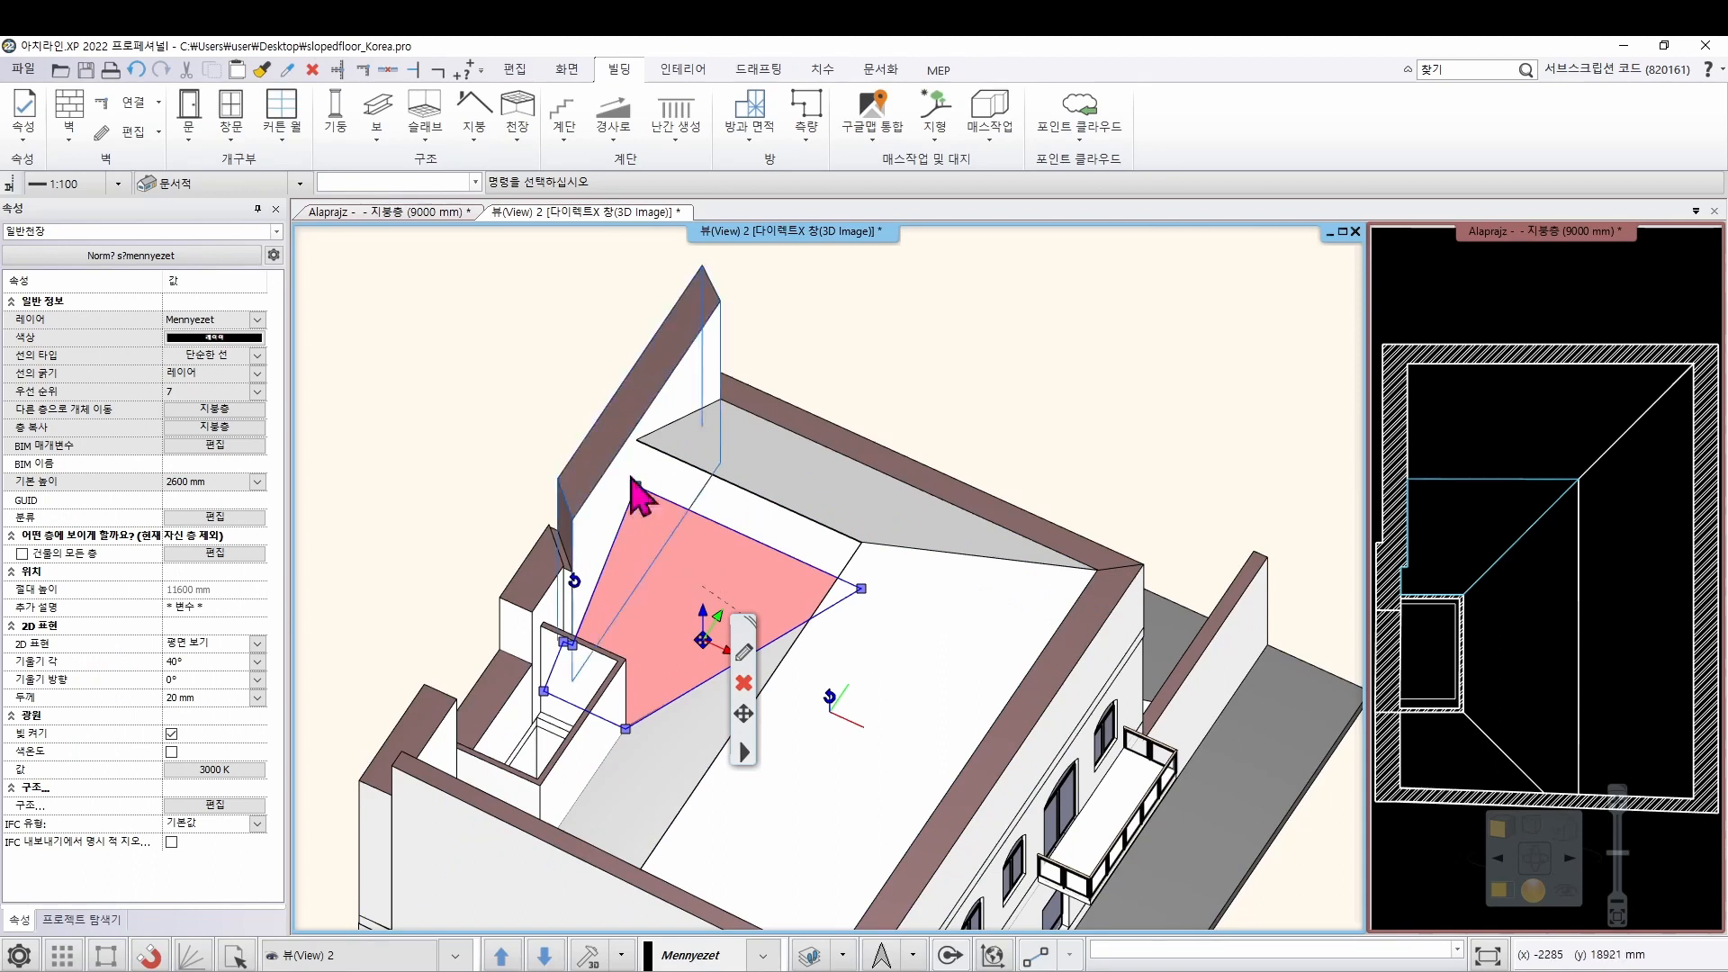
click(636, 486)
click(758, 706)
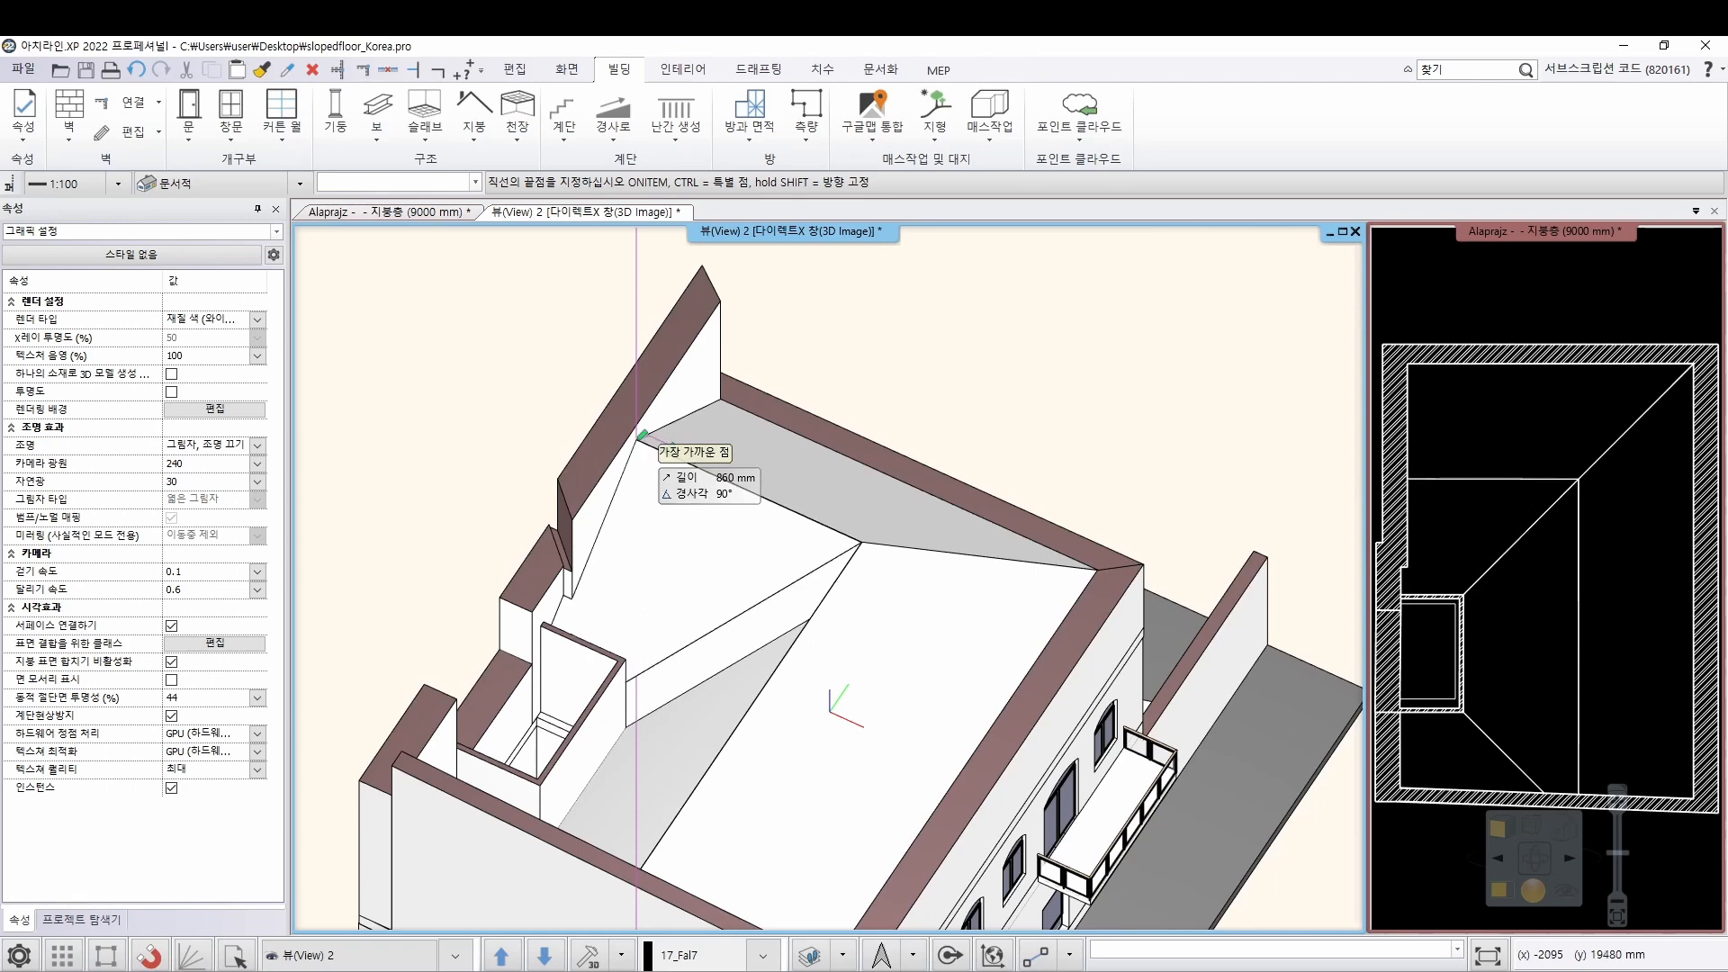
click(638, 440)
Raise the middle ceiling beside the enclosure from its top node to the ridge junction of the surrounding ceilings
scroll(780, 549, down, 3)
middle_drag(881, 657, 1107, 636)
click(814, 694)
scroll(841, 579, up, 2)
right_click(838, 563)
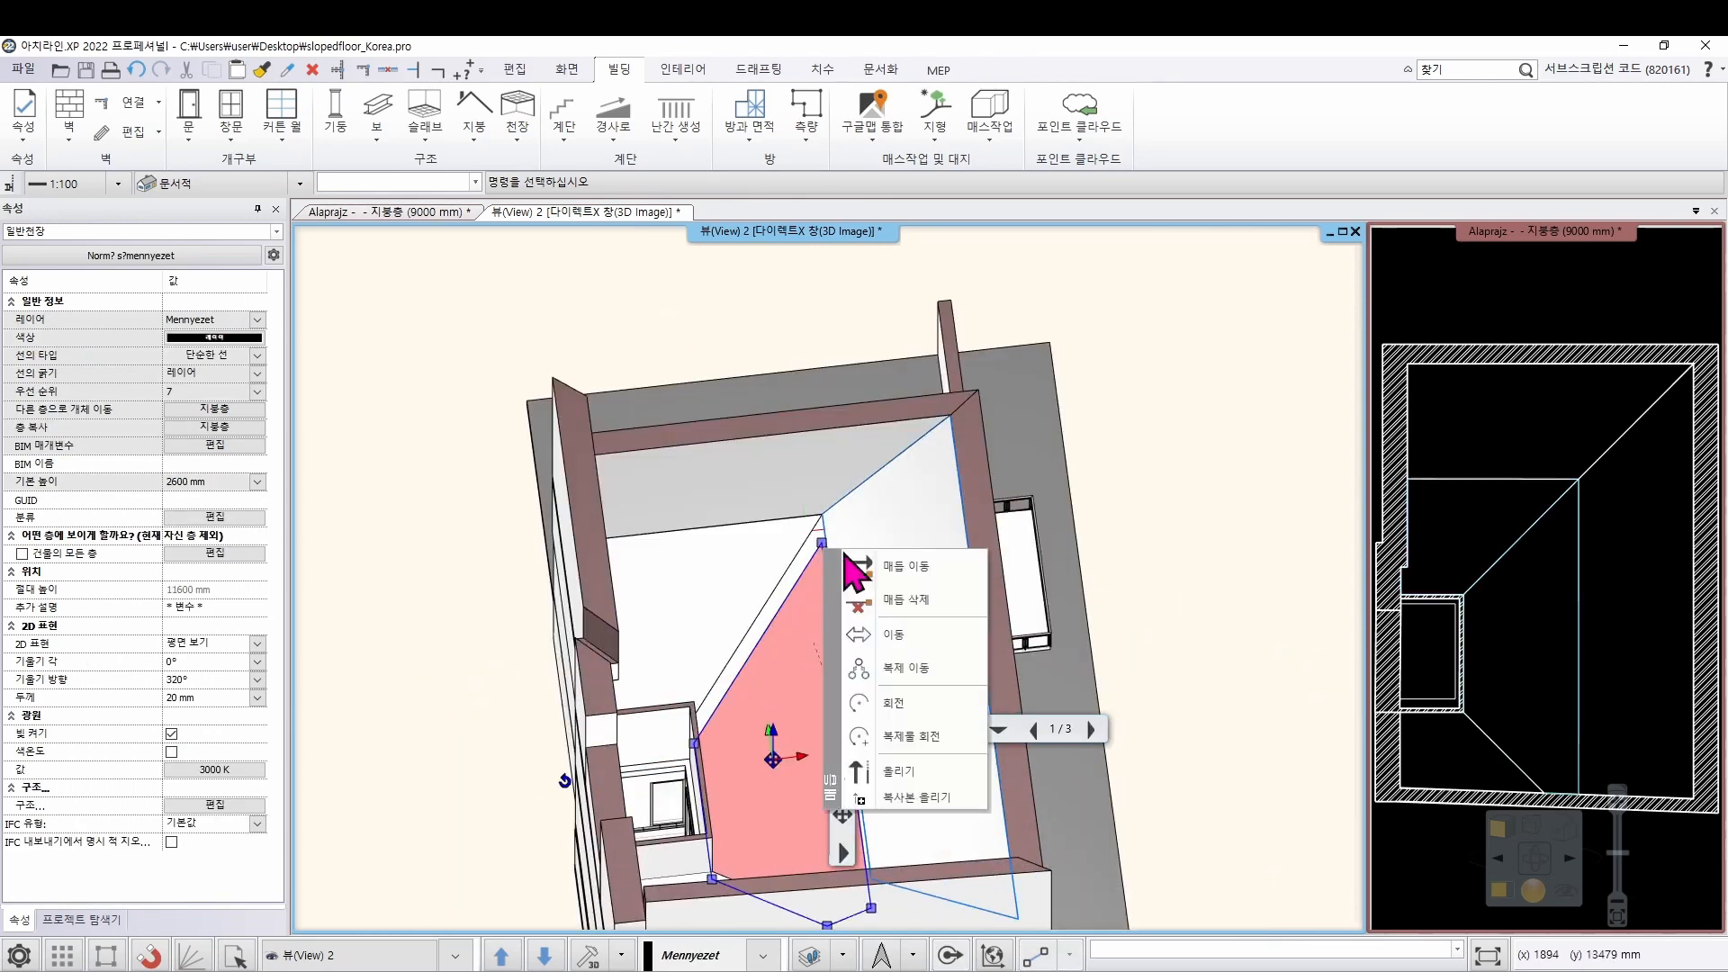
click(891, 772)
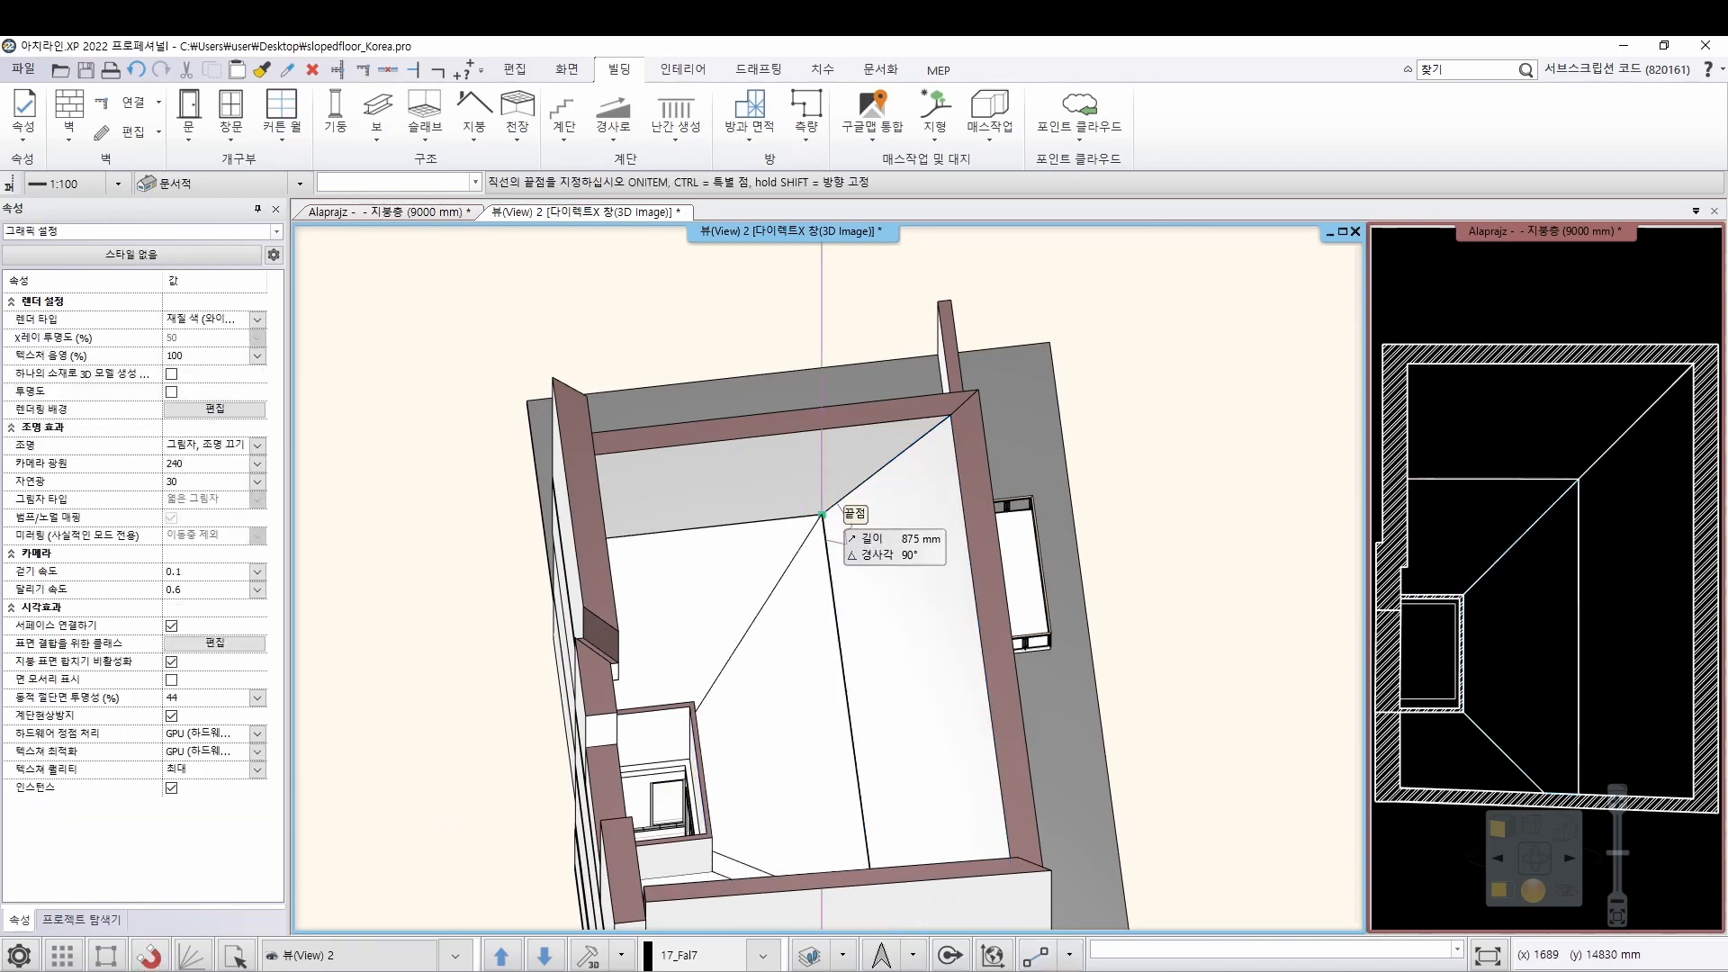
click(769, 650)
Raise the remaining low ceiling at the end wall by its node until it meets the corner of the middle ceiling
scroll(747, 648, down, 3)
middle_drag(745, 648, 937, 590)
scroll(856, 637, up, 4)
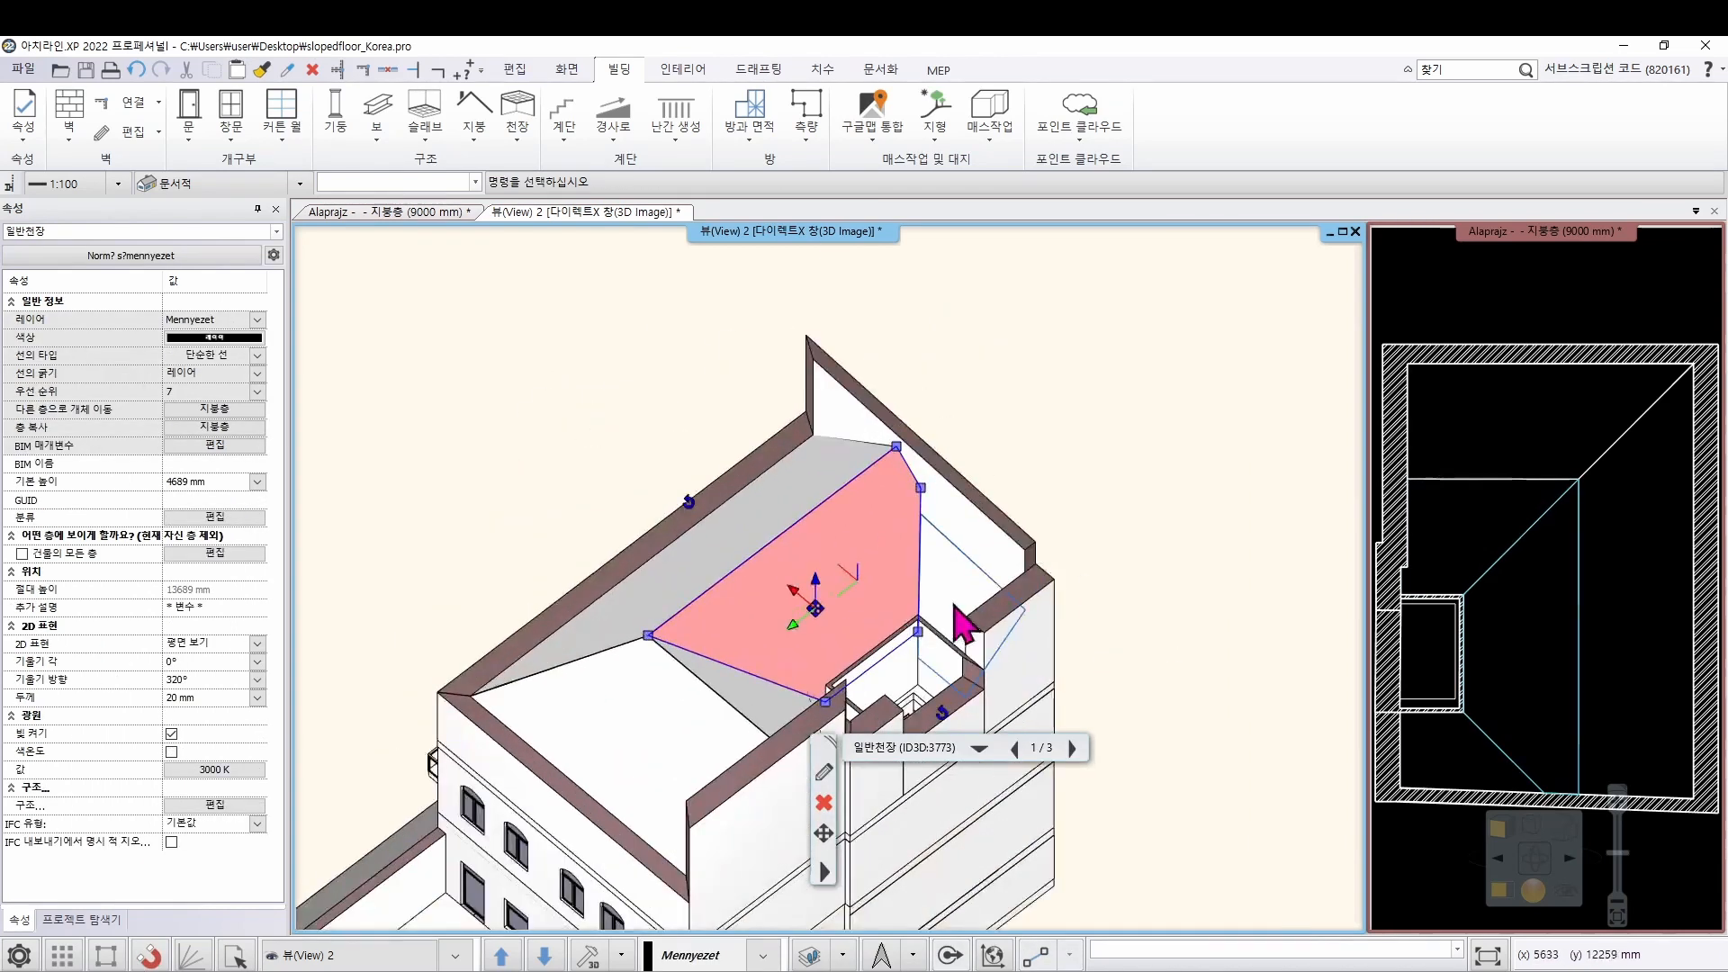
scroll(936, 567, up, 1)
right_click(887, 500)
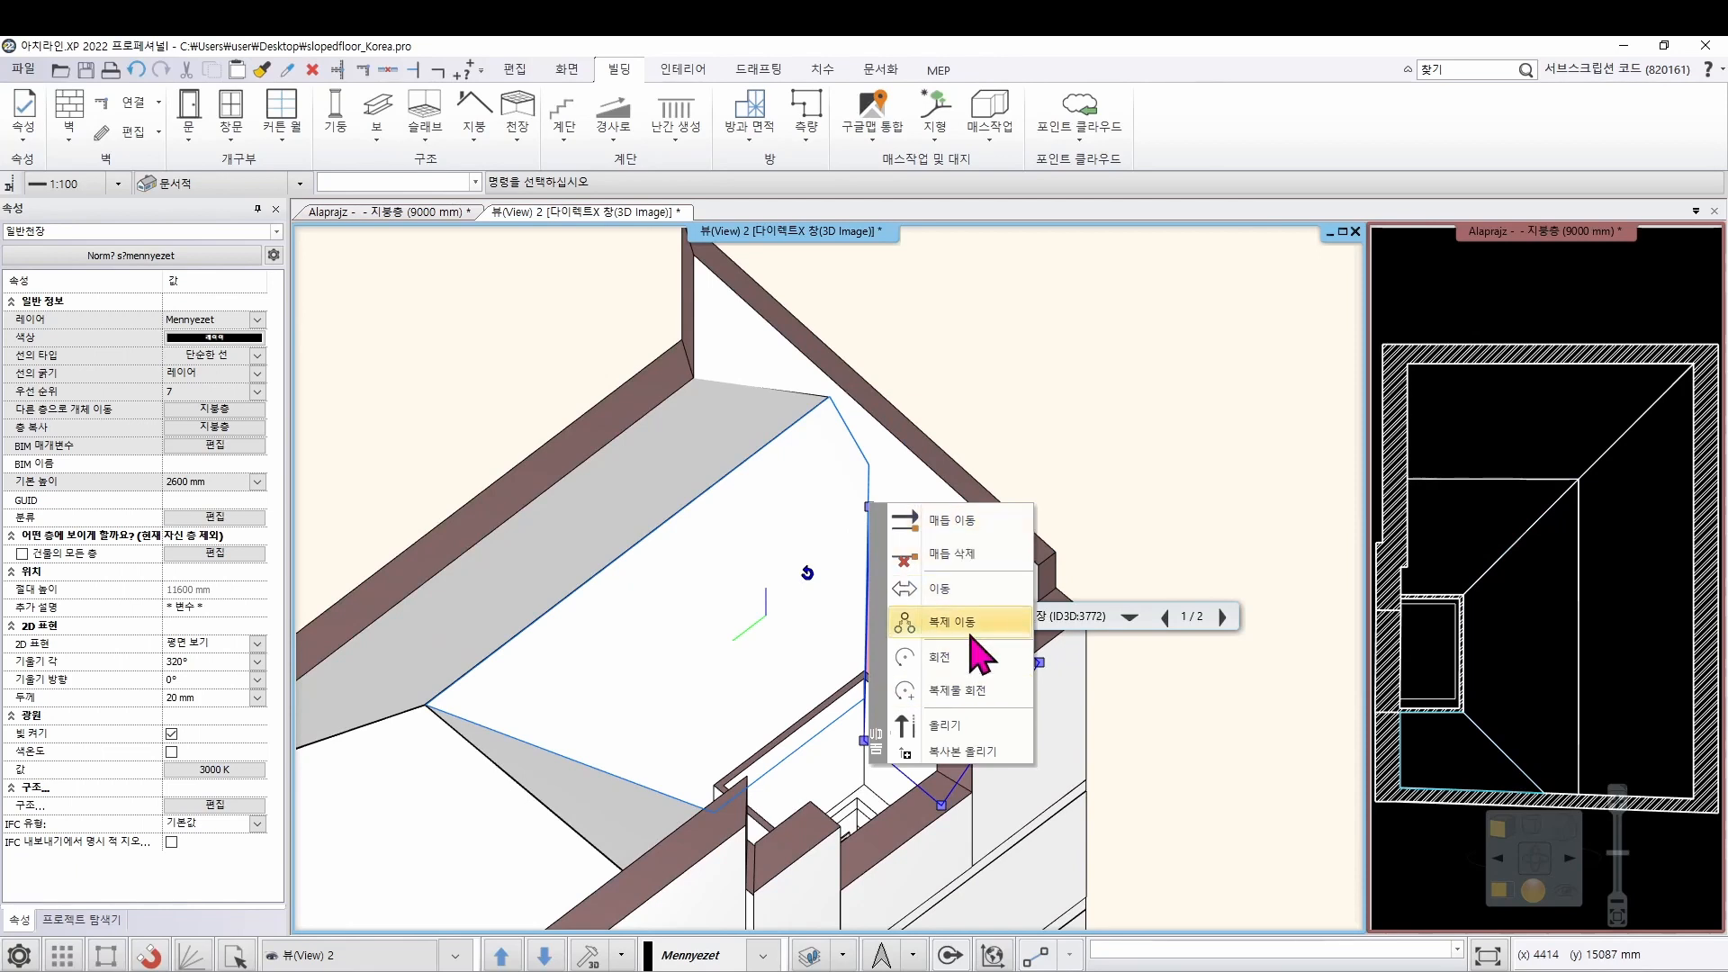
click(963, 731)
click(869, 507)
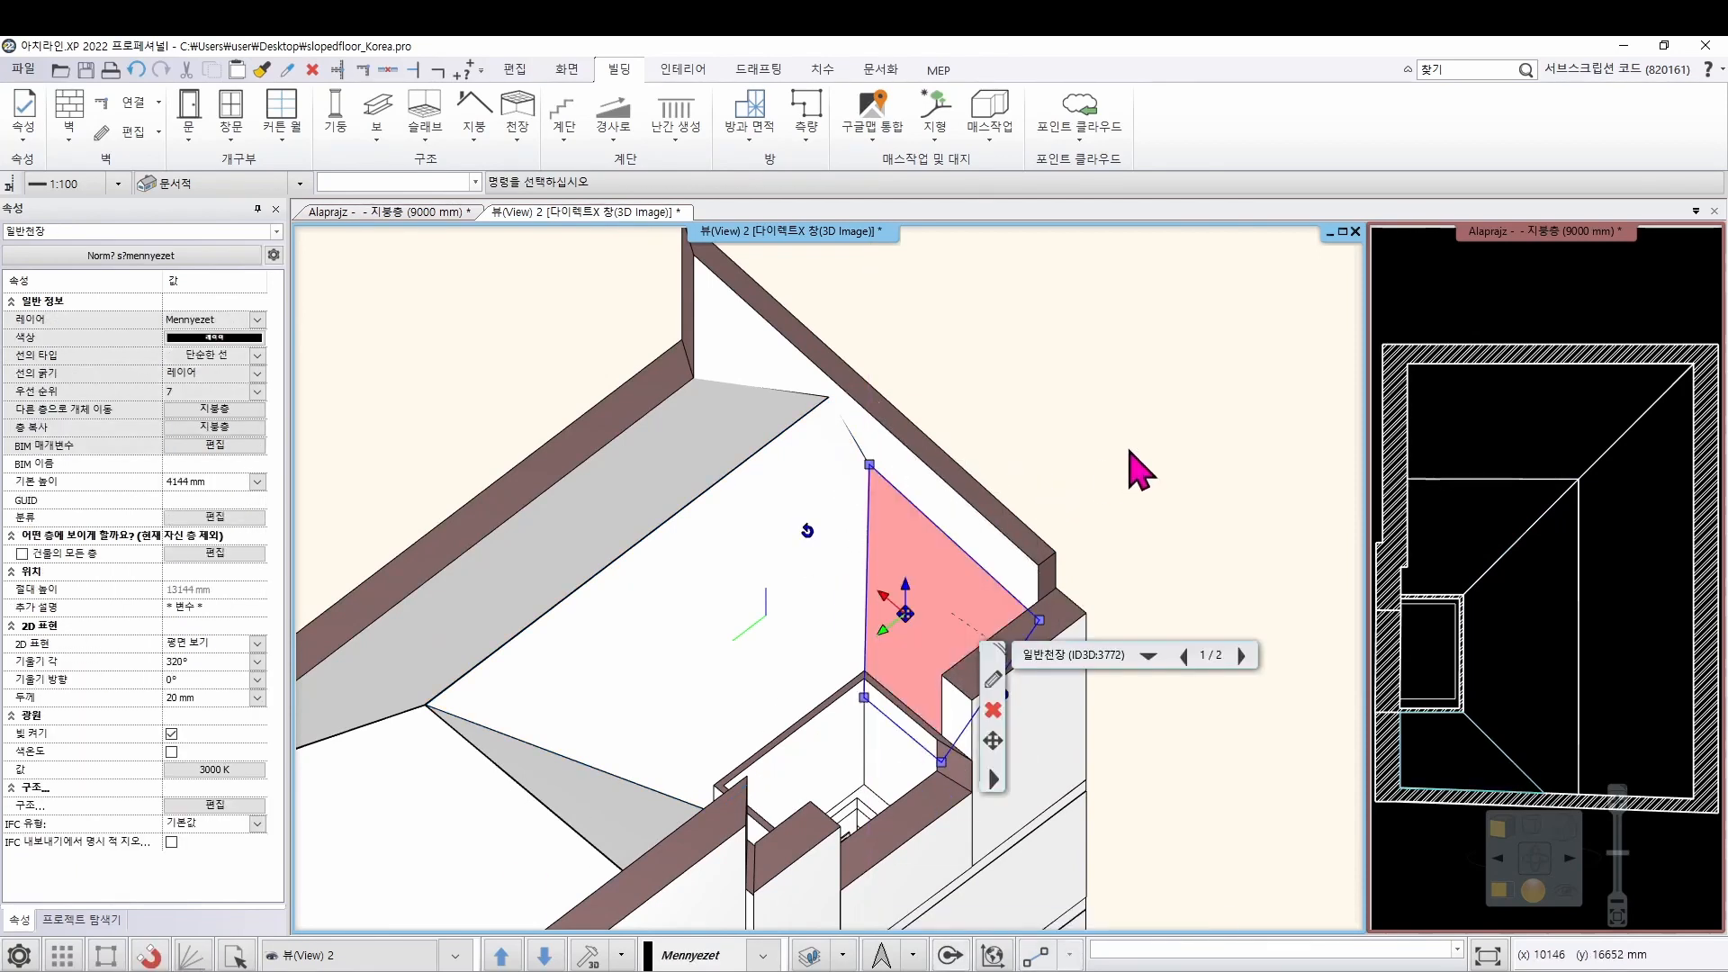
Deselect the ceiling and show the whole building in the axonometric view to check the finished attic ceilings
key(Escape)
scroll(933, 574, down, 5)
middle_drag(930, 575, 862, 826)
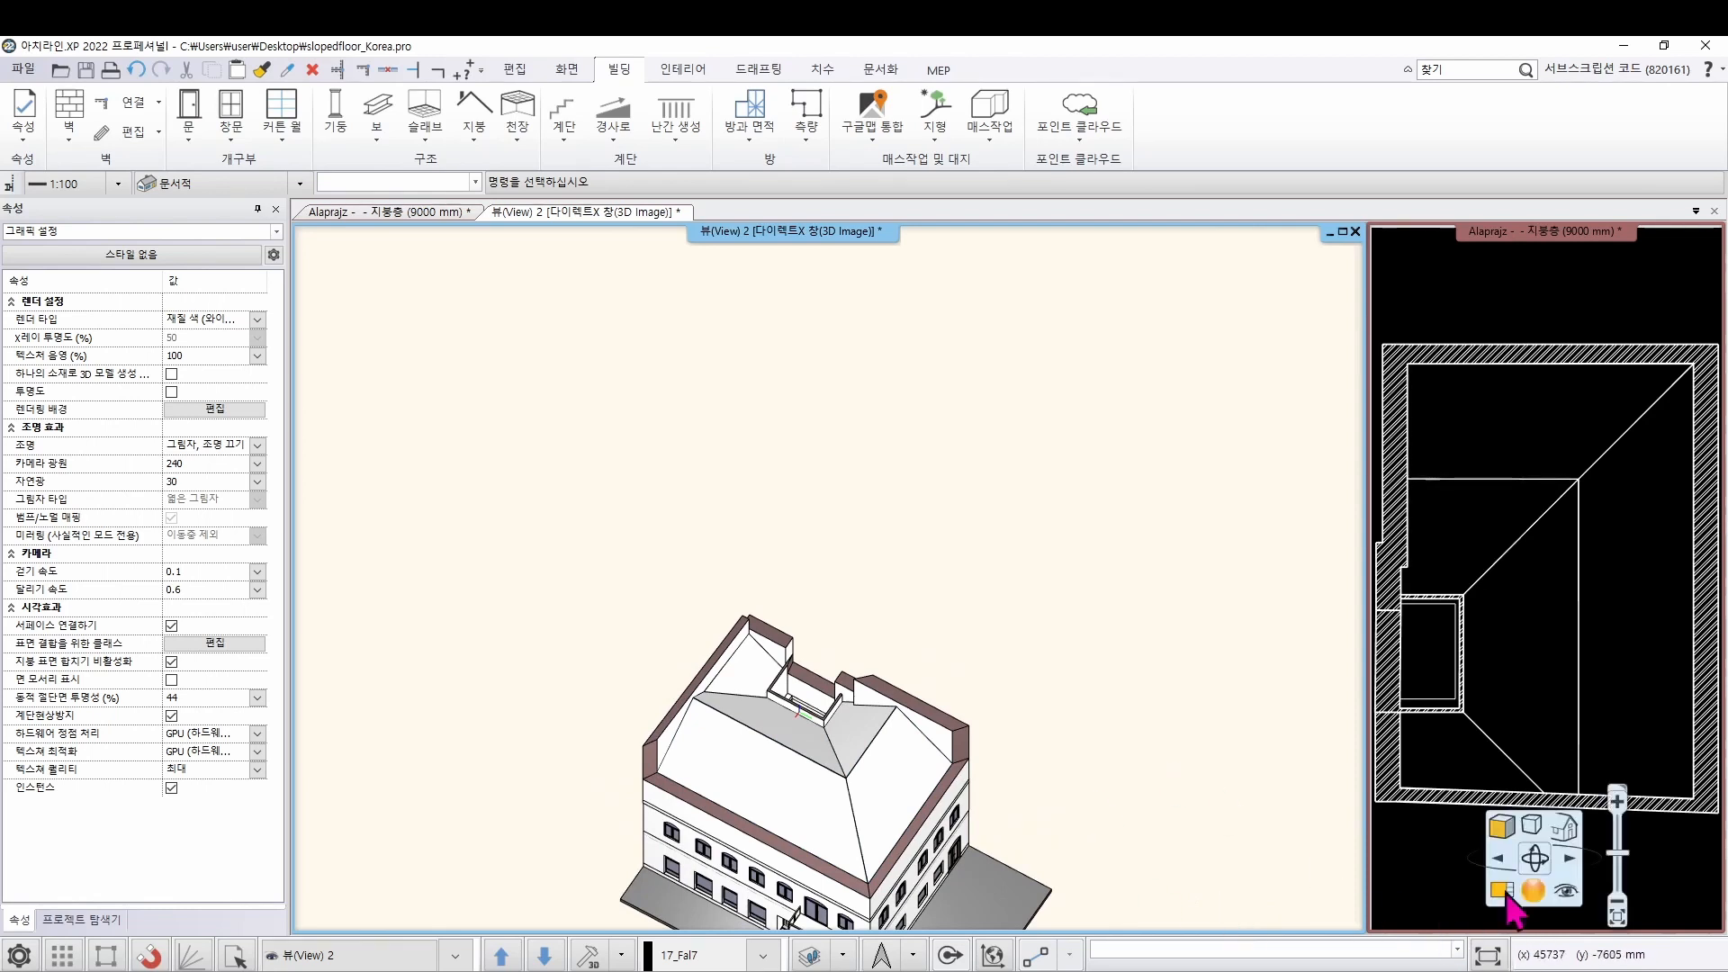
click(1587, 821)
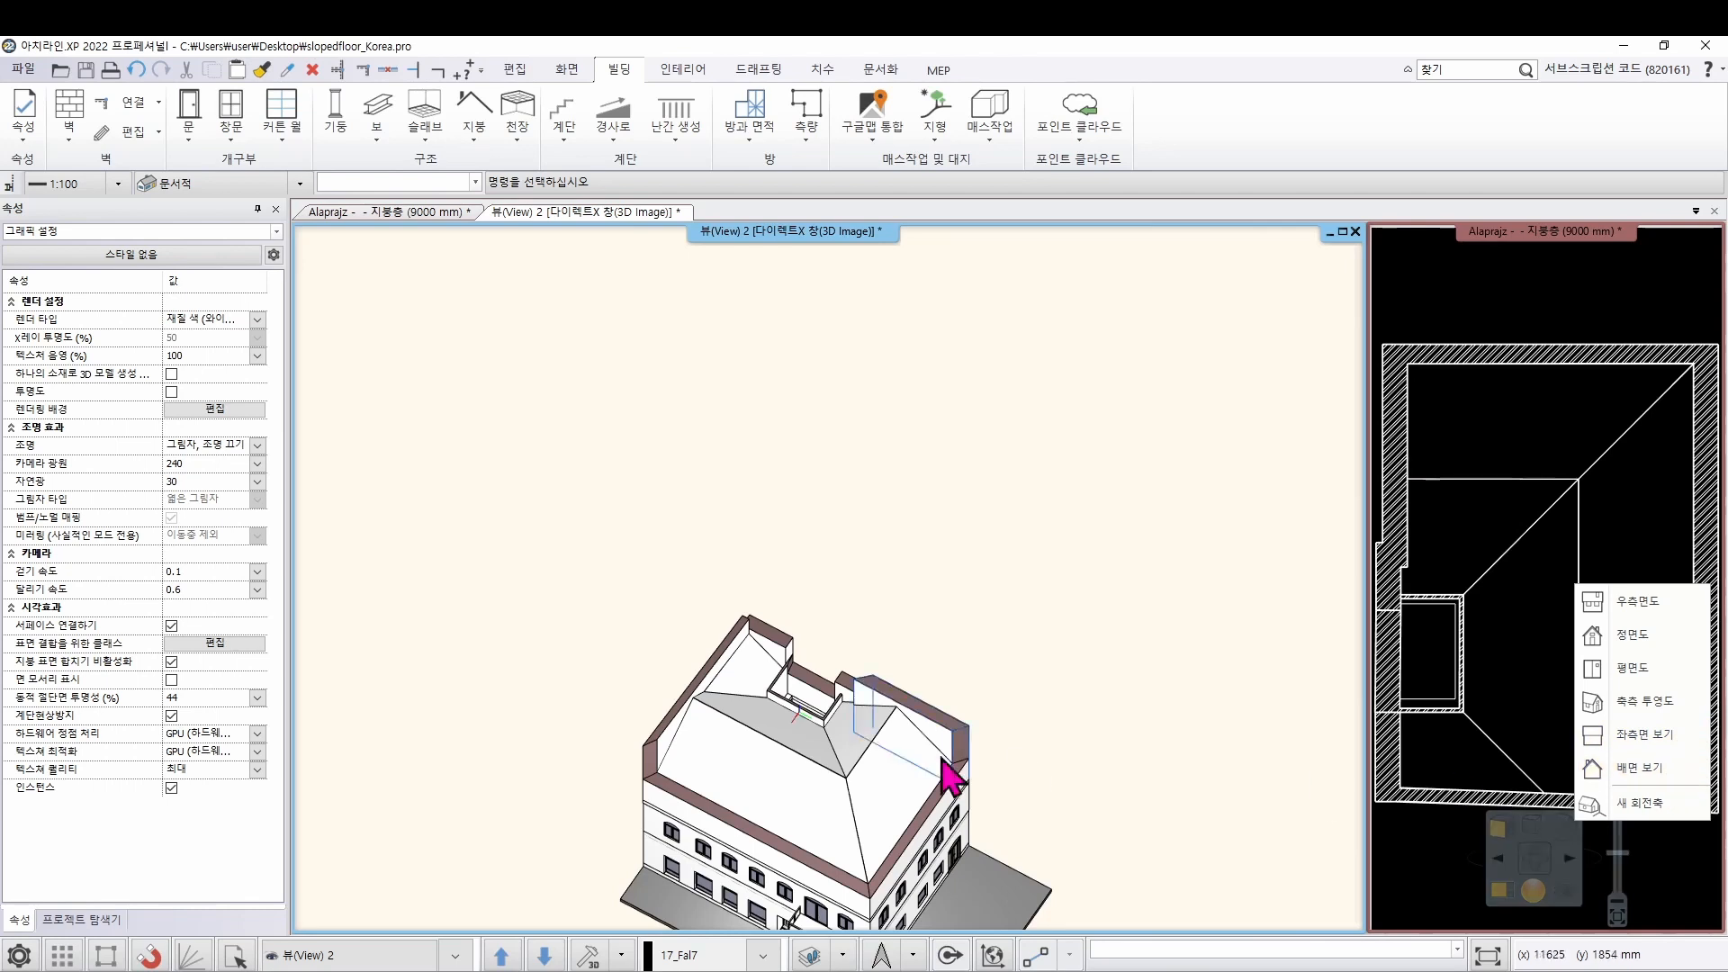
click(1644, 681)
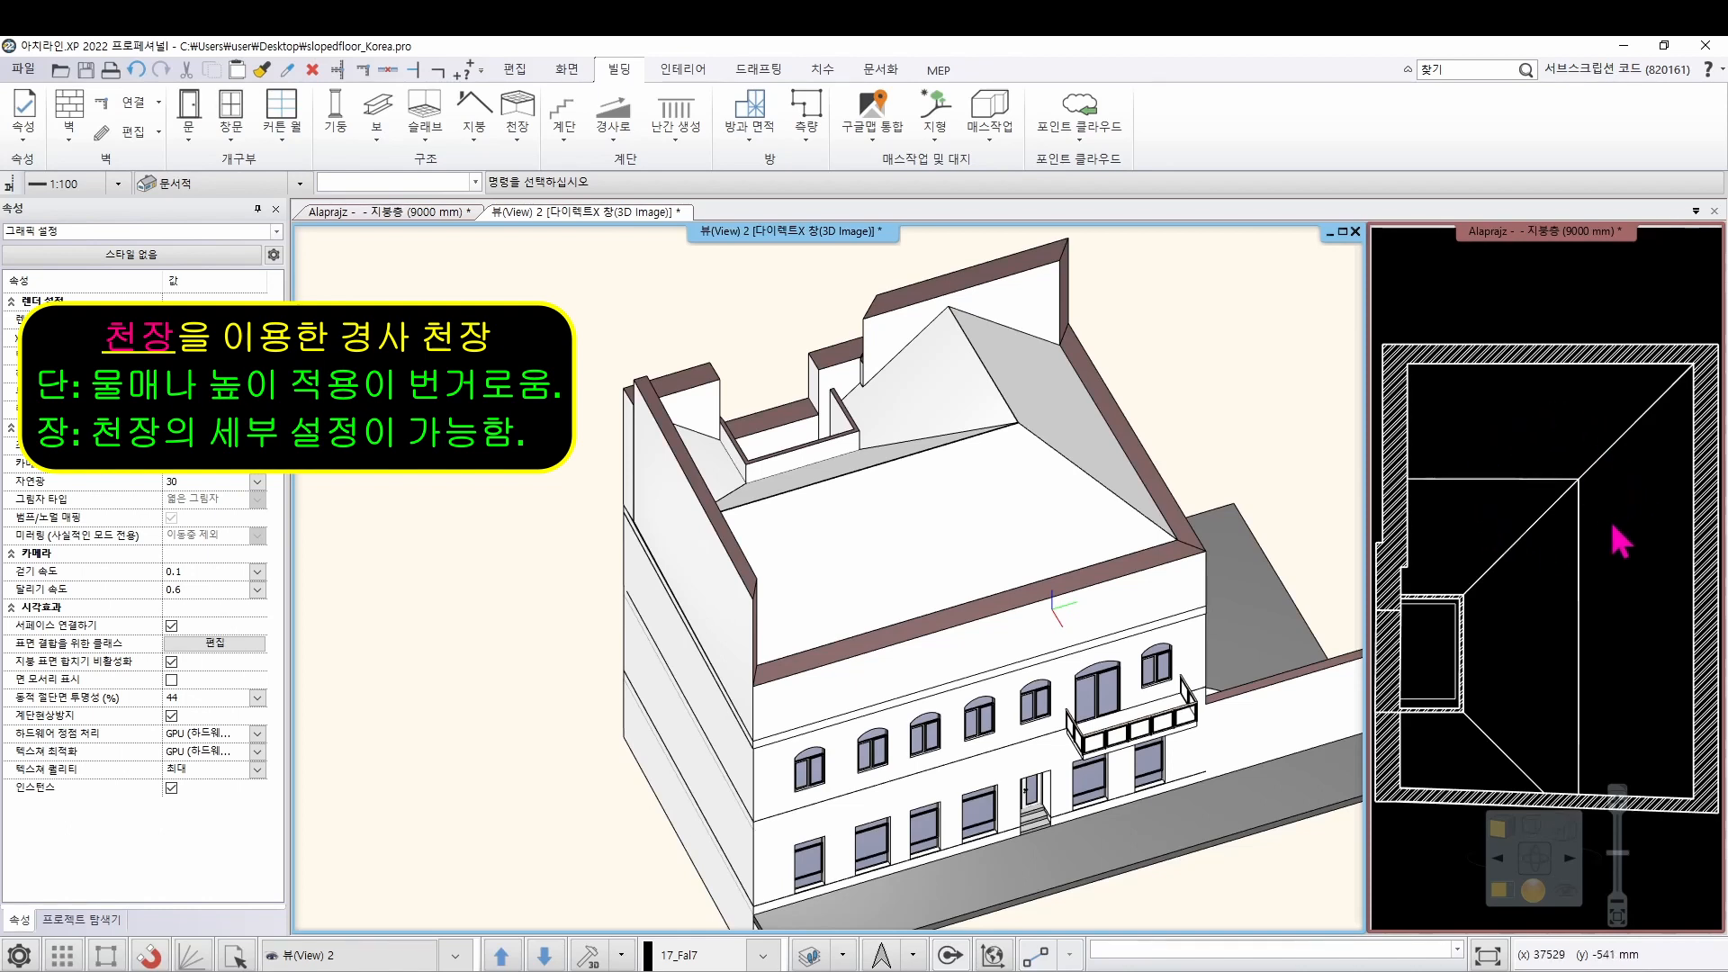
Review the lamp and moulding options in the end ceiling's properties, and close them without changes
click(1041, 363)
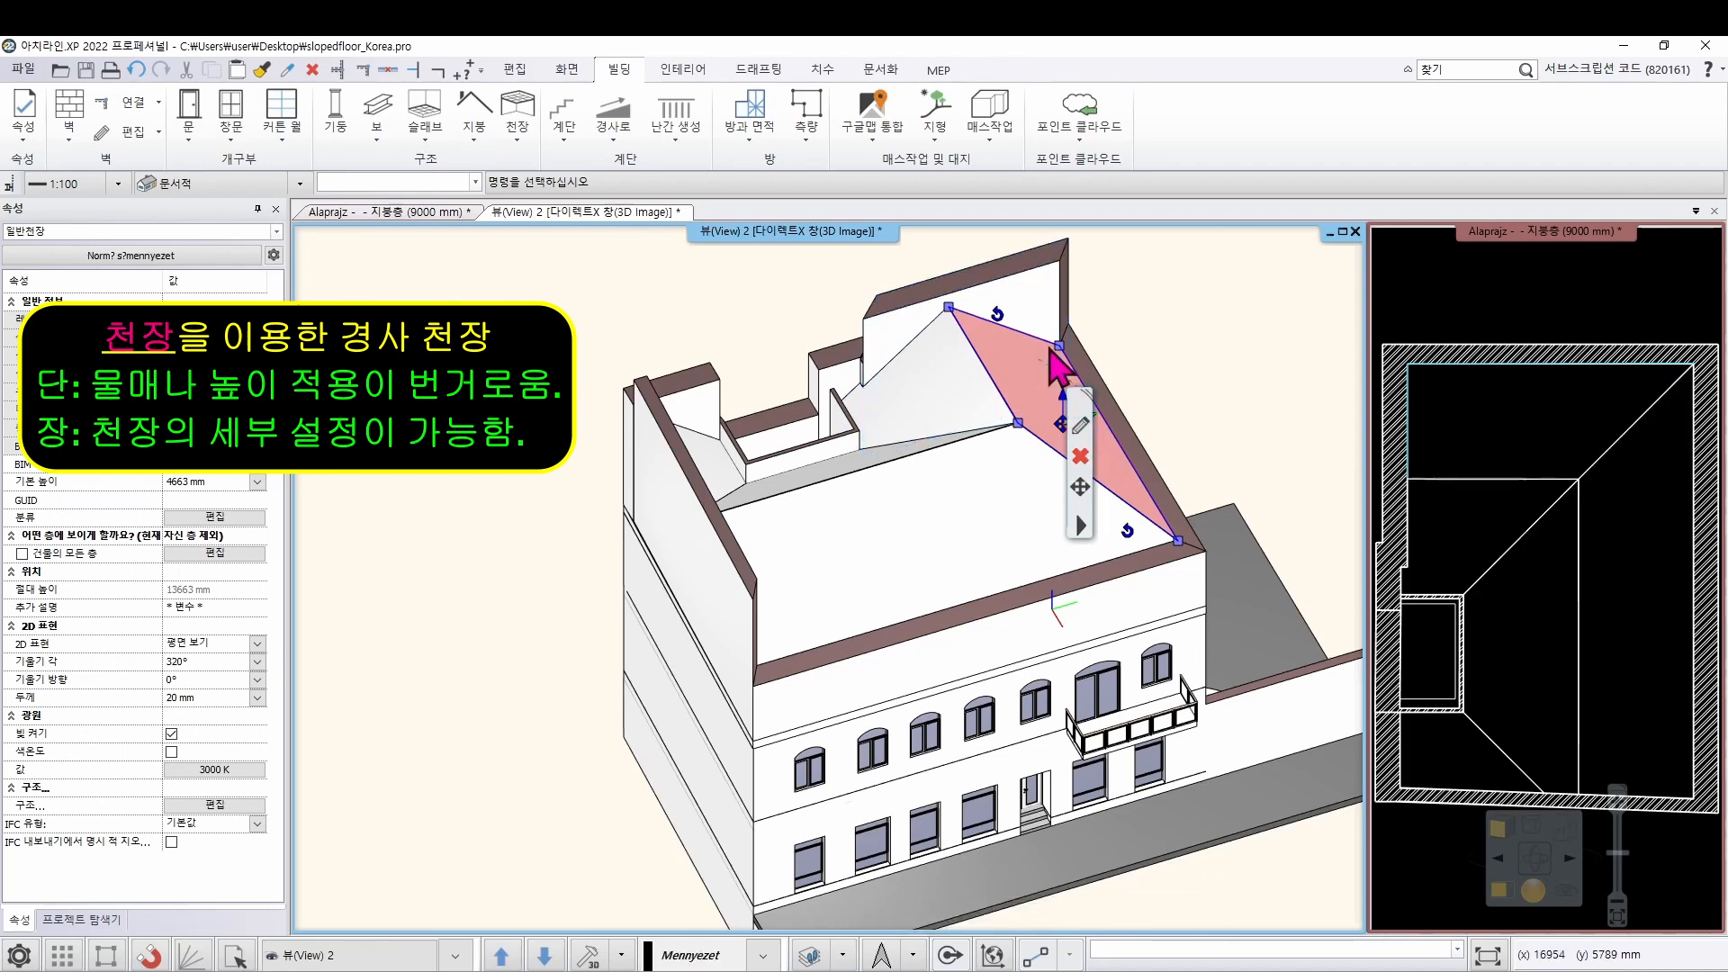
click(1083, 423)
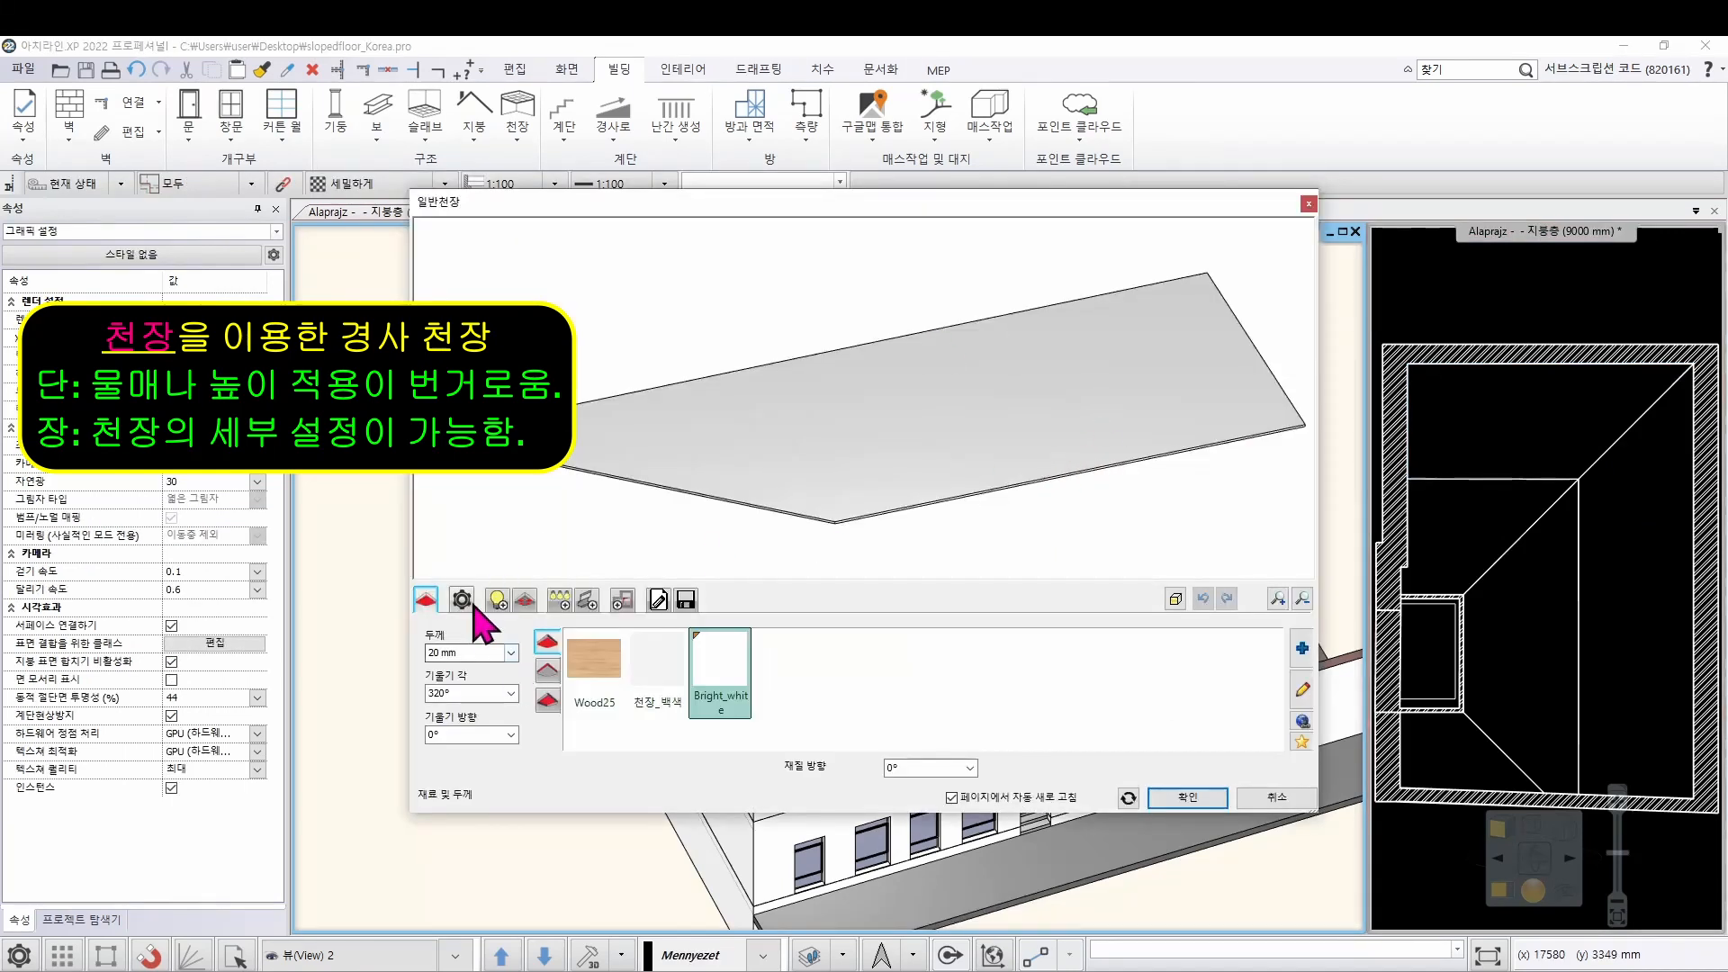
click(498, 600)
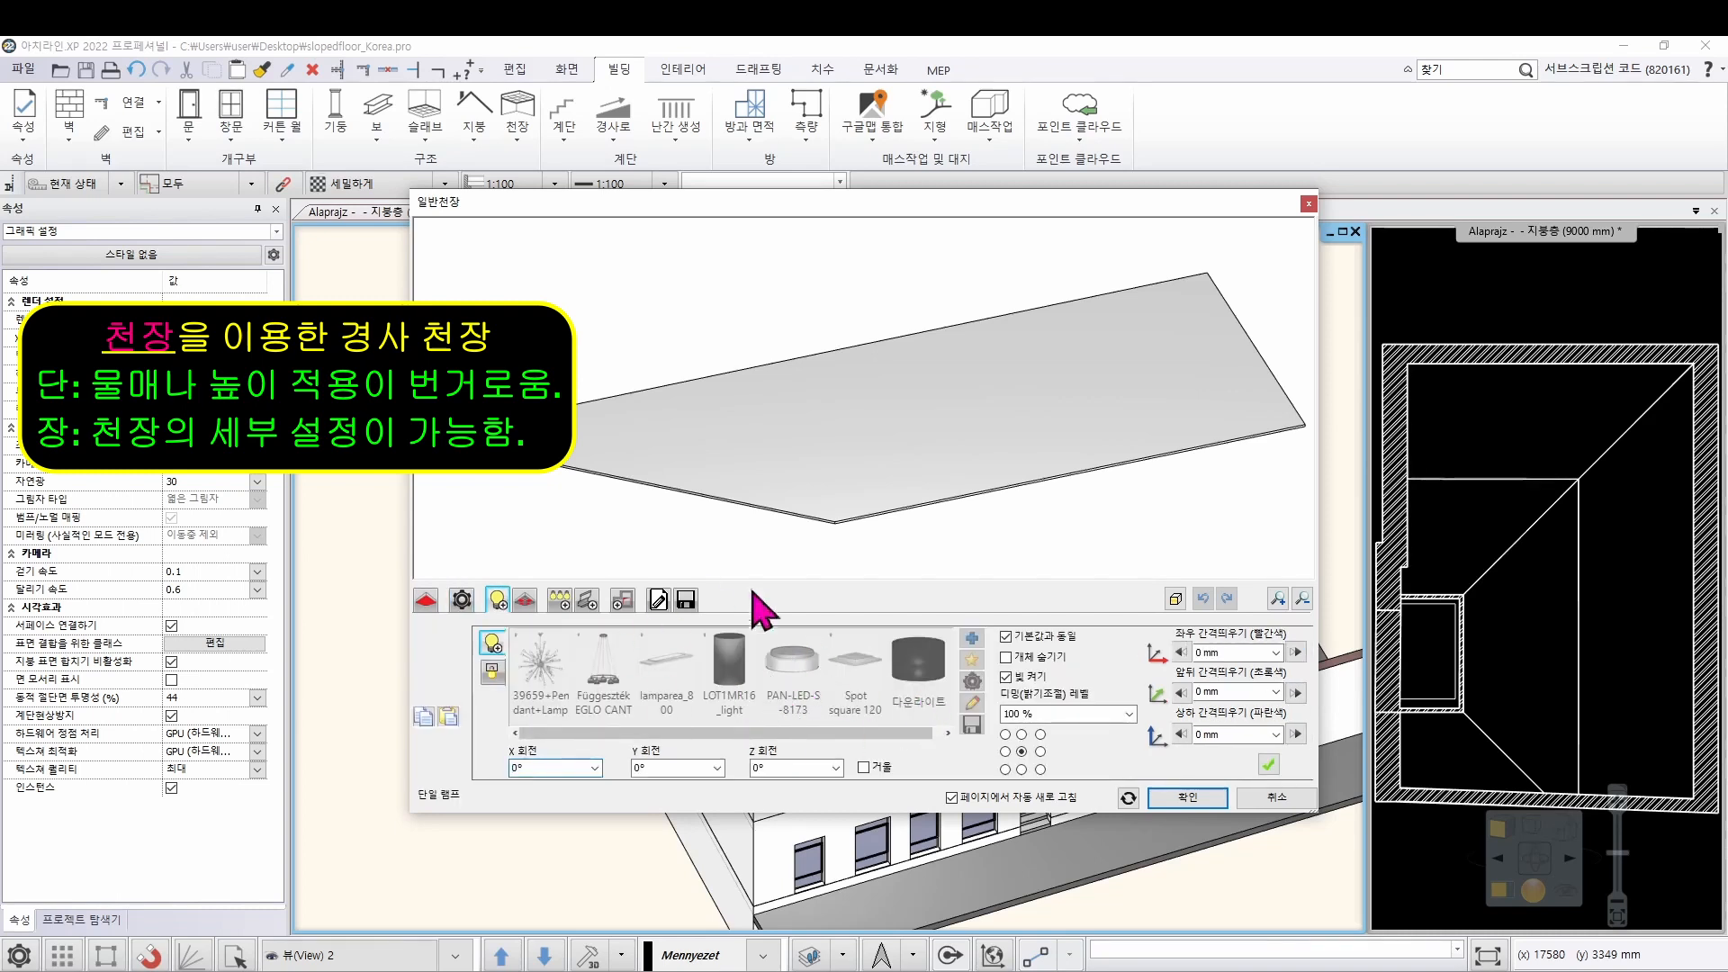
click(587, 600)
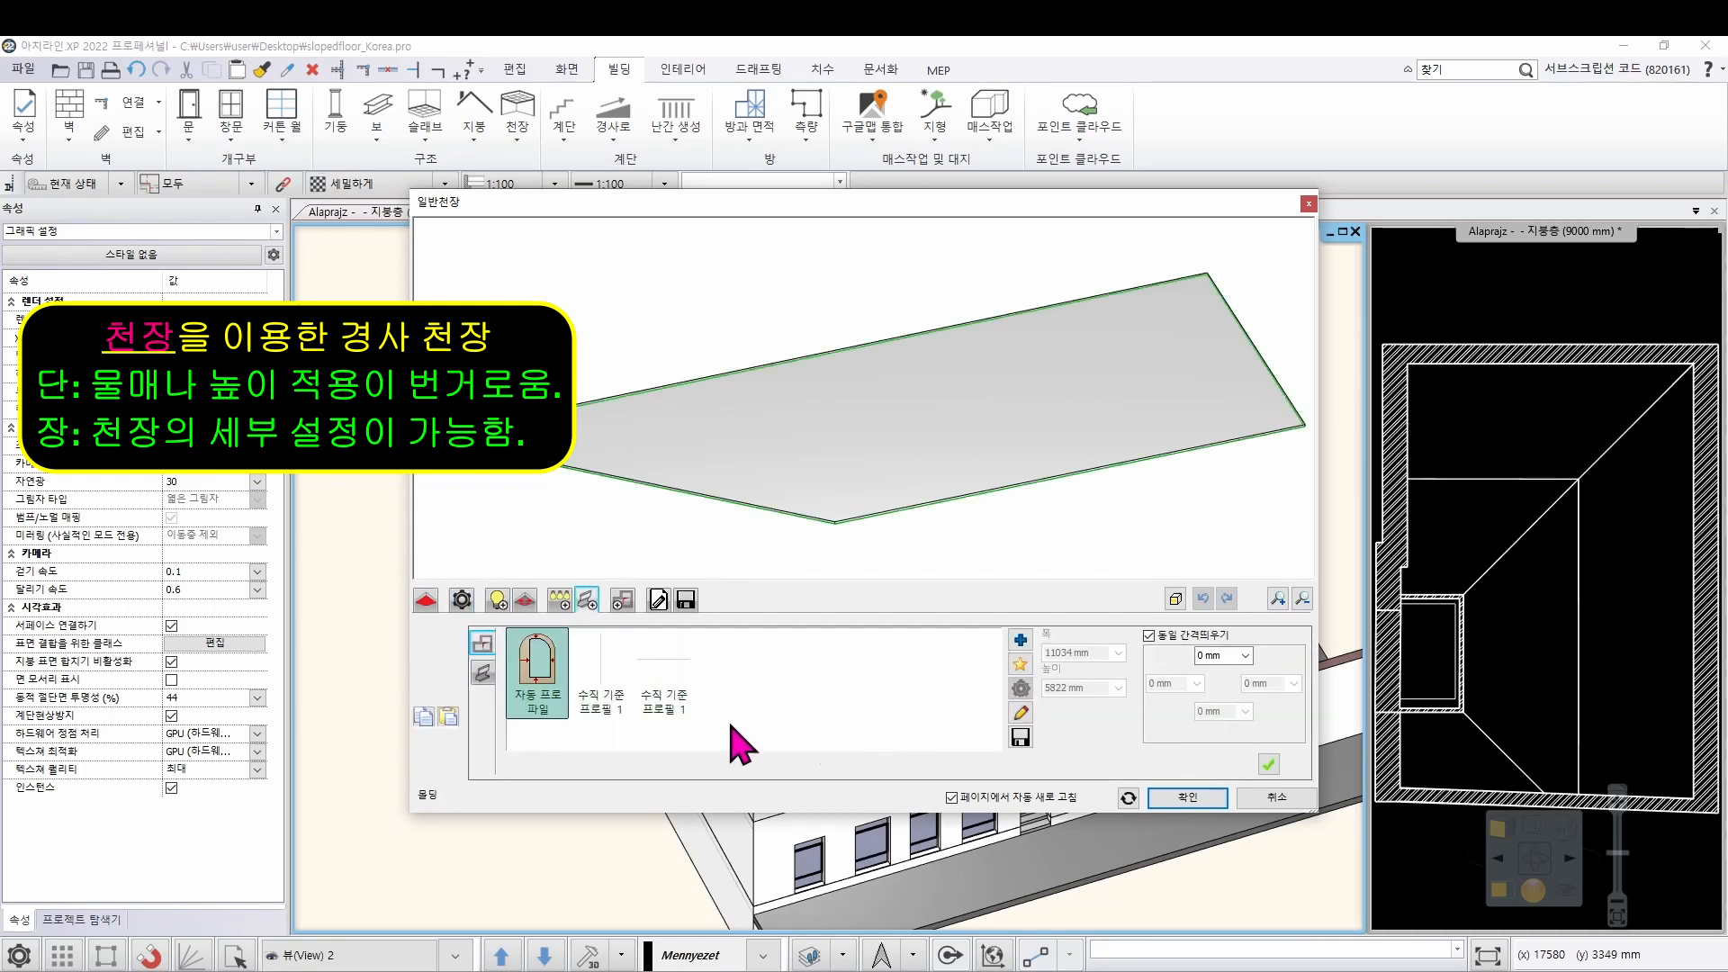
click(1260, 797)
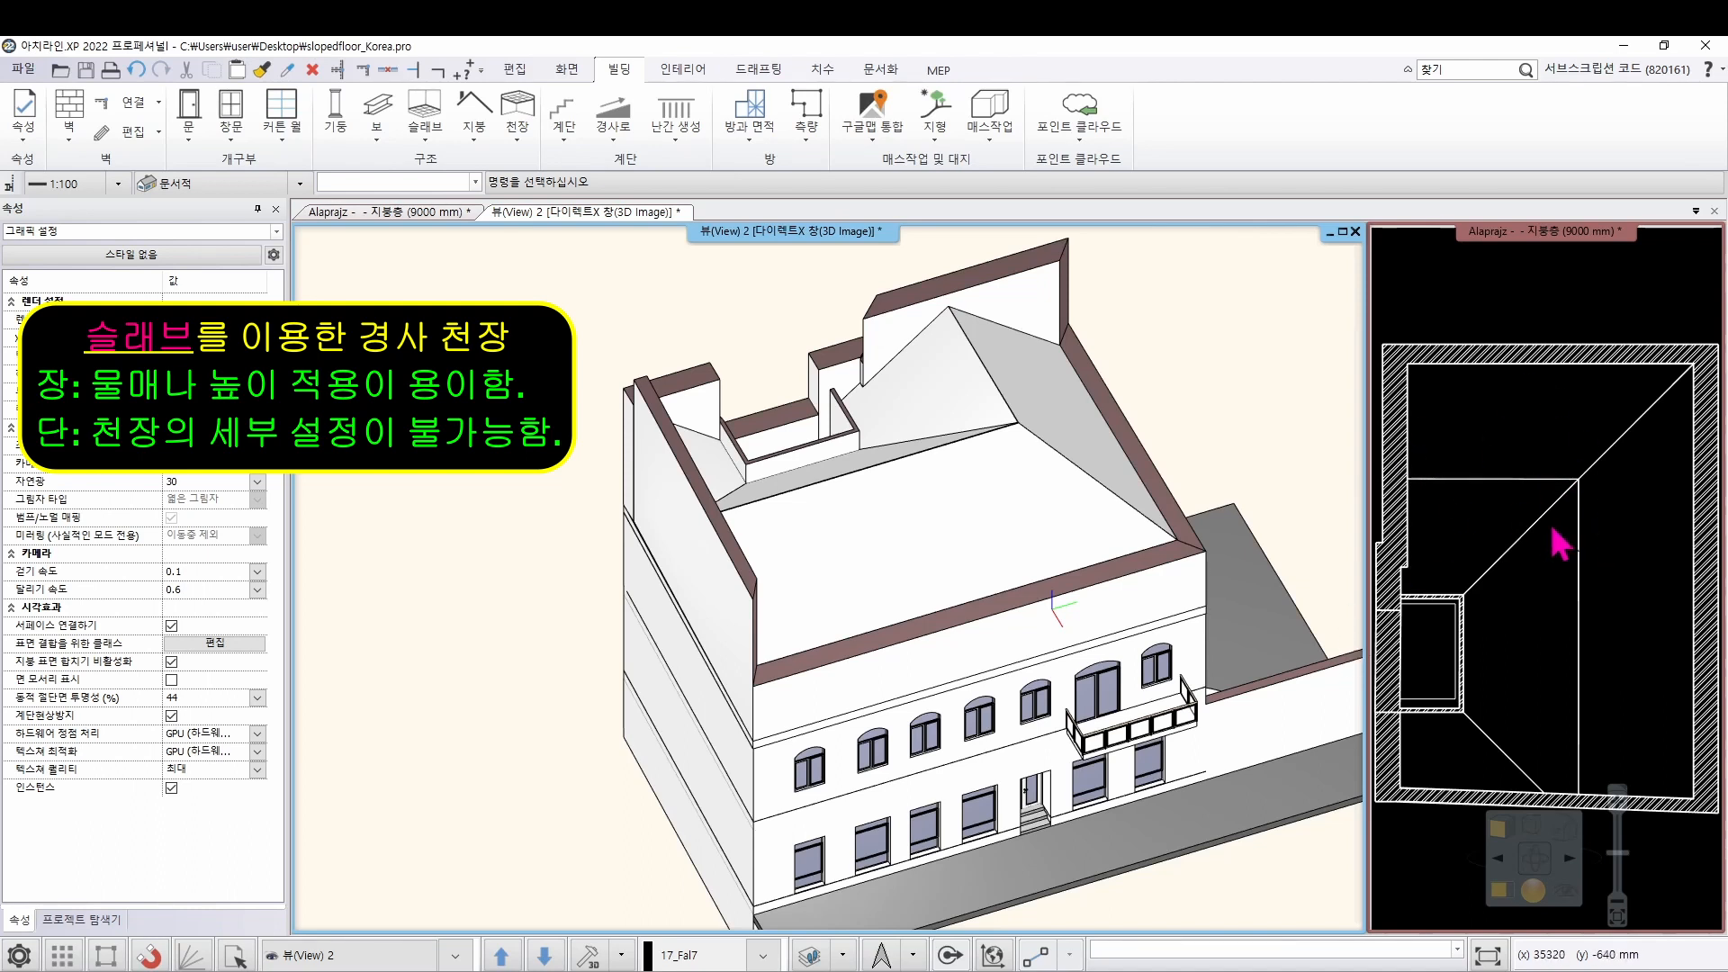
scroll(1206, 459, down, 3)
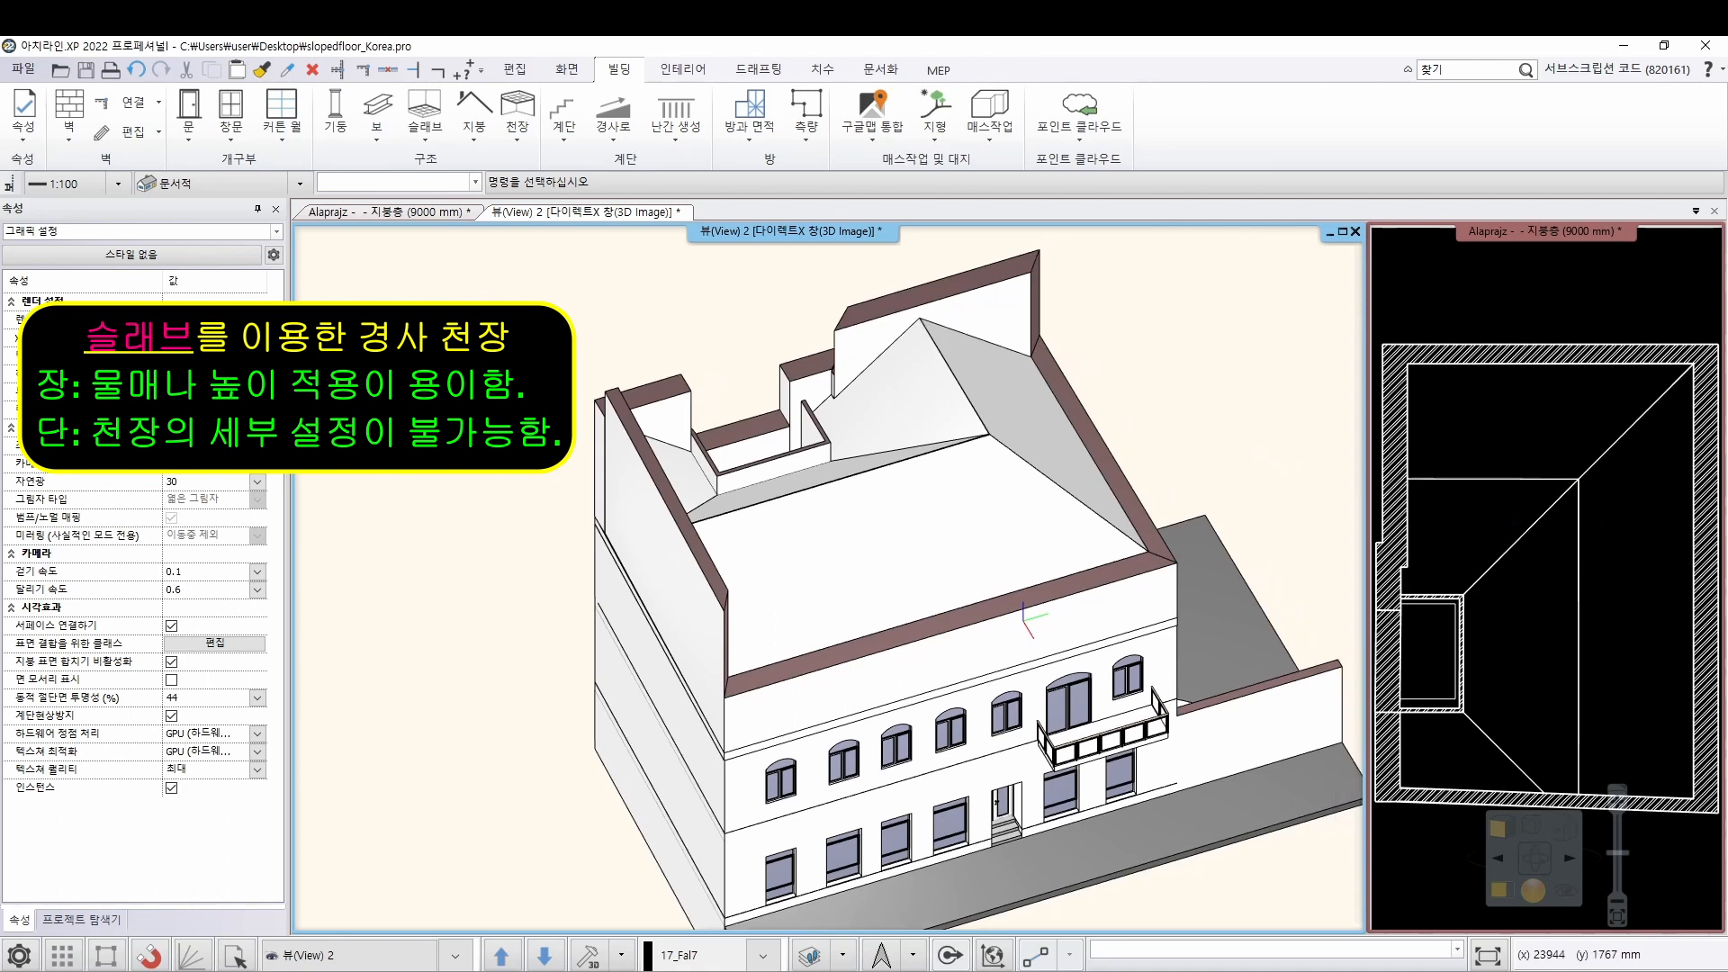